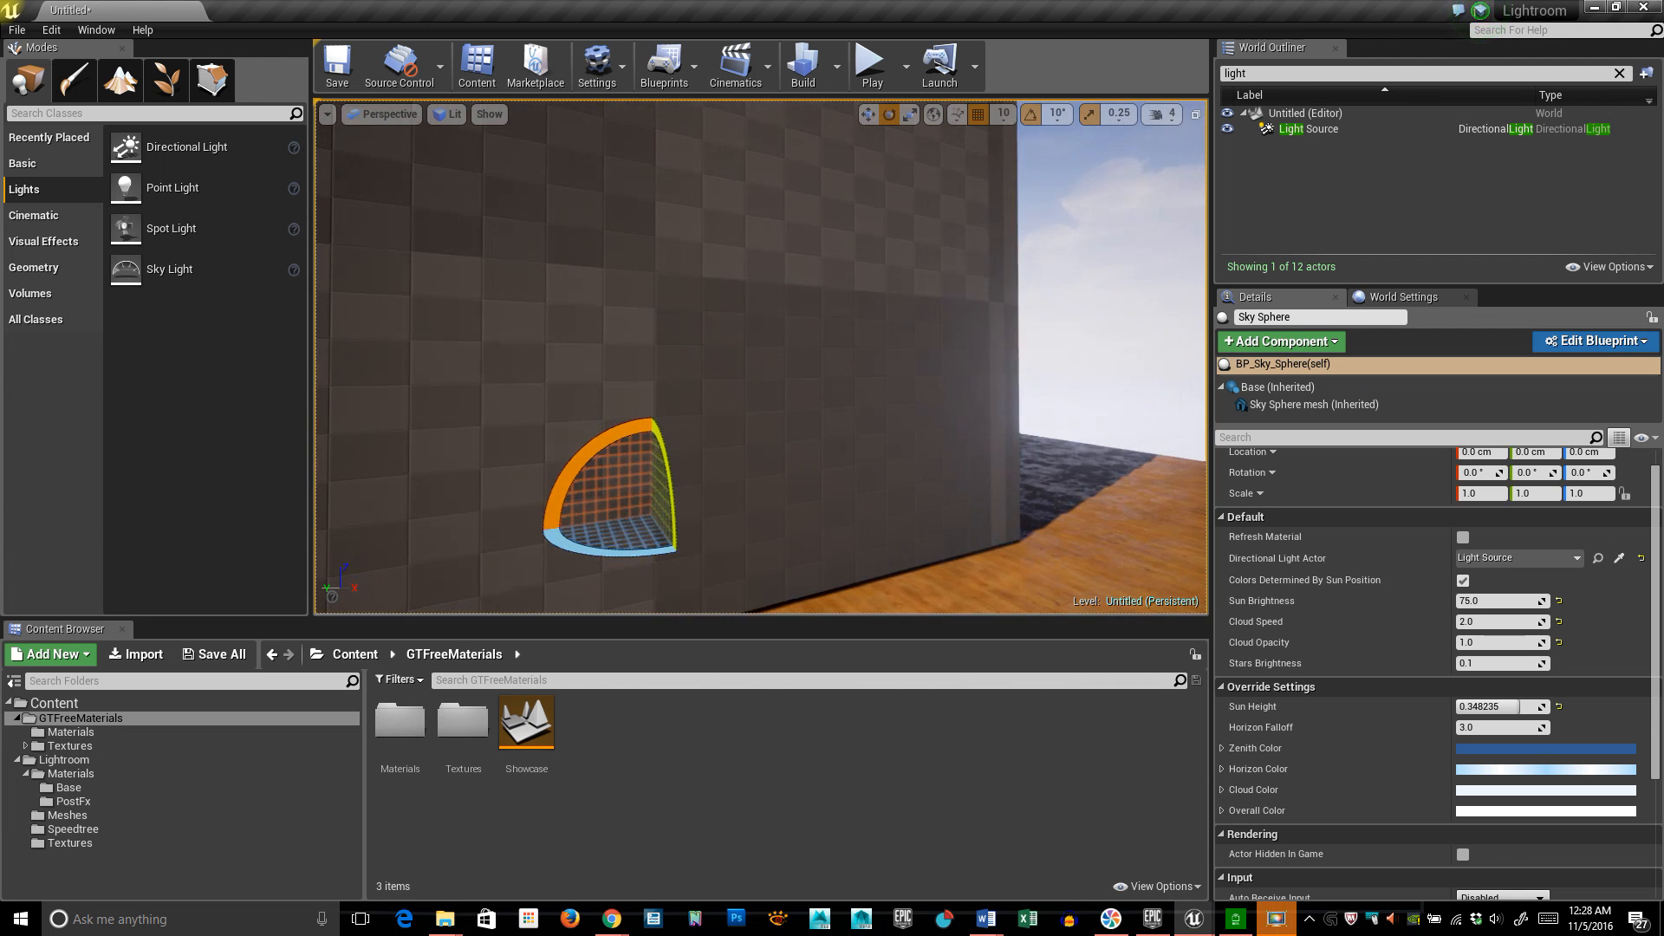
Select the Light Source directional light and rotate it to about -60.0°, 7.8°, -101.6° for a low sun.
{"action": "left_click_drag", "start_coordinate": [945, 365], "coordinate": [992, 465]}
{"action": "left_click_drag", "start_coordinate": [1090, 285], "coordinate": [1192, 200]}
{"action": "left_click_drag", "start_coordinate": [1014, 264], "coordinate": [986, 385]}
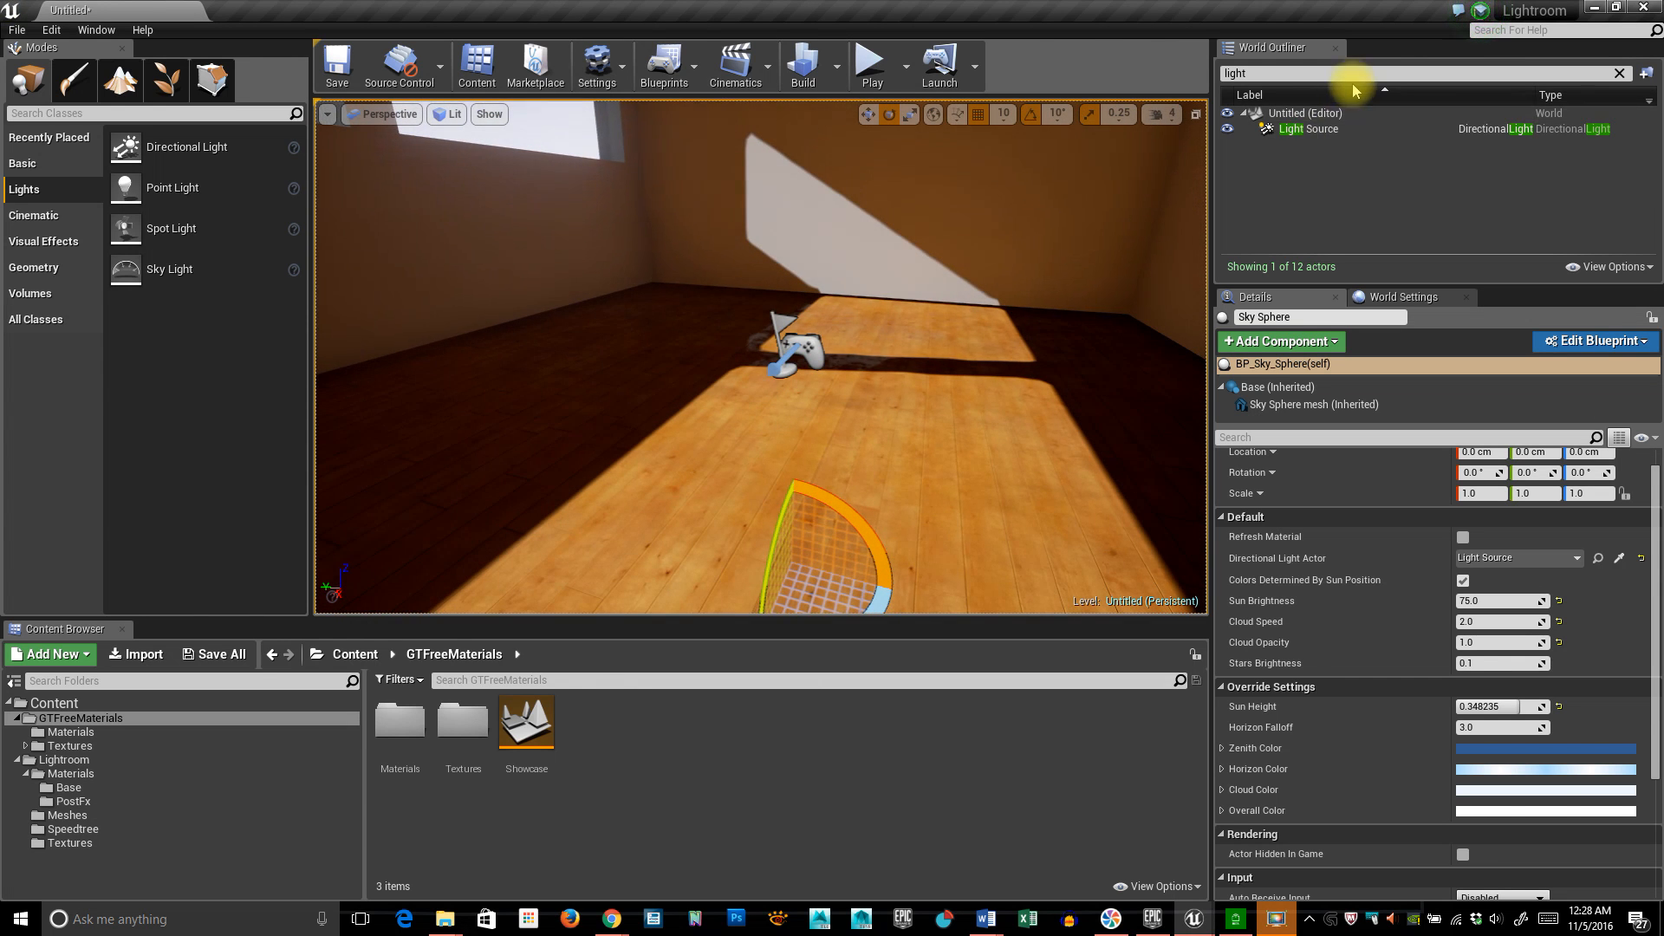
{"action": "double_click", "coordinate": [1304, 128]}
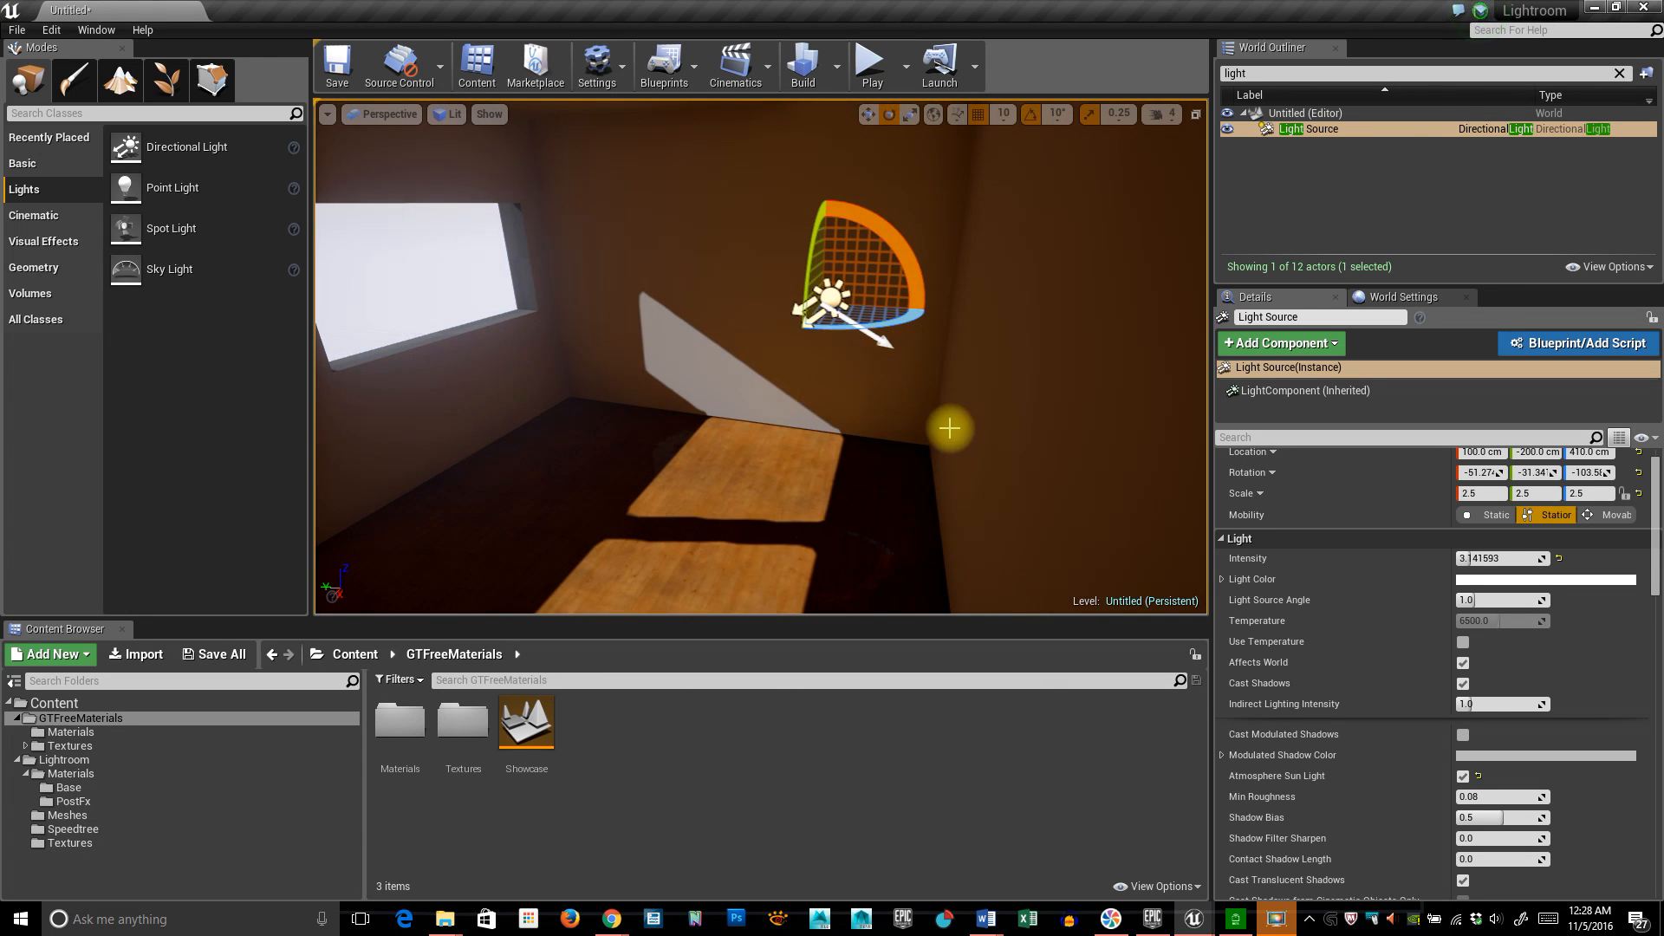
{"action": "right_click_drag", "start_coordinate": [637, 296], "coordinate": [882, 416]}
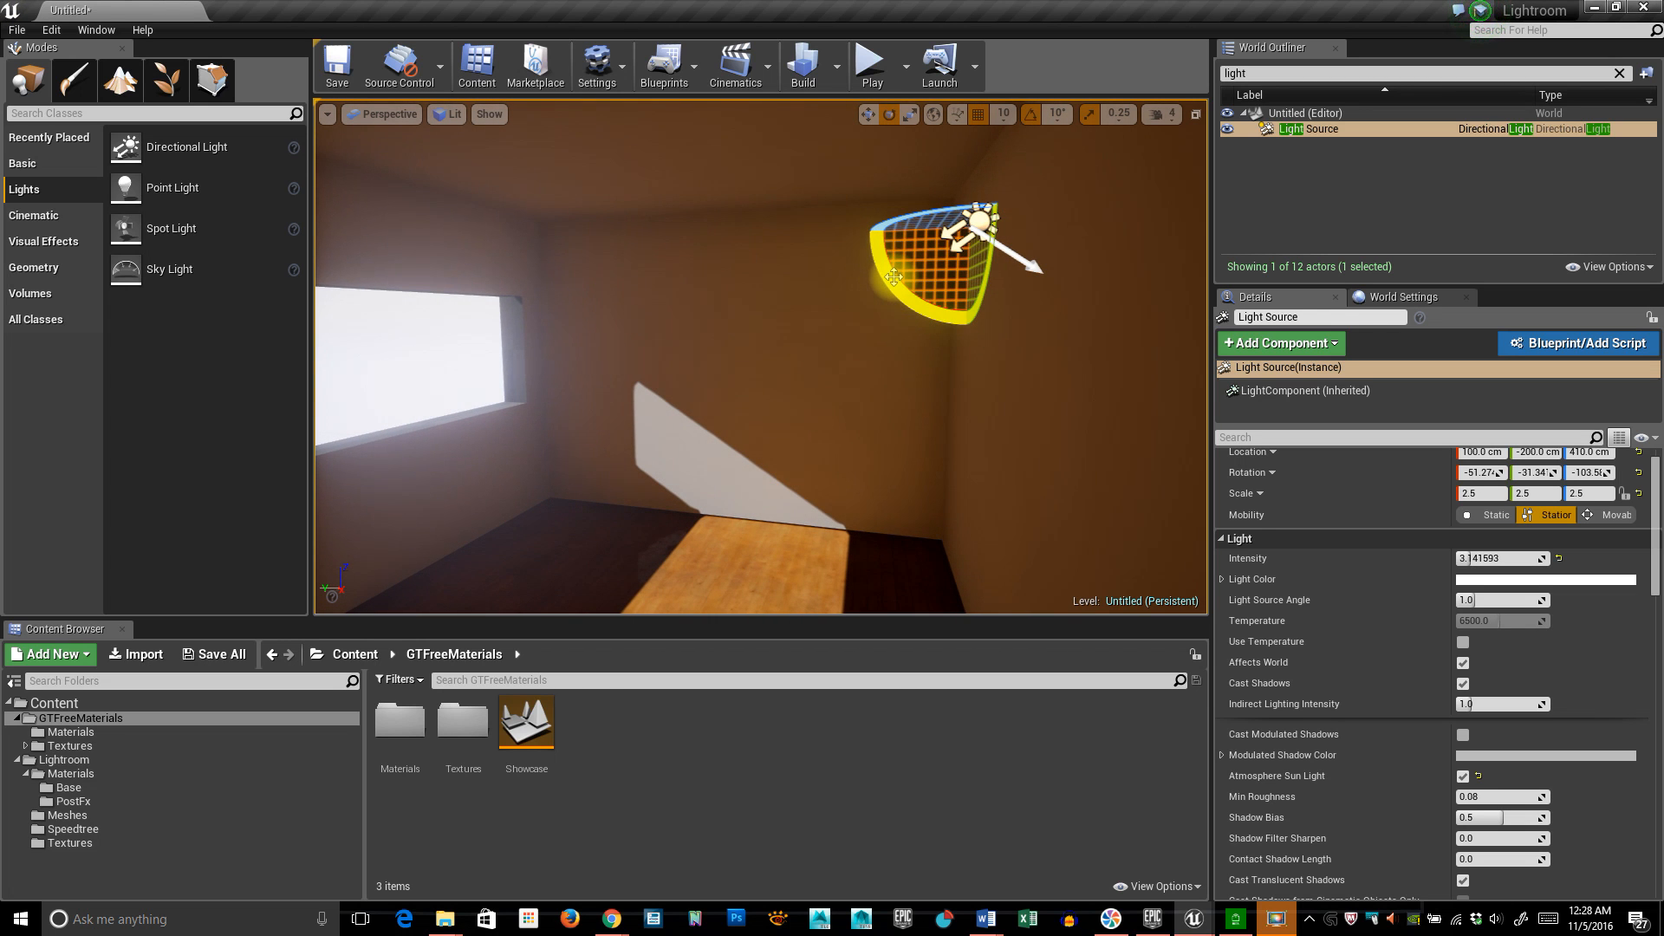
{"action": "left_click_drag", "start_coordinate": [894, 277], "coordinate": [891, 183]}
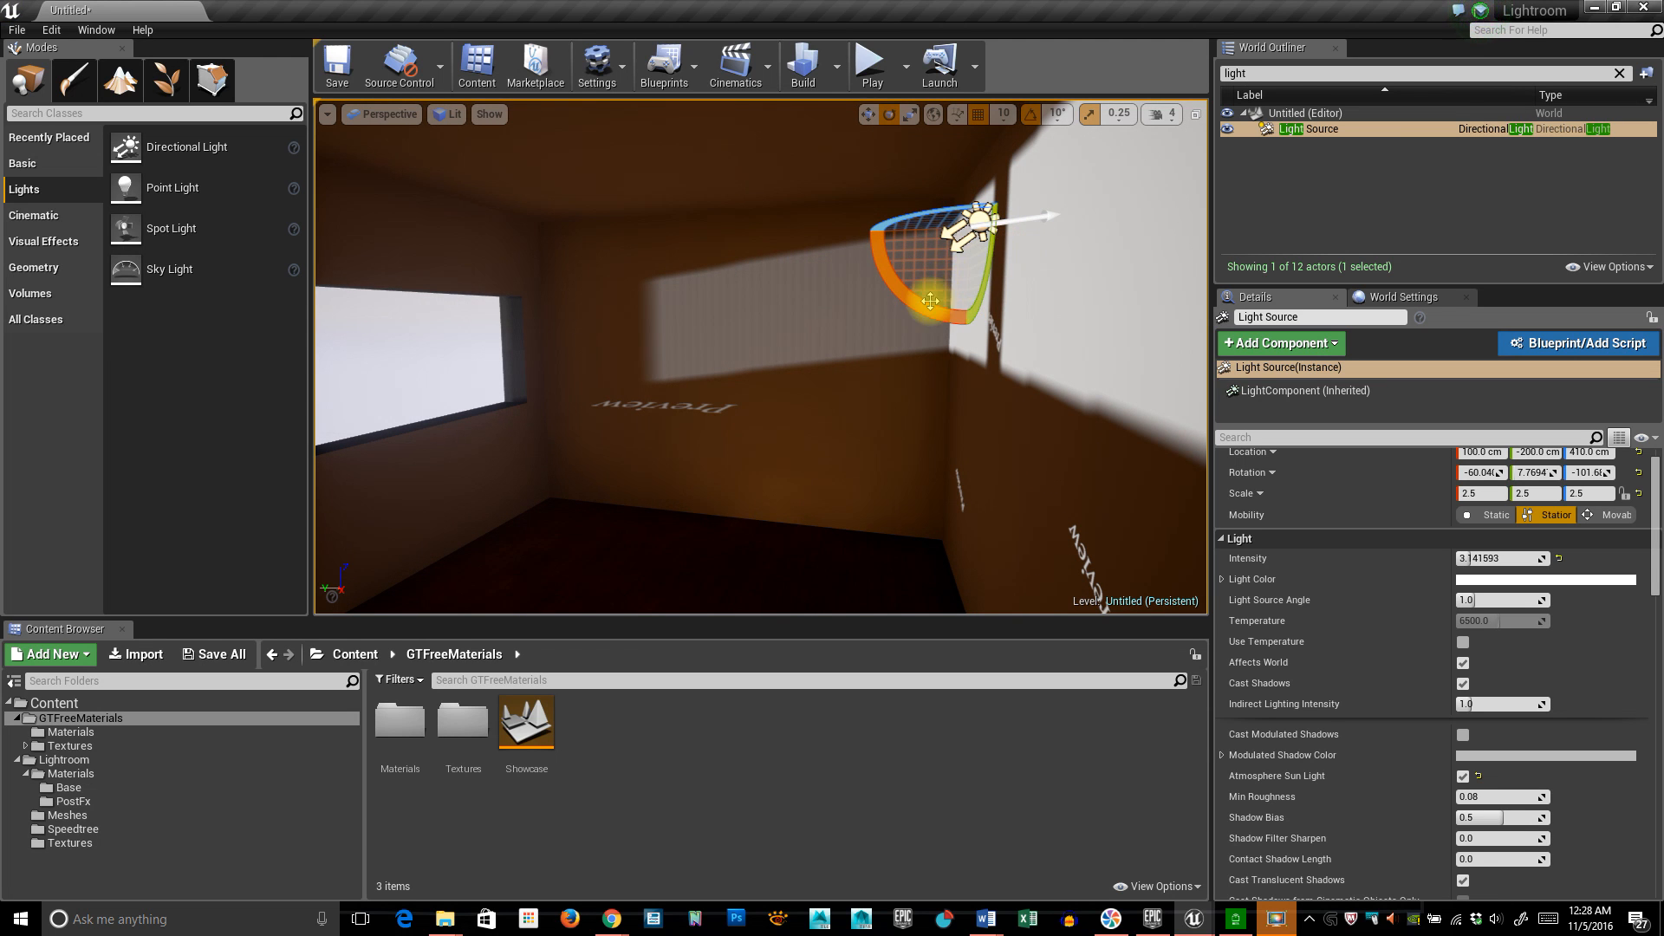
{"action": "right_click_drag", "start_coordinate": [910, 456], "coordinate": [890, 389]}
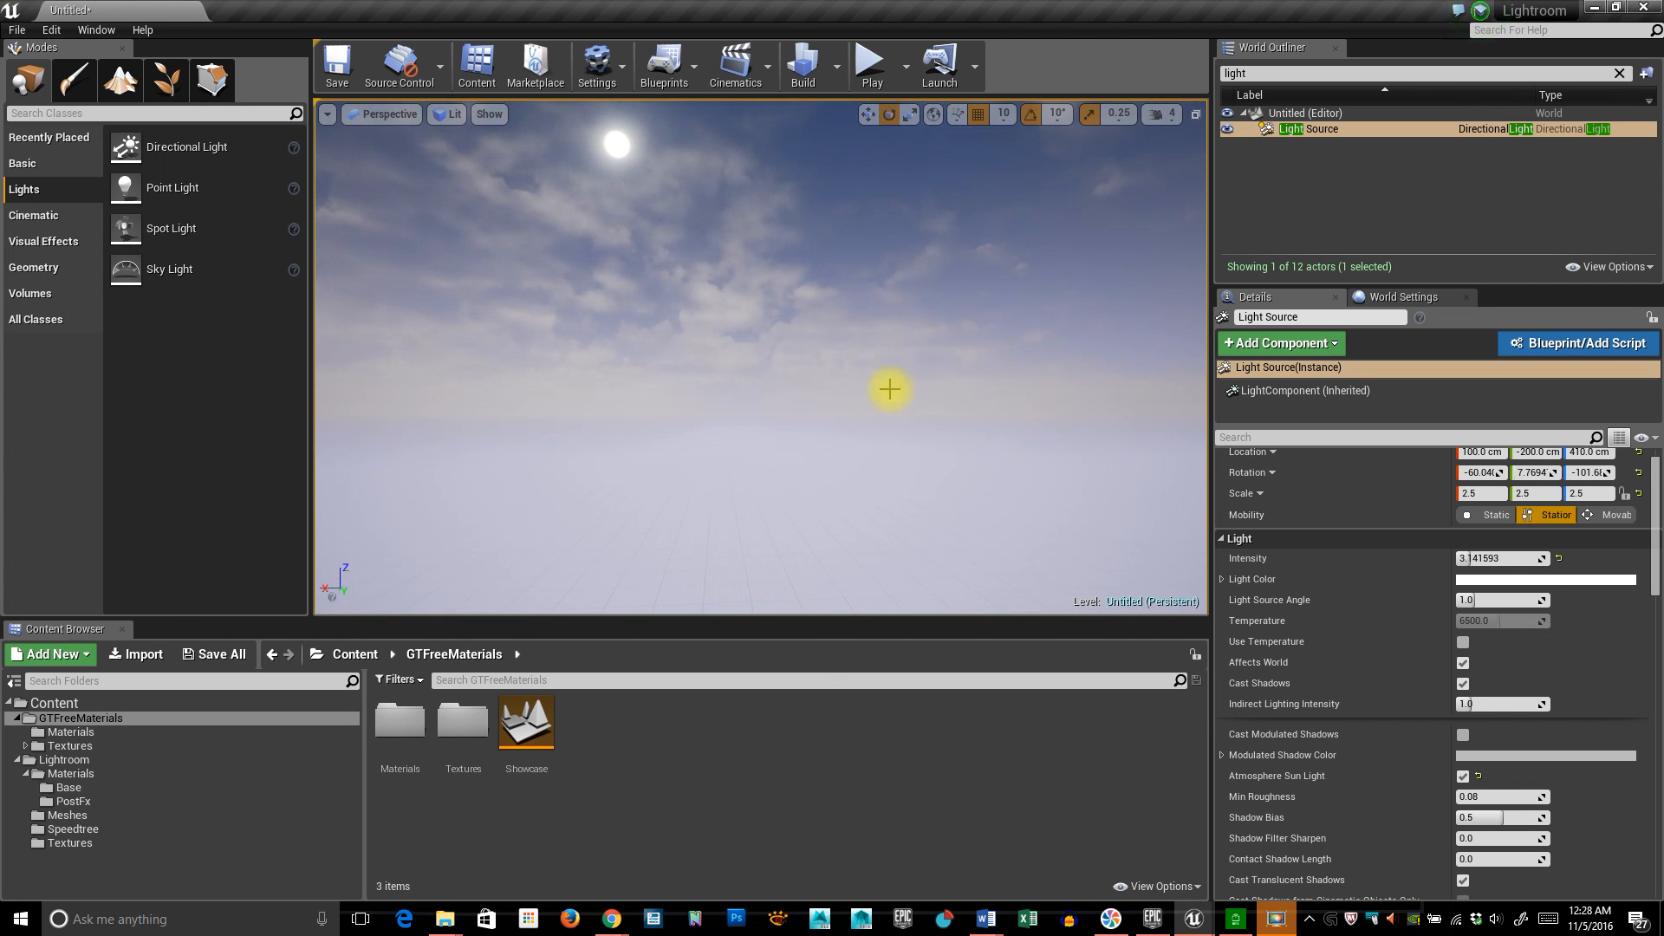
Select the sky sphere and refresh its material so the sky matches the rotated directional light.
{"action": "left_click", "coordinate": [854, 300]}
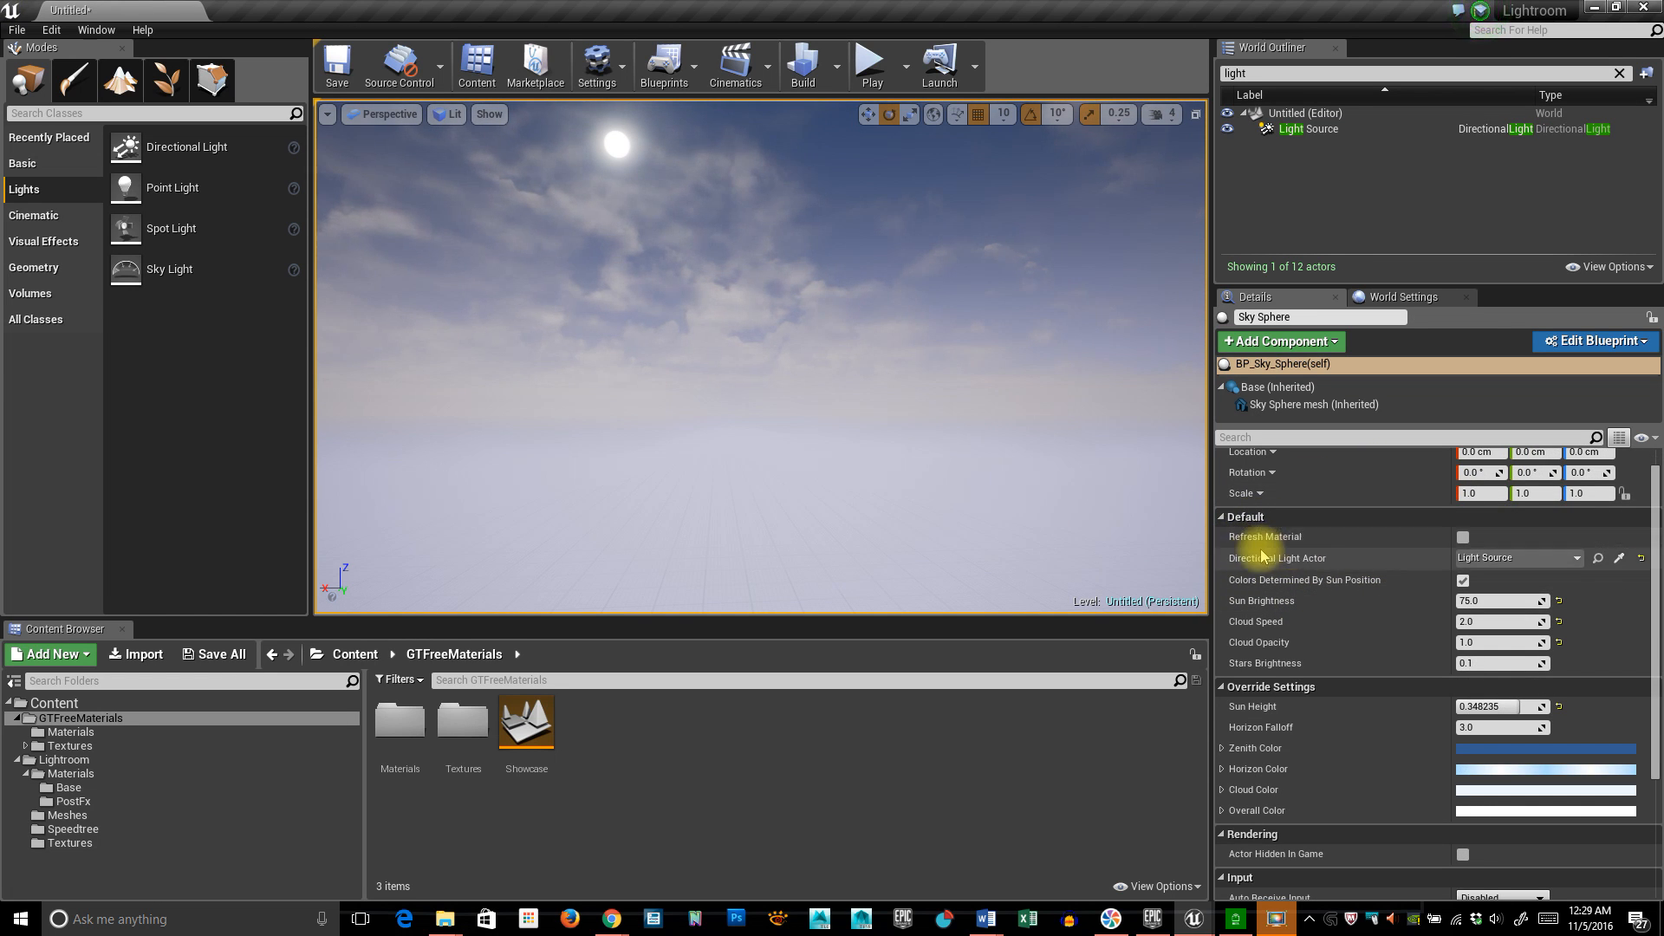
{"action": "left_click", "coordinate": [1464, 539]}
{"action": "left_click_drag", "start_coordinate": [959, 476], "coordinate": [979, 451]}
{"action": "right_click_drag", "start_coordinate": [980, 451], "coordinate": [955, 482]}
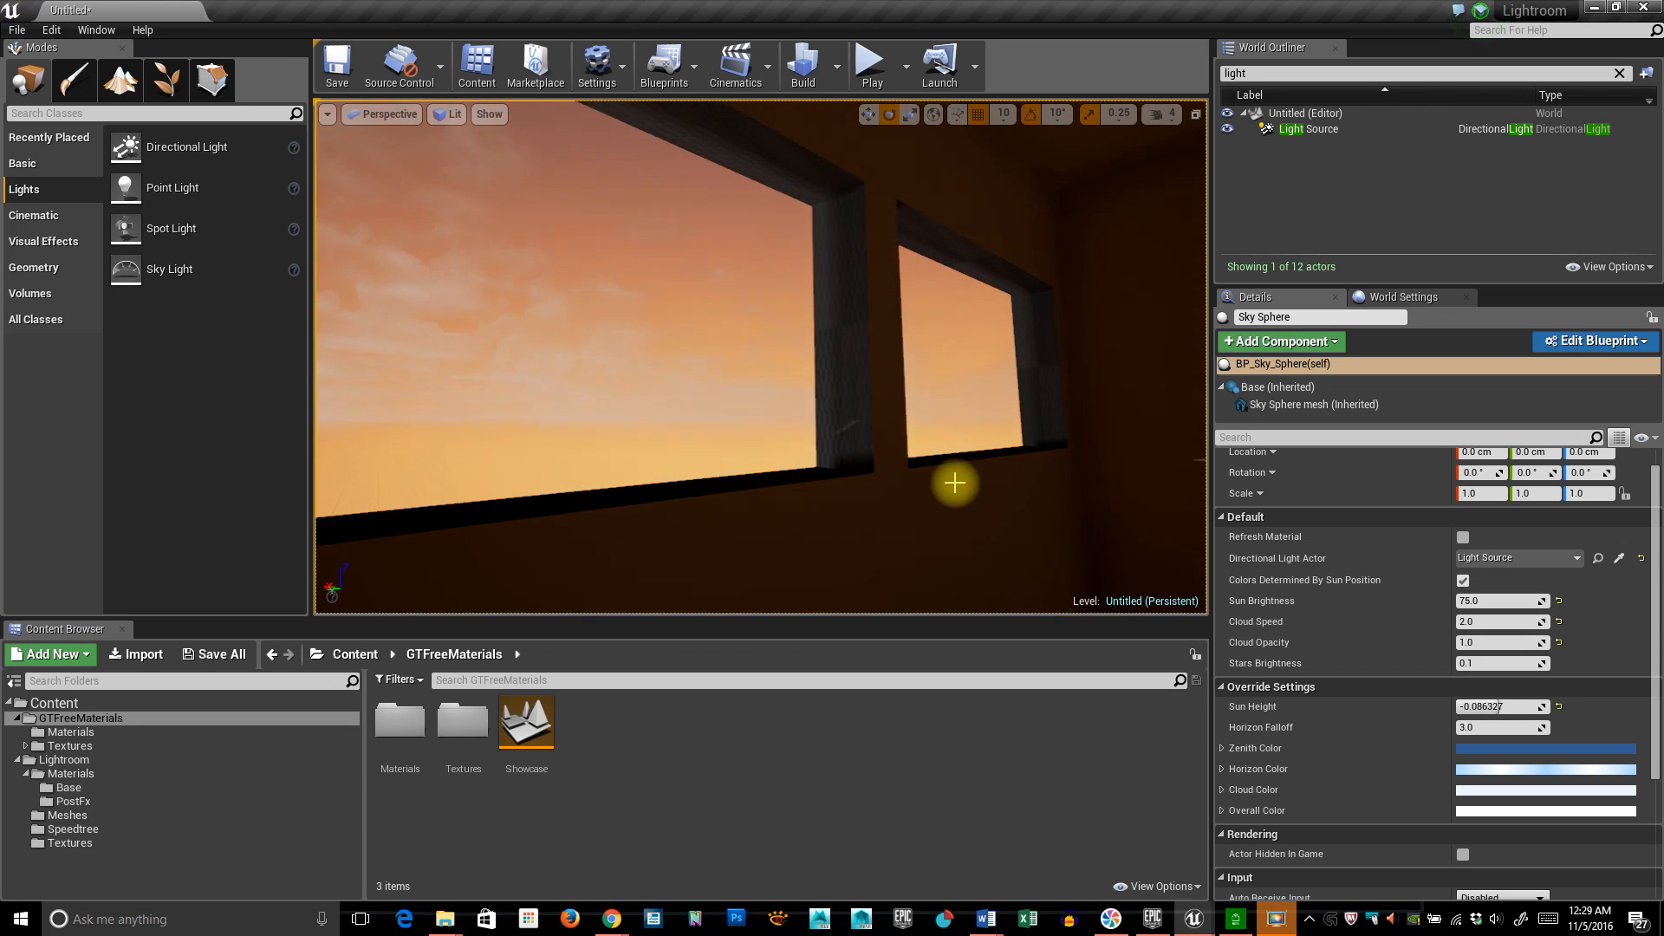
{"action": "right_click_drag", "start_coordinate": [968, 425], "coordinate": [927, 375]}
{"action": "key", "text": "w"}
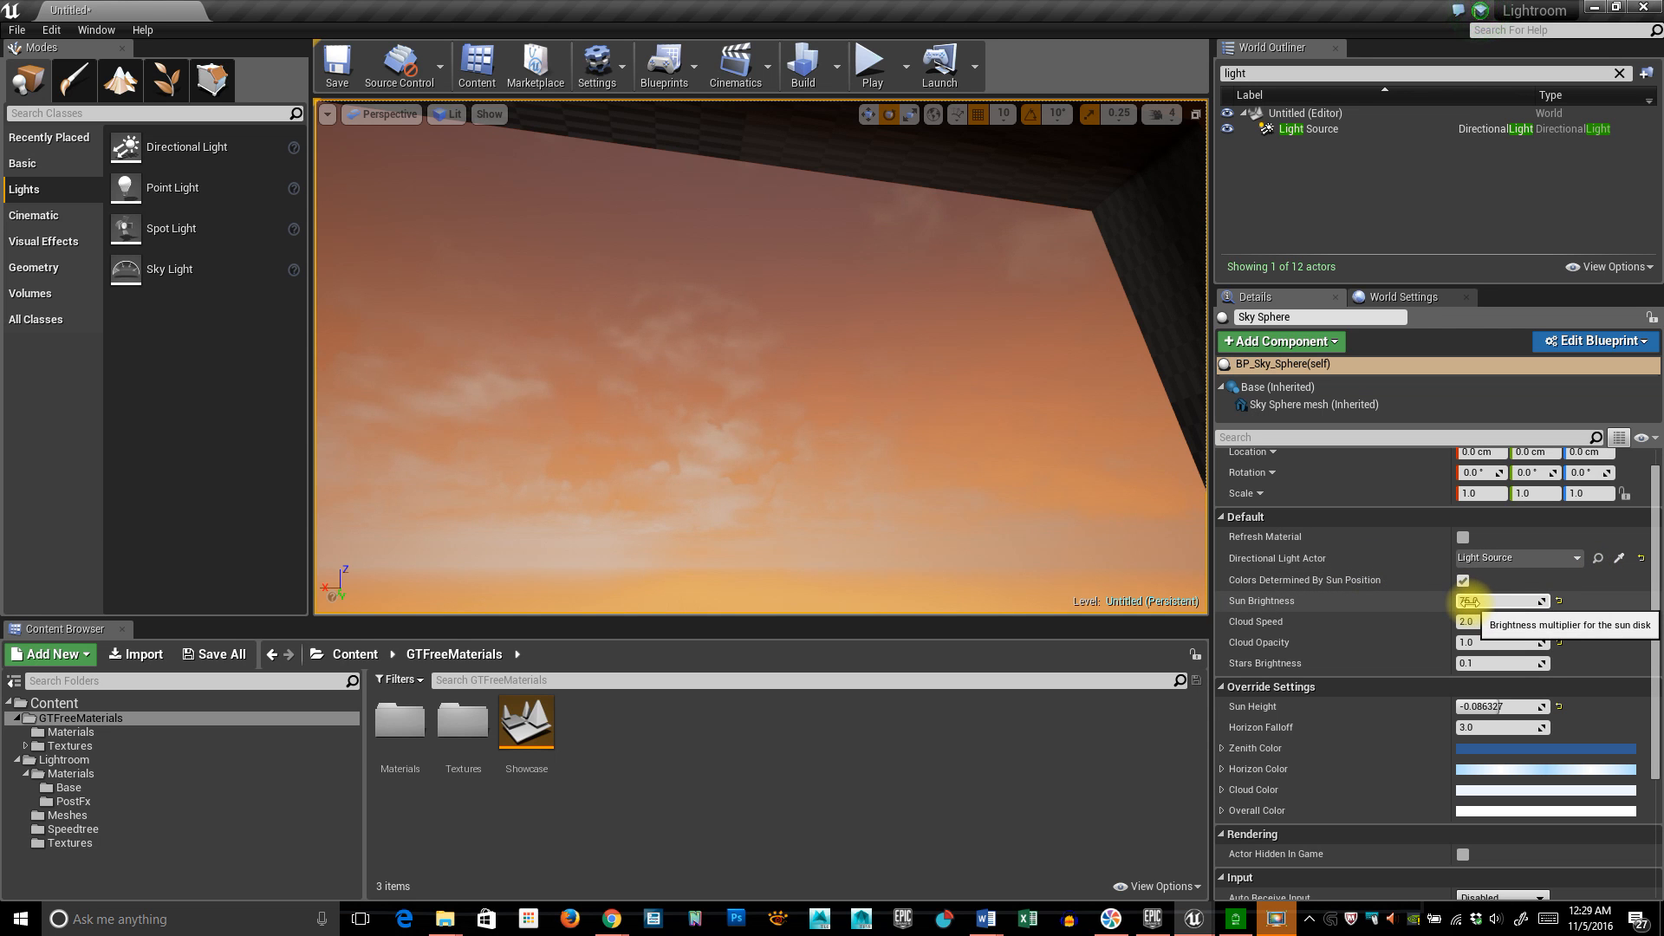
Set the sky sphere's sun brightness to about 78.35 and its cloud opacity to about 0.975.
{"action": "right_click_drag", "start_coordinate": [1025, 492], "coordinate": [1034, 491]}
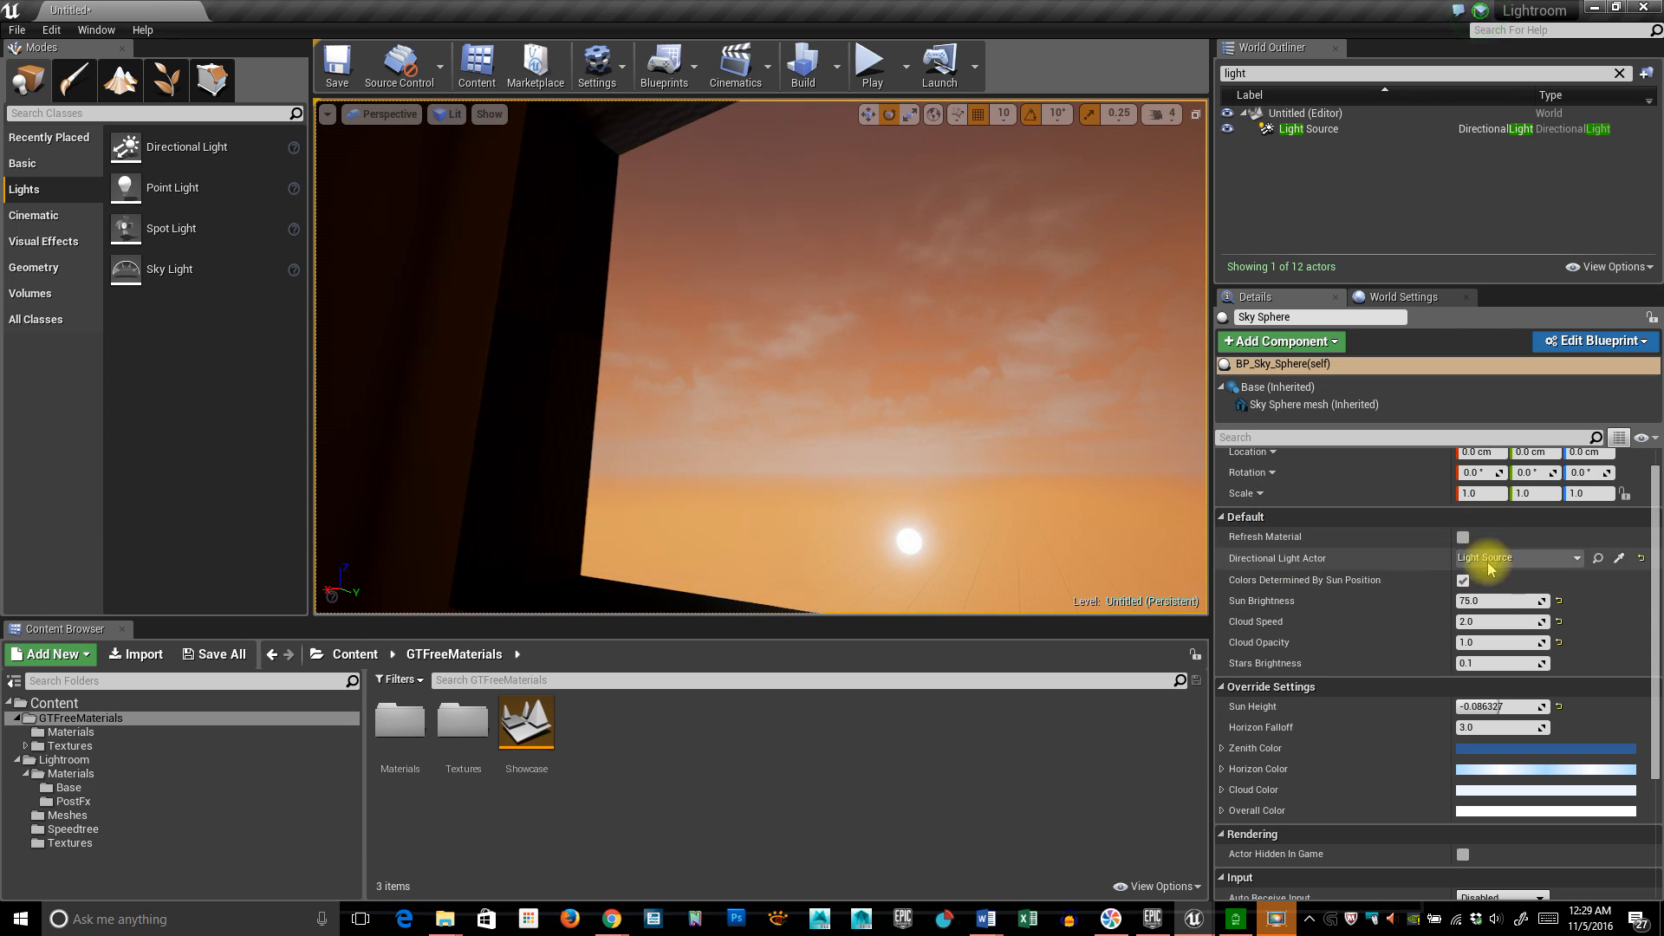
{"action": "left_click_drag", "start_coordinate": [1484, 600], "coordinate": [1469, 600]}
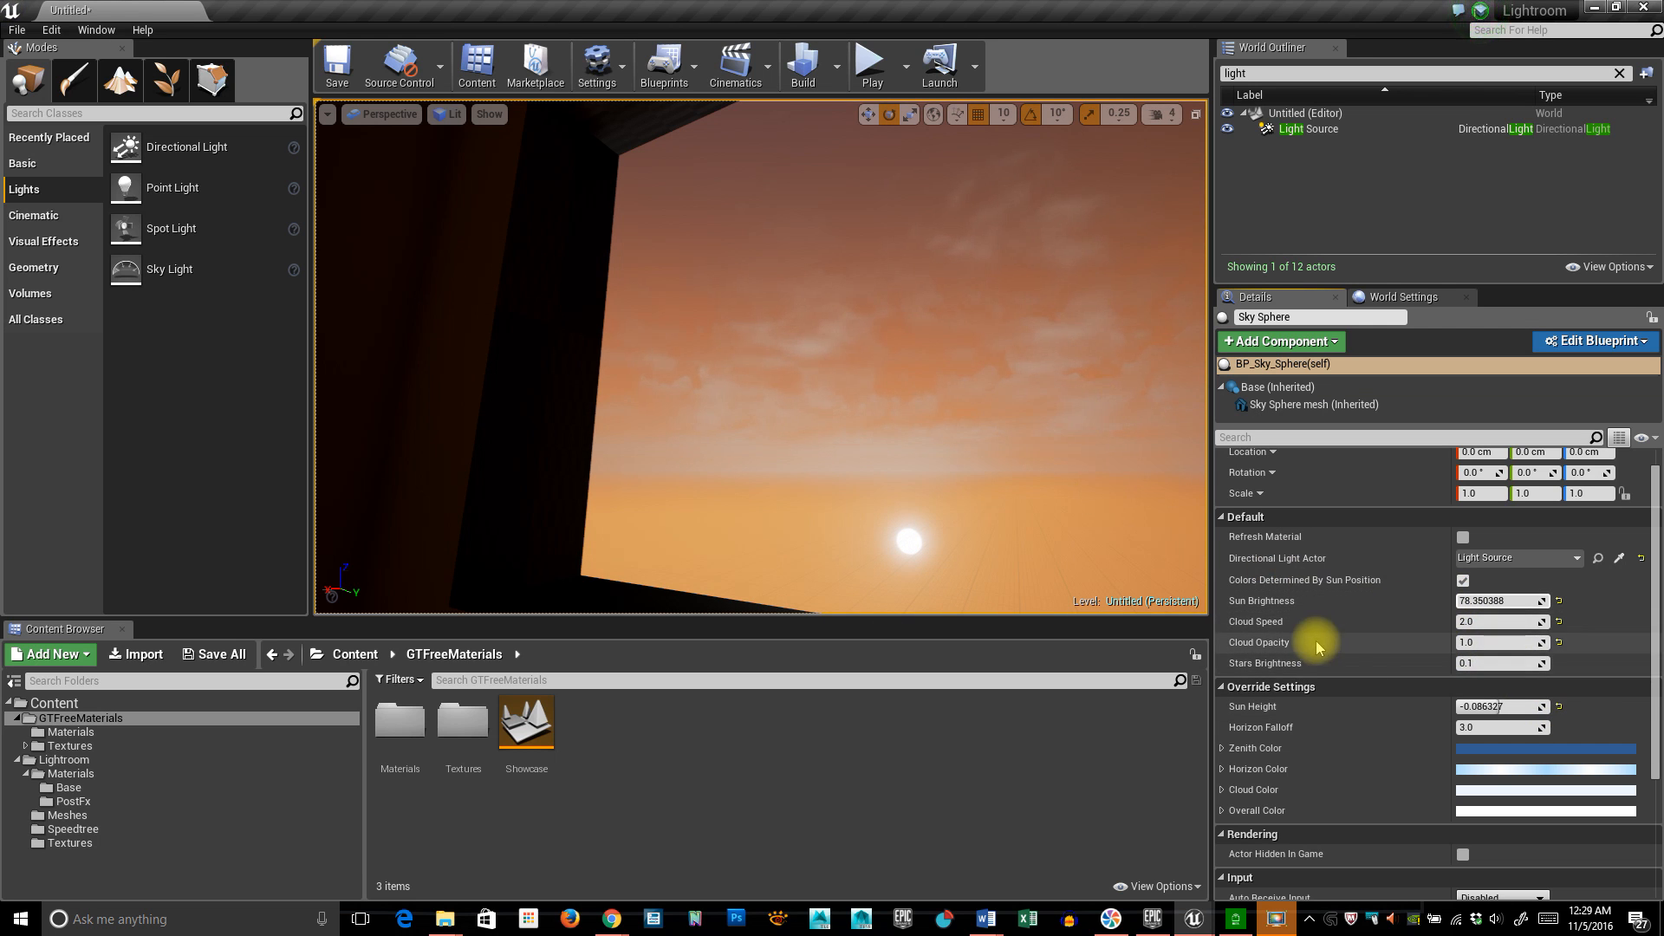
{"action": "mouse_move", "coordinate": [1473, 642]}
{"action": "left_mouse_down"}
{"action": "mouse_move", "coordinate": [1526, 643]}
{"action": "mouse_move", "coordinate": [1502, 643]}
{"action": "left_mouse_up"}
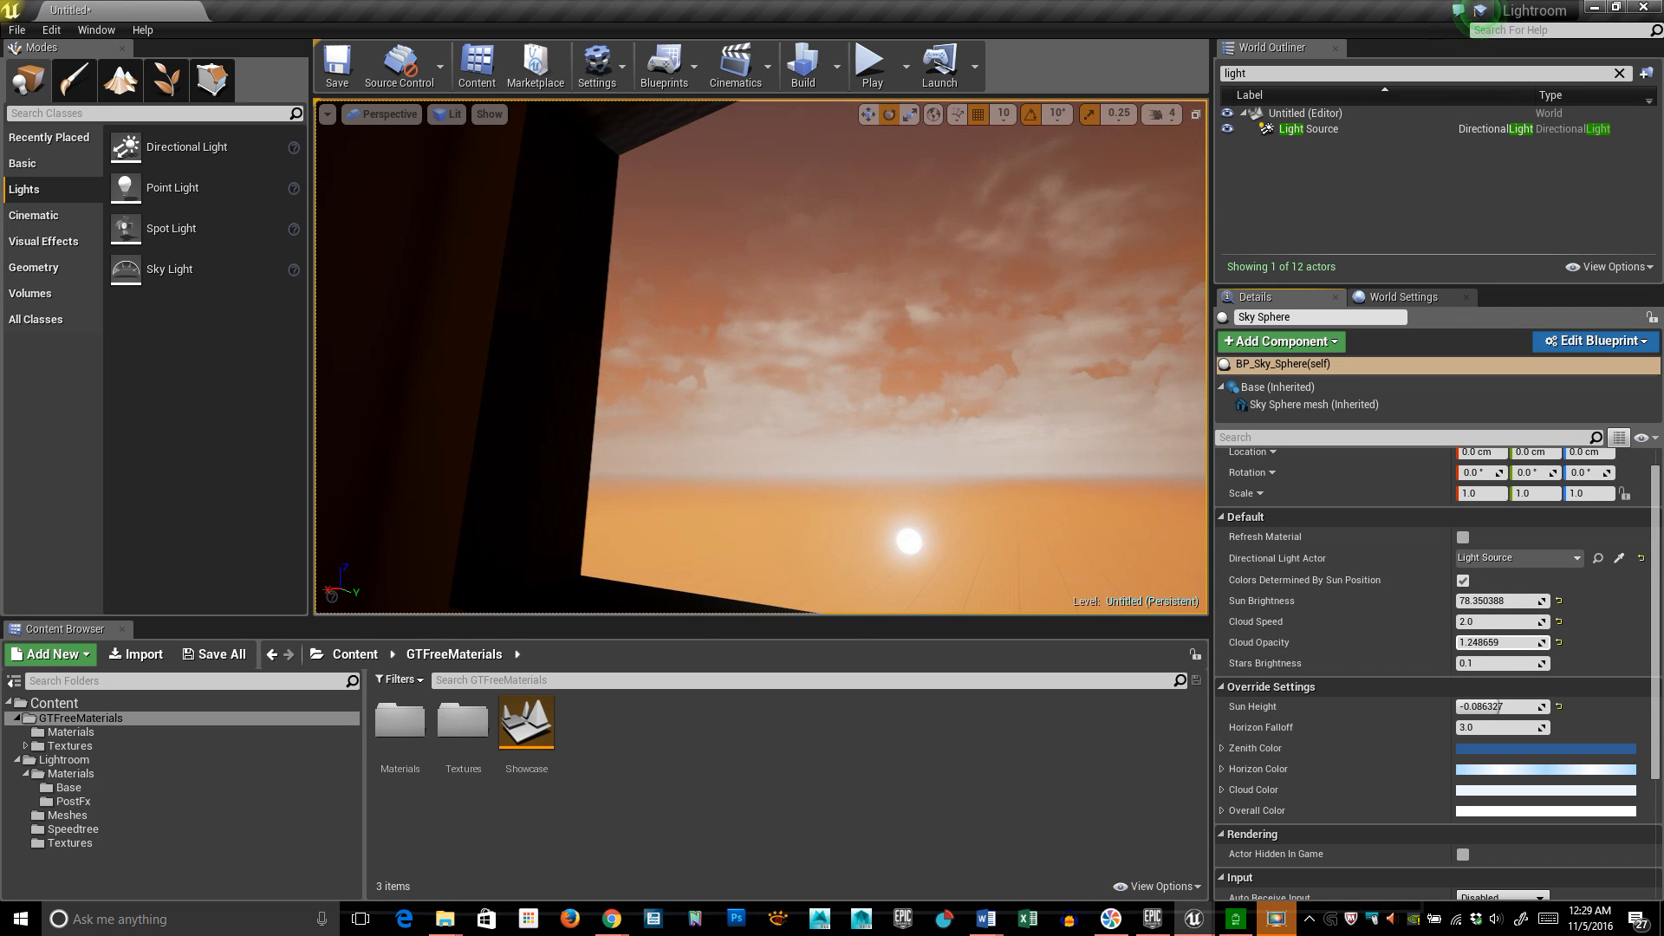
{"action": "left_click", "coordinate": [1561, 645]}
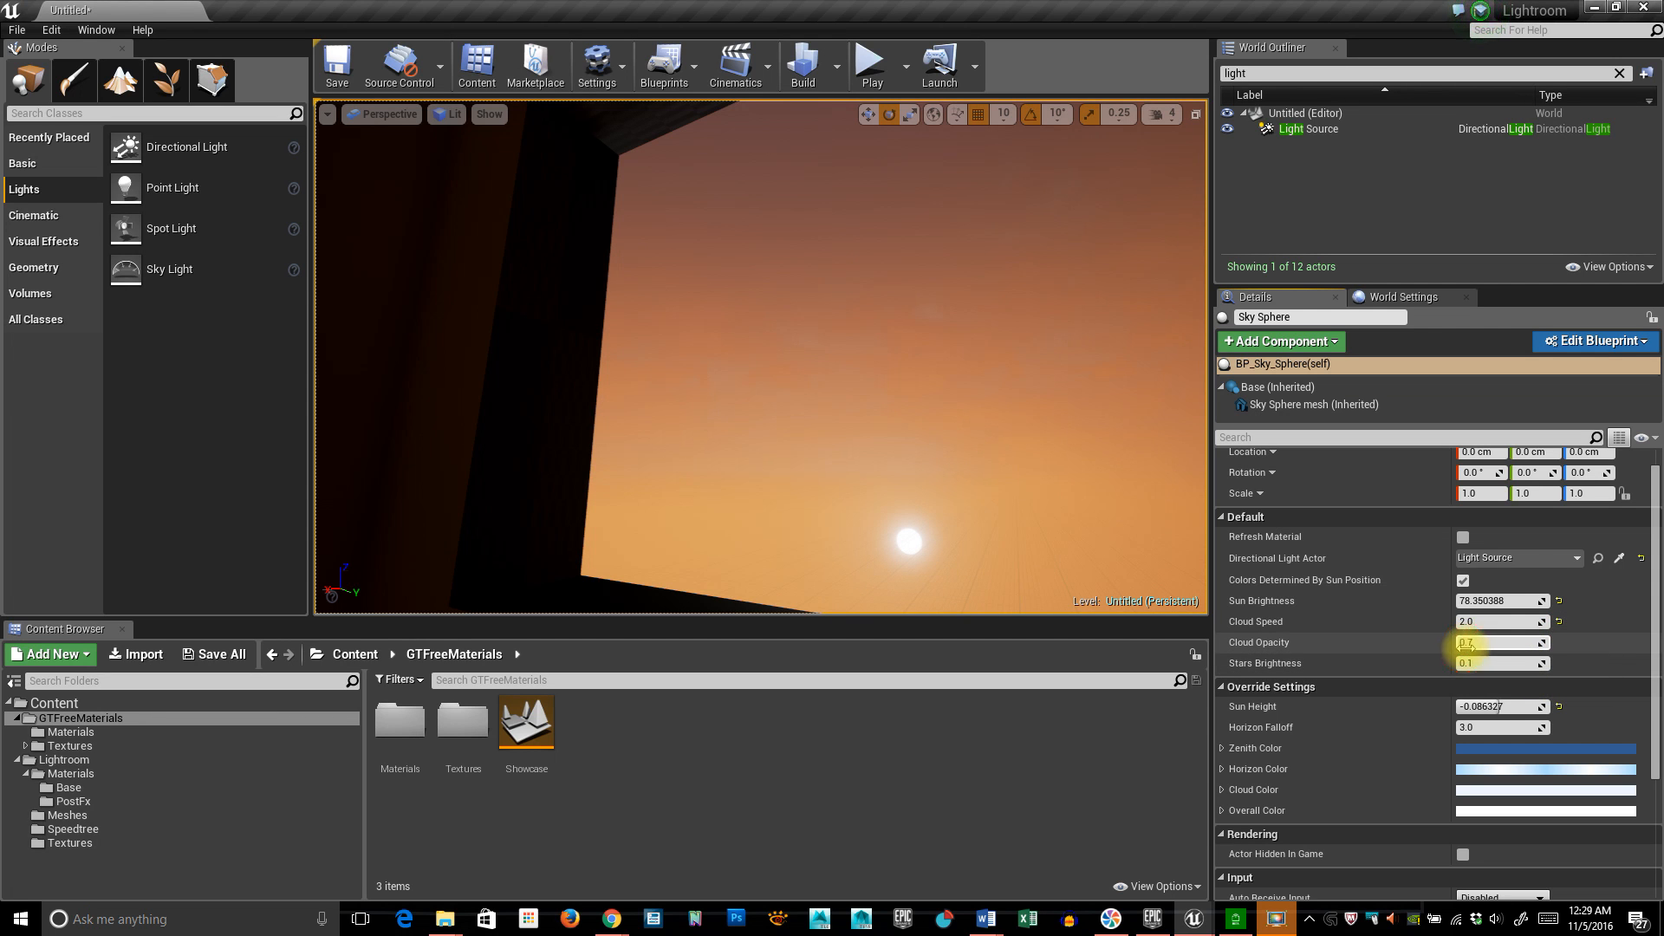
{"action": "left_click_drag", "start_coordinate": [1500, 642], "coordinate": [1513, 642]}
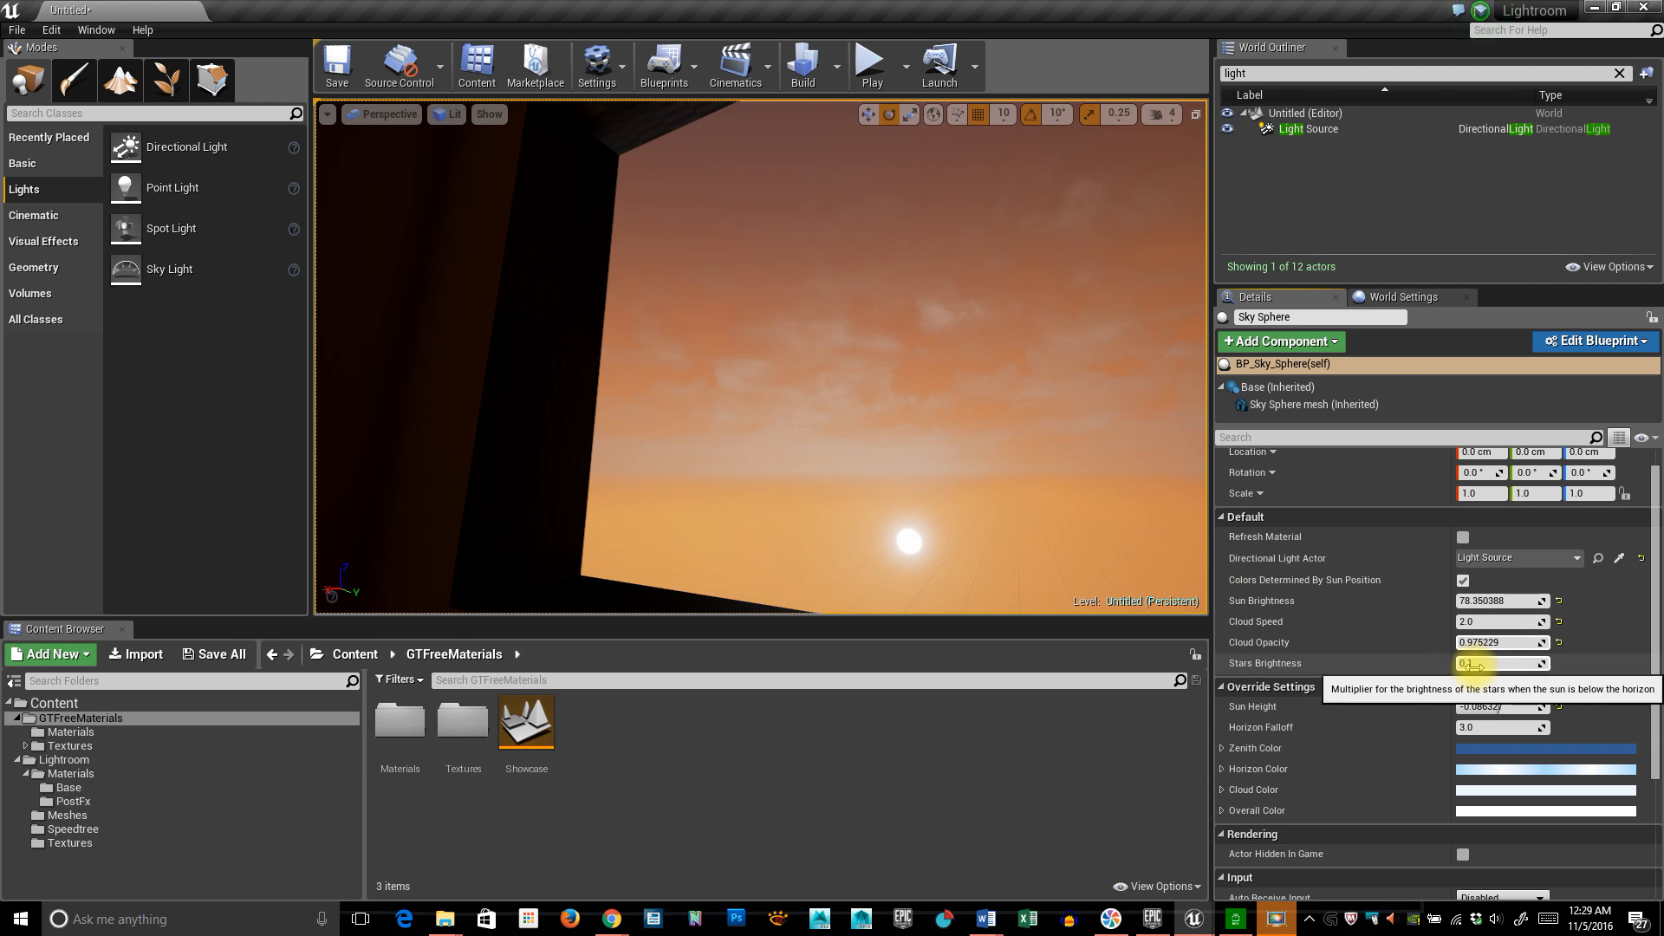
Raise the sky sphere's stars brightness to about 17.02.
{"action": "left_click_drag", "start_coordinate": [1463, 663], "coordinate": [1478, 663]}
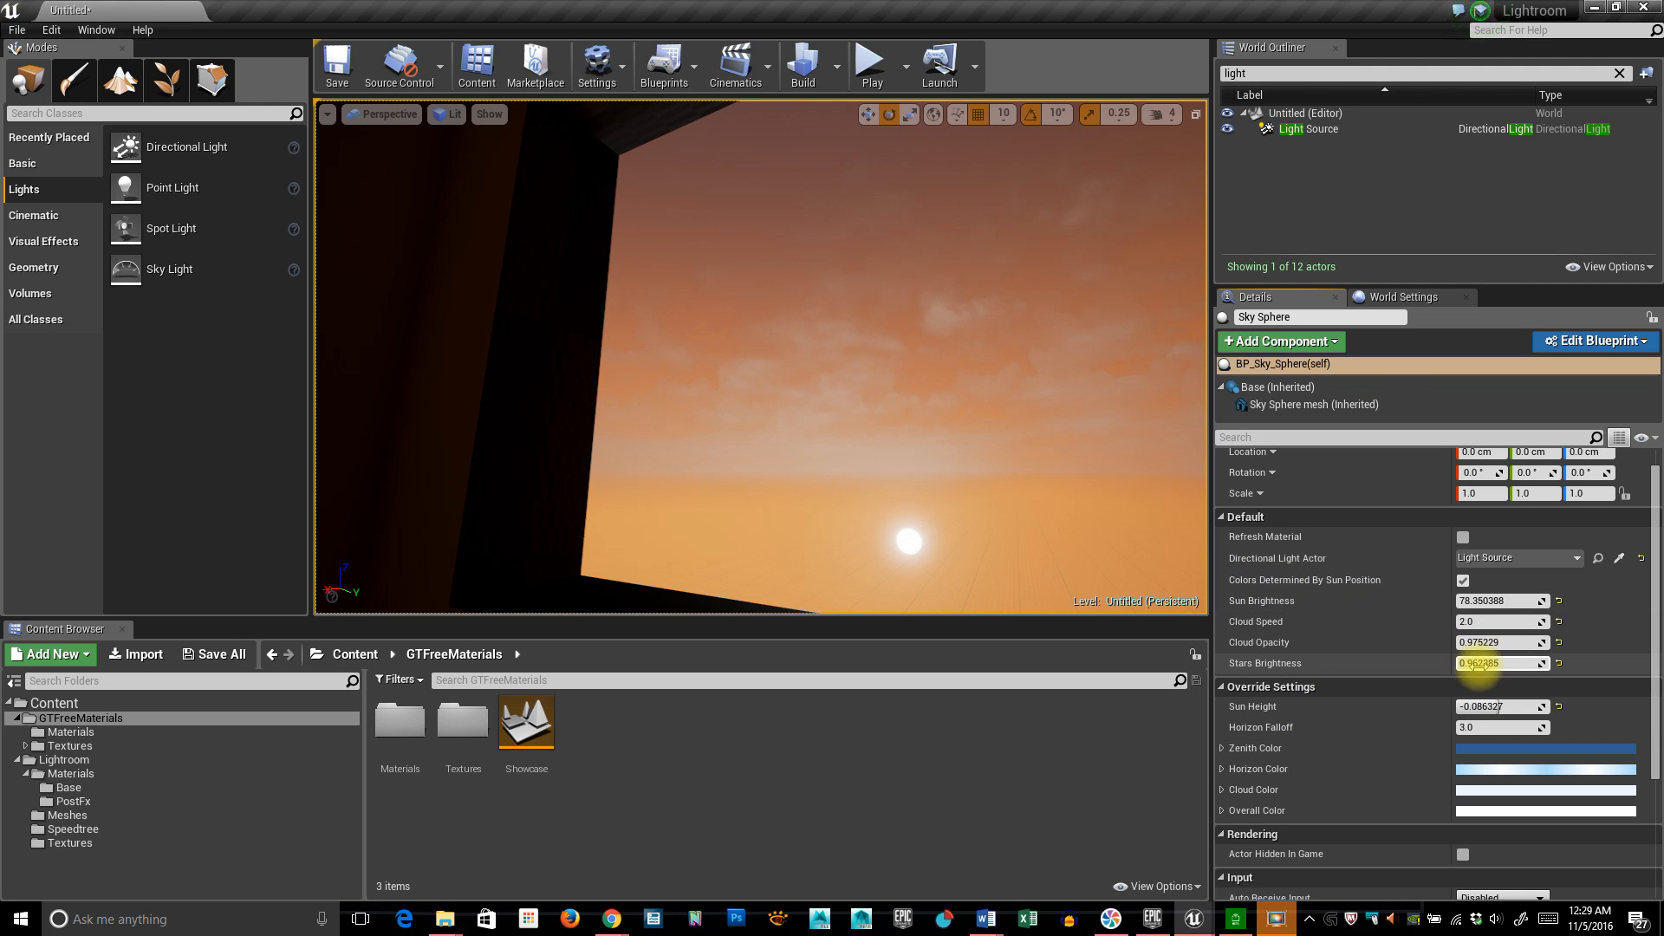
{"action": "mouse_move", "coordinate": [929, 438]}
{"action": "right_mouse_down"}
{"action": "mouse_move", "coordinate": [932, 490]}
{"action": "mouse_move", "coordinate": [933, 468]}
{"action": "right_mouse_up"}
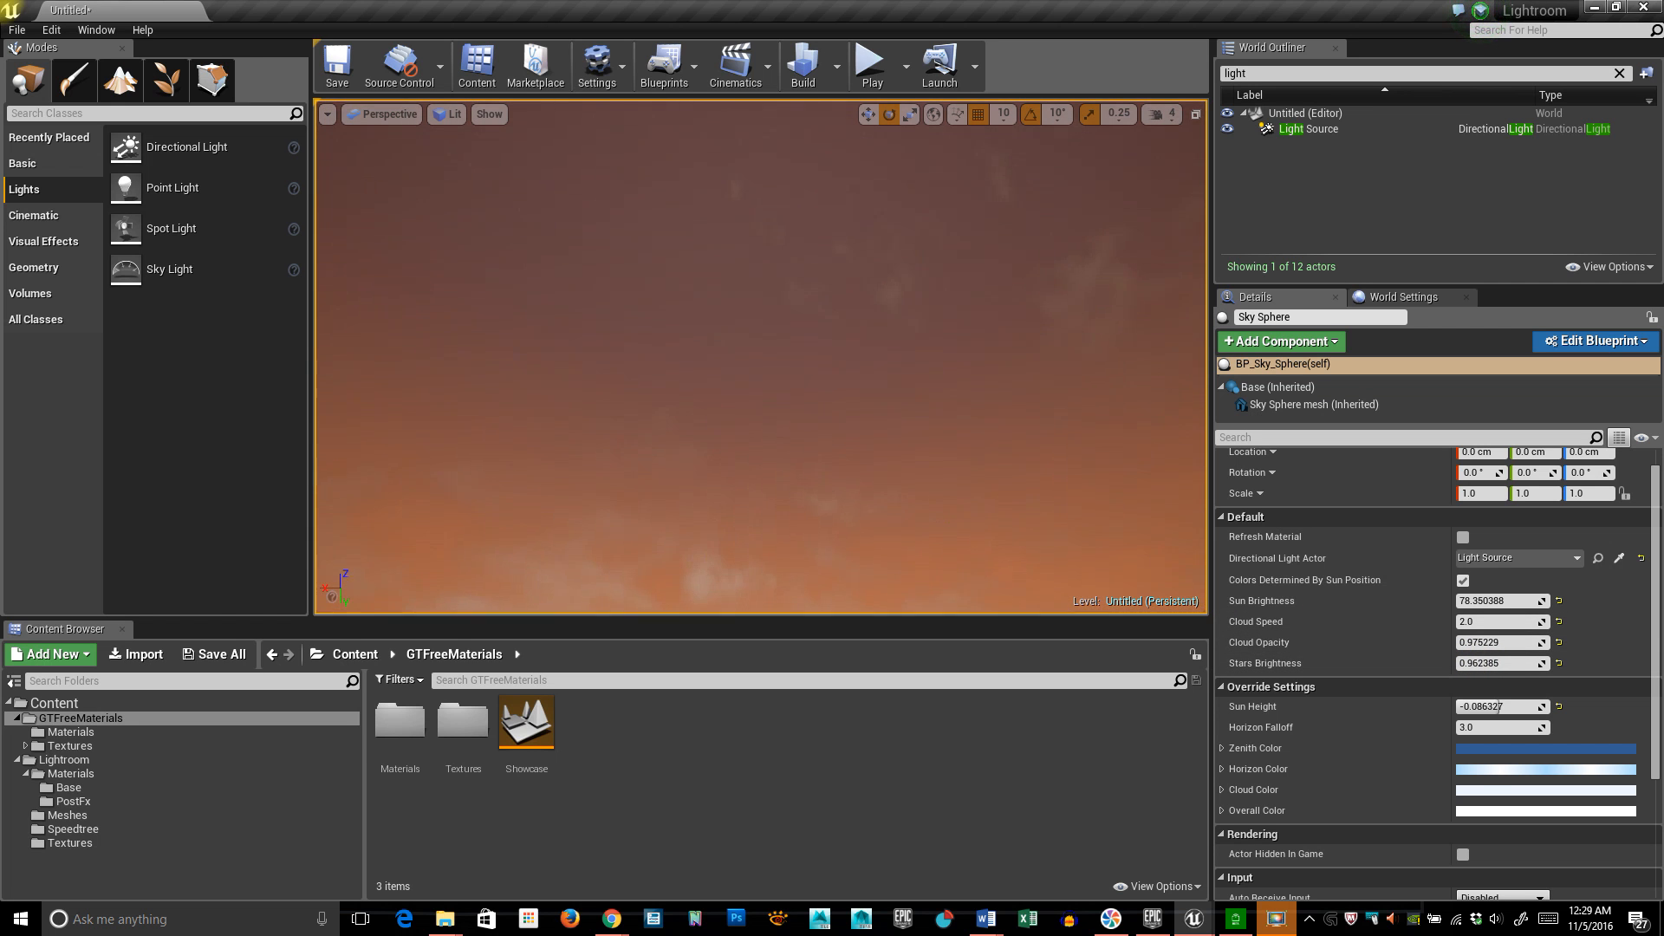
{"action": "left_click_drag", "start_coordinate": [1478, 663], "coordinate": [1528, 663]}
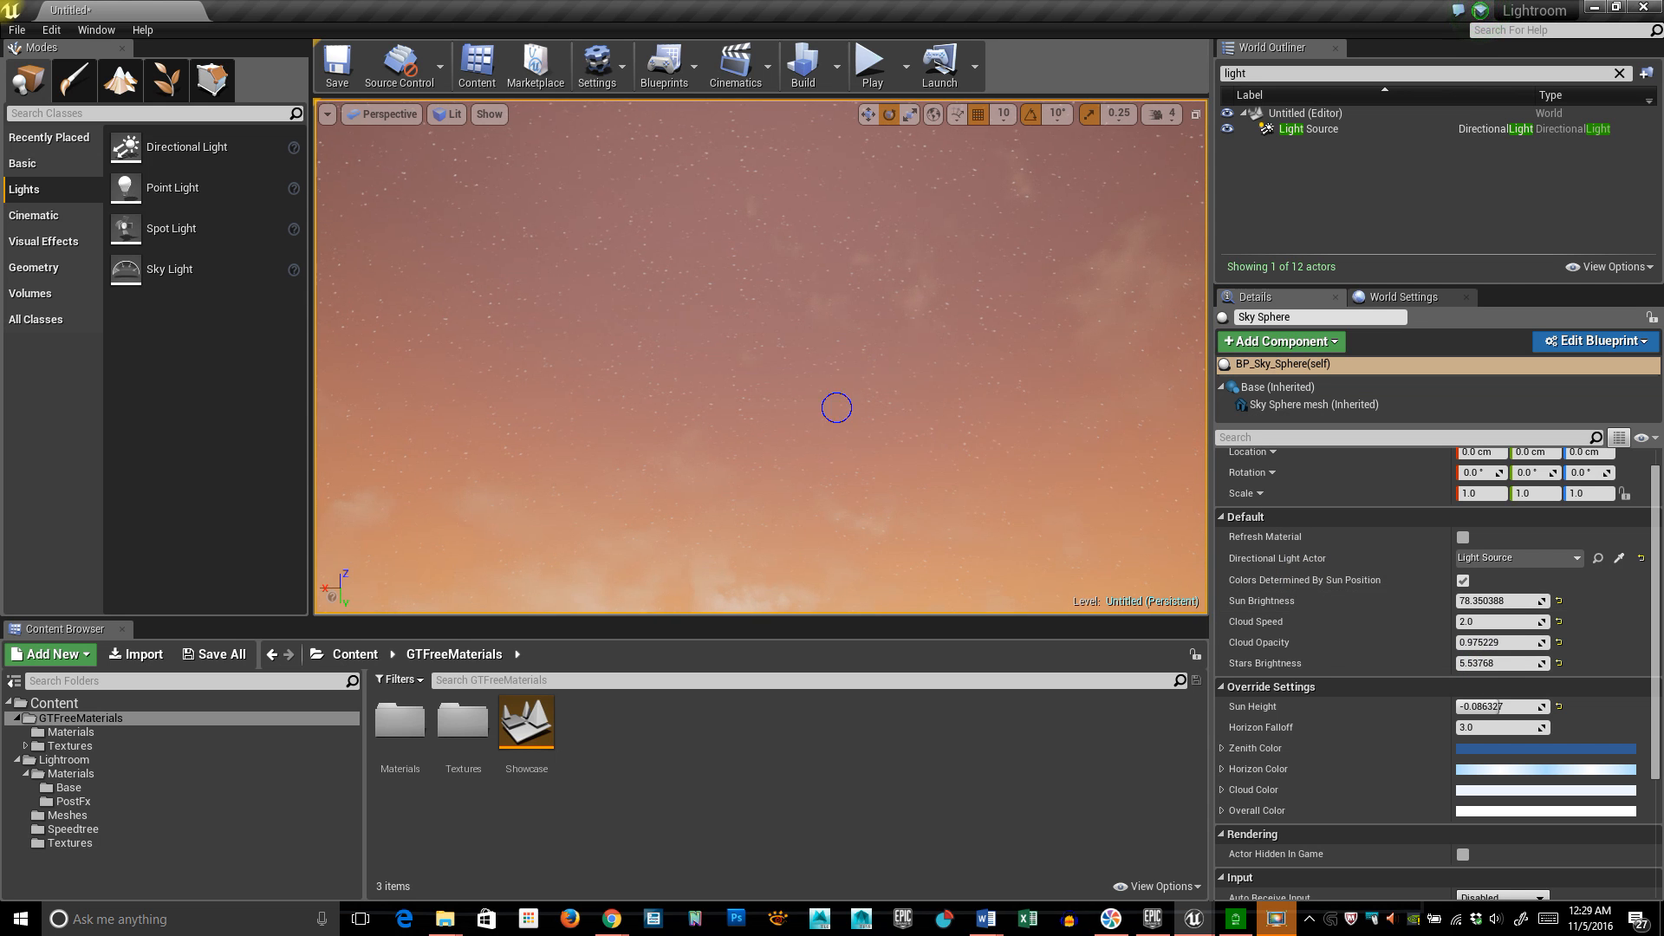
{"action": "right_click_drag", "start_coordinate": [837, 407], "coordinate": [719, 434]}
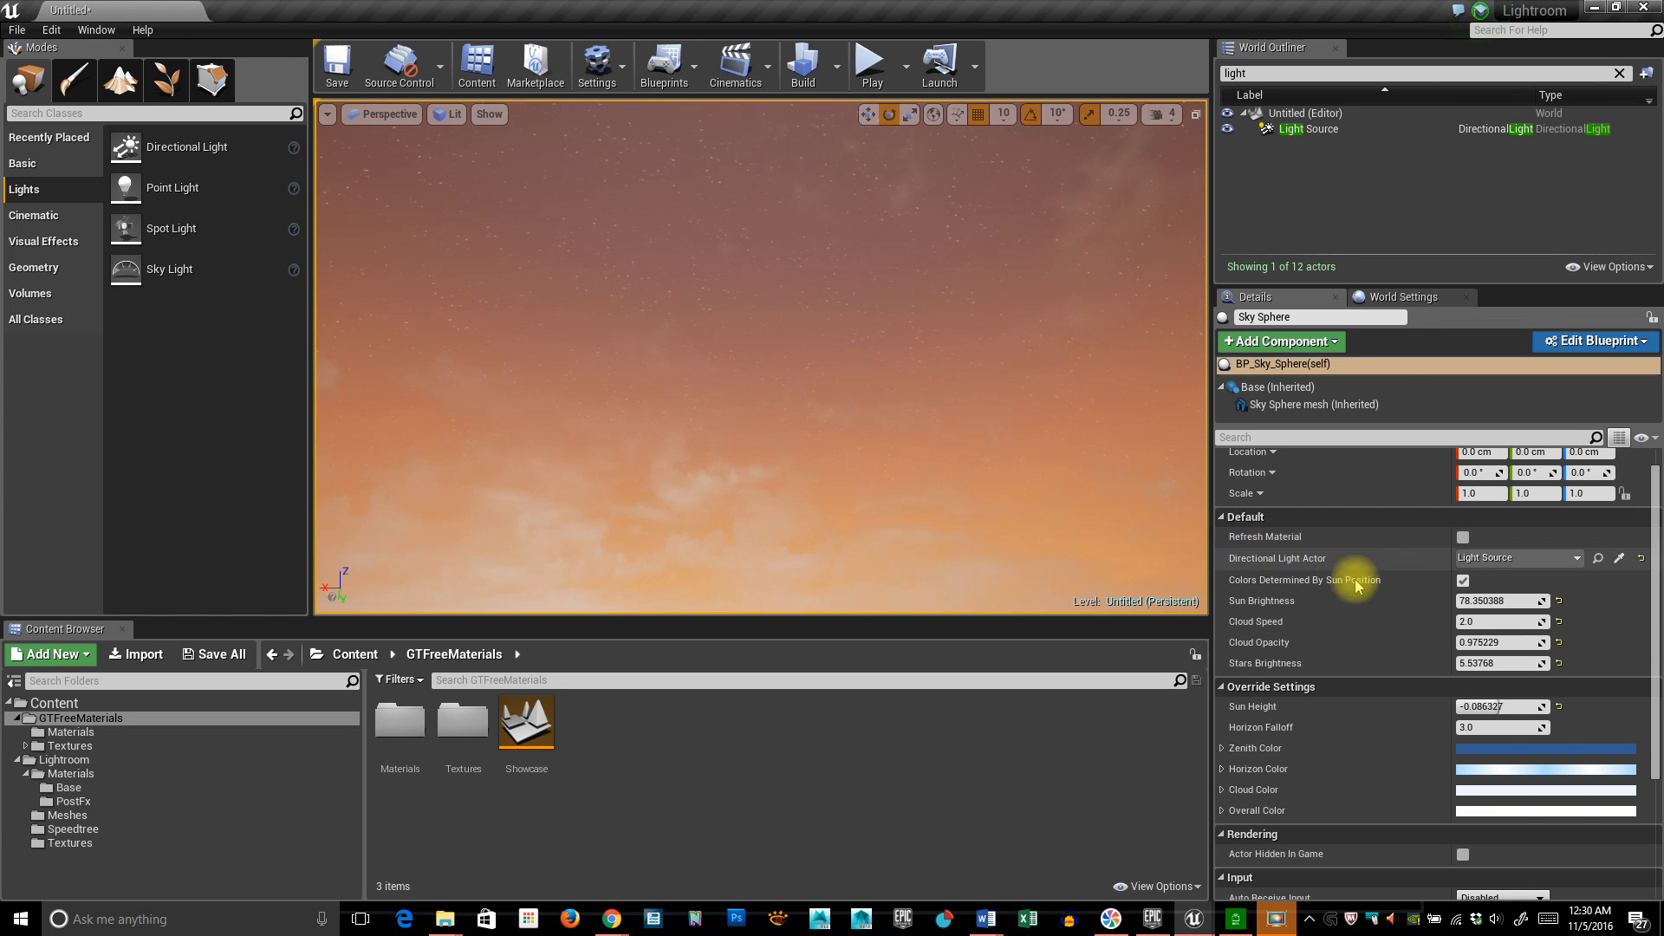
{"action": "left_click_drag", "start_coordinate": [1495, 663], "coordinate": [1551, 663]}
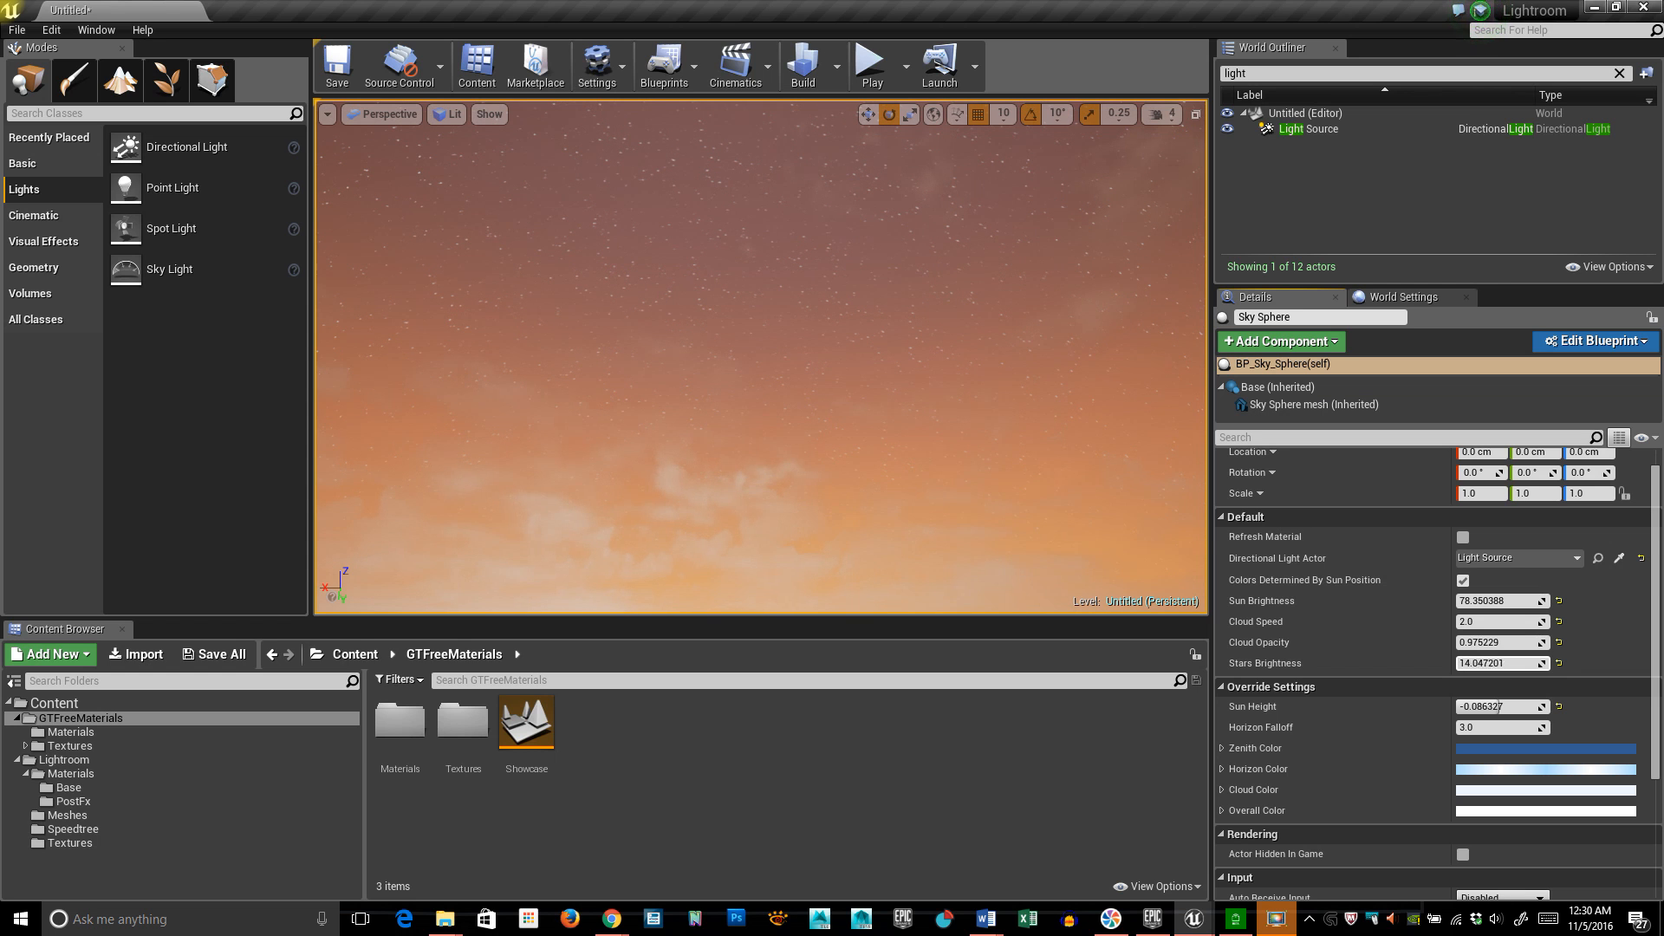
{"action": "left_click_drag", "start_coordinate": [1504, 663], "coordinate": [1510, 663]}
{"action": "right_click_drag", "start_coordinate": [901, 390], "coordinate": [837, 490]}
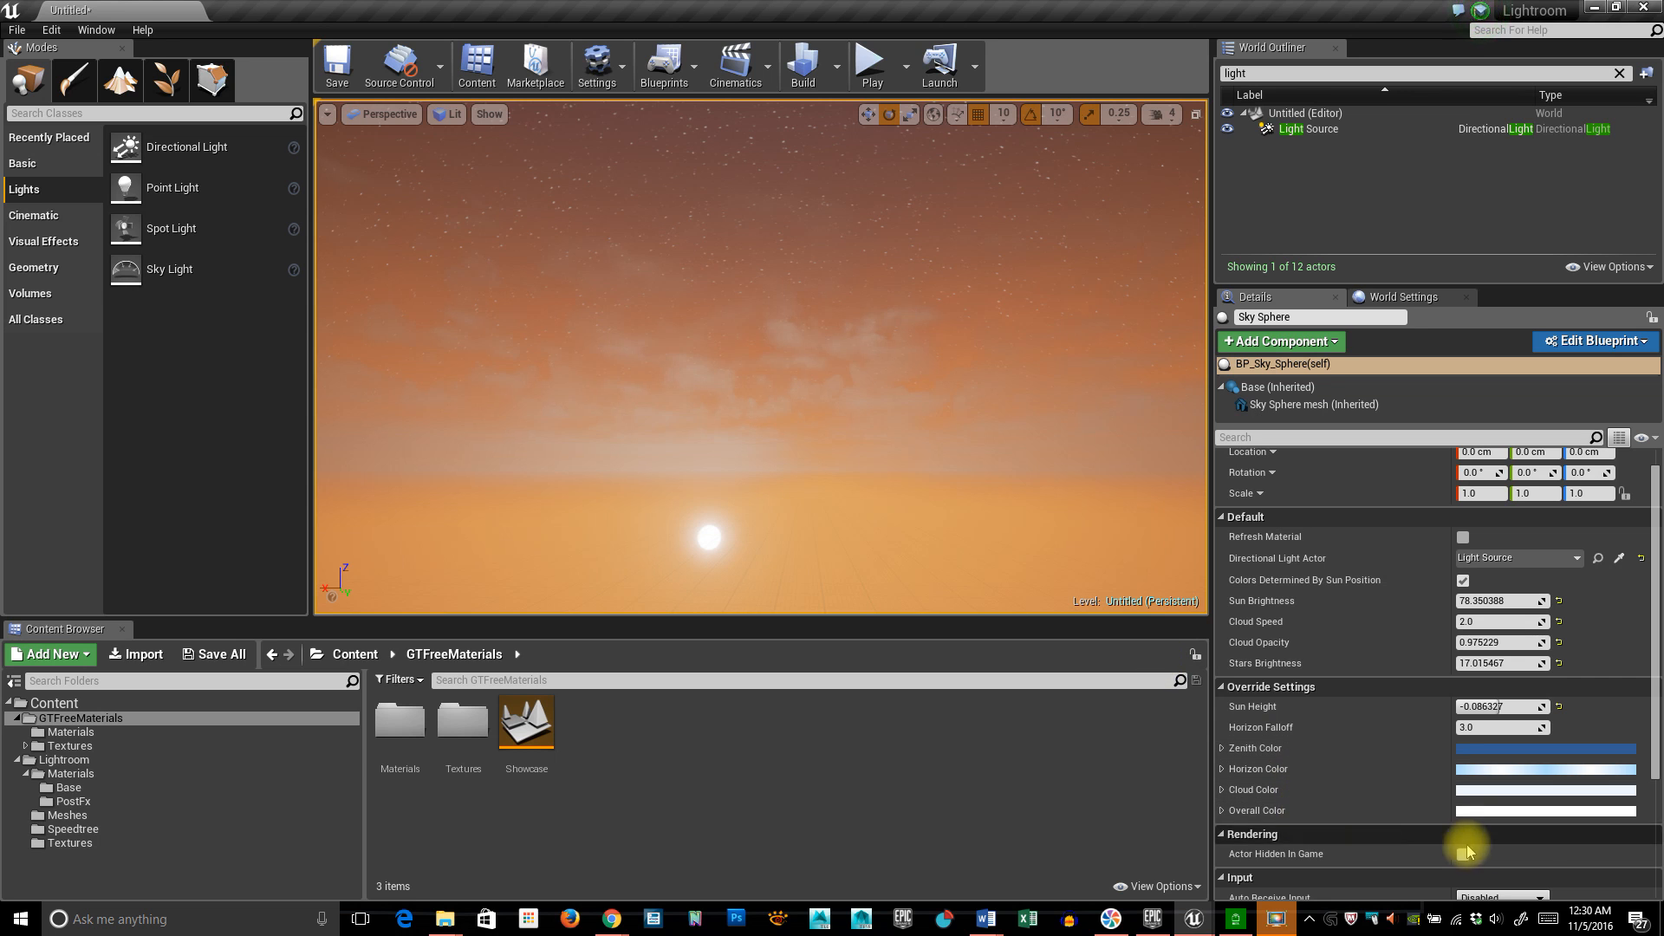
Try a light peach overall colour (Hex sRGB FFC4ABFF) on the sky sphere, reset it, and undo the last colour edit.
{"action": "left_click", "coordinate": [1485, 815]}
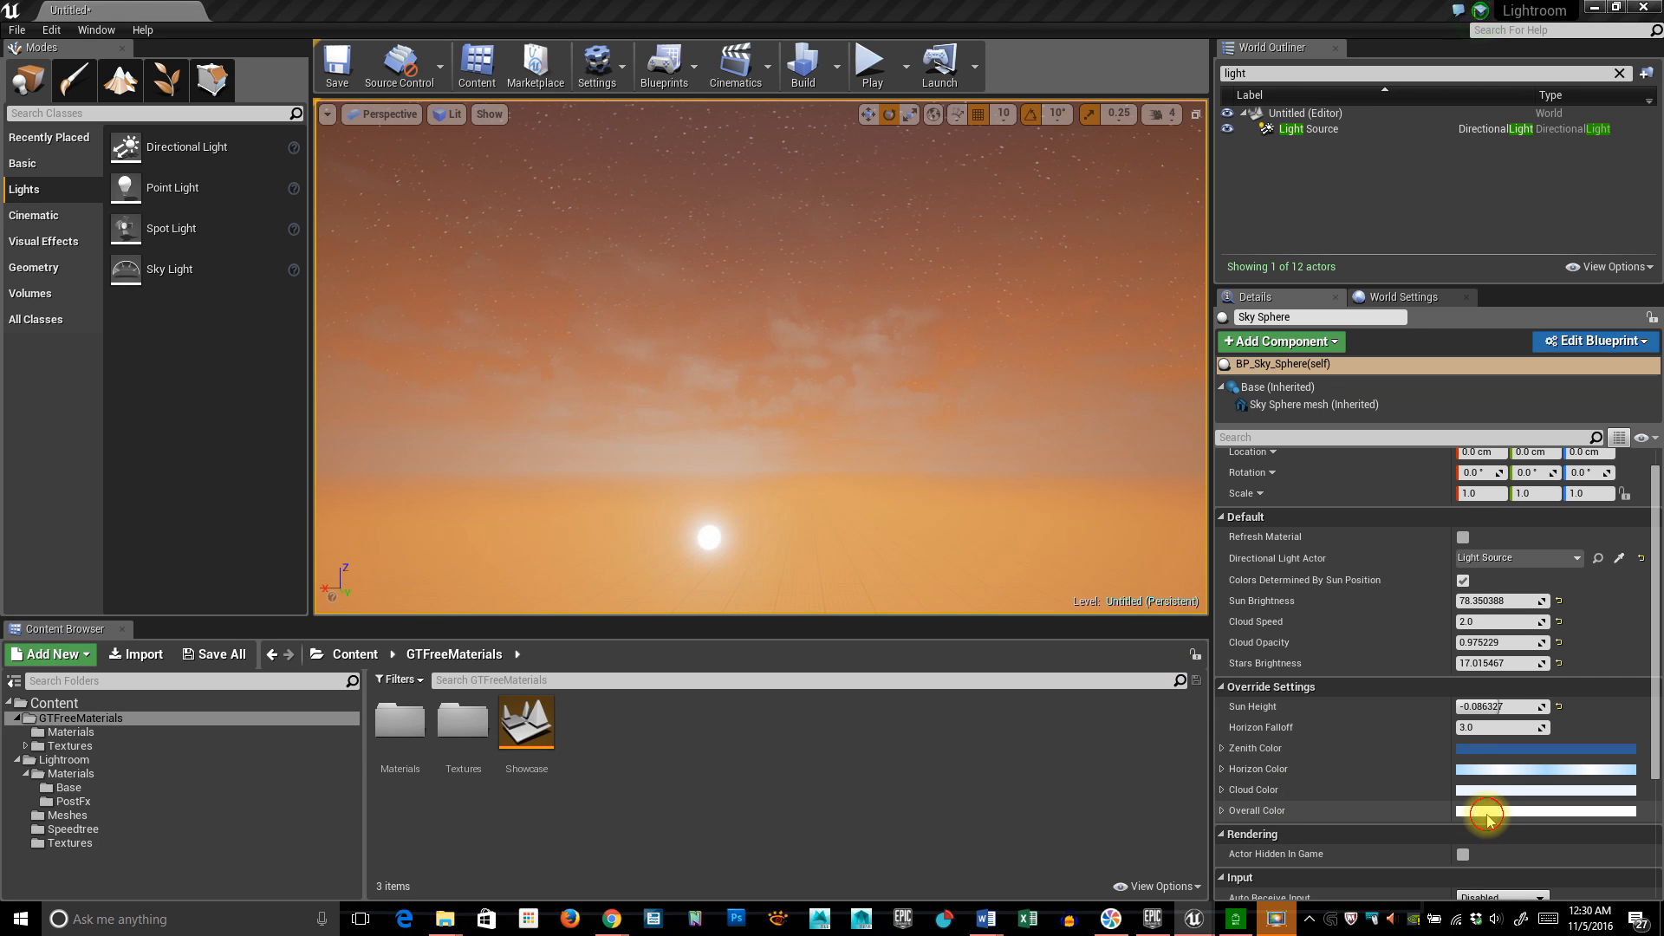
{"action": "left_click", "coordinate": [1263, 595]}
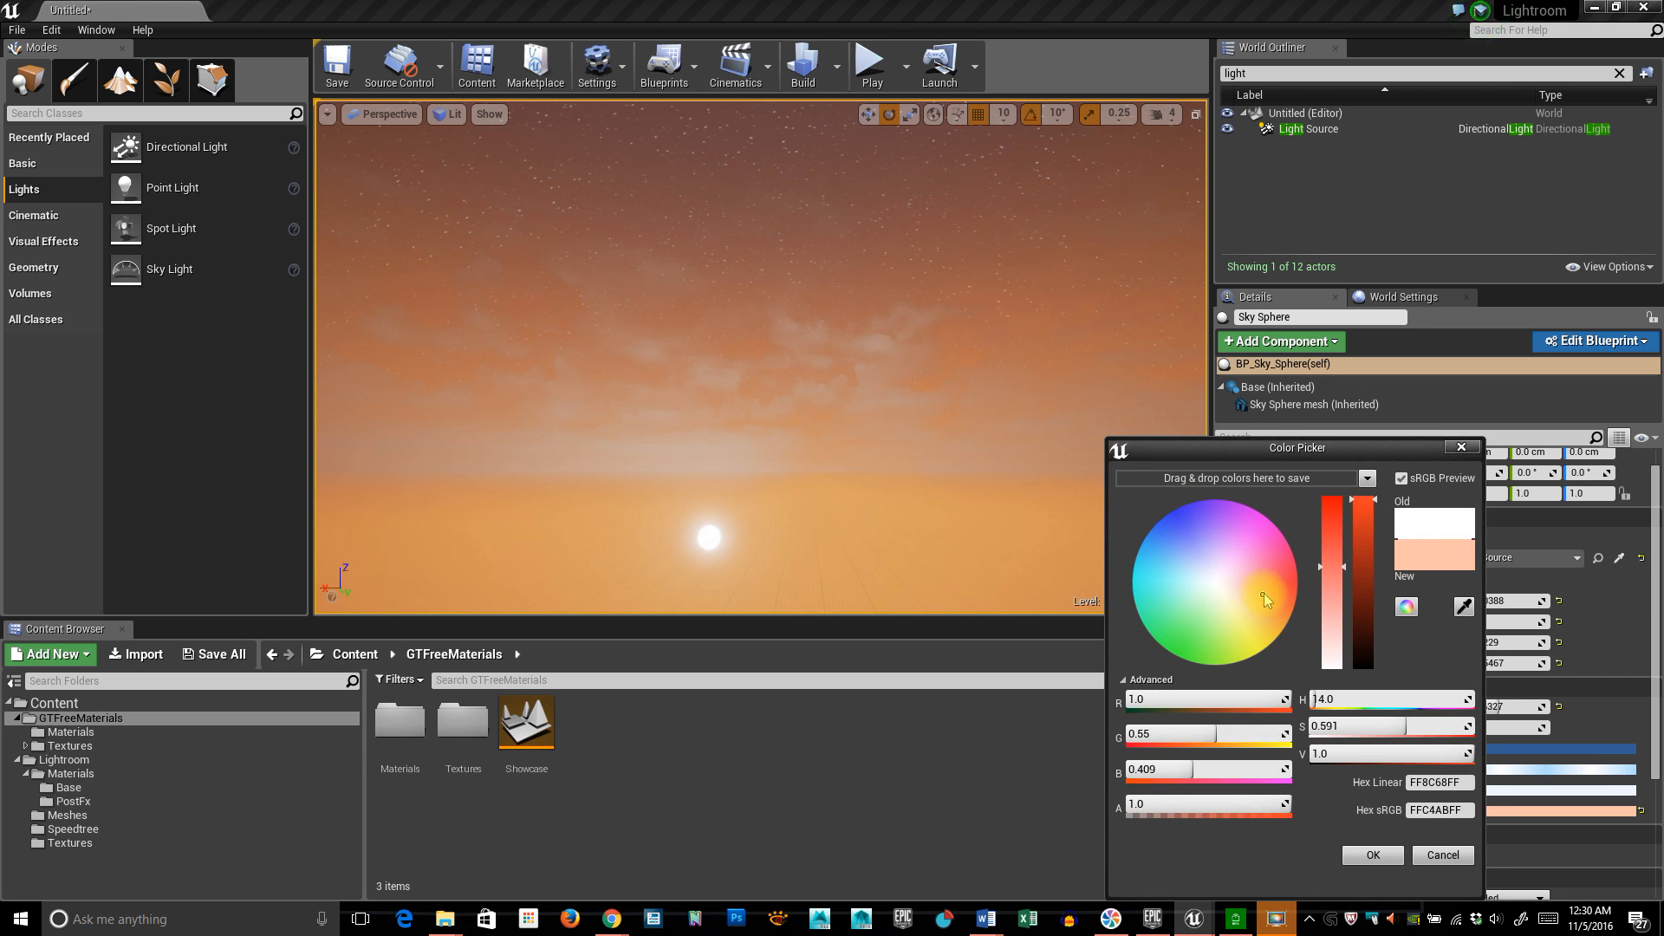
{"action": "left_click", "coordinate": [1373, 854]}
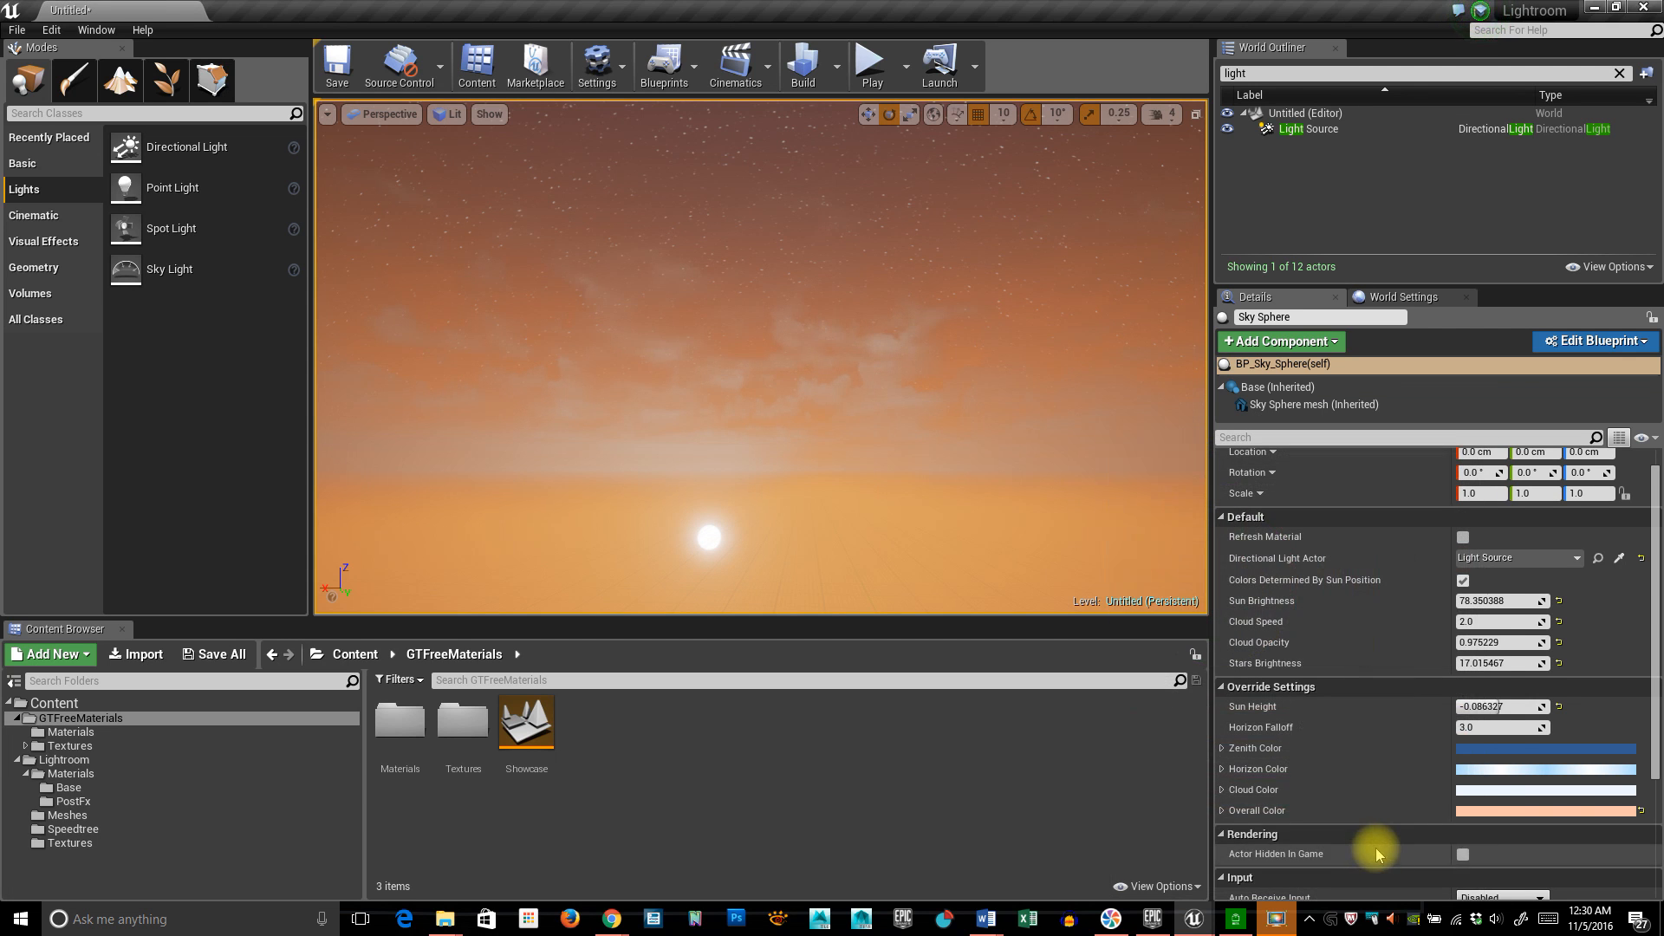
{"action": "left_click", "coordinate": [1641, 811]}
{"action": "left_click", "coordinate": [1536, 811]}
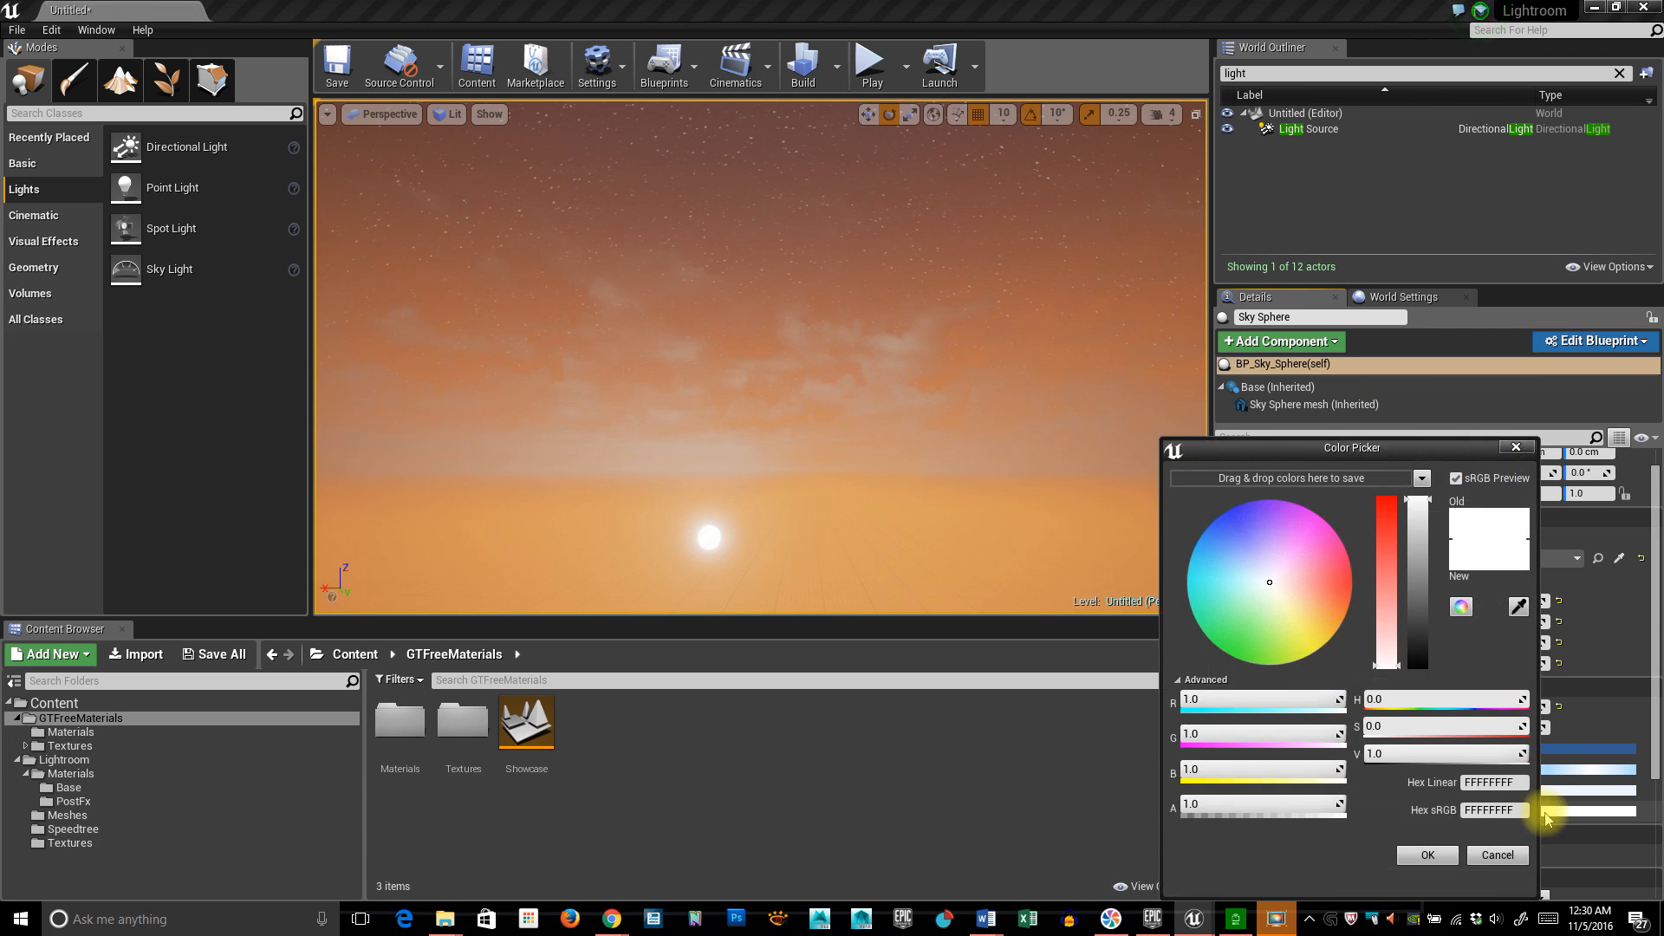
{"action": "left_click", "coordinate": [1496, 854]}
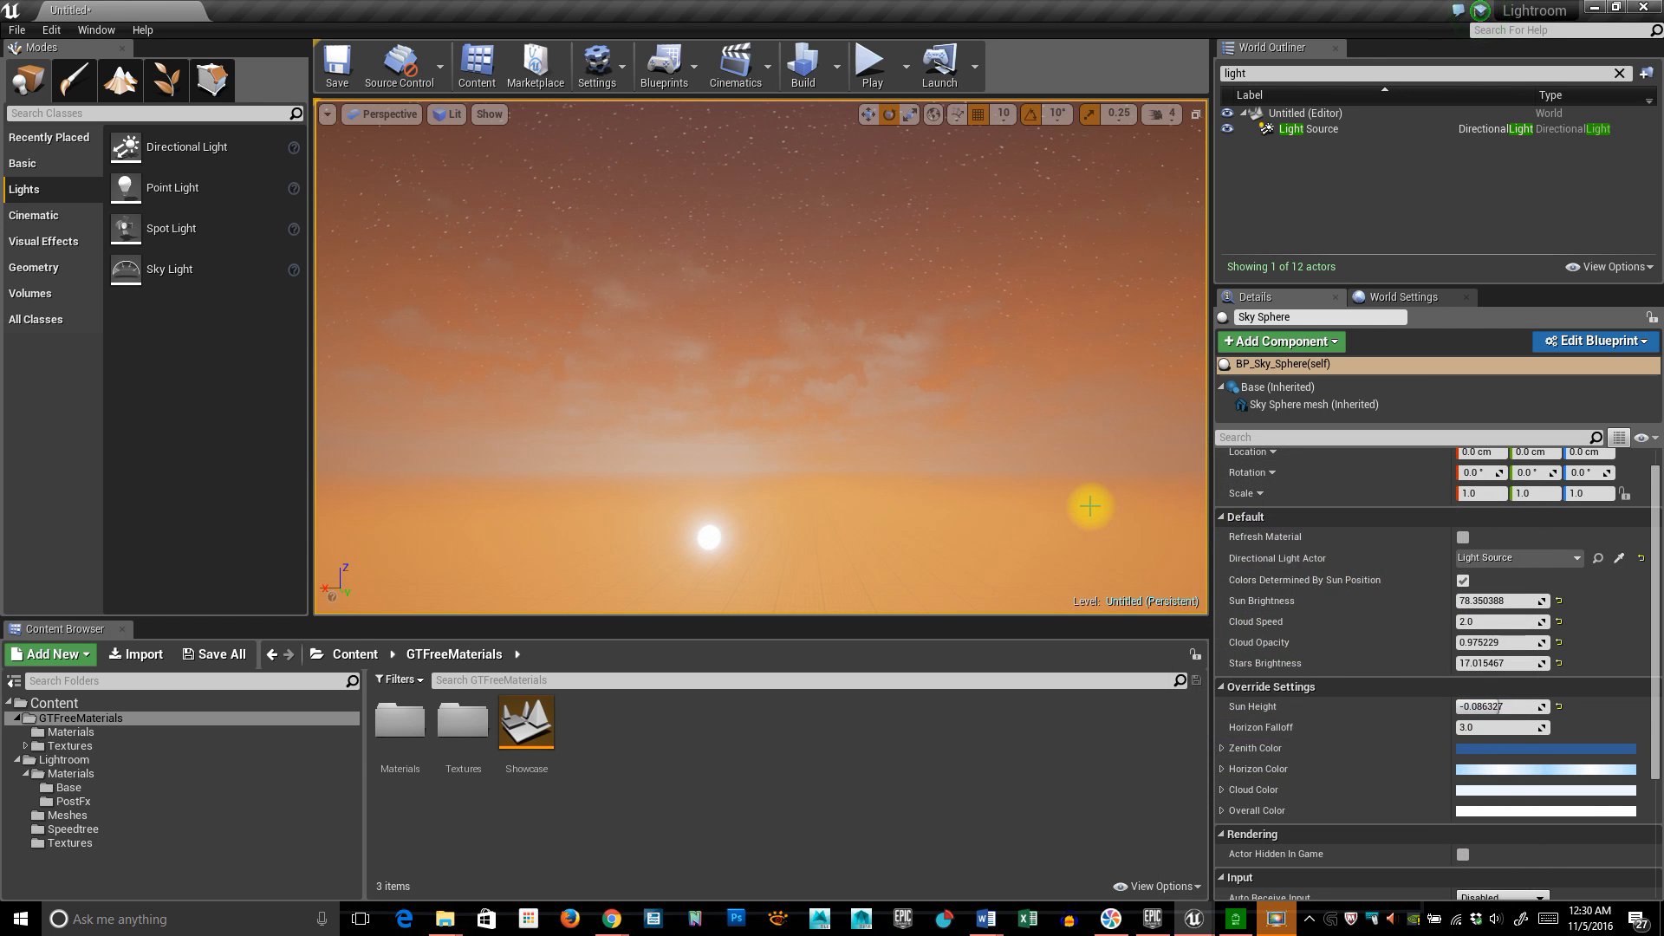
{"action": "key", "text": "ctrl+z"}
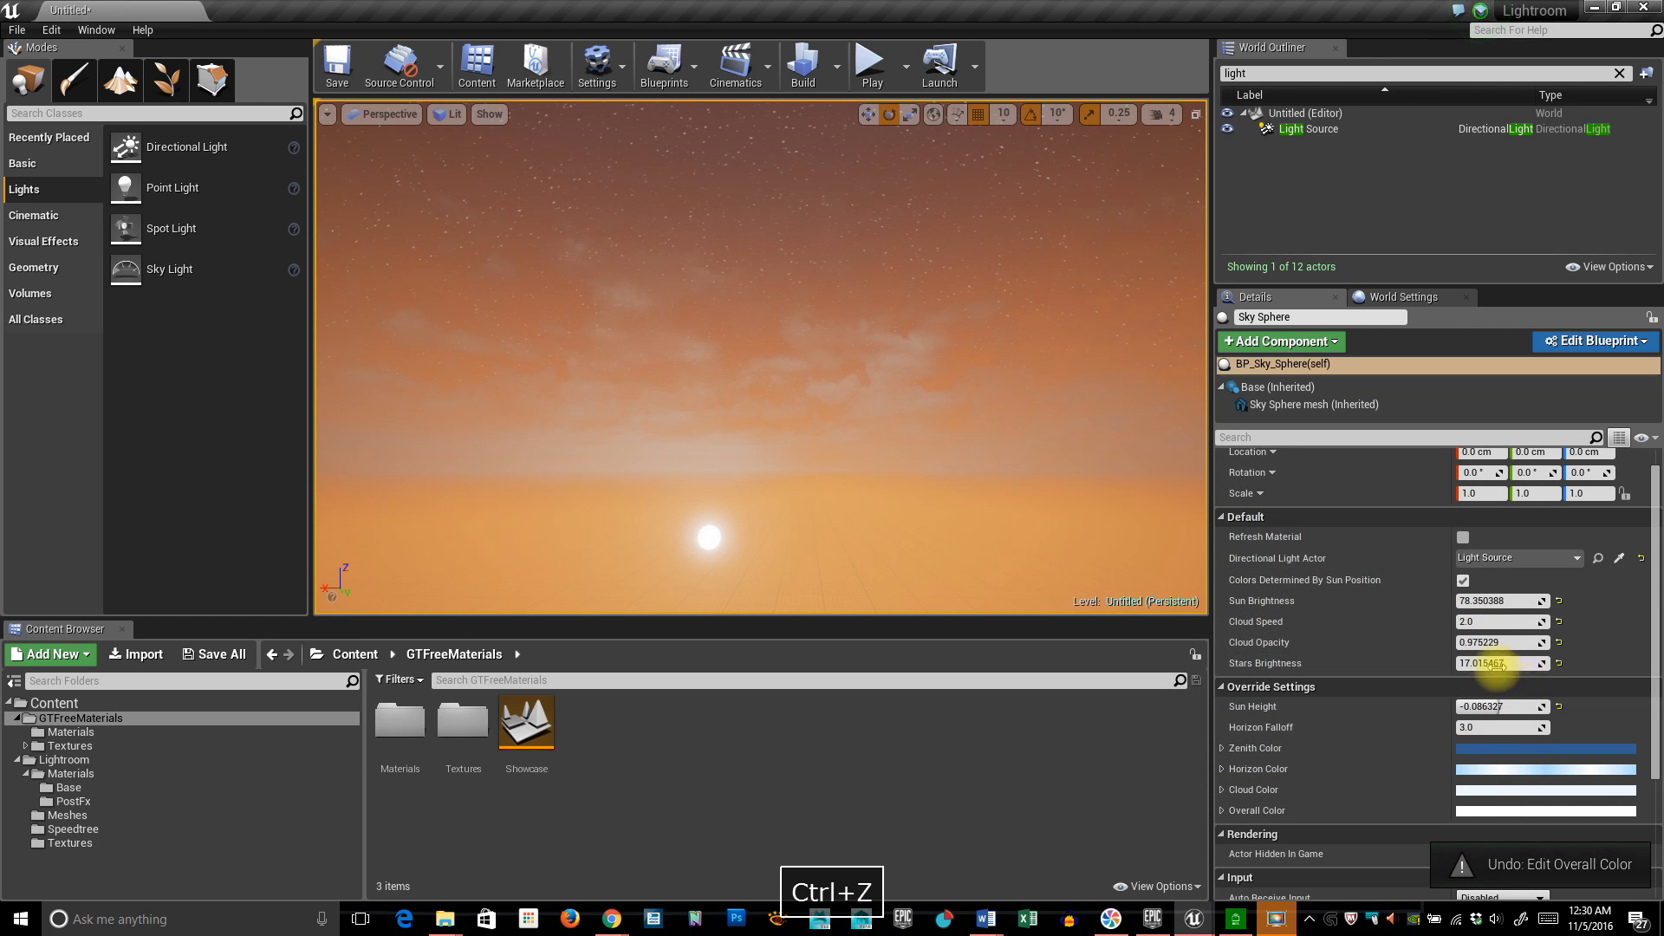
Try a reddish-brown zenith colour (Hex sRGB 946158FF) with Colors Determined By Sun Position disabled, cancel it and re-enable that option.
{"action": "left_click", "coordinate": [1464, 582]}
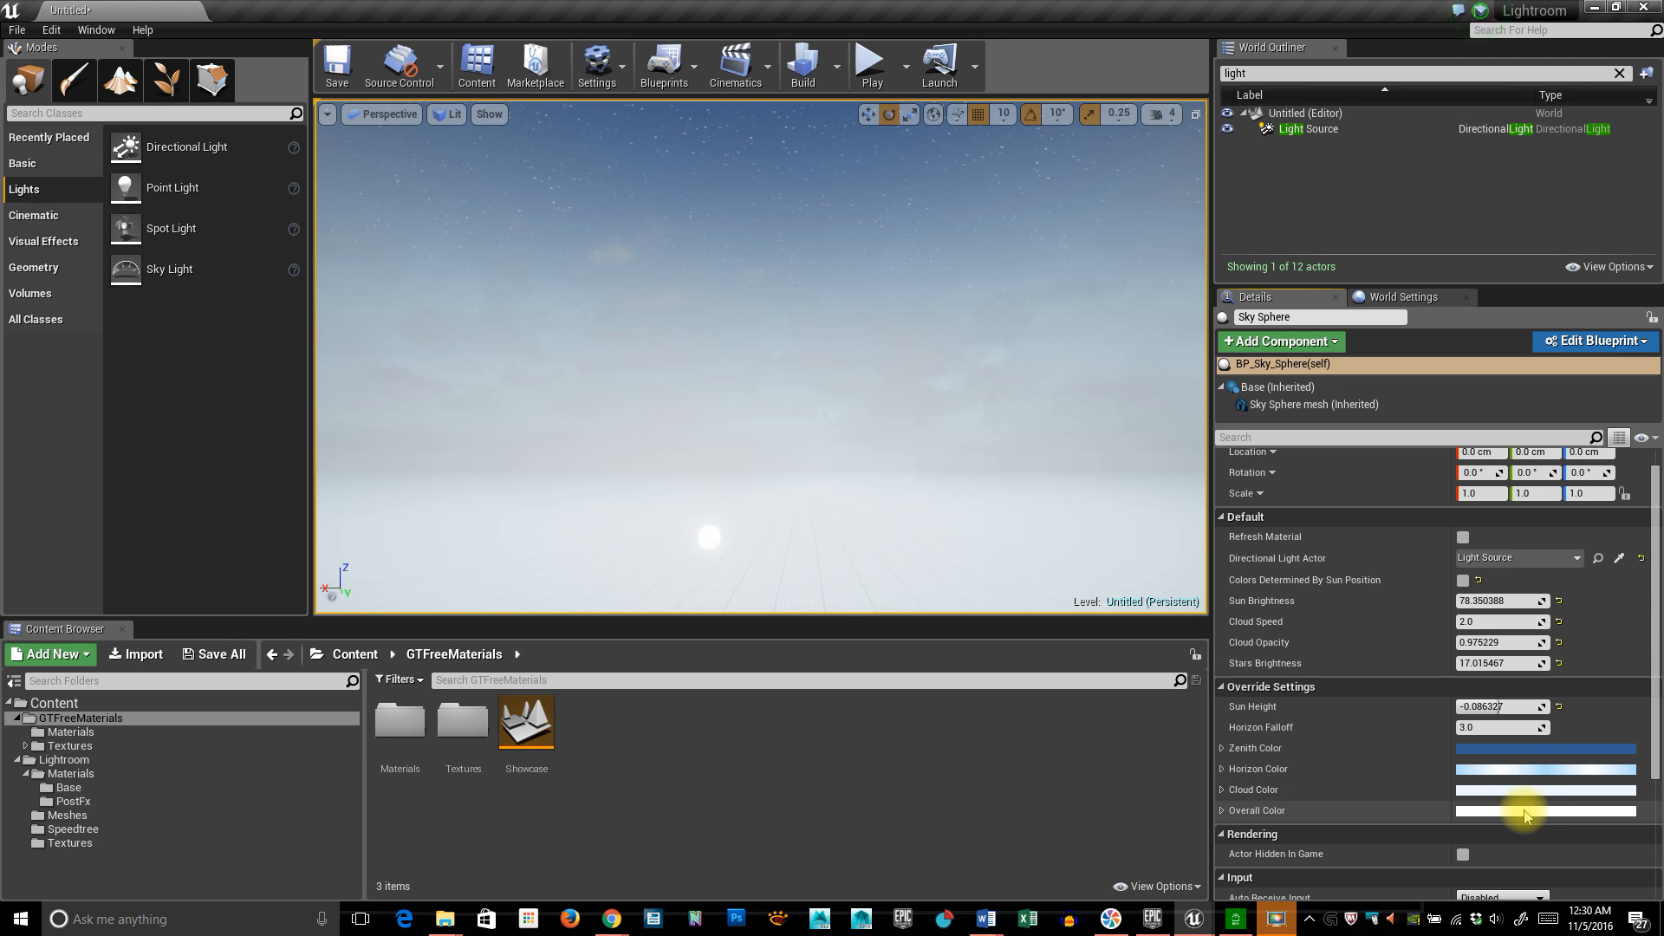
{"action": "left_click", "coordinate": [1533, 753]}
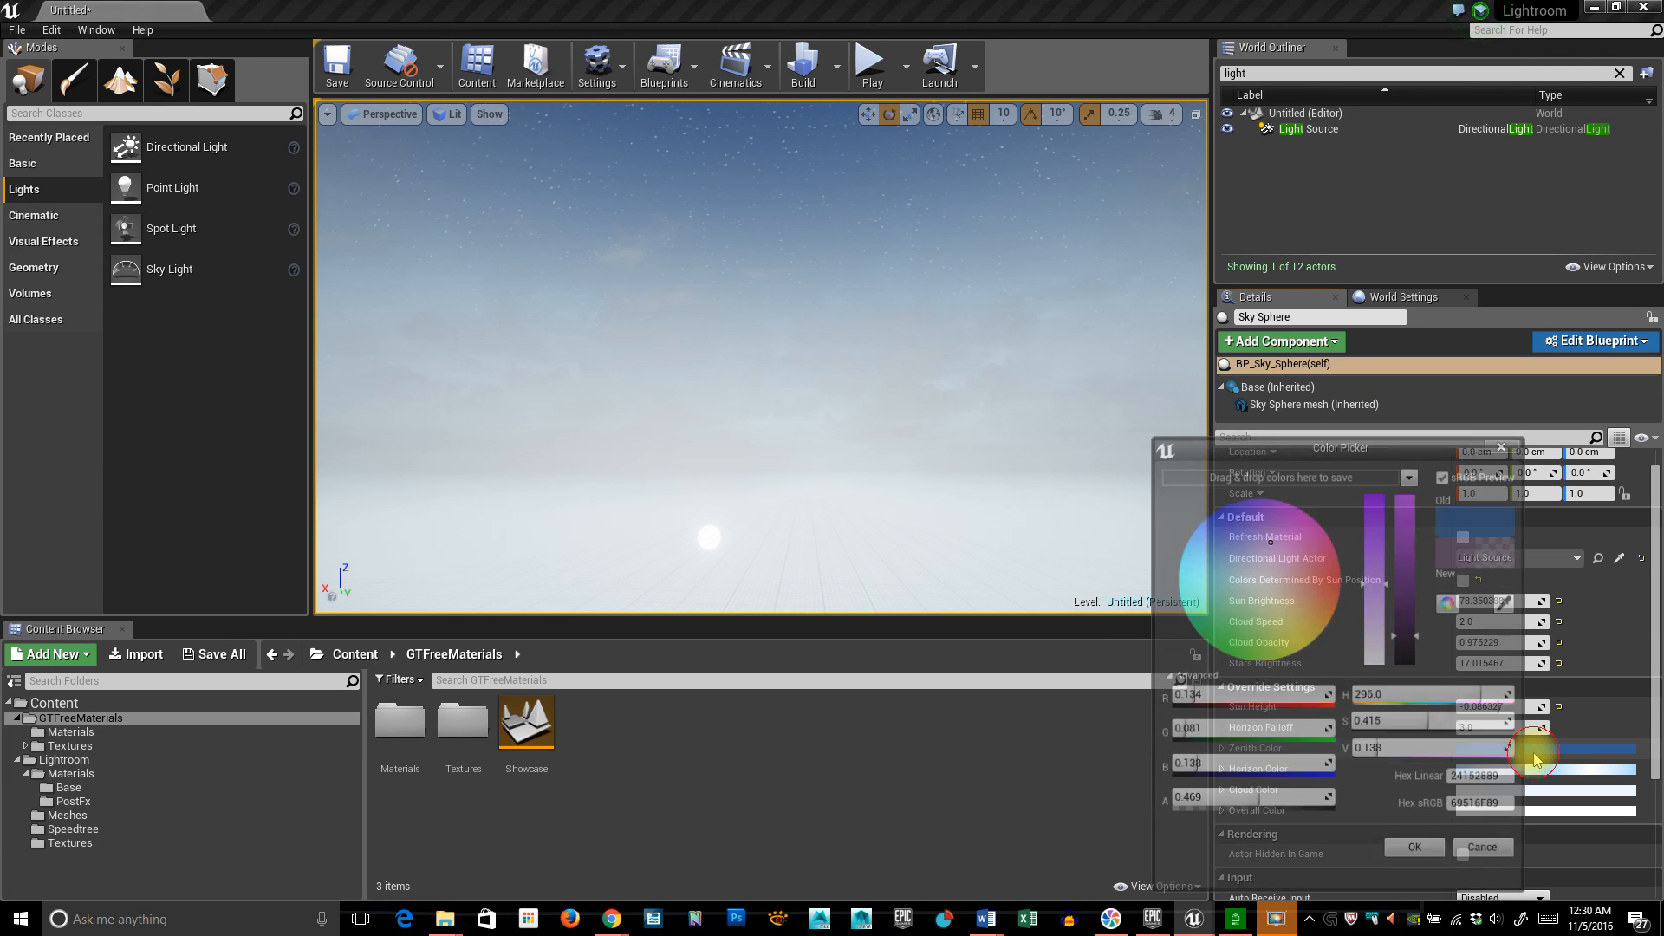
{"action": "left_click", "coordinate": [1289, 580]}
{"action": "mouse_move", "coordinate": [1303, 588]}
{"action": "left_mouse_down"}
{"action": "mouse_move", "coordinate": [1320, 596]}
{"action": "mouse_move", "coordinate": [1285, 566]}
{"action": "mouse_move", "coordinate": [1292, 577]}
{"action": "left_mouse_up"}
{"action": "right_click_drag", "start_coordinate": [928, 480], "coordinate": [929, 364]}
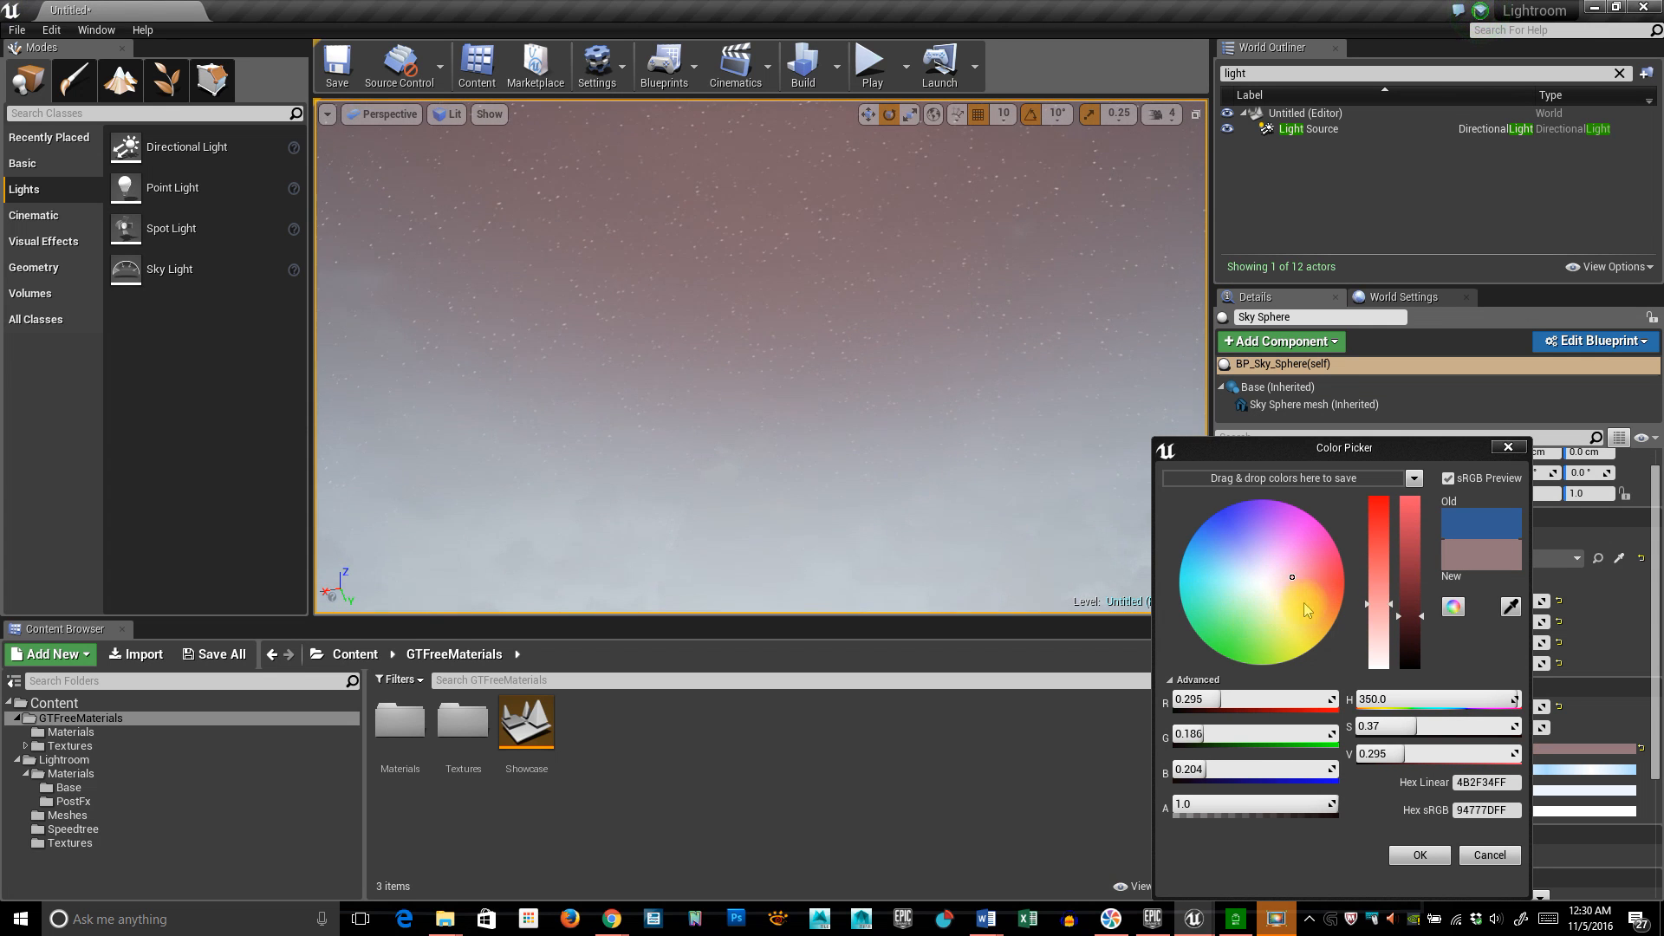
{"action": "mouse_move", "coordinate": [1305, 602]}
{"action": "left_mouse_down"}
{"action": "mouse_move", "coordinate": [1323, 620]}
{"action": "mouse_move", "coordinate": [1333, 585]}
{"action": "mouse_move", "coordinate": [1321, 610]}
{"action": "left_mouse_up"}
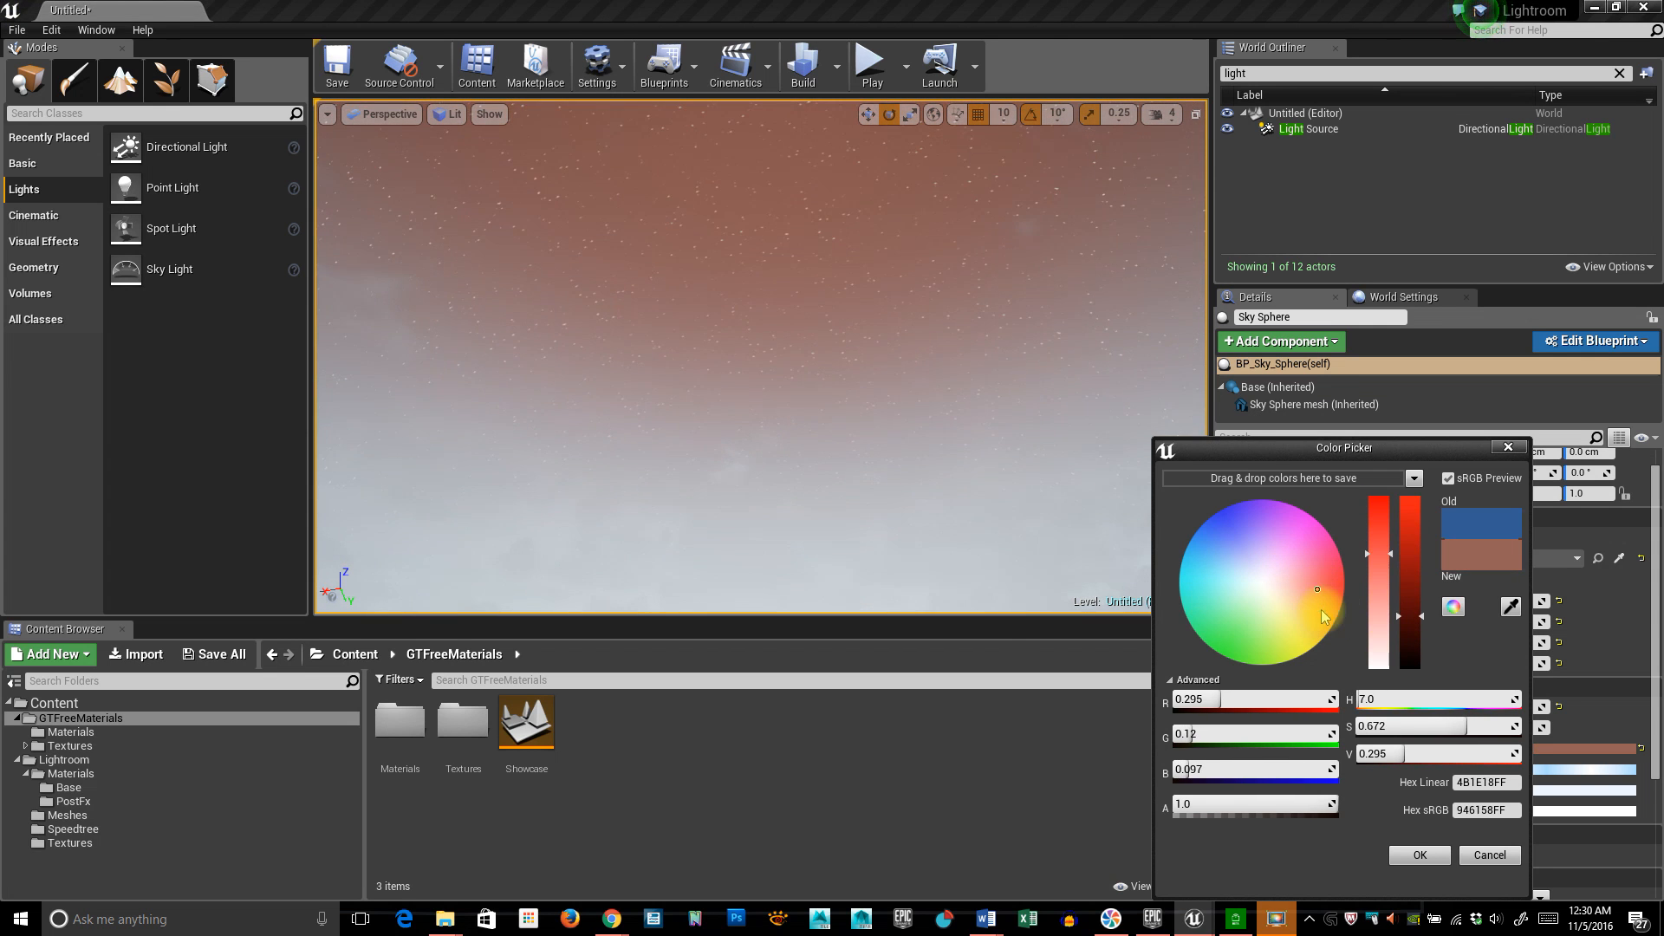
{"action": "left_click", "coordinate": [1475, 858]}
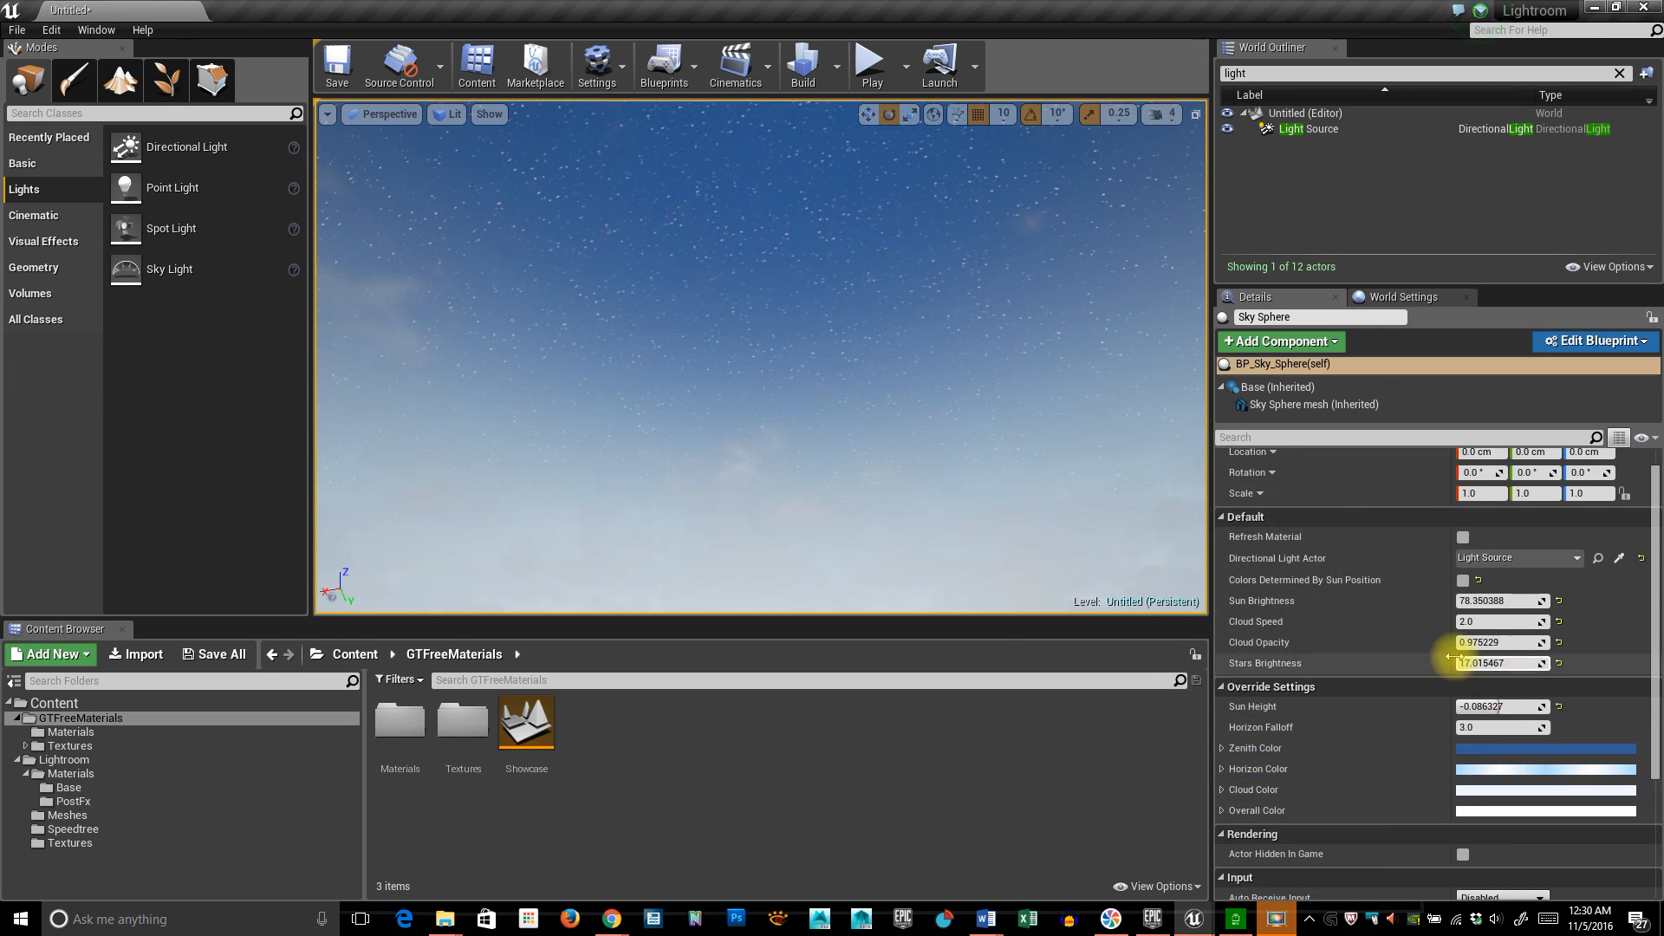
{"action": "left_click", "coordinate": [1463, 581]}
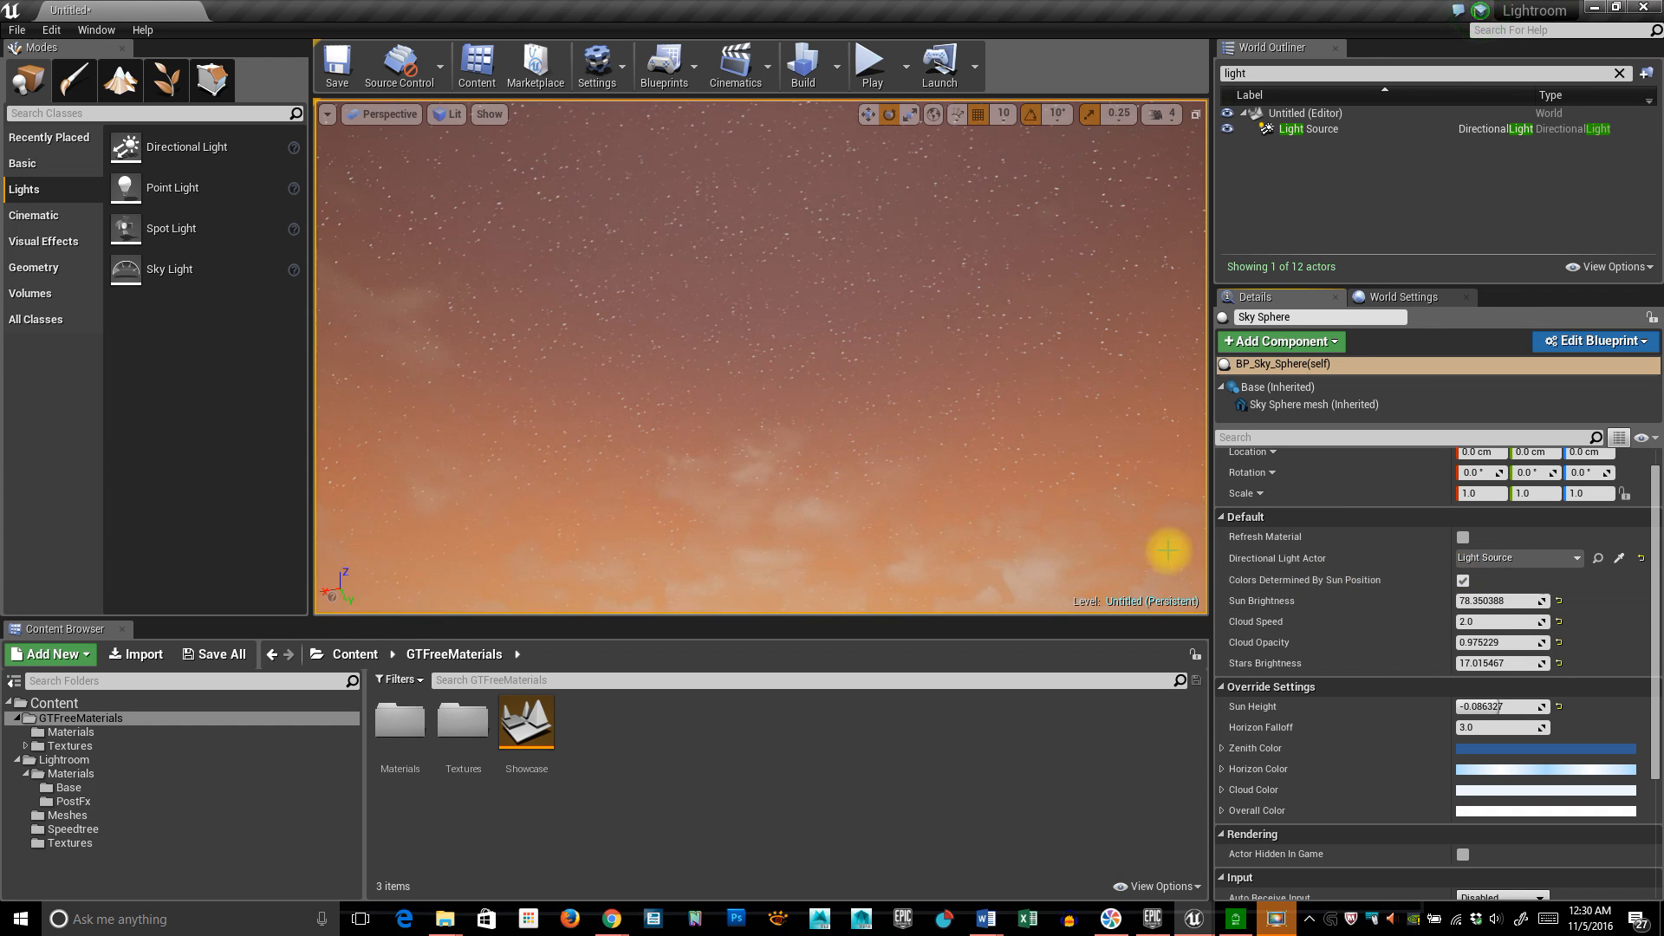
Try a peach overall colour (Hex sRGB FFB18EFF) on the sky sphere with Colors Determined By Sun Position disabled.
{"action": "right_click_drag", "start_coordinate": [874, 403], "coordinate": [918, 360]}
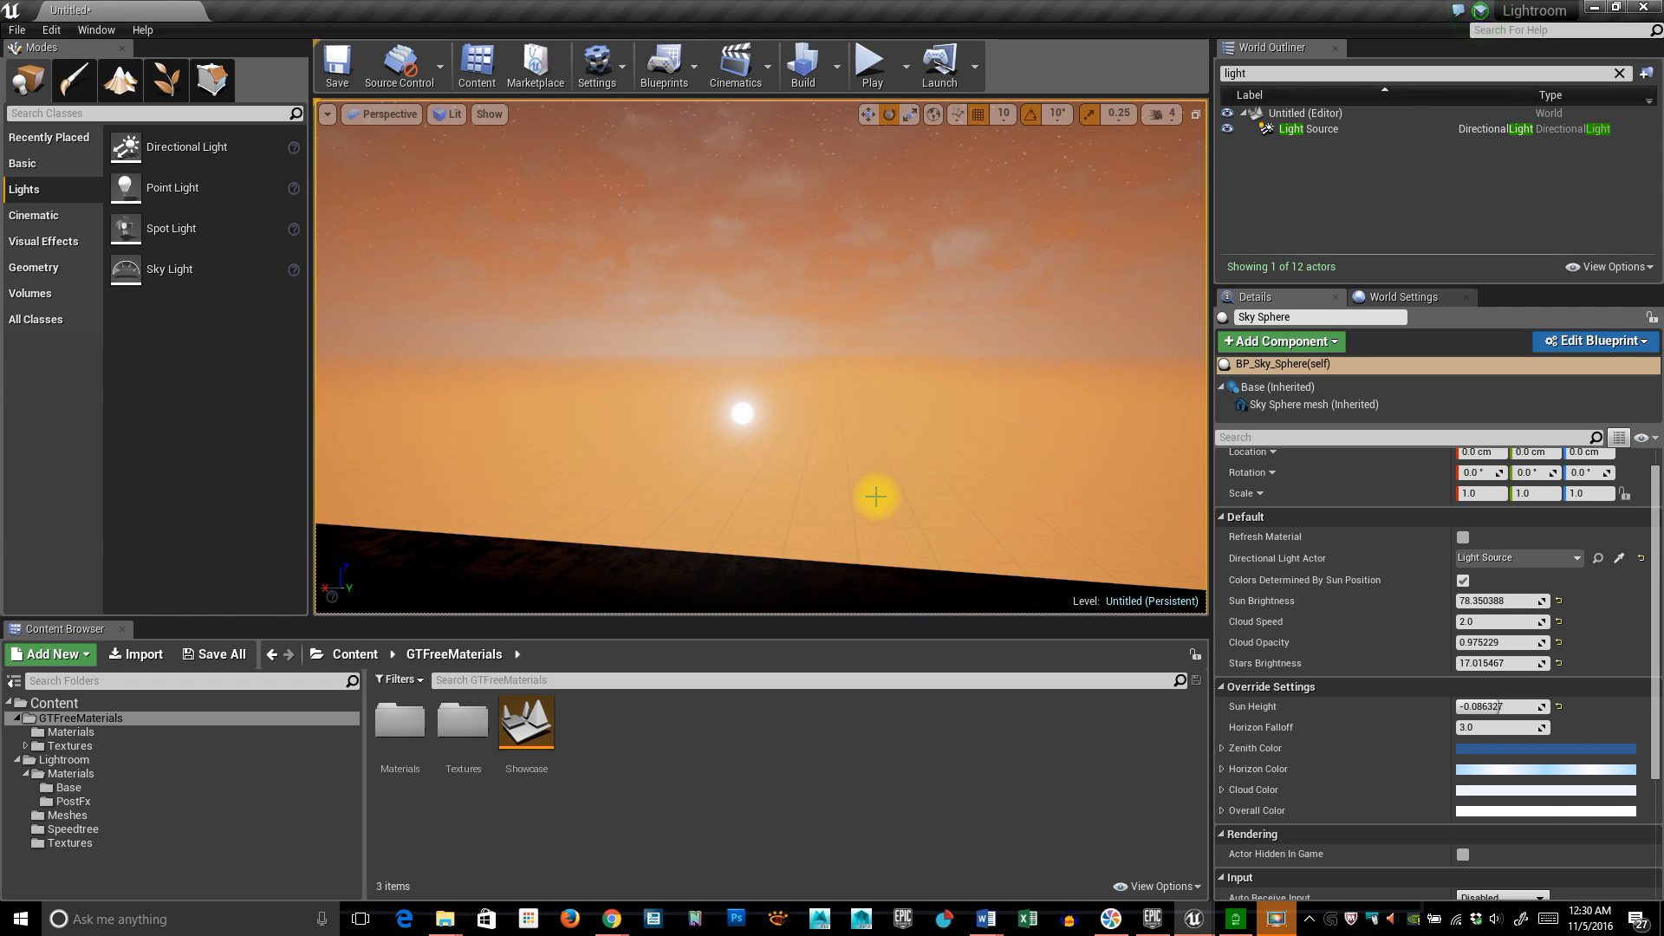
{"action": "right_click_drag", "start_coordinate": [875, 497], "coordinate": [875, 520]}
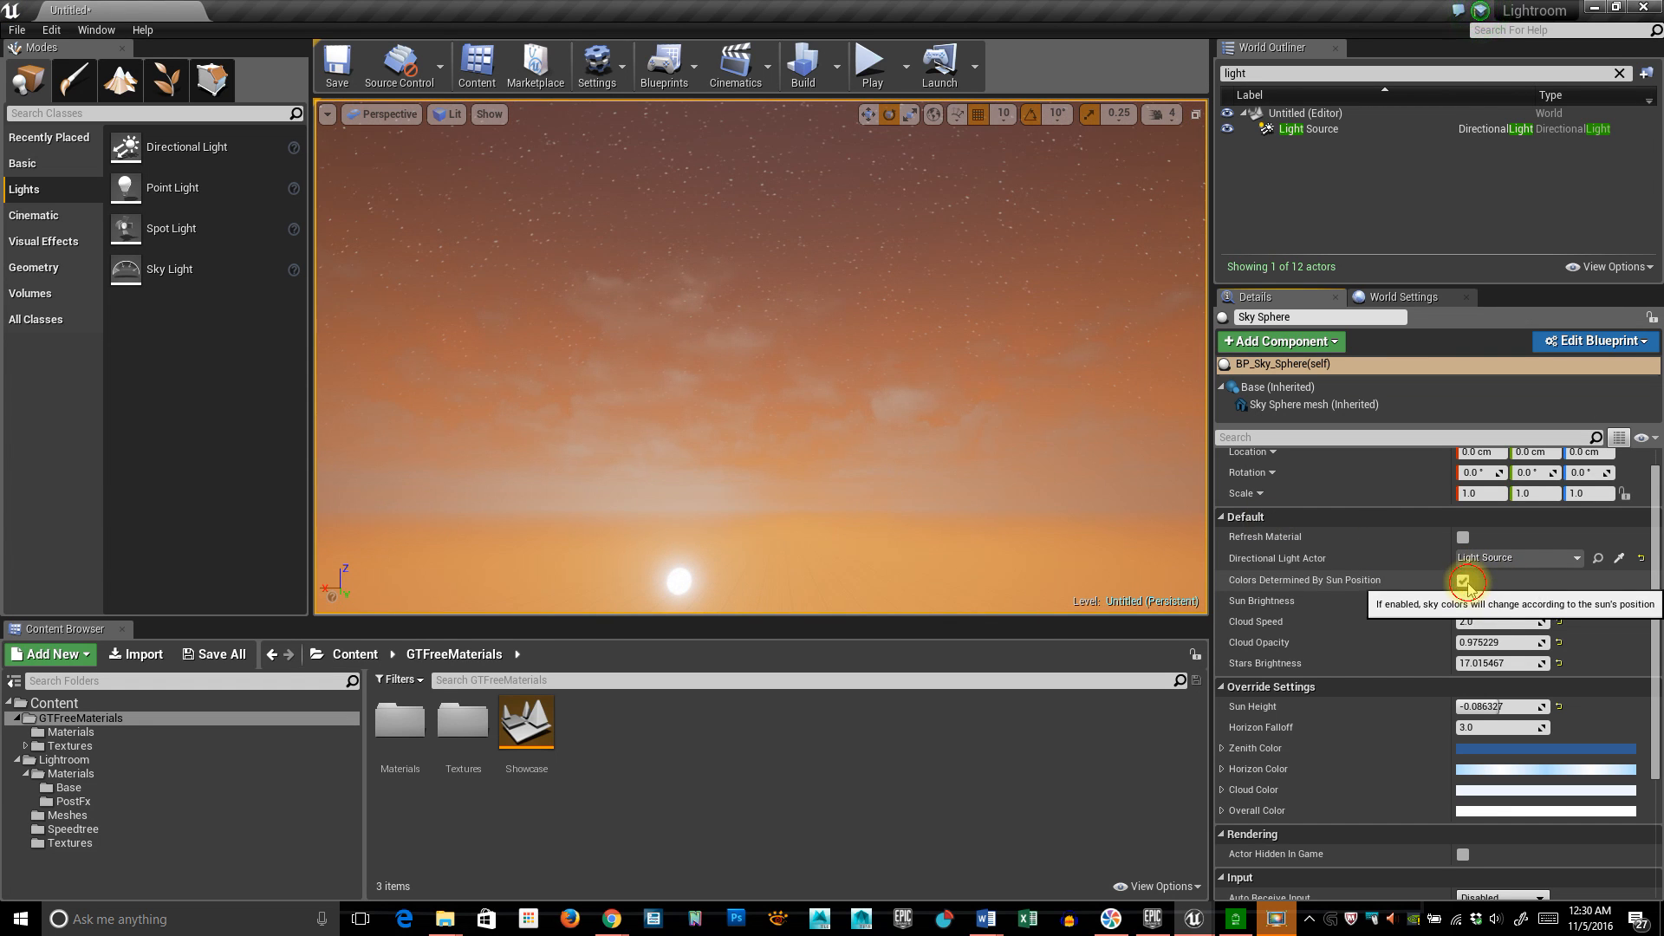
{"action": "left_click", "coordinate": [1463, 580]}
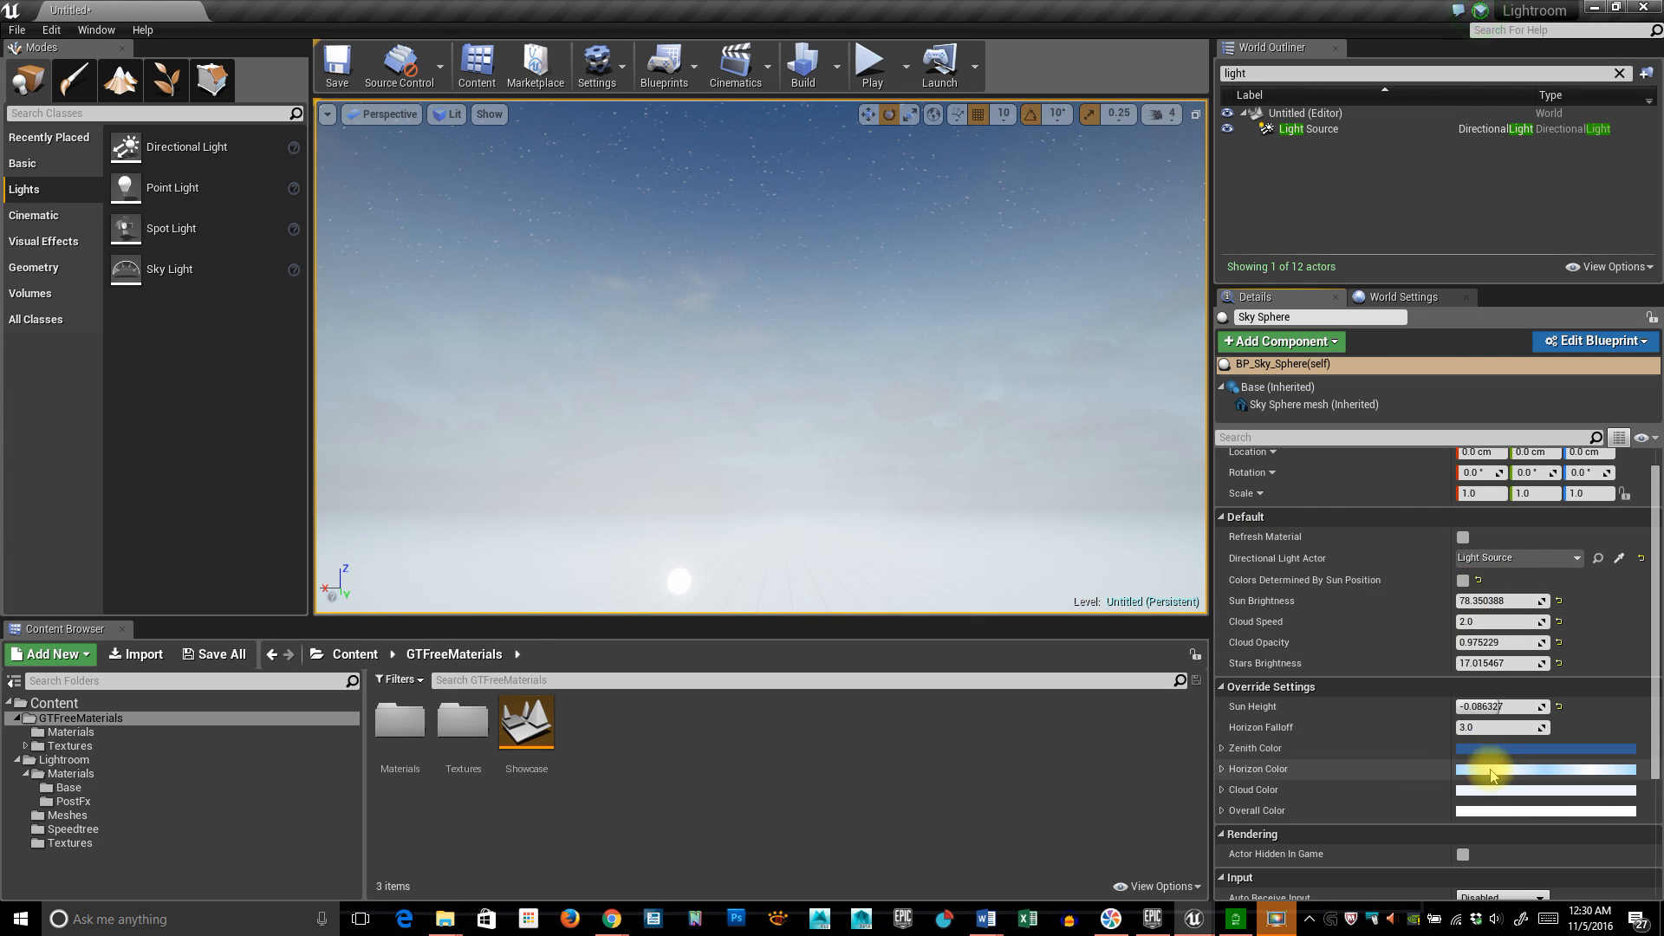
{"action": "left_click", "coordinate": [1497, 815]}
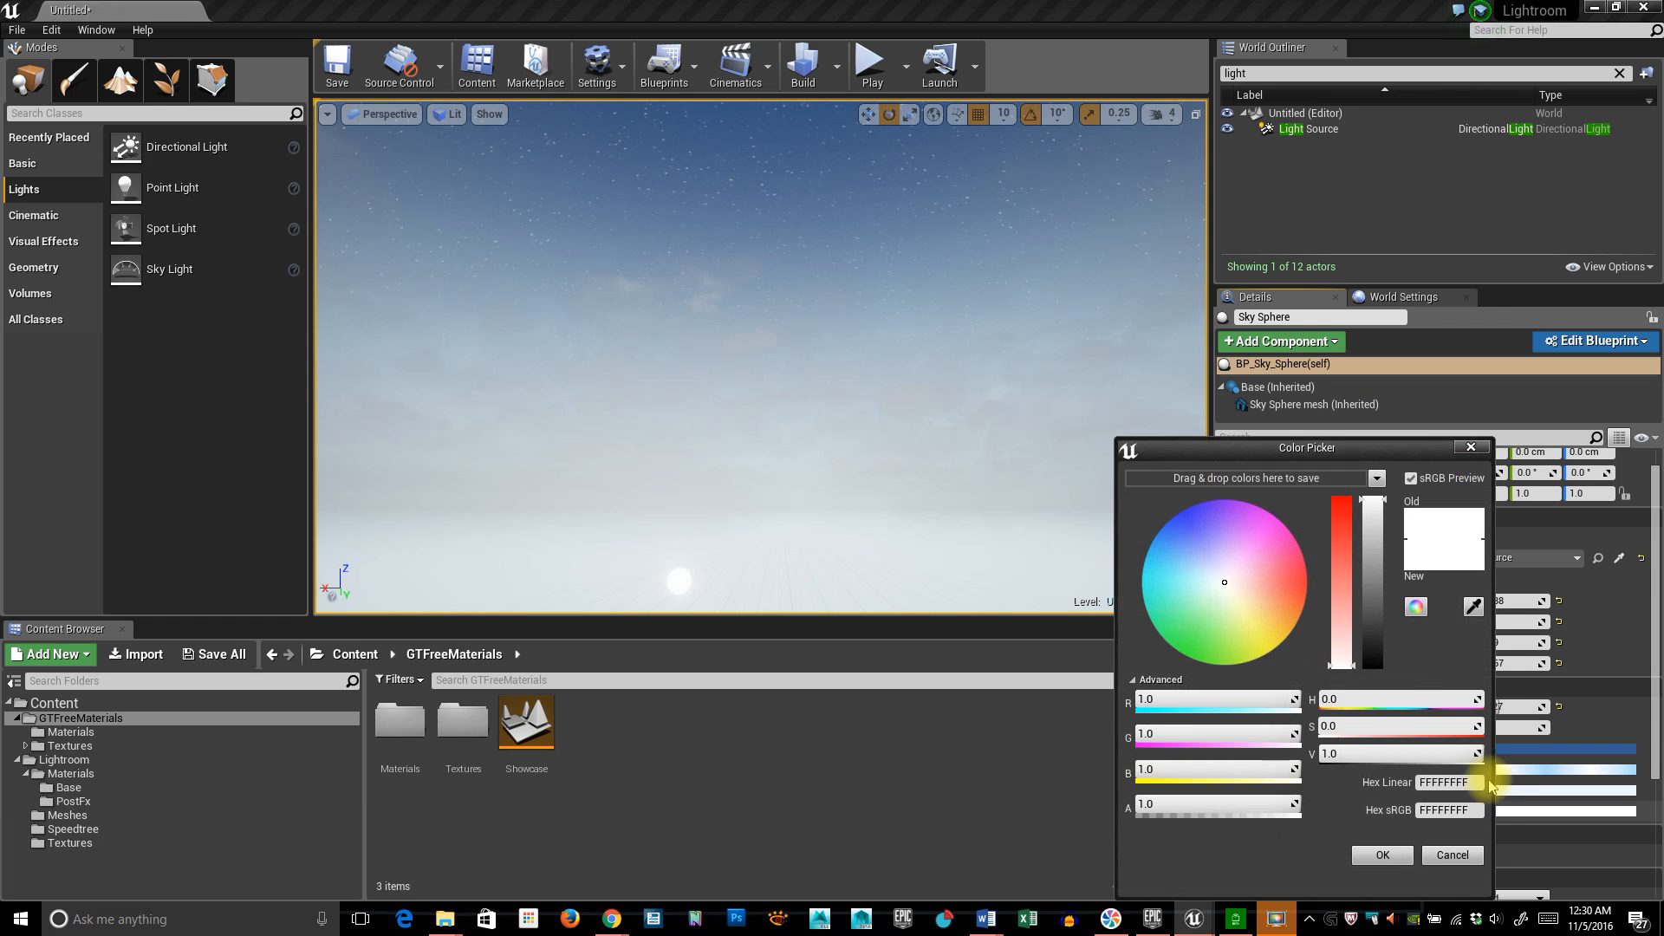
{"action": "left_click_drag", "start_coordinate": [1260, 594], "coordinate": [1283, 596]}
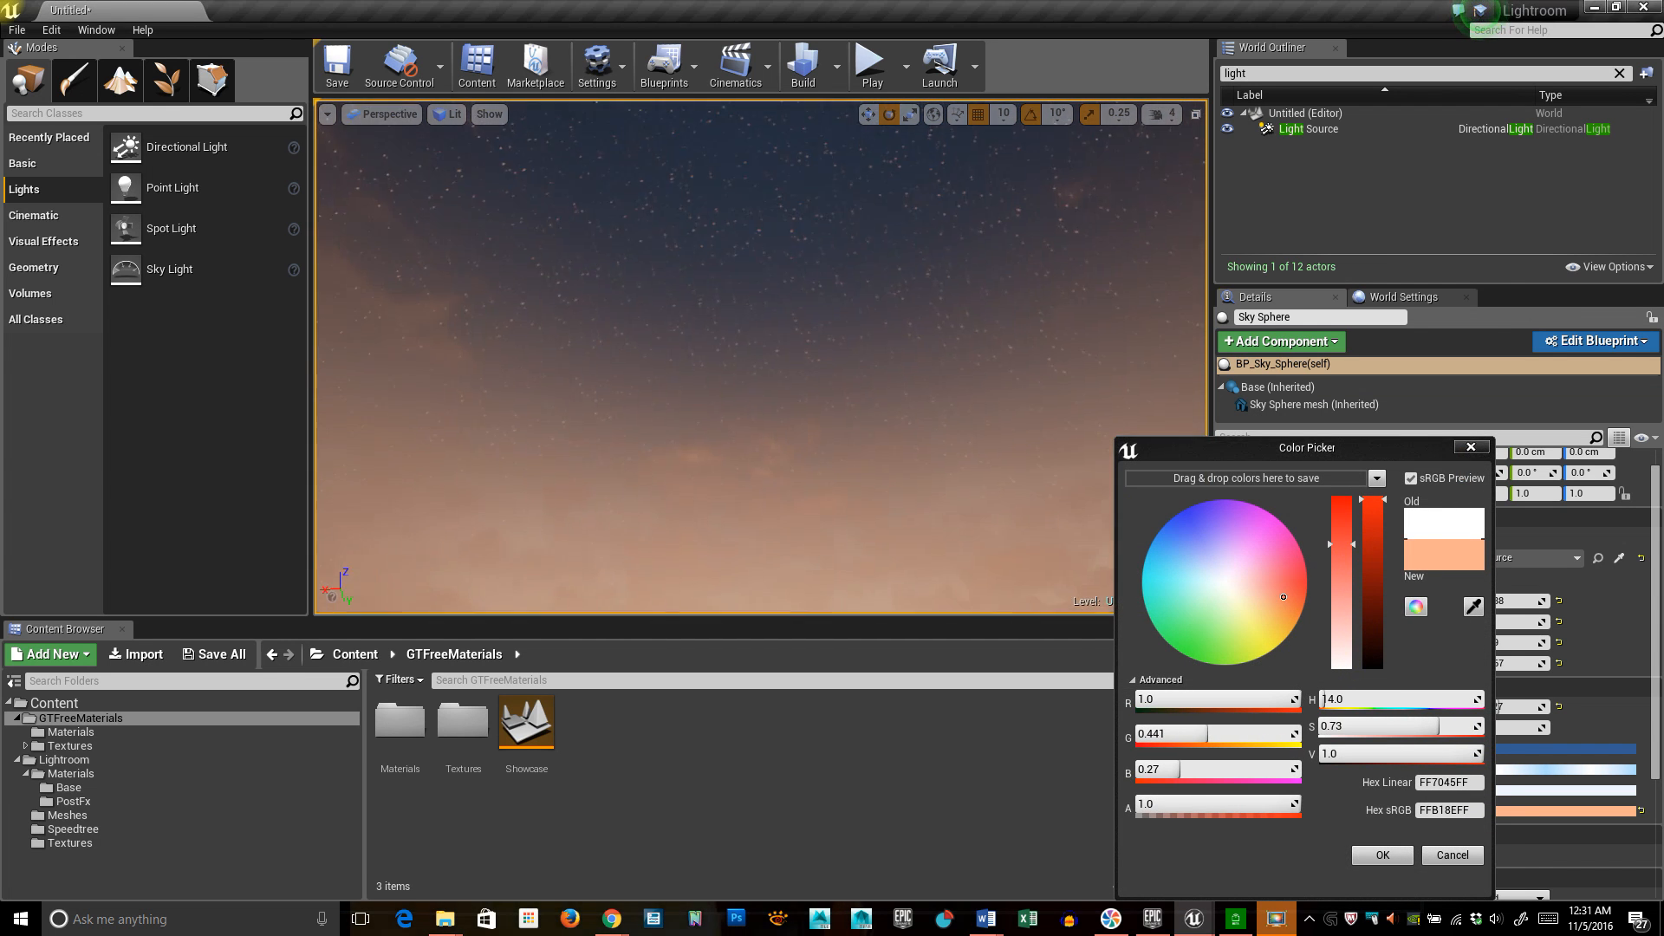
{"action": "right_click_drag", "start_coordinate": [761, 357], "coordinate": [728, 426]}
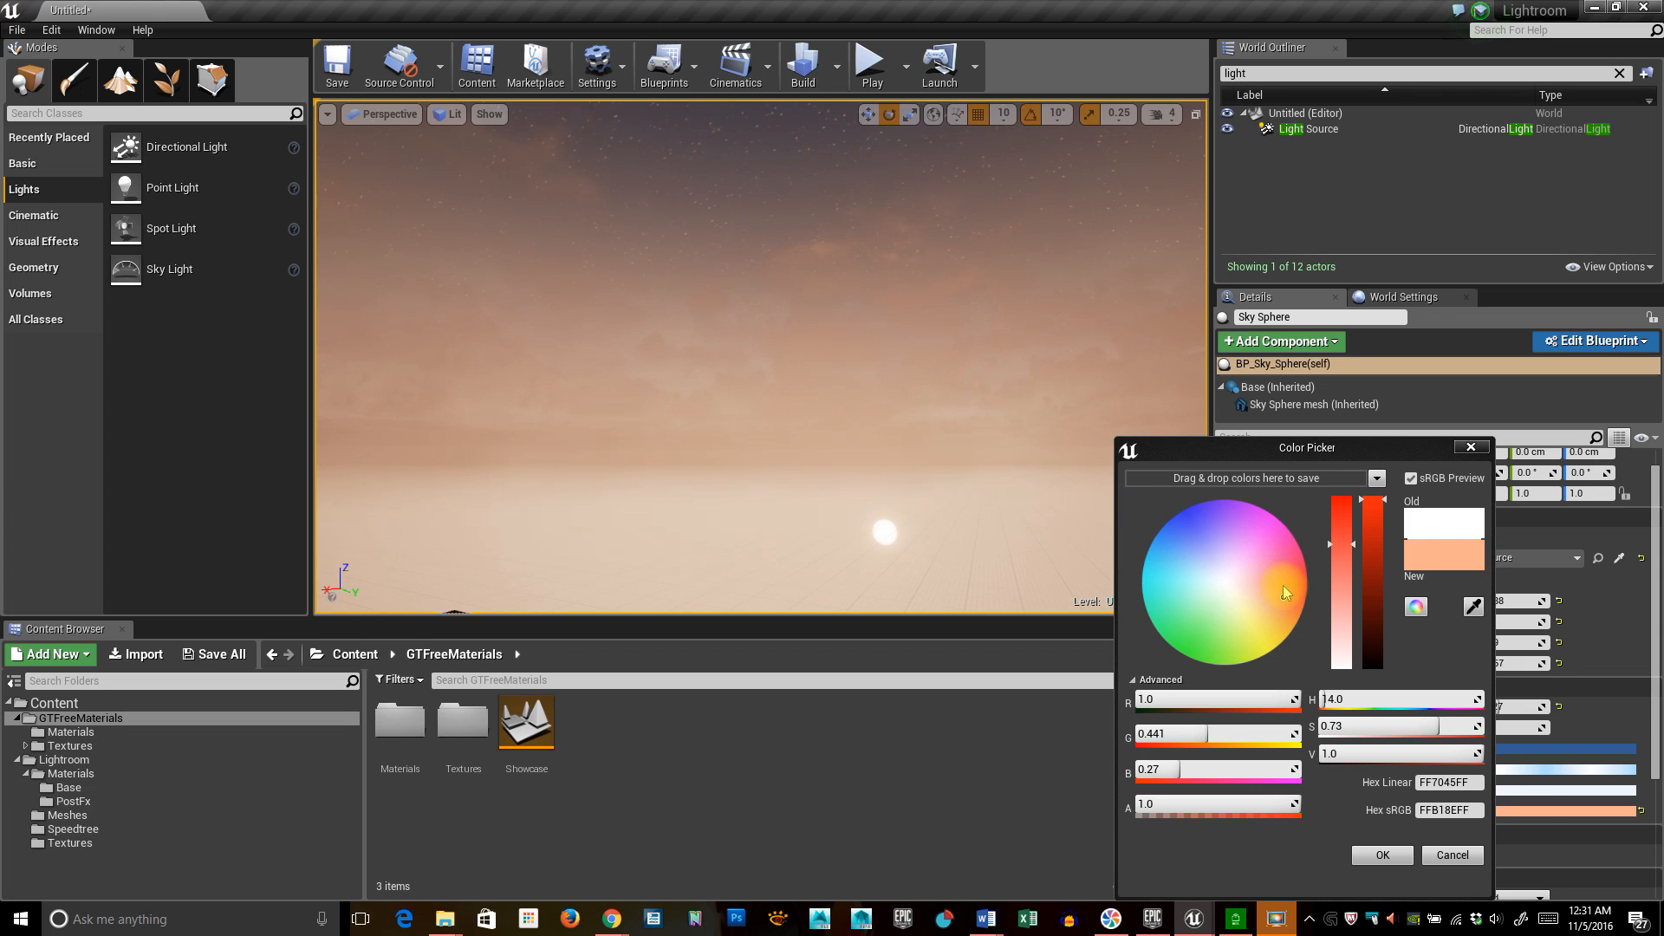
{"action": "left_click_drag", "start_coordinate": [1400, 457], "coordinate": [1135, 288]}
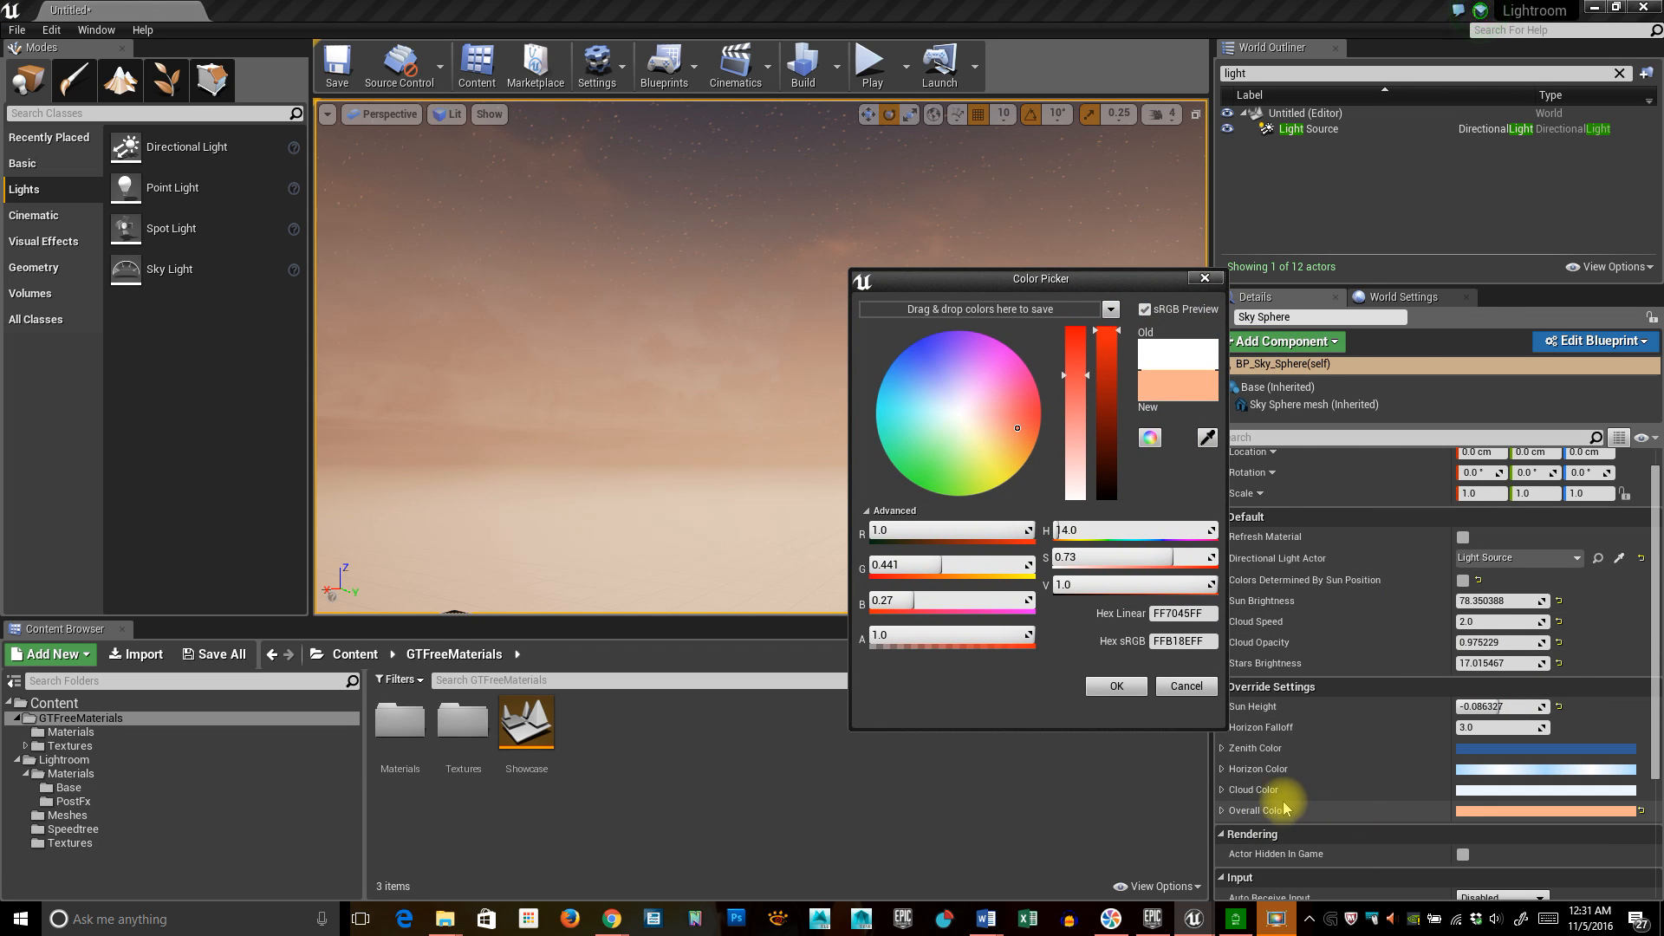
Try a blue cloud colour (Hex sRGB 7777FFFF) on the sky sphere, followed by a light pink one (FFC1C1FF).
{"action": "left_click", "coordinate": [1507, 793]}
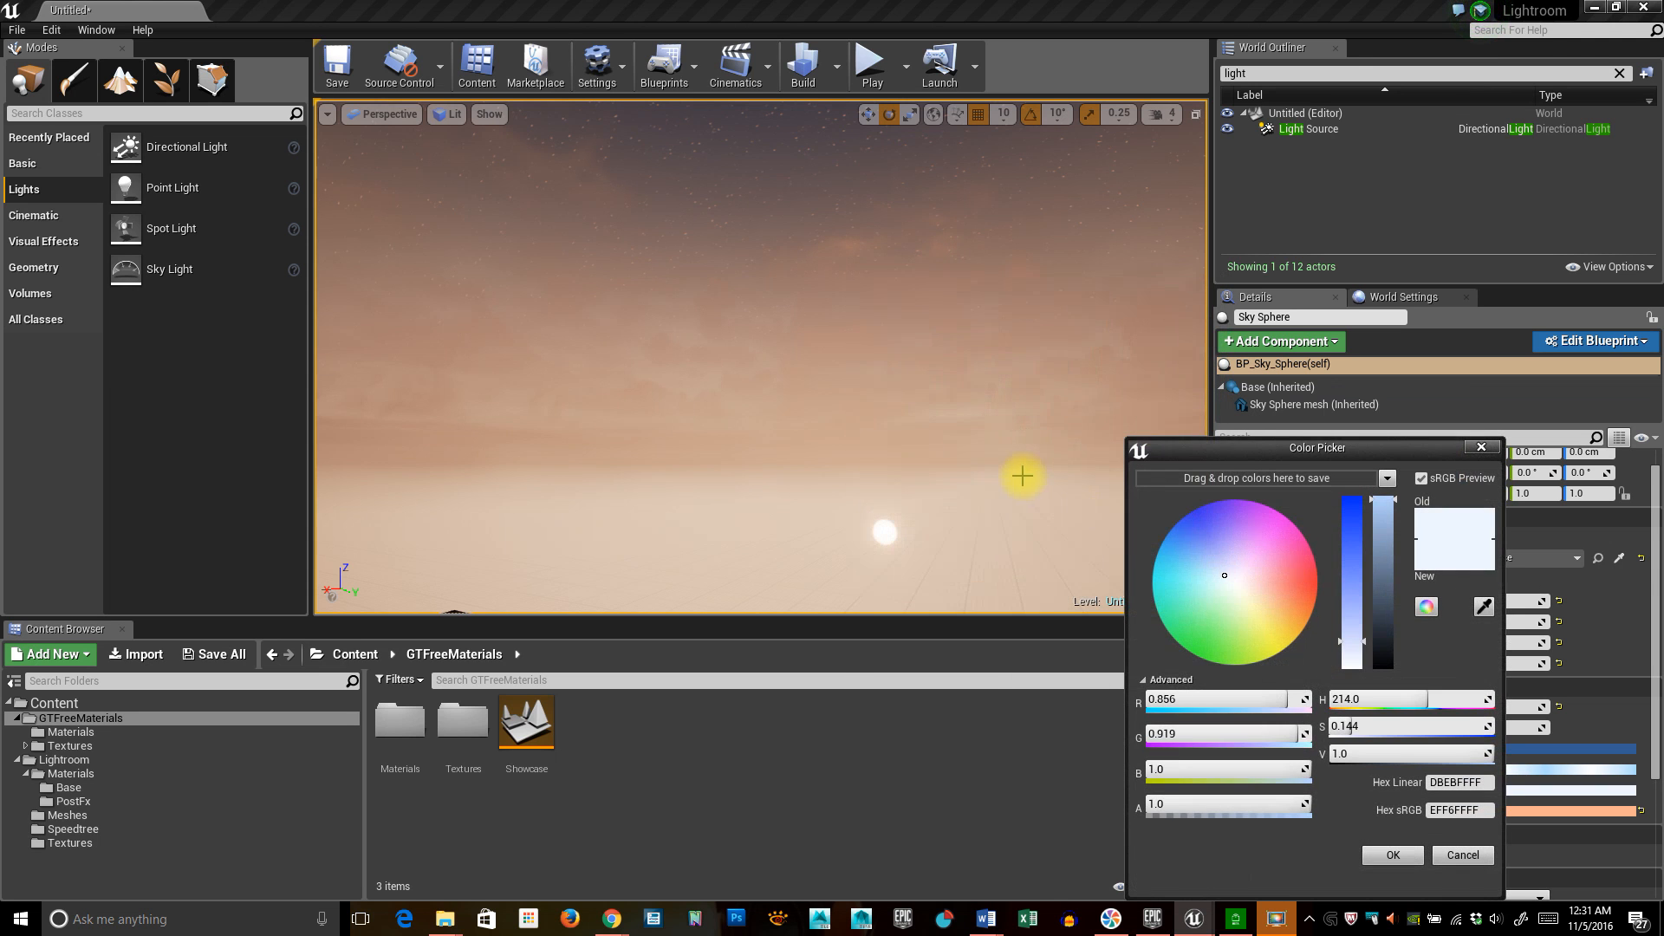
{"action": "left_click_drag", "start_coordinate": [1222, 572], "coordinate": [1201, 523]}
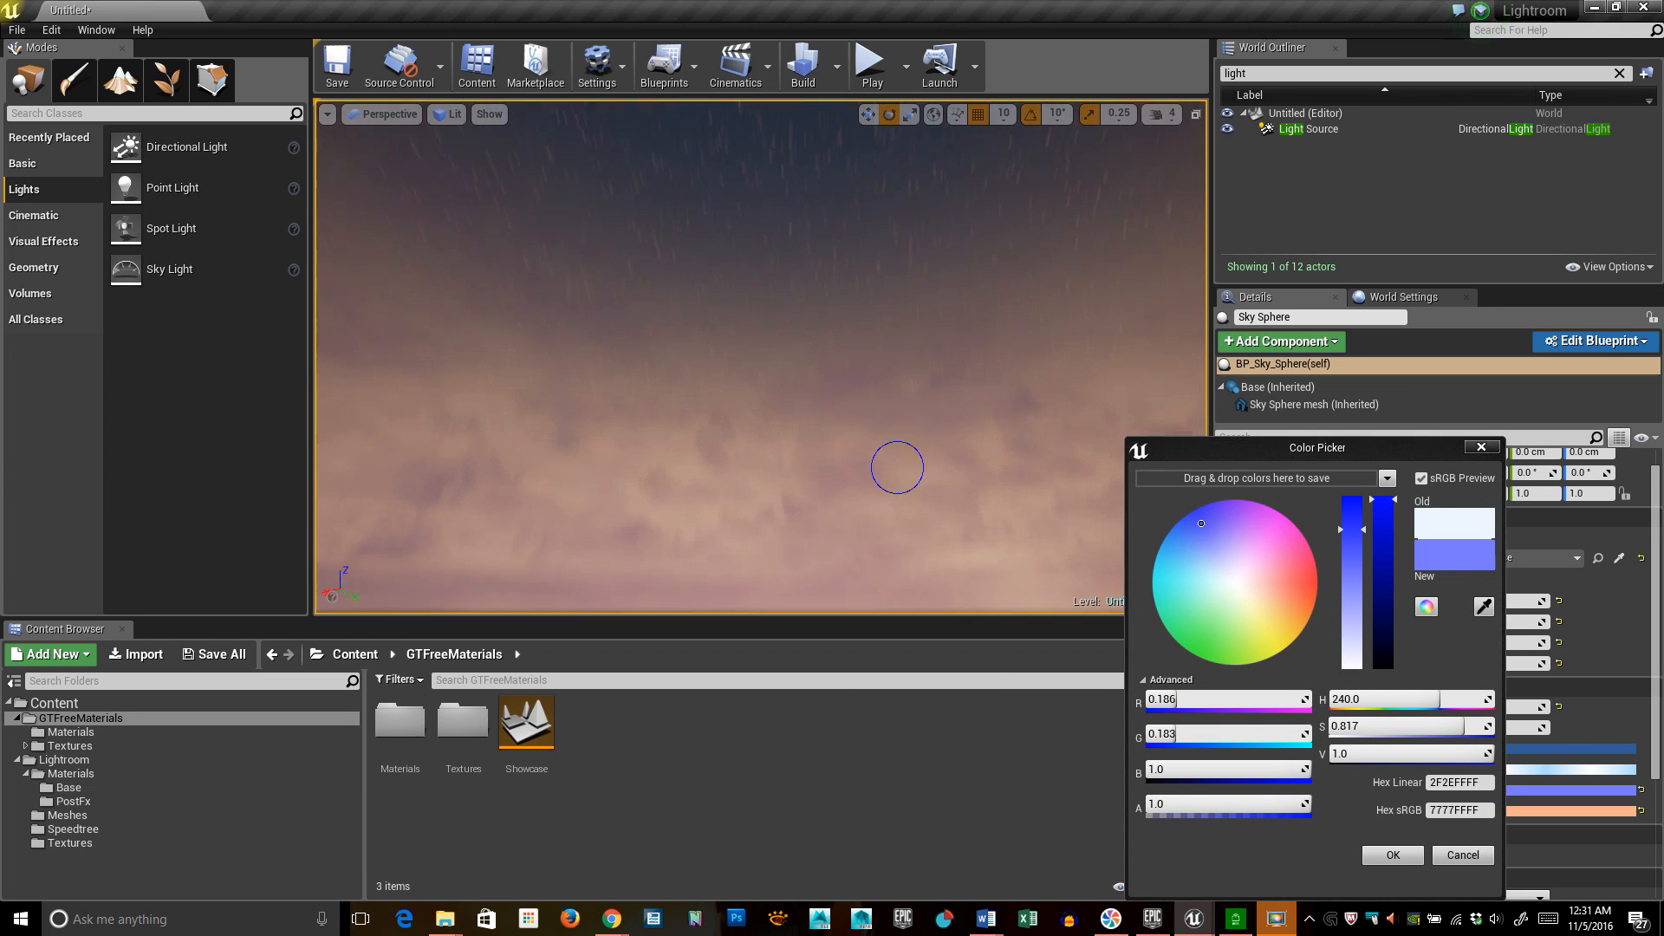
{"action": "left_click_drag", "start_coordinate": [1231, 557], "coordinate": [1274, 583]}
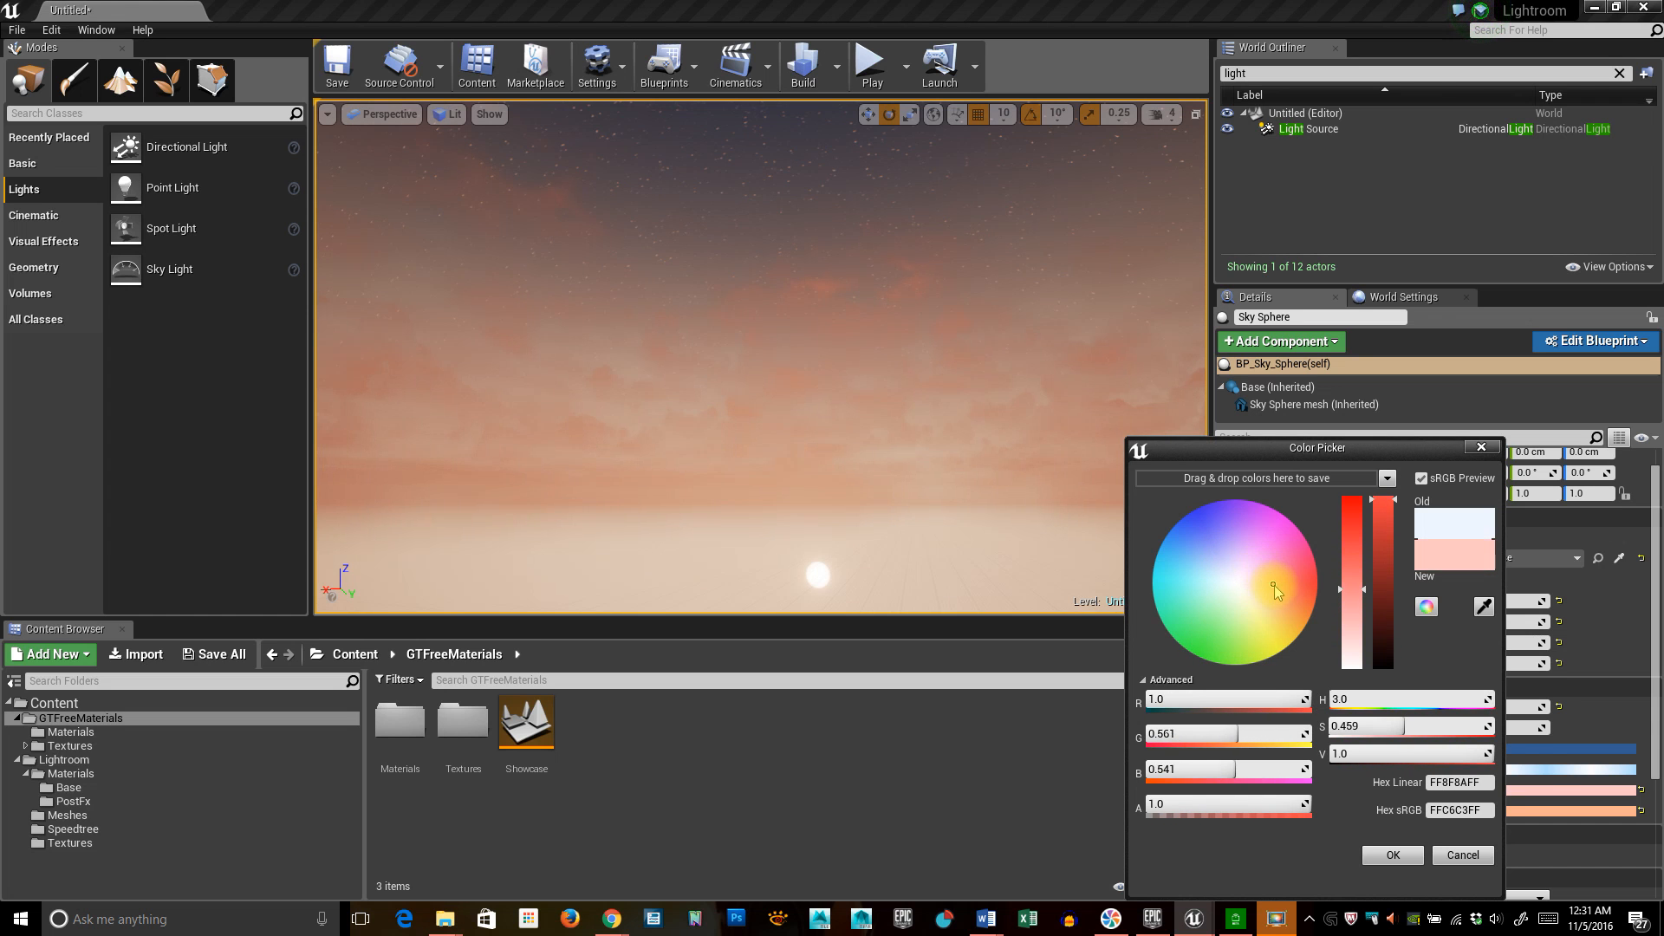
{"action": "left_click_drag", "start_coordinate": [1392, 461], "coordinate": [1047, 345]}
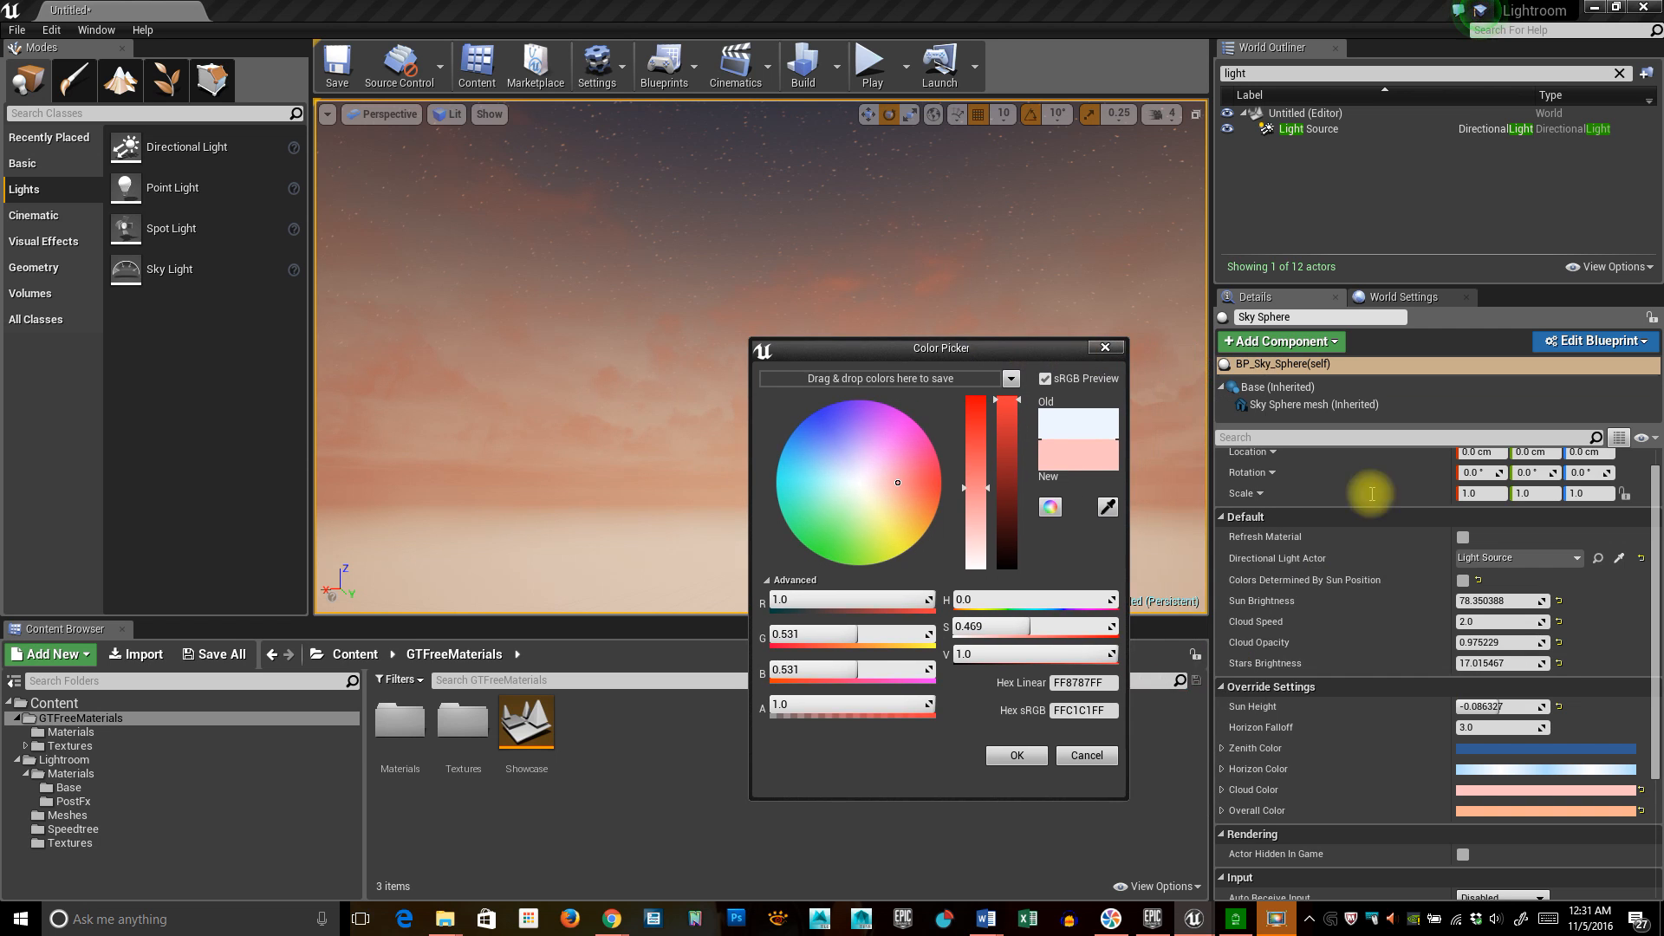
Try a more saturated blue horizon colour (H 204, S 0.64, V 3.0) on the sky sphere and cancel it.
{"action": "left_click", "coordinate": [1508, 776]}
{"action": "left_click_drag", "start_coordinate": [1349, 582], "coordinate": [1403, 572]}
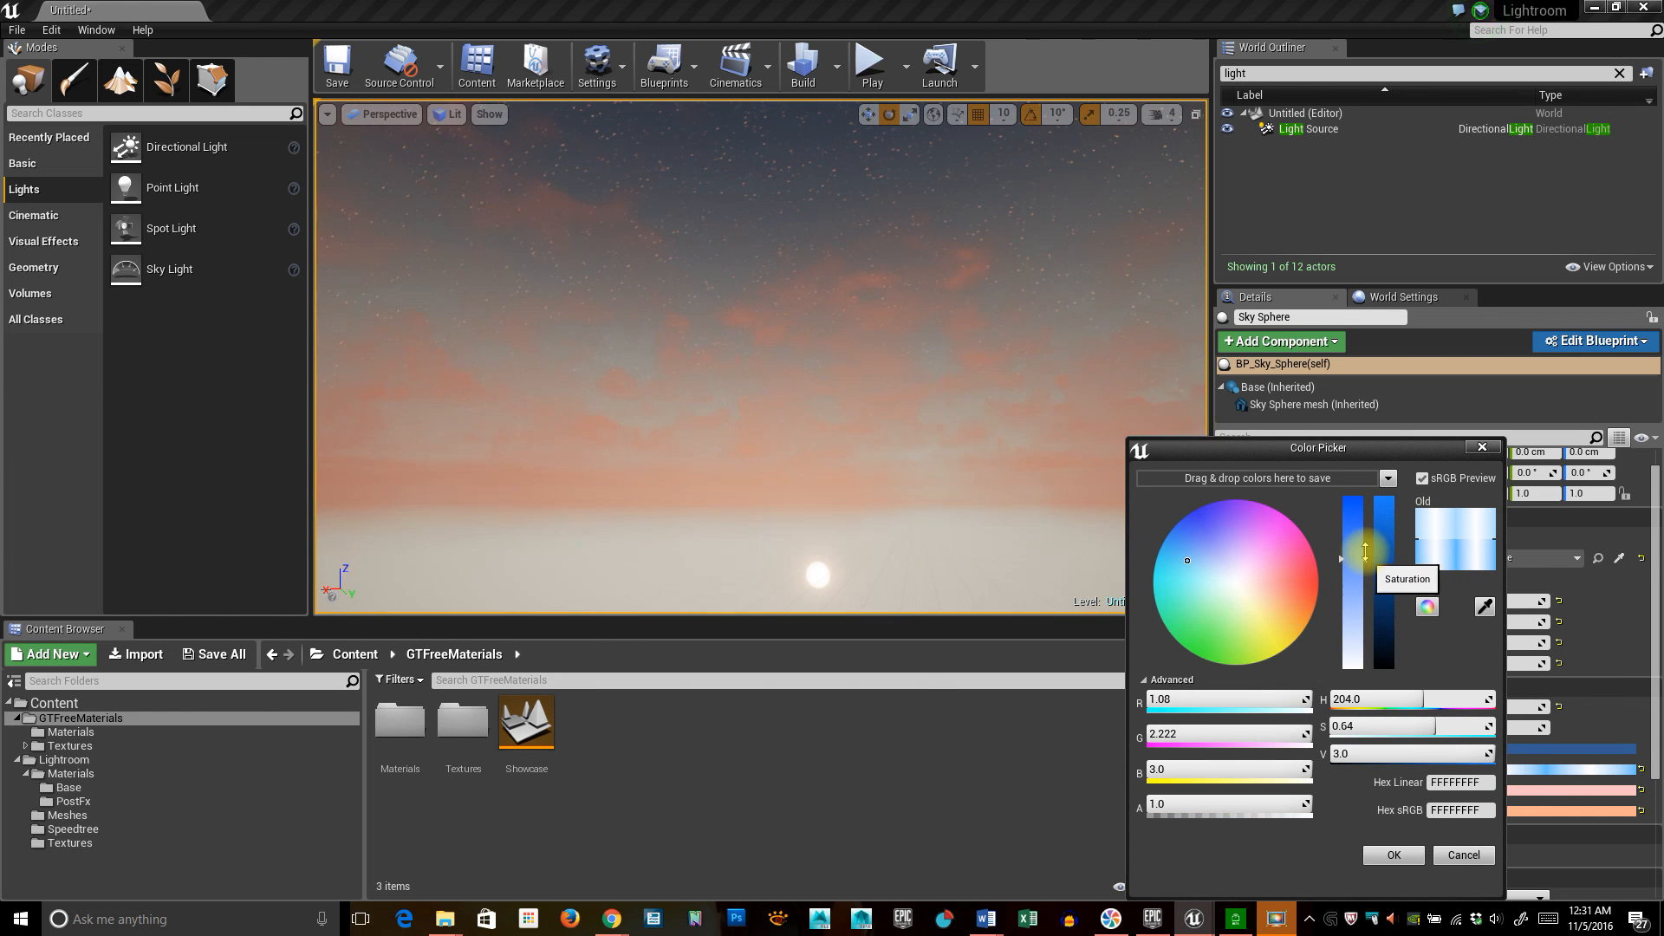
{"action": "left_click", "coordinate": [1488, 851]}
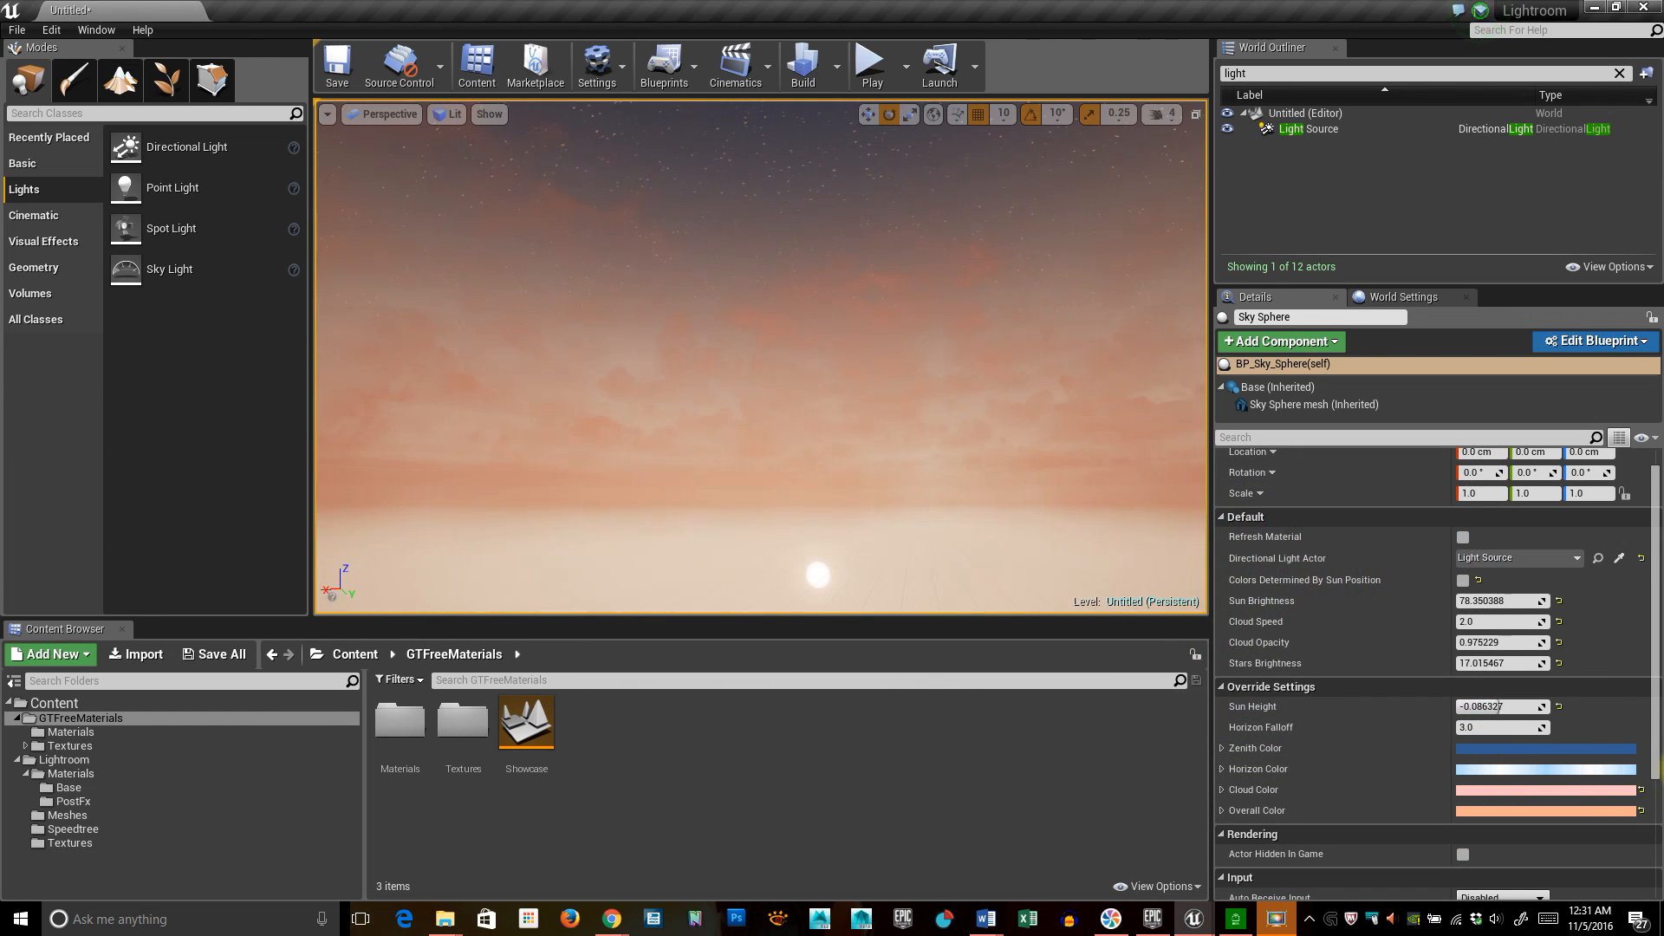
Reset the sky sphere's cloud and overall colours to default and re-enable Colors Determined By Sun Position.
{"action": "left_click", "coordinate": [1643, 789]}
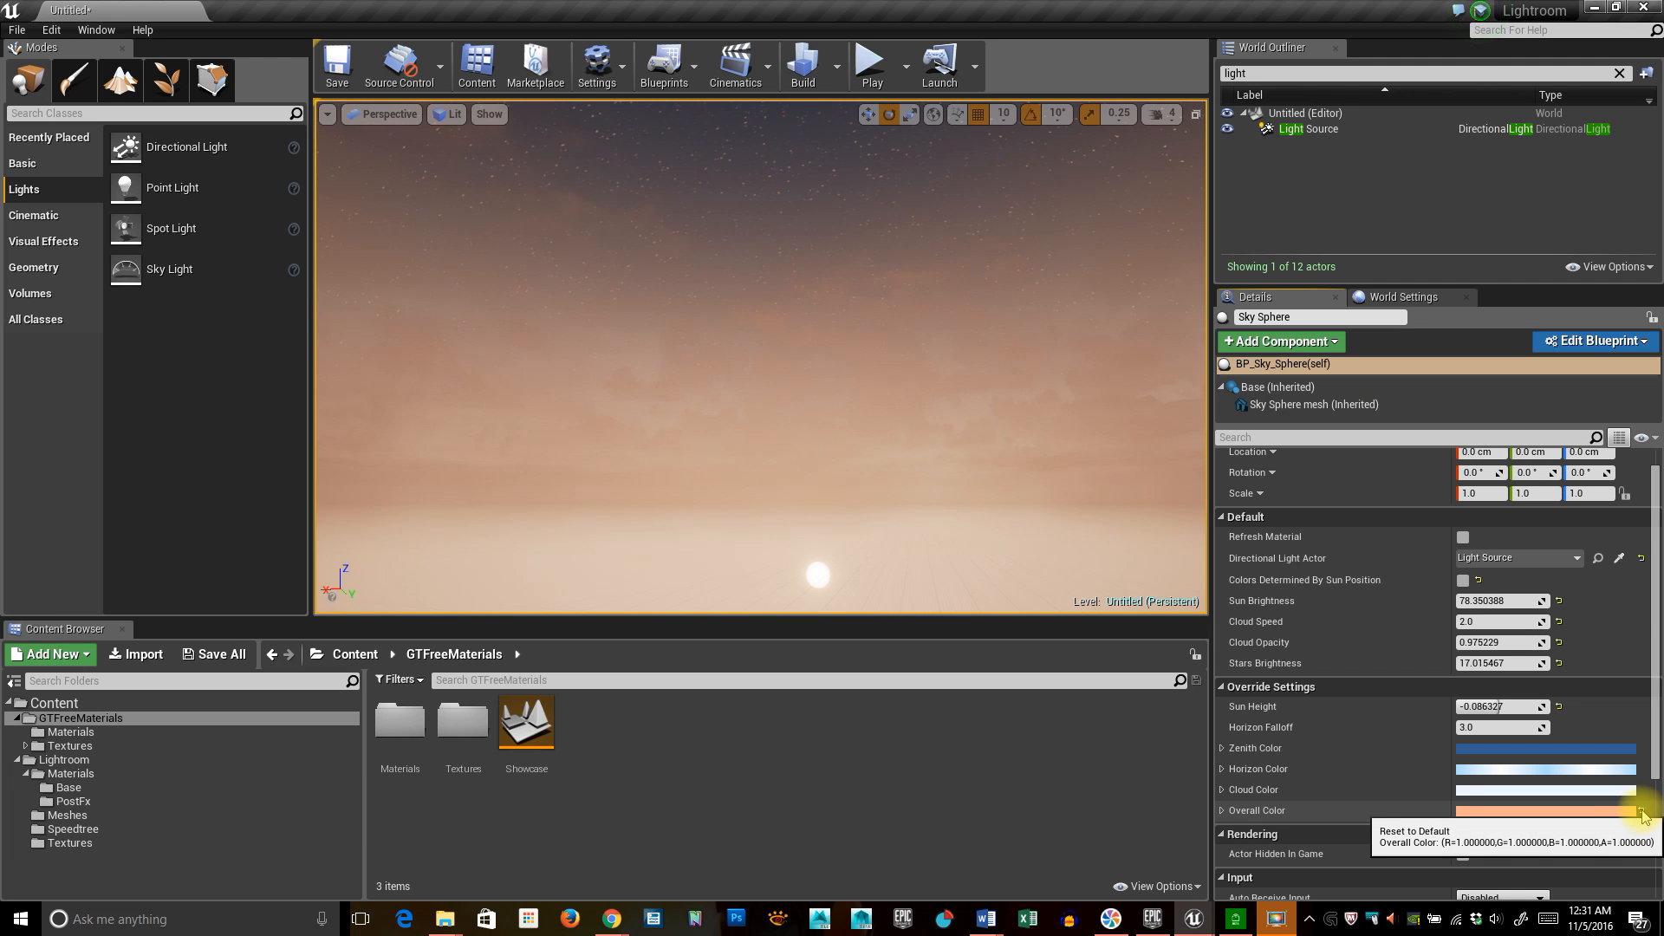
{"action": "left_click", "coordinate": [1642, 812]}
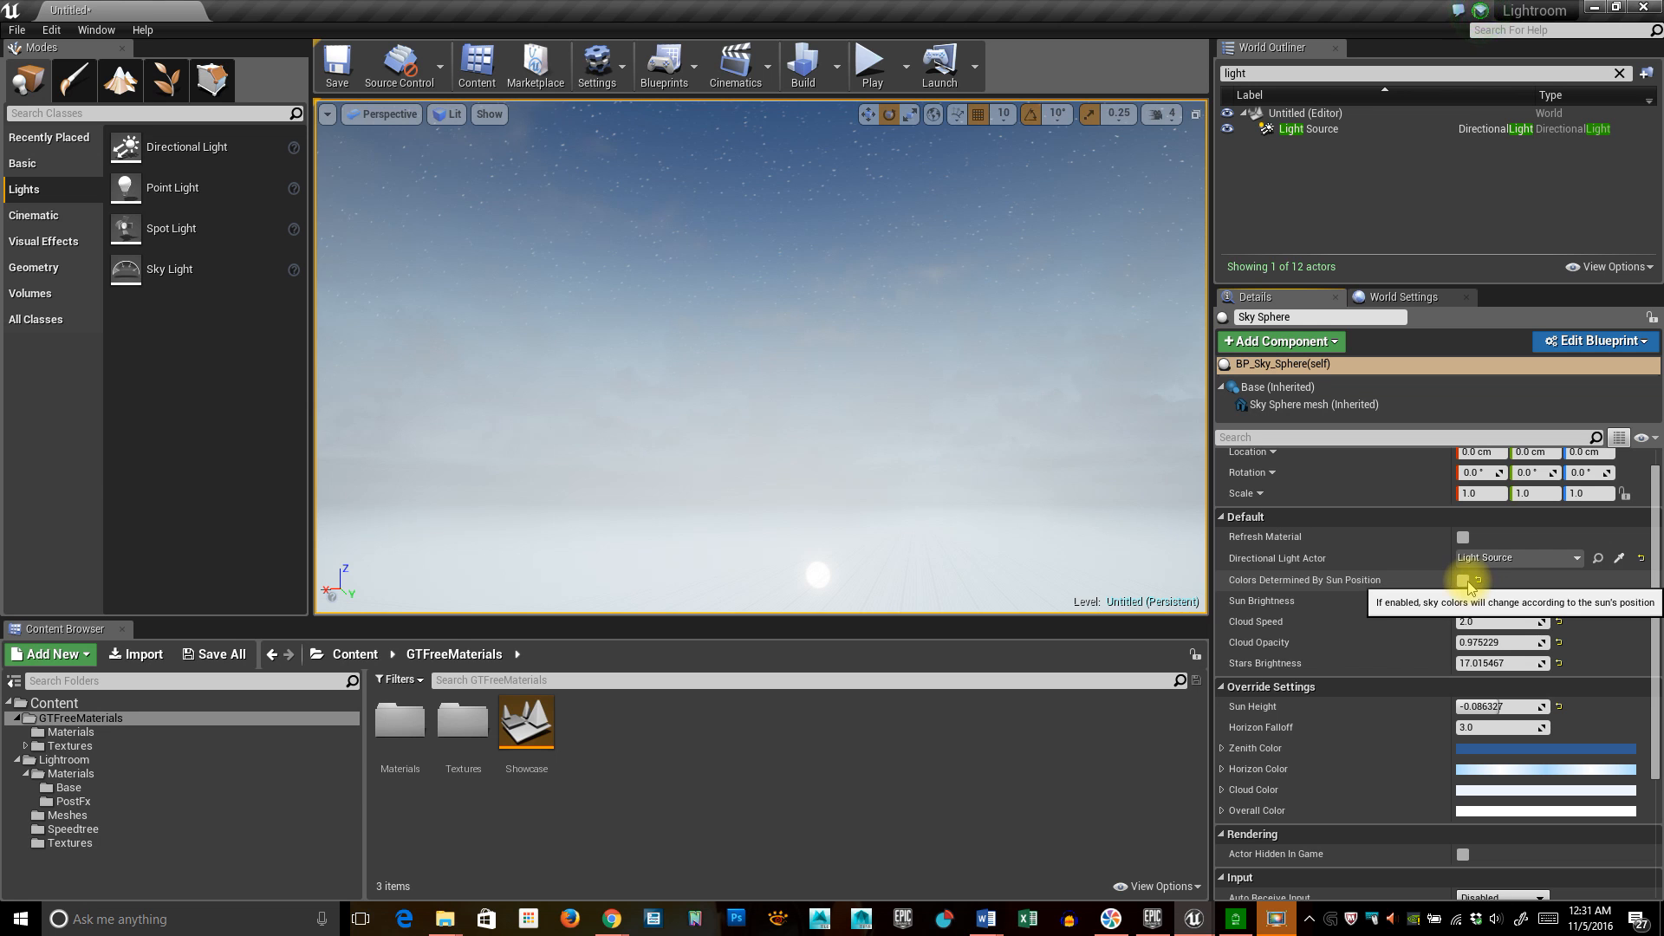
{"action": "left_click", "coordinate": [1464, 580]}
Try lowering the sky sphere's horizon falloff to about 2.61 and undo that change.
{"action": "right_click_drag", "start_coordinate": [887, 533], "coordinate": [1057, 568]}
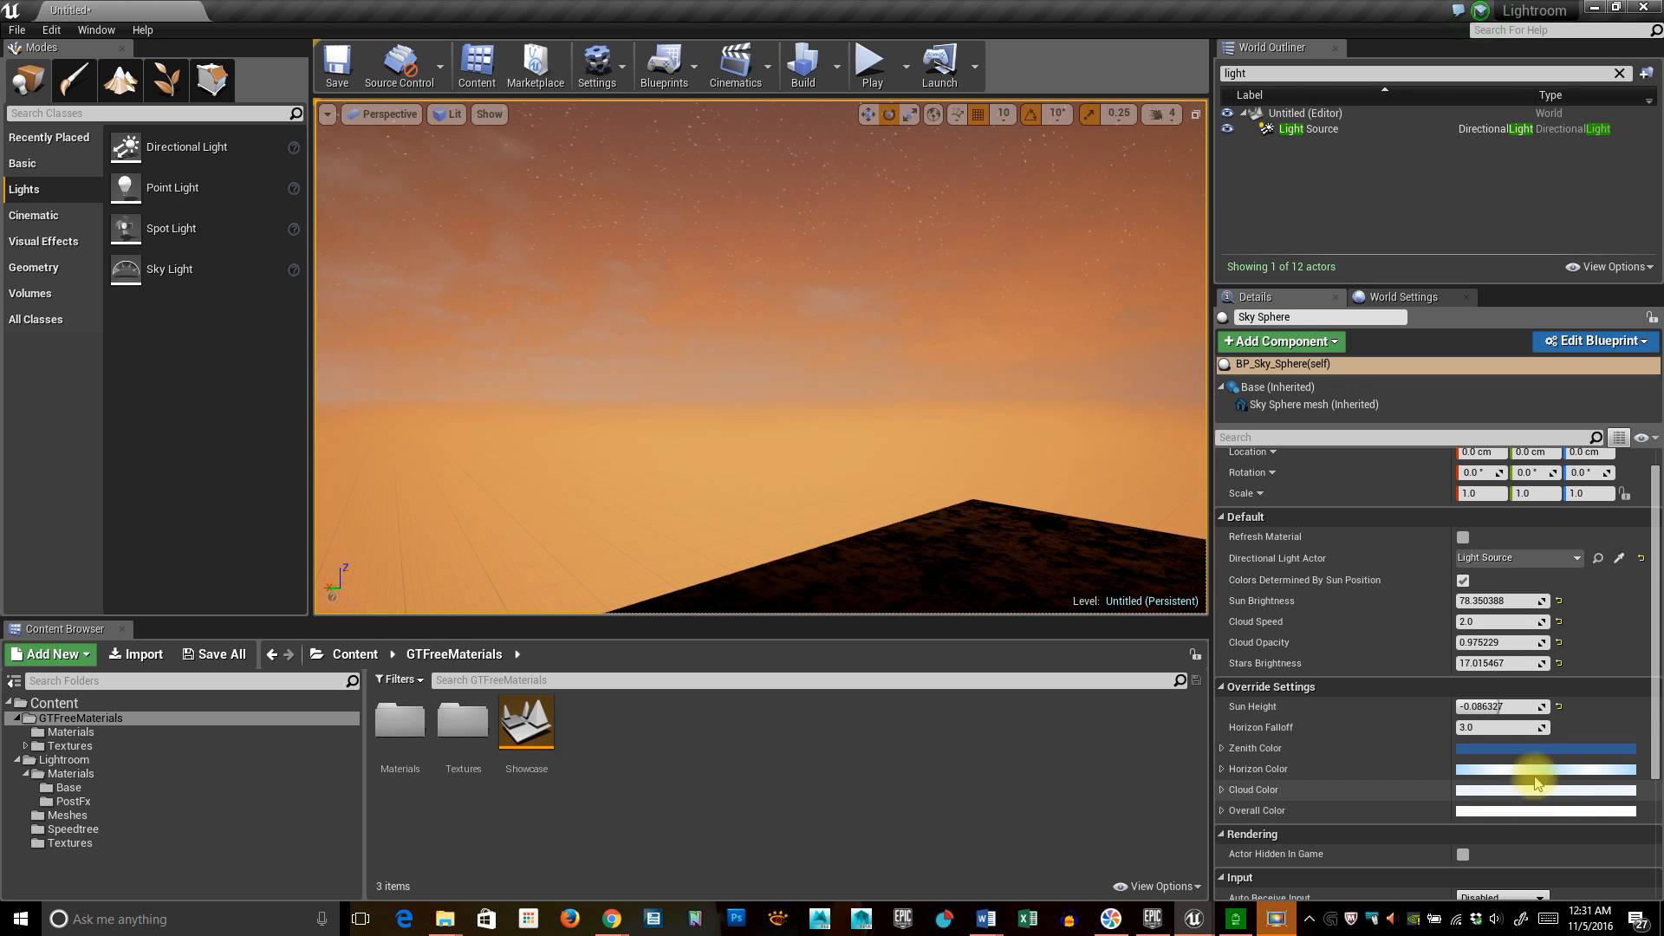
{"action": "scroll", "coordinate": [1408, 716], "scroll_direction": "down", "scroll_amount": 3}
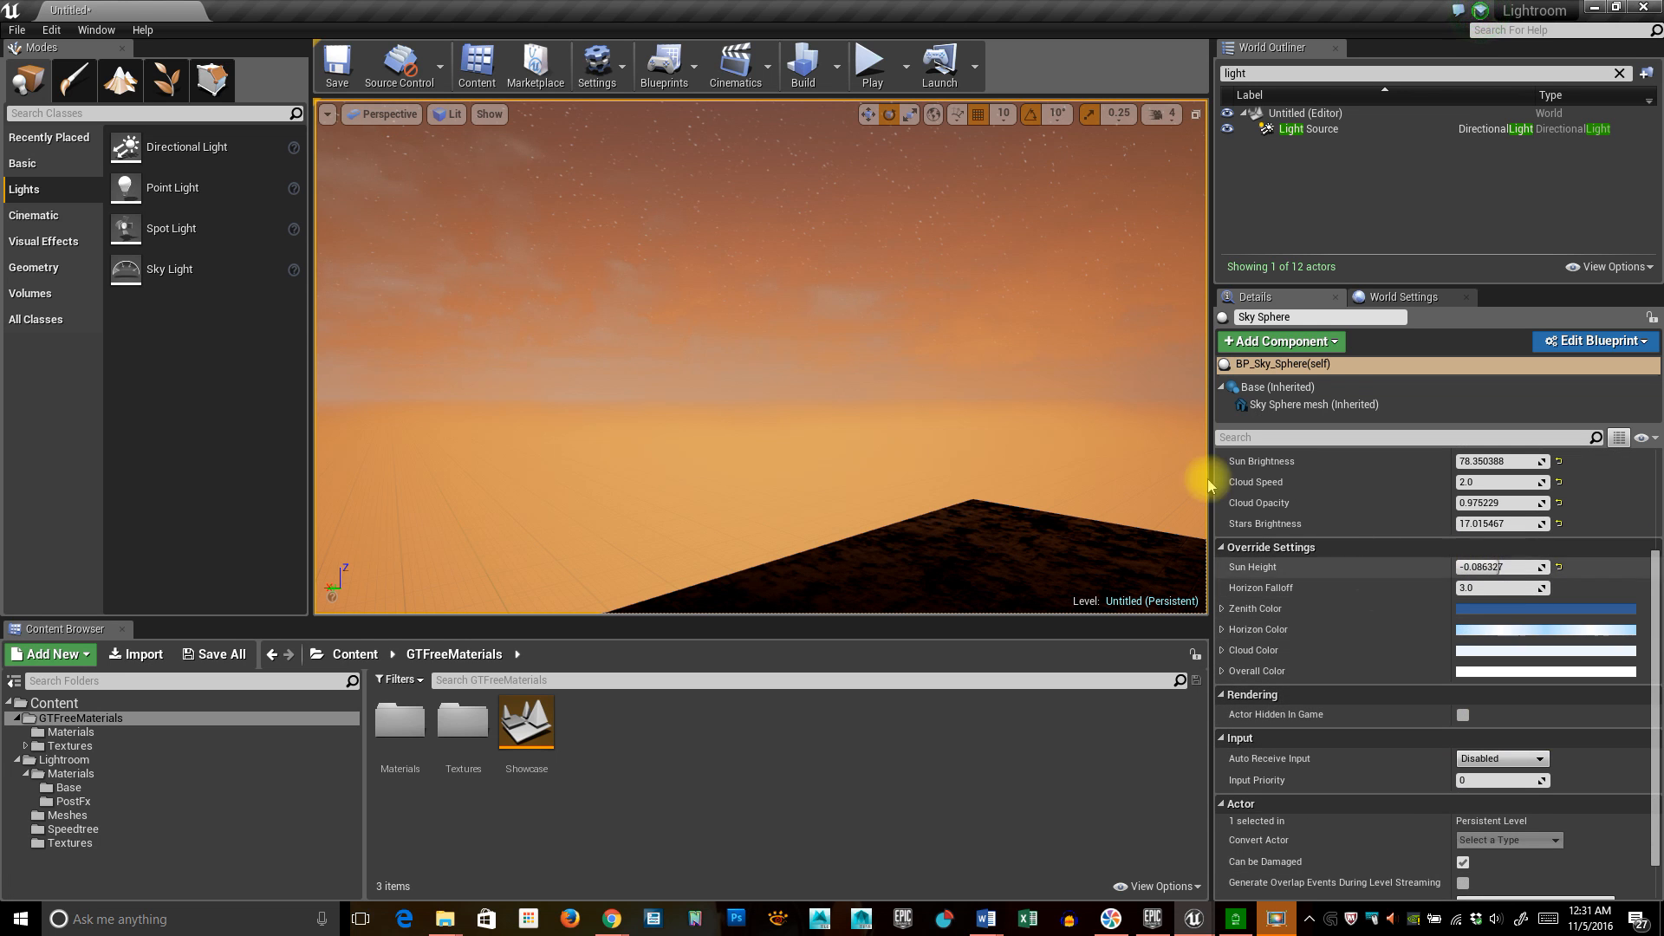
{"action": "right_click_drag", "start_coordinate": [988, 475], "coordinate": [912, 433]}
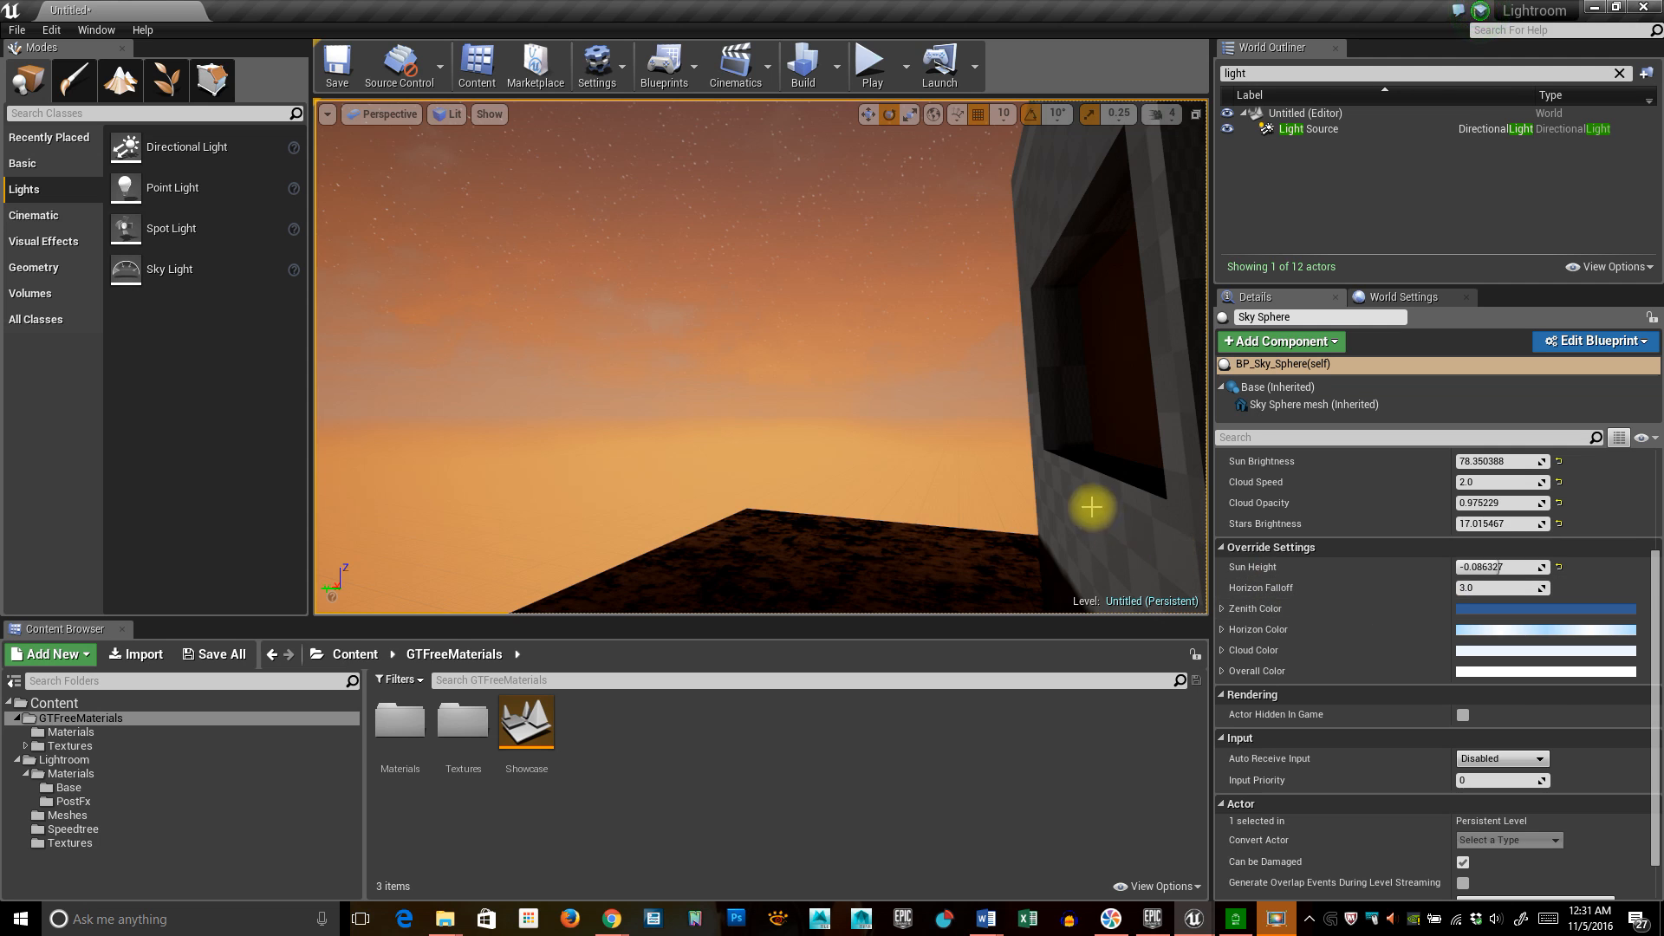
{"action": "right_click_drag", "start_coordinate": [1093, 510], "coordinate": [793, 500]}
{"action": "mouse_move", "coordinate": [1487, 587]}
{"action": "left_mouse_down"}
{"action": "mouse_move", "coordinate": [1474, 587]}
{"action": "mouse_move", "coordinate": [1496, 588]}
{"action": "left_mouse_up"}
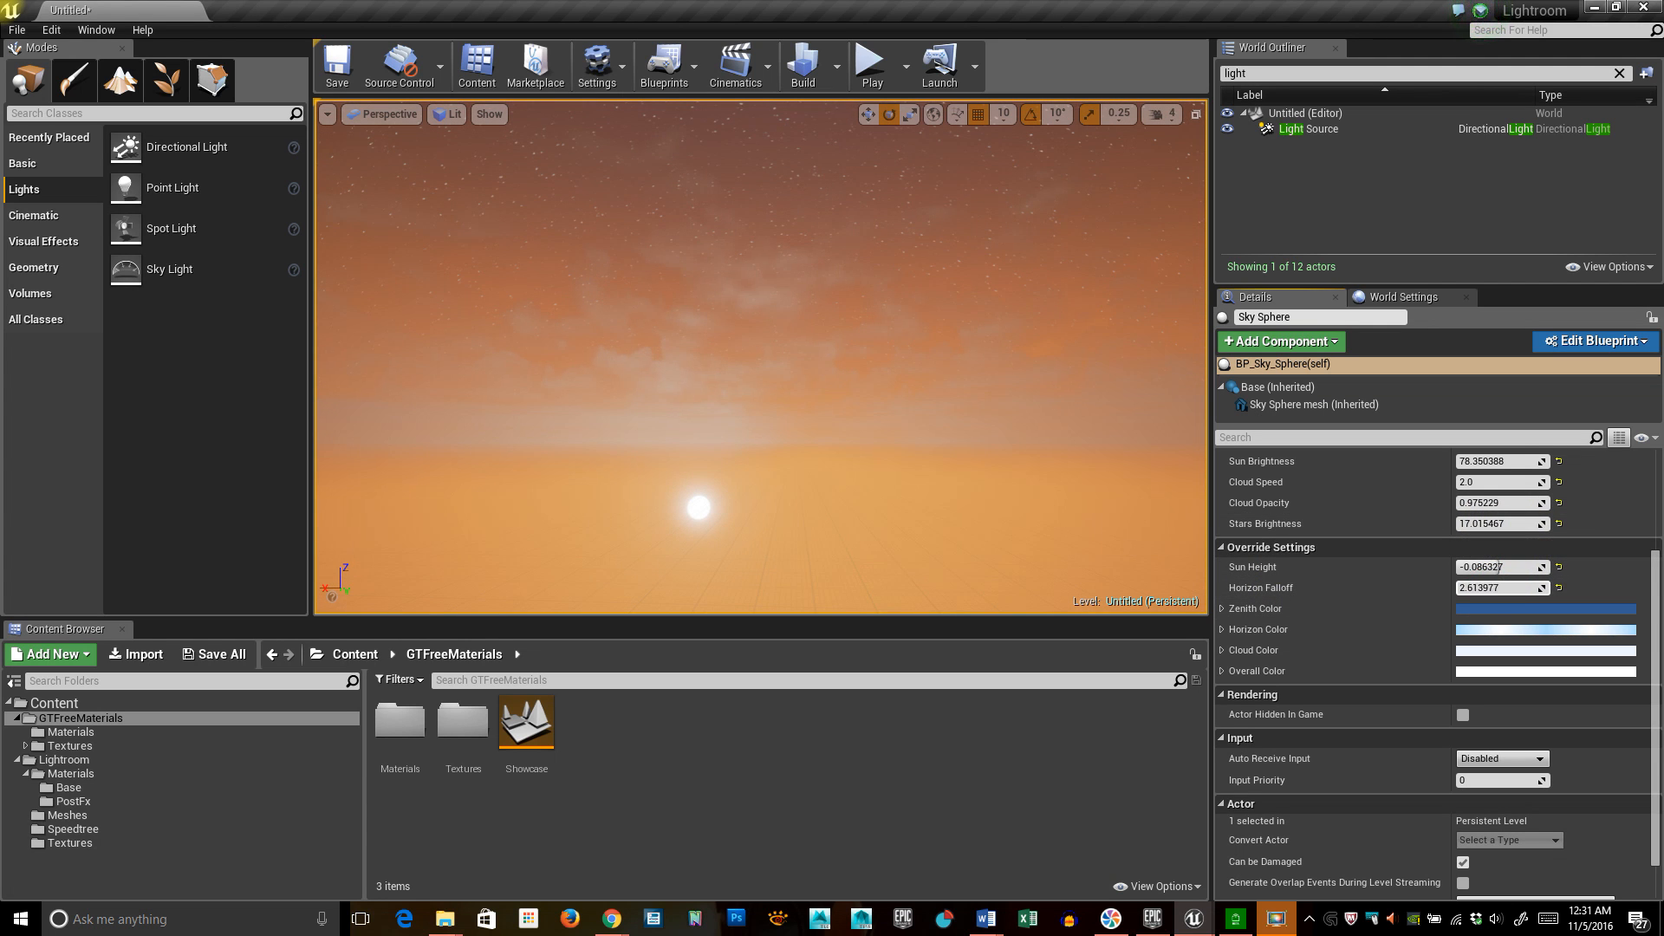
{"action": "key", "text": "ctrl+z"}
{"action": "key", "text": "ctrl+z"}
{"action": "key", "text": "ctrl+z"}
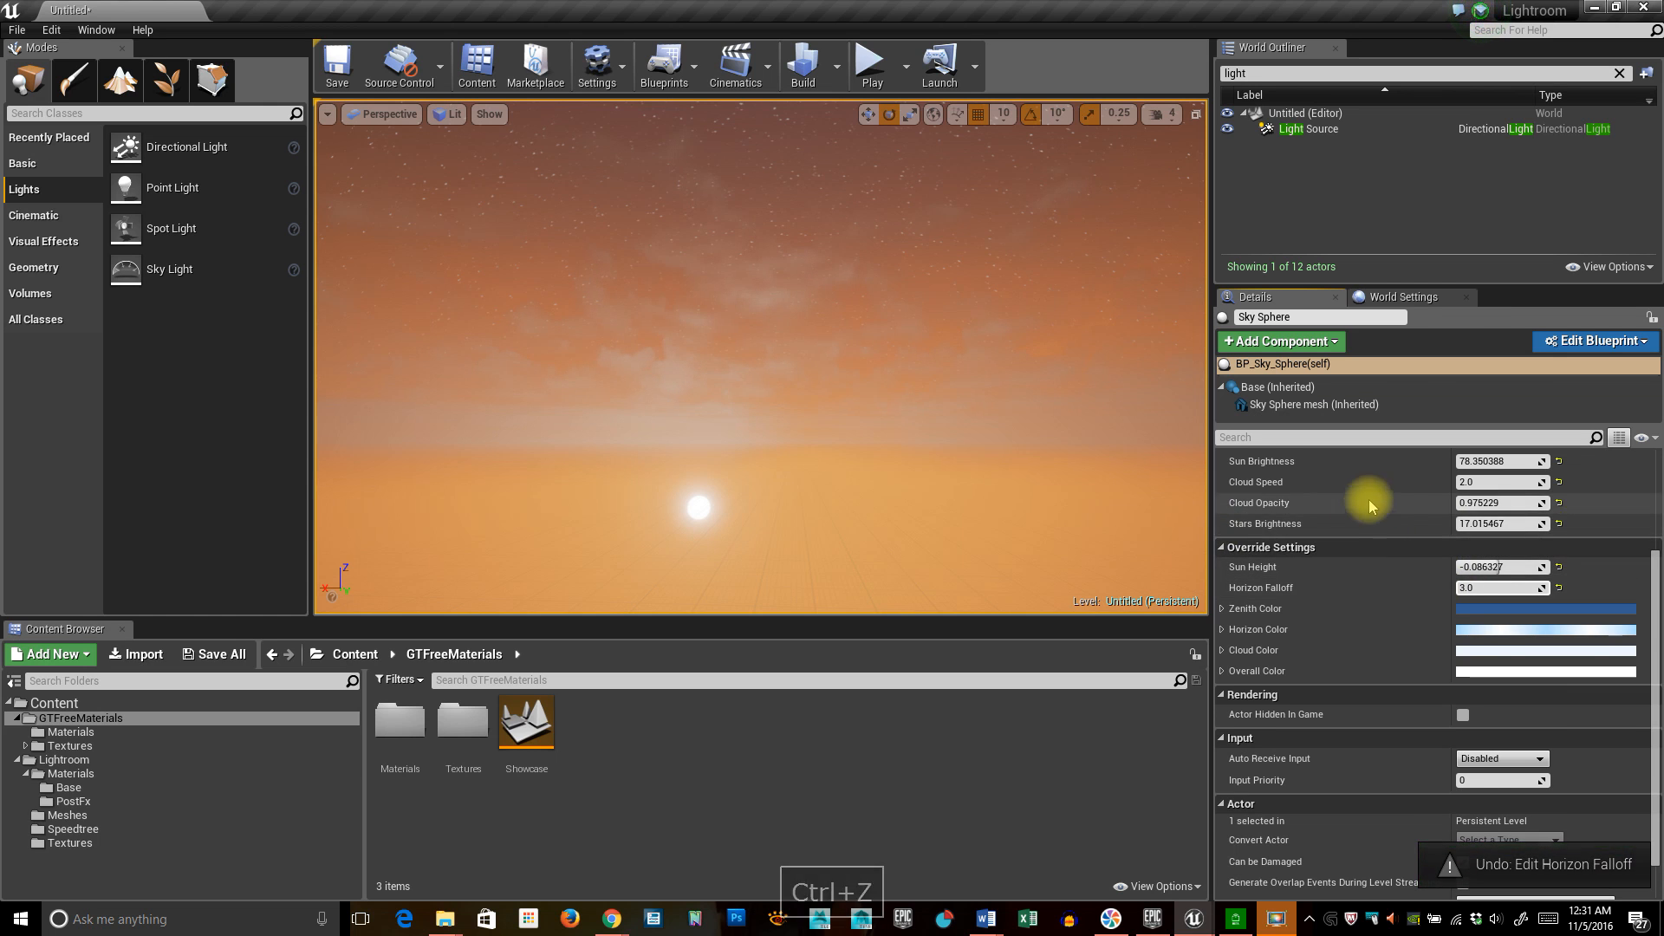
Build the level's lighting while viewing the inside of the room.
{"action": "scroll", "coordinate": [1431, 494], "scroll_direction": "up", "scroll_amount": 1}
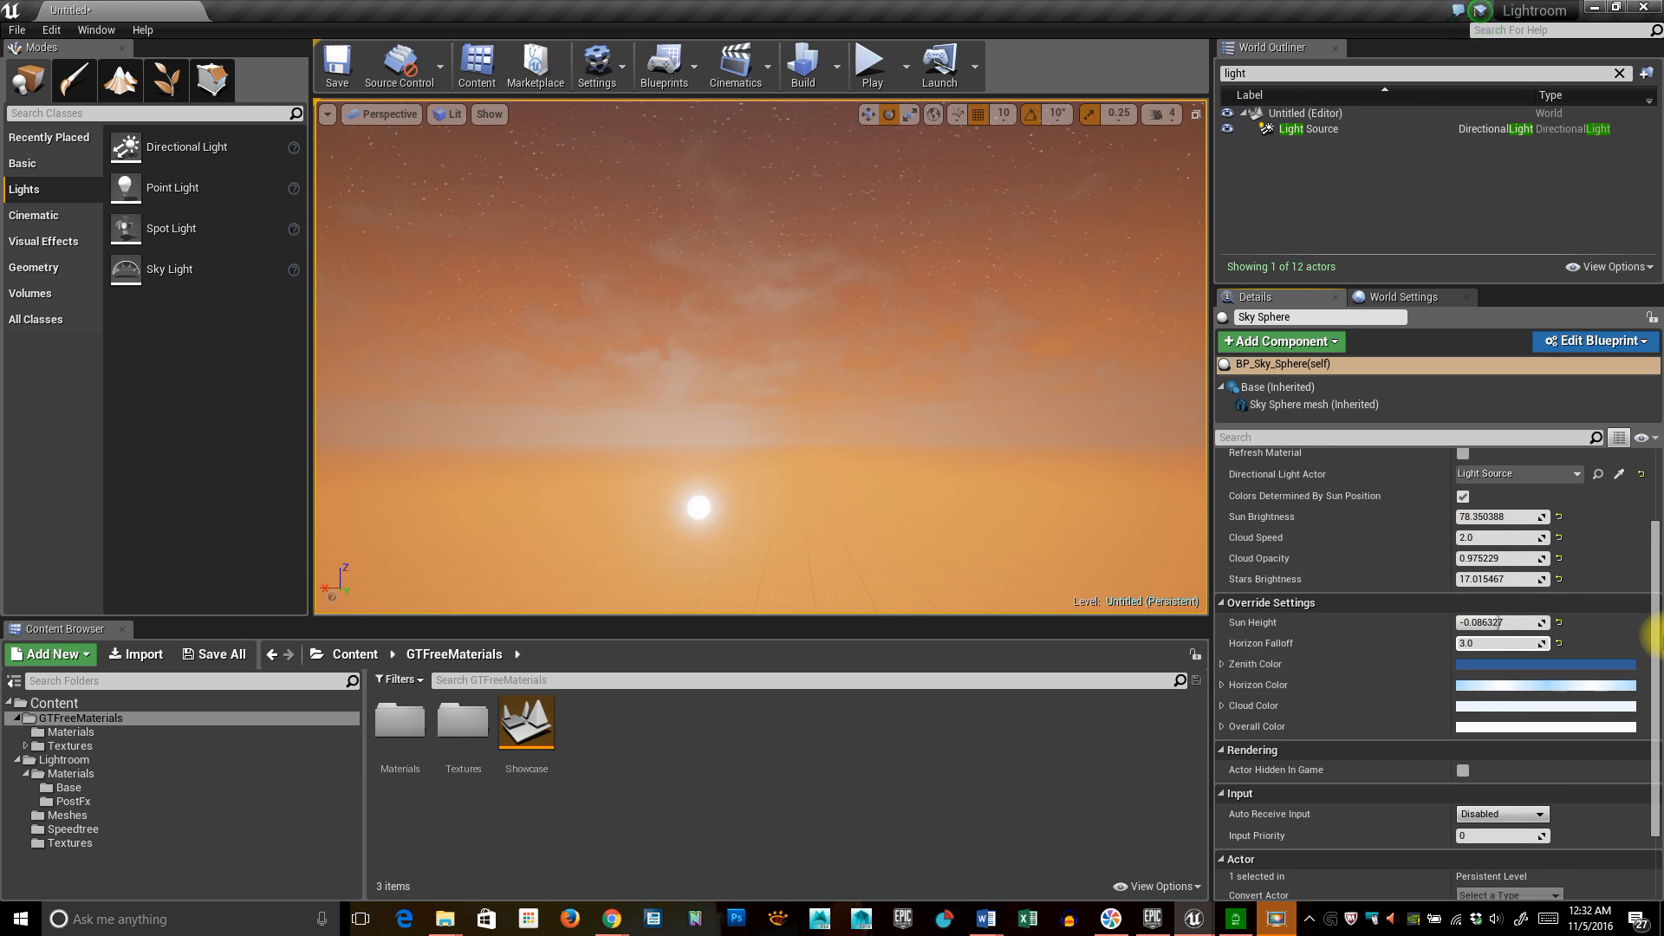
{"action": "left_click_drag", "start_coordinate": [1655, 650], "coordinate": [1655, 762]}
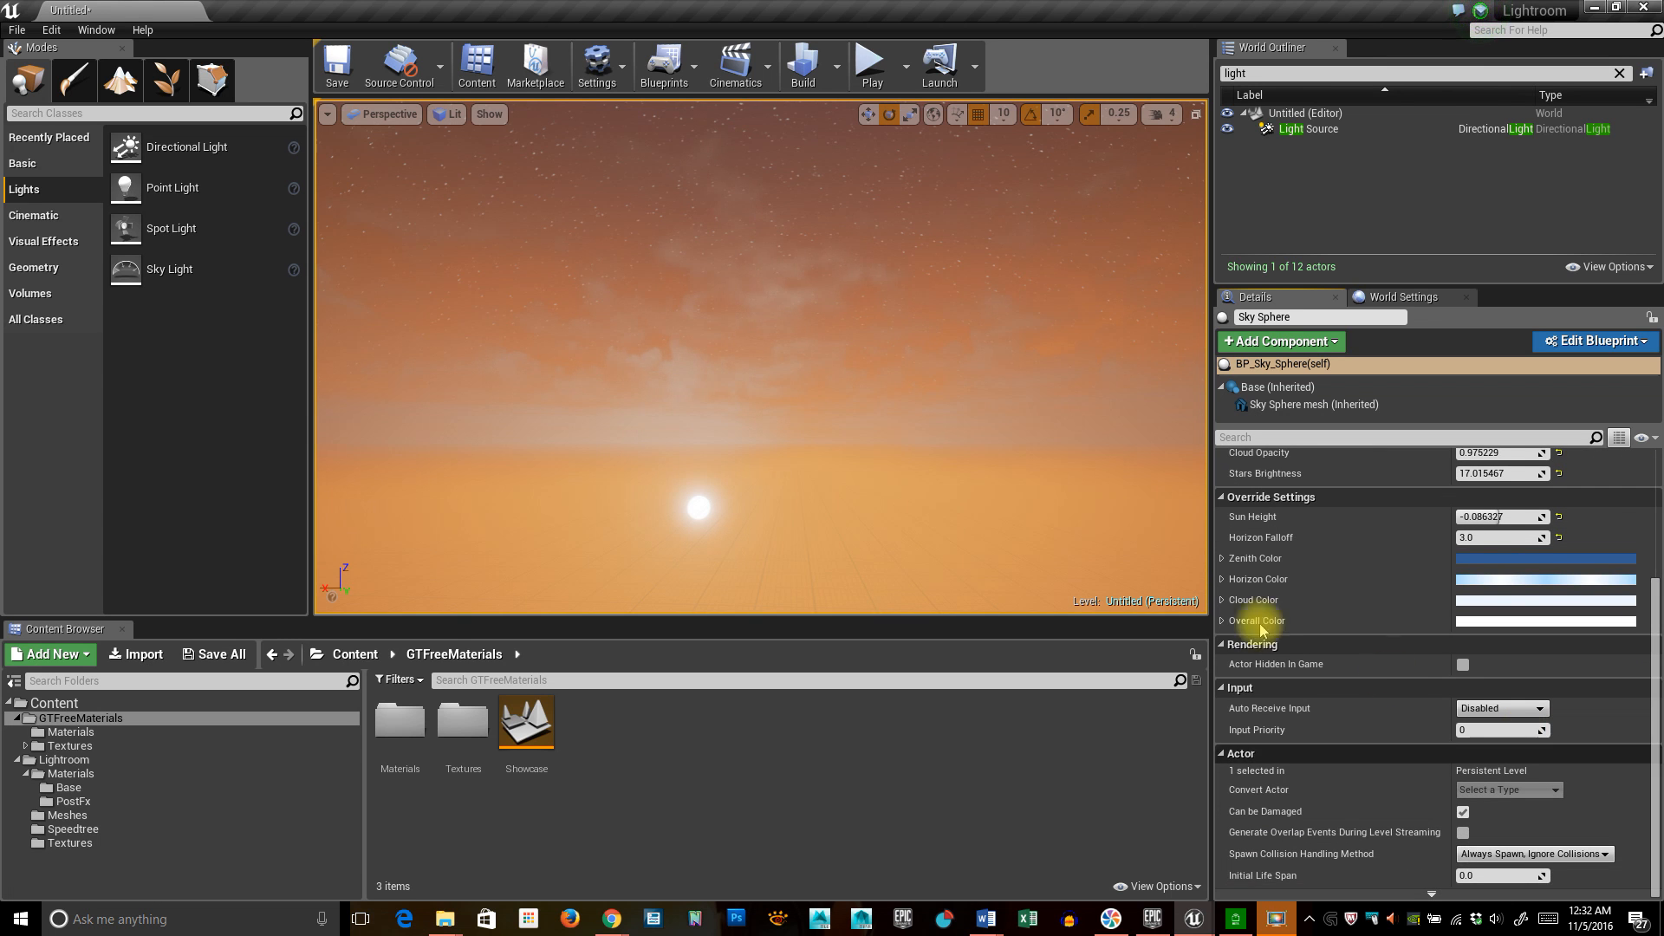
{"action": "right_click_drag", "start_coordinate": [928, 465], "coordinate": [1188, 478]}
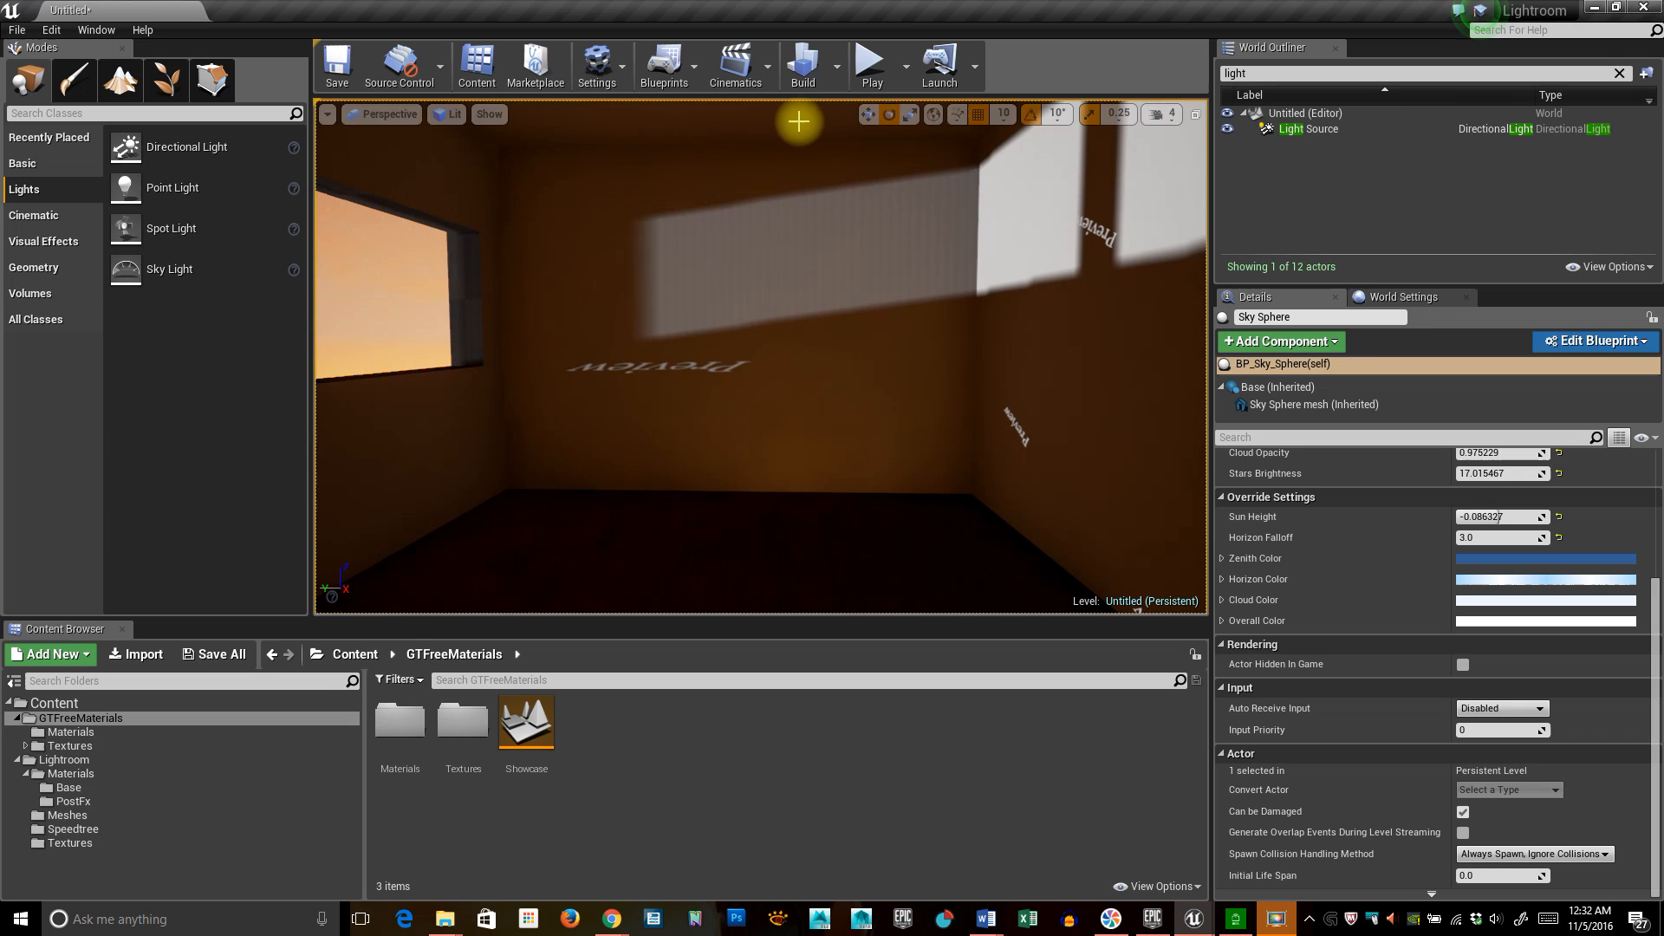
{"action": "left_click", "coordinate": [801, 74]}
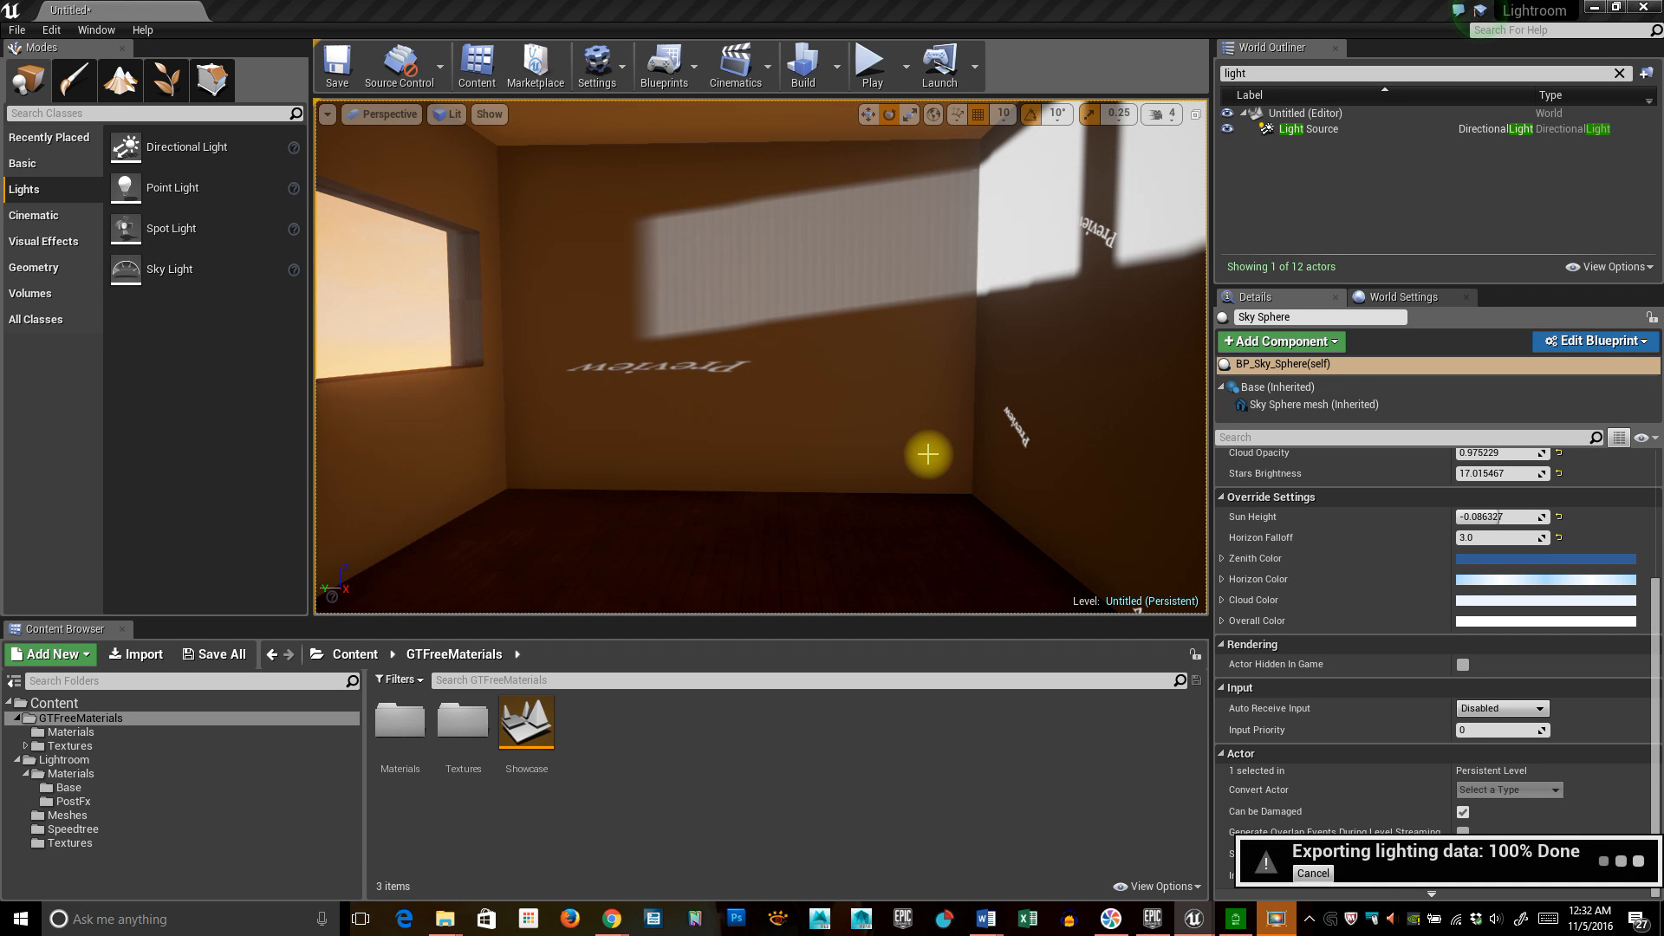
{"action": "right_click_drag", "start_coordinate": [927, 454], "coordinate": [896, 463]}
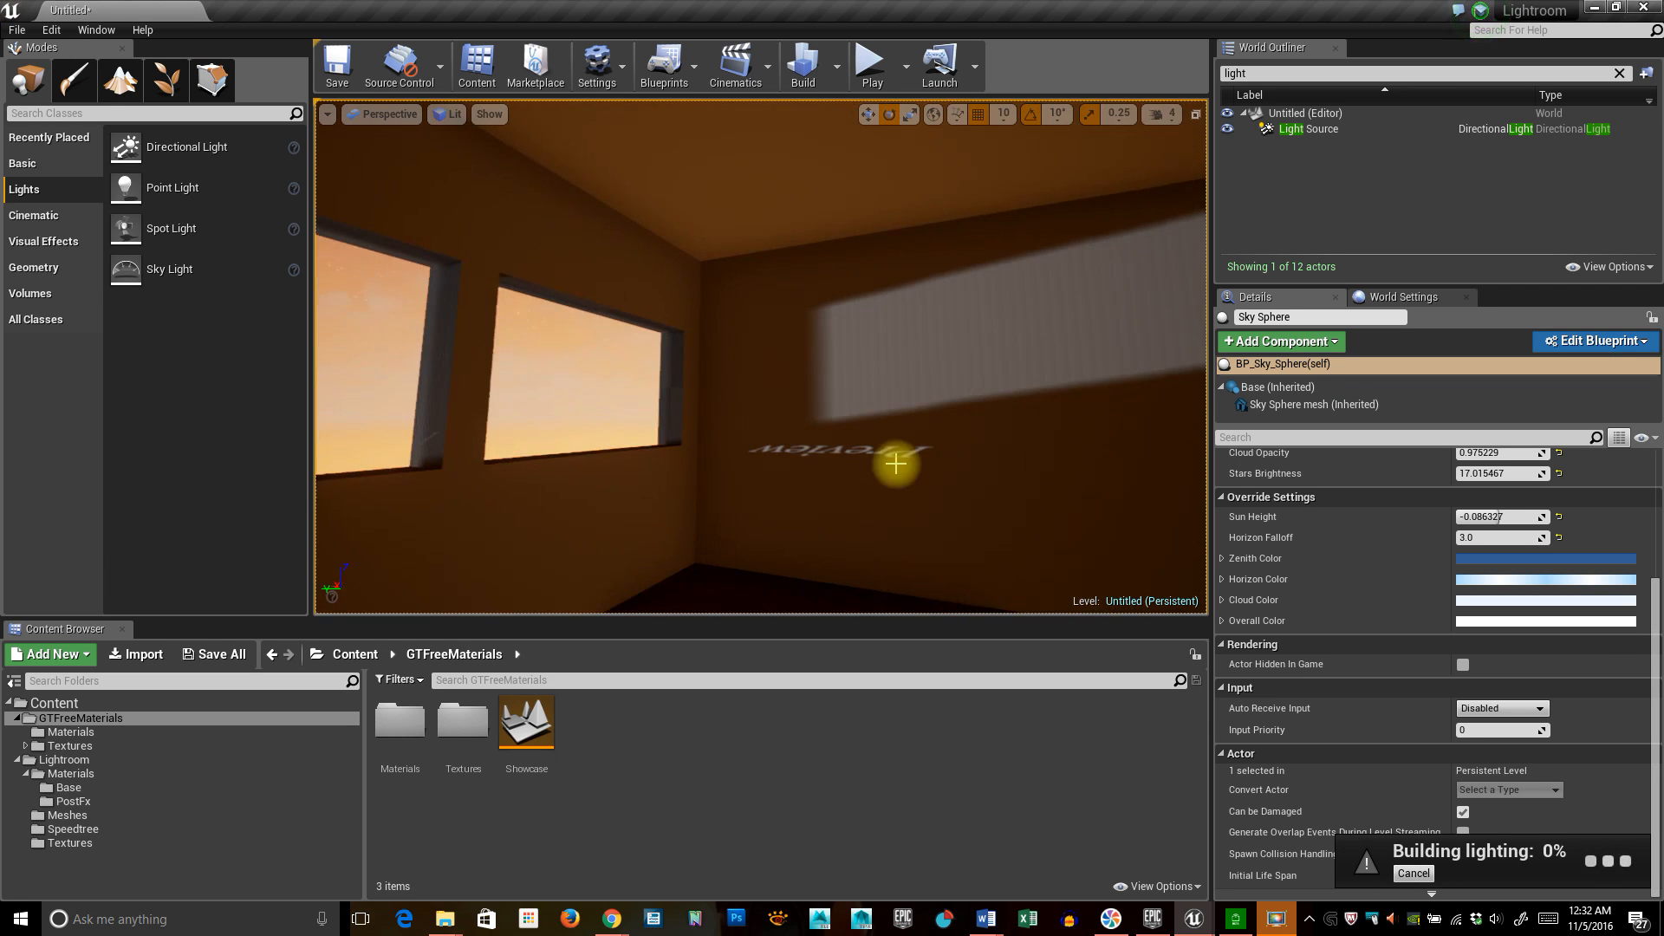
Lower the sky sphere's sun brightness to about 6.86.
{"action": "scroll", "coordinate": [1425, 580], "scroll_direction": "up", "scroll_amount": 5}
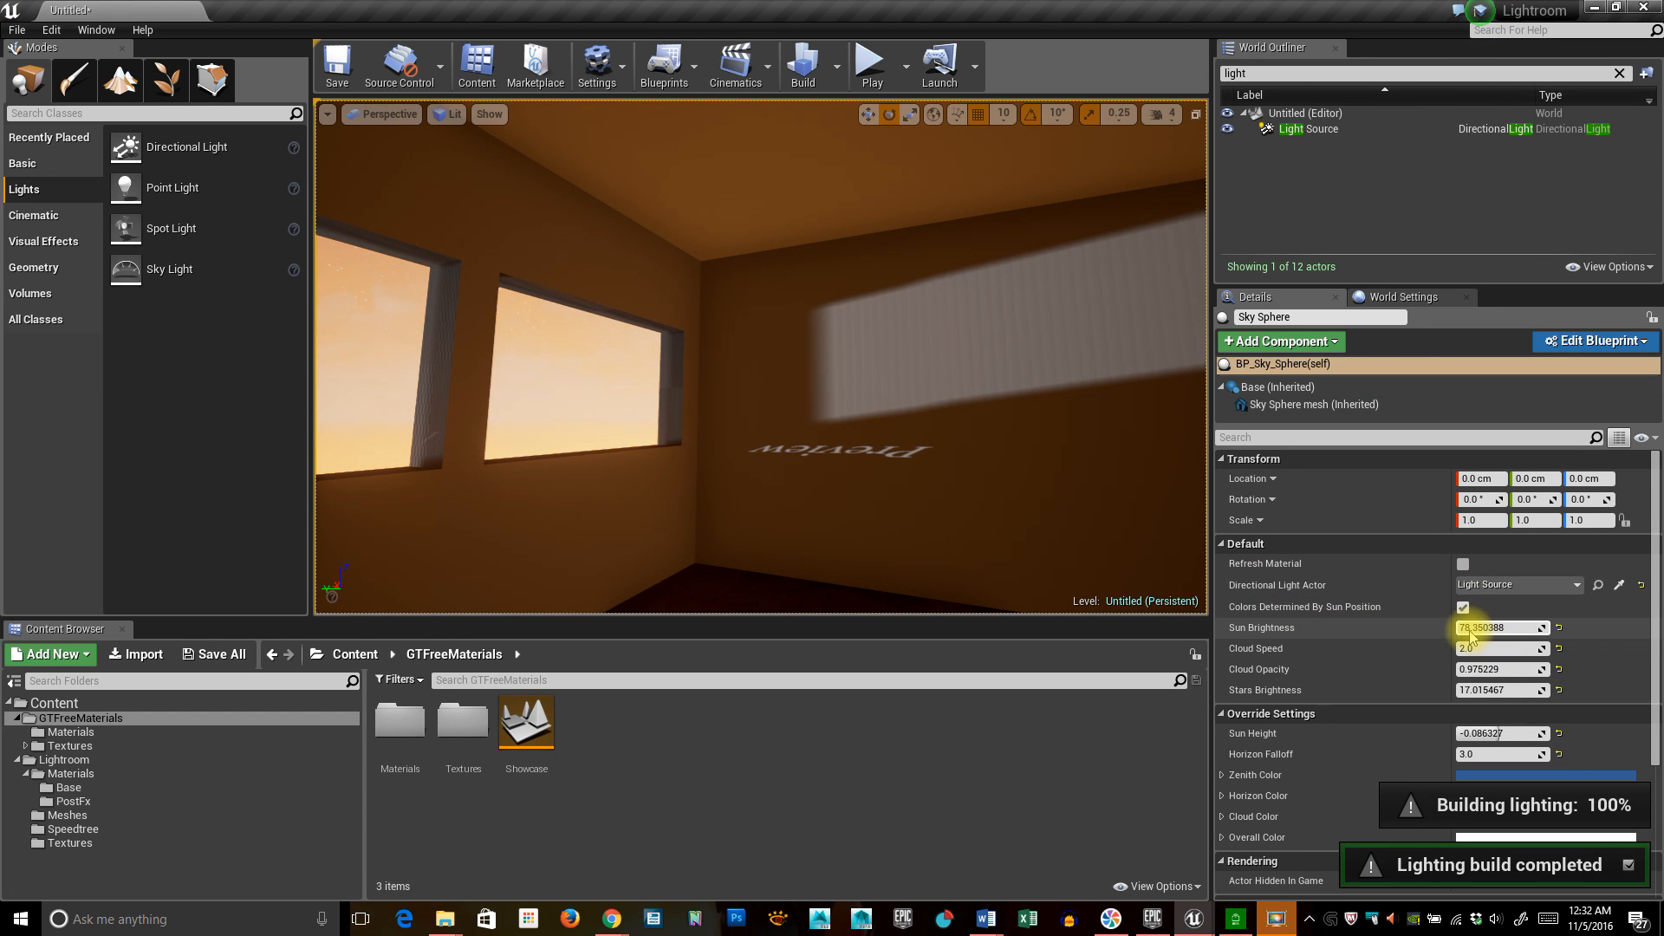
{"action": "left_click_drag", "start_coordinate": [1481, 628], "coordinate": [1470, 628]}
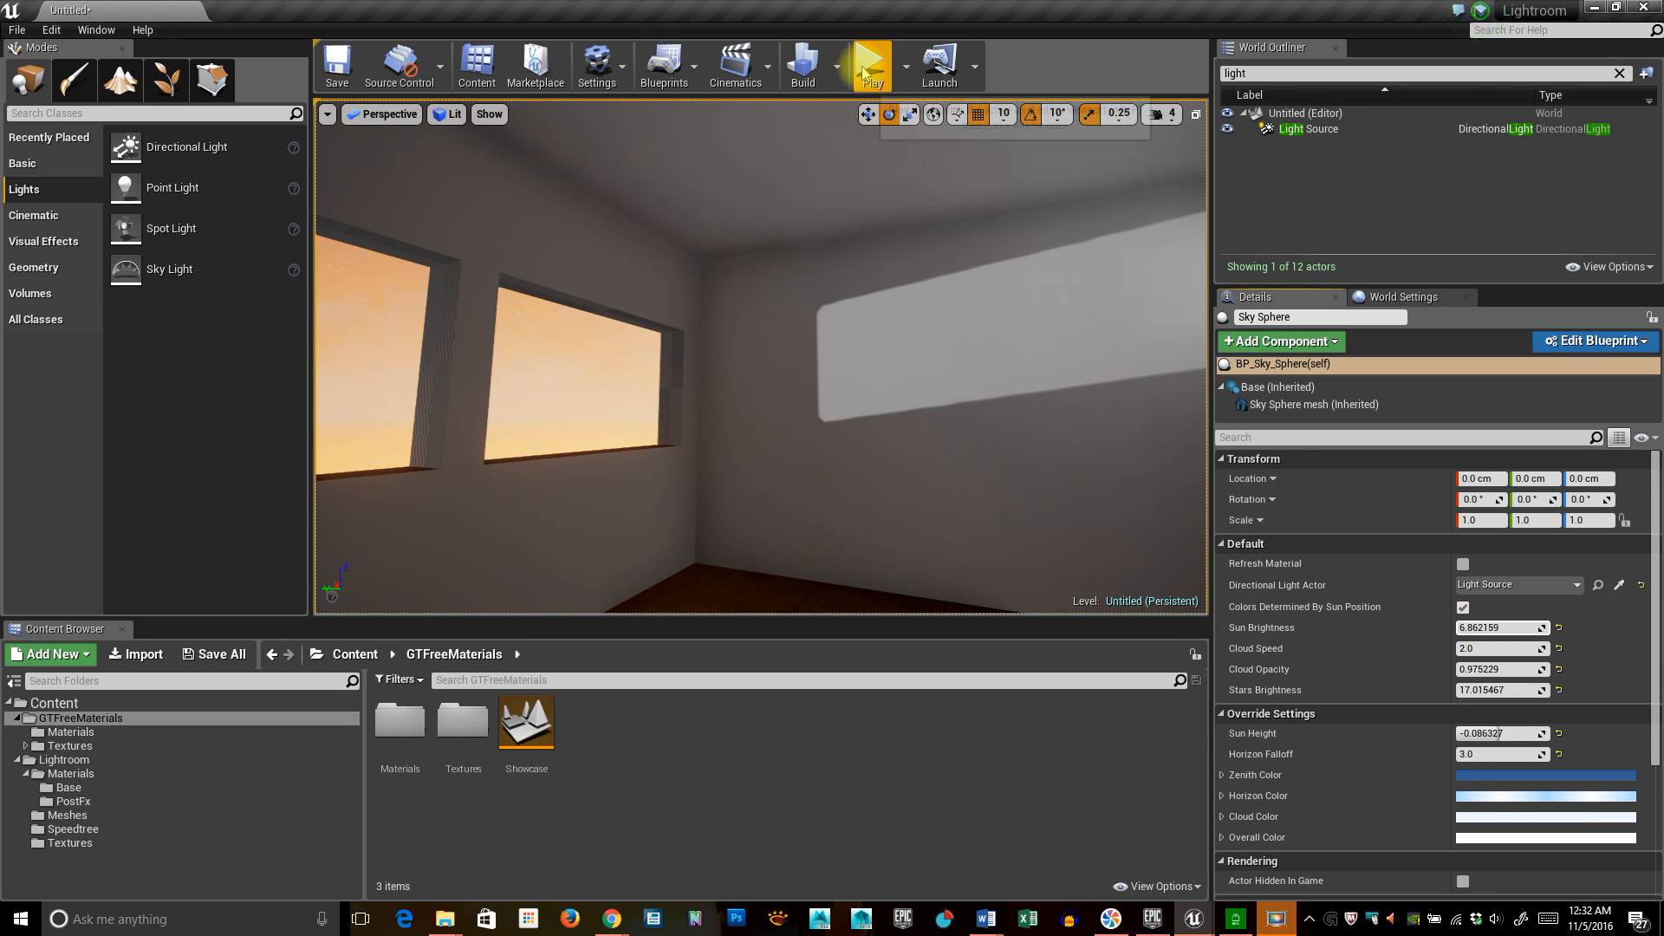
Rebuild the level's lighting and refresh the sky sphere's material.
{"action": "left_click", "coordinate": [803, 63]}
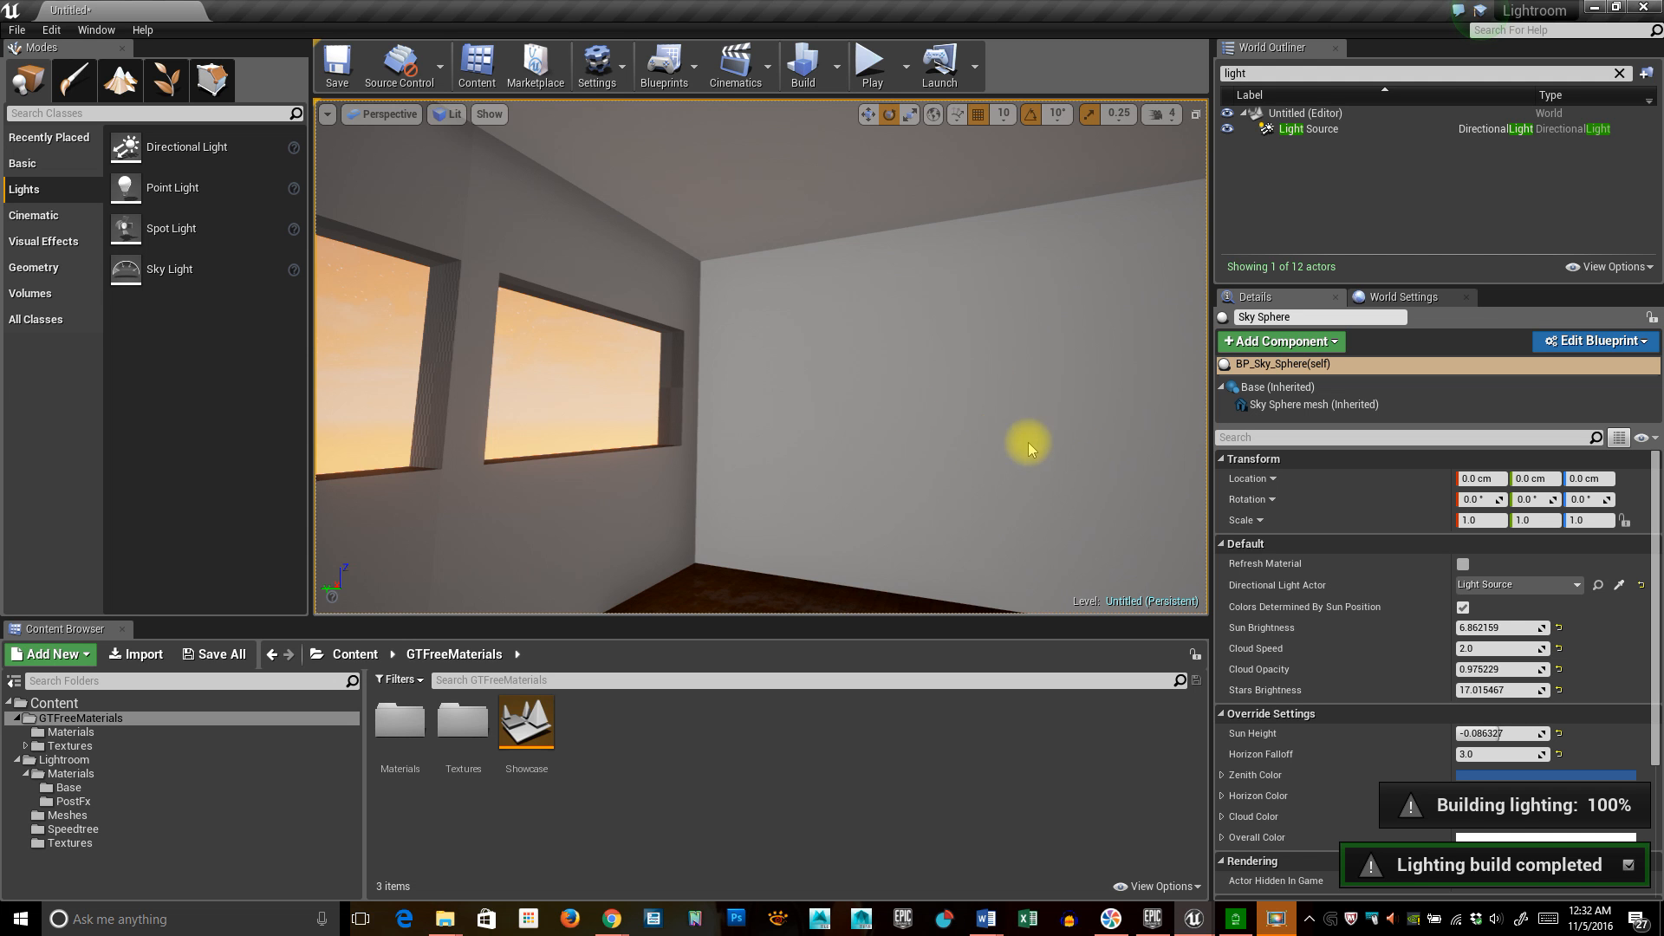
{"action": "right_click_drag", "start_coordinate": [1098, 406], "coordinate": [1033, 462]}
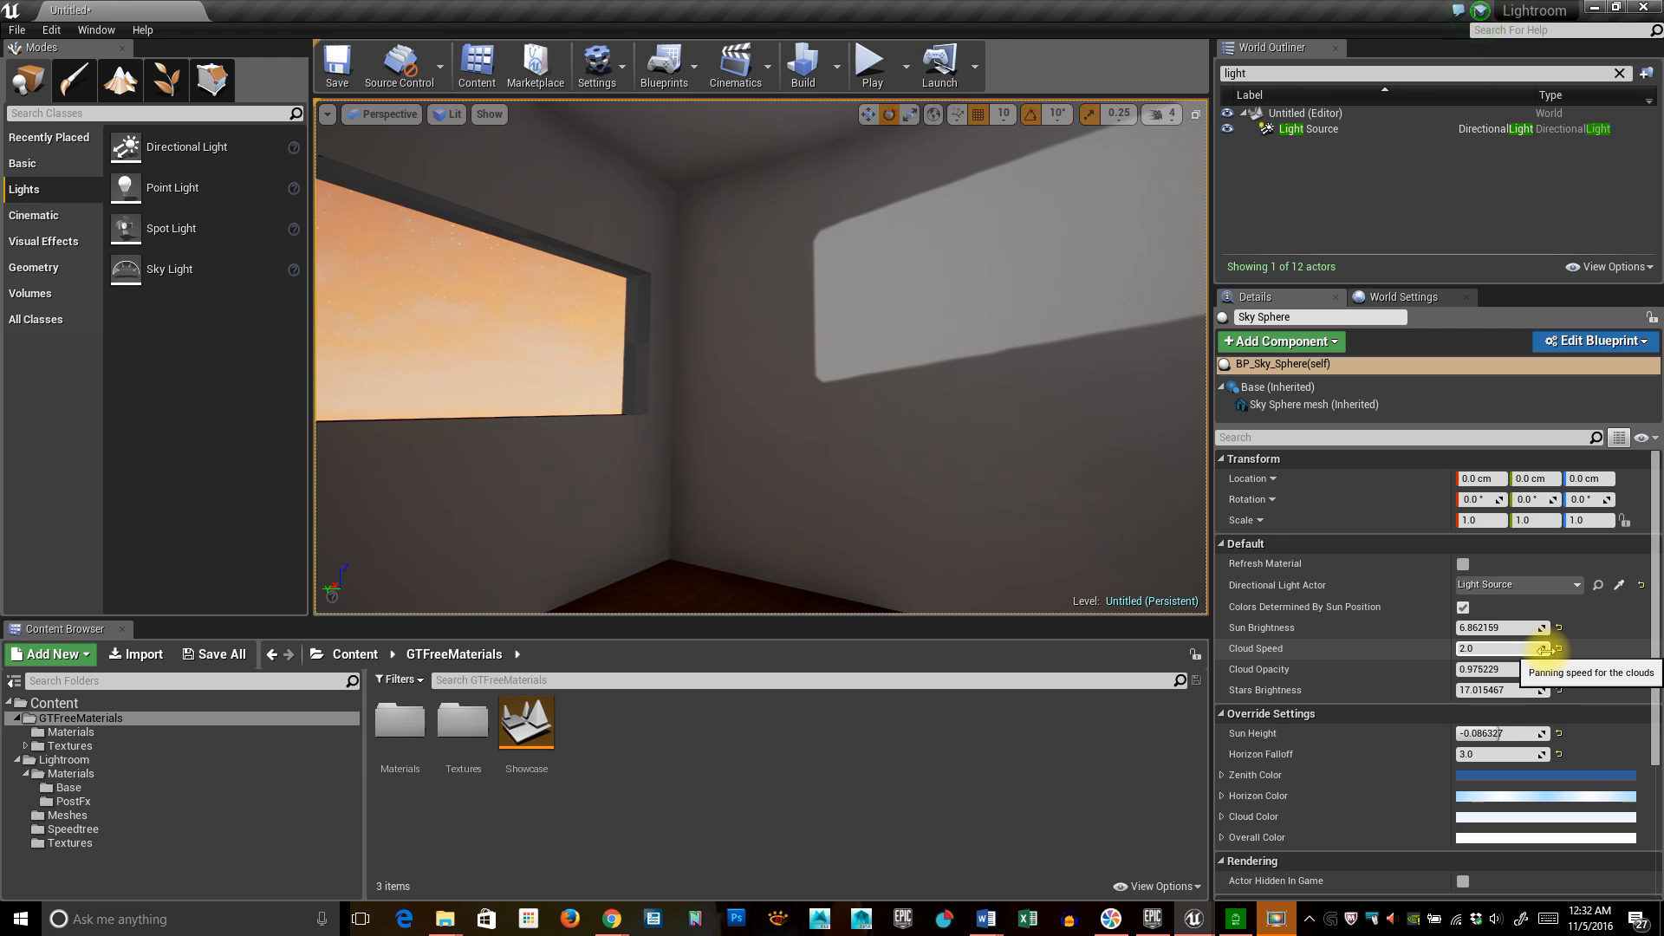
{"action": "left_click", "coordinate": [1464, 566]}
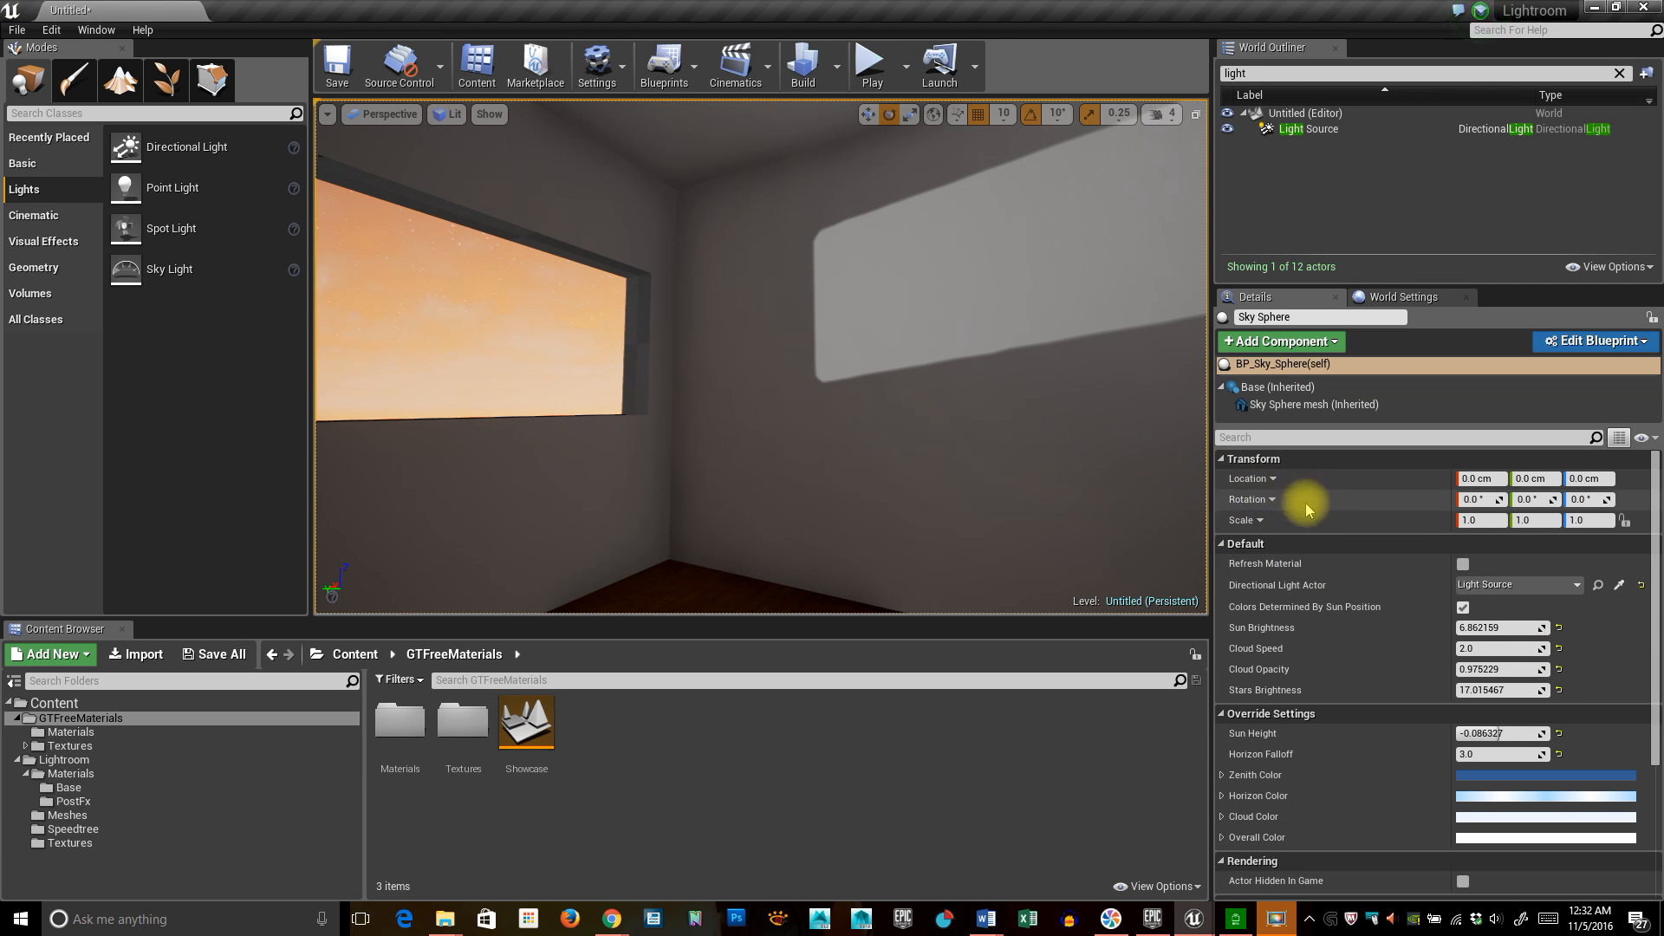
Select the directional light source and lower its intensity to about 0.55.
{"action": "left_click", "coordinate": [1291, 130]}
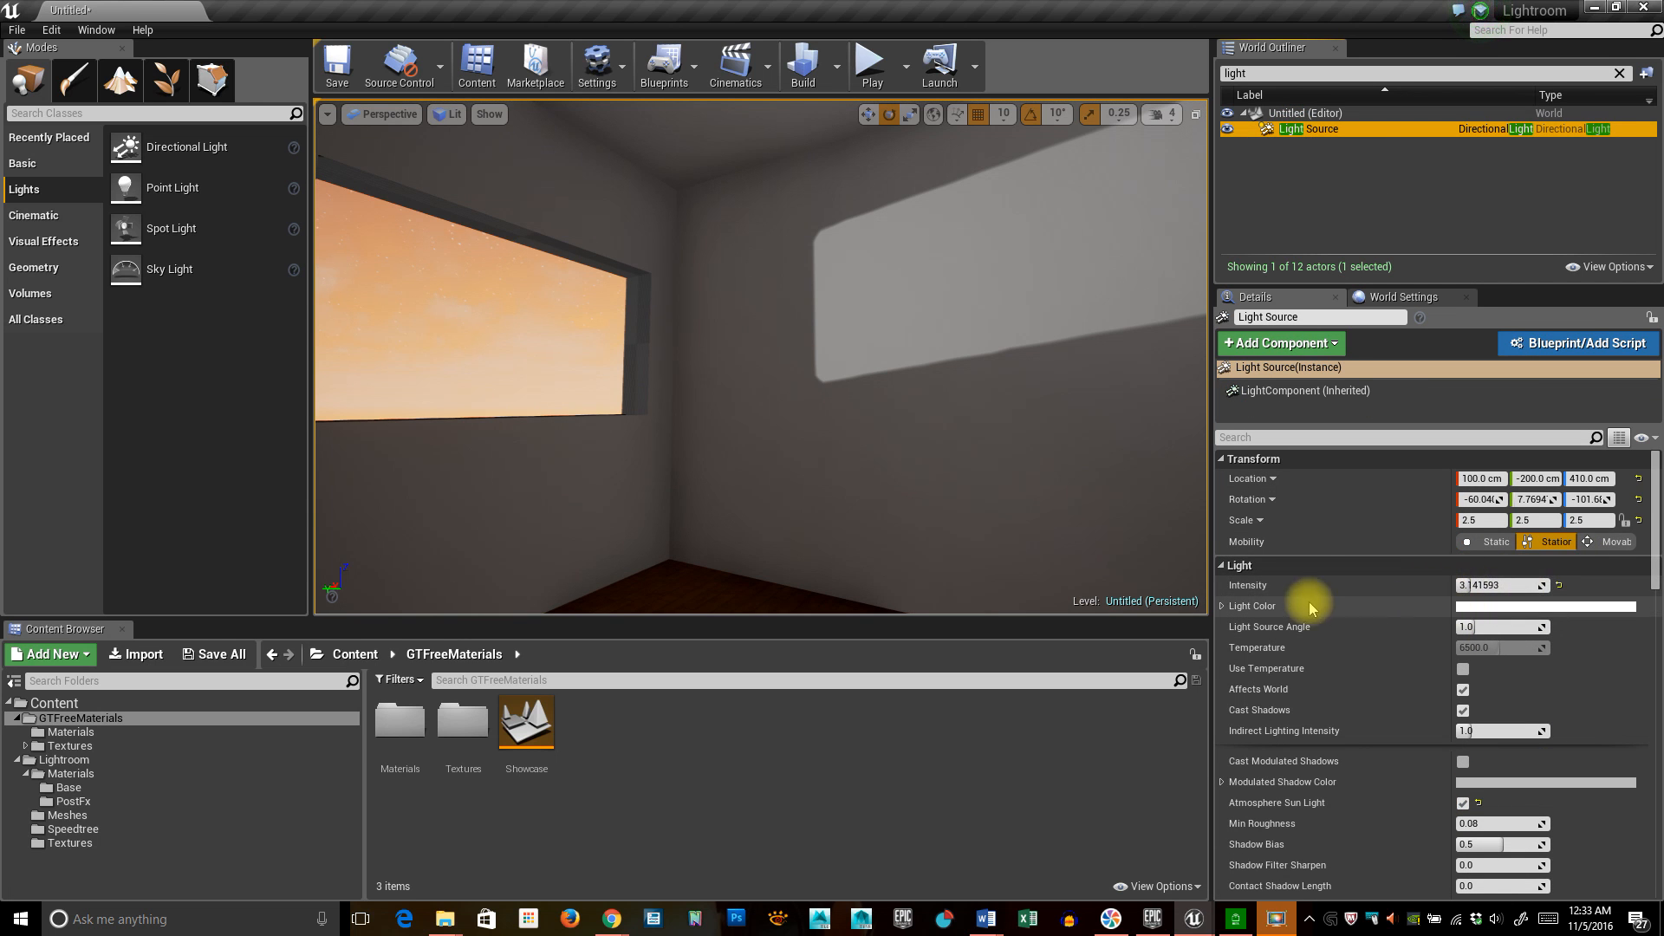
{"action": "right_click_drag", "start_coordinate": [837, 533], "coordinate": [837, 533]}
{"action": "left_click_drag", "start_coordinate": [837, 533], "coordinate": [926, 361]}
{"action": "right_click_drag", "start_coordinate": [926, 360], "coordinate": [925, 360]}
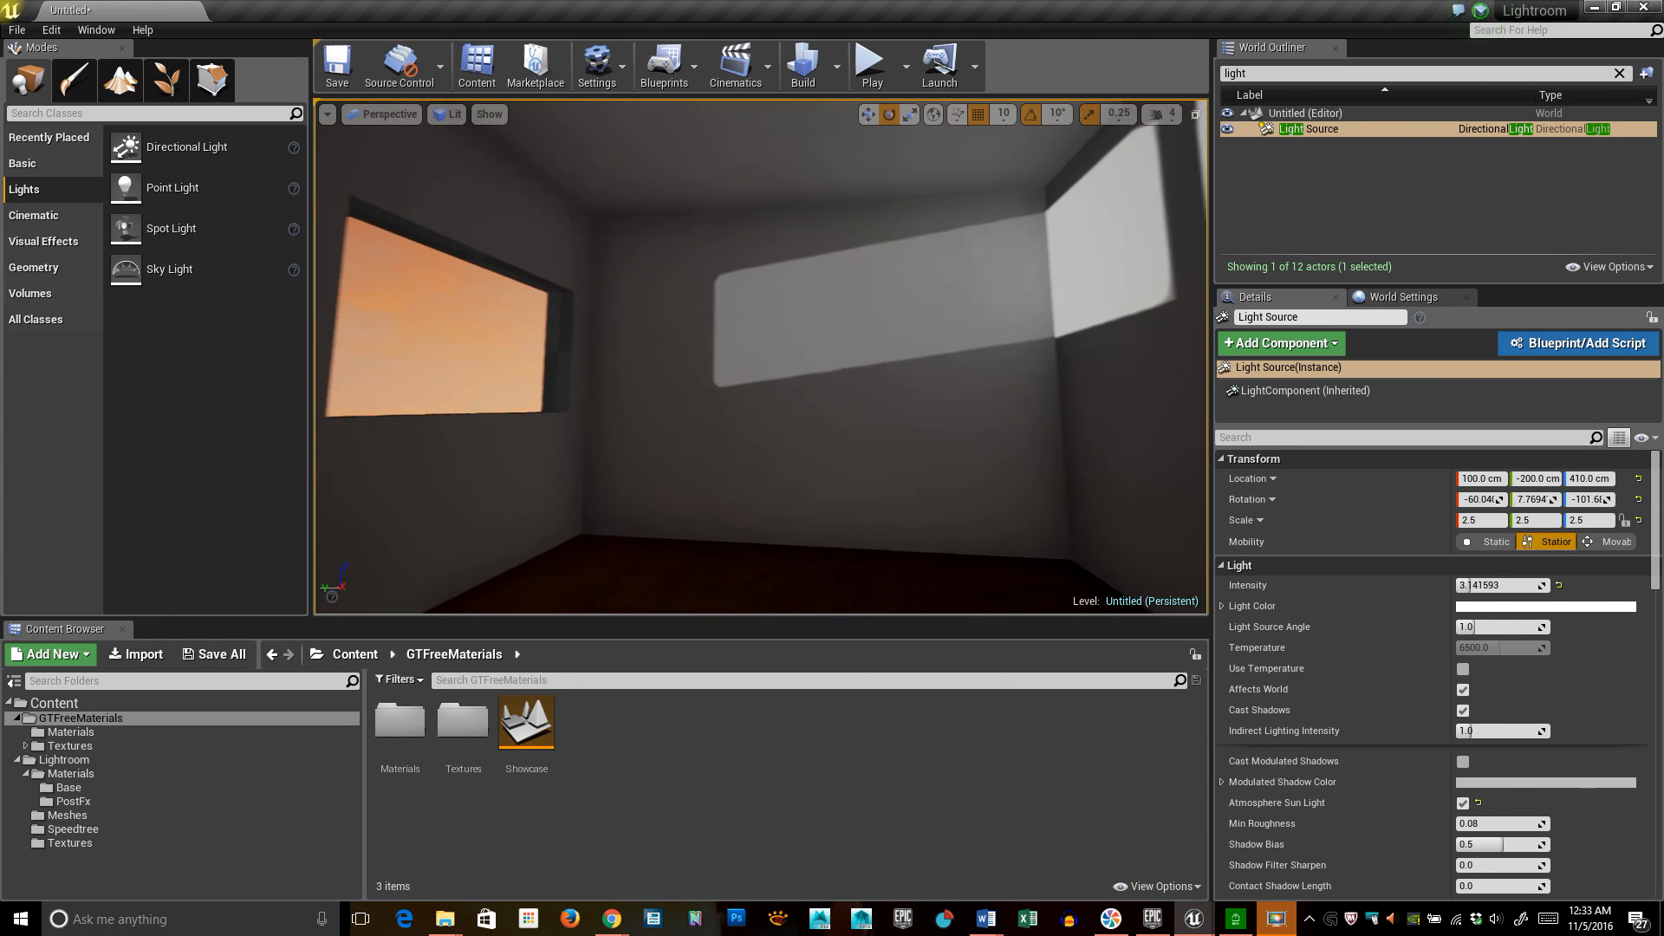
{"action": "left_click_drag", "start_coordinate": [1489, 586], "coordinate": [1490, 586]}
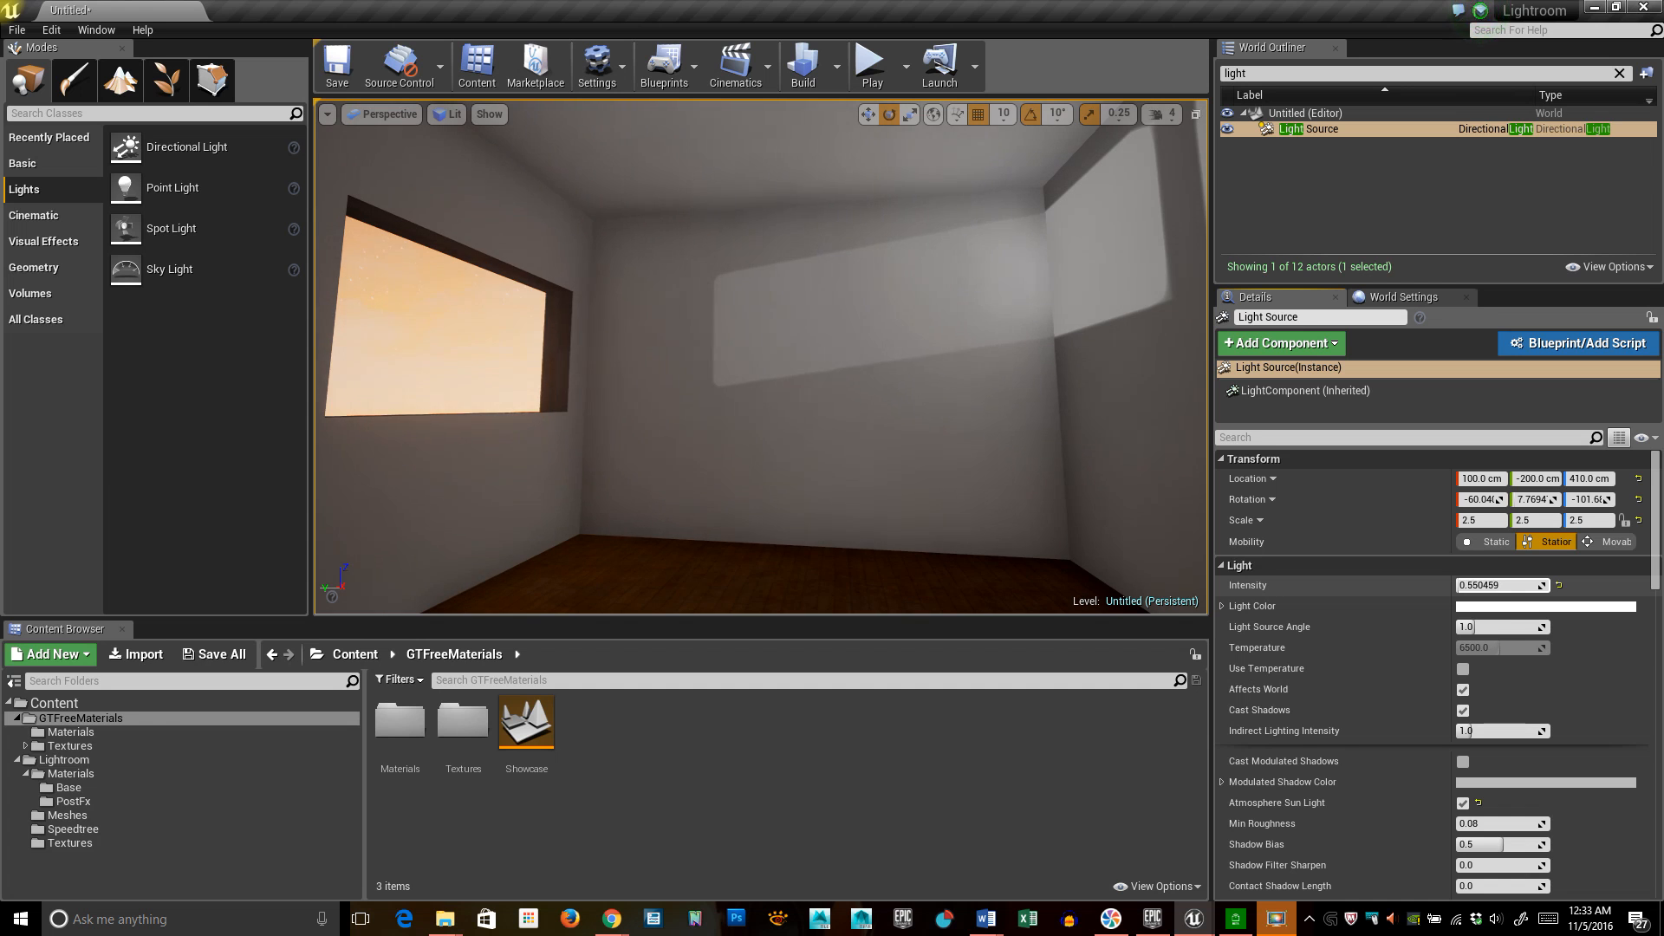
Tint the directional light's colour a pale warm orange, with hue 31 and saturation 0.364.
{"action": "left_click", "coordinate": [1501, 608]}
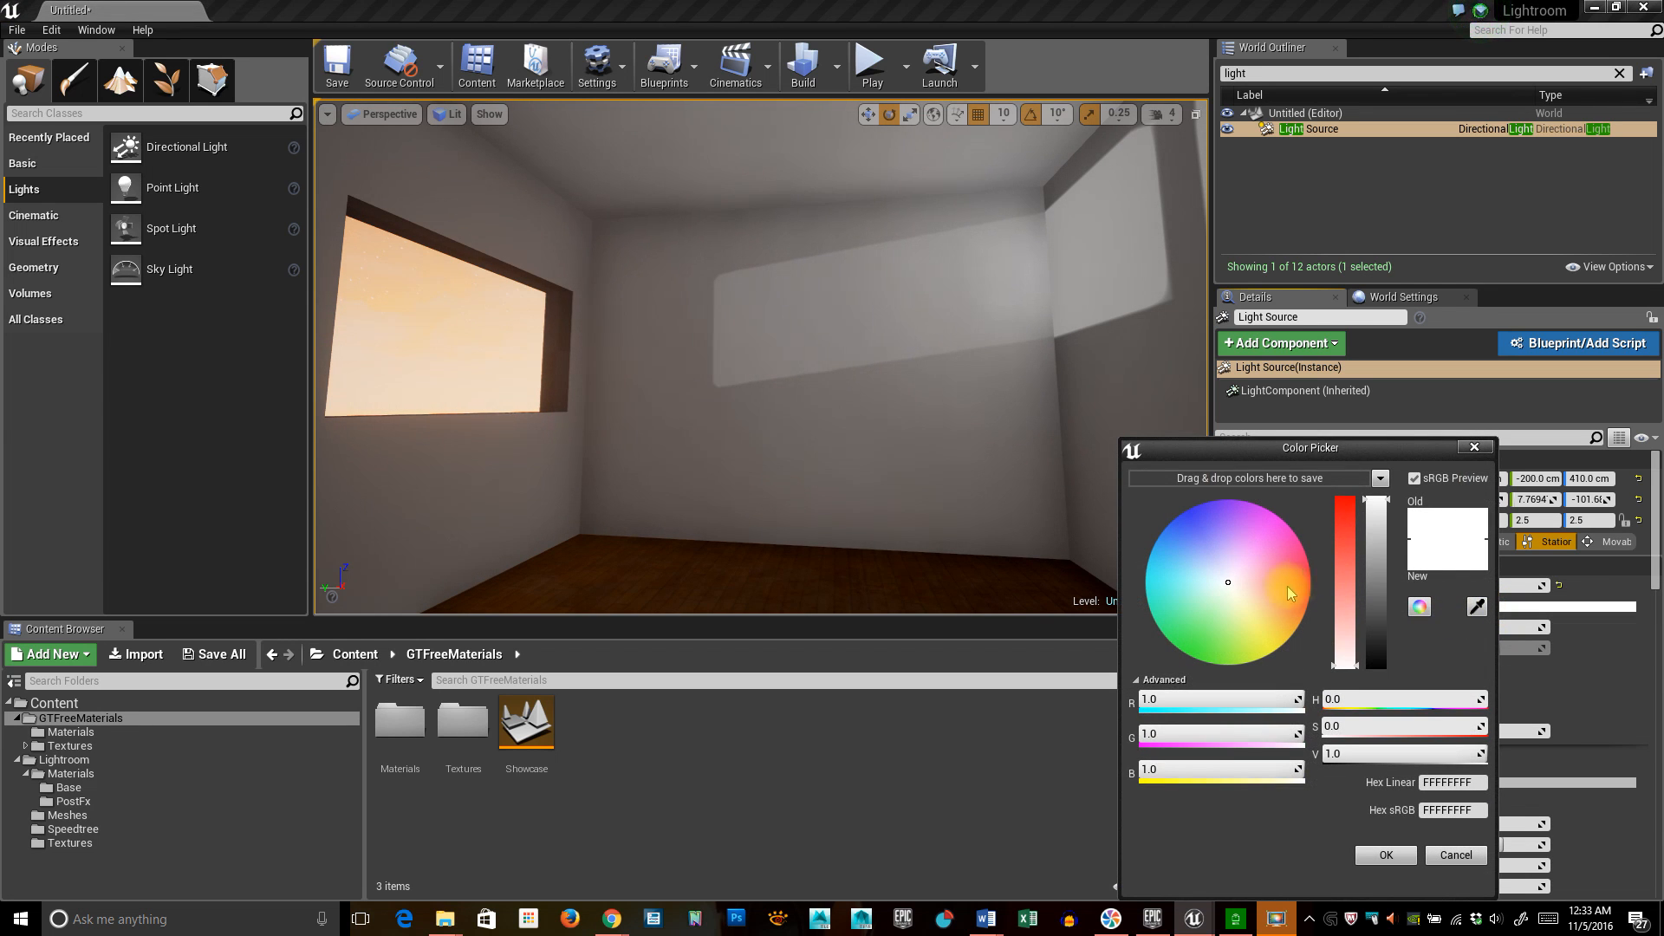
{"action": "left_click_drag", "start_coordinate": [1288, 586], "coordinate": [1244, 591]}
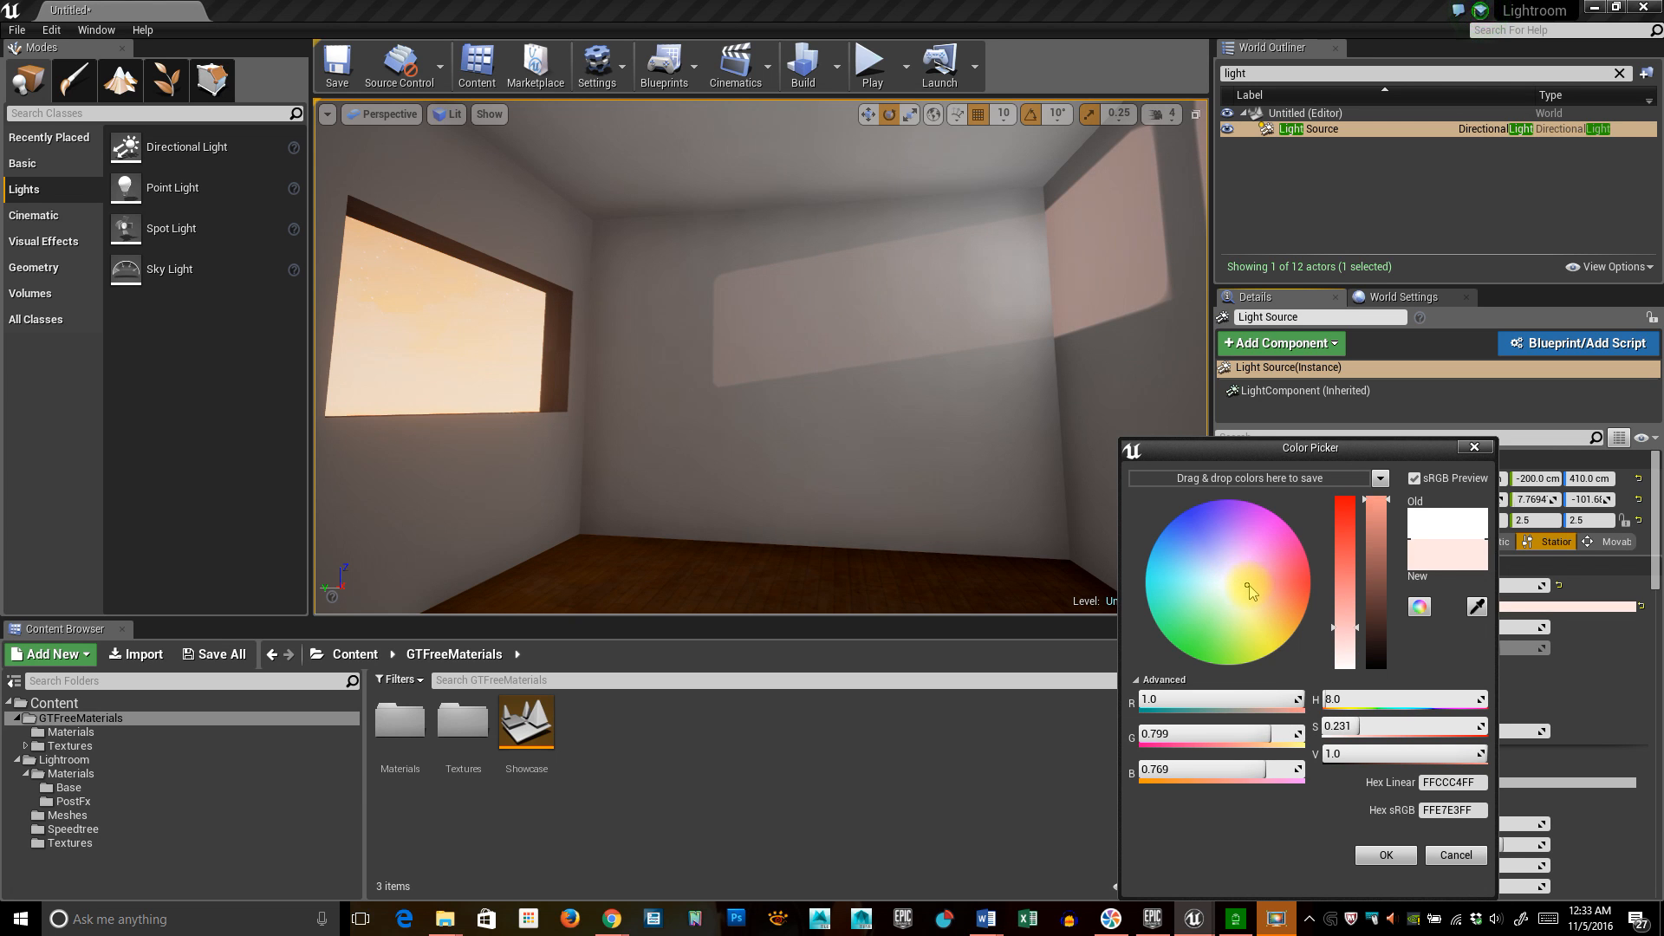
{"action": "left_click", "coordinate": [1381, 856]}
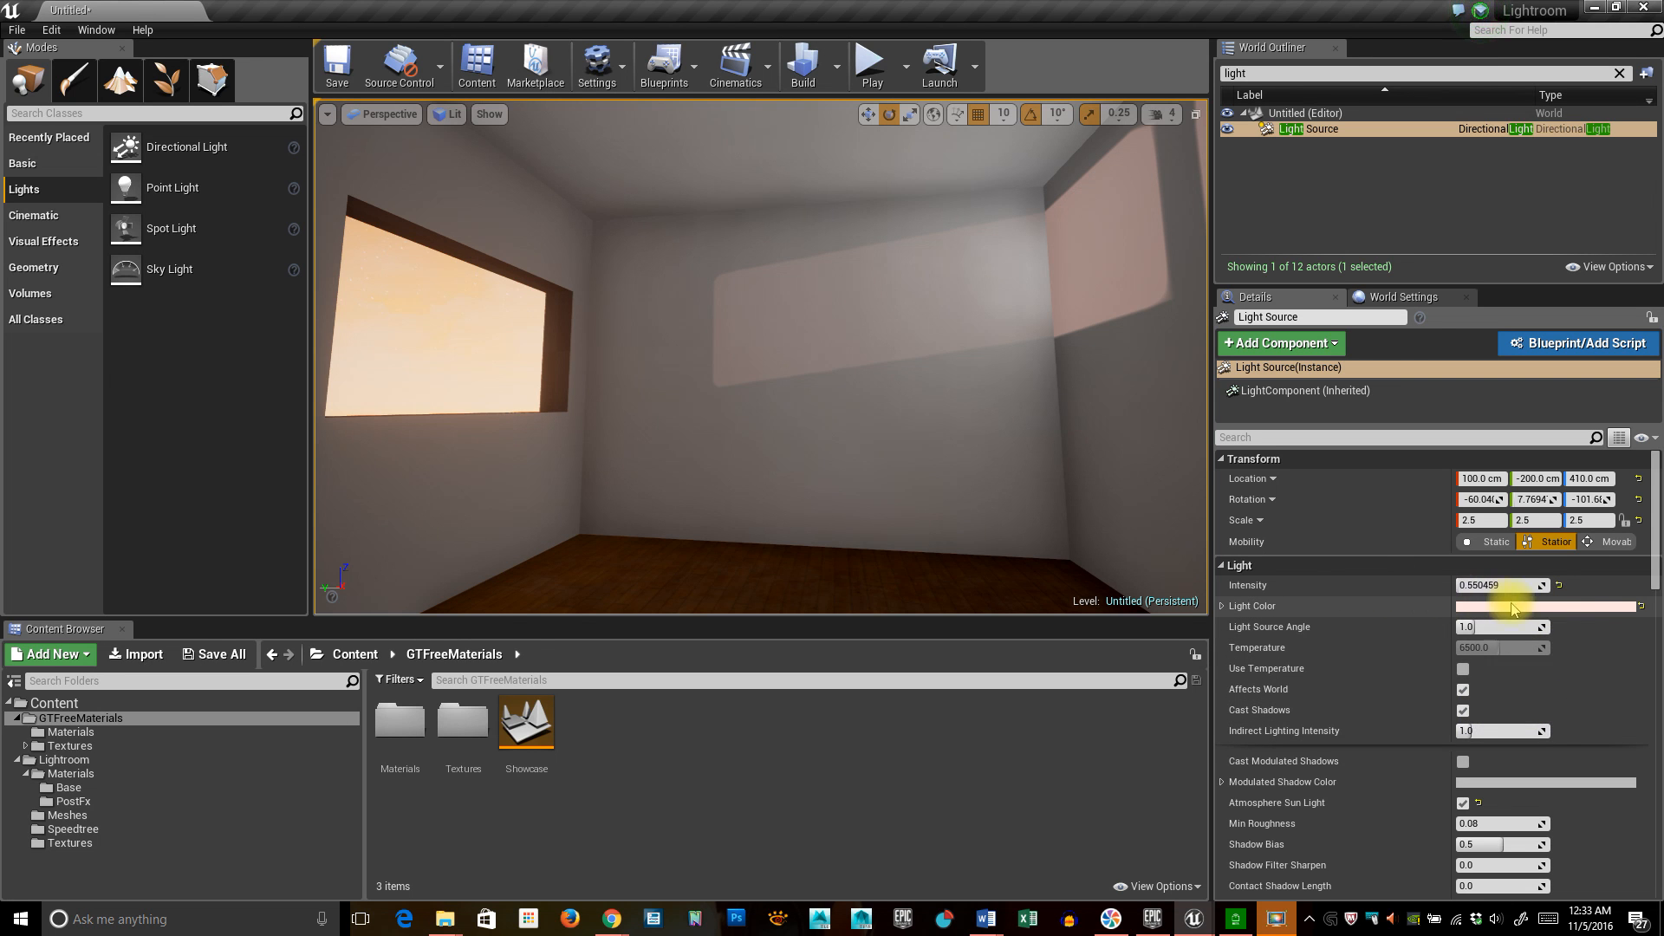
{"action": "left_click", "coordinate": [1583, 608]}
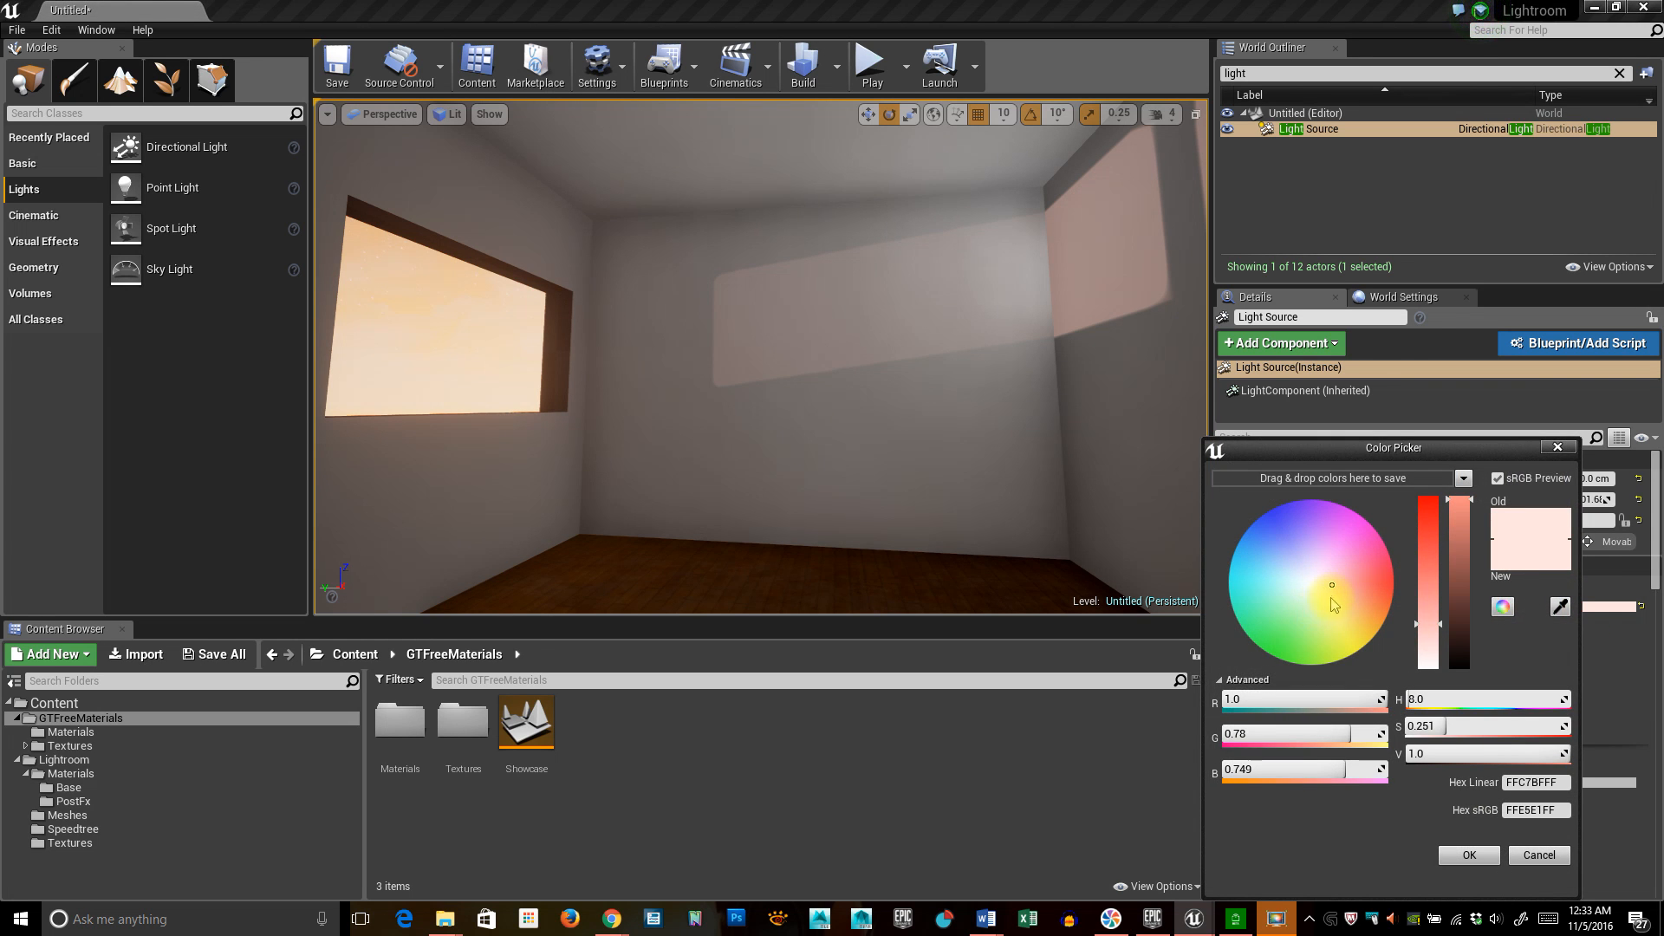
{"action": "left_click_drag", "start_coordinate": [1337, 586], "coordinate": [1336, 598]}
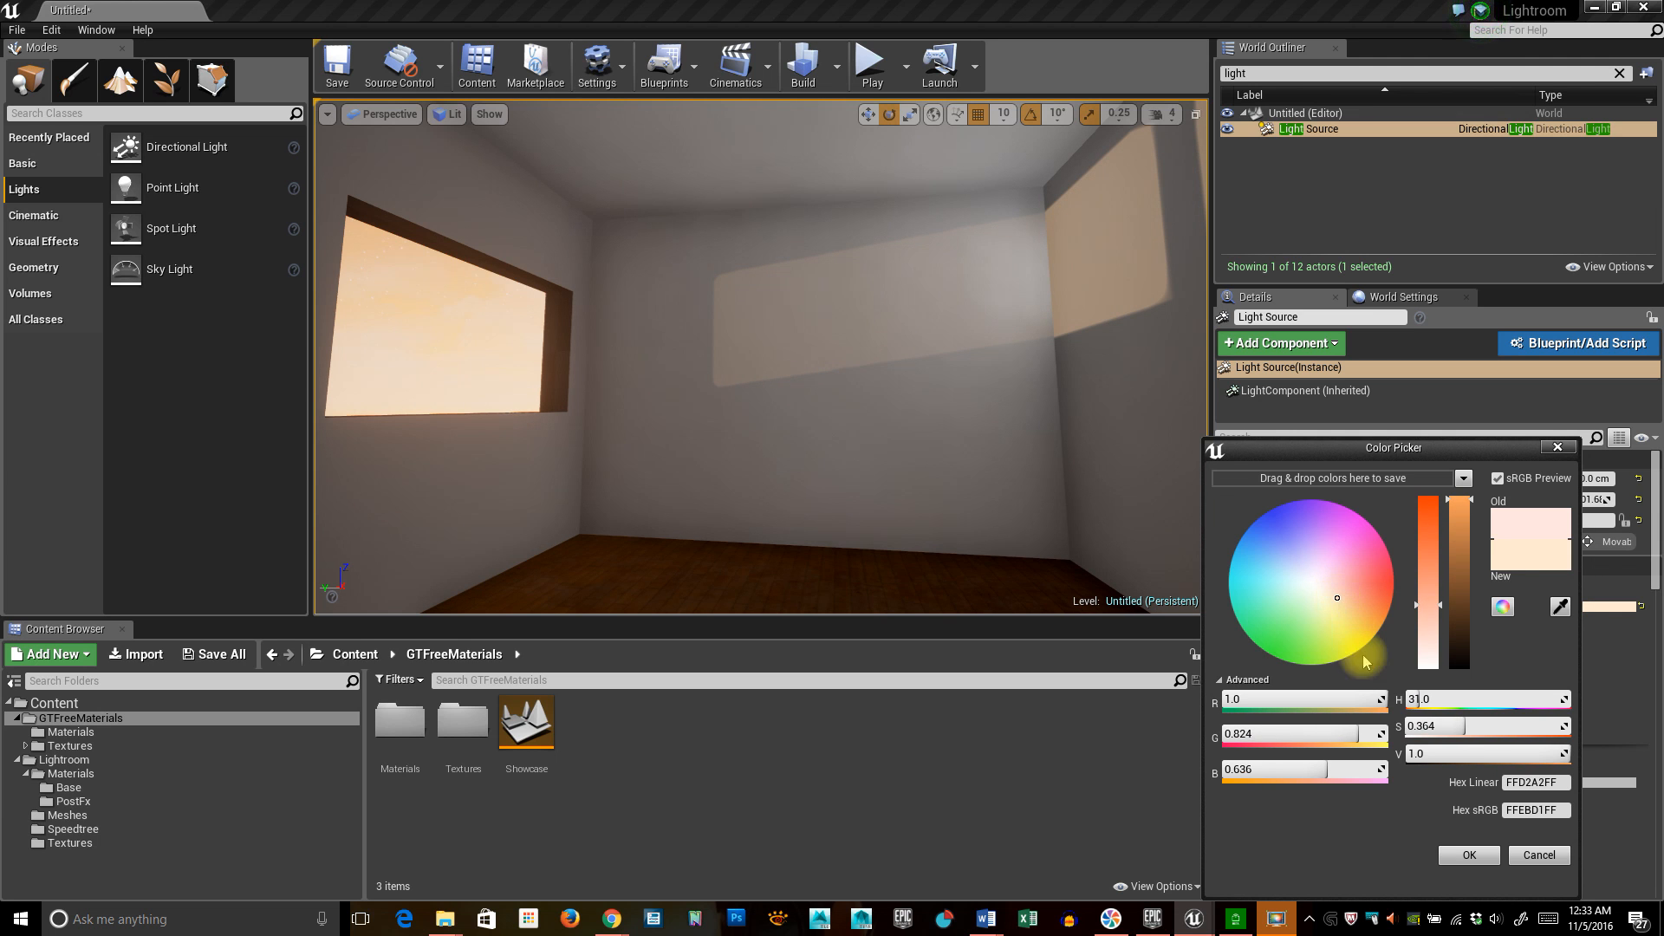
{"action": "left_click", "coordinate": [1478, 858]}
Rebuild the level's lighting and inspect the result on the room's walls and windows.
{"action": "left_click_drag", "start_coordinate": [1089, 547], "coordinate": [1003, 360]}
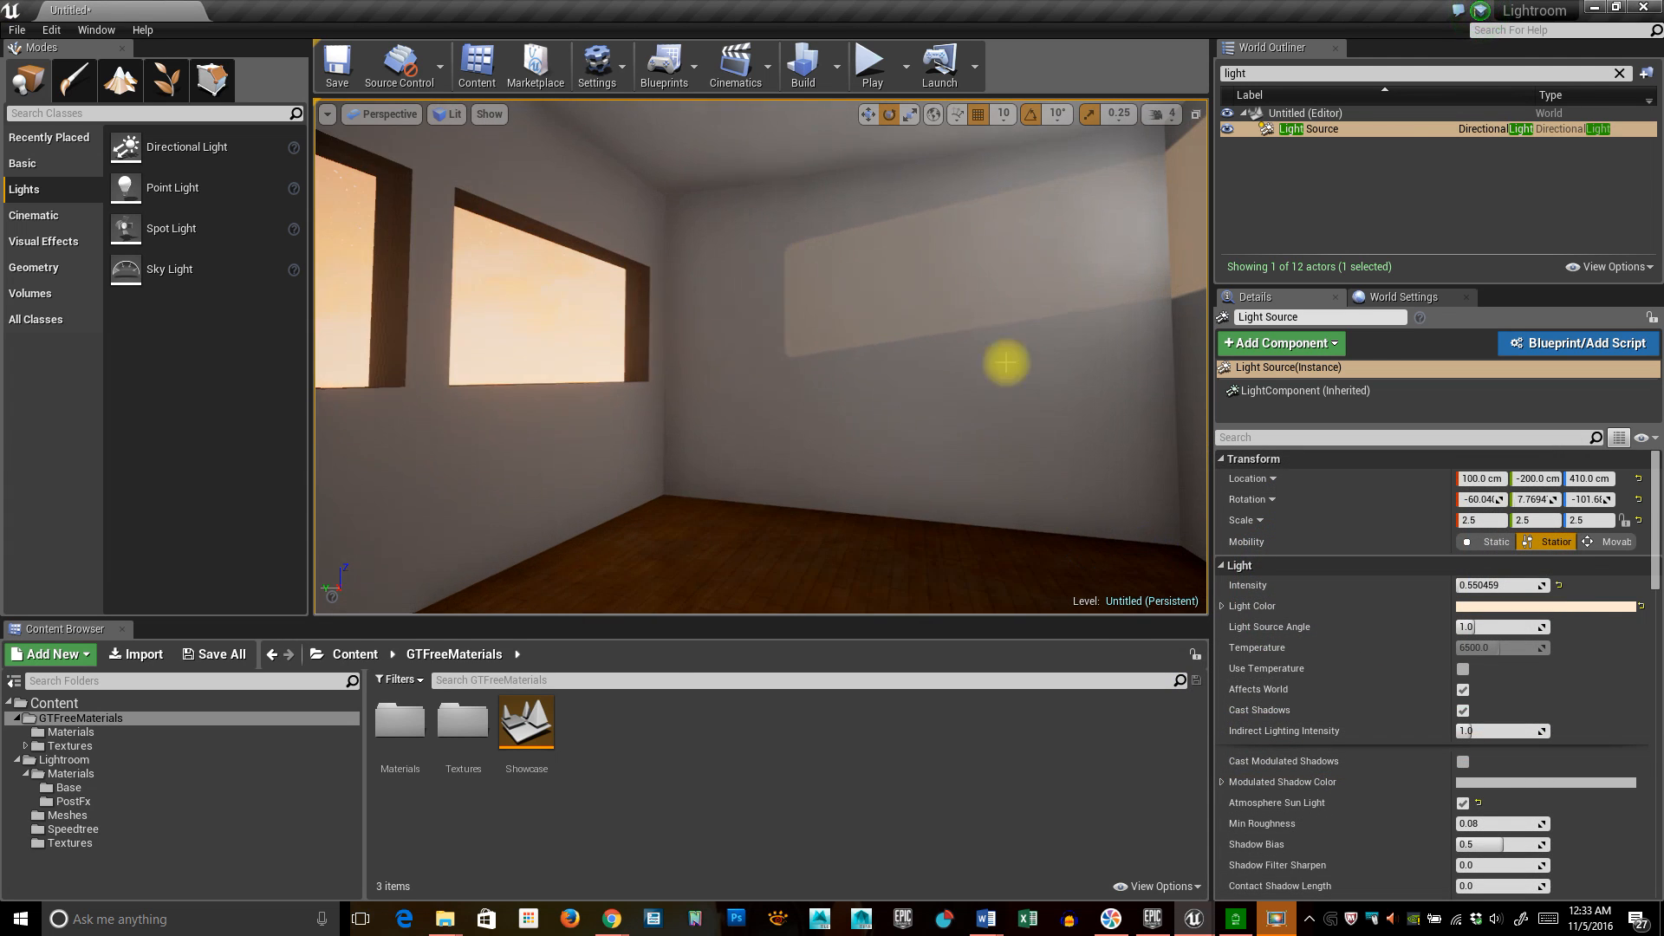
{"action": "left_click", "coordinate": [806, 74]}
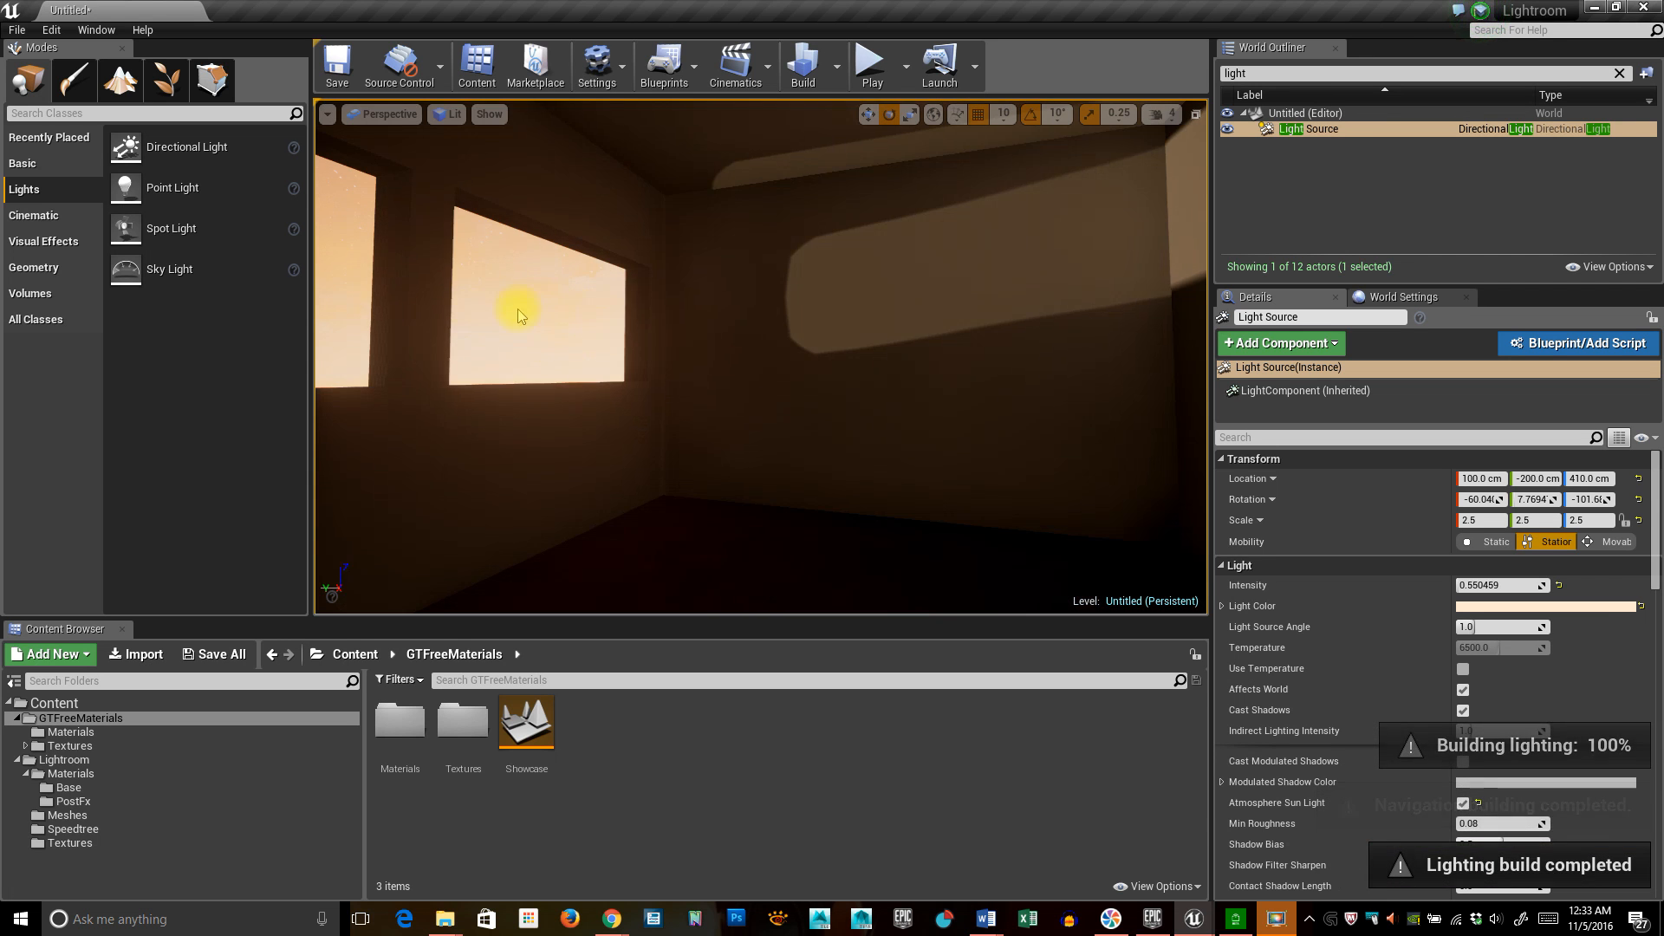
{"action": "right_click_drag", "start_coordinate": [842, 459], "coordinate": [942, 422]}
{"action": "key", "text": "s"}
{"action": "key", "text": "w"}
{"action": "key", "text": "s"}
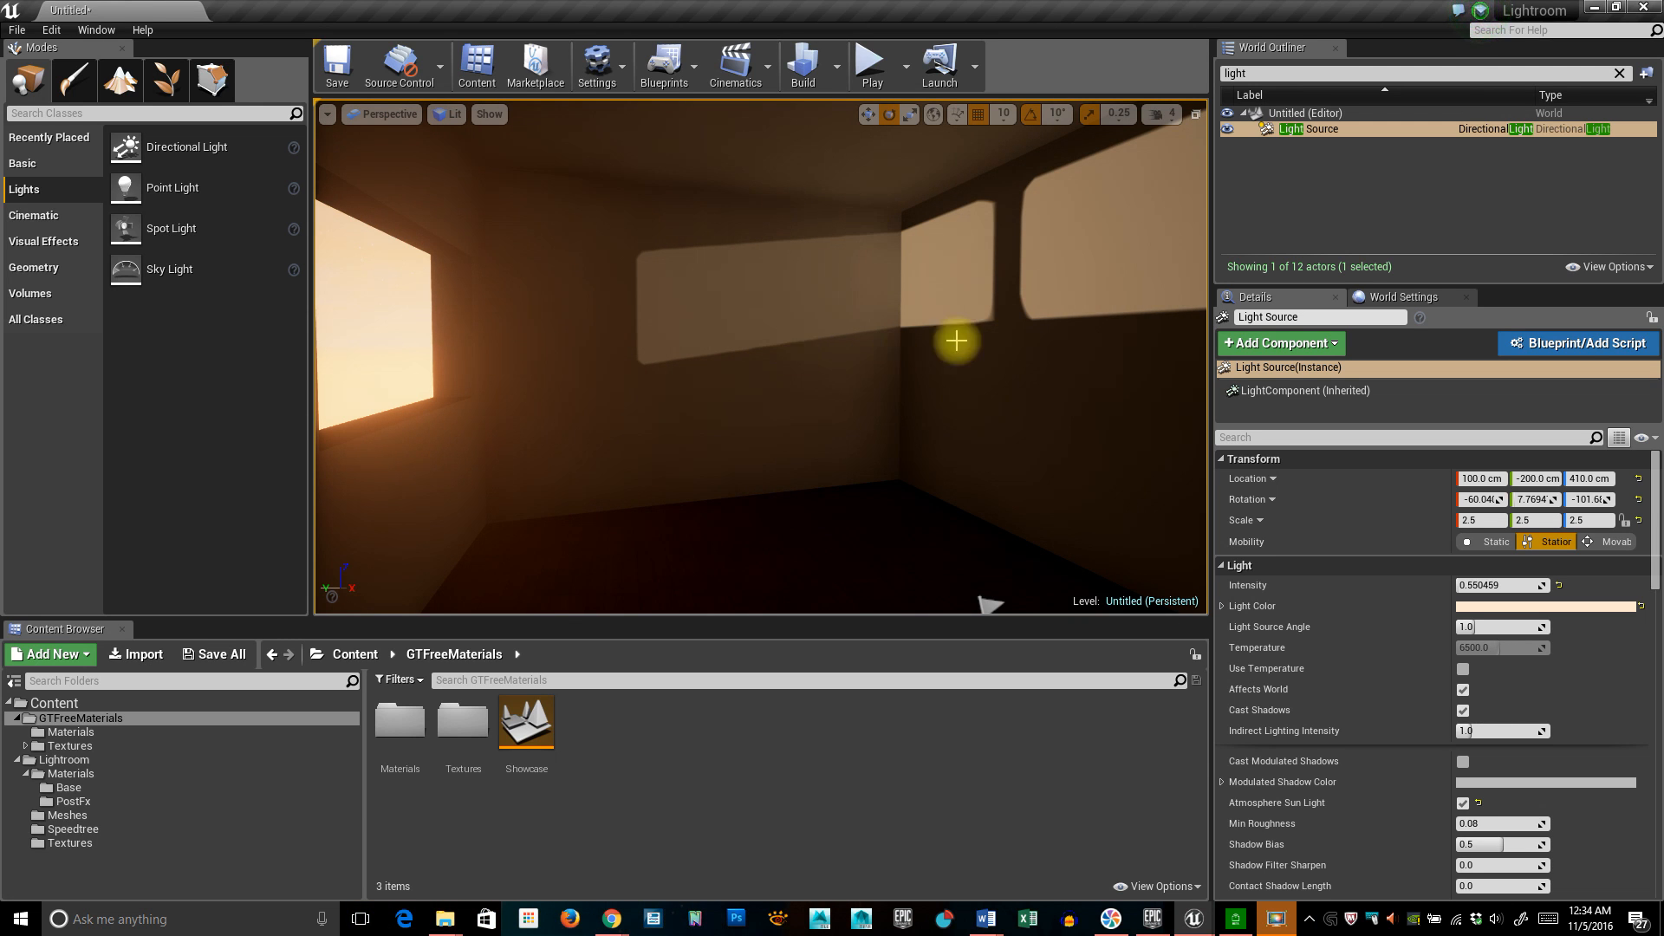
Place the Lightsphere mesh from the Lightroom Meshes folder in the room and raise it to a height of 290 cm.
{"action": "left_click", "coordinate": [82, 815]}
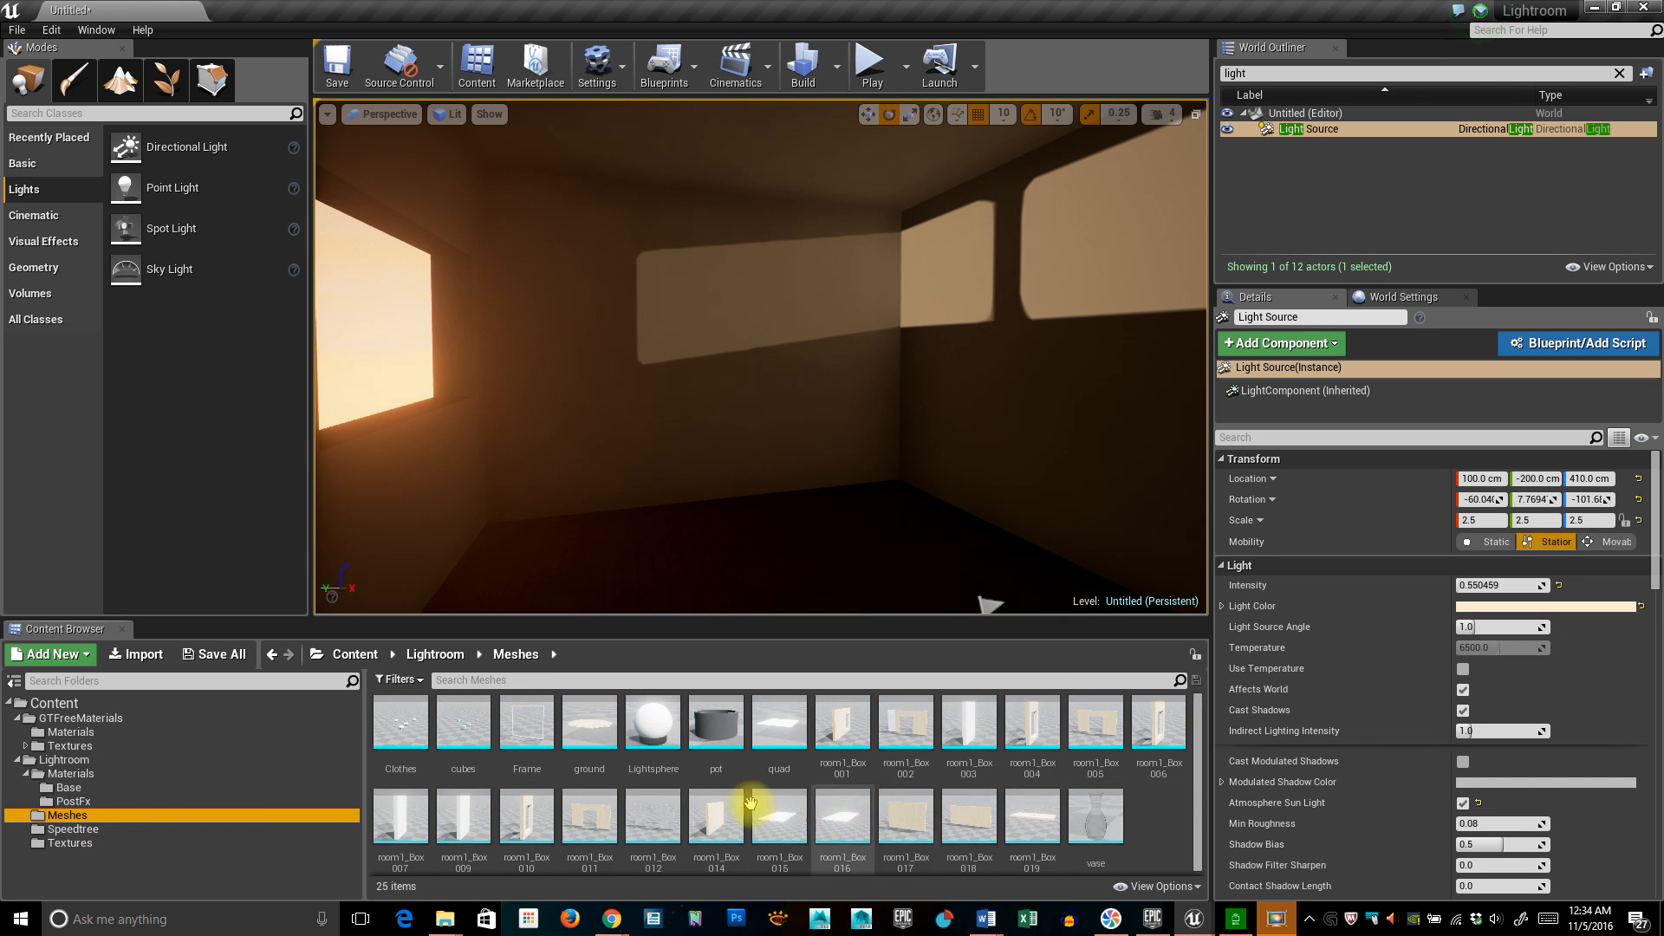
{"action": "left_click", "coordinate": [650, 733]}
{"action": "left_click_drag", "start_coordinate": [650, 733], "coordinate": [791, 572]}
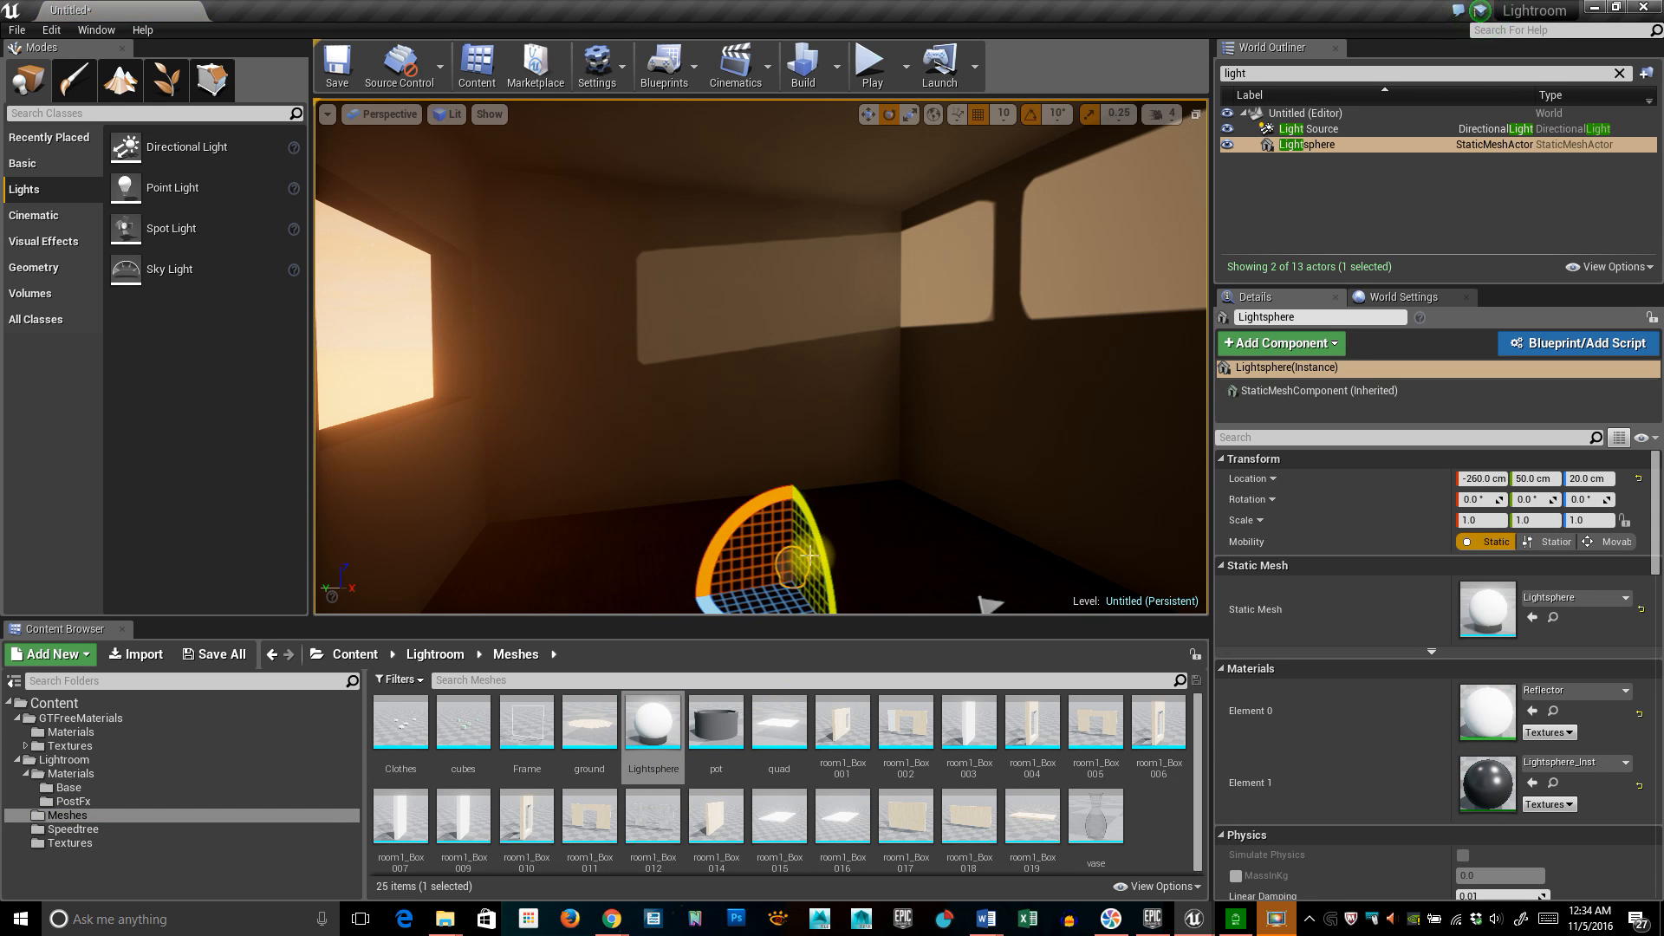
{"action": "key", "text": "space"}
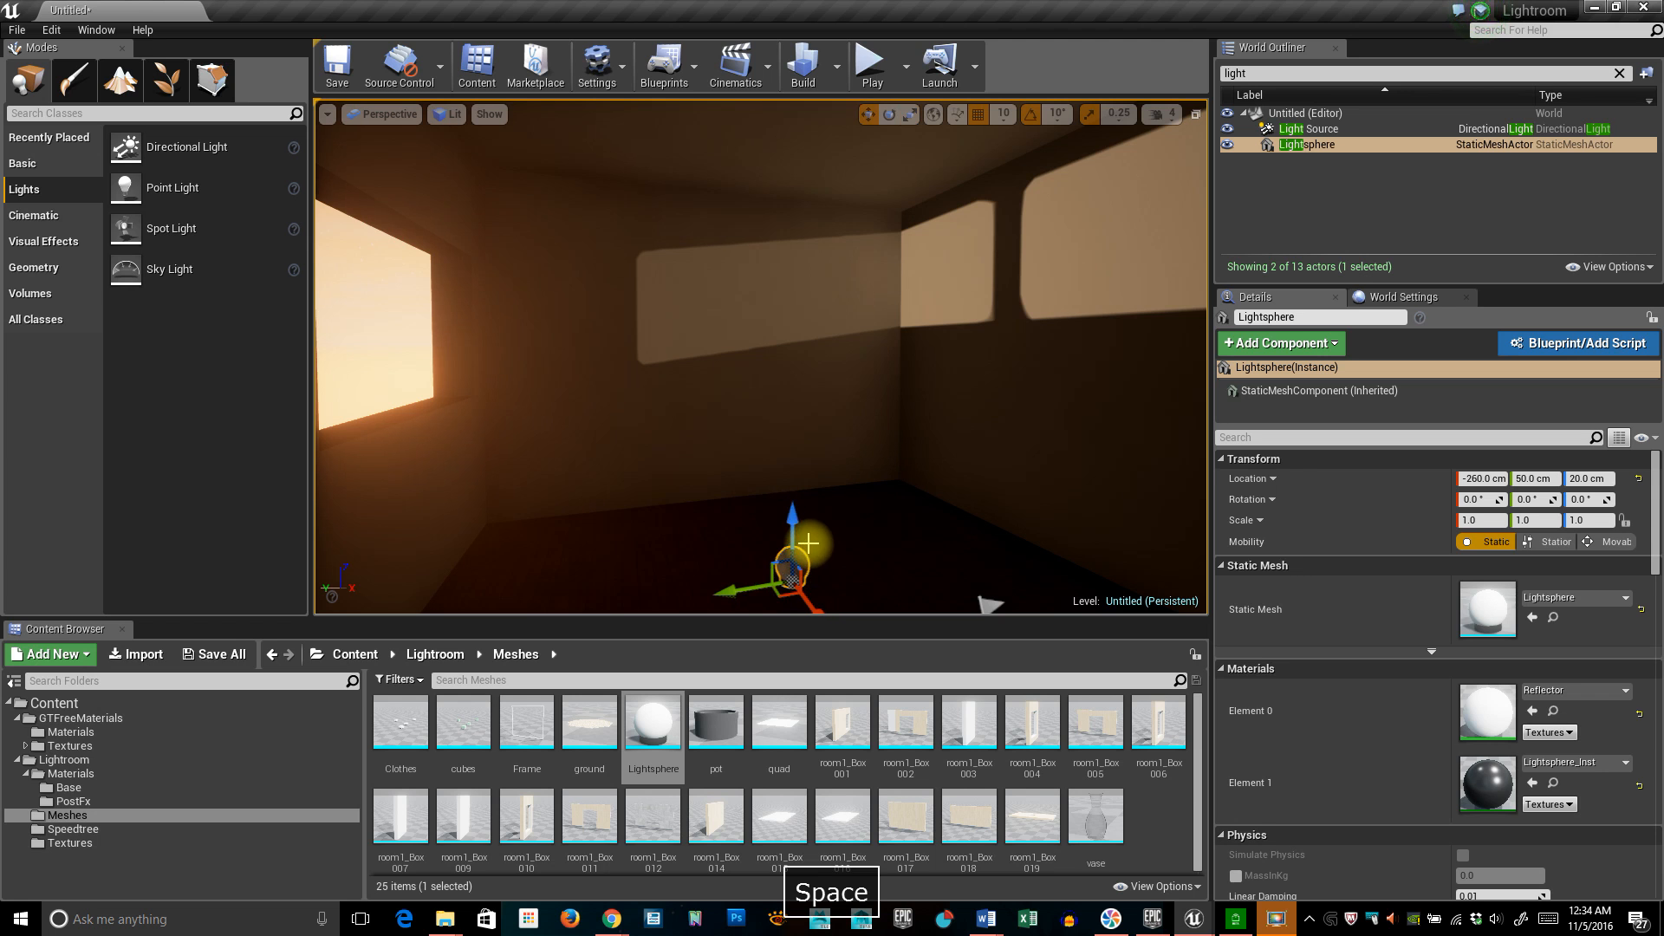
{"action": "left_click_drag", "start_coordinate": [793, 526], "coordinate": [793, 450]}
Flip the lightsphere upside down with a 180° rotation about X and scale it uniformly to 1.75.
{"action": "key", "text": "space"}
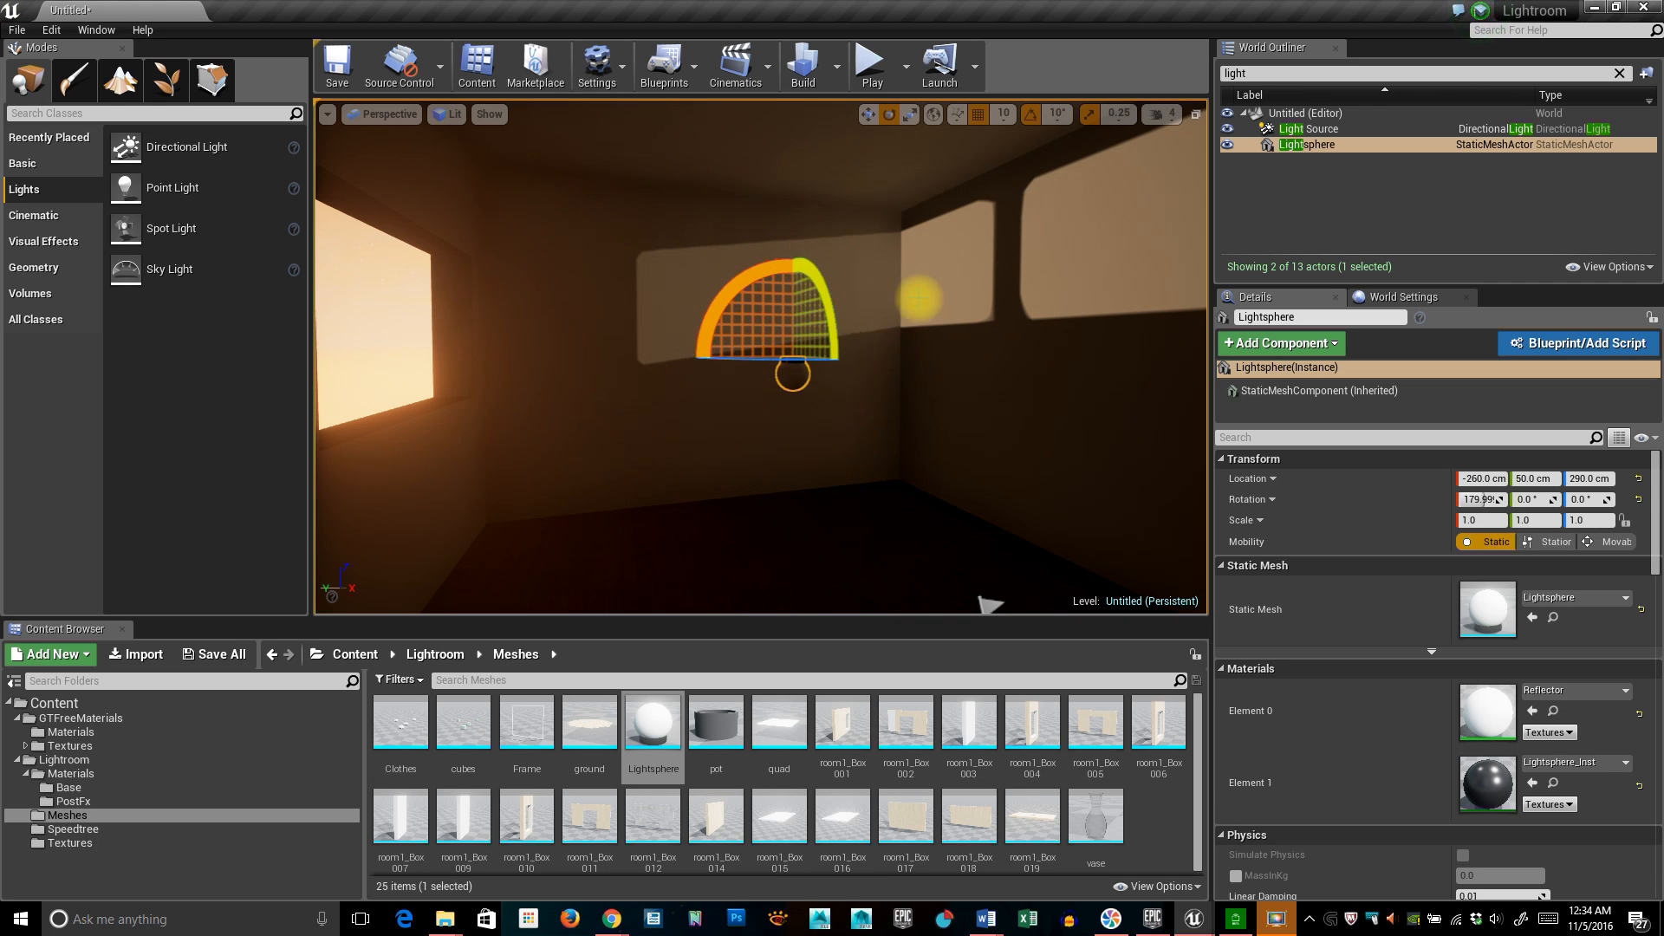
{"action": "key", "text": "space"}
{"action": "key", "text": "space"}
{"action": "key", "text": "space"}
{"action": "key", "text": "space"}
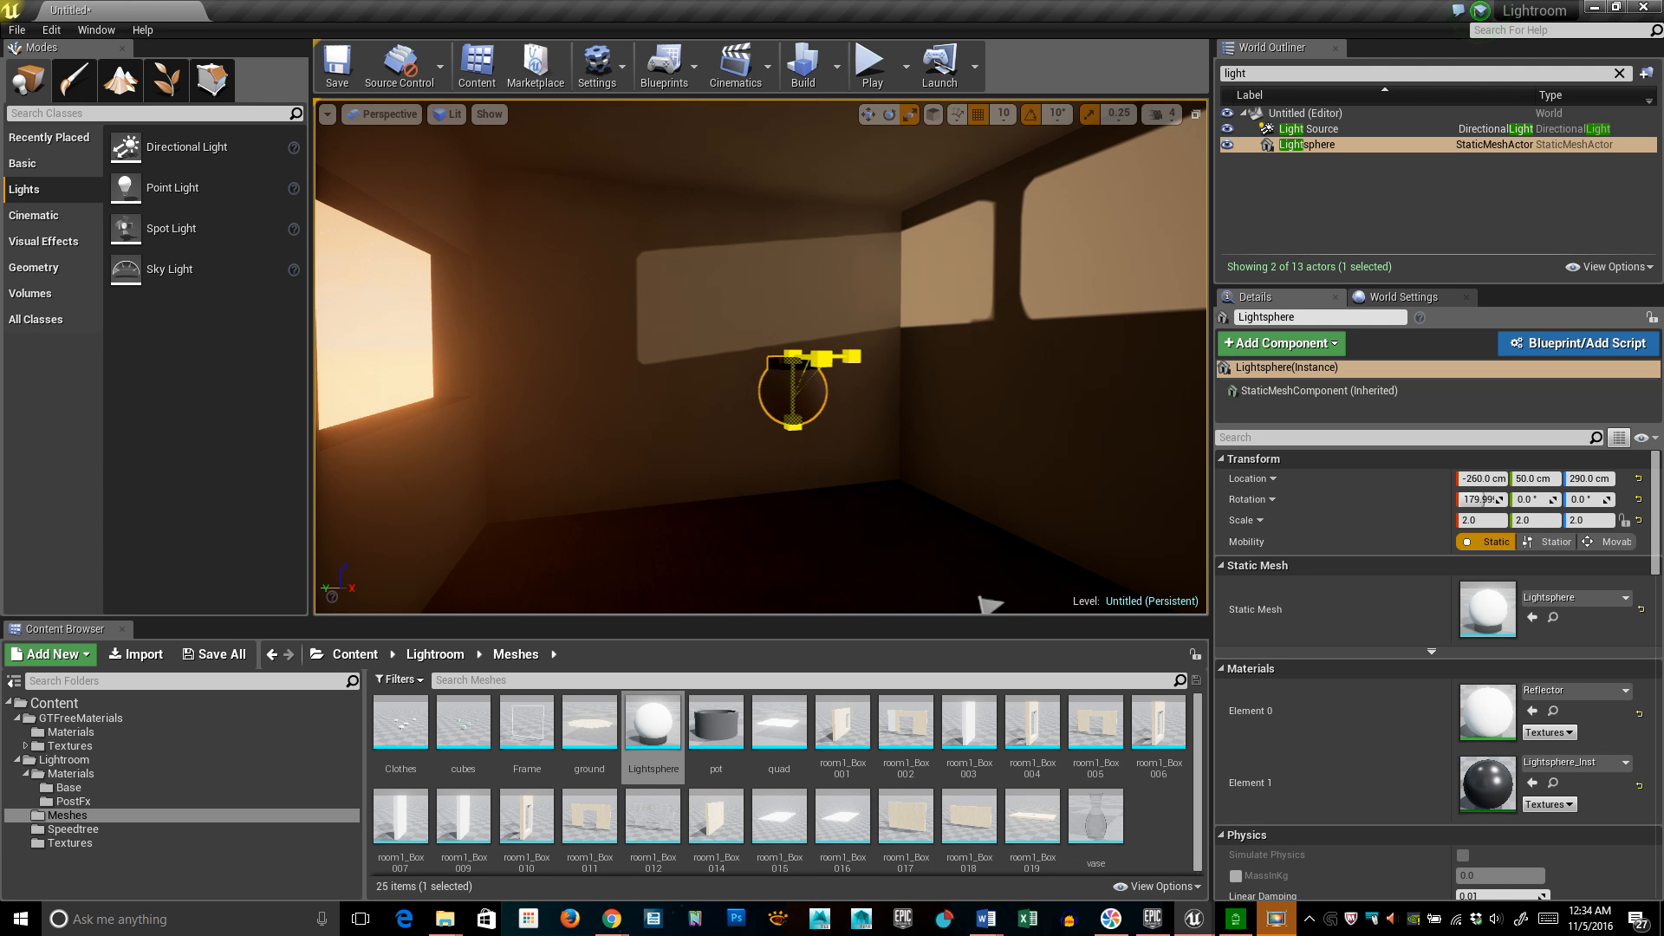
Raise the lightsphere to the ceiling at Z 580 cm and shift it along X to -140 cm.
{"action": "key", "text": "space"}
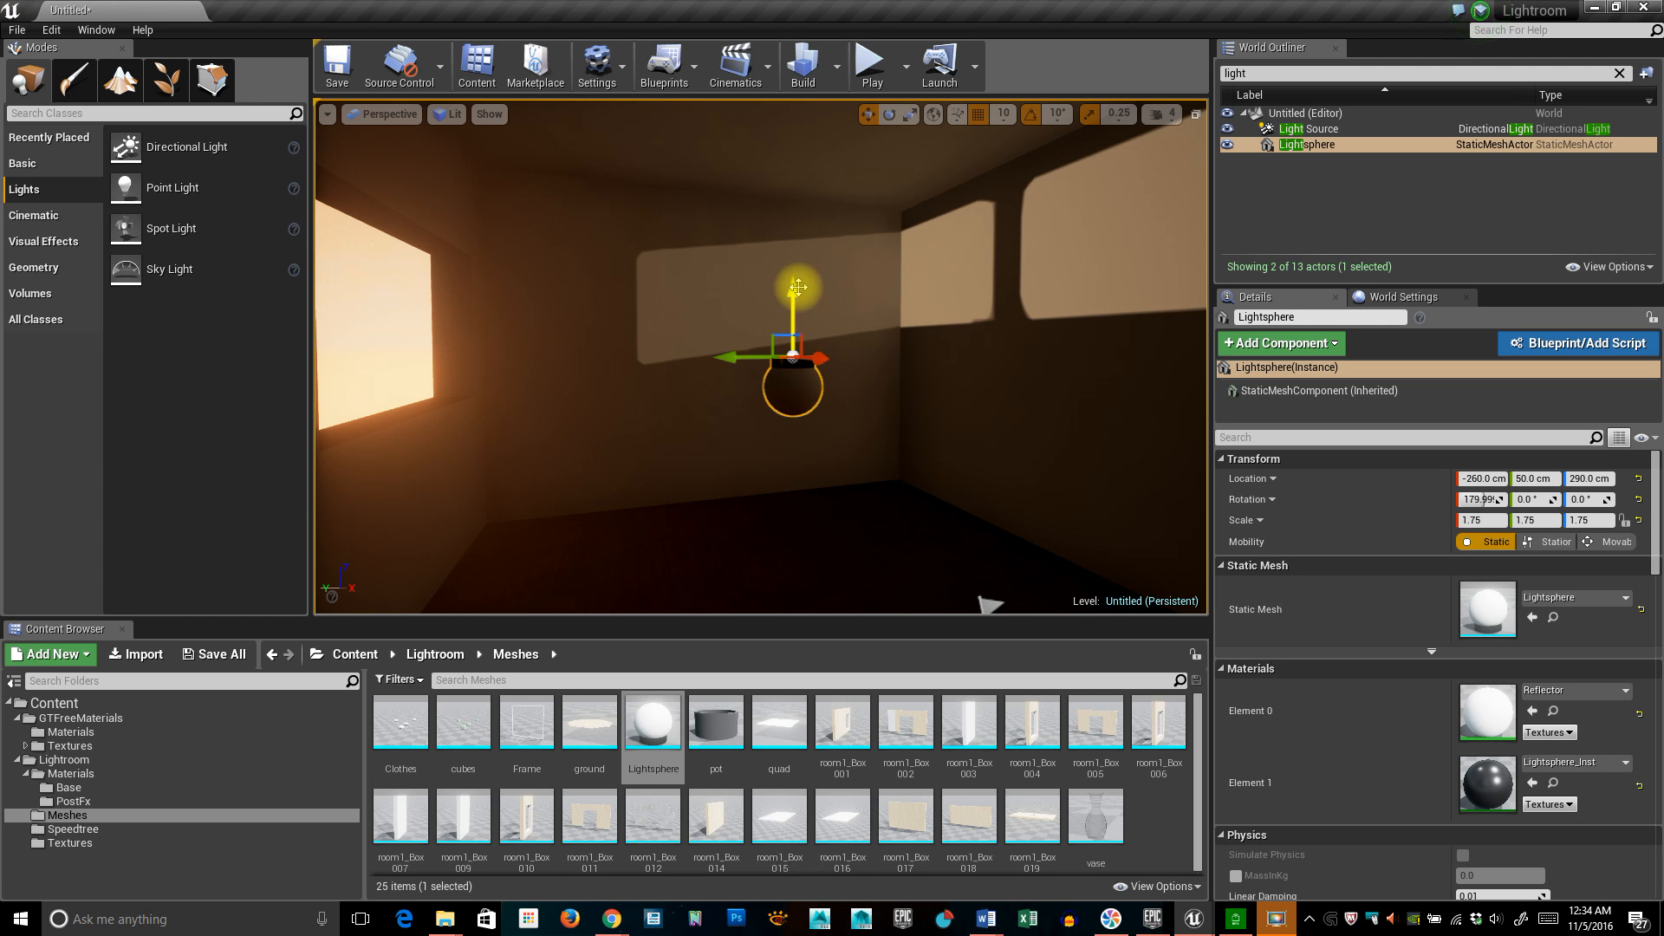
{"action": "left_click_drag", "start_coordinate": [793, 290], "coordinate": [793, 45]}
{"action": "right_click_drag", "start_coordinate": [855, 322], "coordinate": [896, 223]}
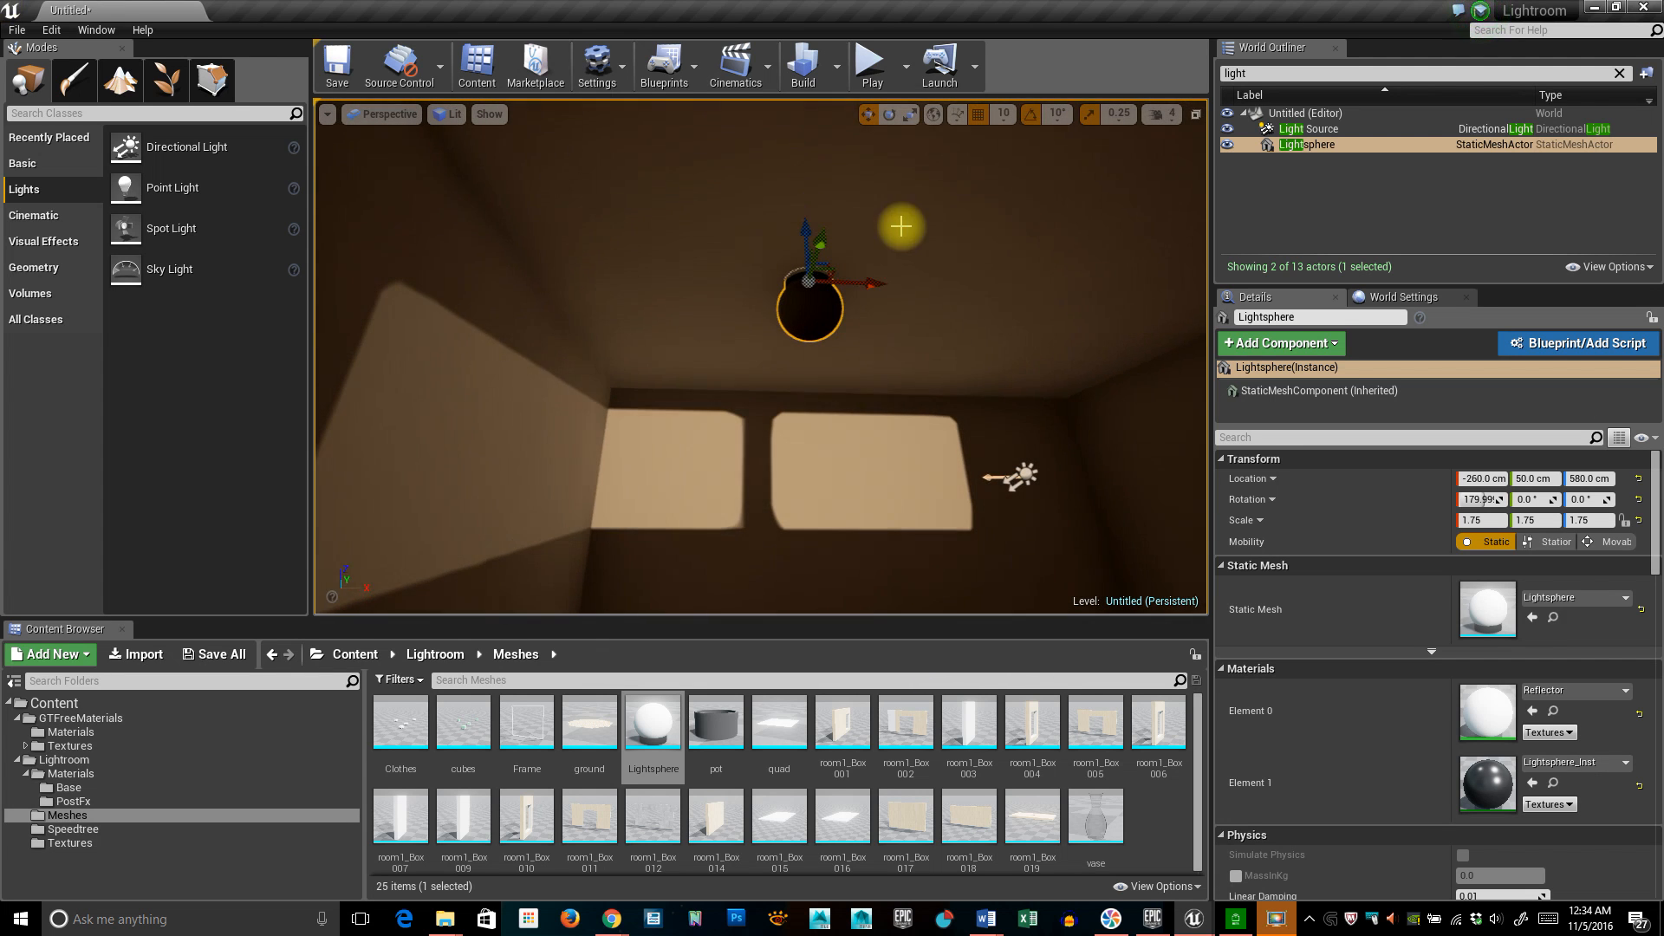
{"action": "left_click_drag", "start_coordinate": [880, 282], "coordinate": [1002, 287]}
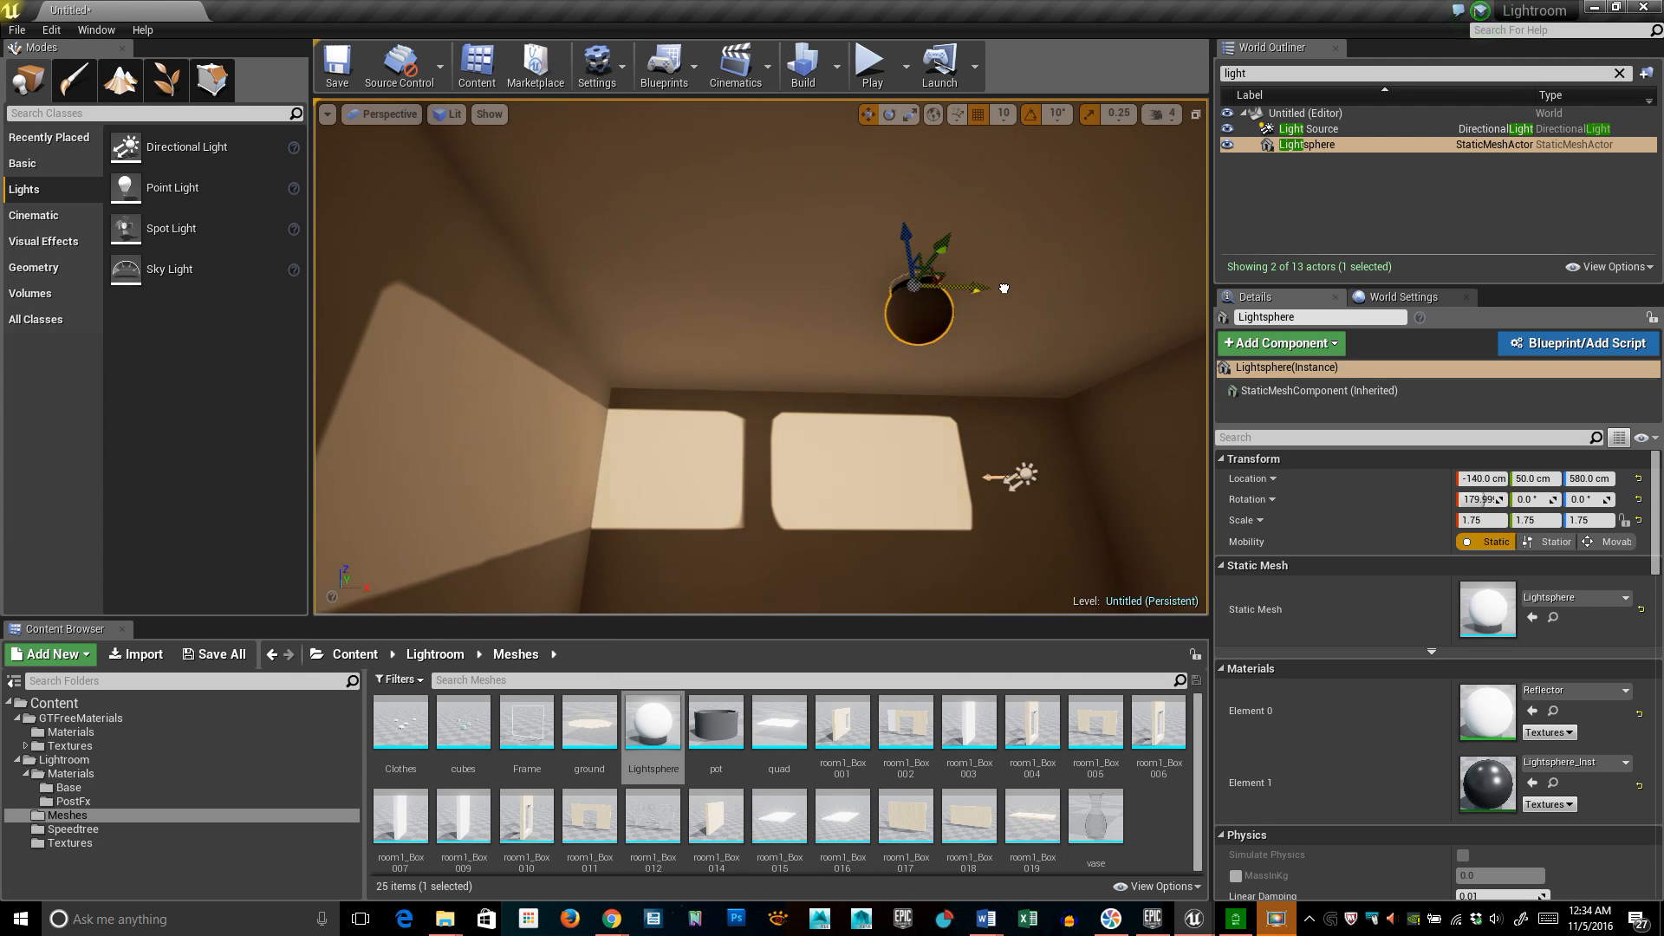
{"action": "right_click_drag", "start_coordinate": [1068, 384], "coordinate": [968, 464]}
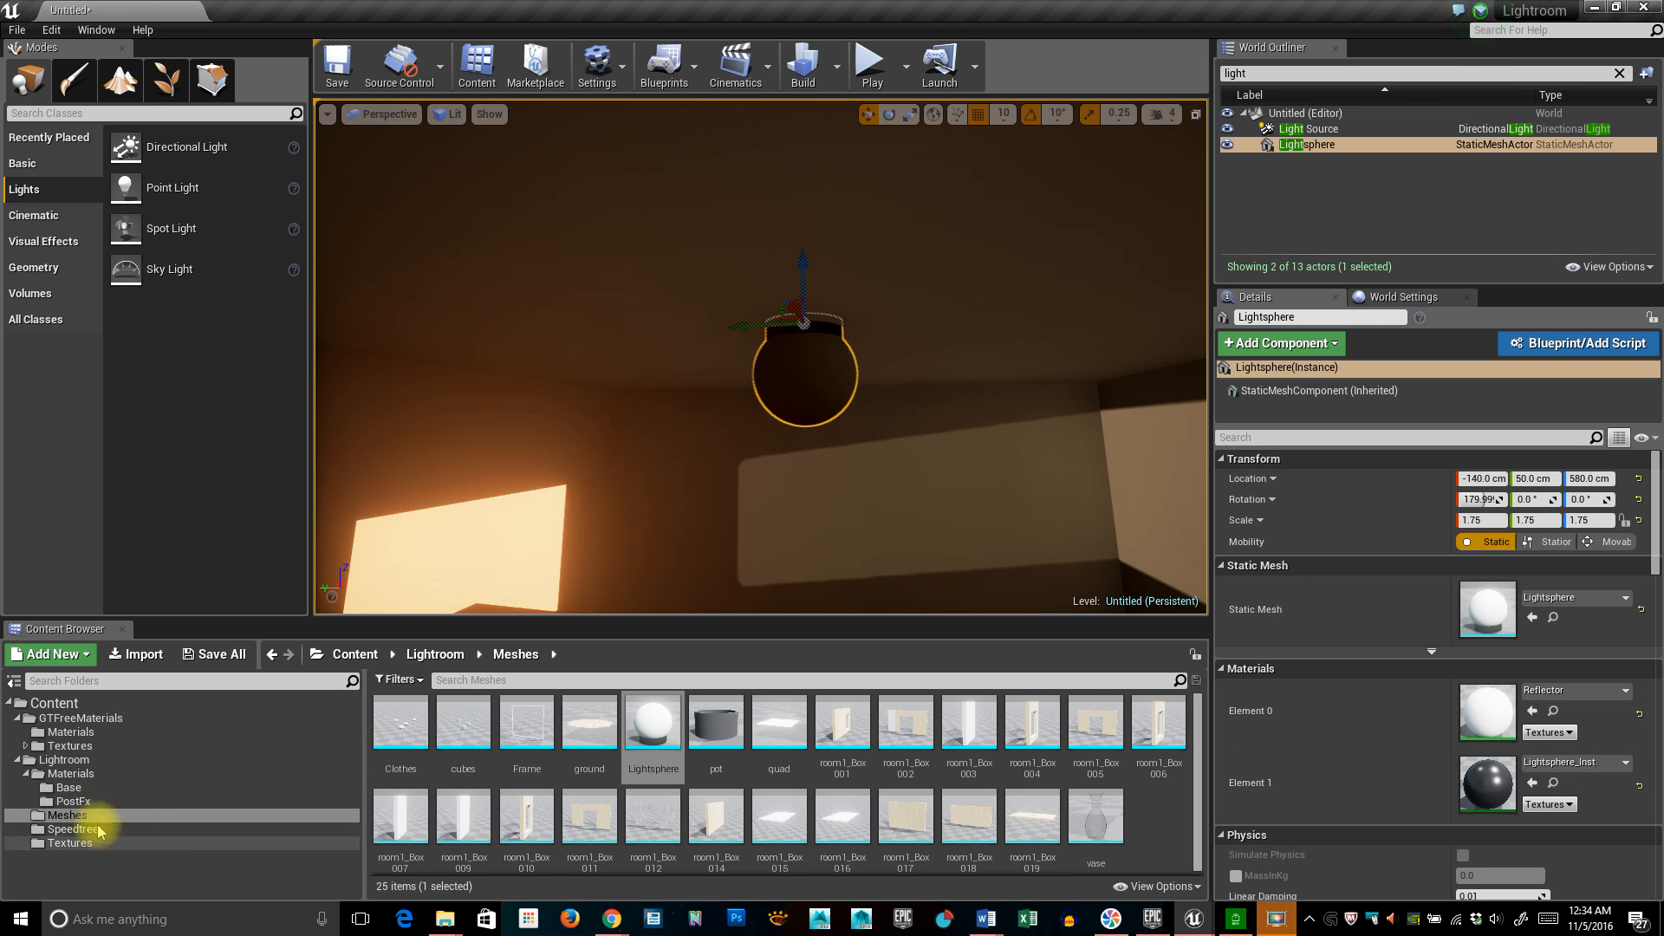
Look through the Lightroom Materials folder and its Base subfolder for existing materials suited to the lightsphere.
{"action": "left_click", "coordinate": [270, 776]}
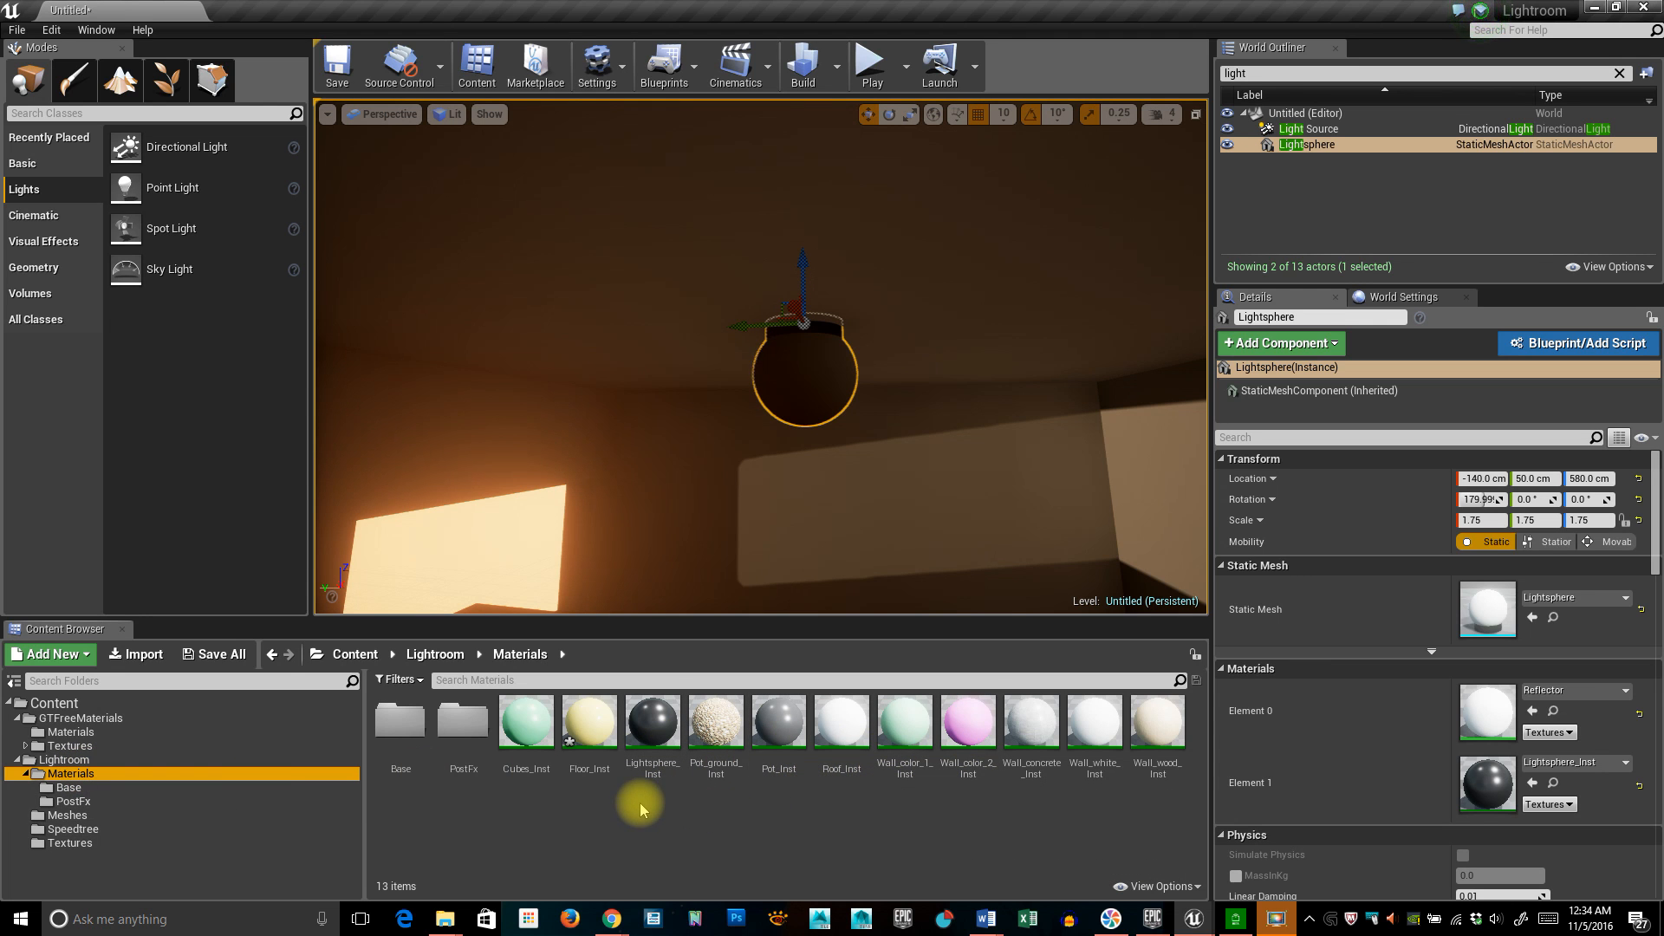
{"action": "left_click", "coordinate": [643, 733]}
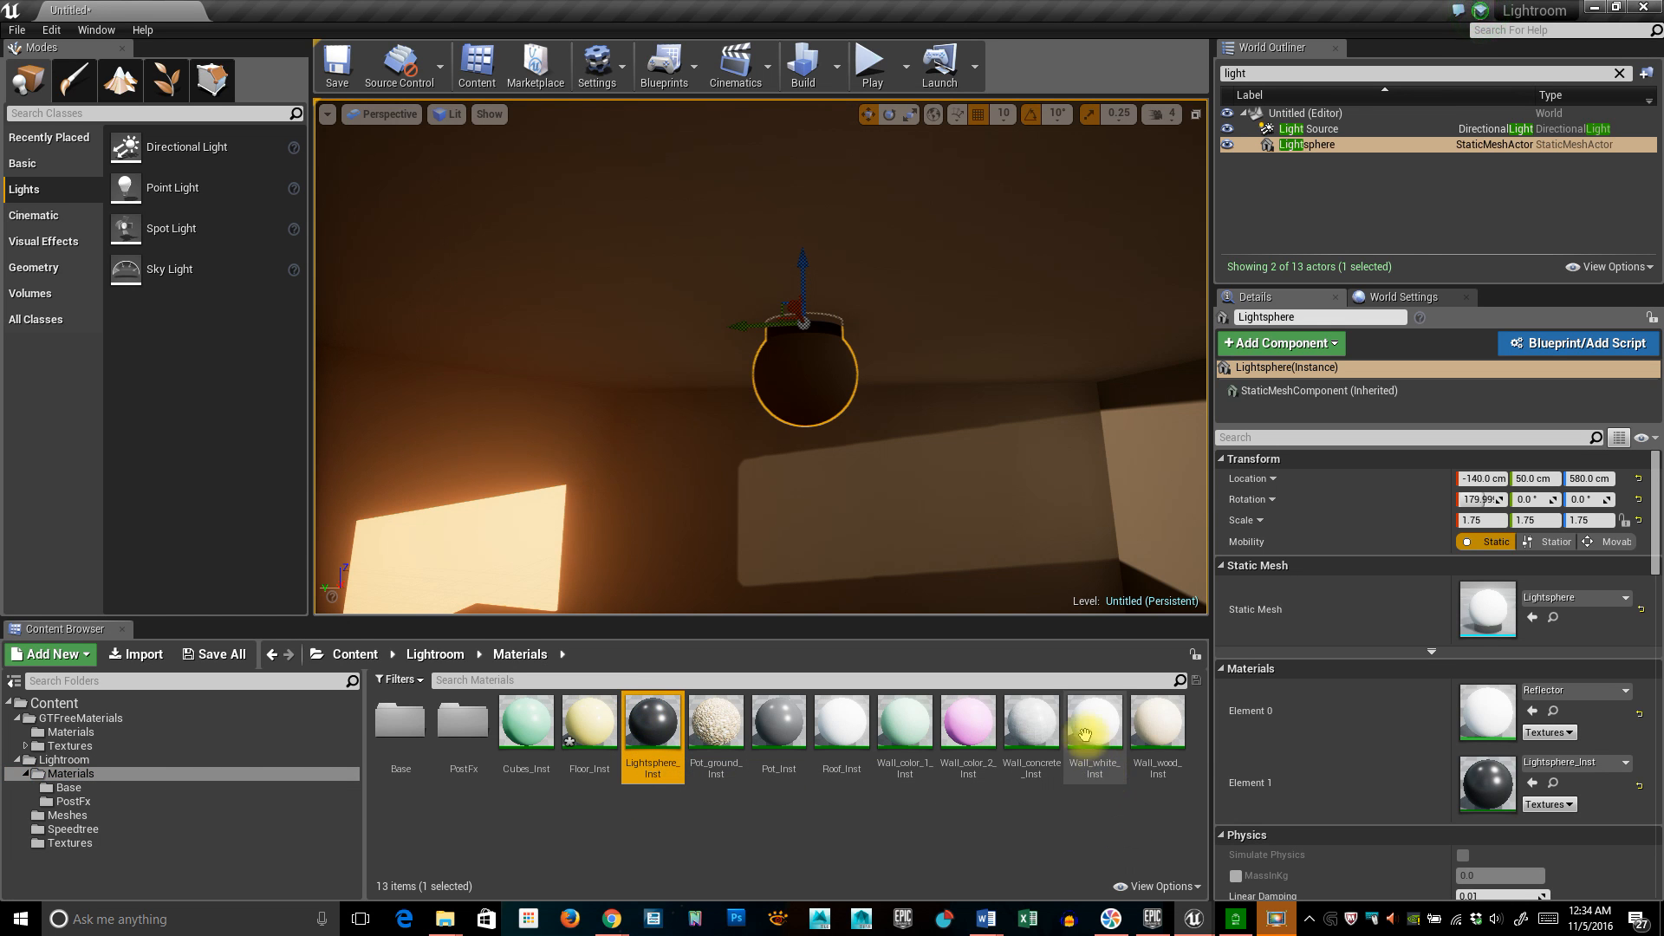
{"action": "left_click", "coordinate": [1090, 735]}
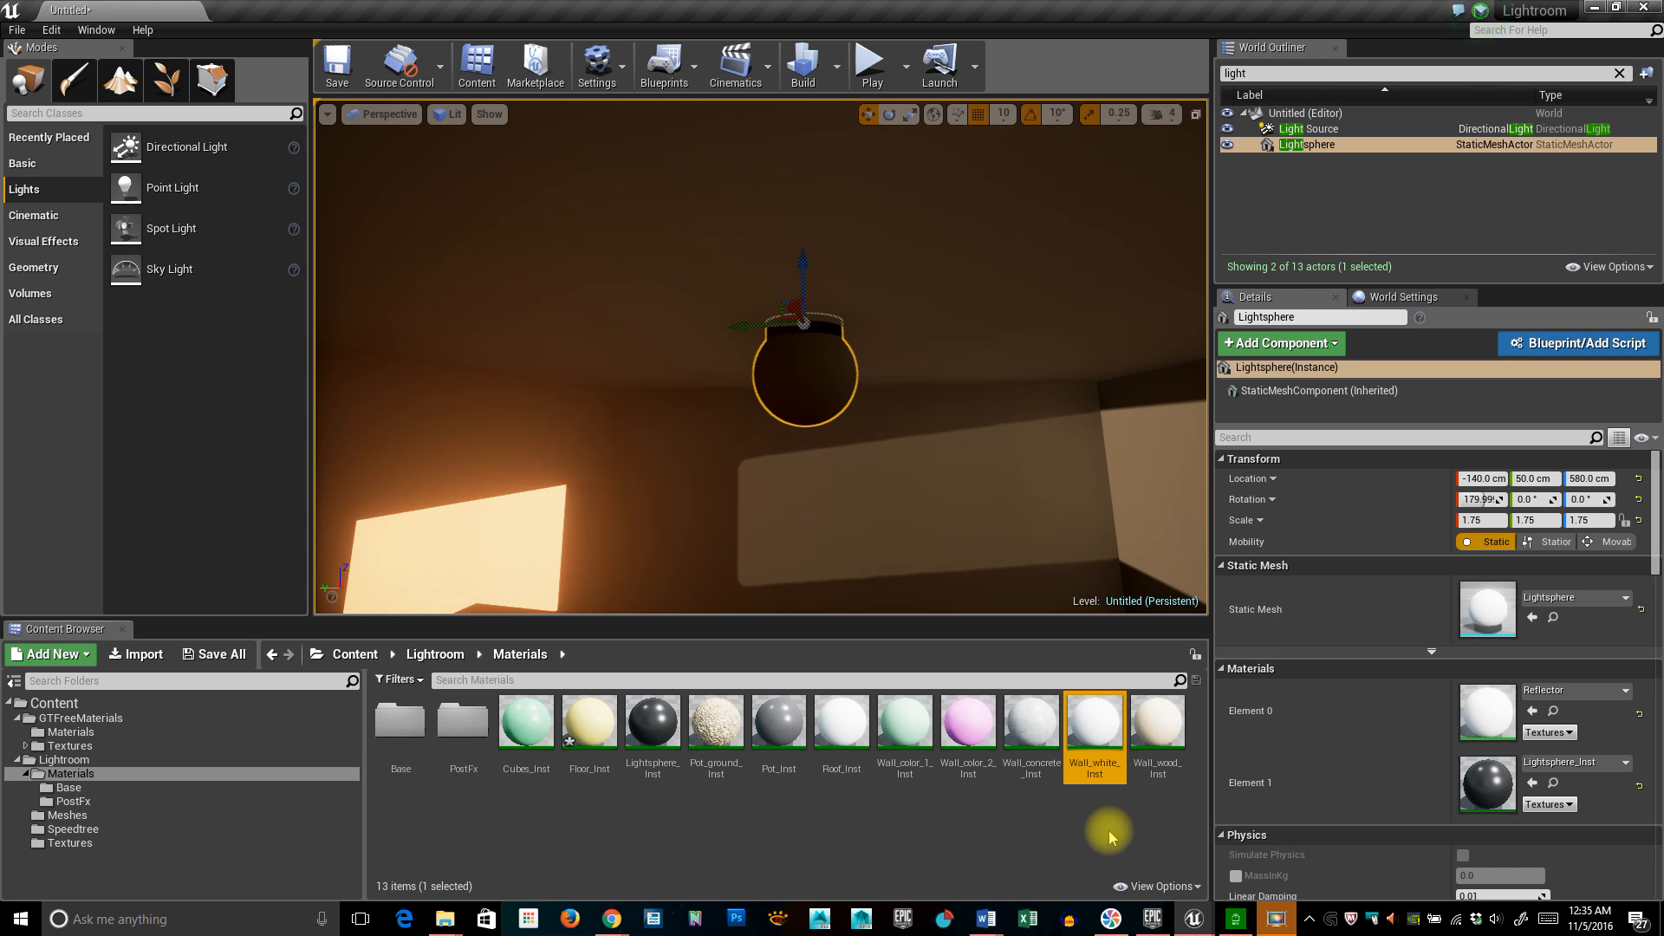
{"action": "double_click", "coordinate": [1500, 723]}
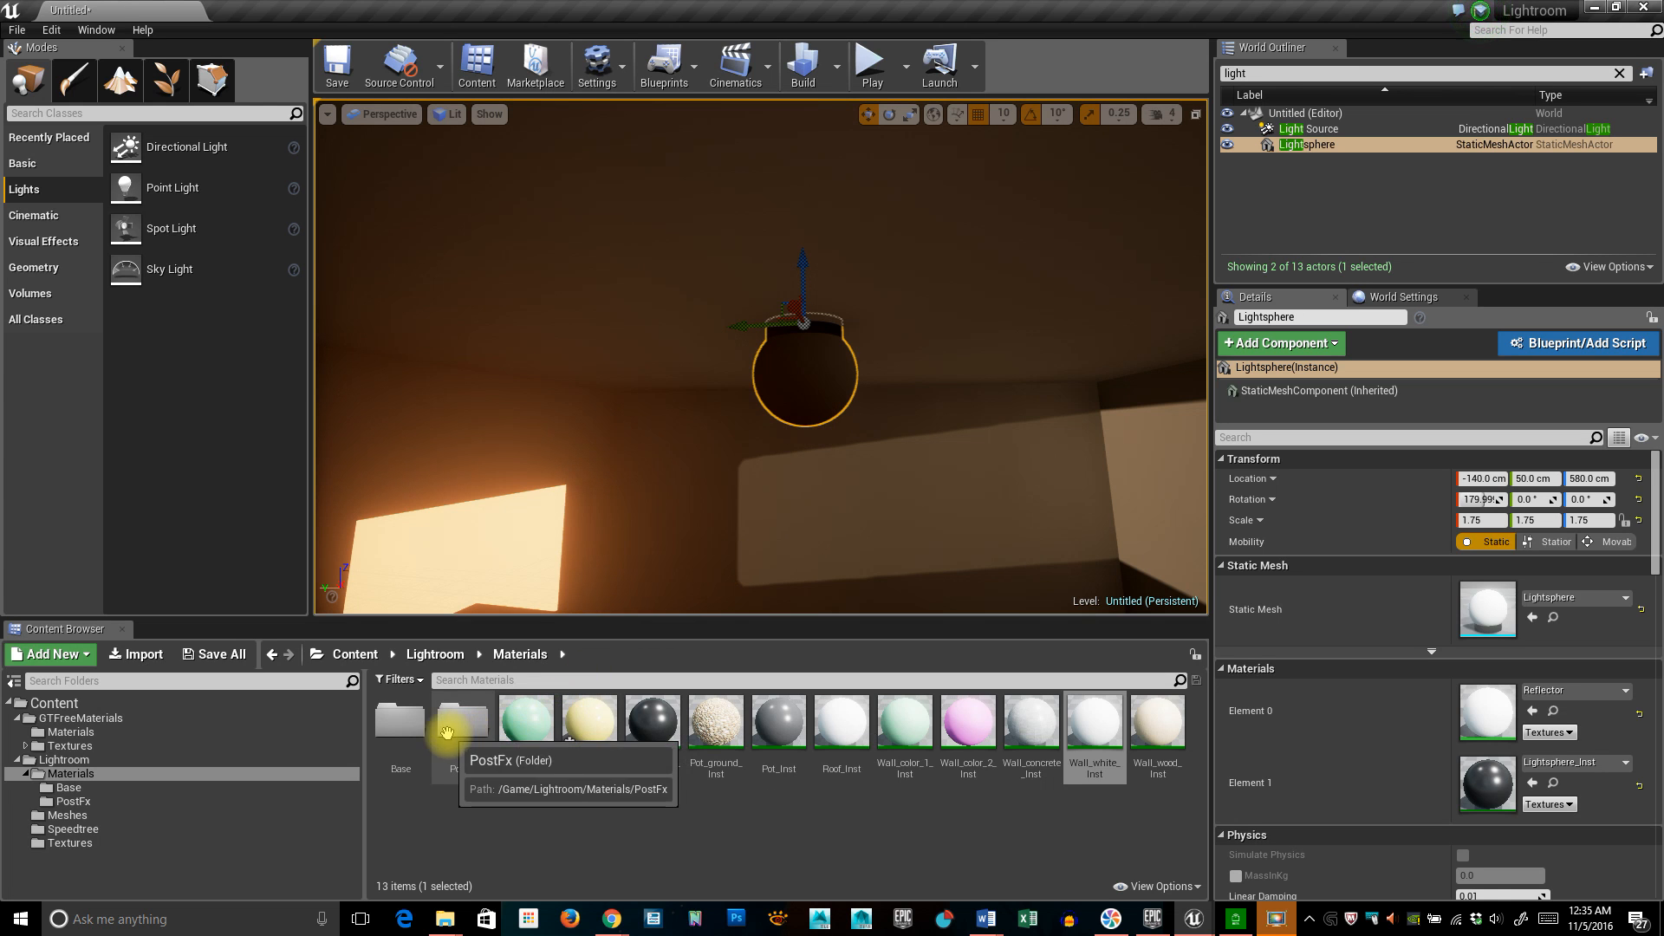
{"action": "double_click", "coordinate": [410, 735]}
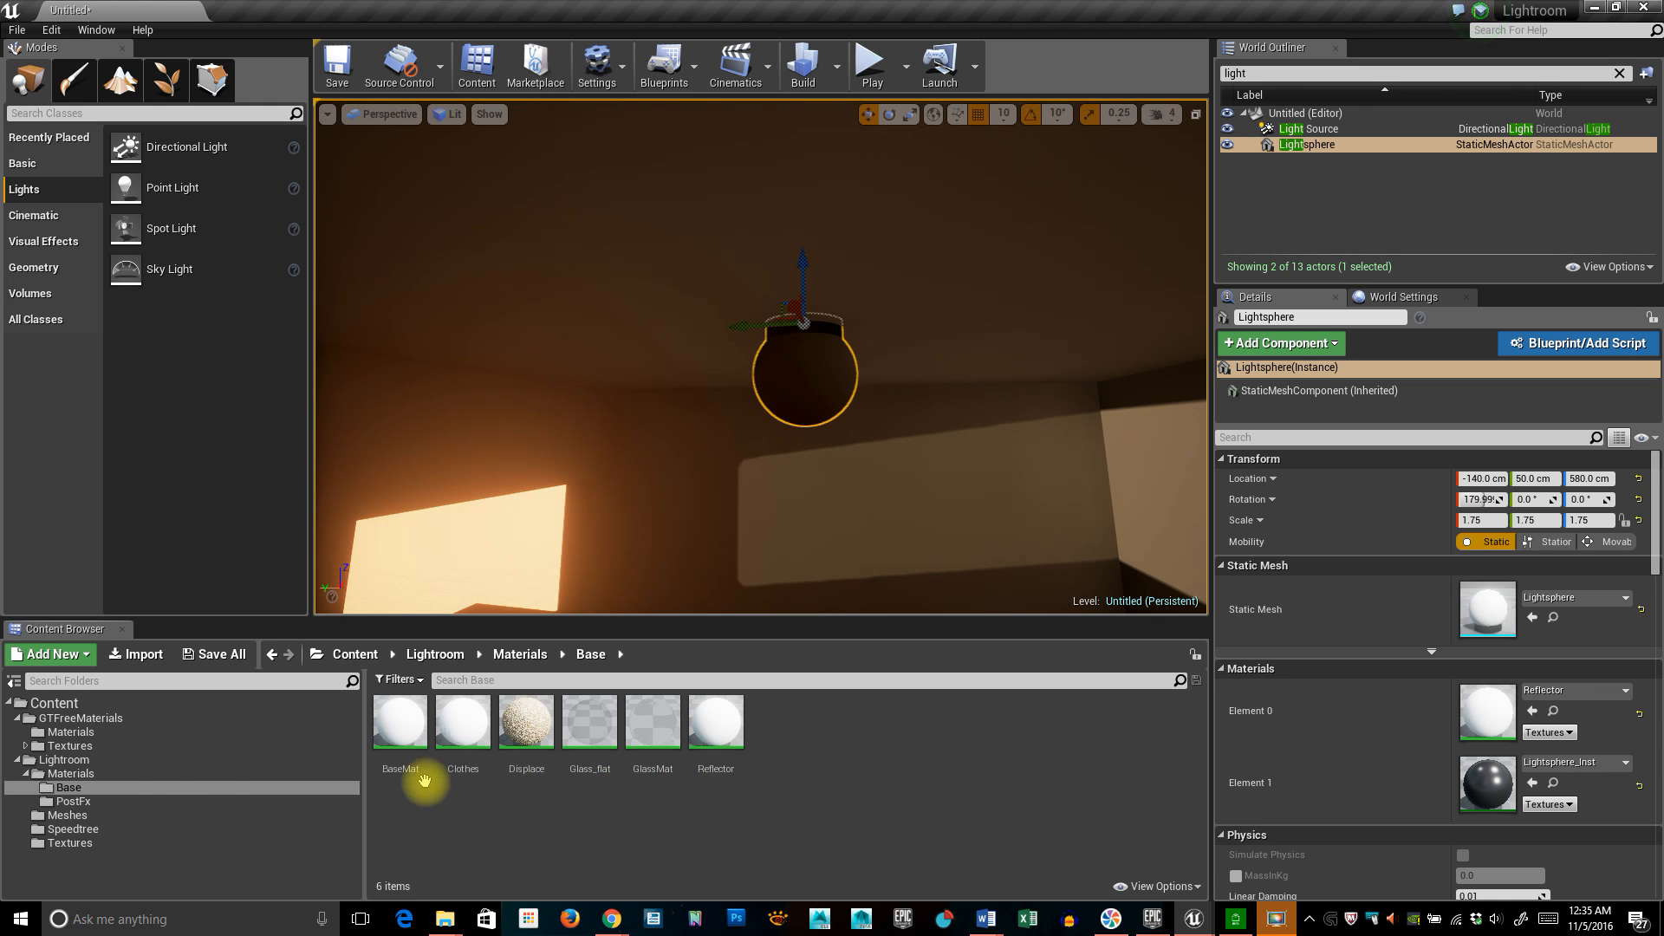
{"action": "left_click", "coordinate": [71, 801]}
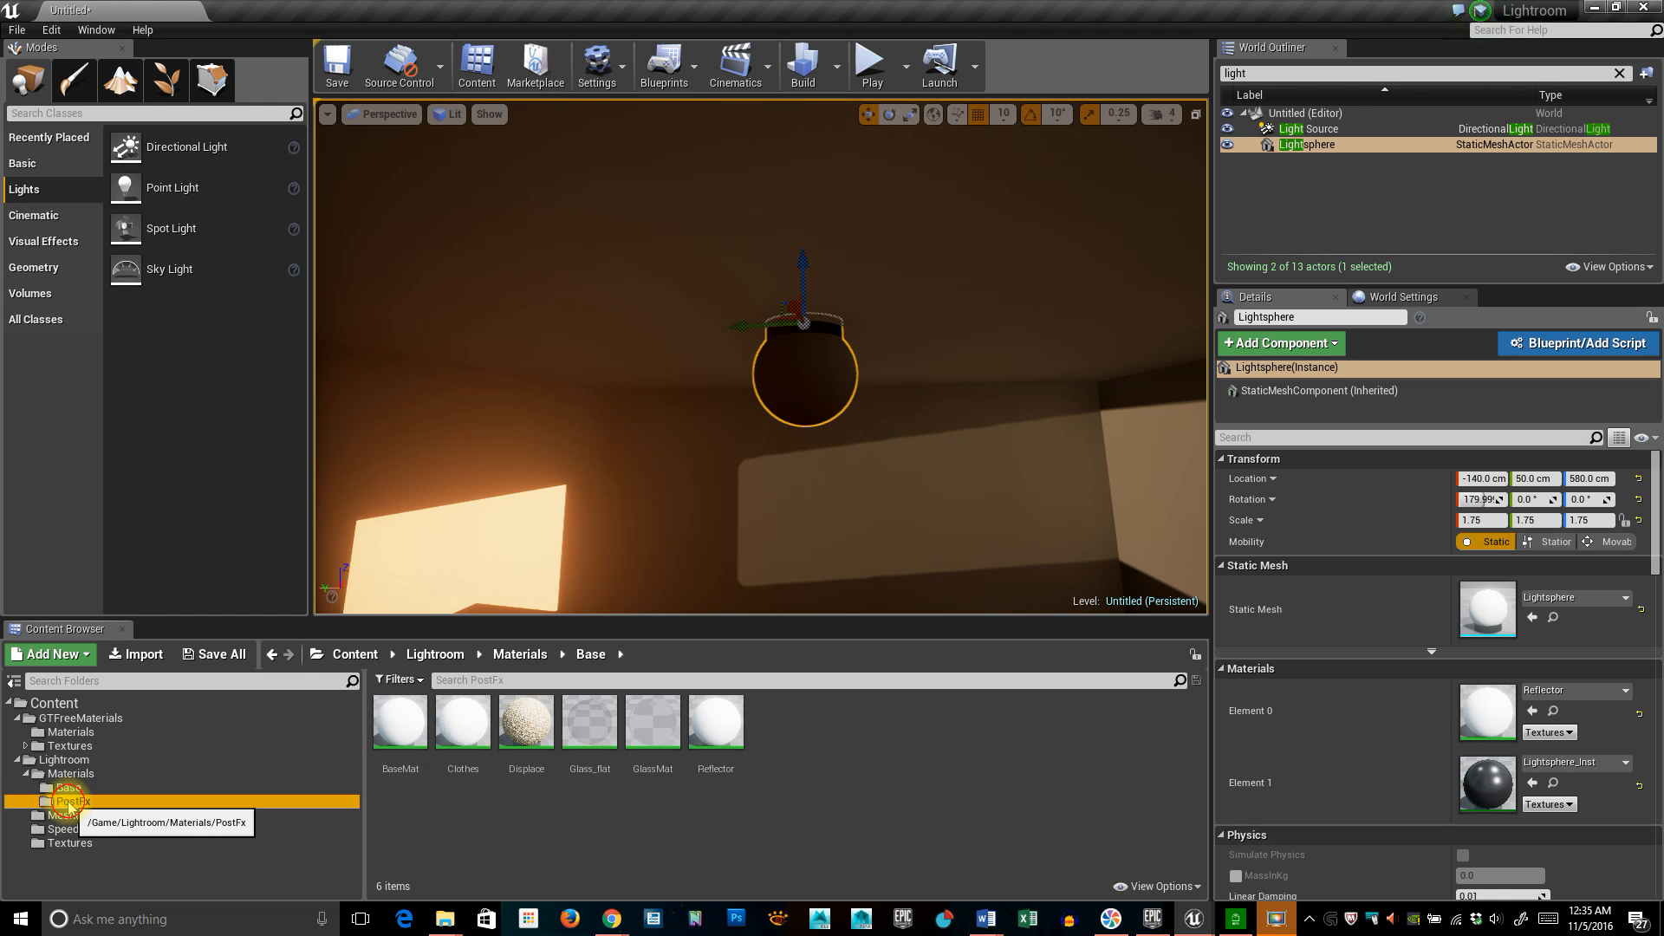
{"action": "left_click", "coordinate": [67, 787]}
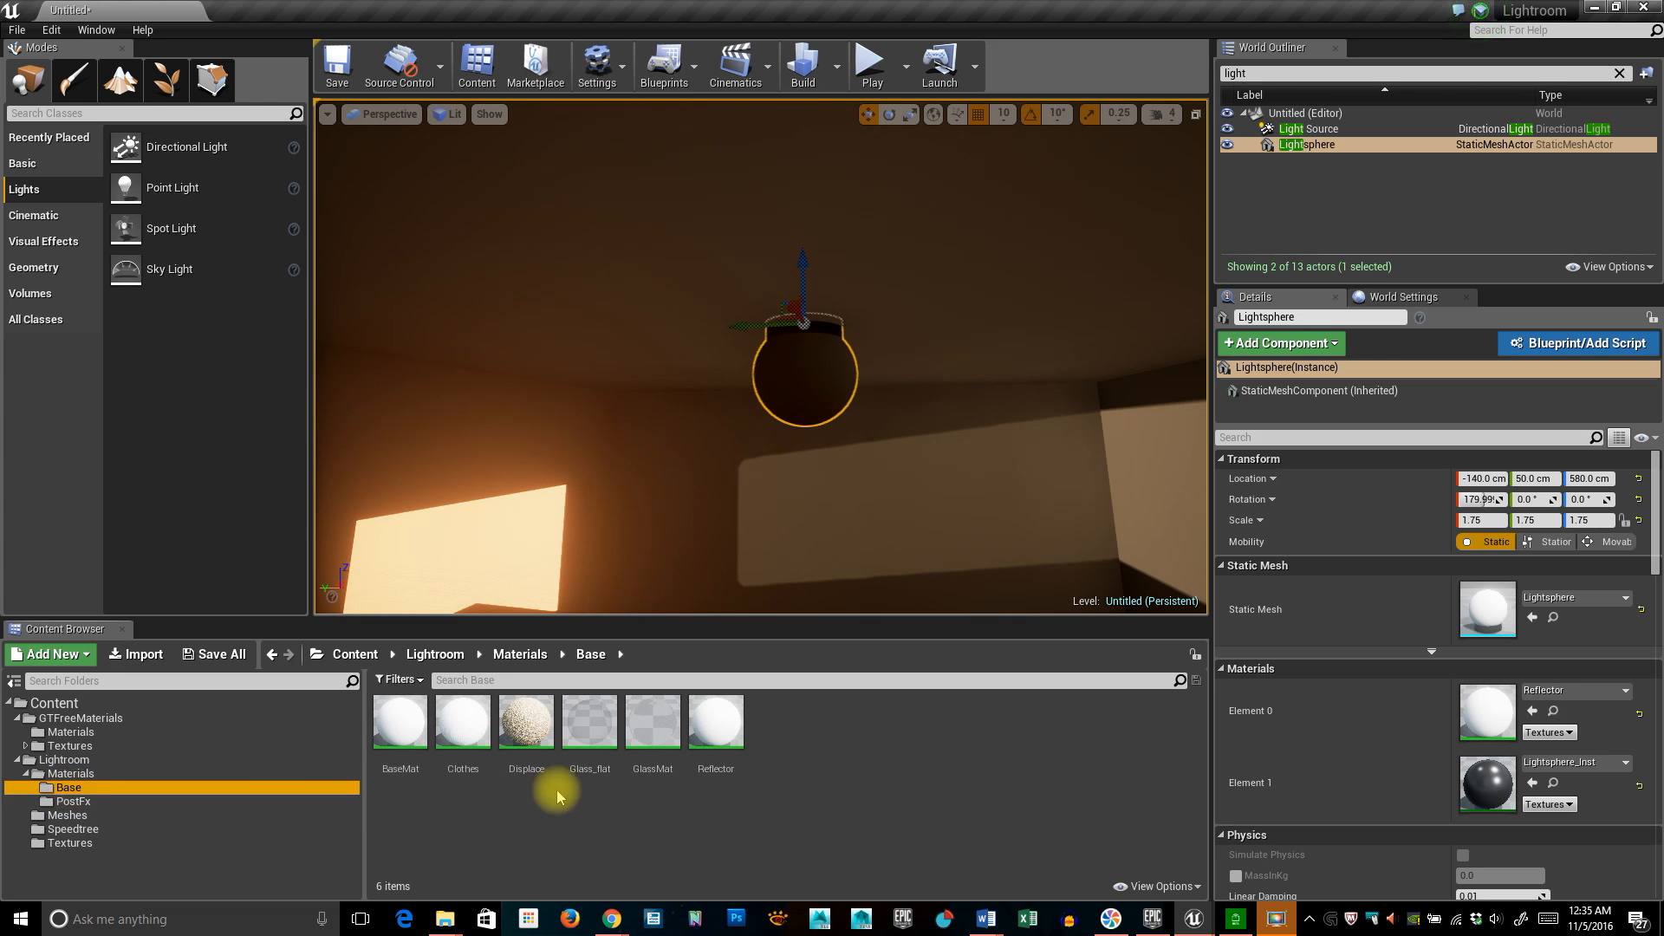
{"action": "left_click", "coordinate": [712, 726]}
Create a new material named Light in the Lightroom Materials folder.
{"action": "left_click", "coordinate": [78, 773]}
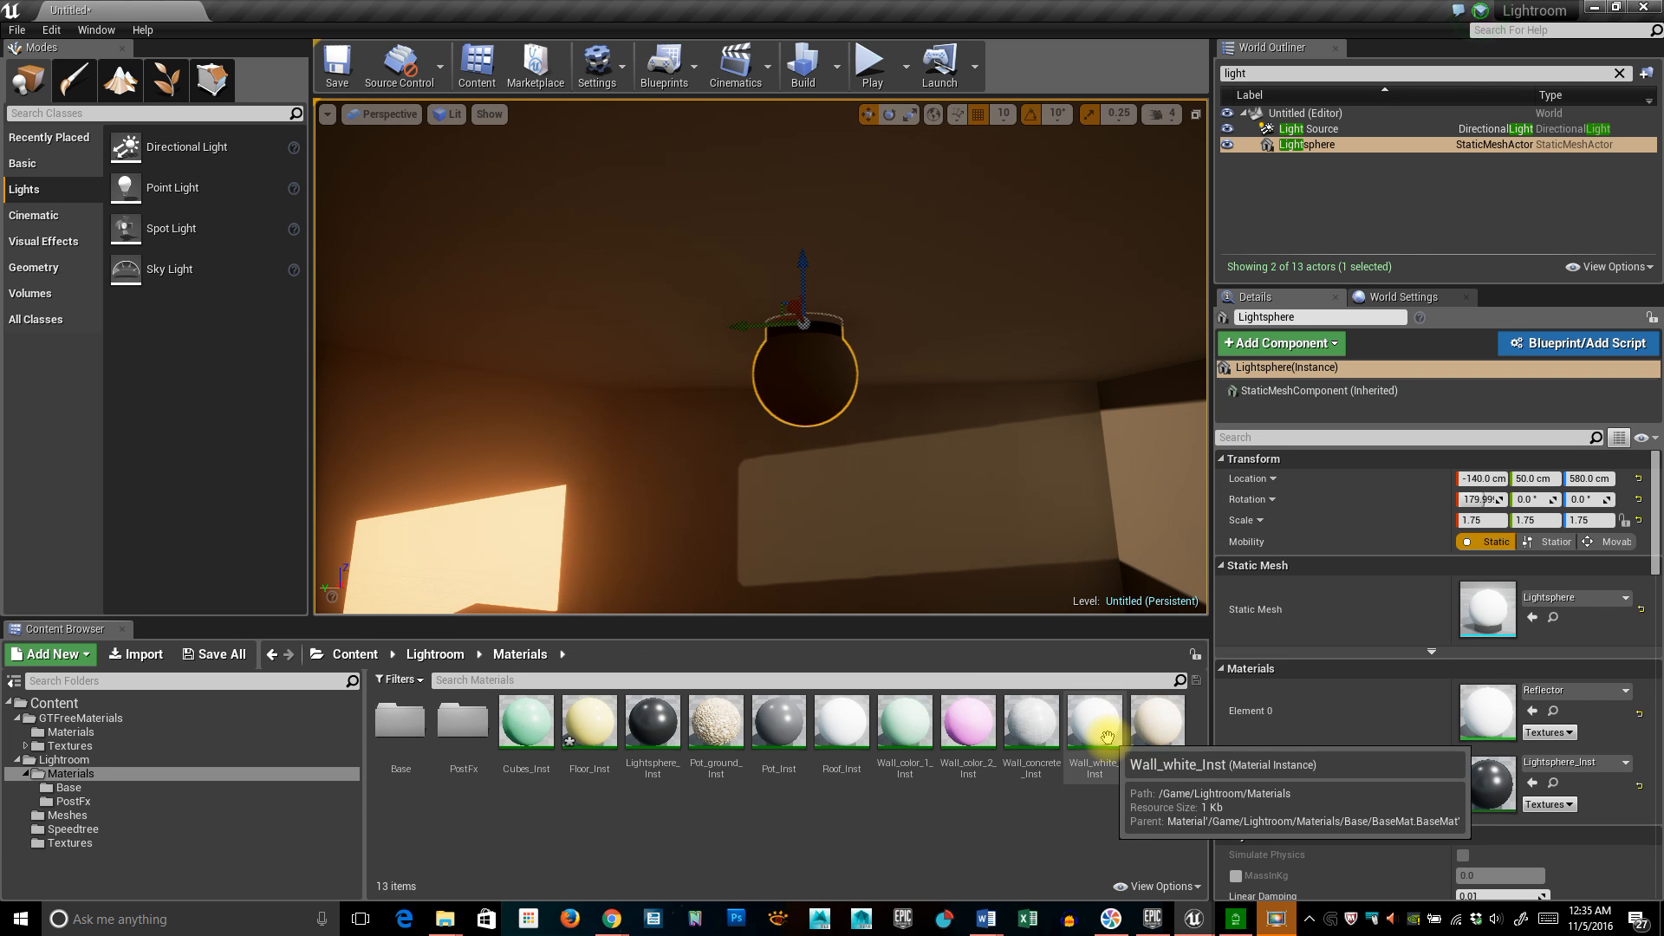
{"action": "right_click", "coordinate": [791, 825]}
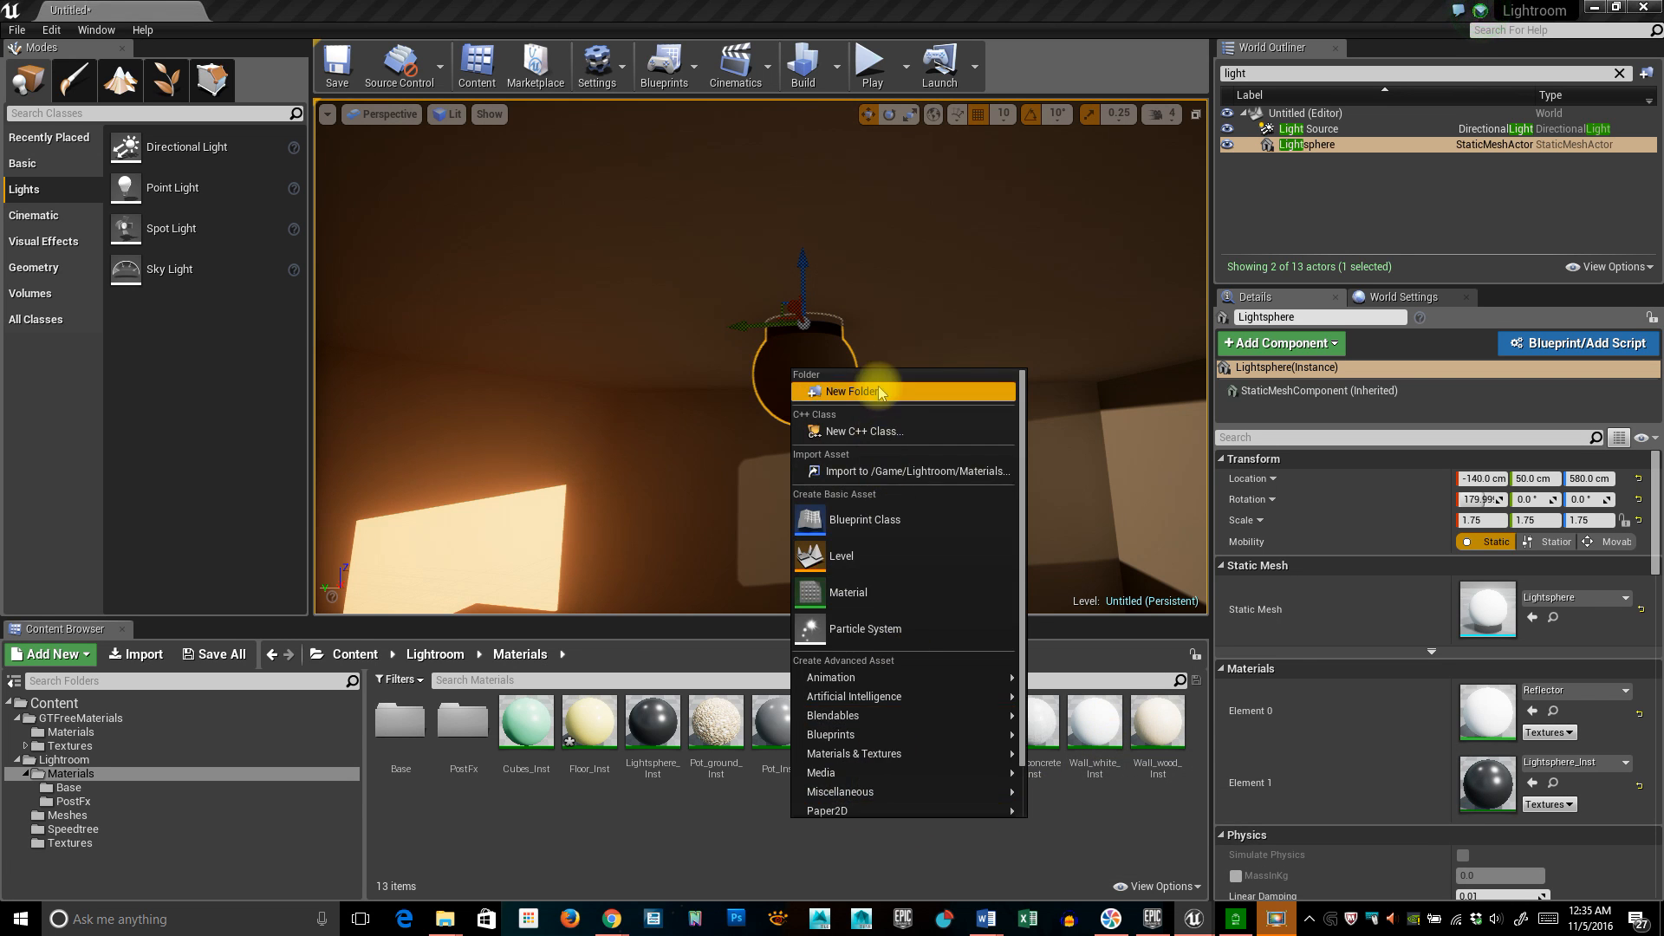
{"action": "left_click", "coordinate": [893, 591]}
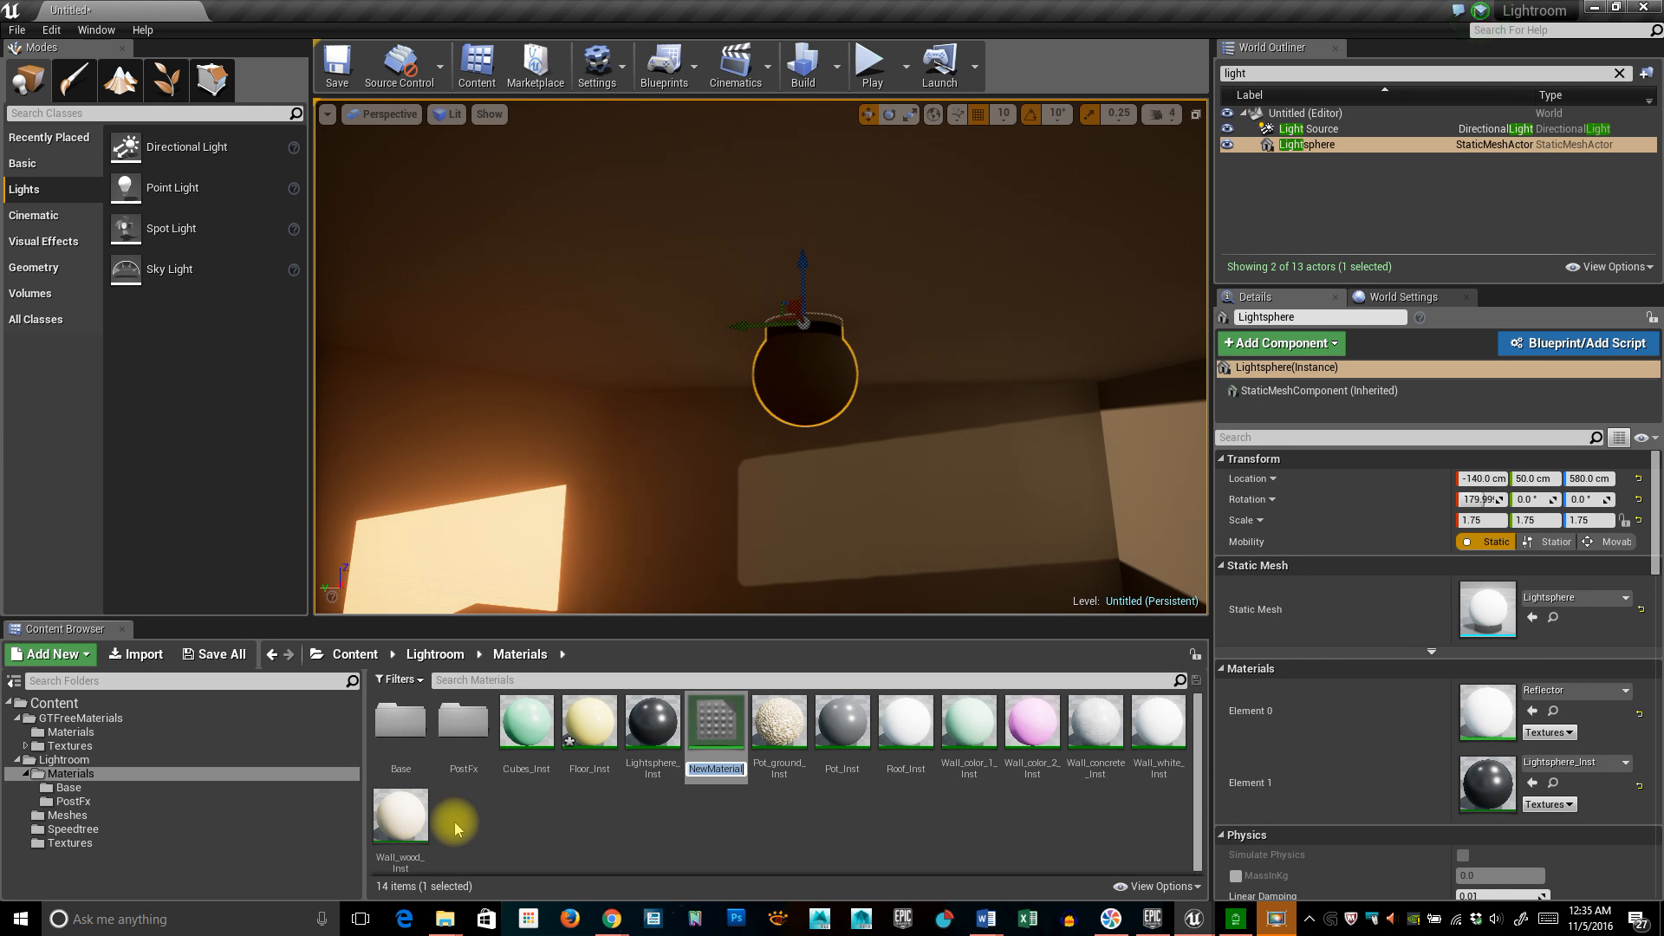
{"action": "type", "text": "L"}
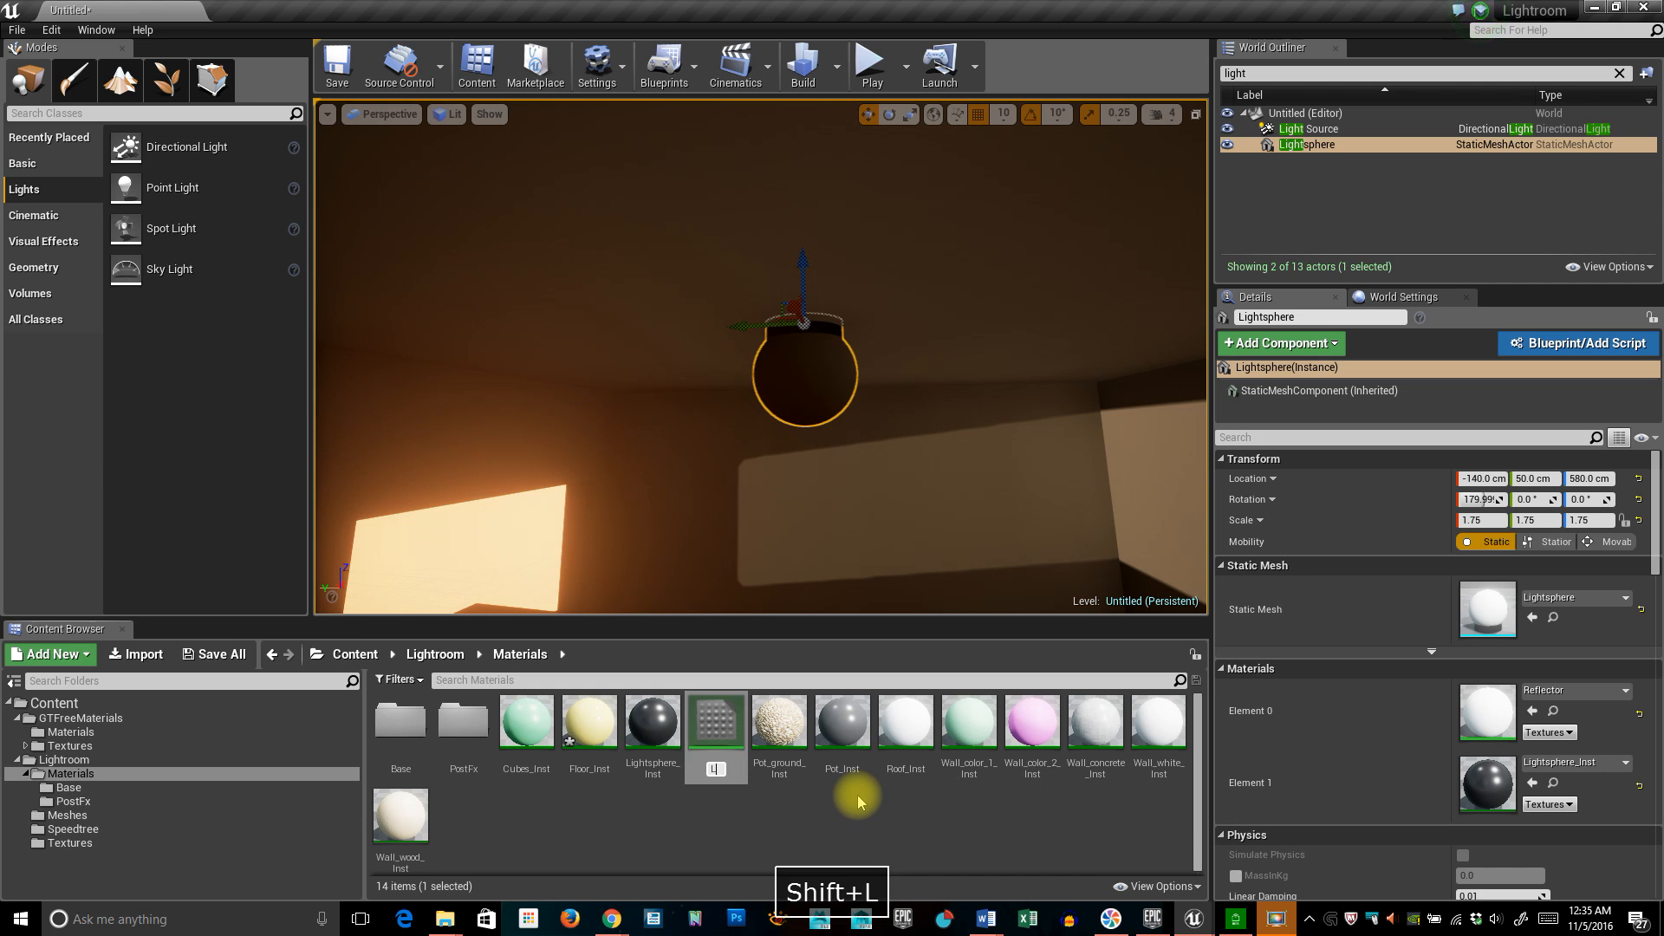
{"action": "type", "text": "ightMaterial"}
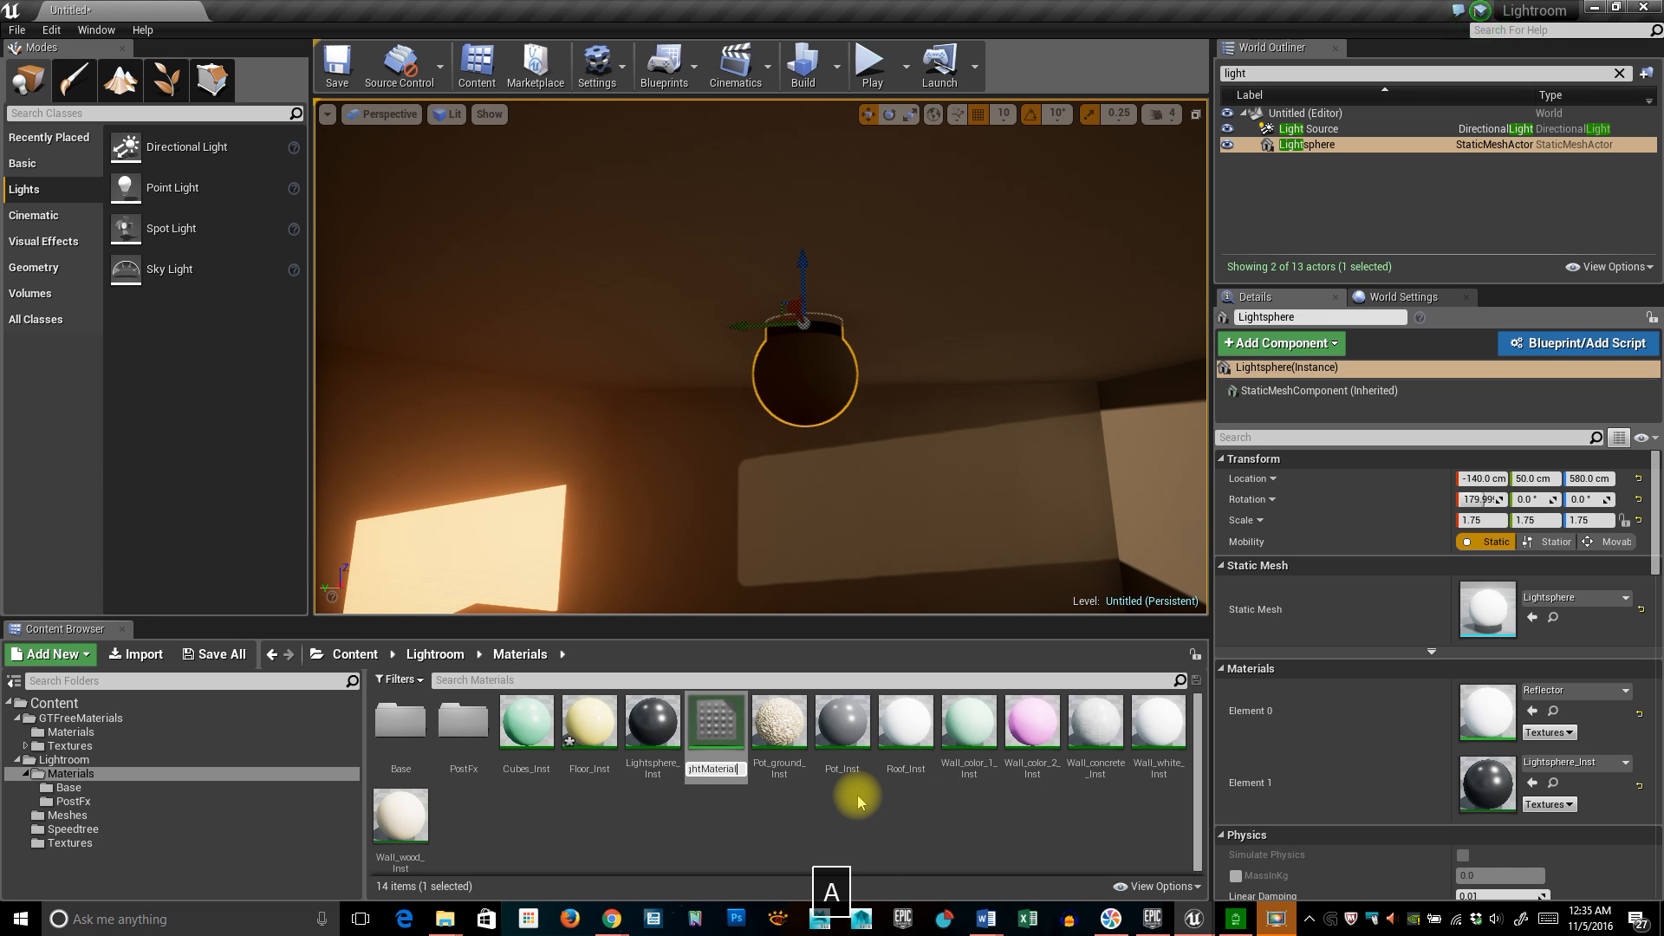
{"action": "key", "text": "BackSpace"}
{"action": "key", "text": "BackSpace"}
{"action": "key", "text": "BackSpace"}
{"action": "key", "text": "BackSpace"}
{"action": "key", "text": "BackSpace"}
{"action": "key", "text": "BackSpace"}
{"action": "key", "text": "BackSpace"}
{"action": "key", "text": "BackSpace"}
{"action": "key", "text": "BackSpace"}
{"action": "key", "text": "BackSpace"}
{"action": "key", "text": "BackSpace"}
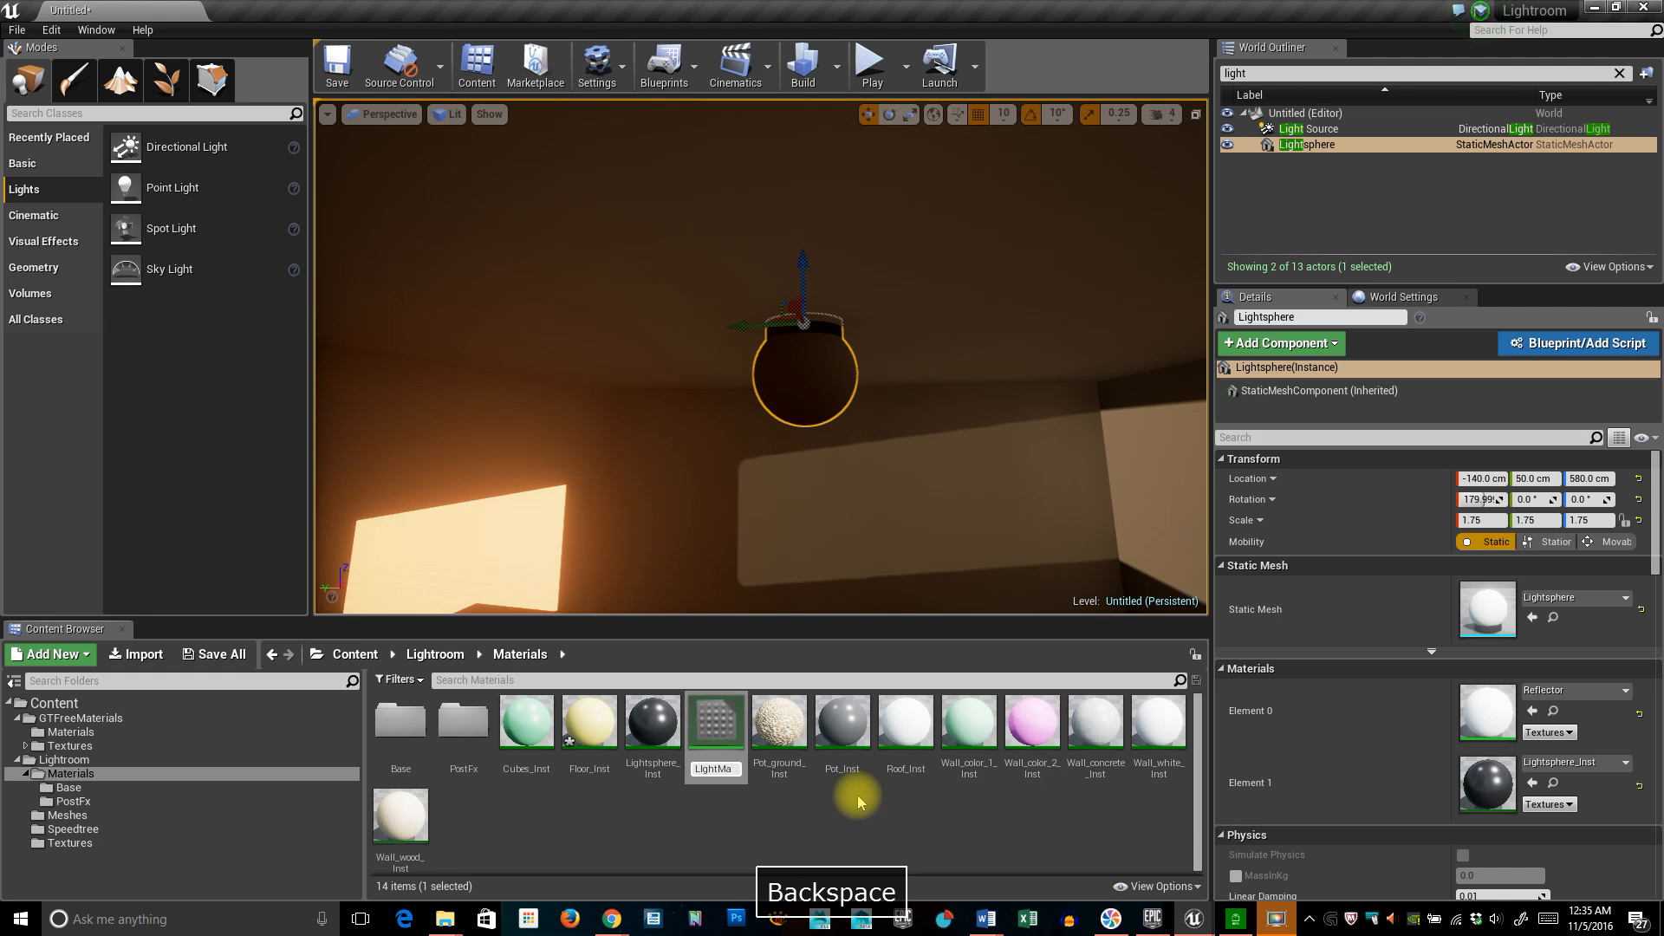
{"action": "type", "text": "Light"}
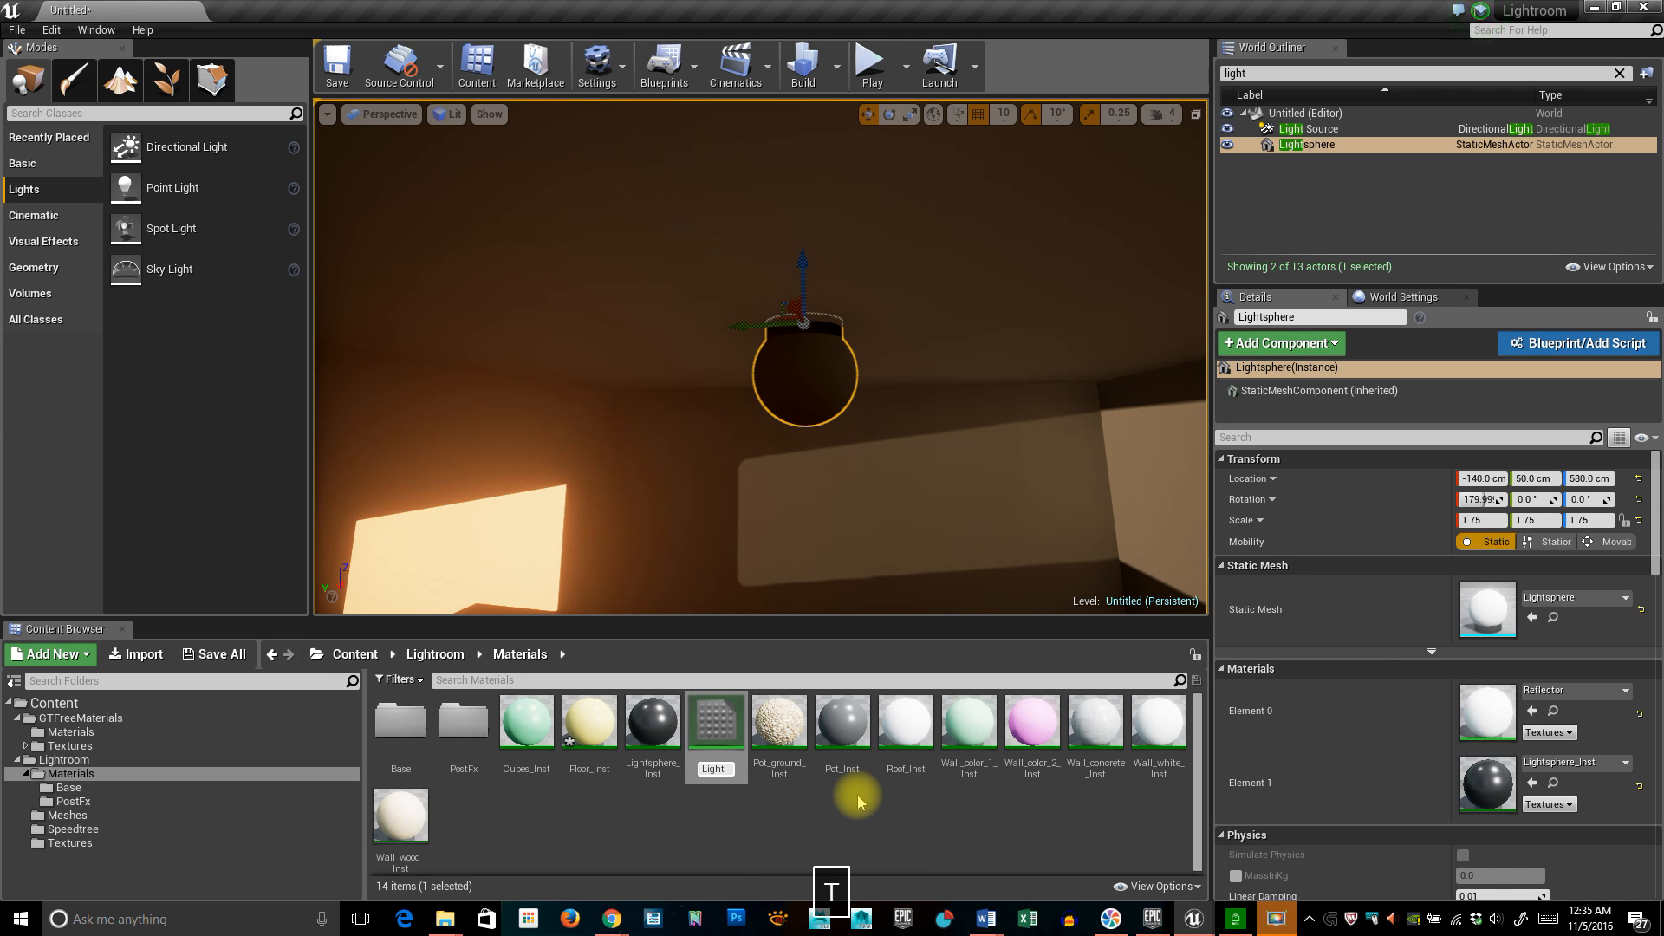
{"action": "key", "text": "Return"}
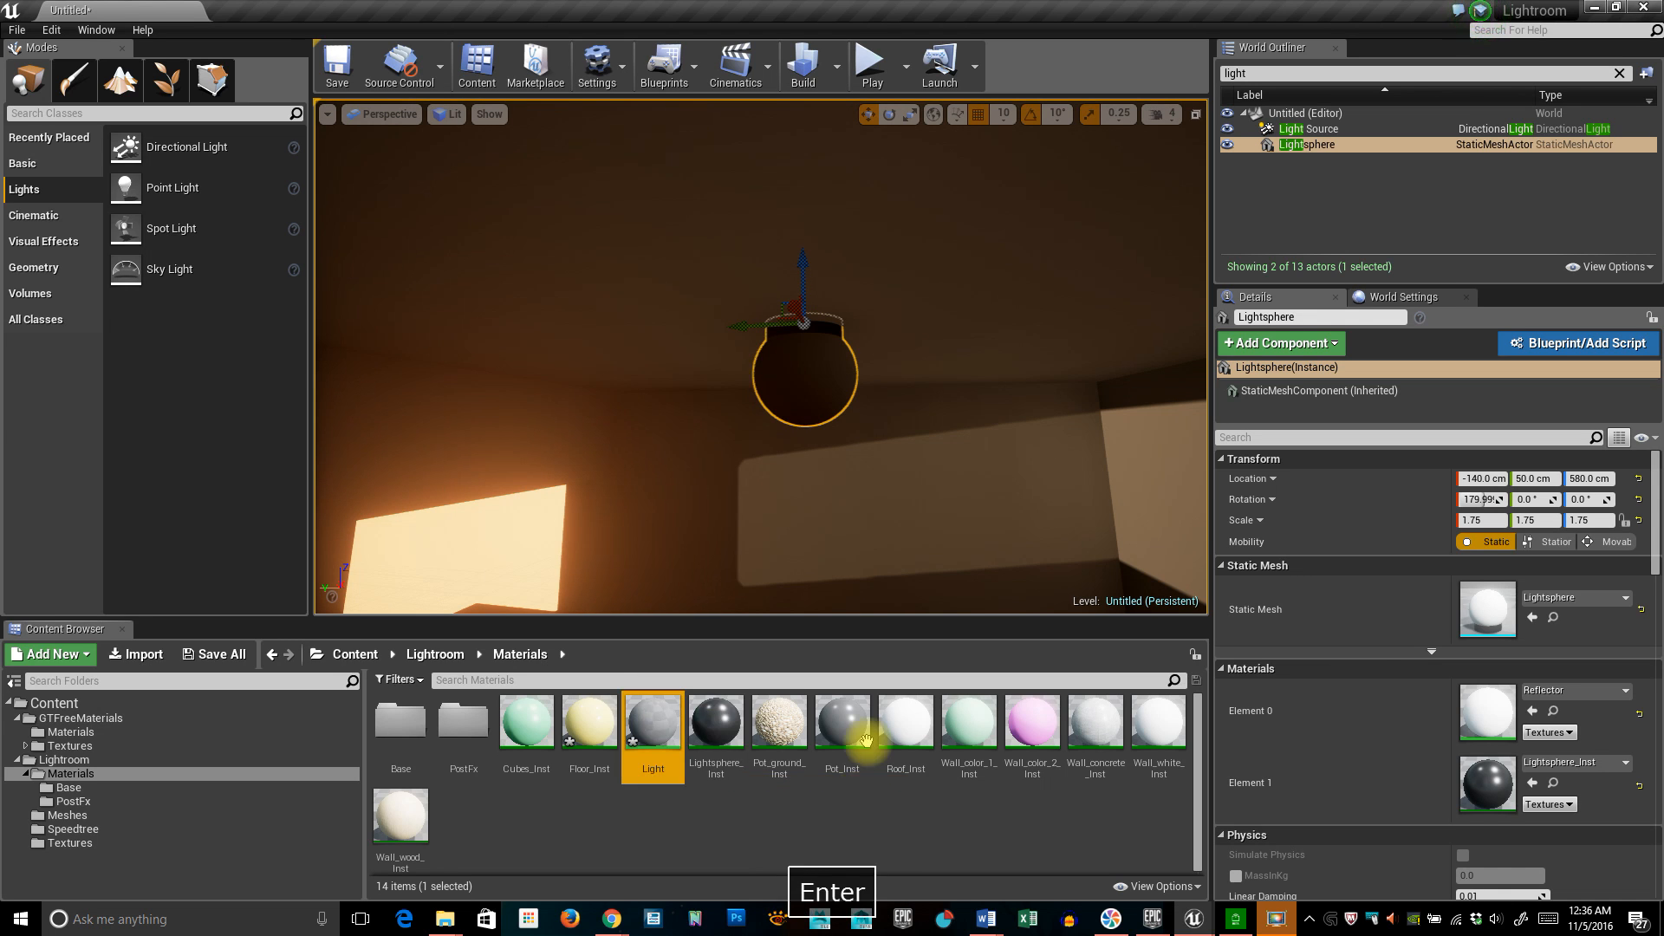
Open the Light material for editing and set its shading model to Unlit.
{"action": "double_click", "coordinate": [653, 726]}
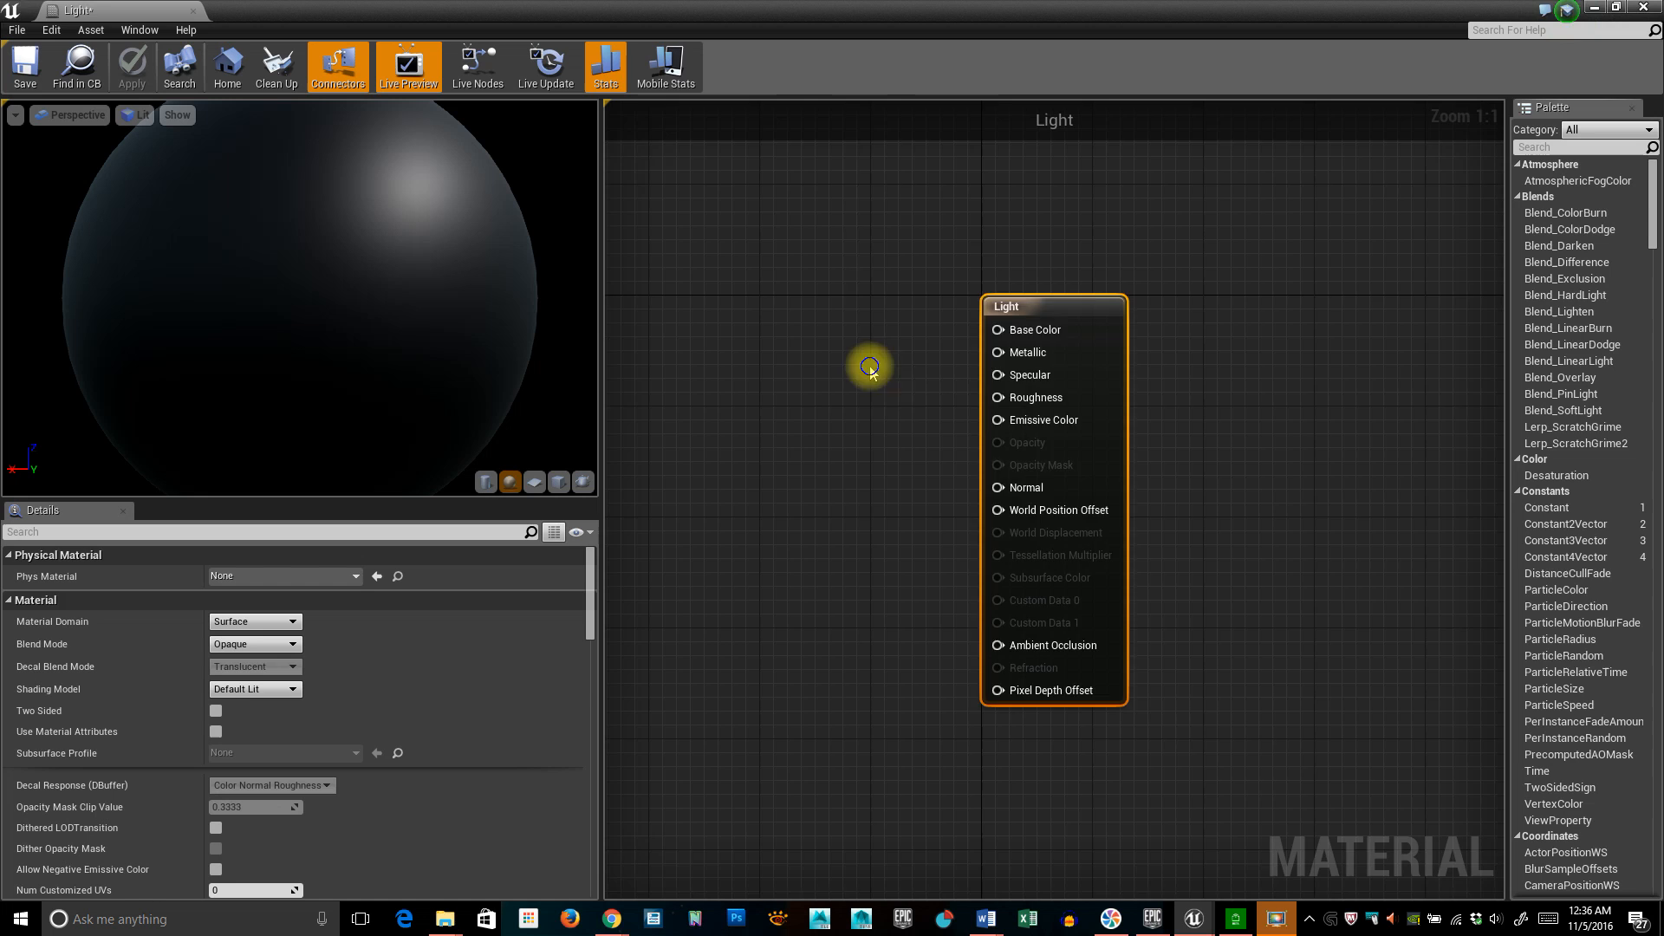
{"action": "right_click_drag", "start_coordinate": [869, 367], "coordinate": [1030, 404]}
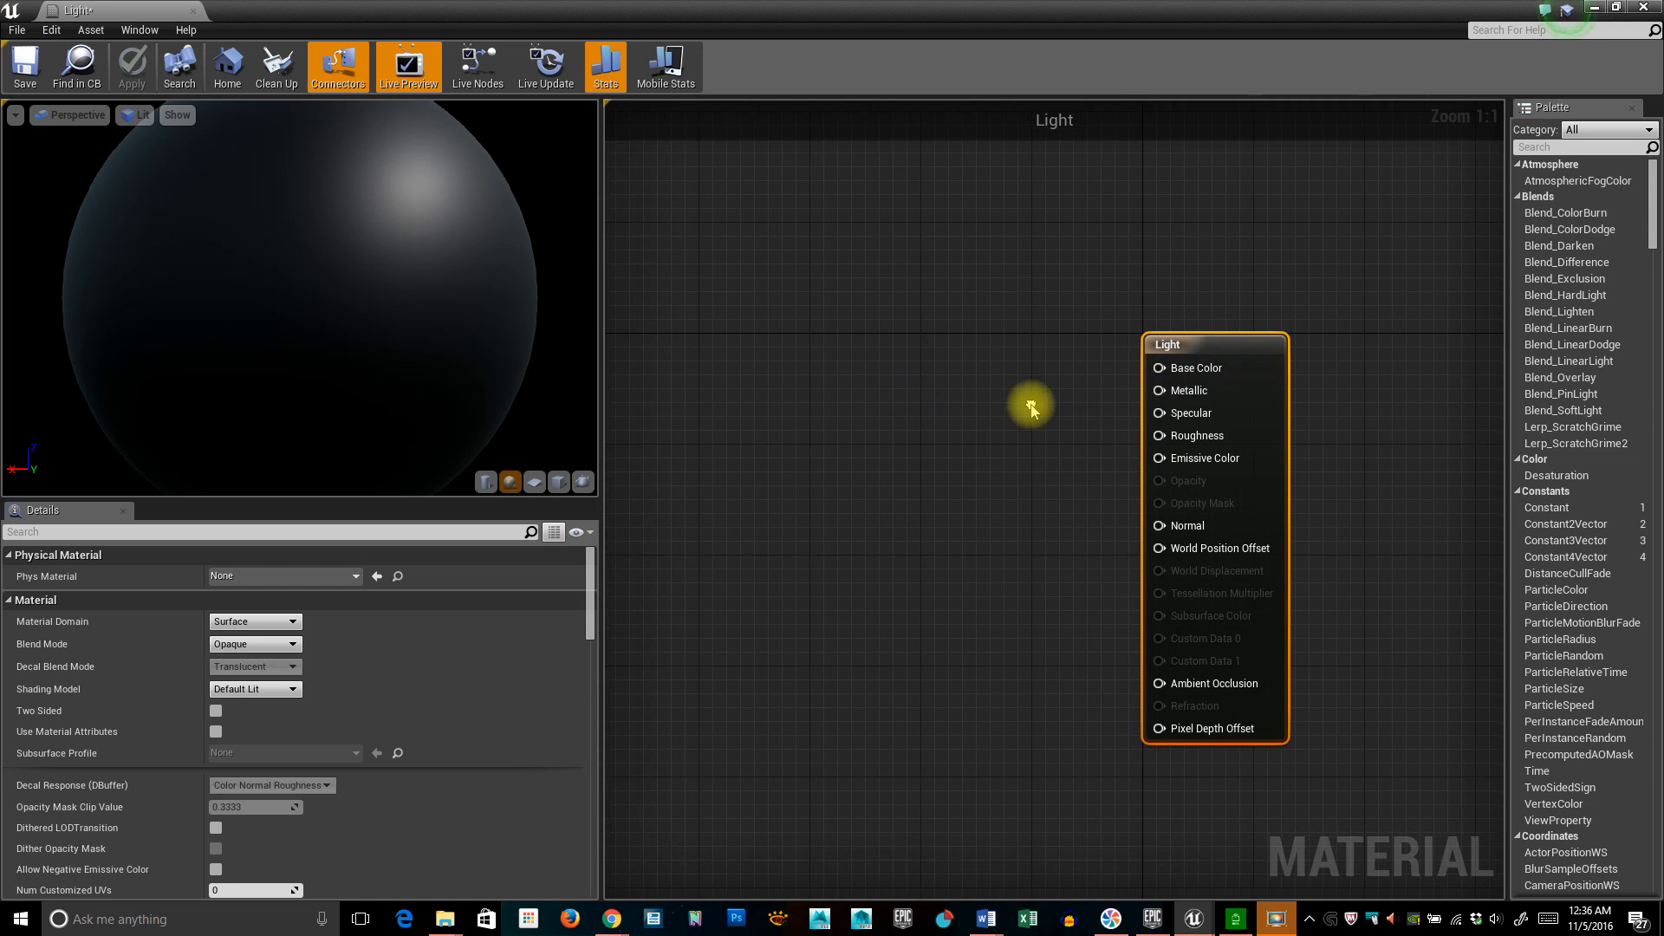
{"action": "left_click", "coordinate": [265, 689]}
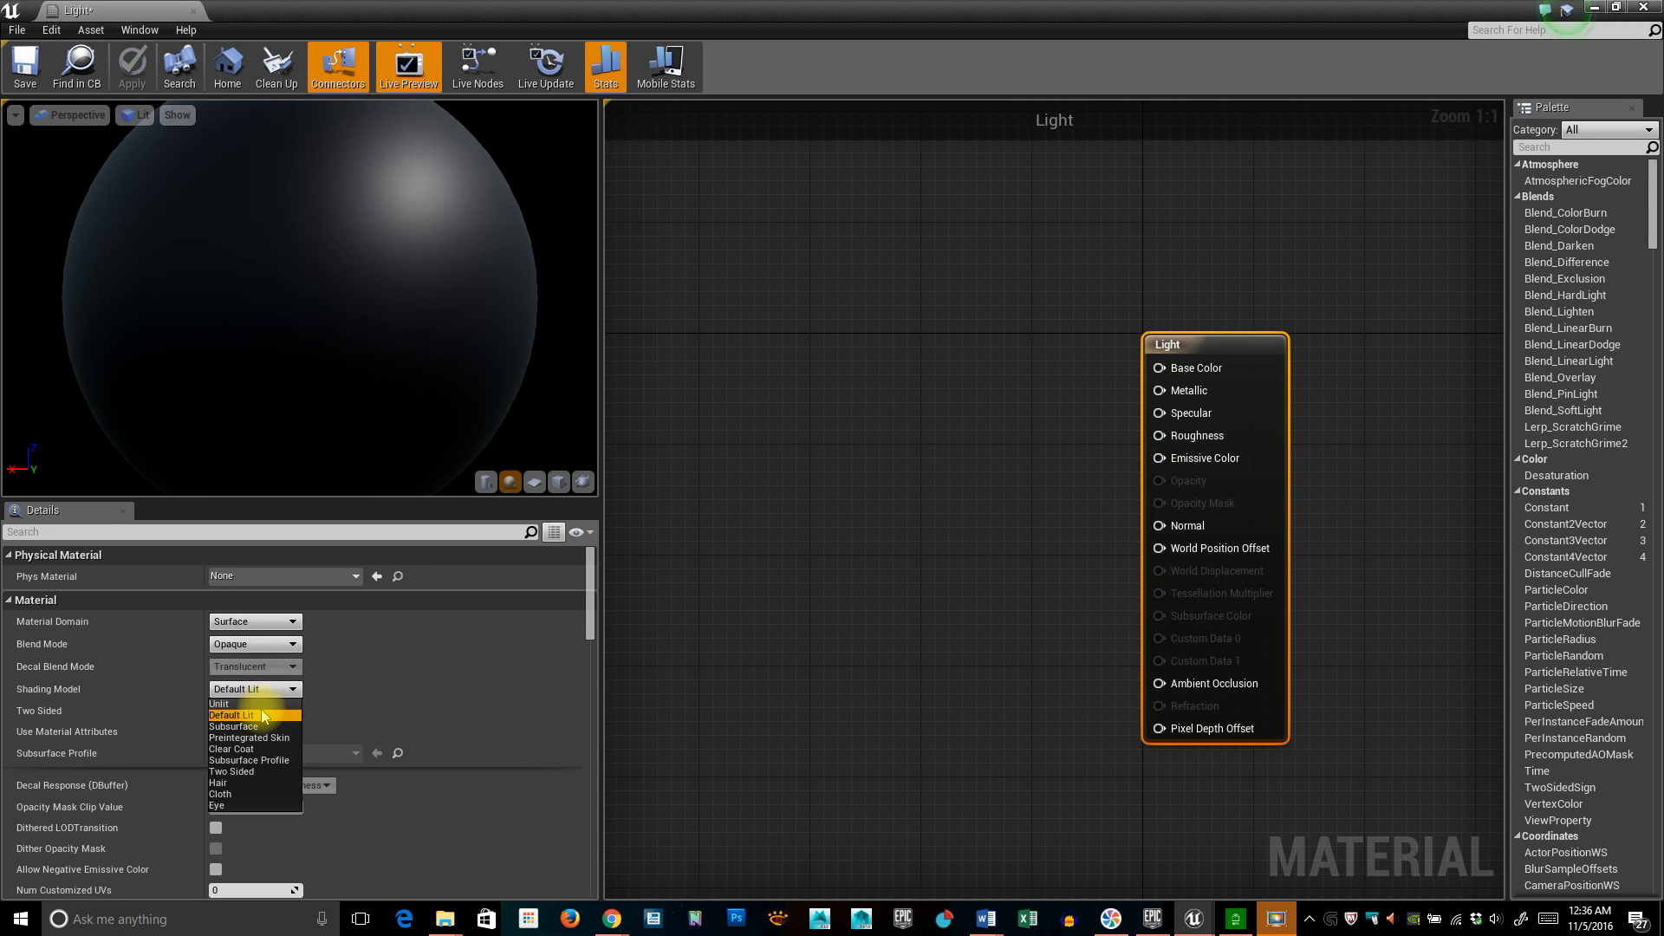
{"action": "left_click", "coordinate": [243, 703]}
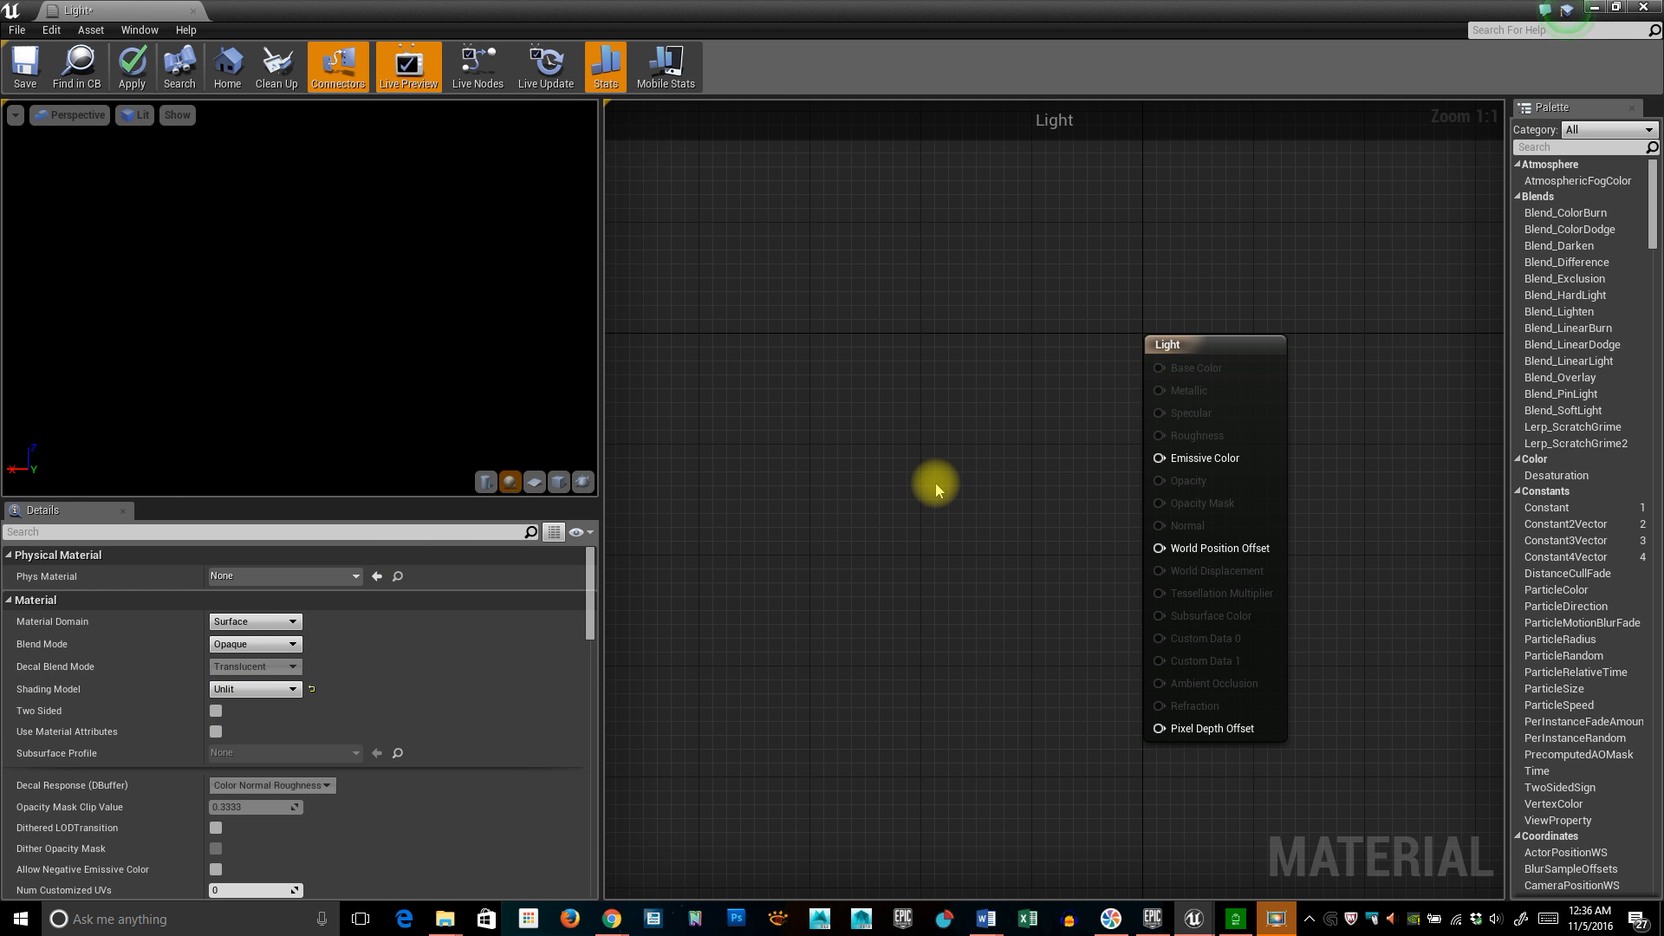
Add a constant node to the Light material graph, convert it to a parameter and name it Brightness.
{"action": "key", "text": "1"}
{"action": "left_click", "coordinate": [863, 455]}
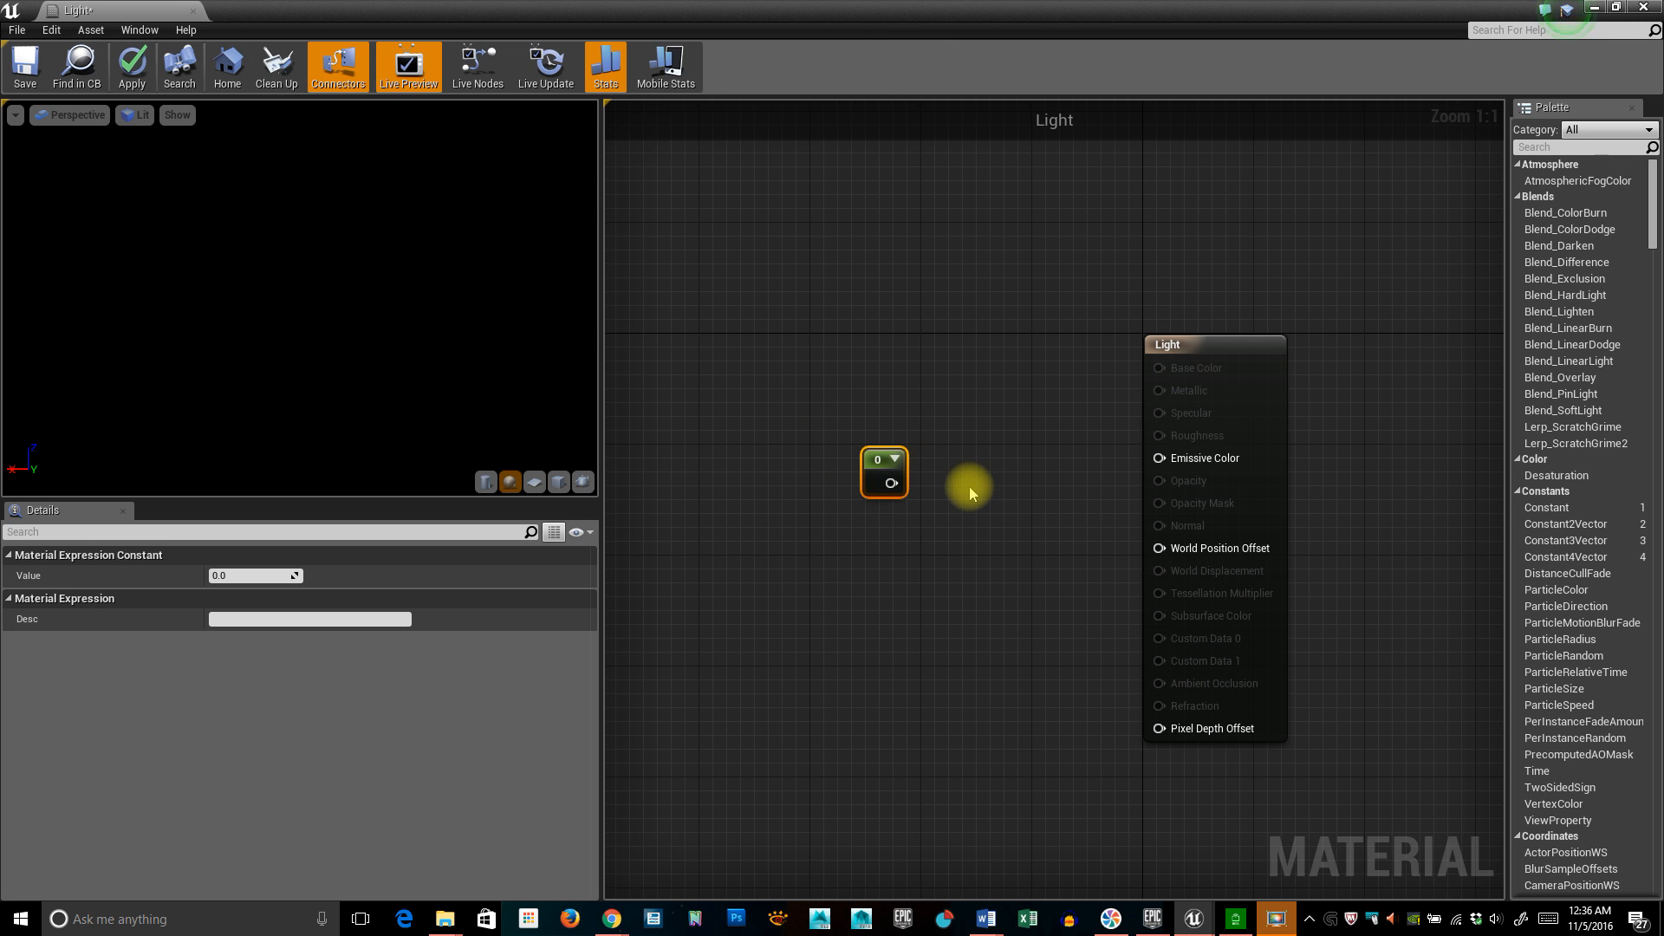
{"action": "key", "text": "1"}
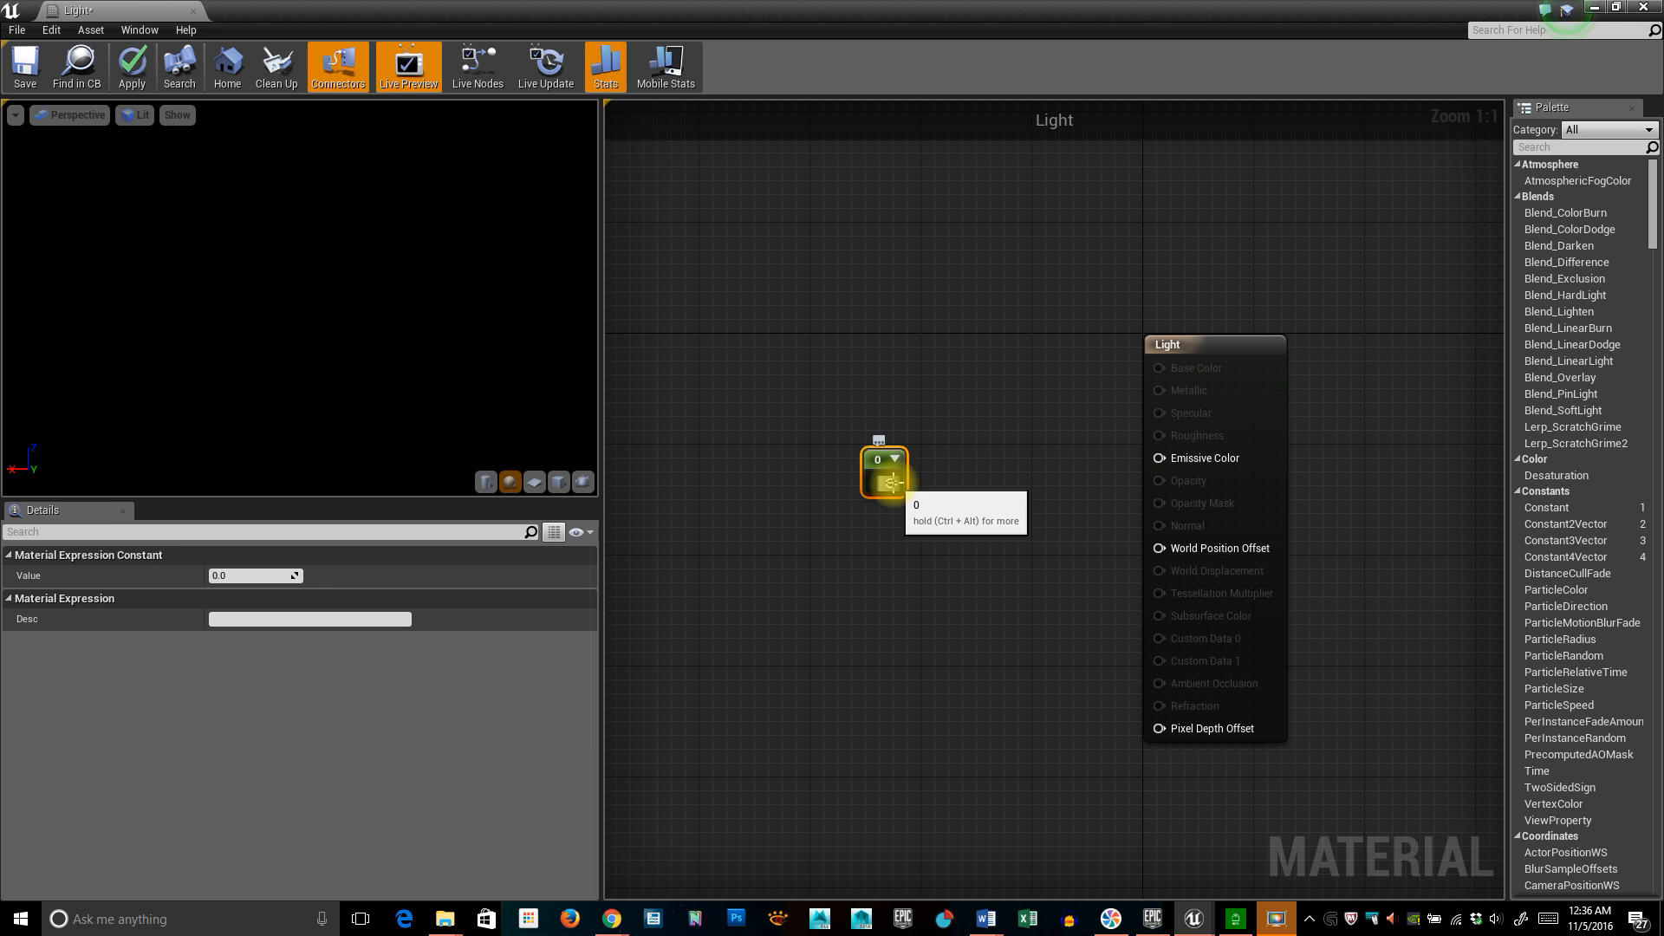
{"action": "right_click", "coordinate": [893, 486]}
{"action": "left_click", "coordinate": [886, 478]}
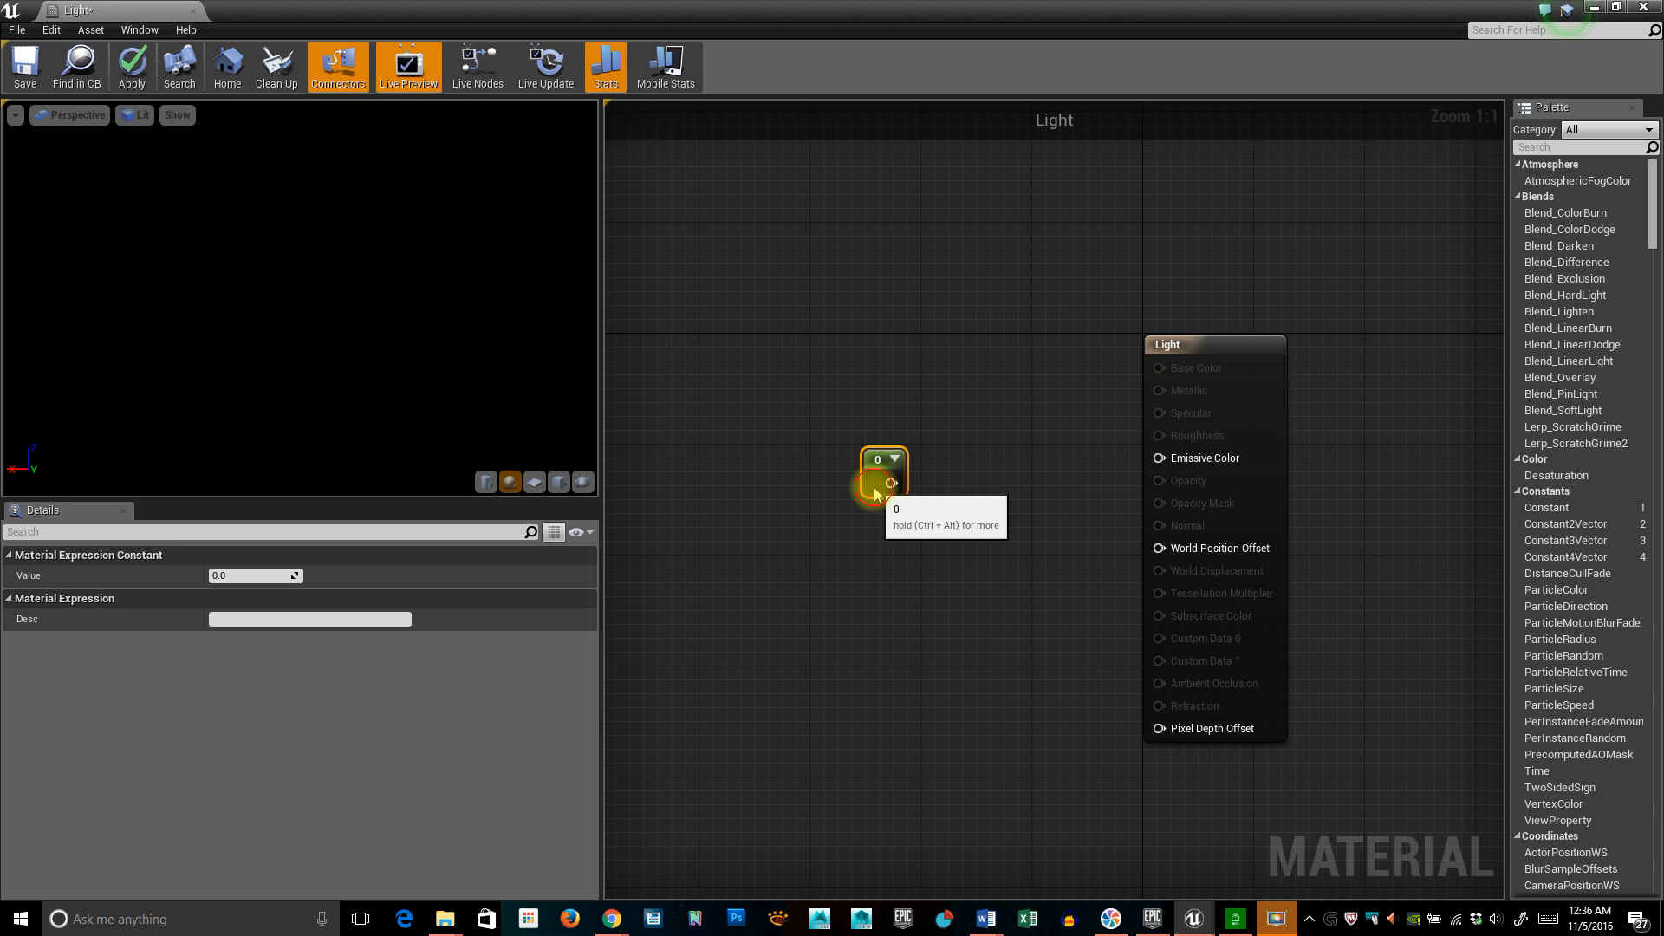
{"action": "right_click", "coordinate": [878, 472]}
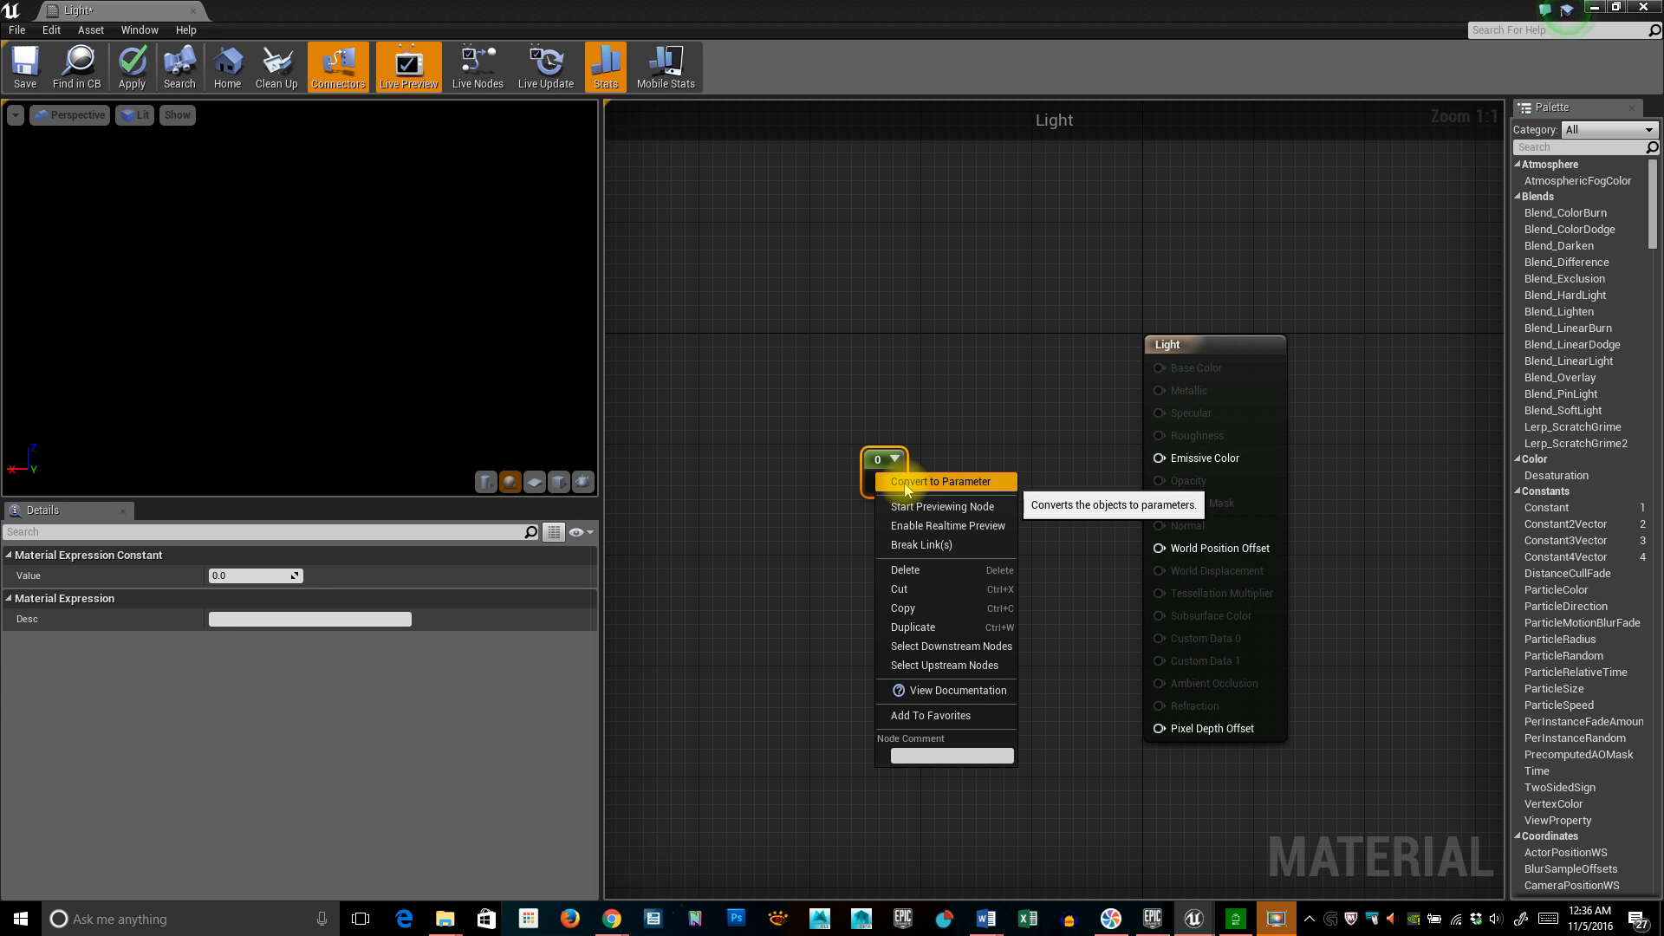
{"action": "left_click", "coordinate": [906, 491]}
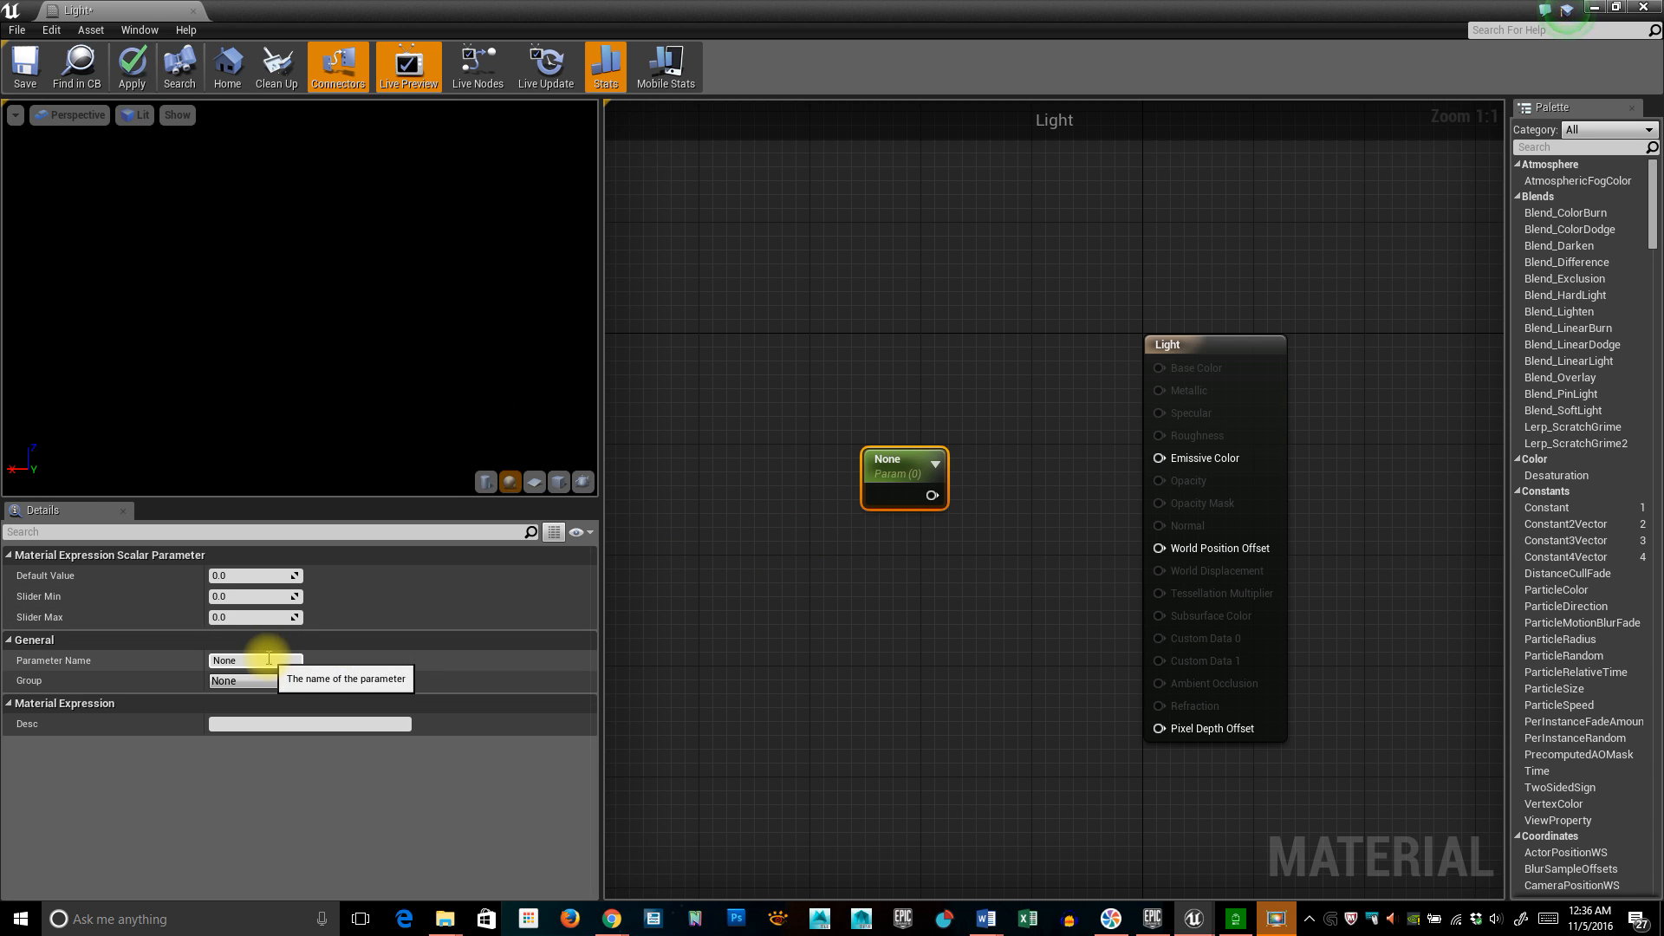
{"action": "left_click", "coordinate": [273, 662]}
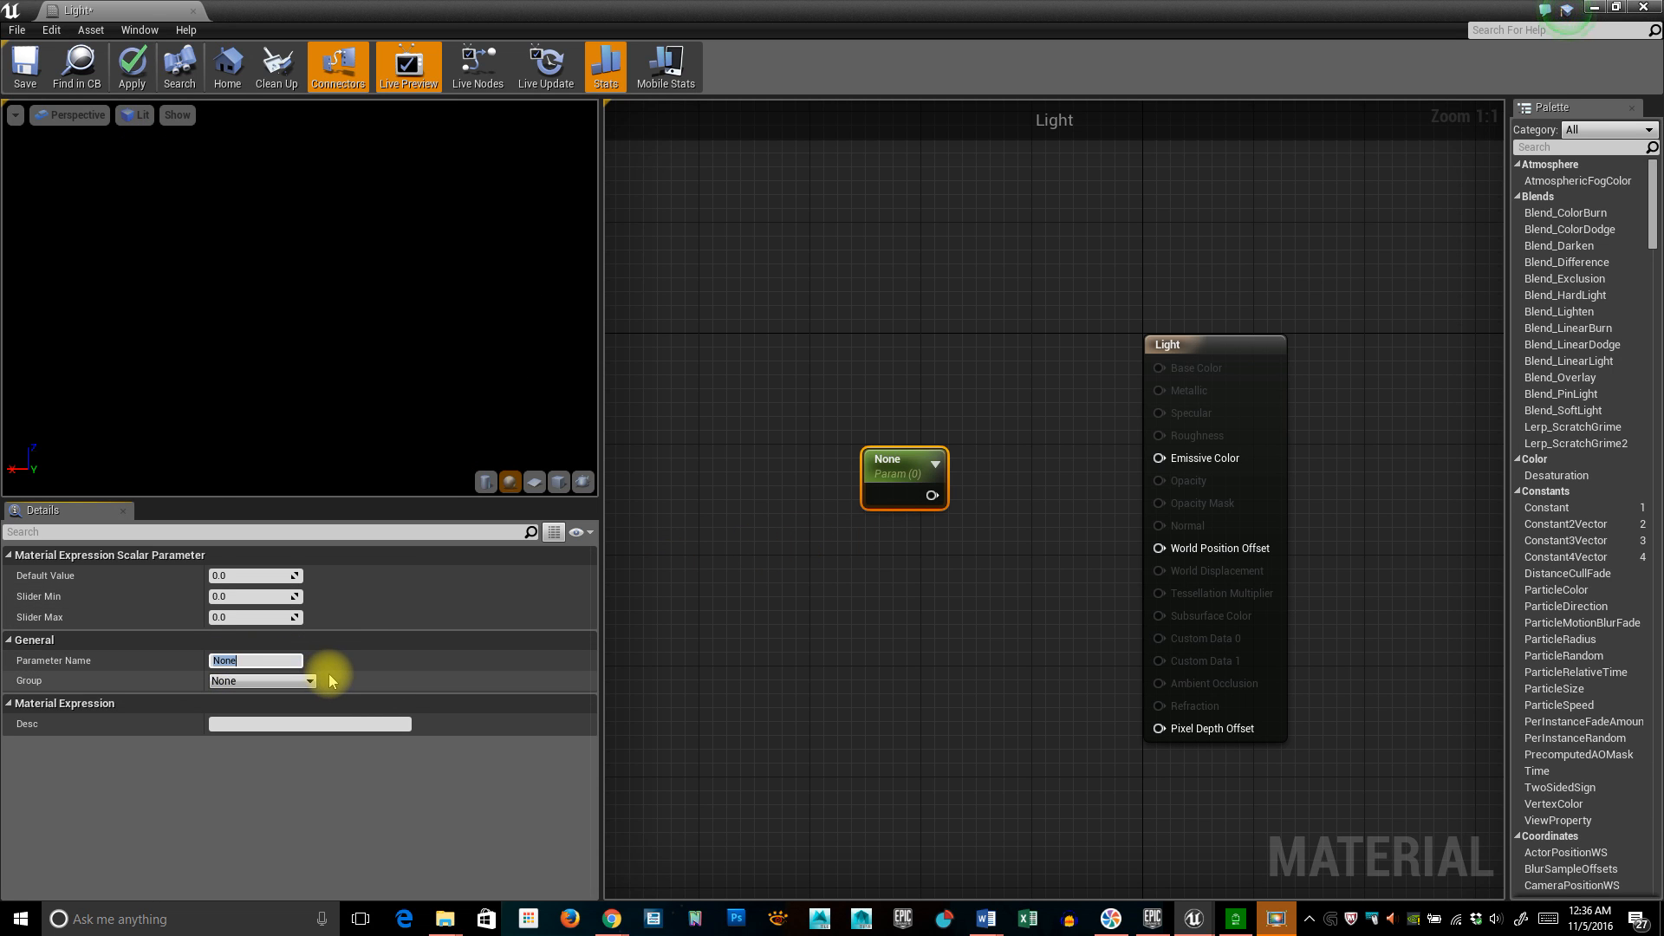
{"action": "type", "text": "Brightness"}
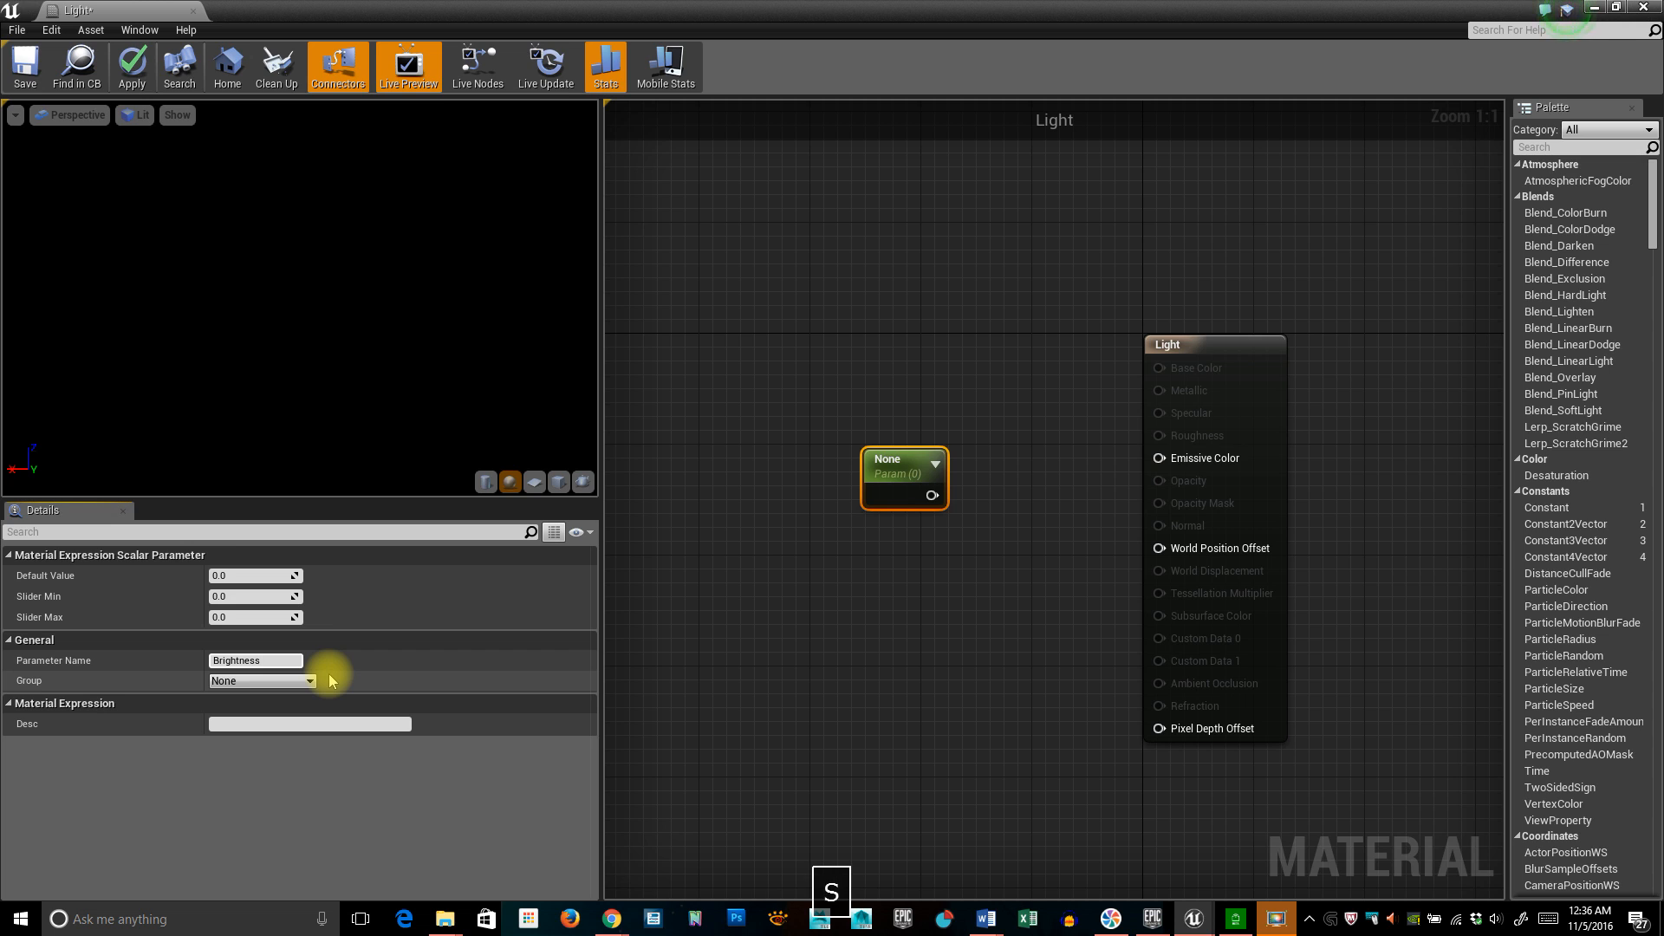
{"action": "key", "text": "Return"}
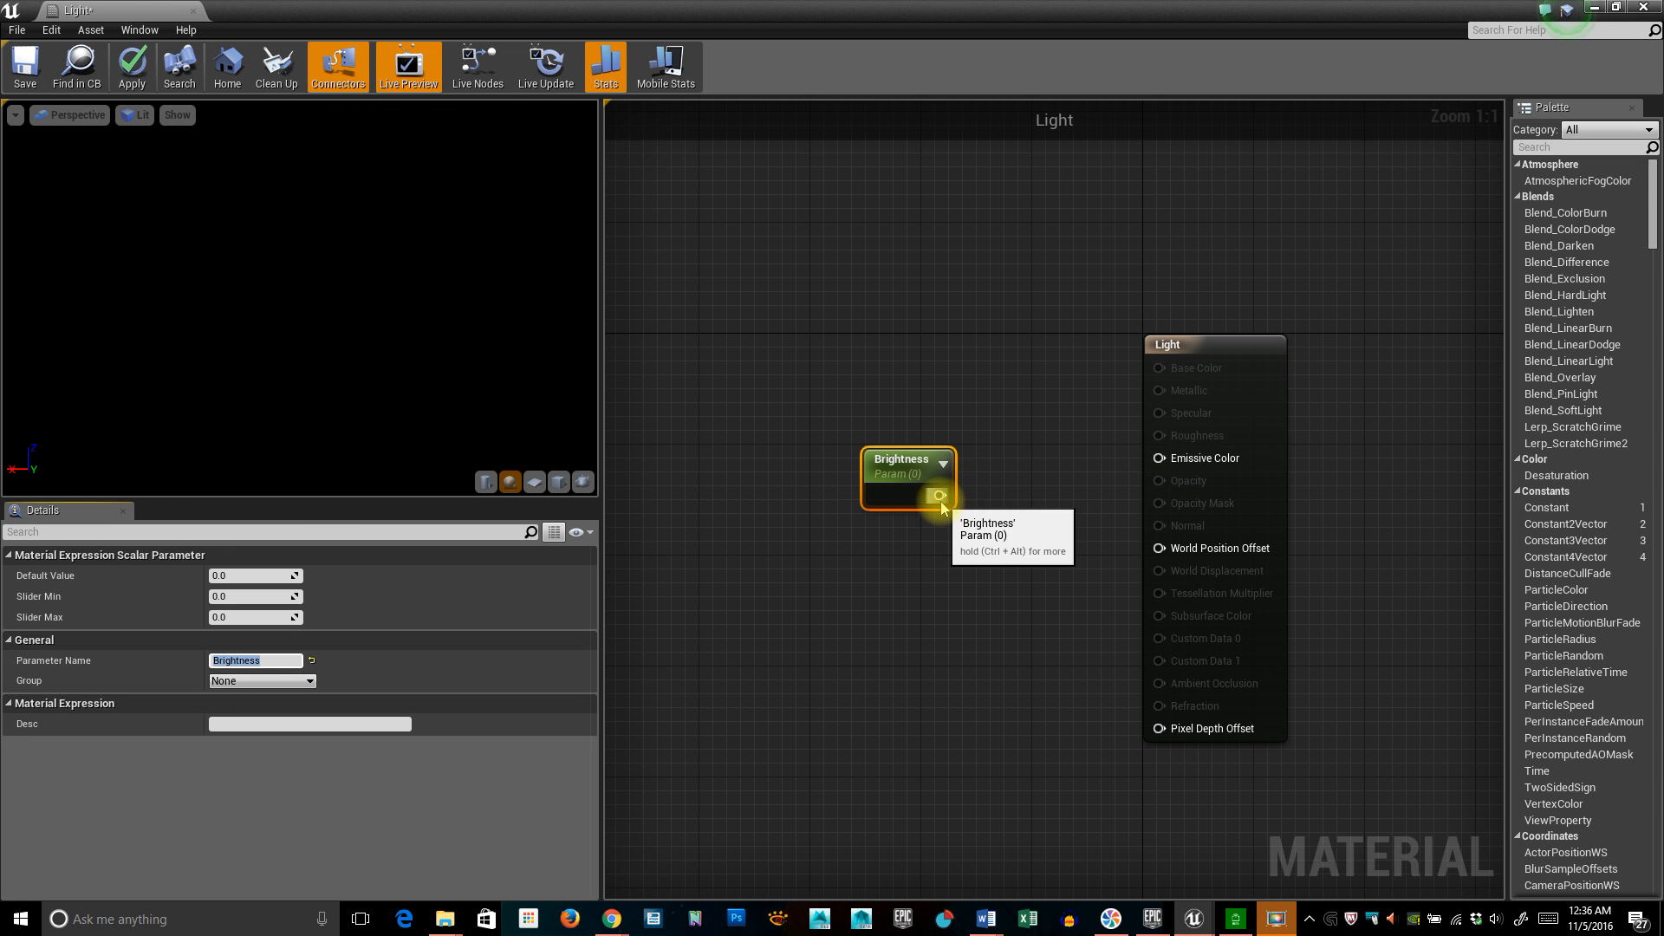
Connect the Brightness parameter to Emissive Color, then save and close the Light material.
{"action": "left_click_drag", "start_coordinate": [940, 495], "coordinate": [1157, 469]}
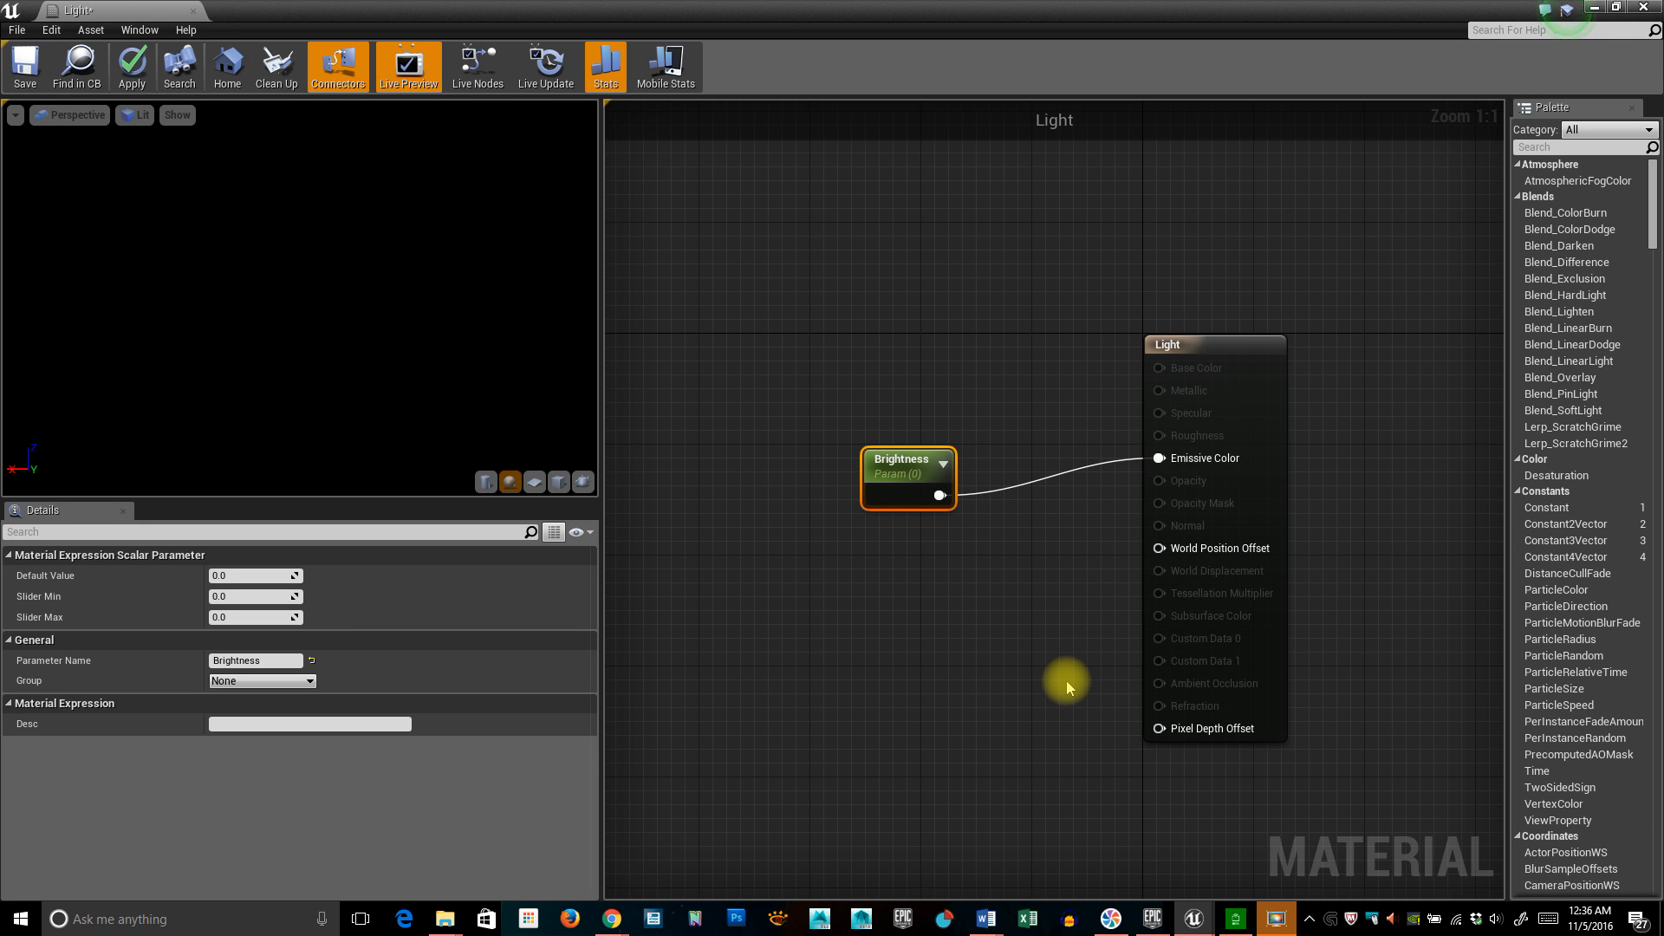
{"action": "left_click", "coordinate": [31, 70]}
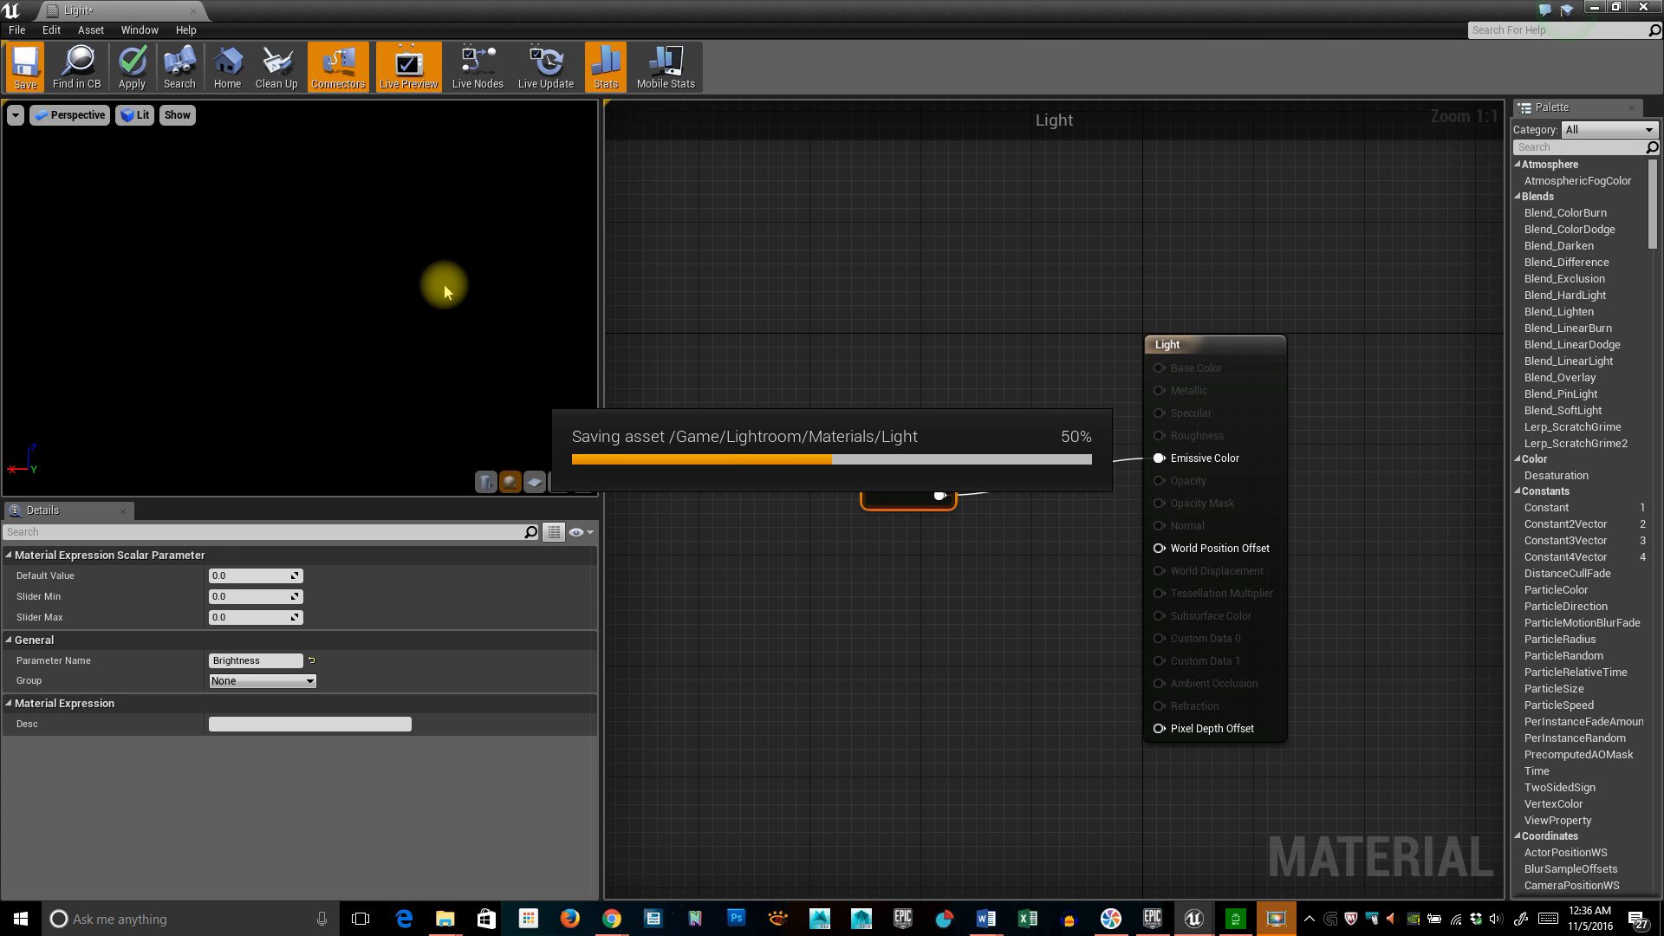
{"action": "left_click", "coordinate": [1650, 9]}
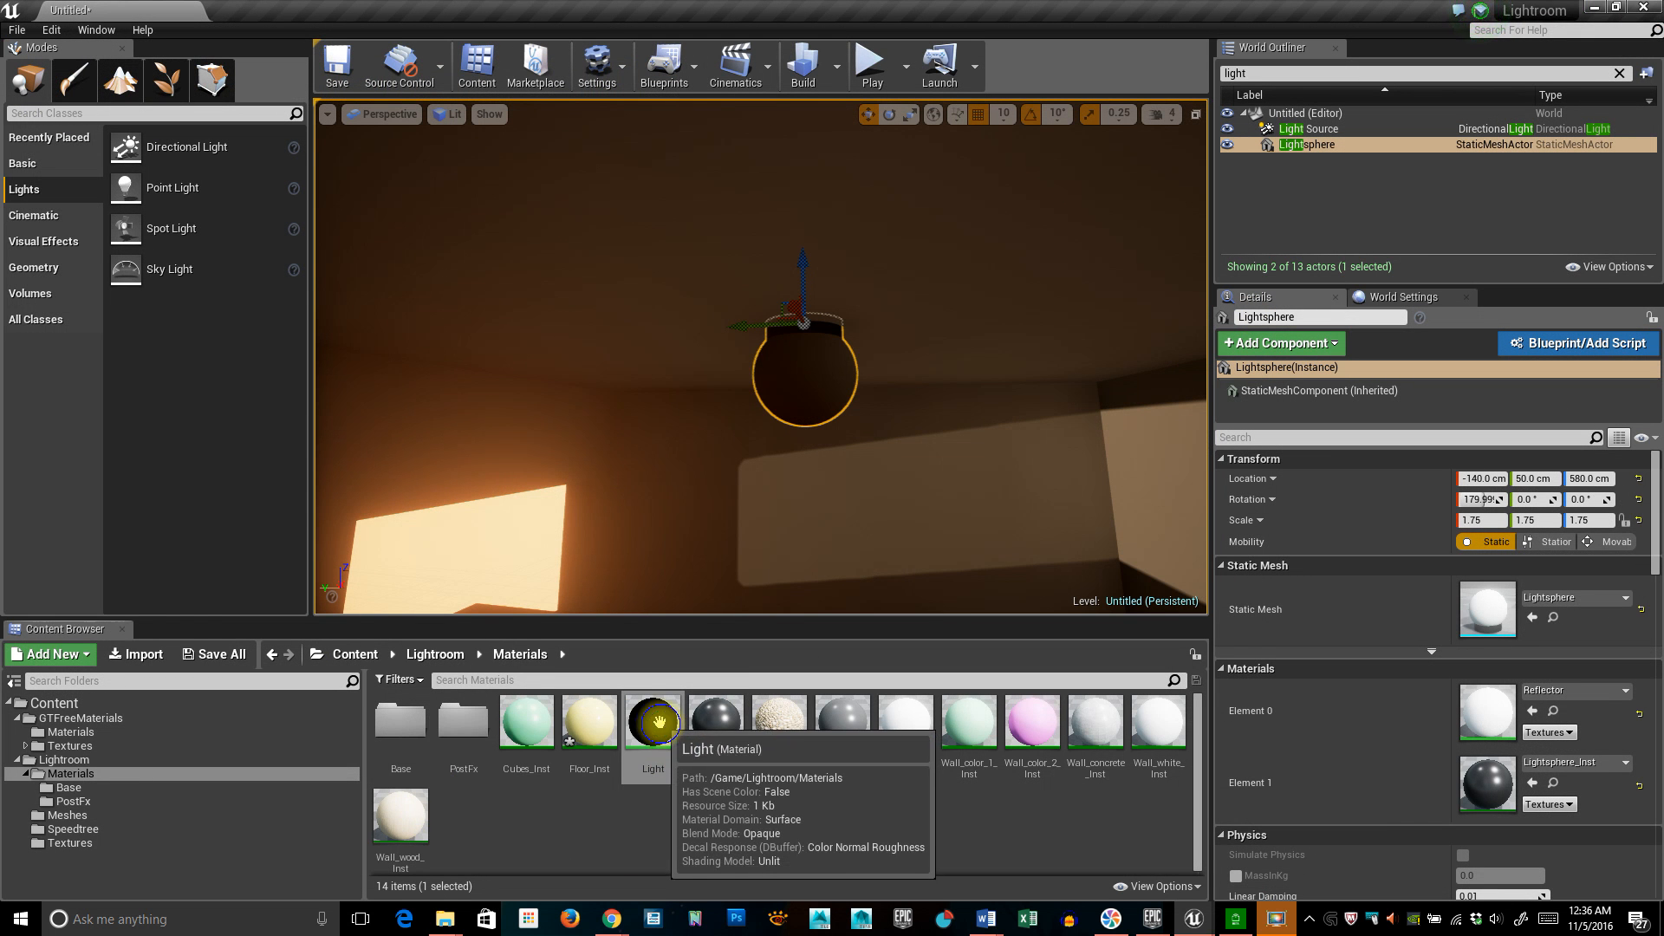
Create a material instance of Light named Light_Inst and assign it to the lightsphere's material Element 0.
{"action": "right_click", "coordinate": [663, 749]}
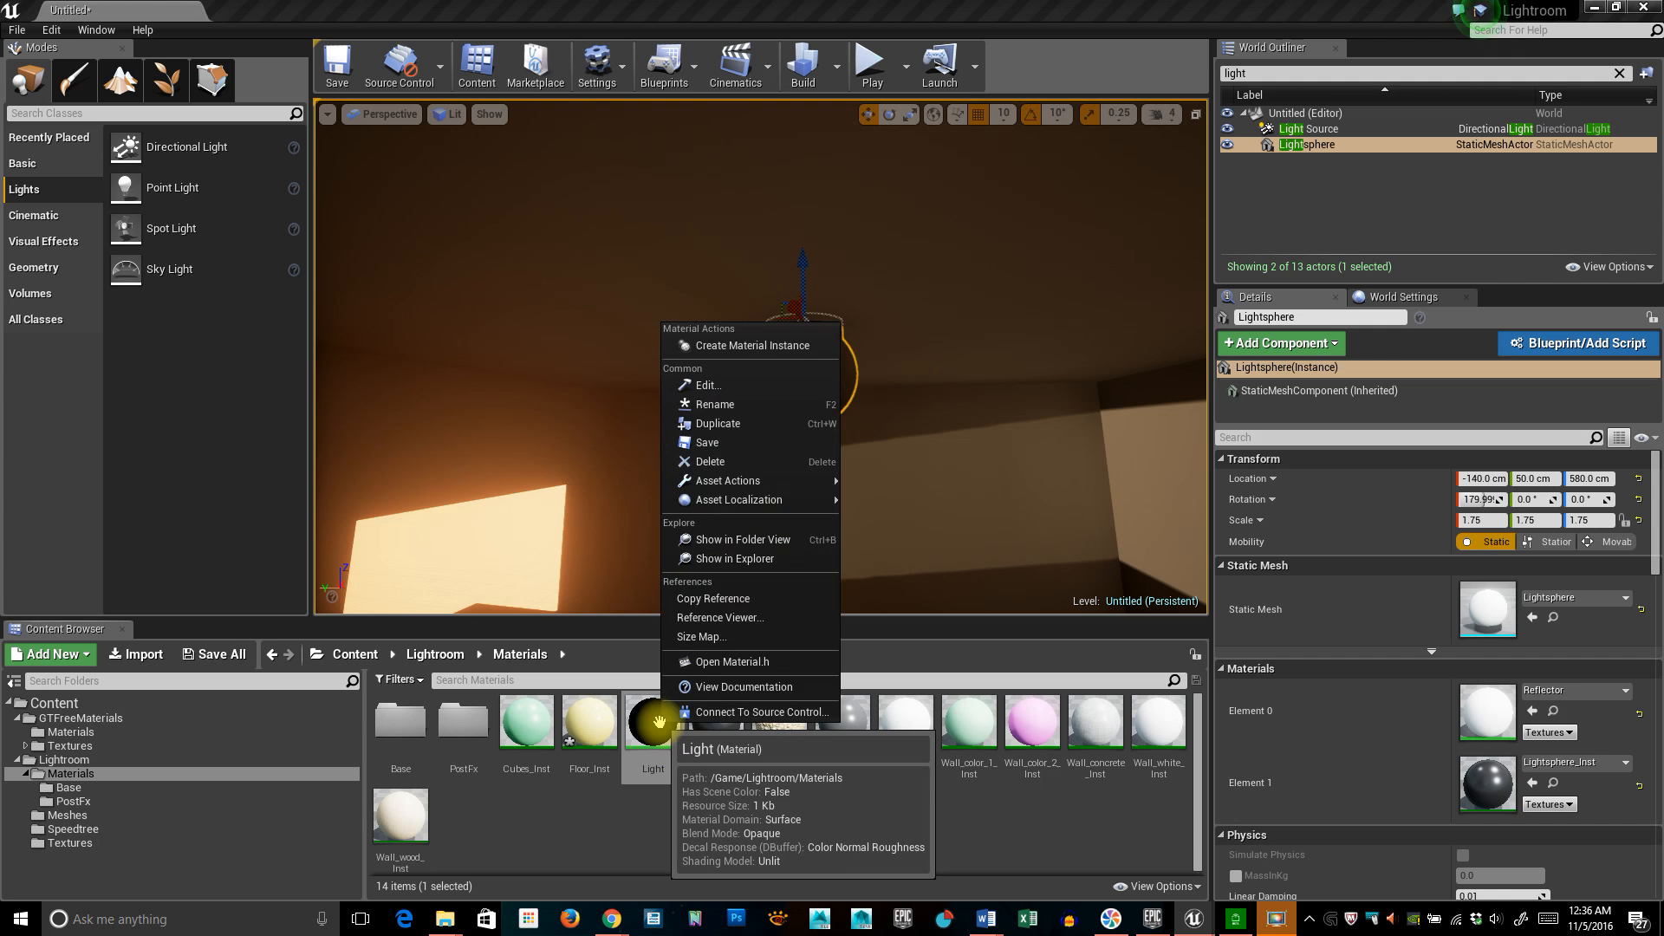
{"action": "left_click", "coordinate": [763, 345]}
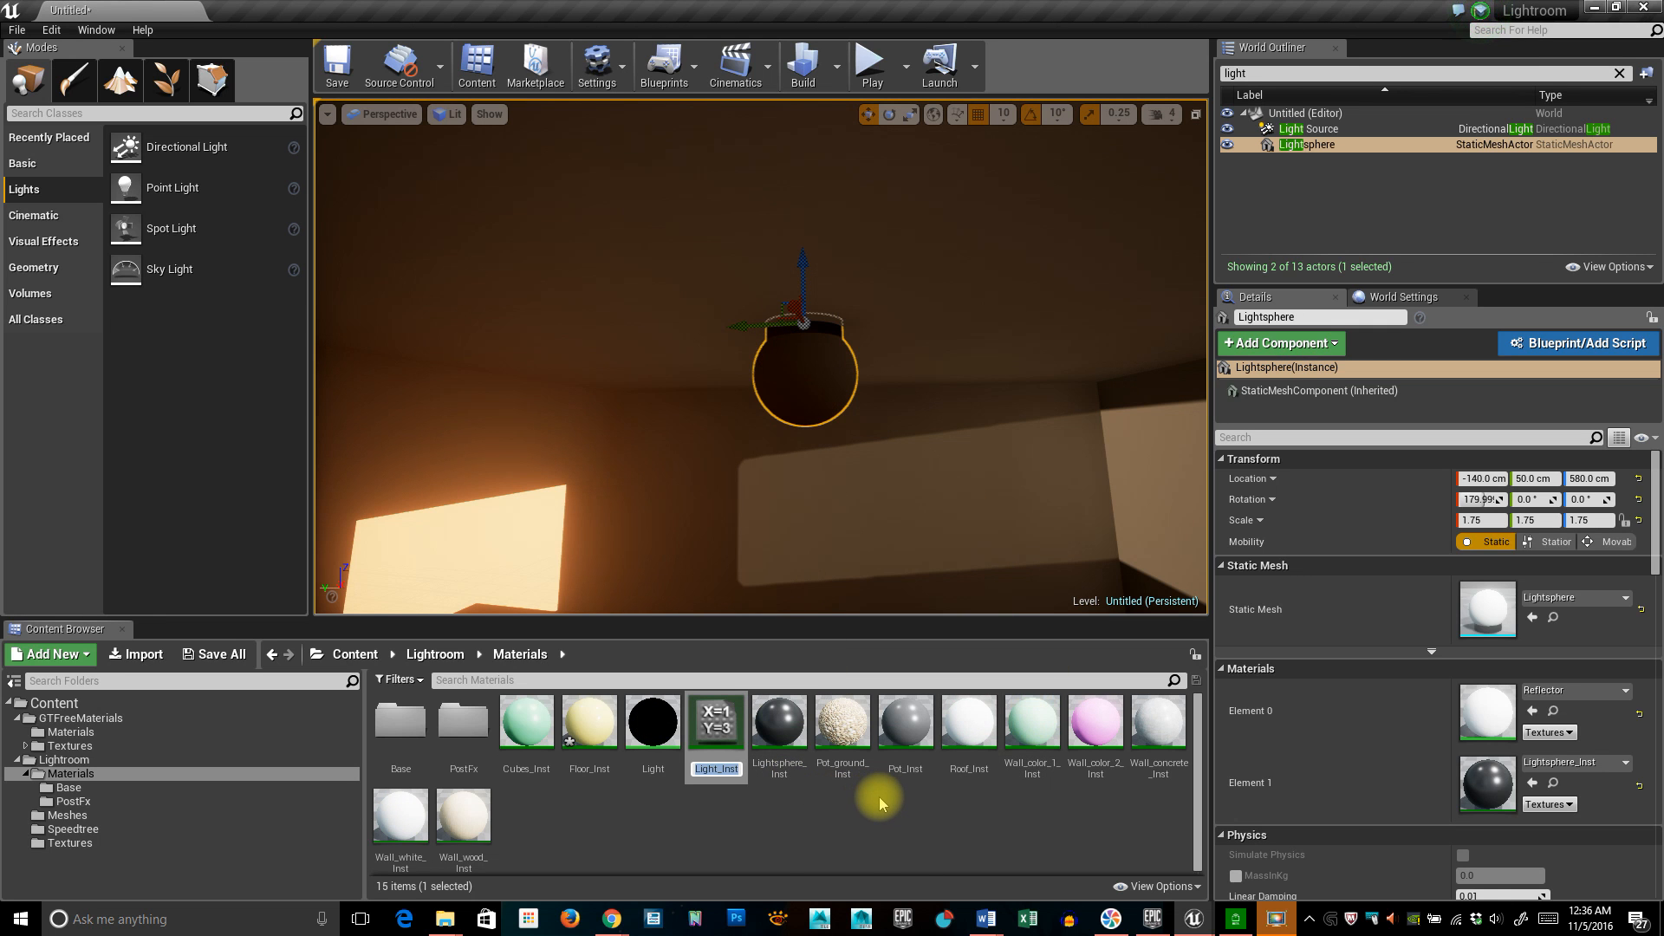
{"action": "key", "text": "Return"}
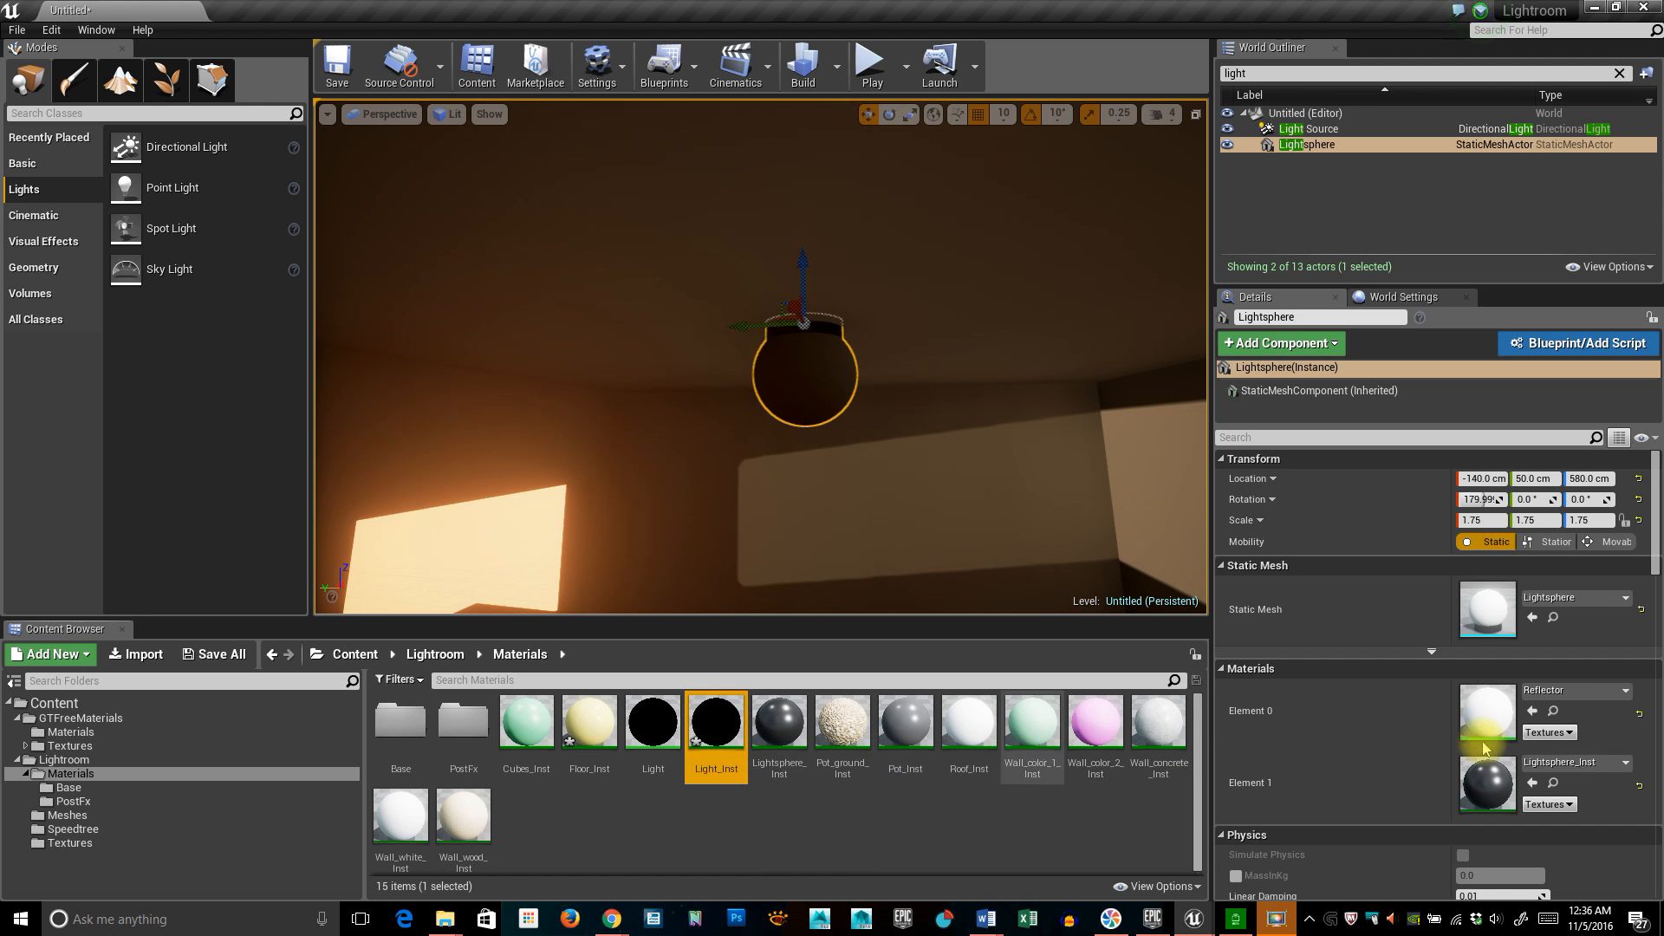
{"action": "left_click", "coordinate": [1532, 712]}
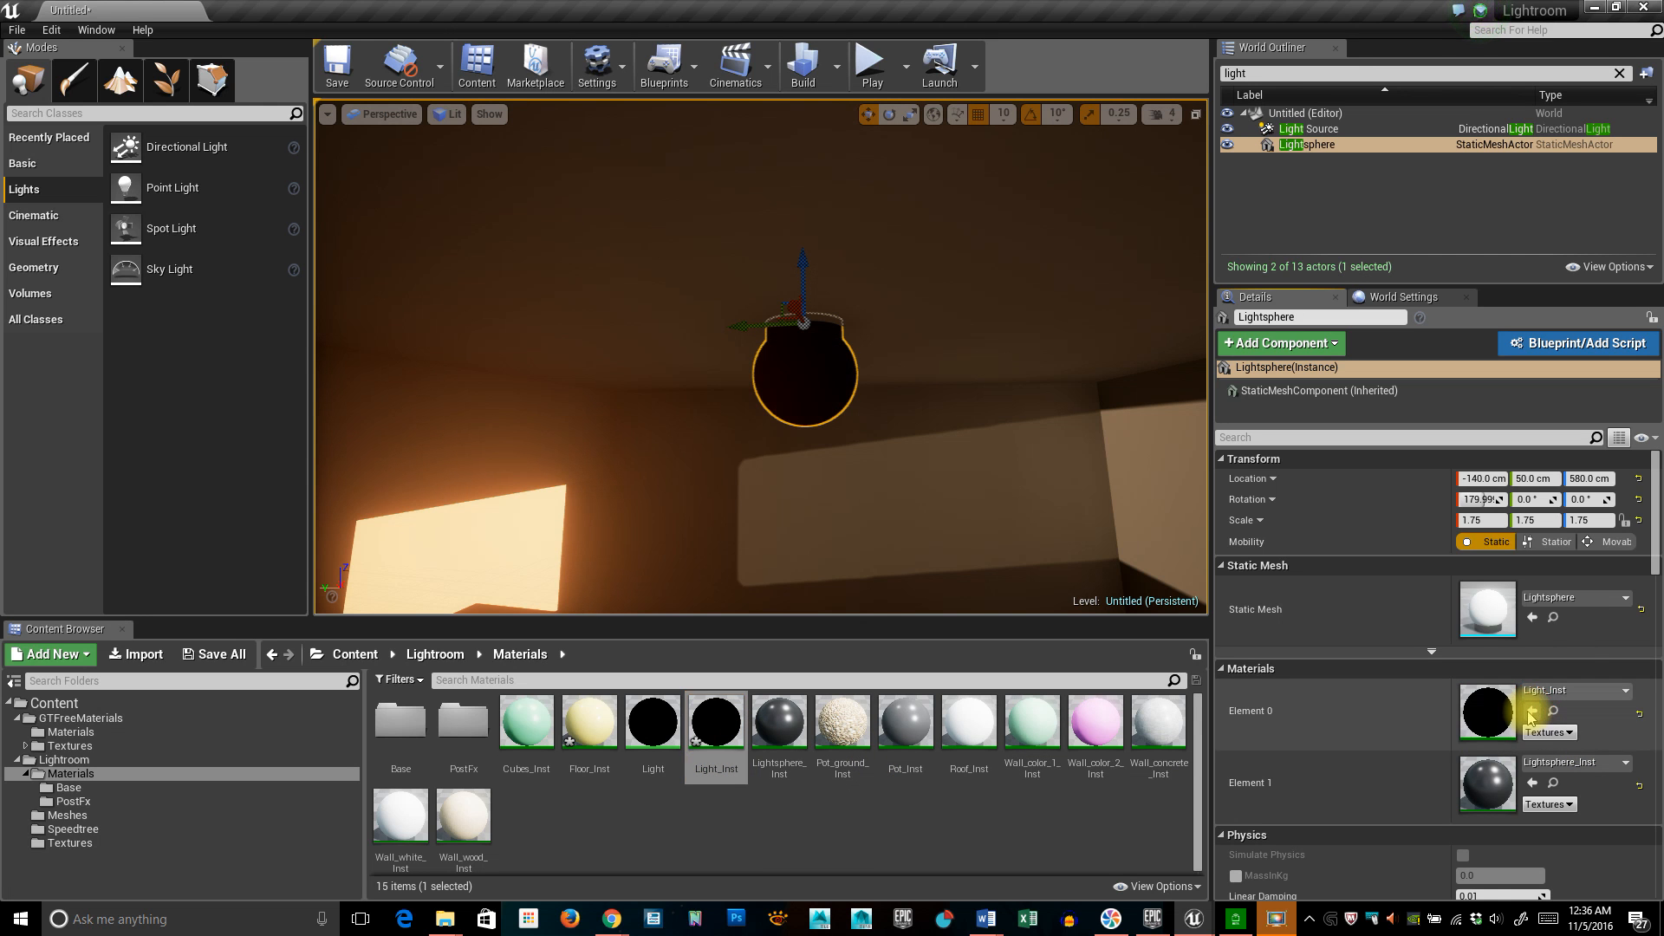
{"action": "right_click_drag", "start_coordinate": [971, 471], "coordinate": [967, 471]}
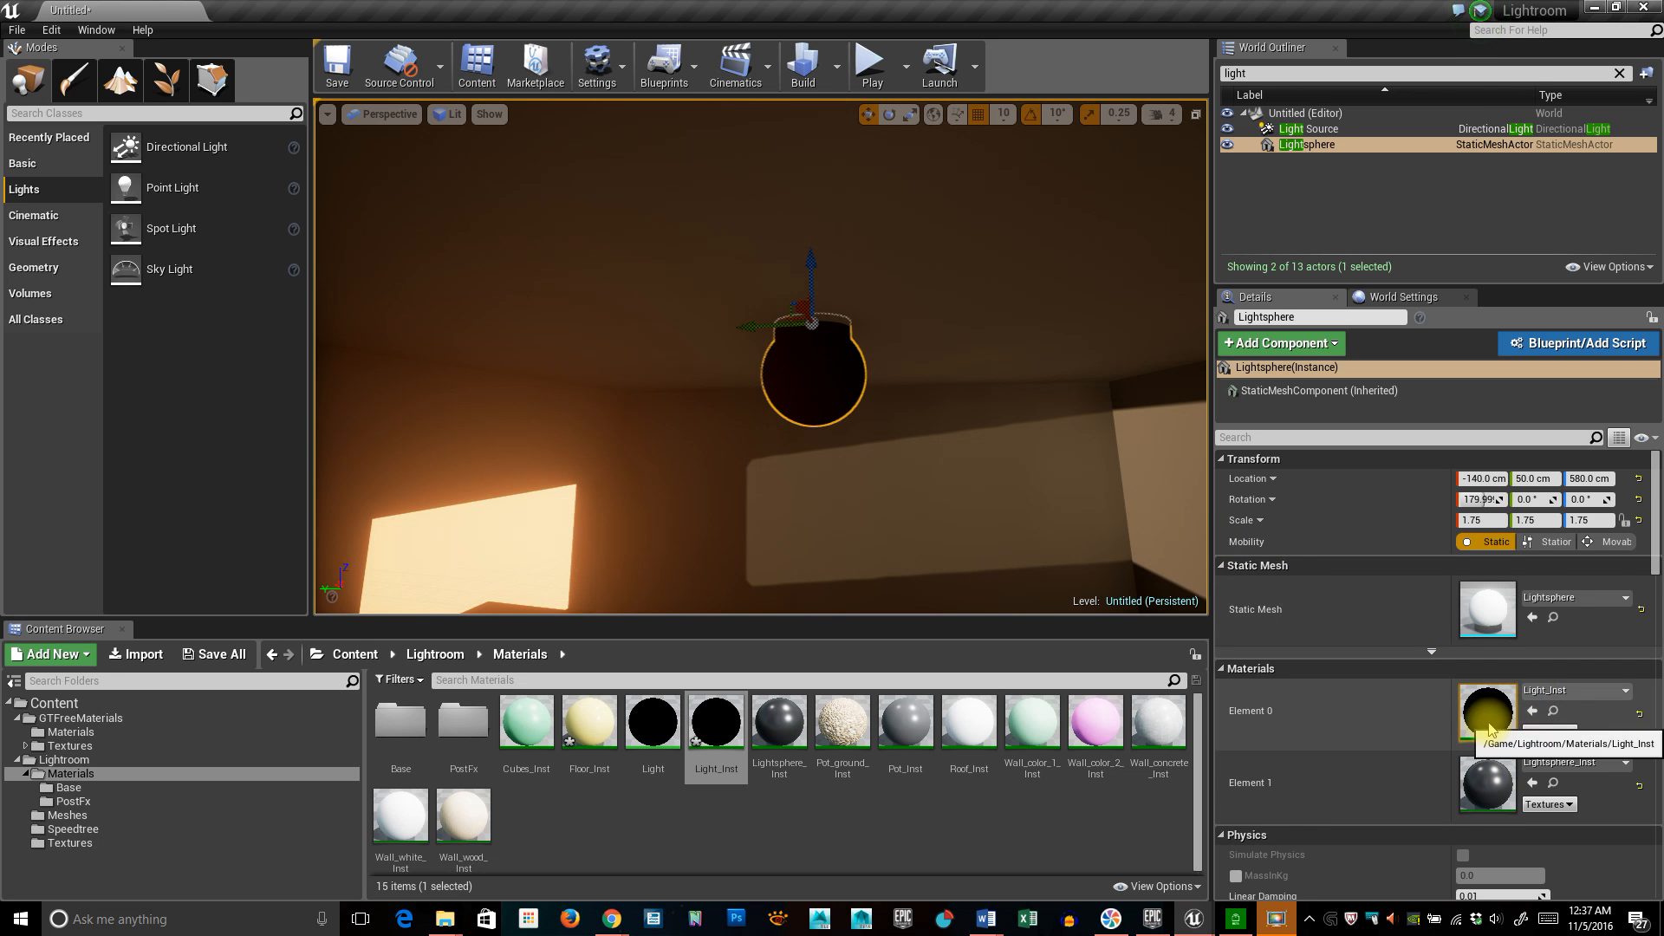
{"action": "scroll", "coordinate": [1491, 725], "scroll_direction": "down", "scroll_amount": 1}
Enable the Brightness parameter in Light_Inst and raise it to about 1.8, keeping the lightsphere in view.
{"action": "double_click", "coordinate": [716, 726]}
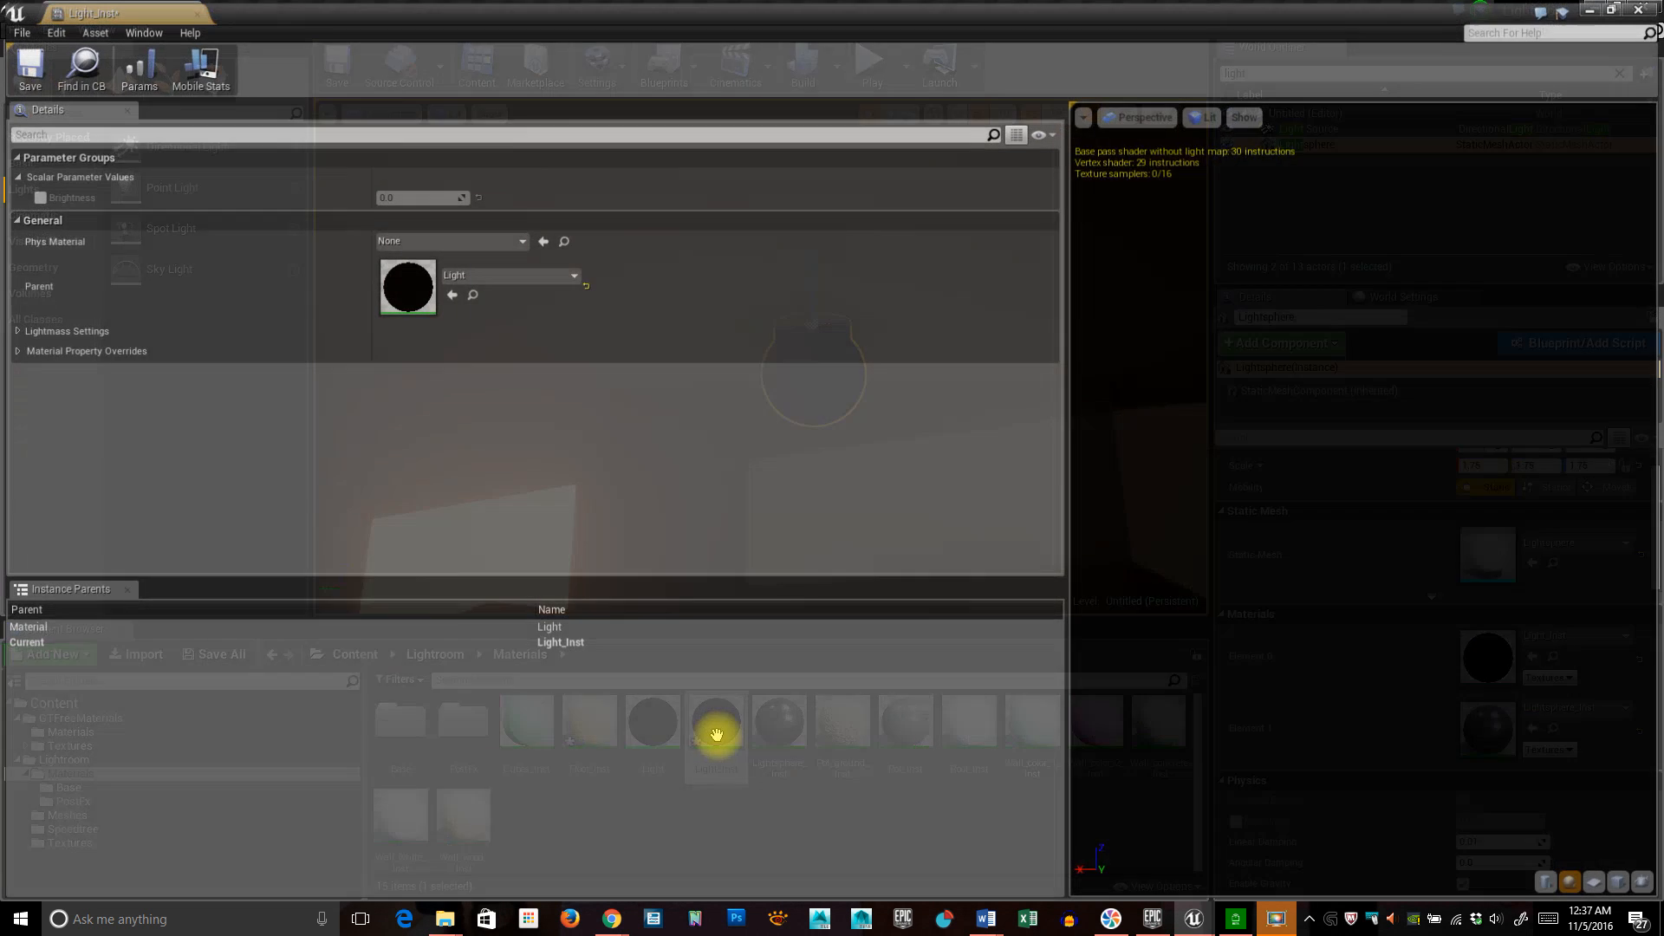
{"action": "left_click_drag", "start_coordinate": [486, 8], "coordinate": [1298, 111]}
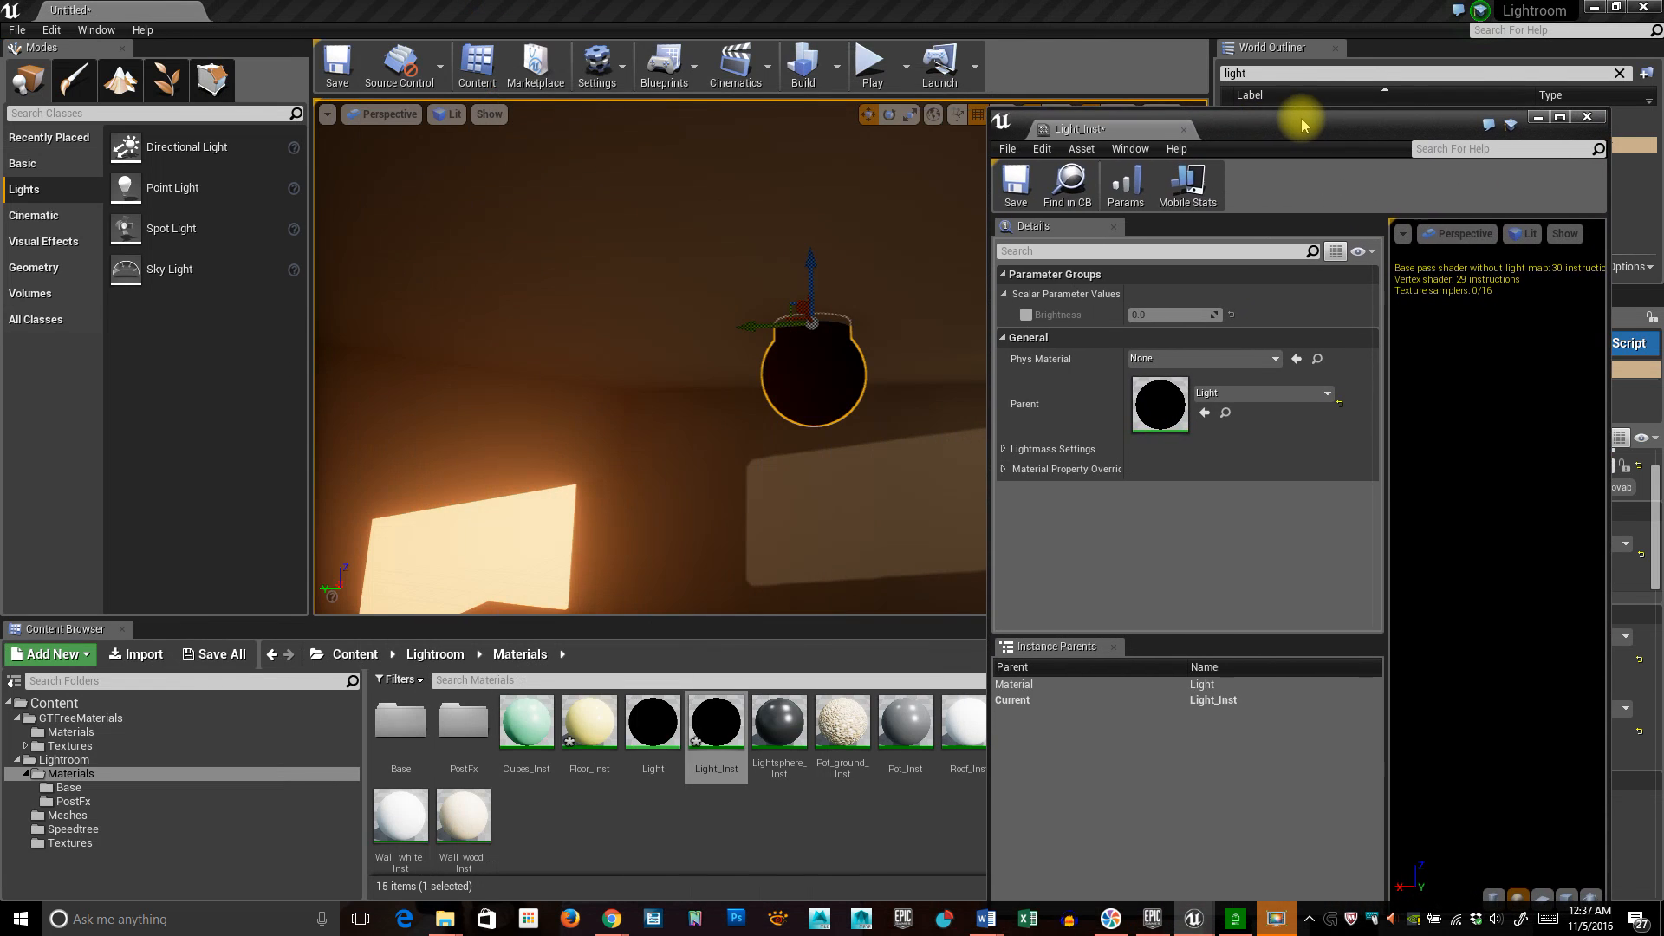
{"action": "left_click", "coordinate": [1025, 314]}
{"action": "mouse_move", "coordinate": [1135, 314]}
{"action": "left_mouse_down"}
{"action": "mouse_move", "coordinate": [1261, 316]}
{"action": "mouse_move", "coordinate": [1155, 317]}
{"action": "left_mouse_up"}
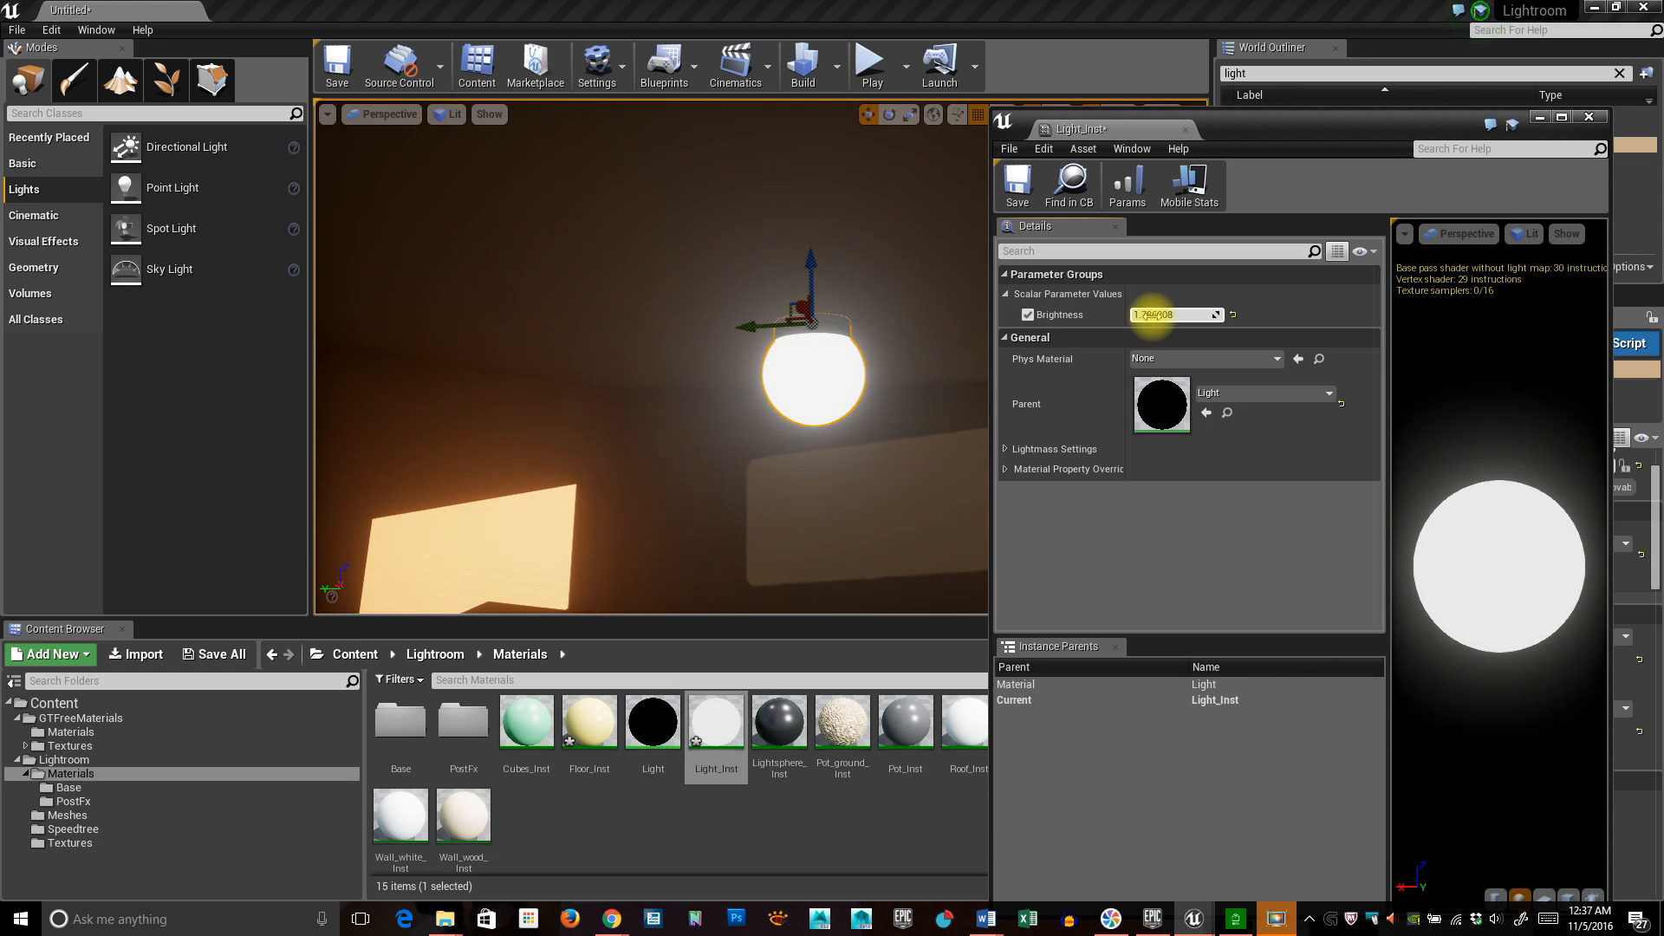
{"action": "left_click_drag", "start_coordinate": [1421, 128], "coordinate": [1663, 137]}
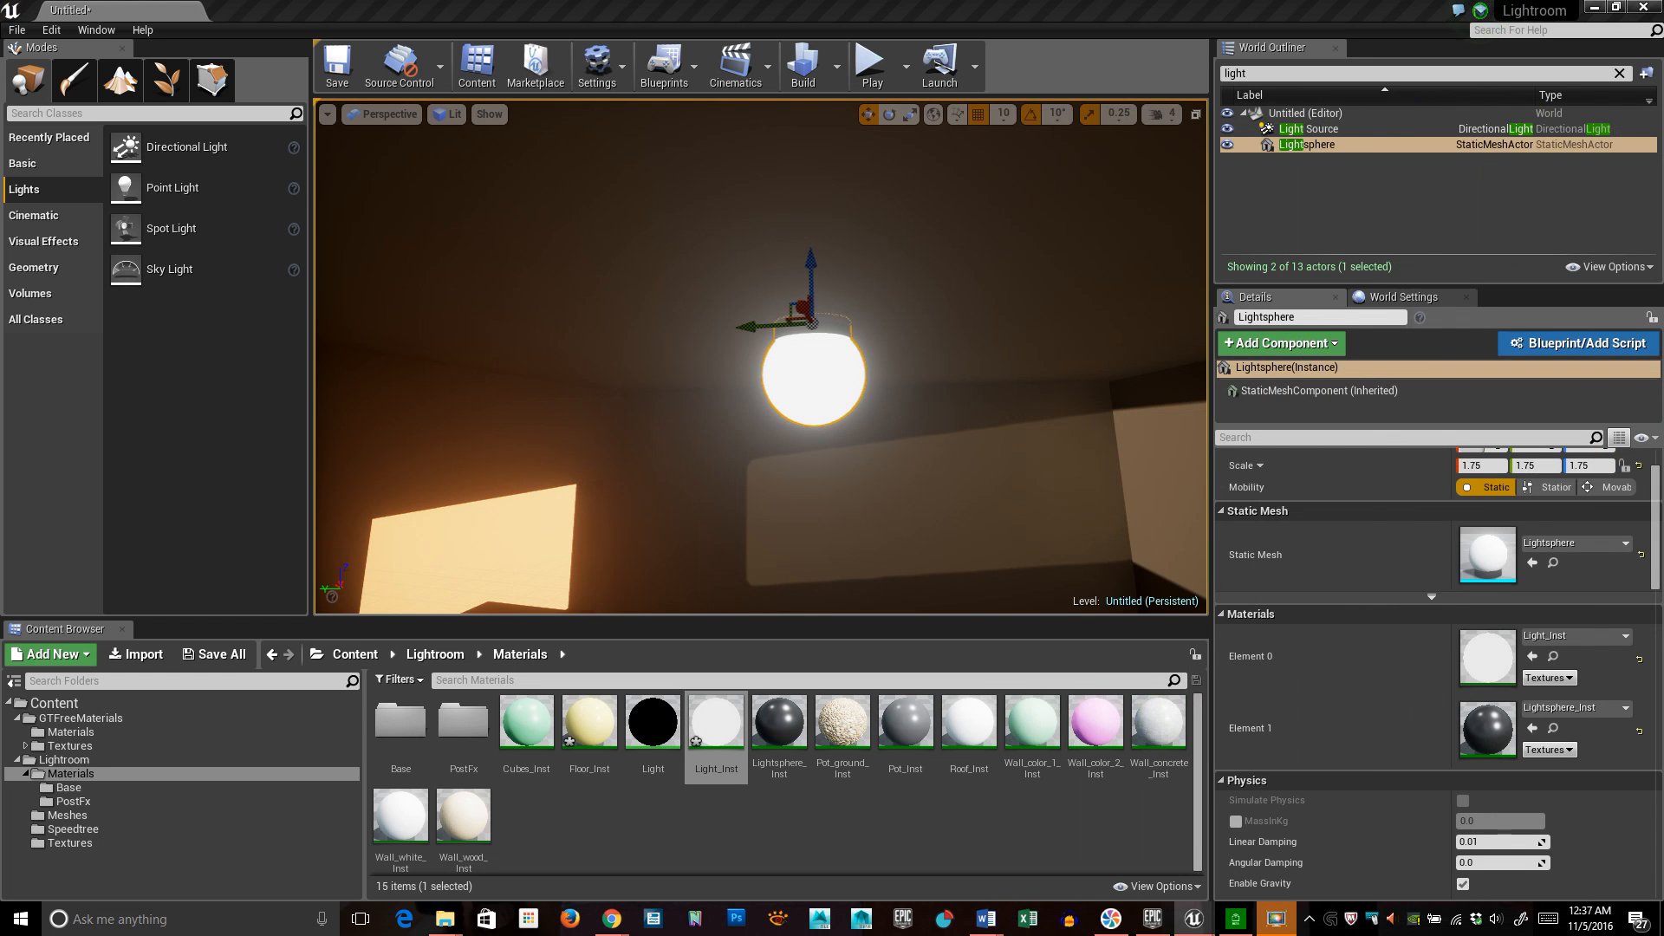
Build the level's lighting with the glowing lightsphere and examine the ceiling and walls around it.
{"action": "left_click_drag", "start_coordinate": [1036, 330], "coordinate": [1070, 407]}
{"action": "left_click_drag", "start_coordinate": [966, 424], "coordinate": [952, 268]}
{"action": "right_click_drag", "start_coordinate": [966, 424], "coordinate": [989, 338]}
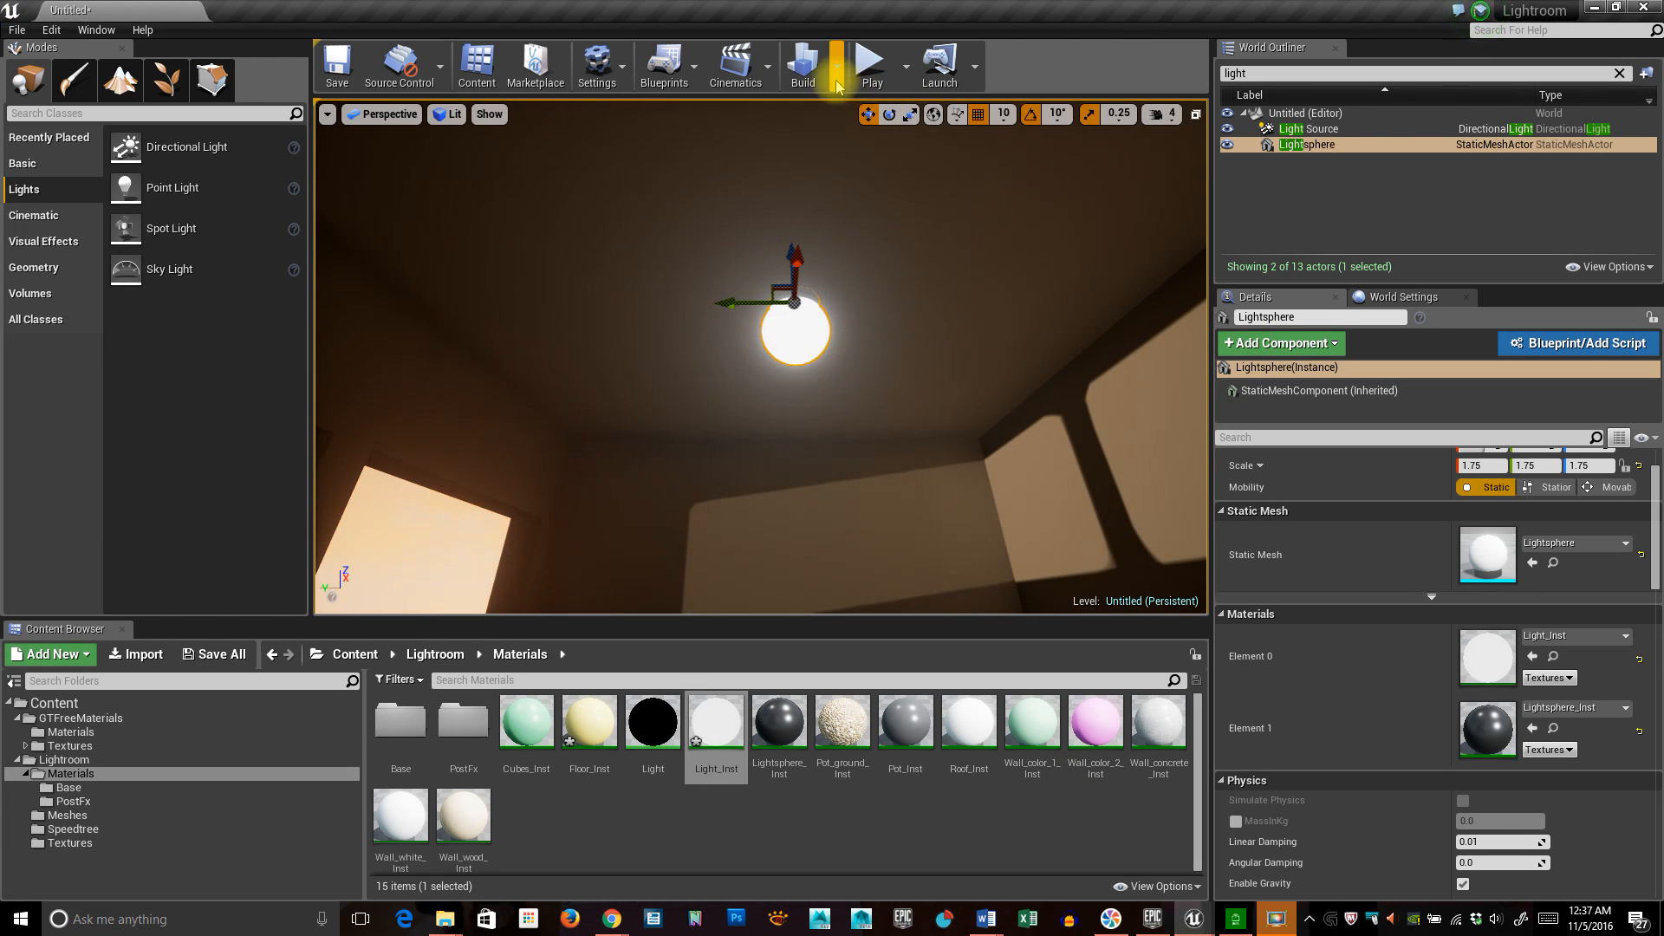
{"action": "left_click", "coordinate": [803, 65]}
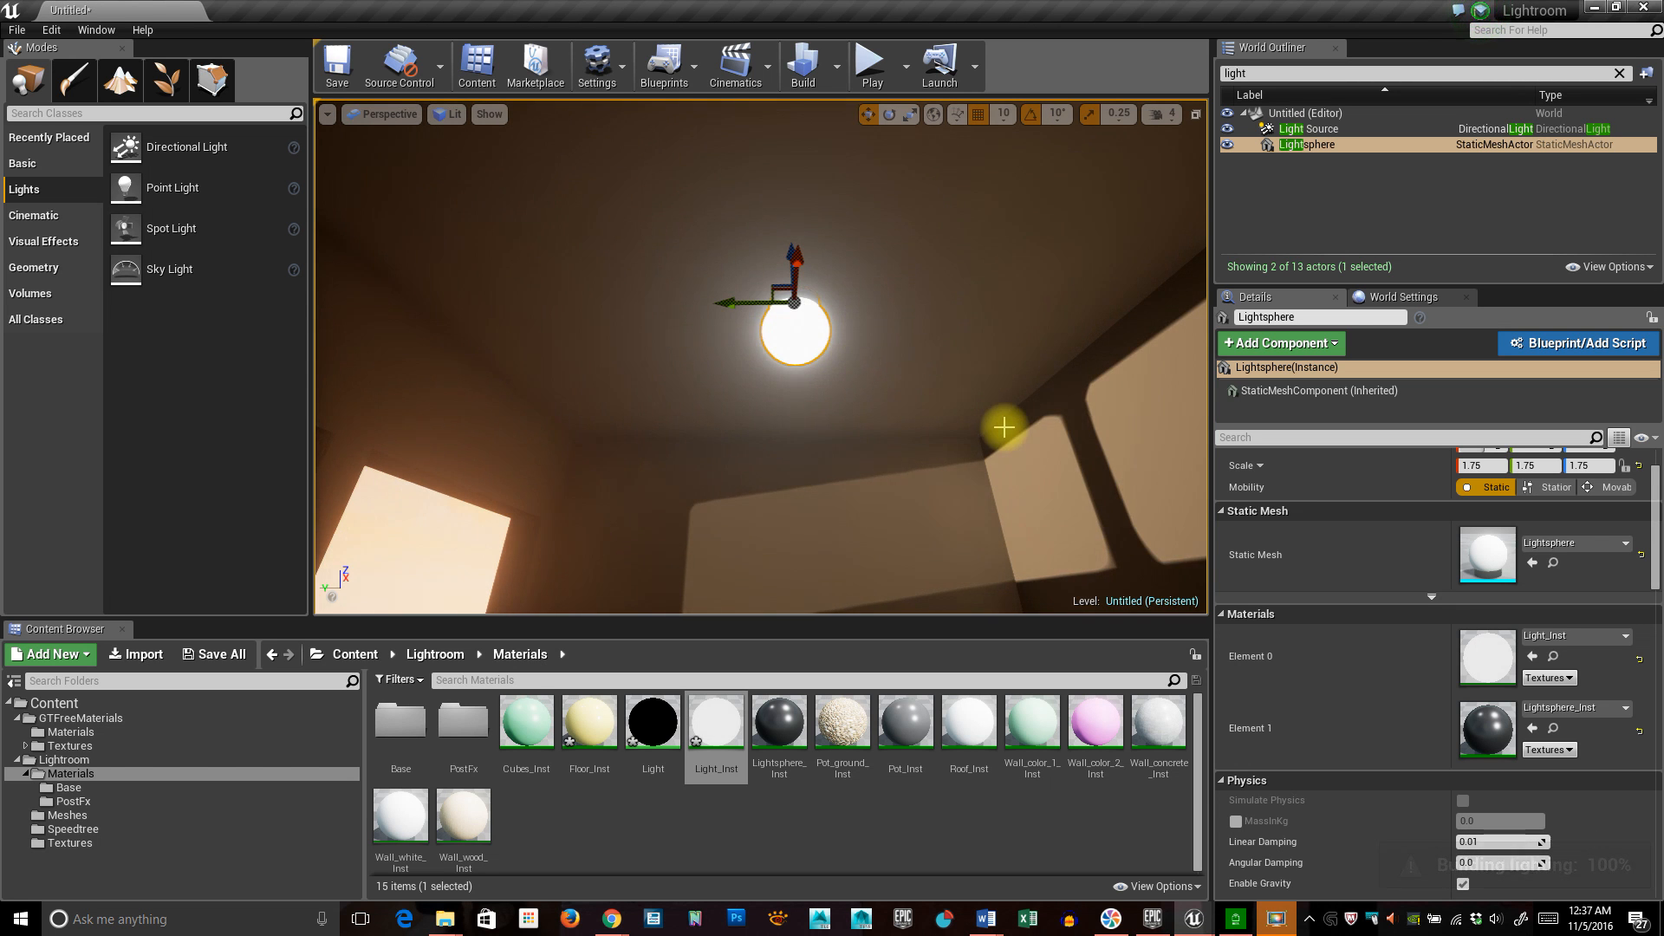
{"action": "mouse_move", "coordinate": [995, 428]}
{"action": "right_mouse_down"}
{"action": "mouse_move", "coordinate": [995, 520]}
{"action": "mouse_move", "coordinate": [955, 521]}
{"action": "mouse_move", "coordinate": [1010, 447]}
{"action": "mouse_move", "coordinate": [976, 501]}
{"action": "mouse_move", "coordinate": [983, 447]}
{"action": "right_mouse_up"}
{"action": "middle_click_drag", "start_coordinate": [983, 448], "coordinate": [952, 506]}
{"action": "right_click_drag", "start_coordinate": [979, 443], "coordinate": [1080, 349]}
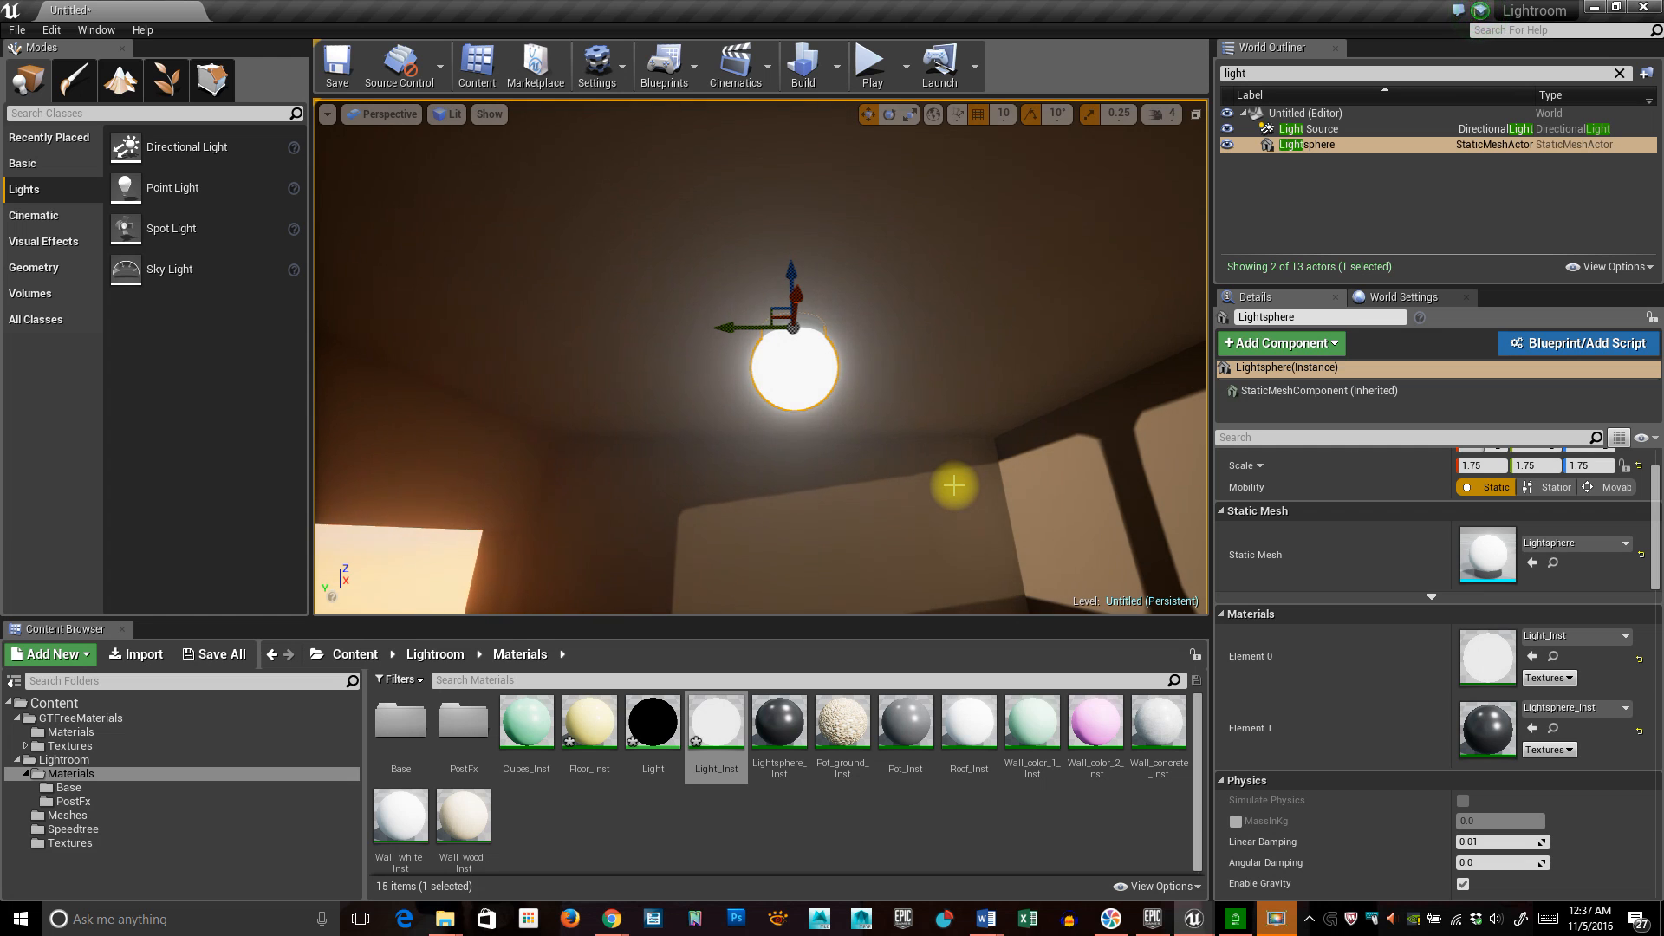
Enable Use Emissive for Static Lighting in the lightsphere's Lightmass settings.
{"action": "scroll", "coordinate": [1245, 754], "scroll_direction": "down", "scroll_amount": 3}
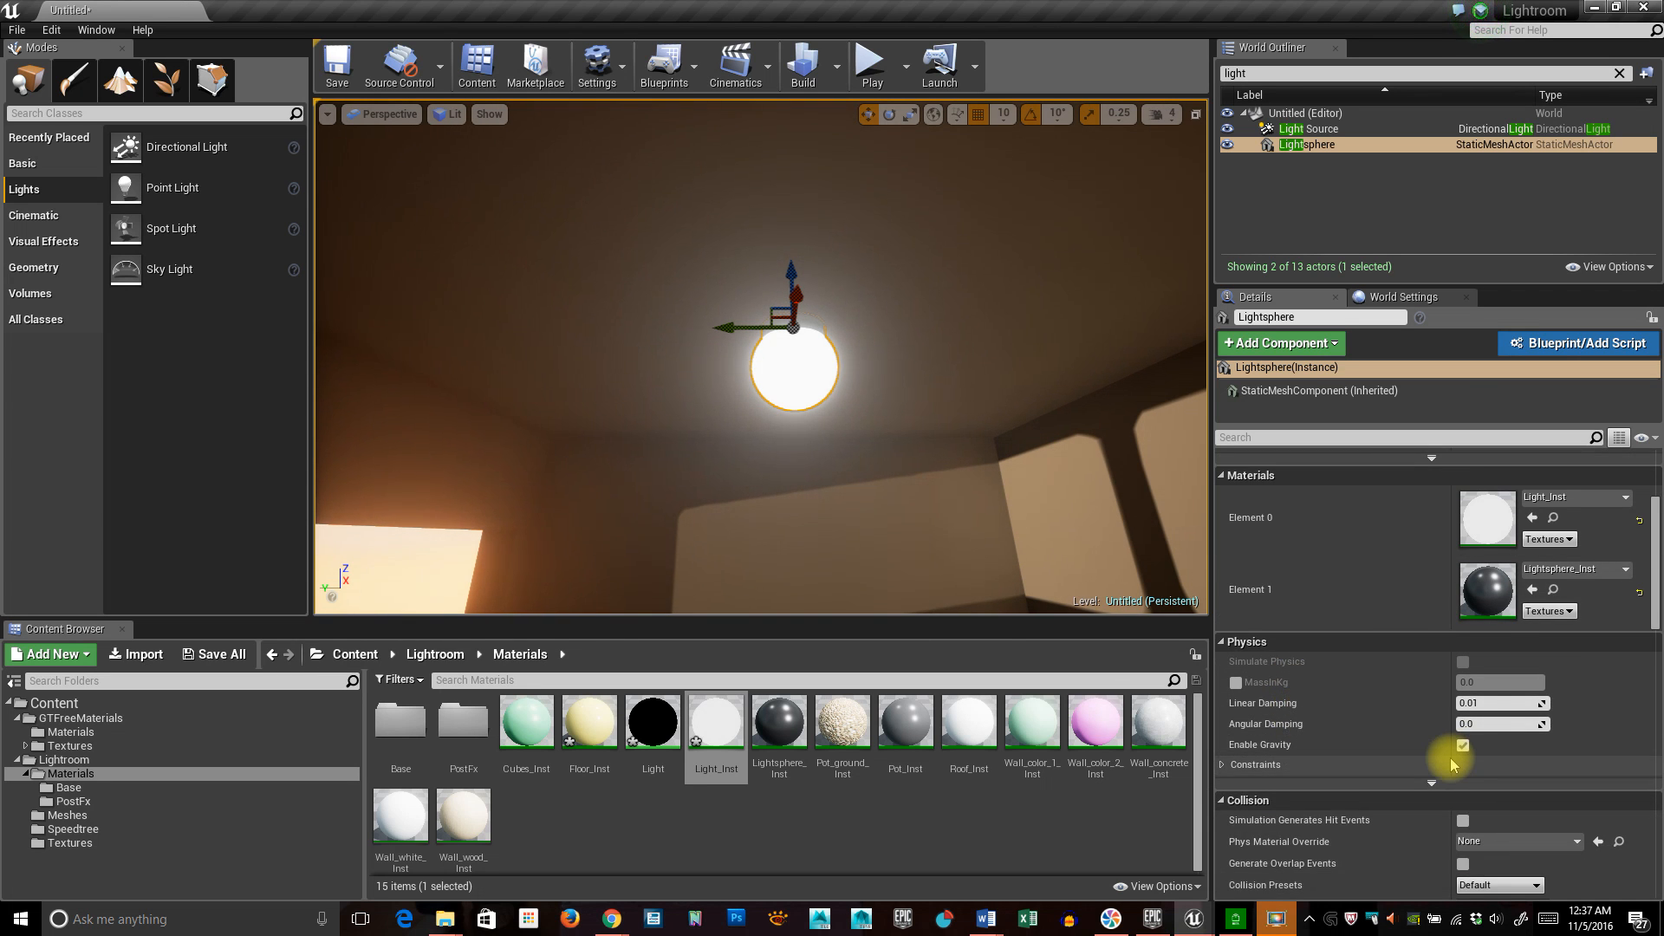
{"action": "scroll", "coordinate": [1450, 758], "scroll_direction": "down", "scroll_amount": 1}
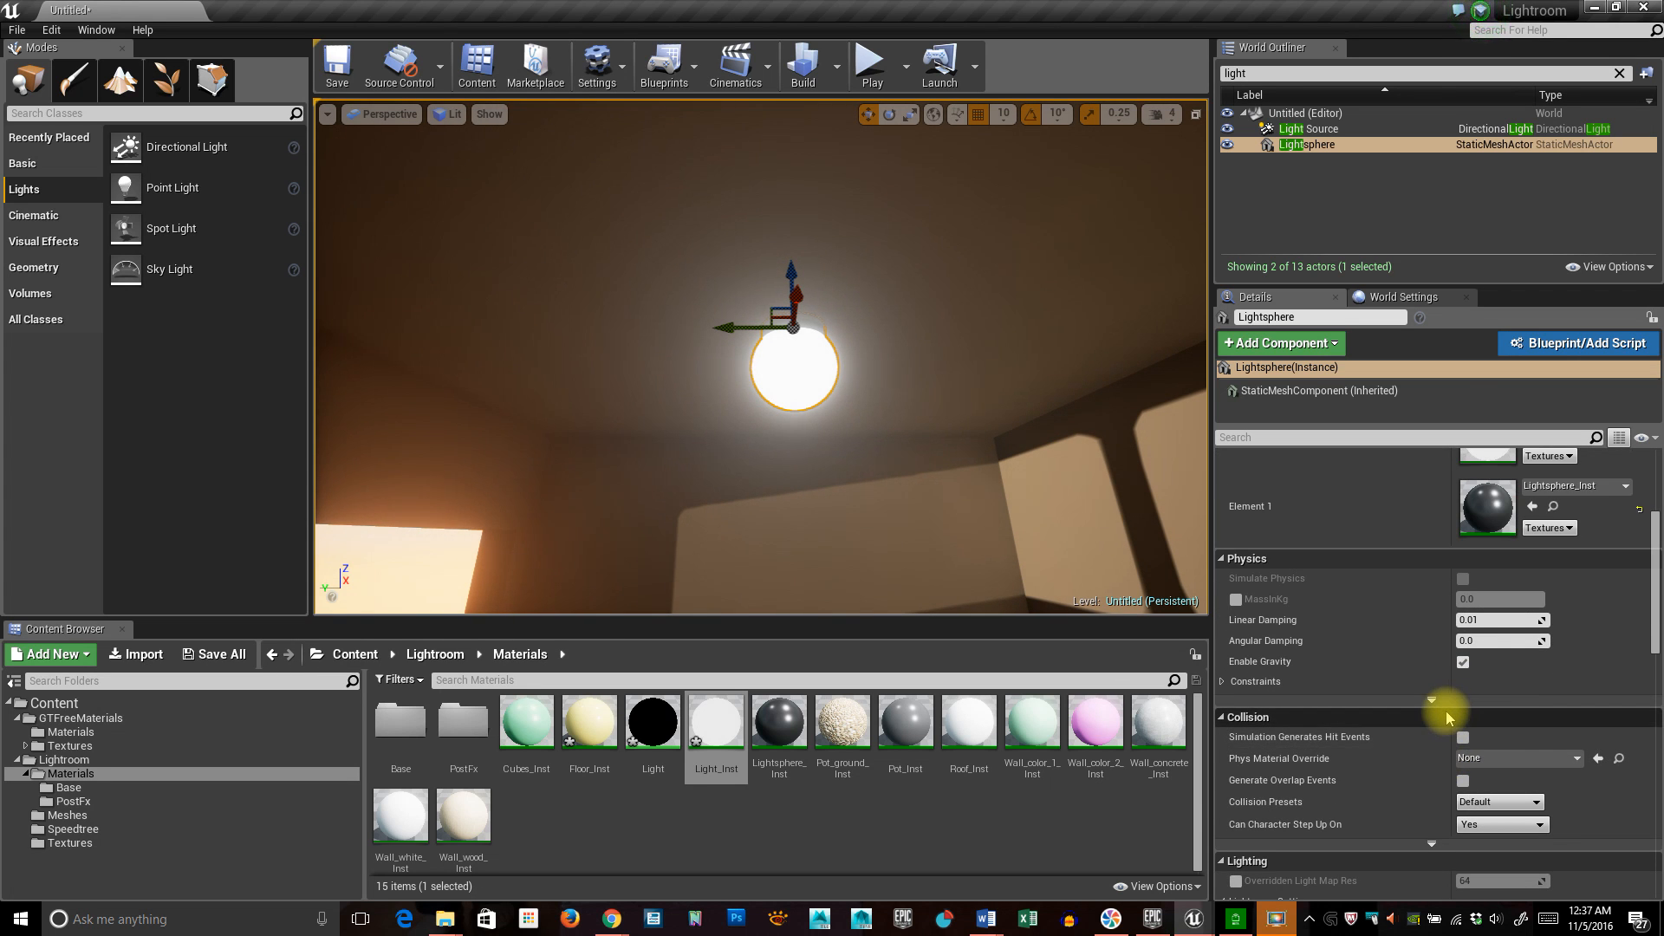
{"action": "scroll", "coordinate": [1446, 711], "scroll_direction": "up", "scroll_amount": 3}
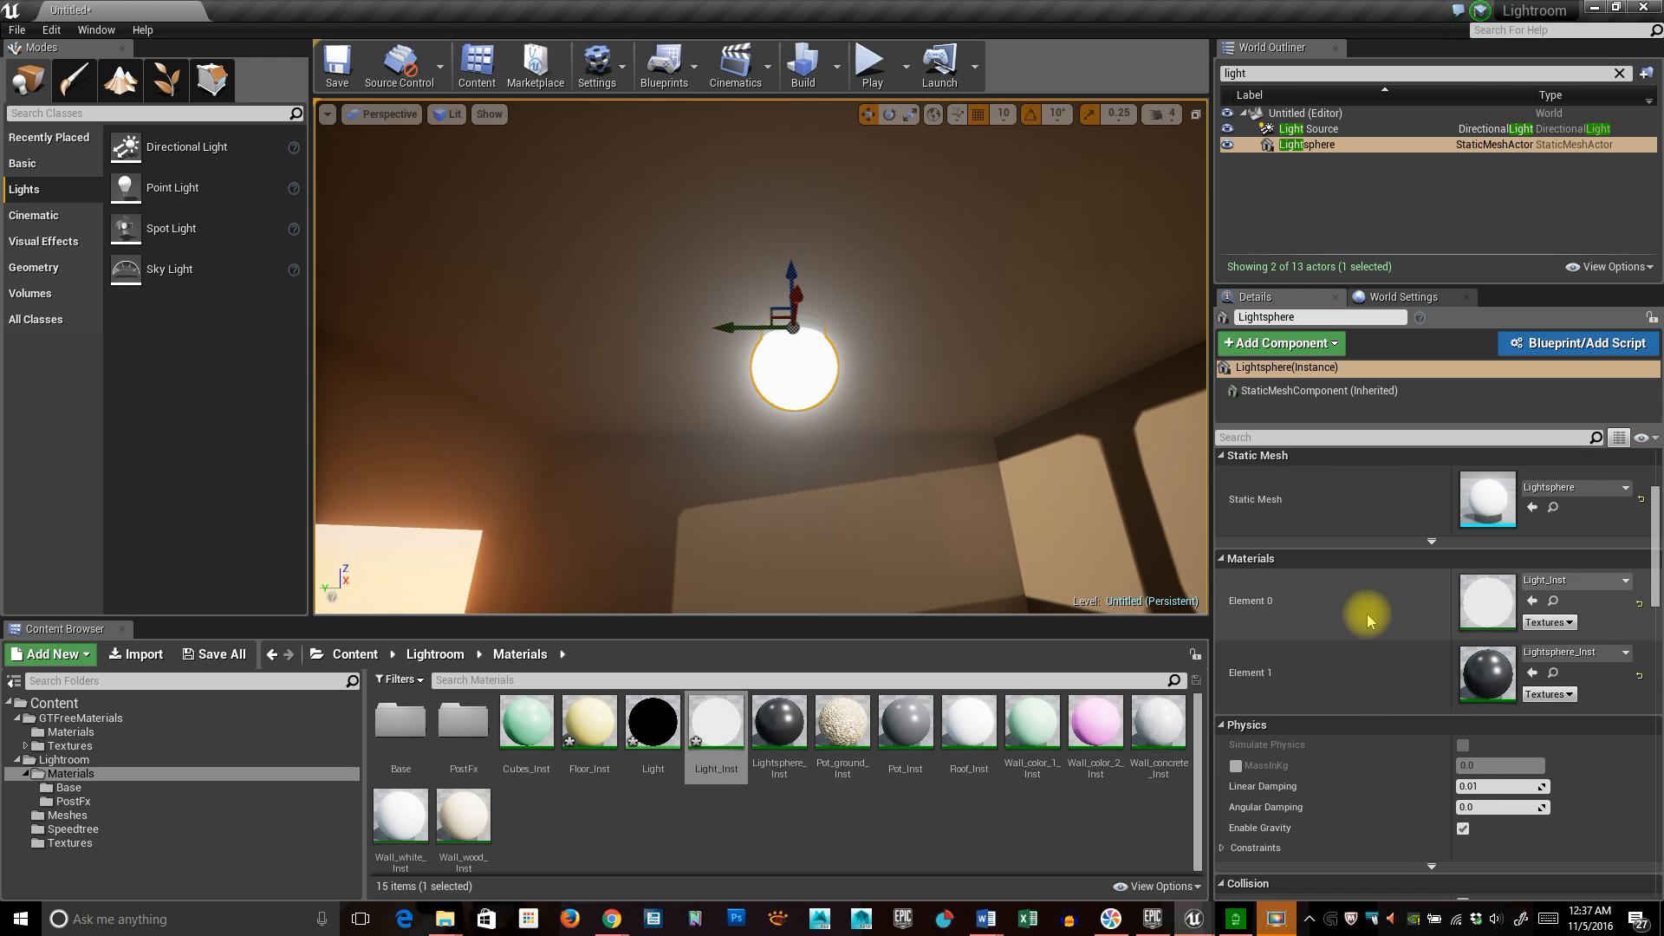
{"action": "scroll", "coordinate": [1416, 588], "scroll_direction": "down", "scroll_amount": 3}
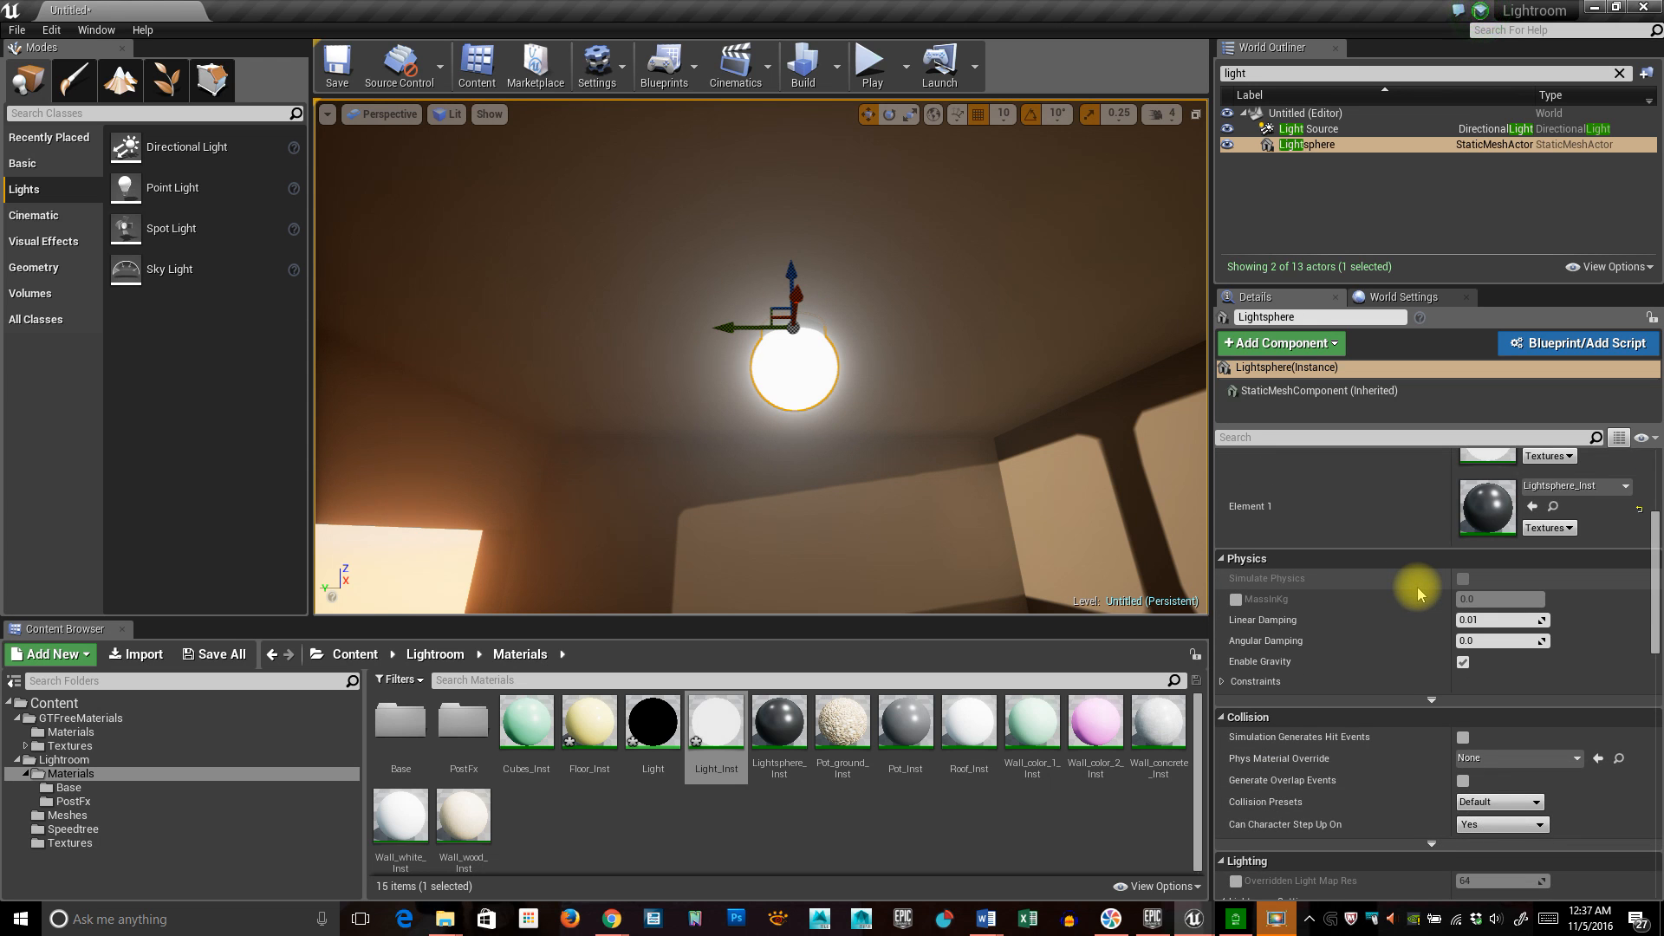
{"action": "scroll", "coordinate": [1417, 586], "scroll_direction": "down", "scroll_amount": 5}
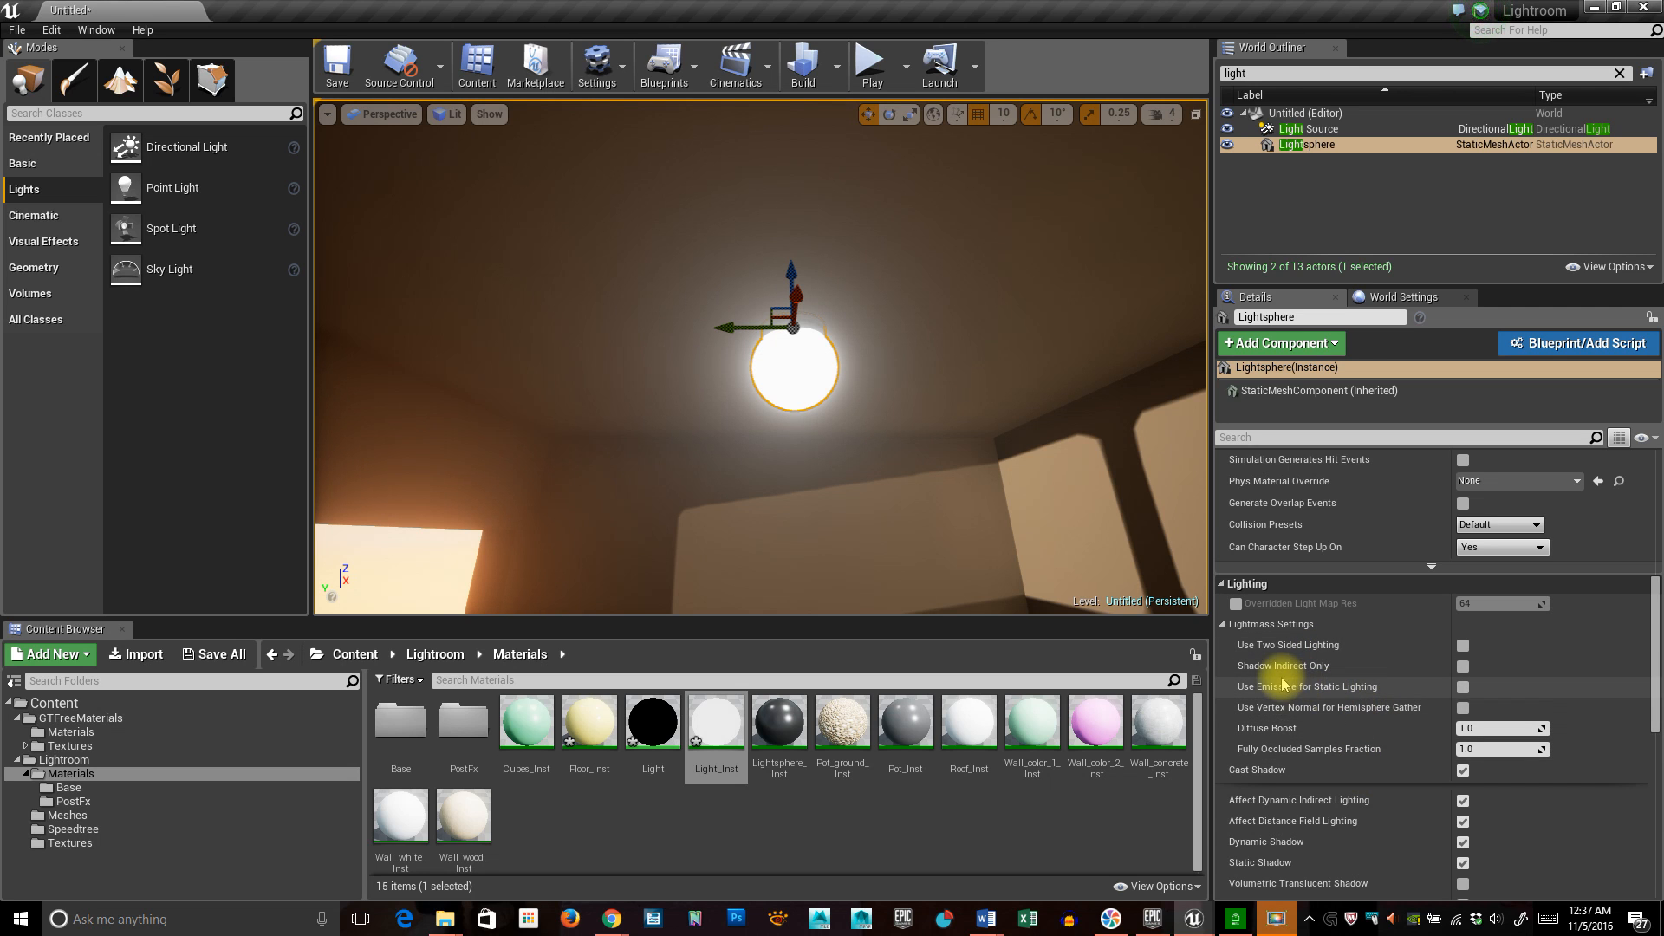
{"action": "left_click", "coordinate": [1463, 687]}
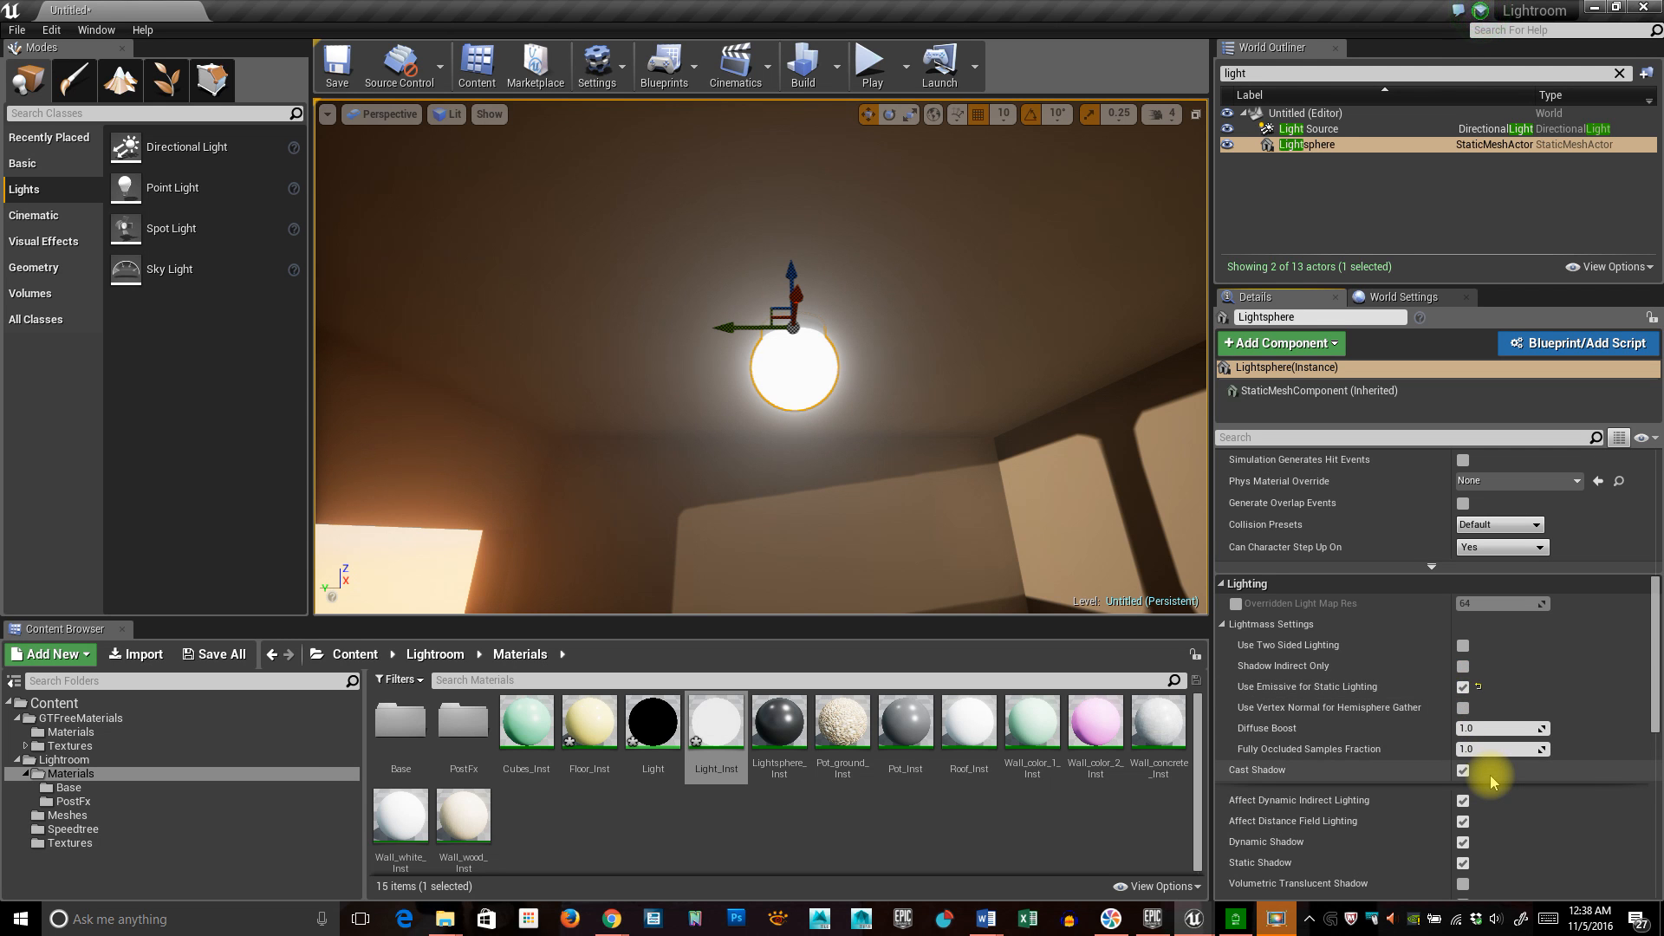
Rebuild the level's lighting with the emissive lightsphere included and inspect the room from another angle.
{"action": "right_click_drag", "start_coordinate": [982, 257], "coordinate": [1012, 316]}
{"action": "left_click", "coordinate": [801, 65]}
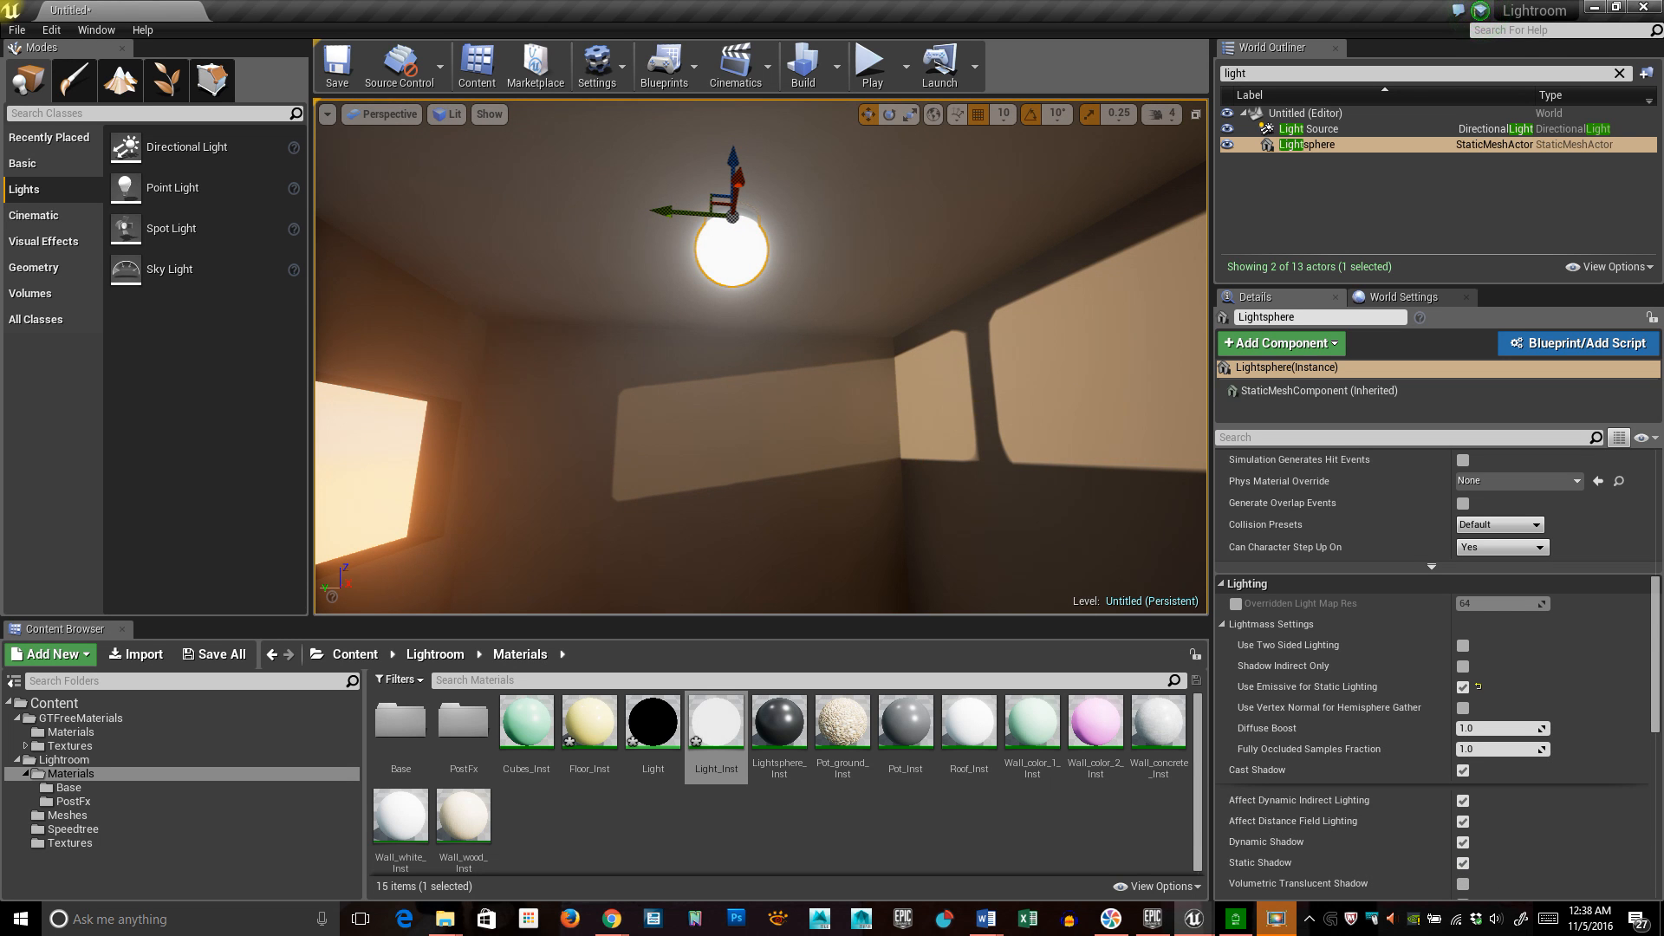
{"action": "right_click_drag", "start_coordinate": [899, 476], "coordinate": [969, 260]}
{"action": "right_click_drag", "start_coordinate": [971, 492], "coordinate": [907, 304]}
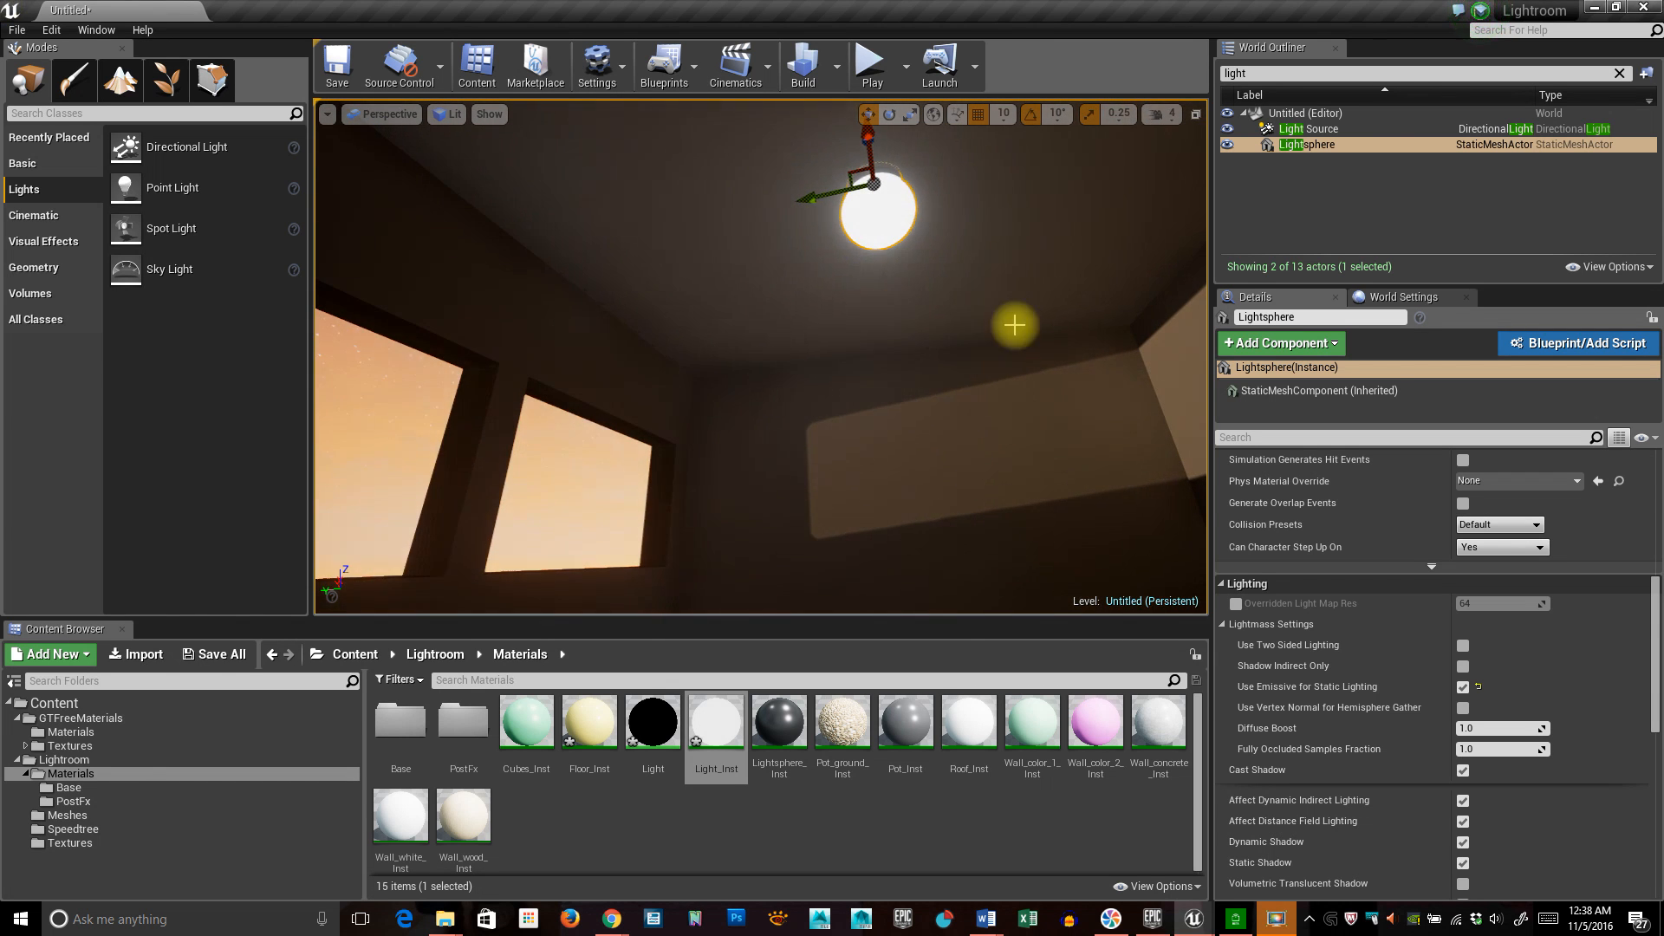
Place a point light on the floor of the room beneath the ceiling lightsphere.
{"action": "right_click_drag", "start_coordinate": [984, 472], "coordinate": [979, 482]}
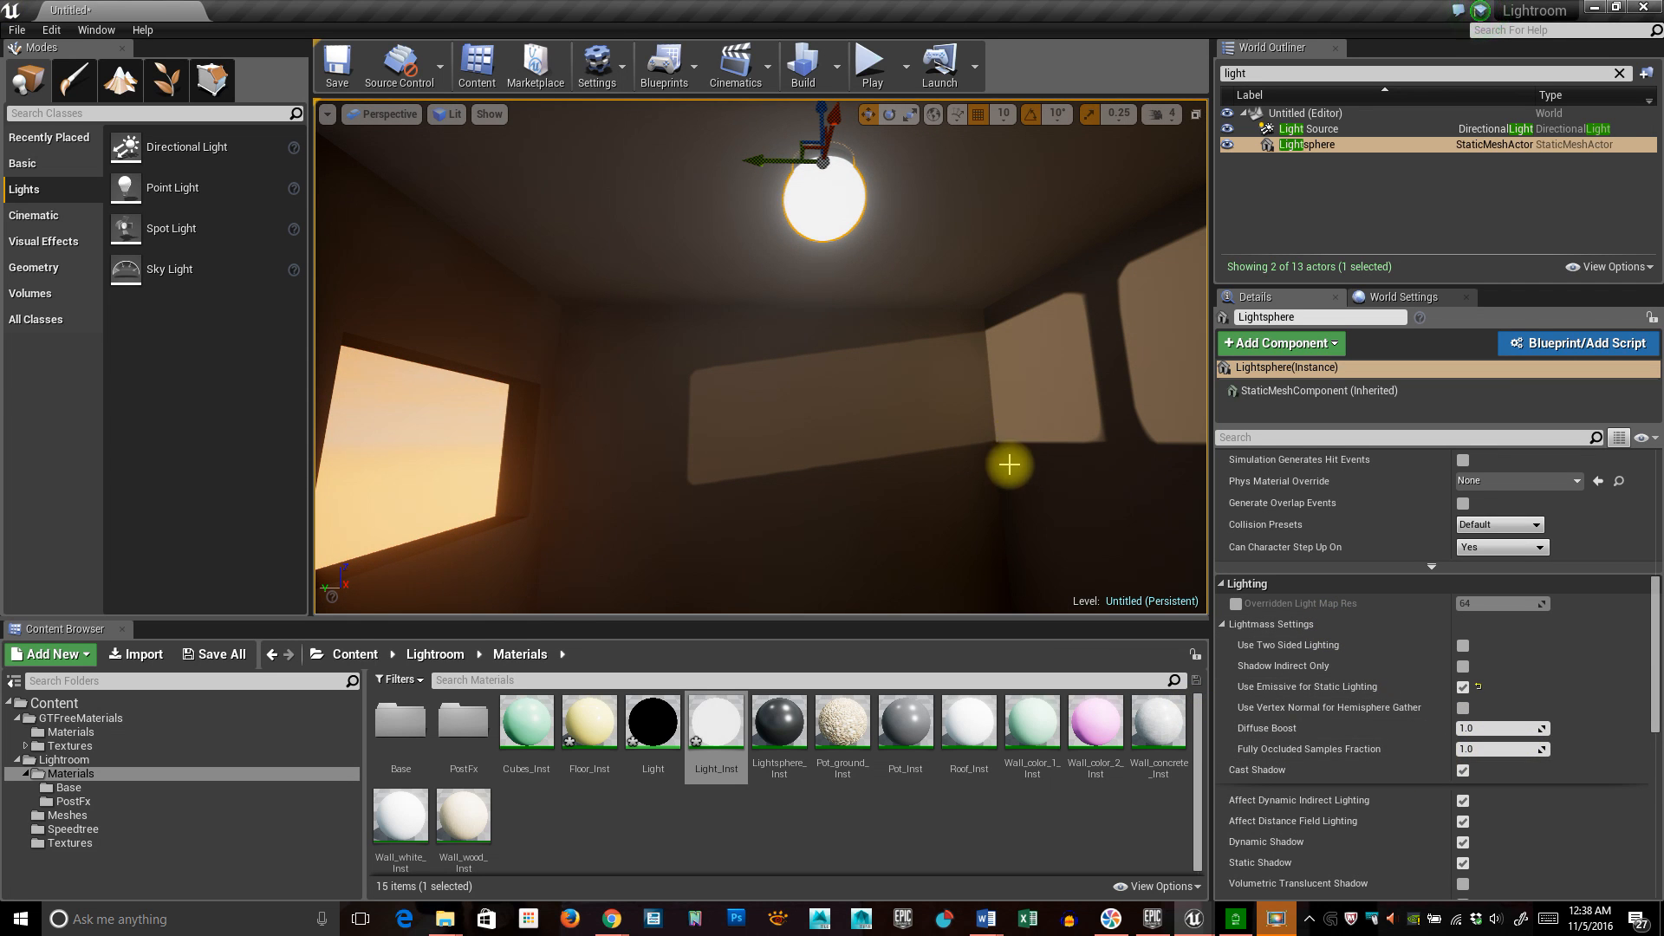
{"action": "mouse_move", "coordinate": [1009, 465]}
{"action": "right_mouse_down"}
{"action": "mouse_move", "coordinate": [979, 391]}
{"action": "mouse_move", "coordinate": [976, 500]}
{"action": "mouse_move", "coordinate": [1053, 369]}
{"action": "mouse_move", "coordinate": [1003, 464]}
{"action": "right_mouse_up"}
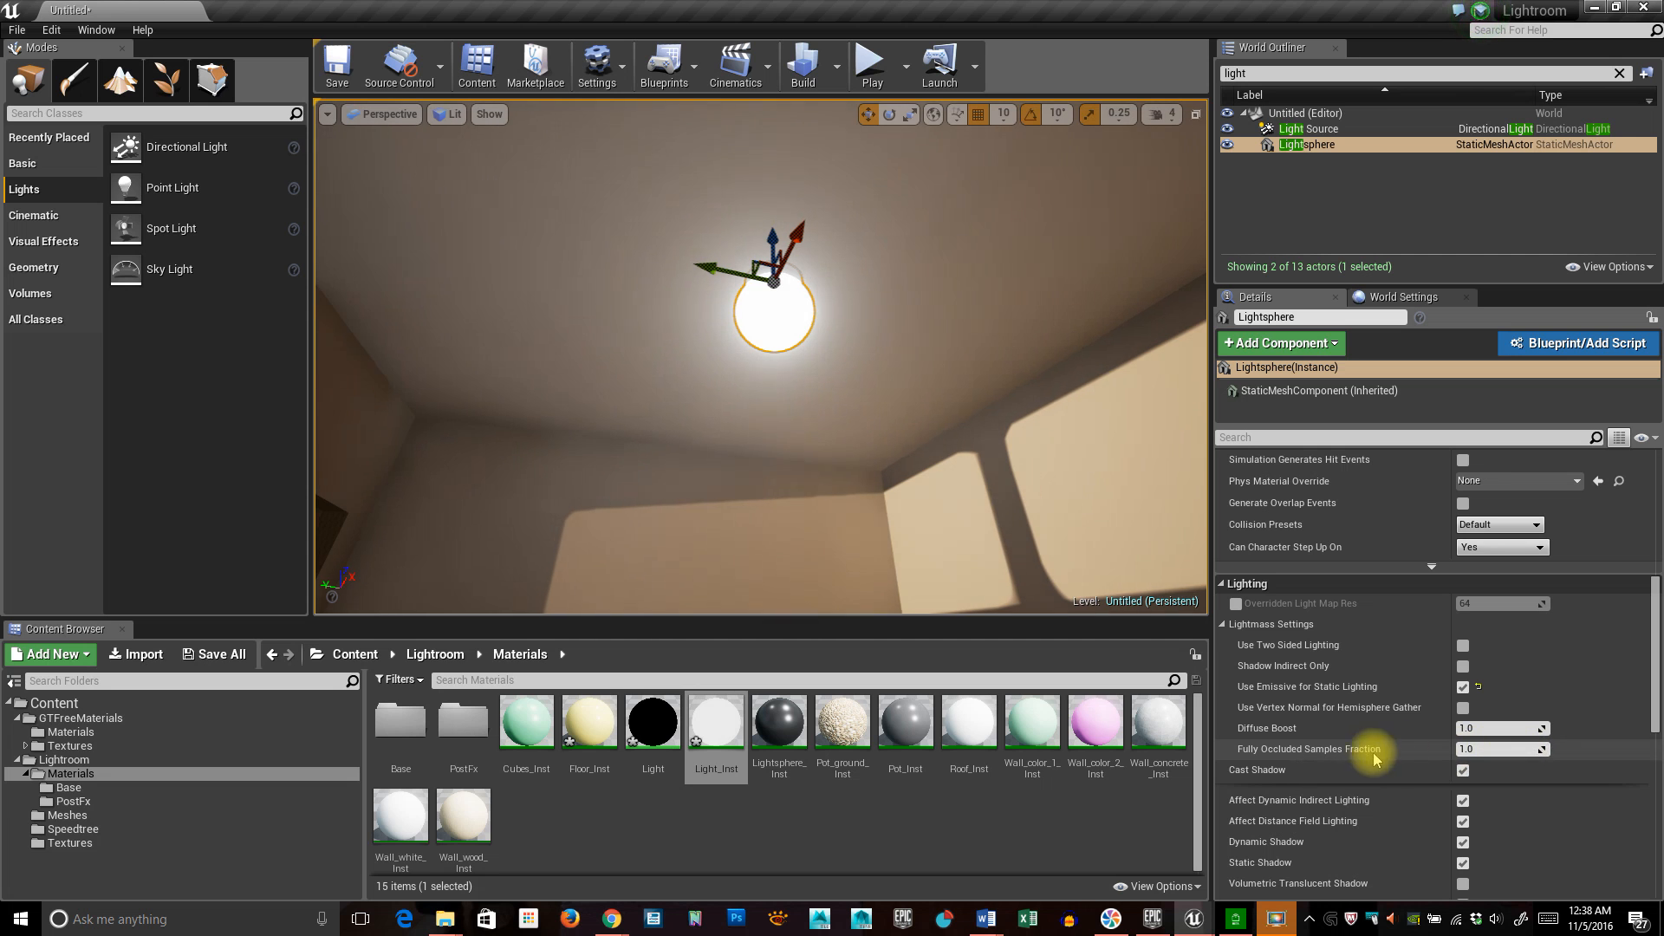
{"action": "right_click_drag", "start_coordinate": [966, 491], "coordinate": [848, 399]}
{"action": "right_click_drag", "start_coordinate": [1055, 546], "coordinate": [1053, 525]}
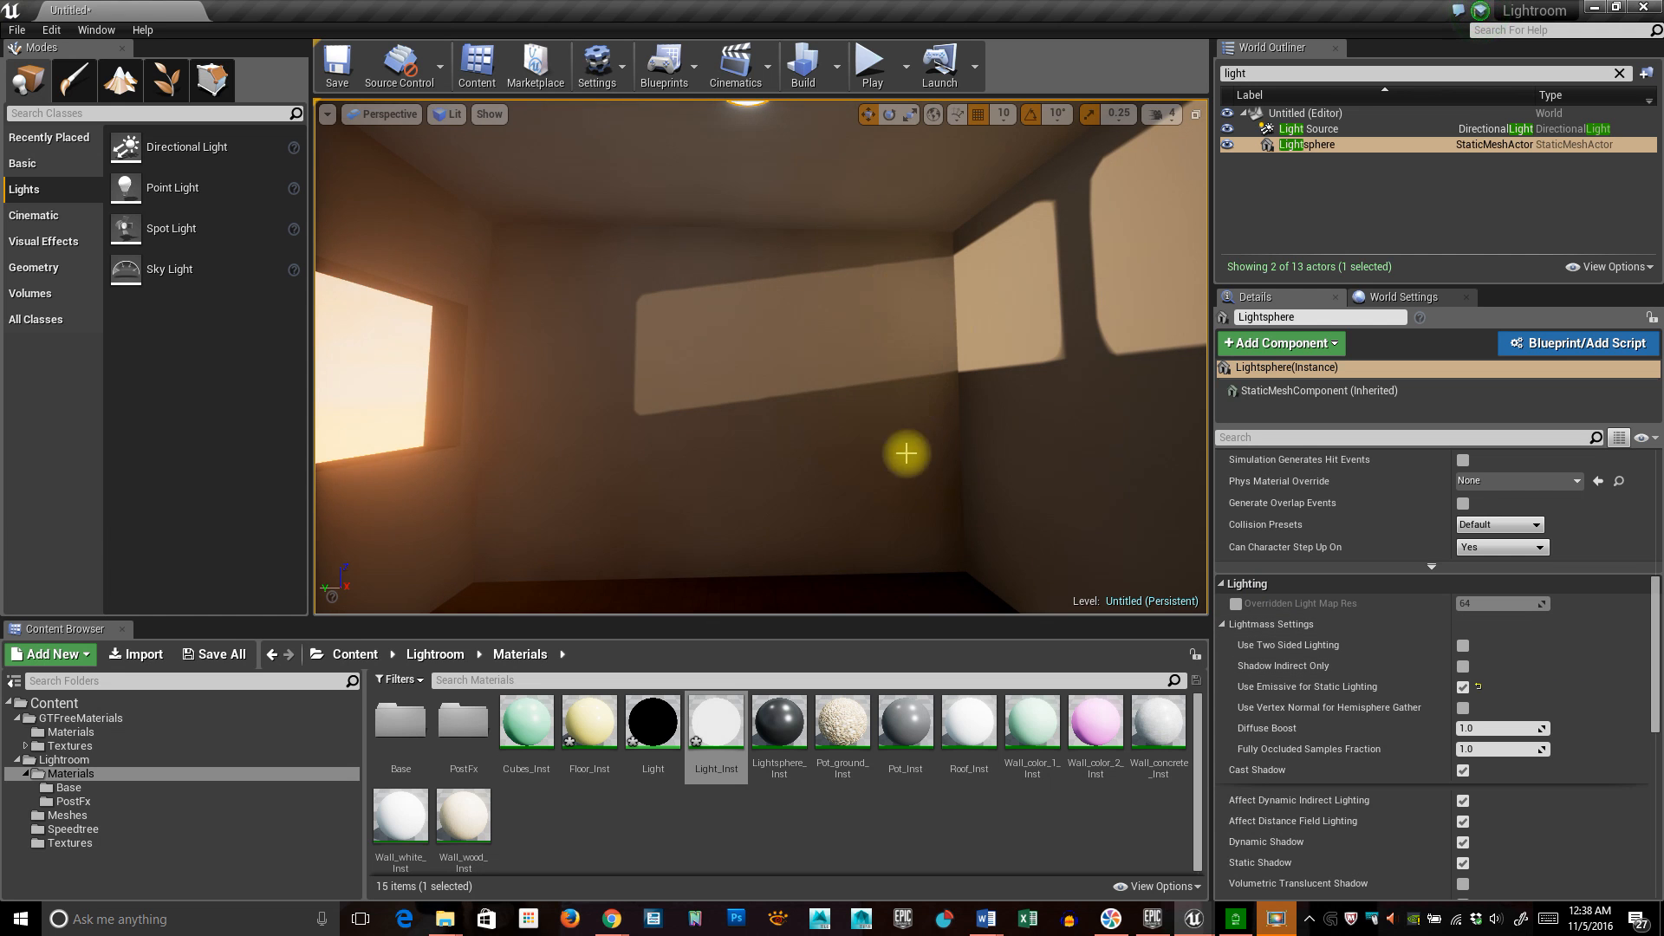
{"action": "right_click_drag", "start_coordinate": [905, 453], "coordinate": [374, 527]}
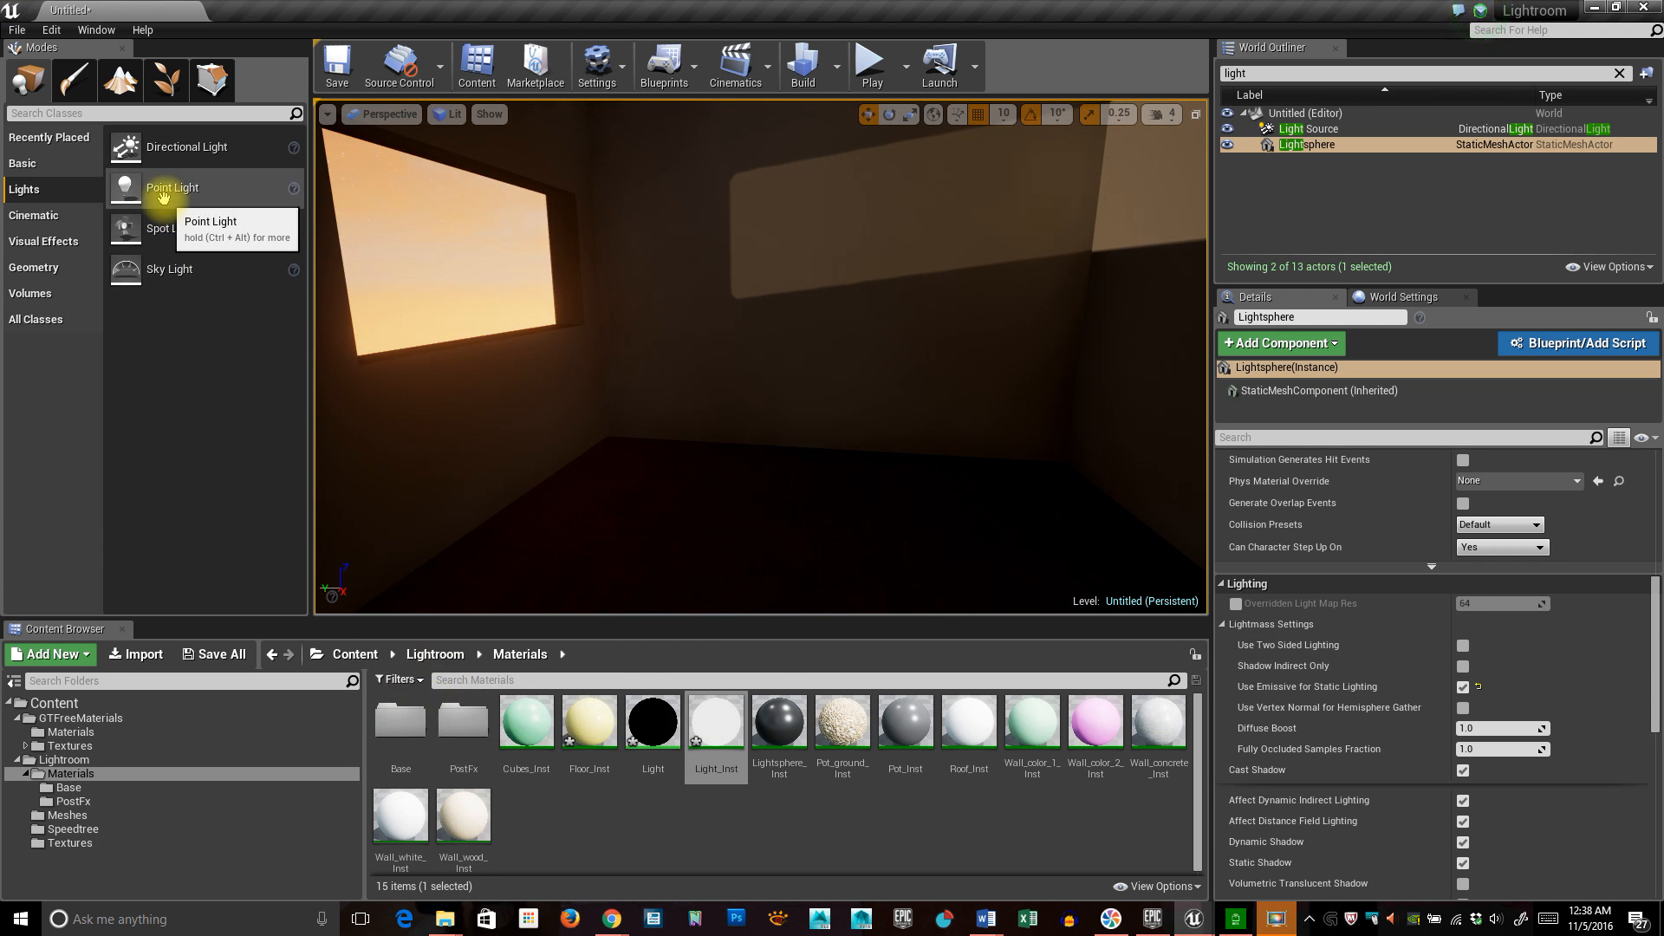
{"action": "left_click_drag", "start_coordinate": [163, 197], "coordinate": [817, 590]}
{"action": "right_click_drag", "start_coordinate": [929, 543], "coordinate": [920, 486]}
{"action": "key", "text": "s"}
{"action": "key", "text": "w"}
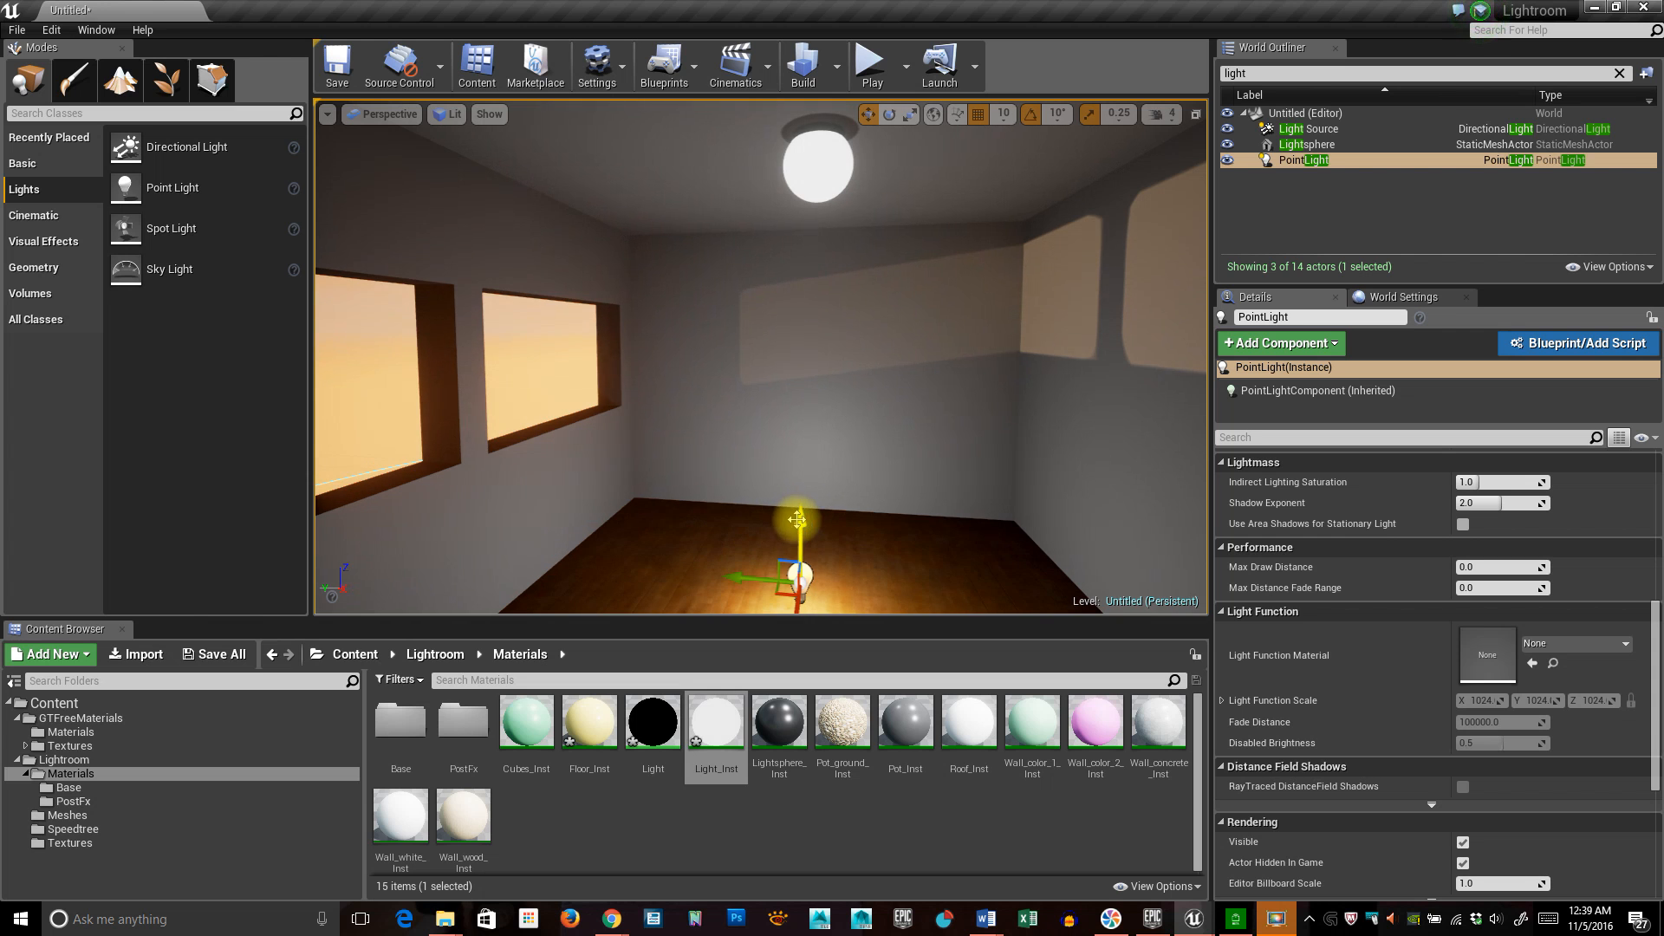
Raise the point light vertically from the floor up to the ceiling beside the lightsphere.
{"action": "left_click_drag", "start_coordinate": [799, 522], "coordinate": [798, 111]}
{"action": "right_click_drag", "start_coordinate": [690, 285], "coordinate": [772, 208]}
{"action": "key", "text": "s"}
{"action": "key", "text": "s"}
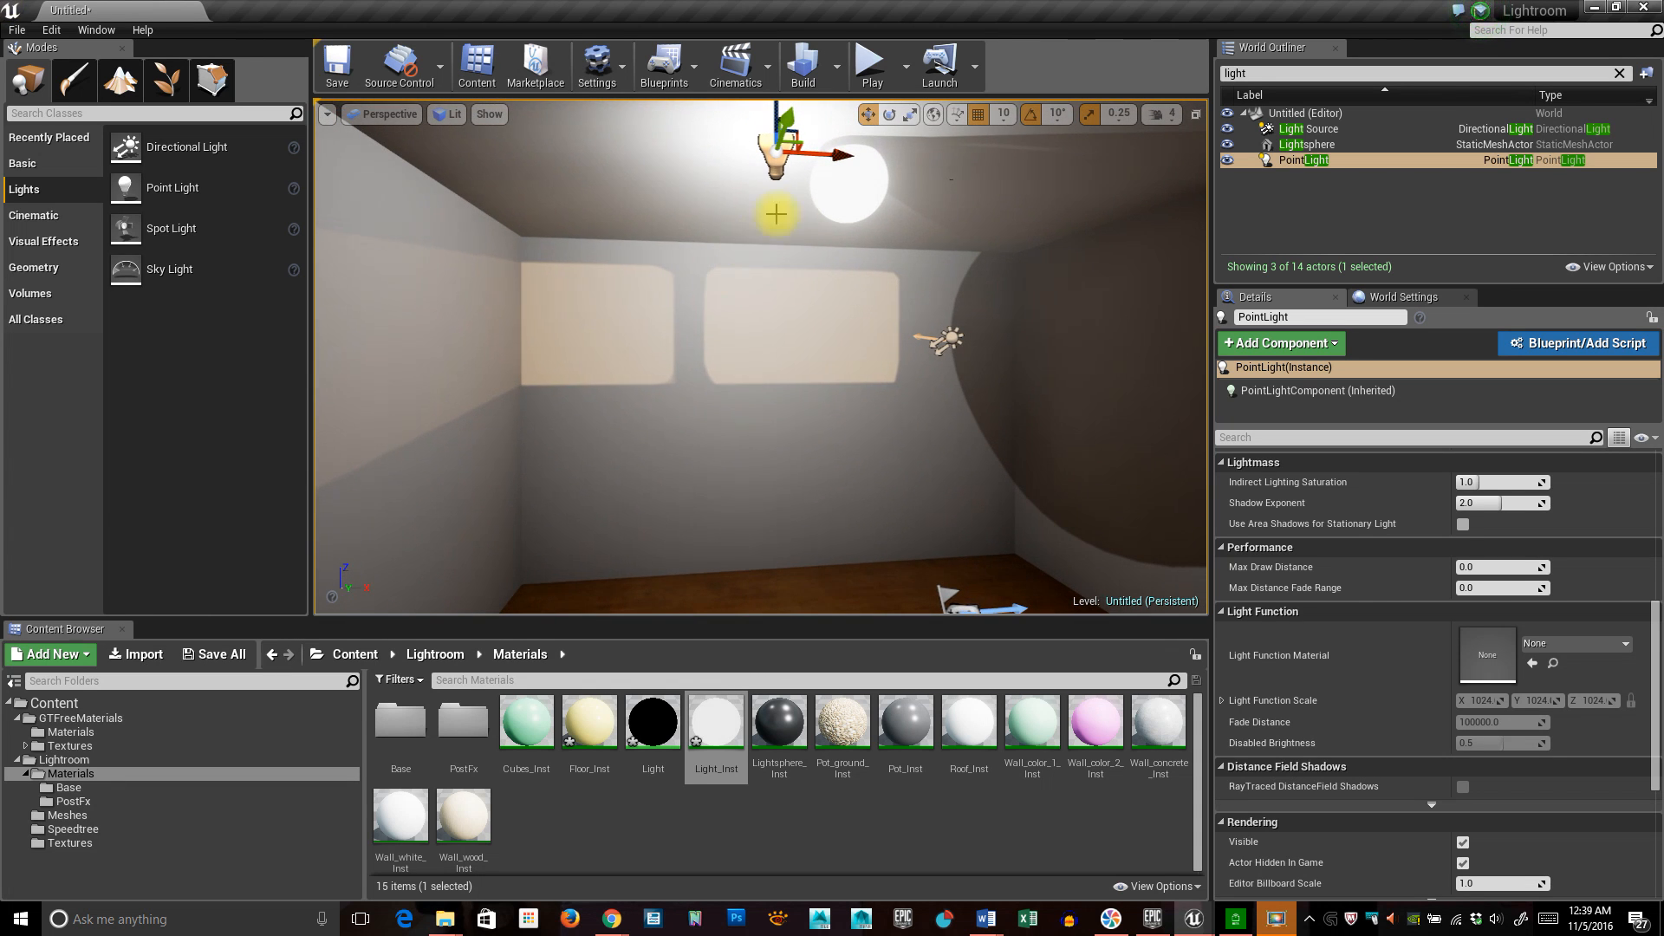
In the Top view, move the point light horizontally along both axes onto the center of the lightsphere.
{"action": "left_click", "coordinate": [374, 115]}
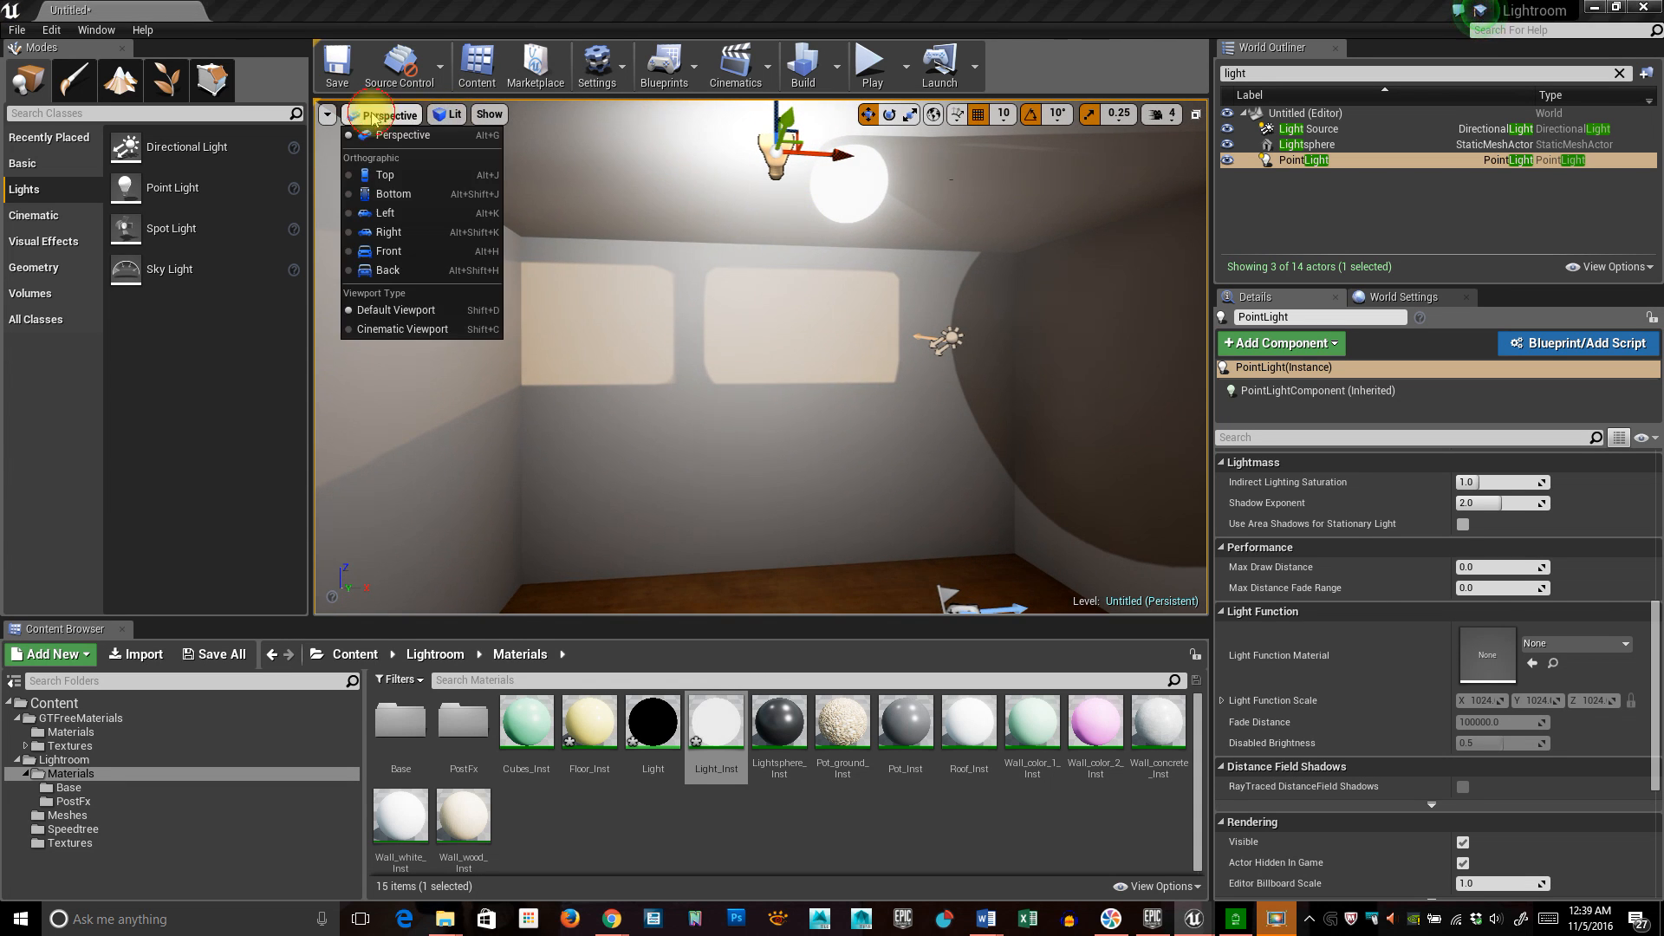
{"action": "left_click", "coordinate": [385, 174]}
{"action": "scroll", "coordinate": [728, 387], "scroll_direction": "down", "scroll_amount": 3}
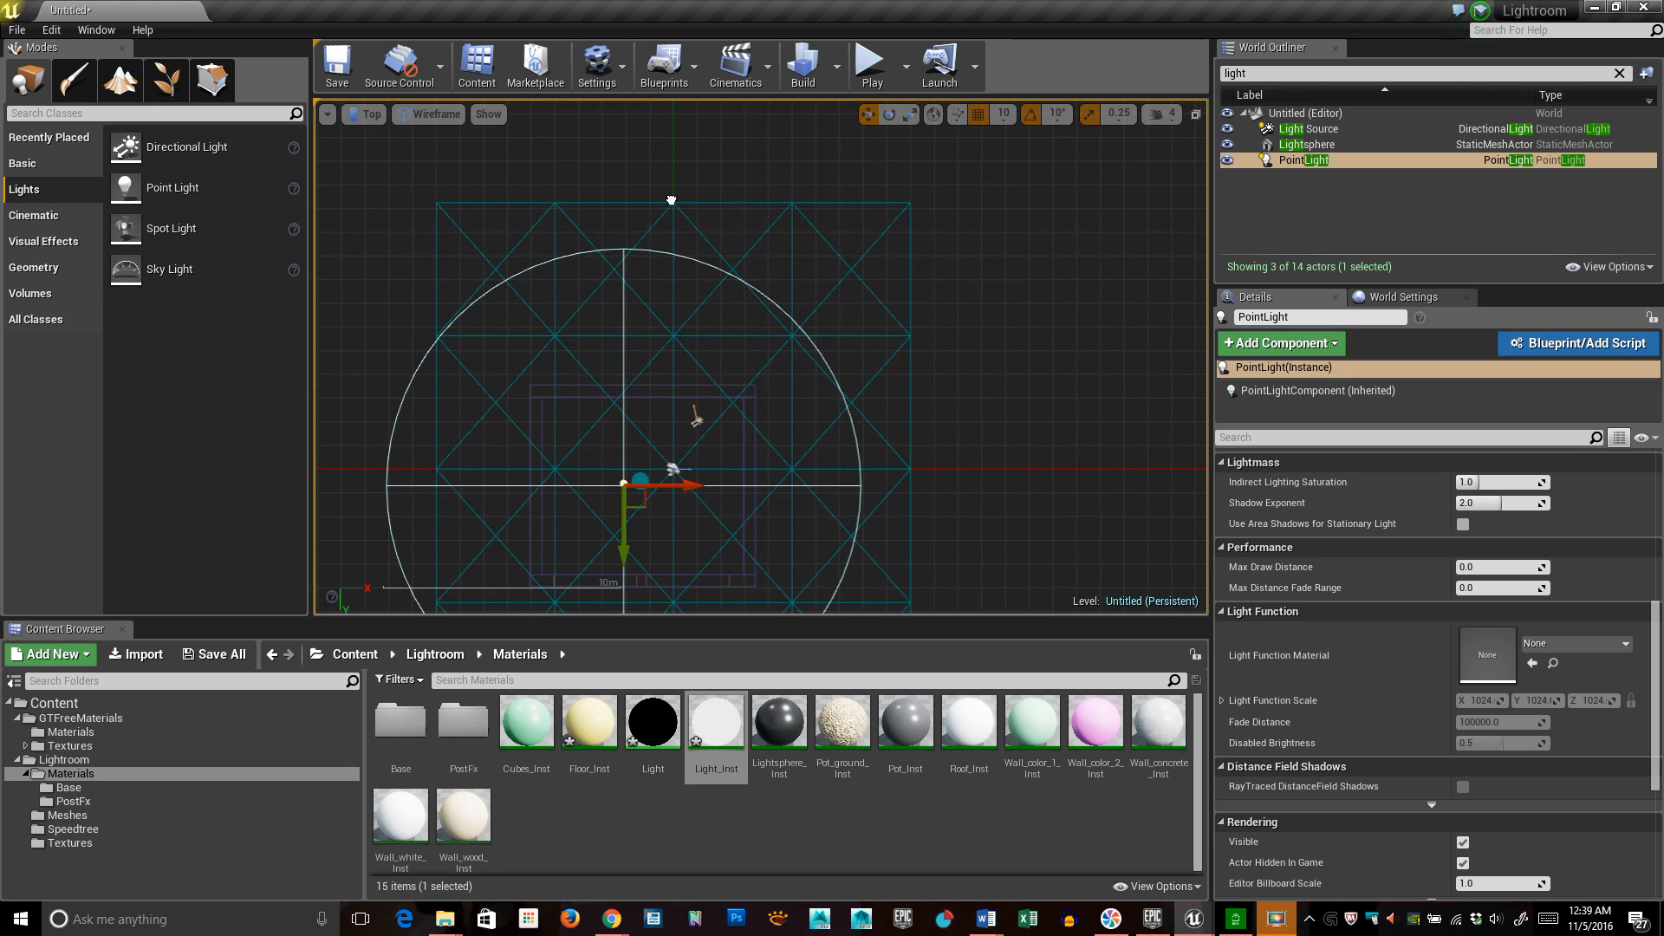
{"action": "scroll", "coordinate": [881, 298], "scroll_direction": "up", "scroll_amount": 8}
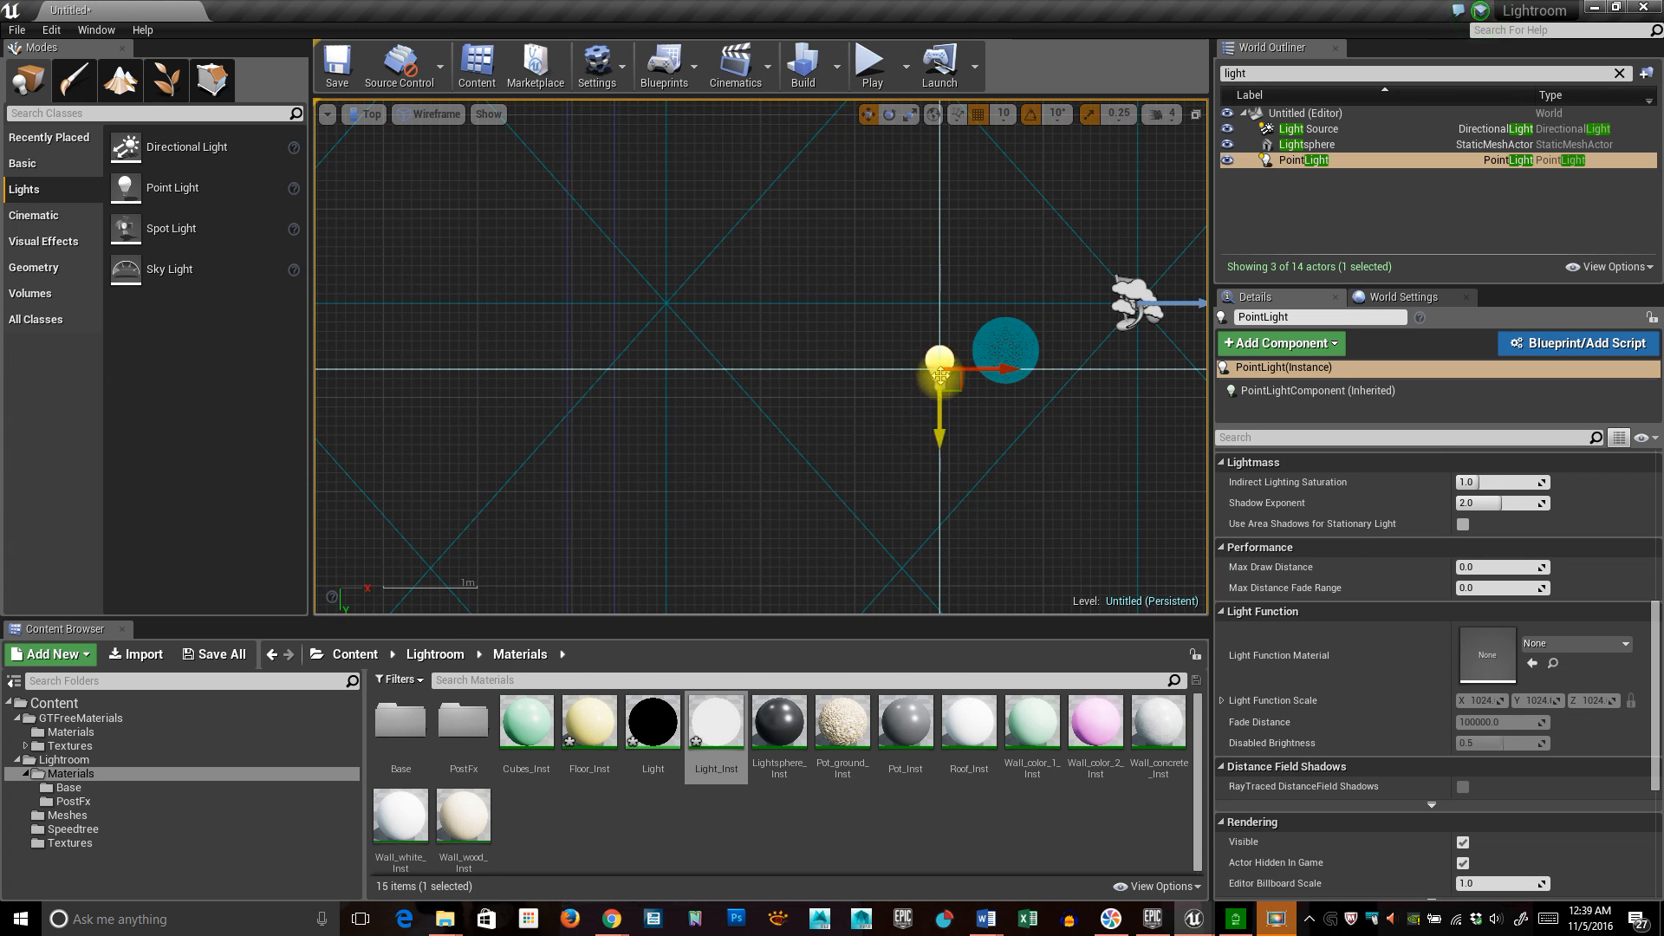
{"action": "left_click_drag", "start_coordinate": [947, 375], "coordinate": [1012, 349]}
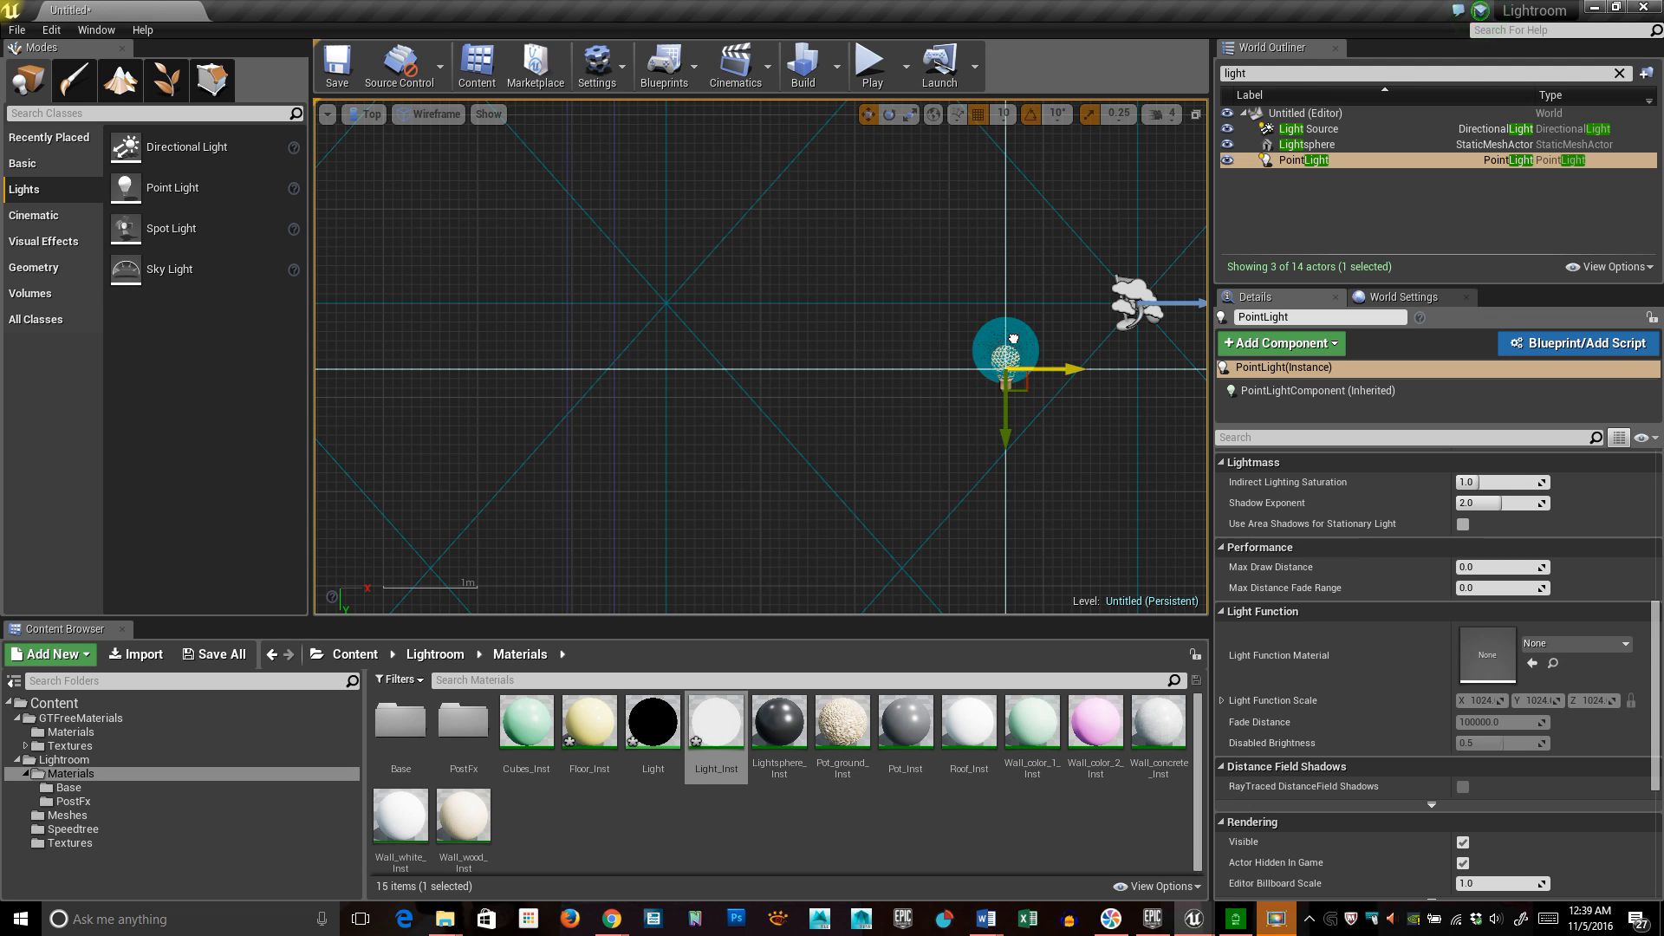
{"action": "left_click_drag", "start_coordinate": [1015, 253], "coordinate": [1015, 278]}
{"action": "right_click_drag", "start_coordinate": [1064, 269], "coordinate": [642, 450]}
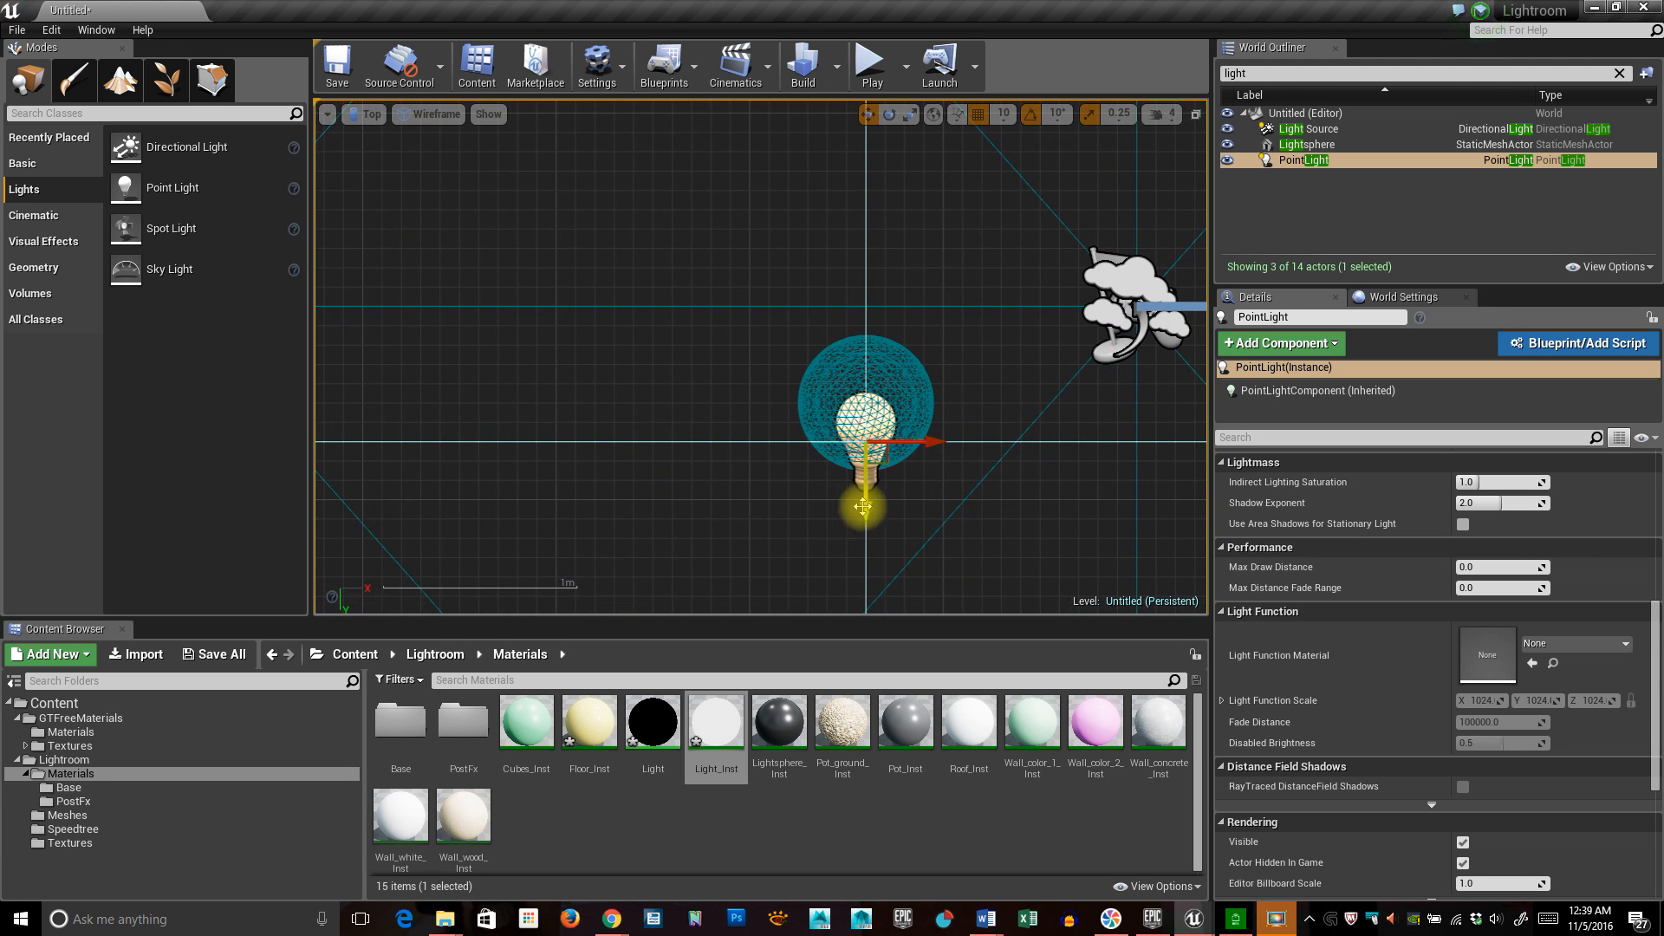
{"action": "left_click_drag", "start_coordinate": [865, 511], "coordinate": [865, 476]}
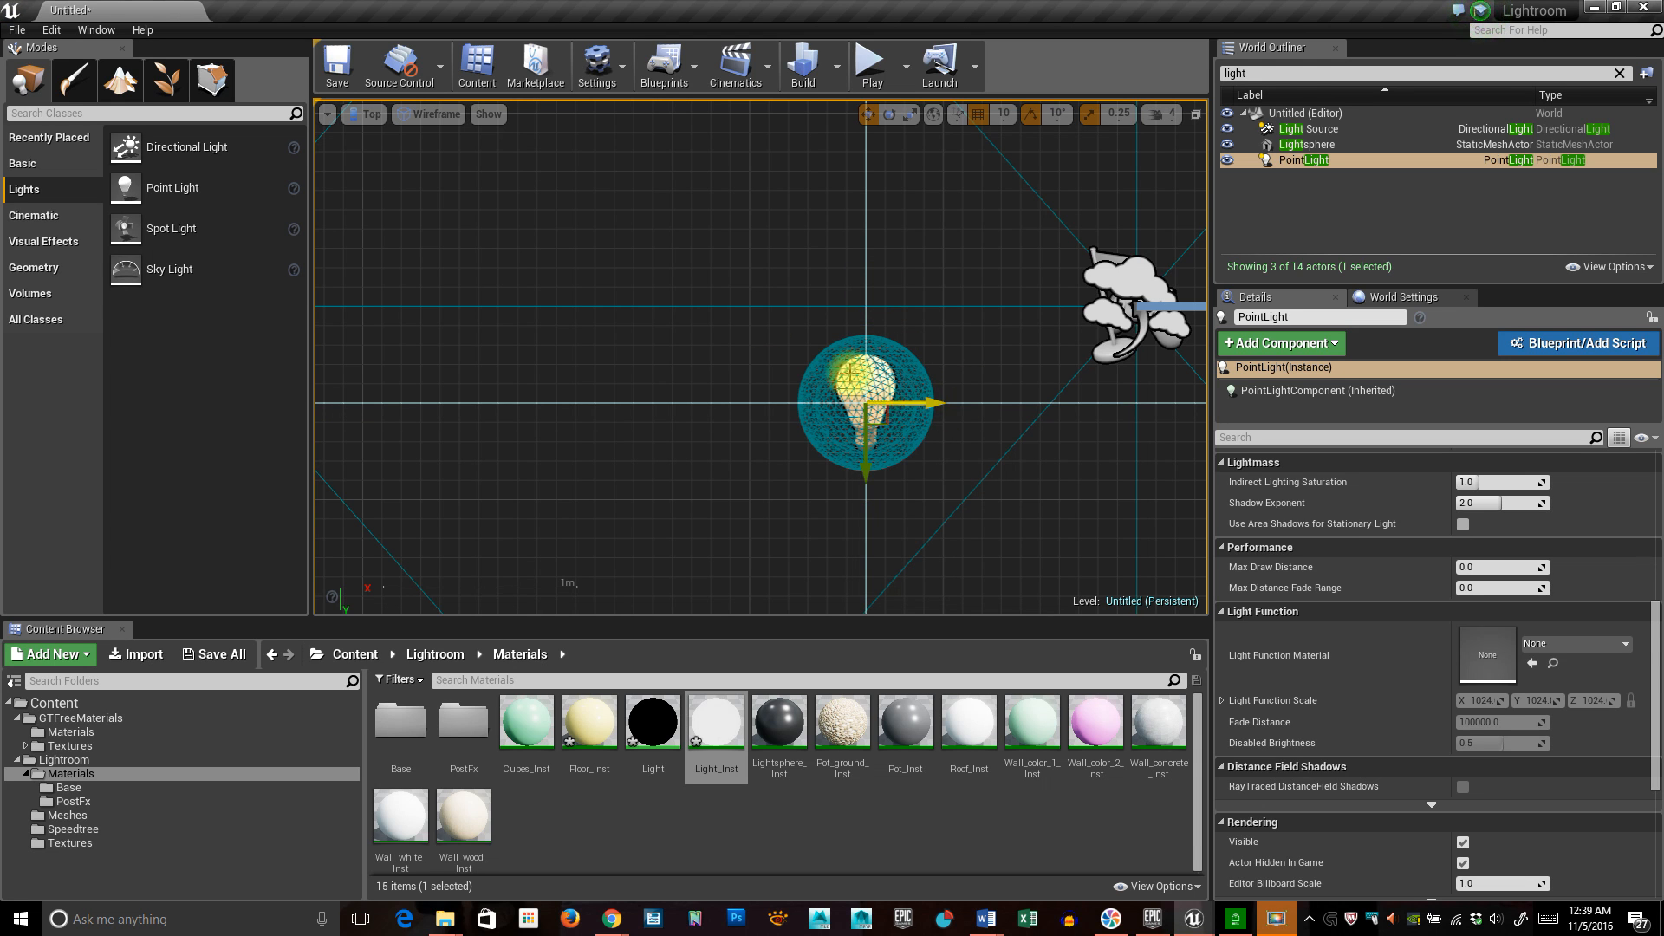
In the Front view, adjust the point light's height so it sits in the center of the lightsphere.
{"action": "left_click", "coordinate": [368, 113]}
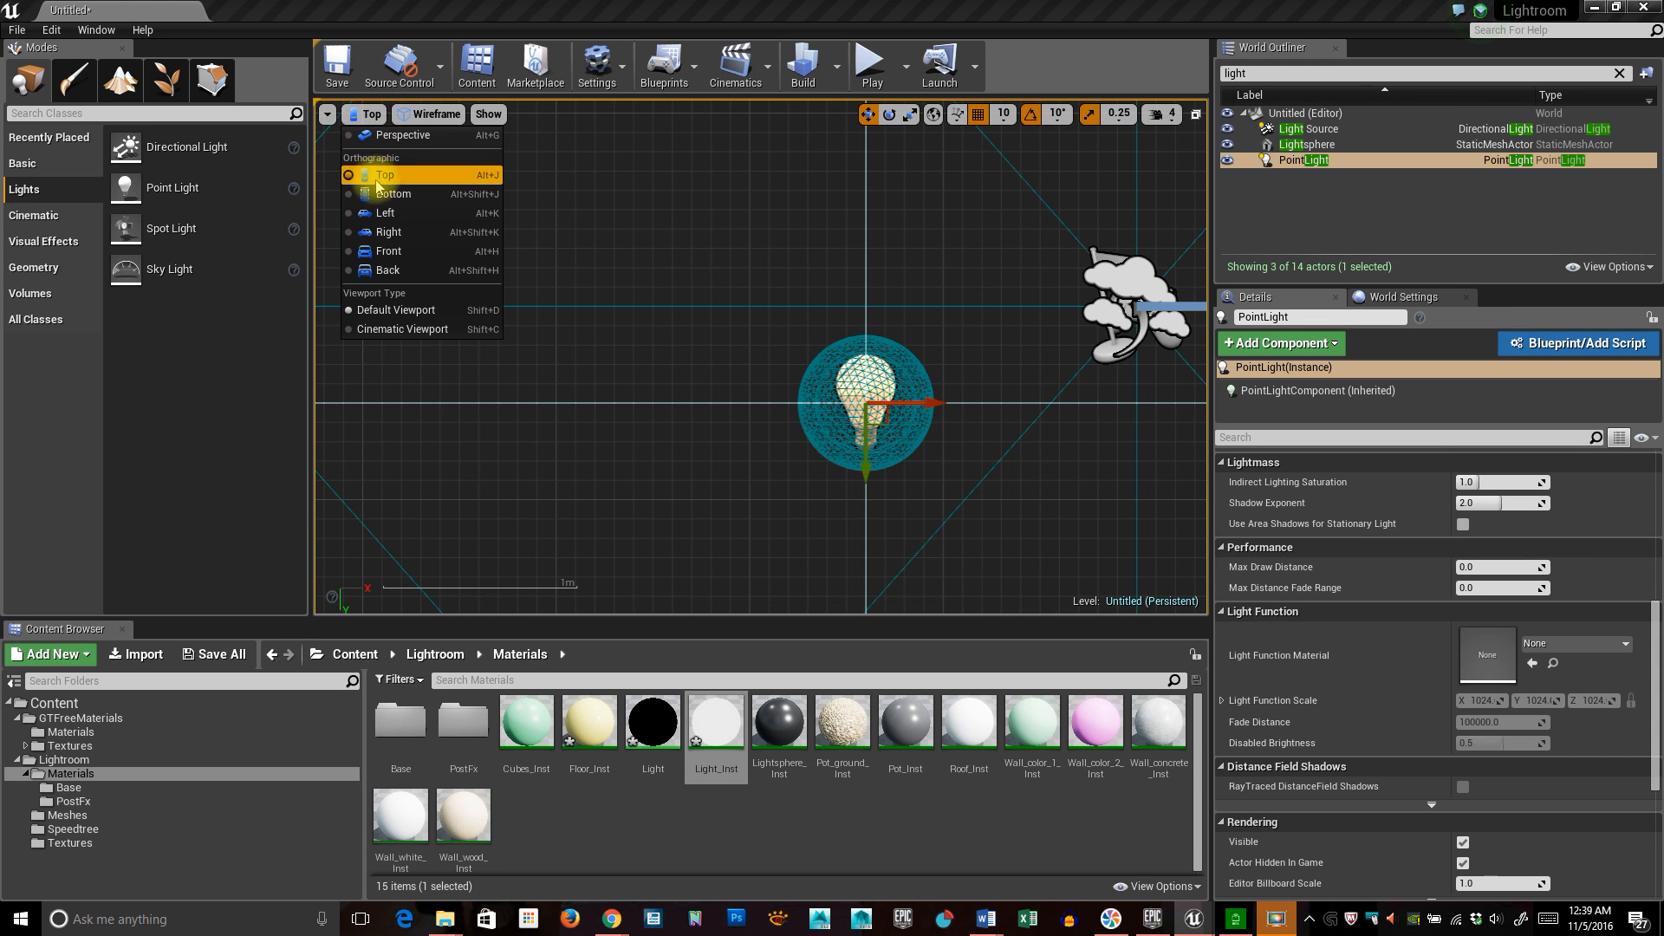
{"action": "left_click", "coordinate": [388, 250]}
{"action": "scroll", "coordinate": [787, 378], "scroll_direction": "down", "scroll_amount": 10}
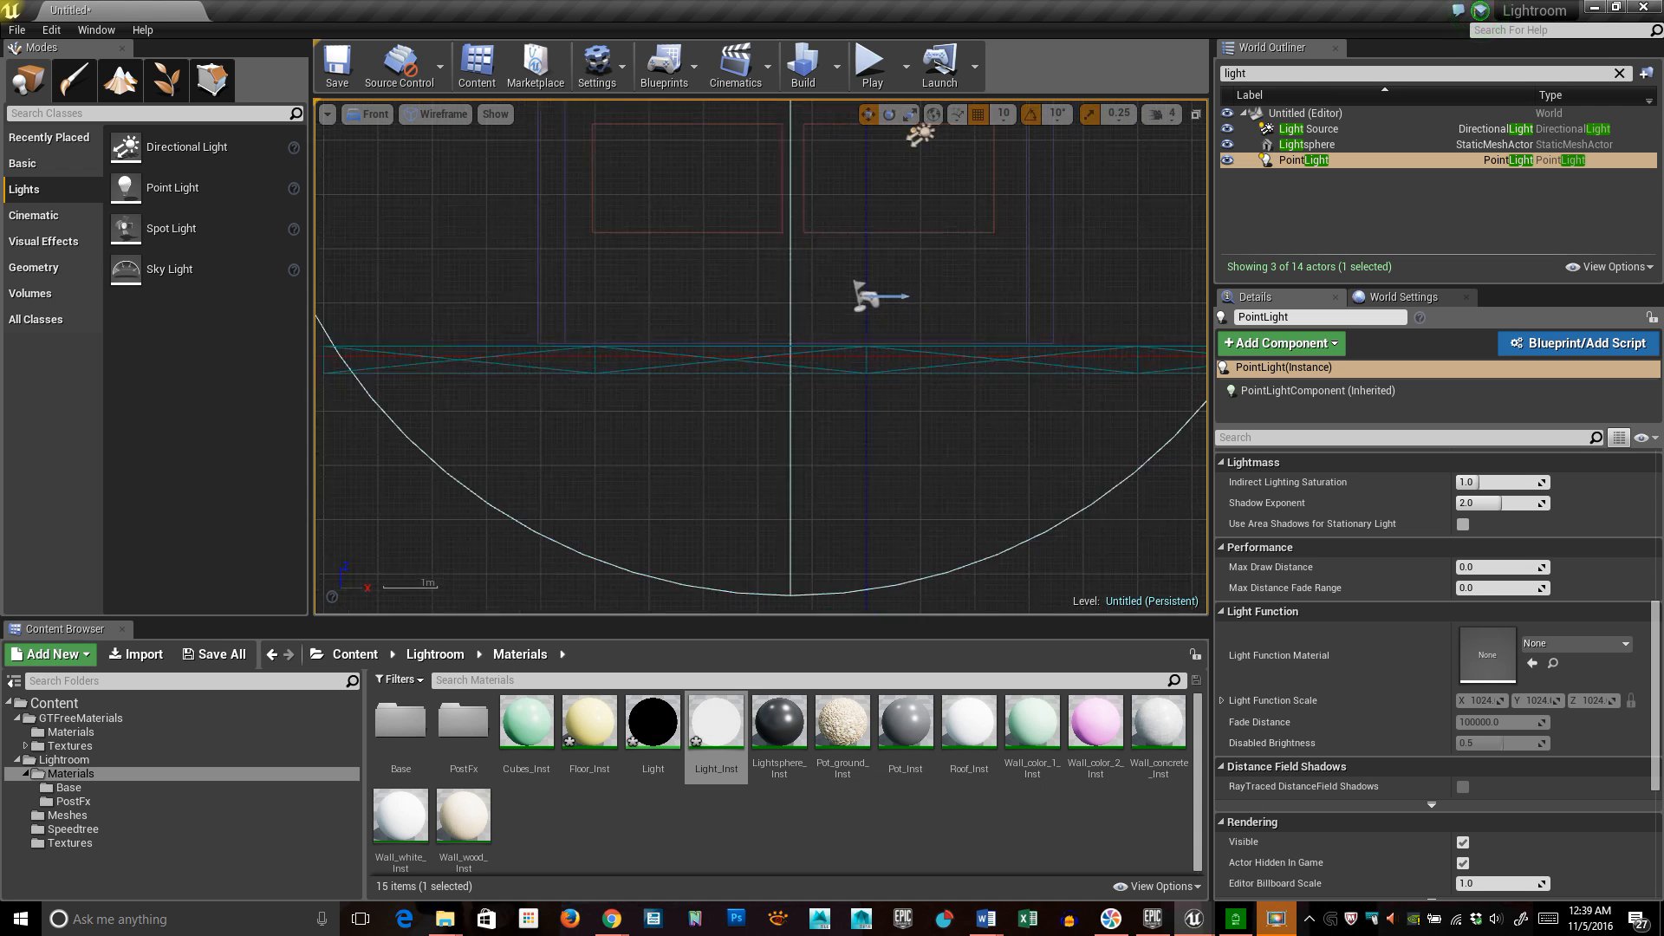
{"action": "right_click_drag", "start_coordinate": [717, 142], "coordinate": [717, 480]}
{"action": "scroll", "coordinate": [717, 480], "scroll_direction": "up", "scroll_amount": 6}
{"action": "scroll", "coordinate": [716, 605], "scroll_direction": "up", "scroll_amount": 1}
{"action": "right_click_drag", "start_coordinate": [716, 605], "coordinate": [648, 504]}
{"action": "left_click_drag", "start_coordinate": [774, 312], "coordinate": [778, 336]}
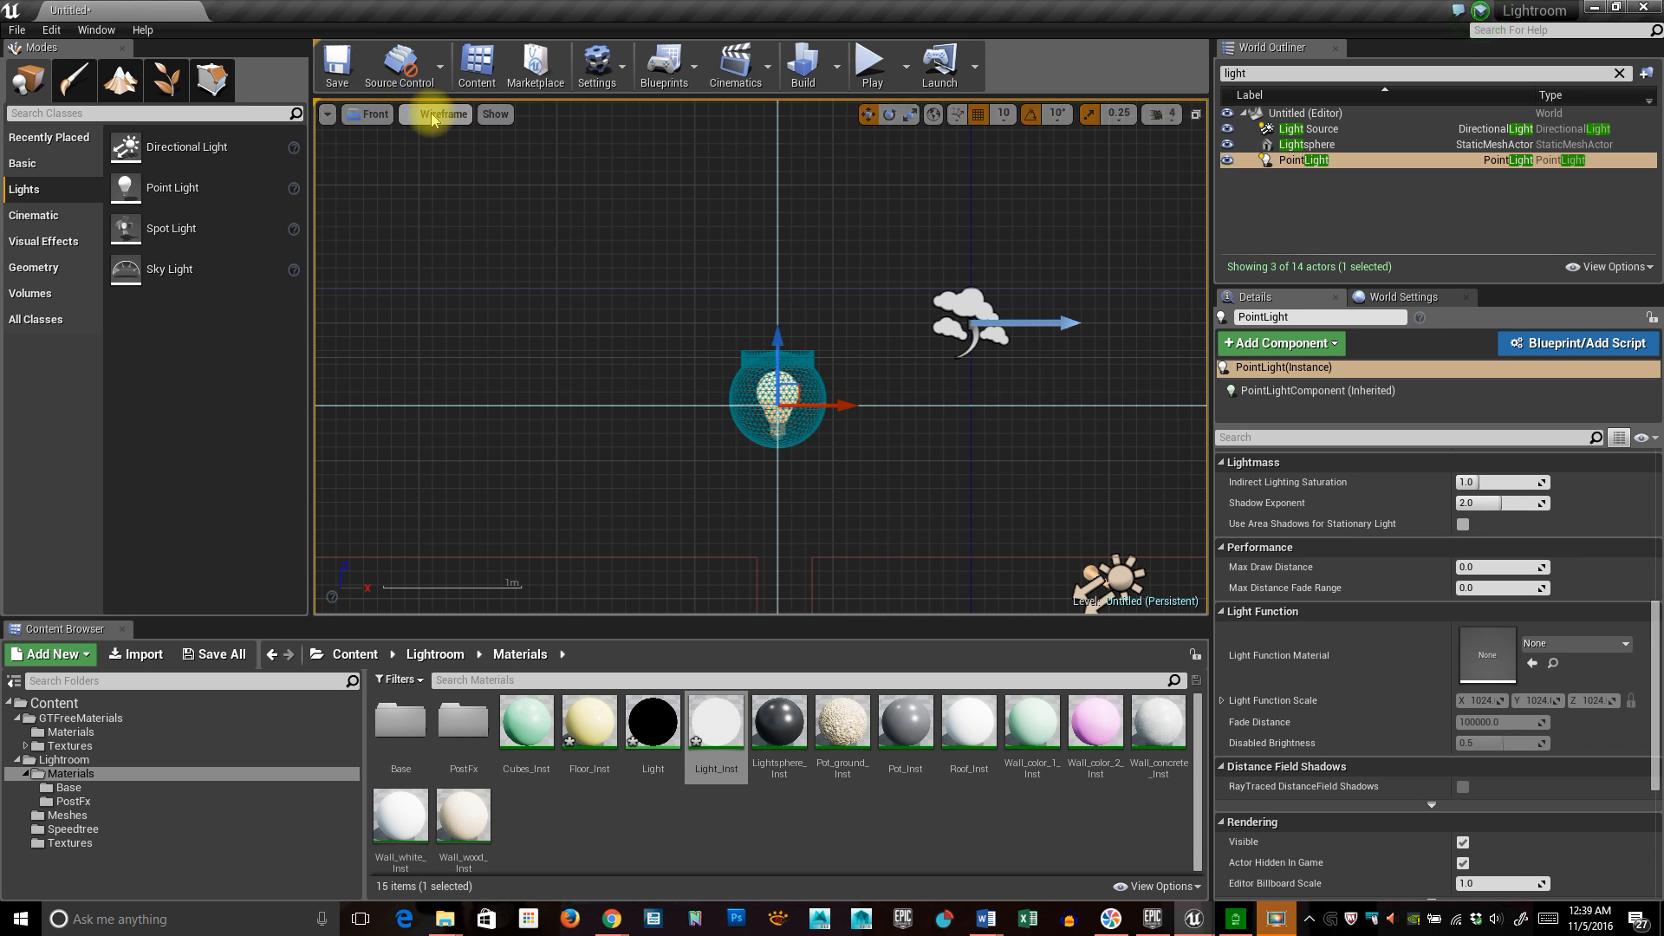
Check the point light's alignment inside the lightsphere in the Right view and return to the Perspective view.
{"action": "left_click", "coordinate": [431, 114]}
{"action": "left_click", "coordinate": [379, 115]}
{"action": "left_click", "coordinate": [379, 115]}
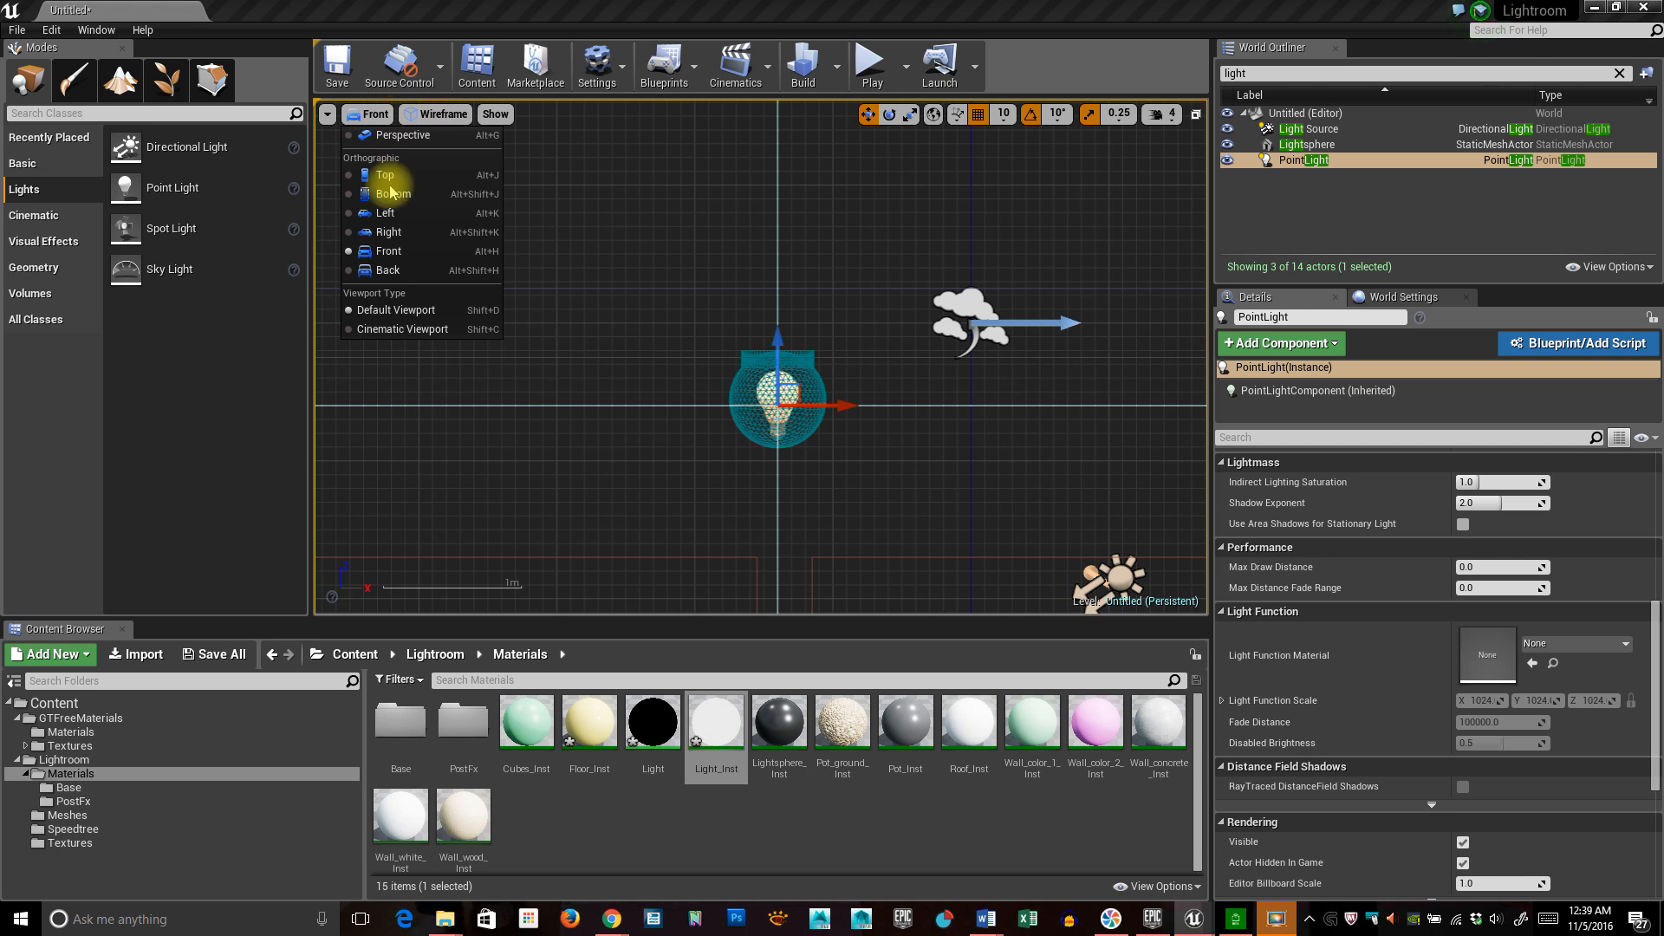
{"action": "left_click", "coordinate": [411, 234]}
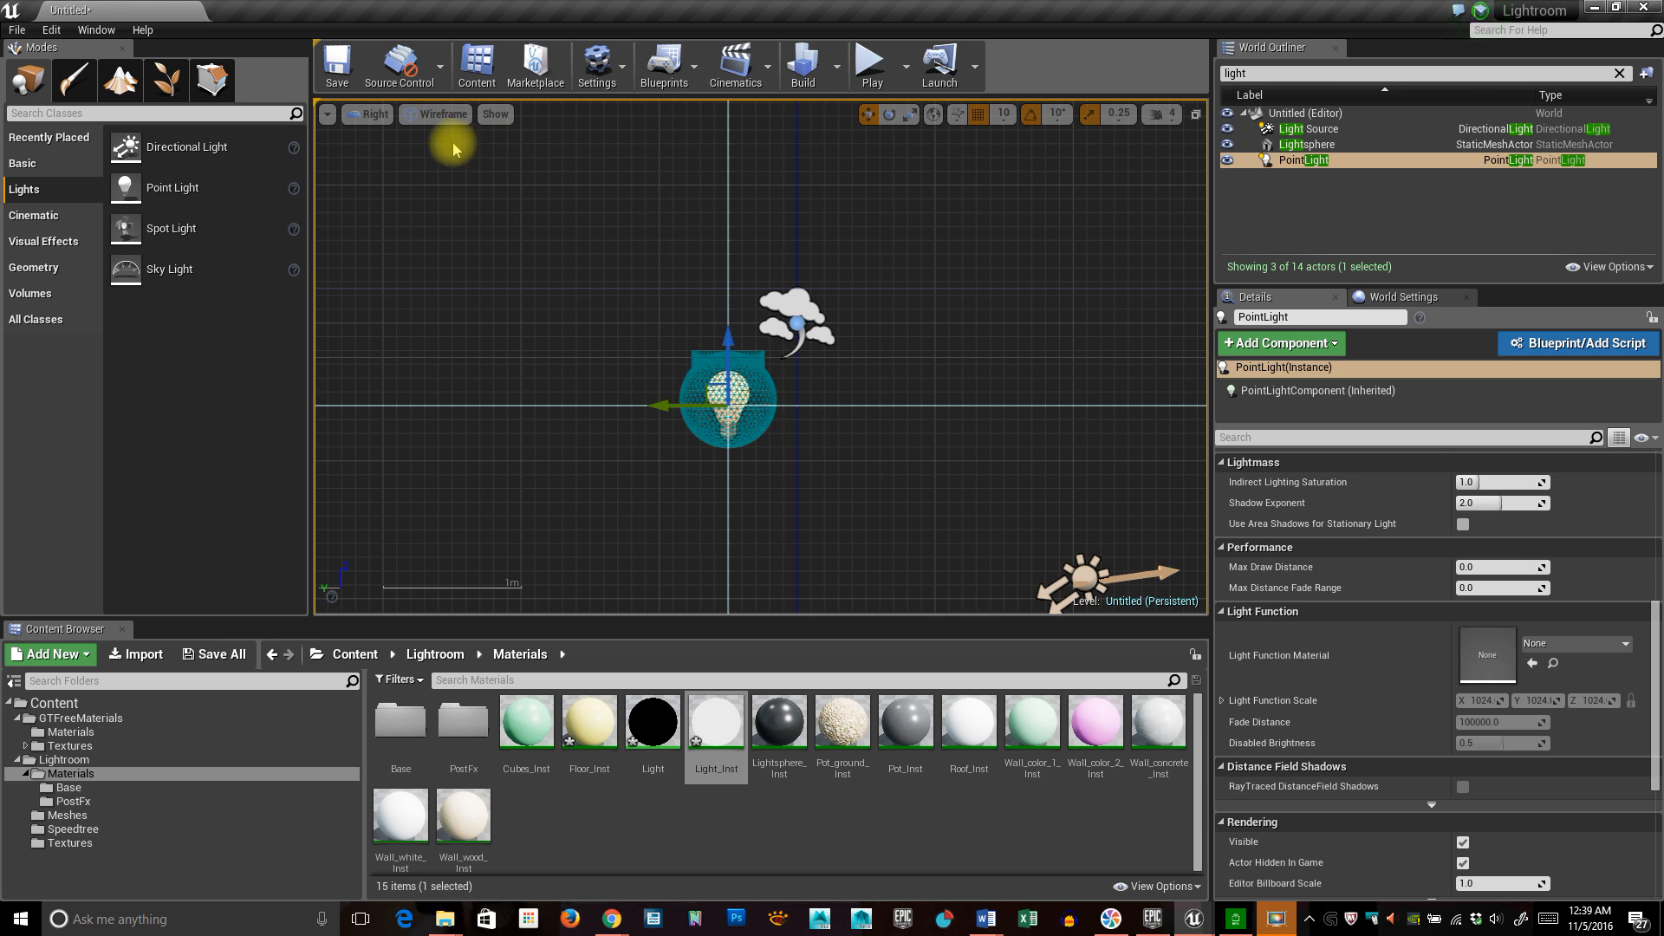
{"action": "left_click", "coordinate": [368, 114]}
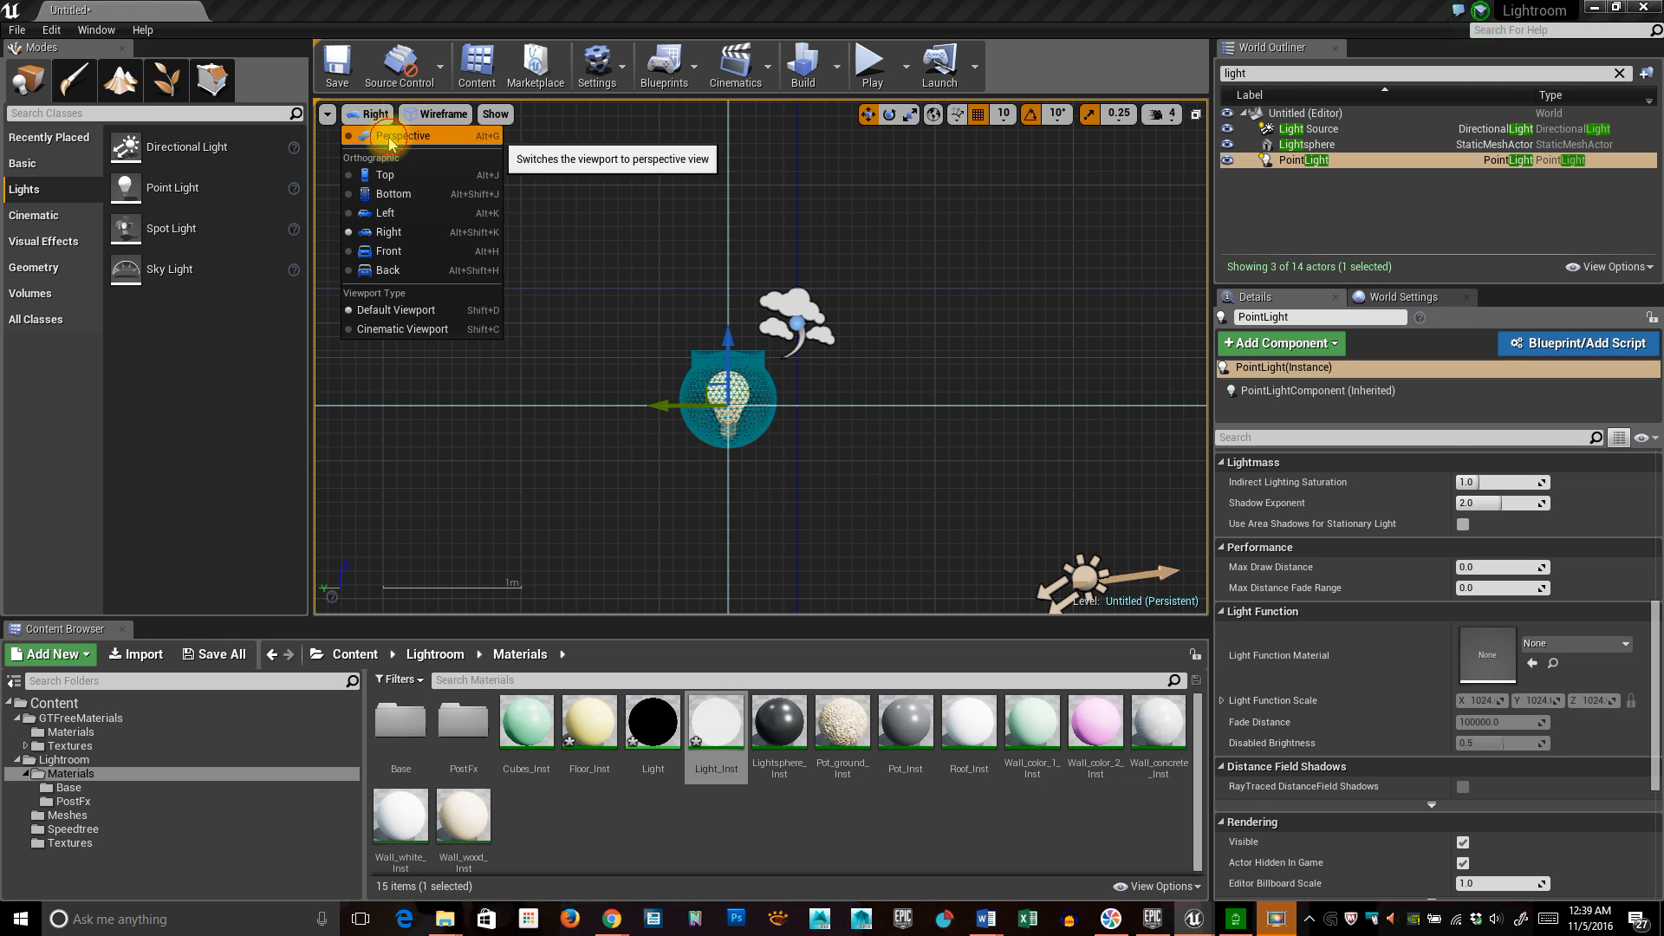
{"action": "left_click", "coordinate": [387, 137]}
{"action": "mouse_move", "coordinate": [710, 305]}
{"action": "left_mouse_down"}
{"action": "mouse_move", "coordinate": [661, 481]}
{"action": "mouse_move", "coordinate": [668, 537]}
{"action": "mouse_move", "coordinate": [710, 332]}
{"action": "left_mouse_up"}
{"action": "right_click_drag", "start_coordinate": [709, 332], "coordinate": [732, 396]}
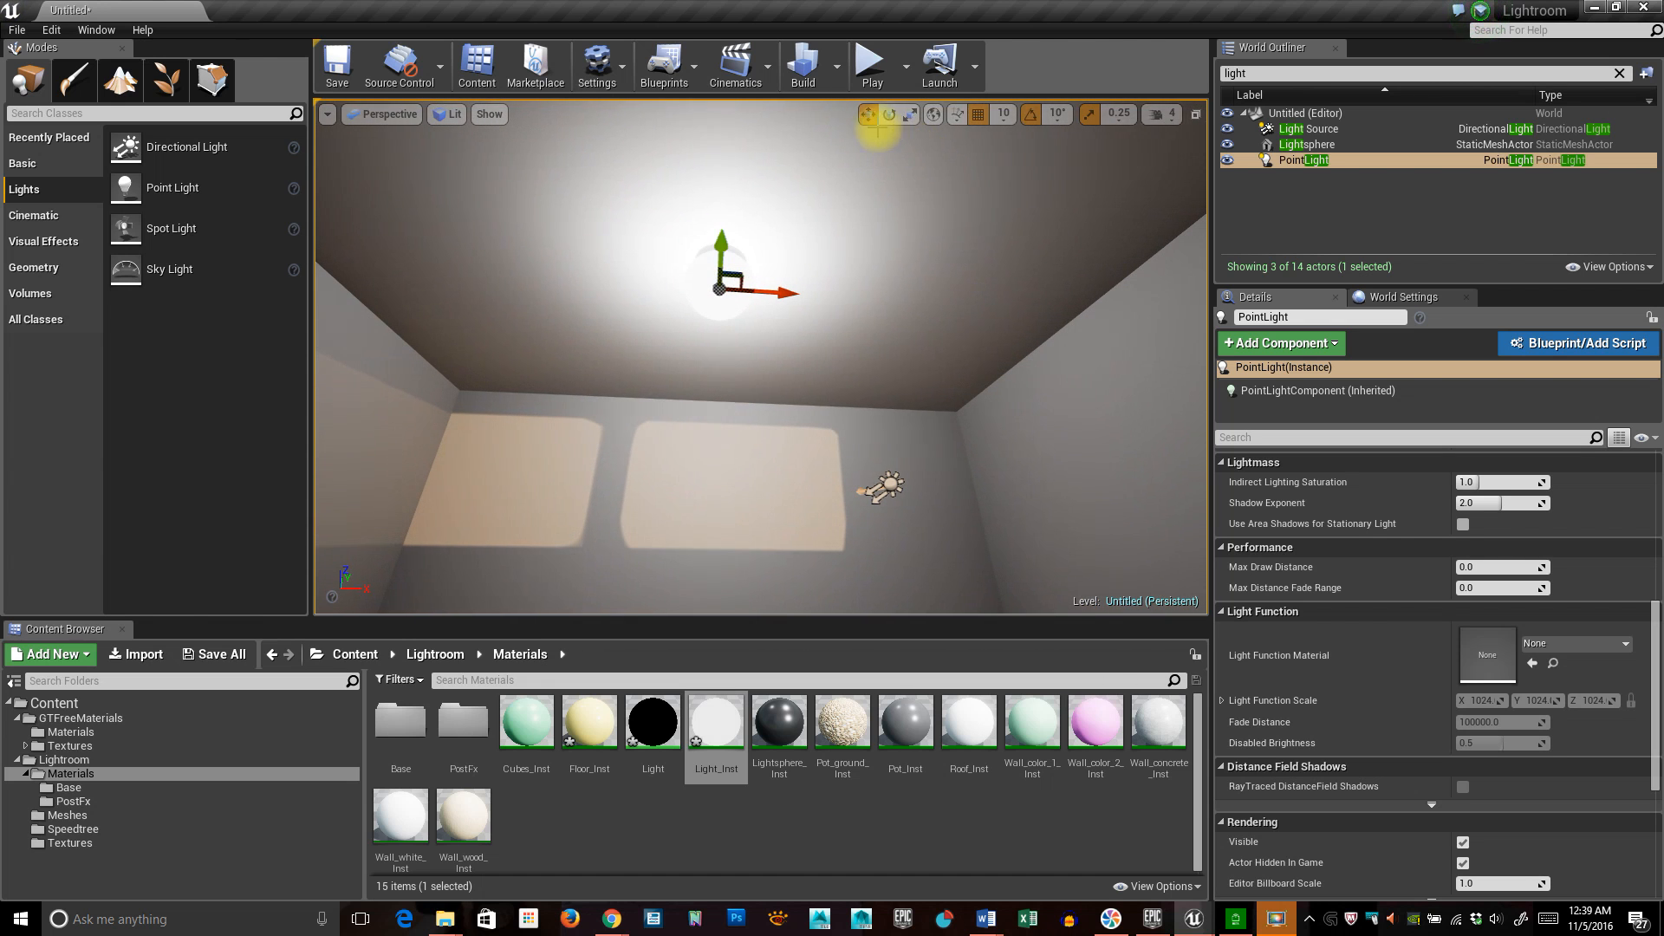
Build the level's lighting with the point light included and inspect the ceiling and walls.
{"action": "left_click", "coordinate": [803, 65]}
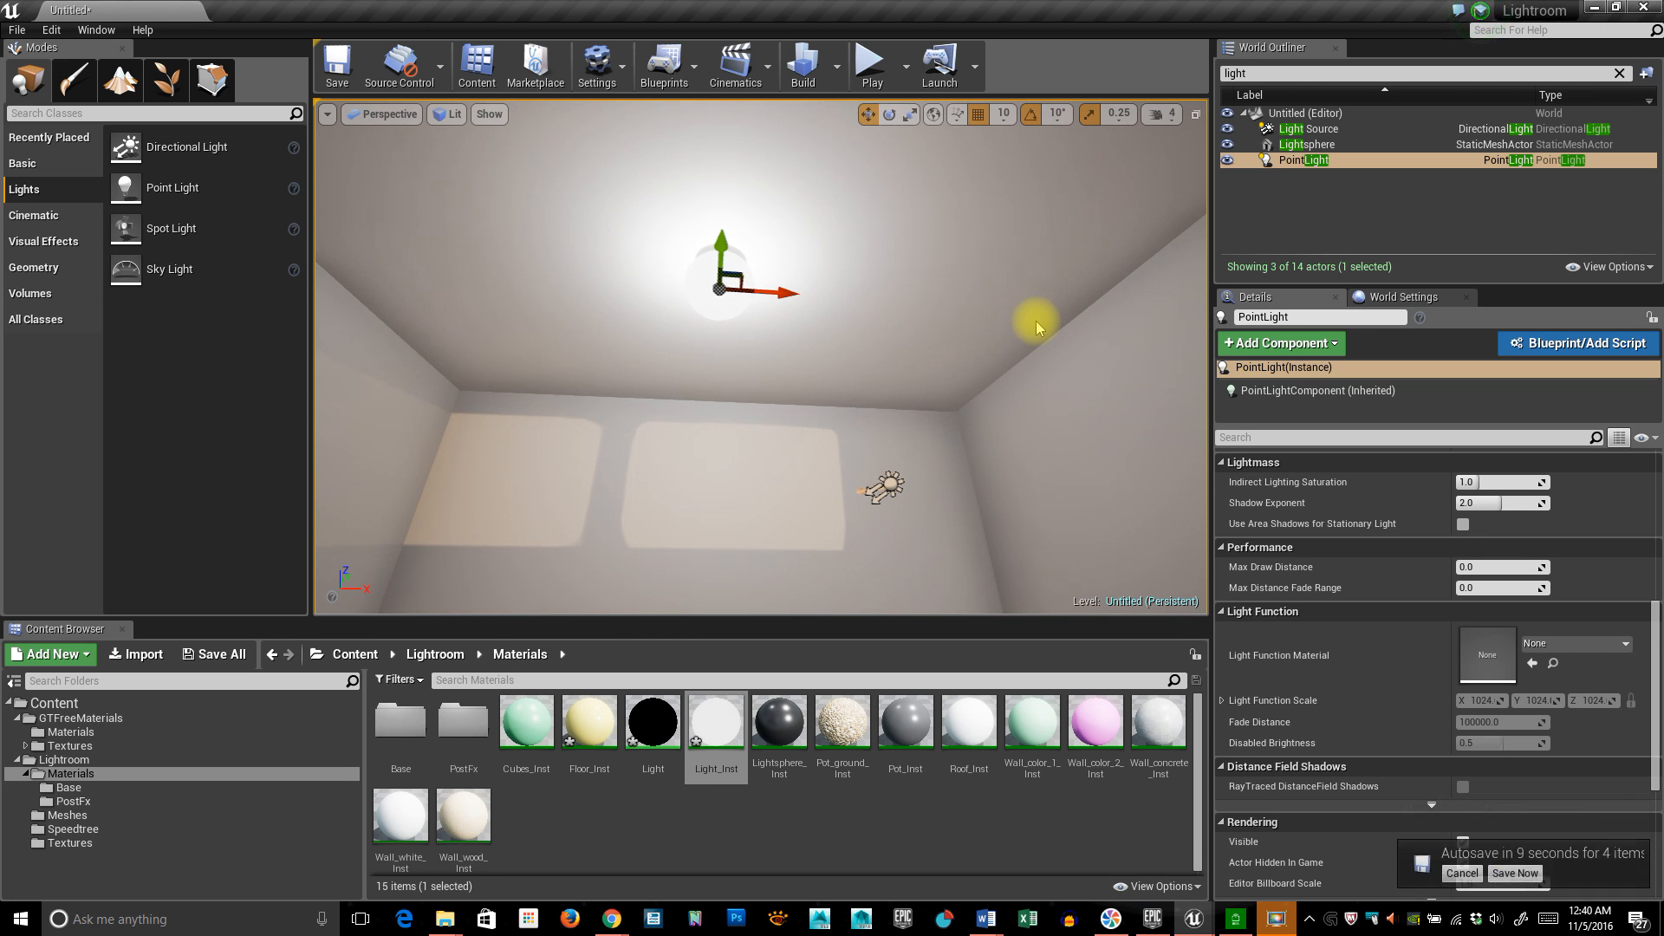
{"action": "right_click_drag", "start_coordinate": [735, 520], "coordinate": [892, 426]}
{"action": "key", "text": "s"}
{"action": "key", "text": "w"}
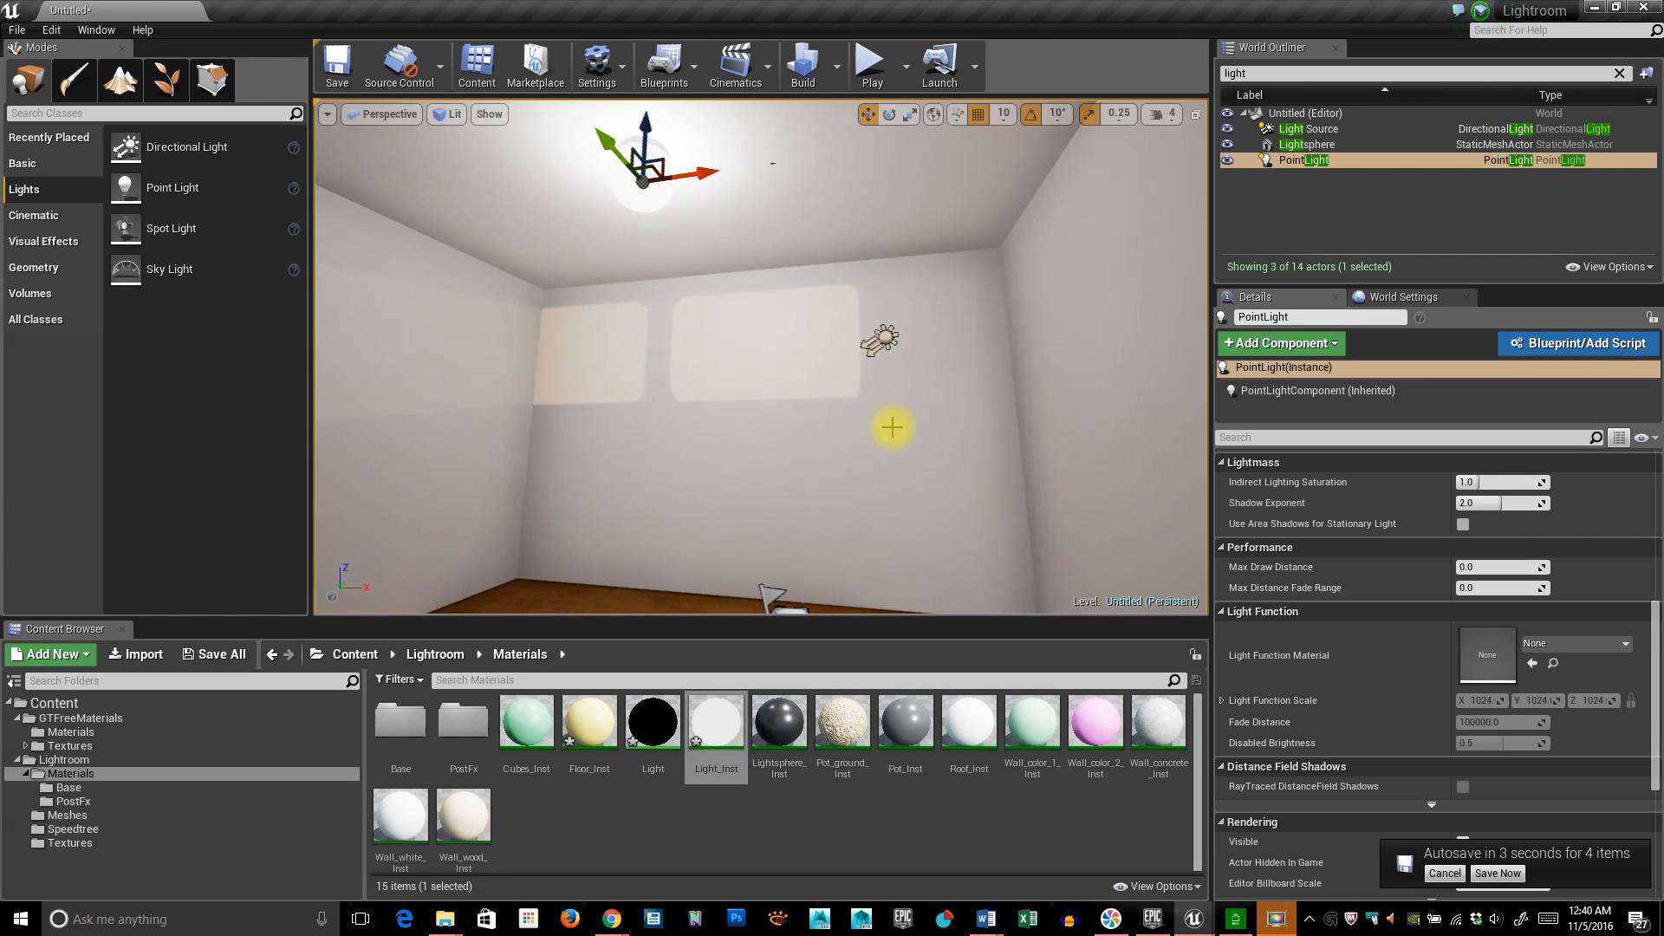
Review the lightsphere's Lighting settings and examine the sphere, the point light inside it and the ceiling up close.
{"action": "left_click", "coordinate": [650, 205]}
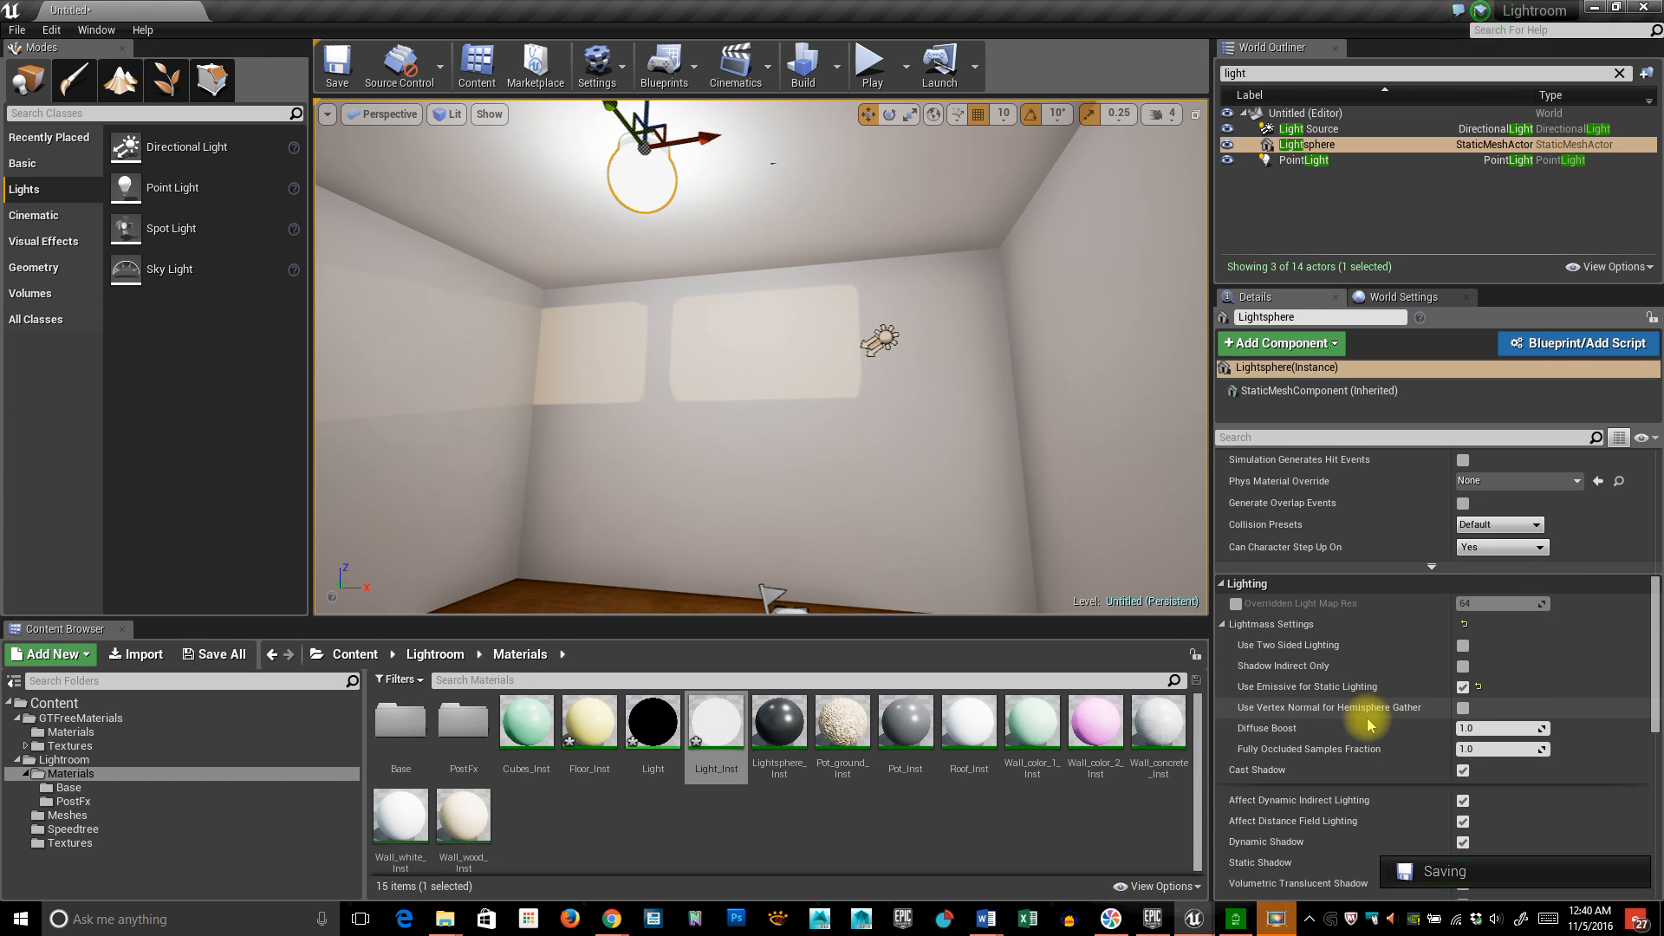
{"action": "scroll", "coordinate": [1367, 722], "scroll_direction": "down", "scroll_amount": 2}
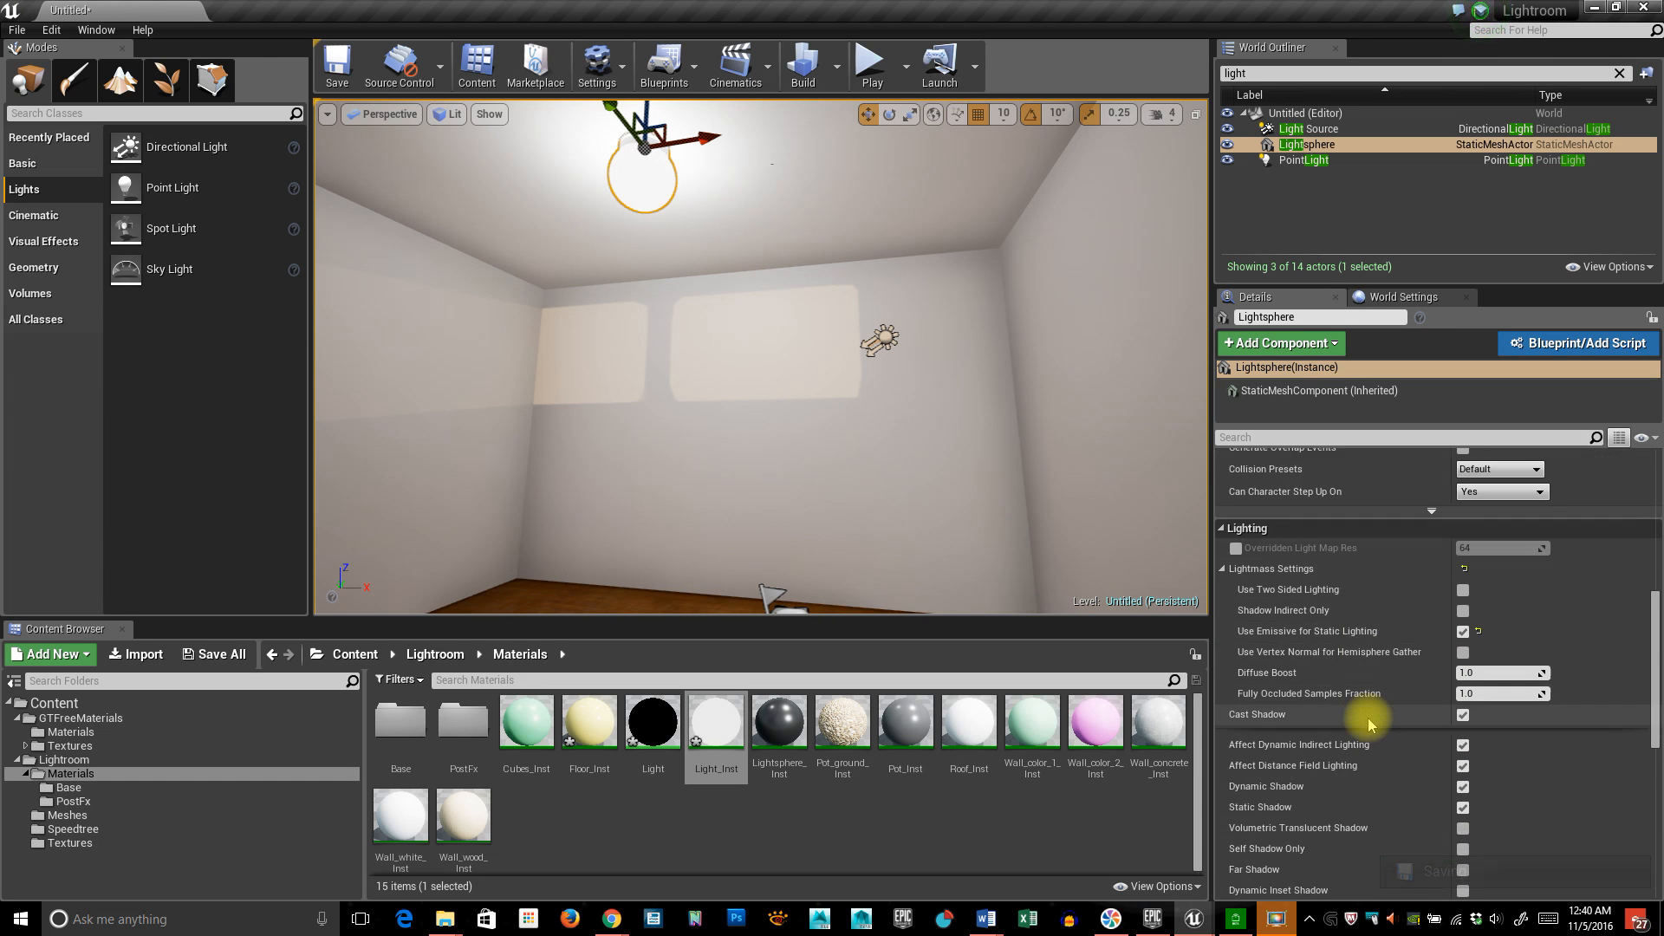
{"action": "scroll", "coordinate": [1370, 723], "scroll_direction": "down", "scroll_amount": 1}
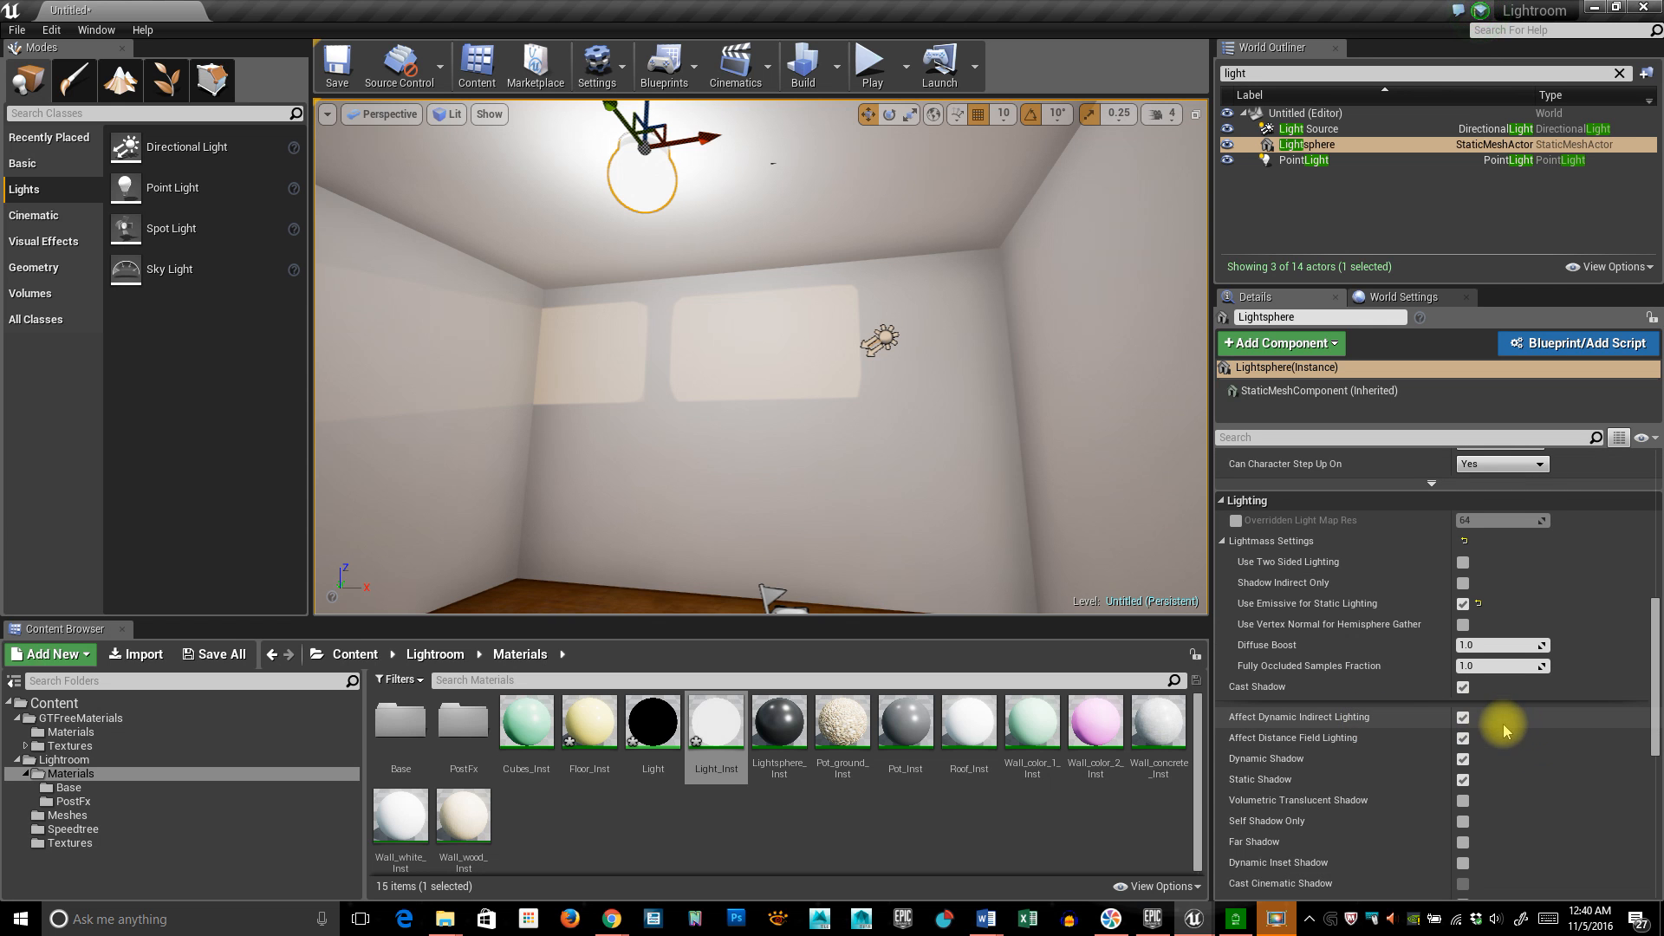
{"action": "right_click_drag", "start_coordinate": [921, 464], "coordinate": [871, 395]}
{"action": "key", "text": "w"}
{"action": "key", "text": "e"}
{"action": "key", "text": "q"}
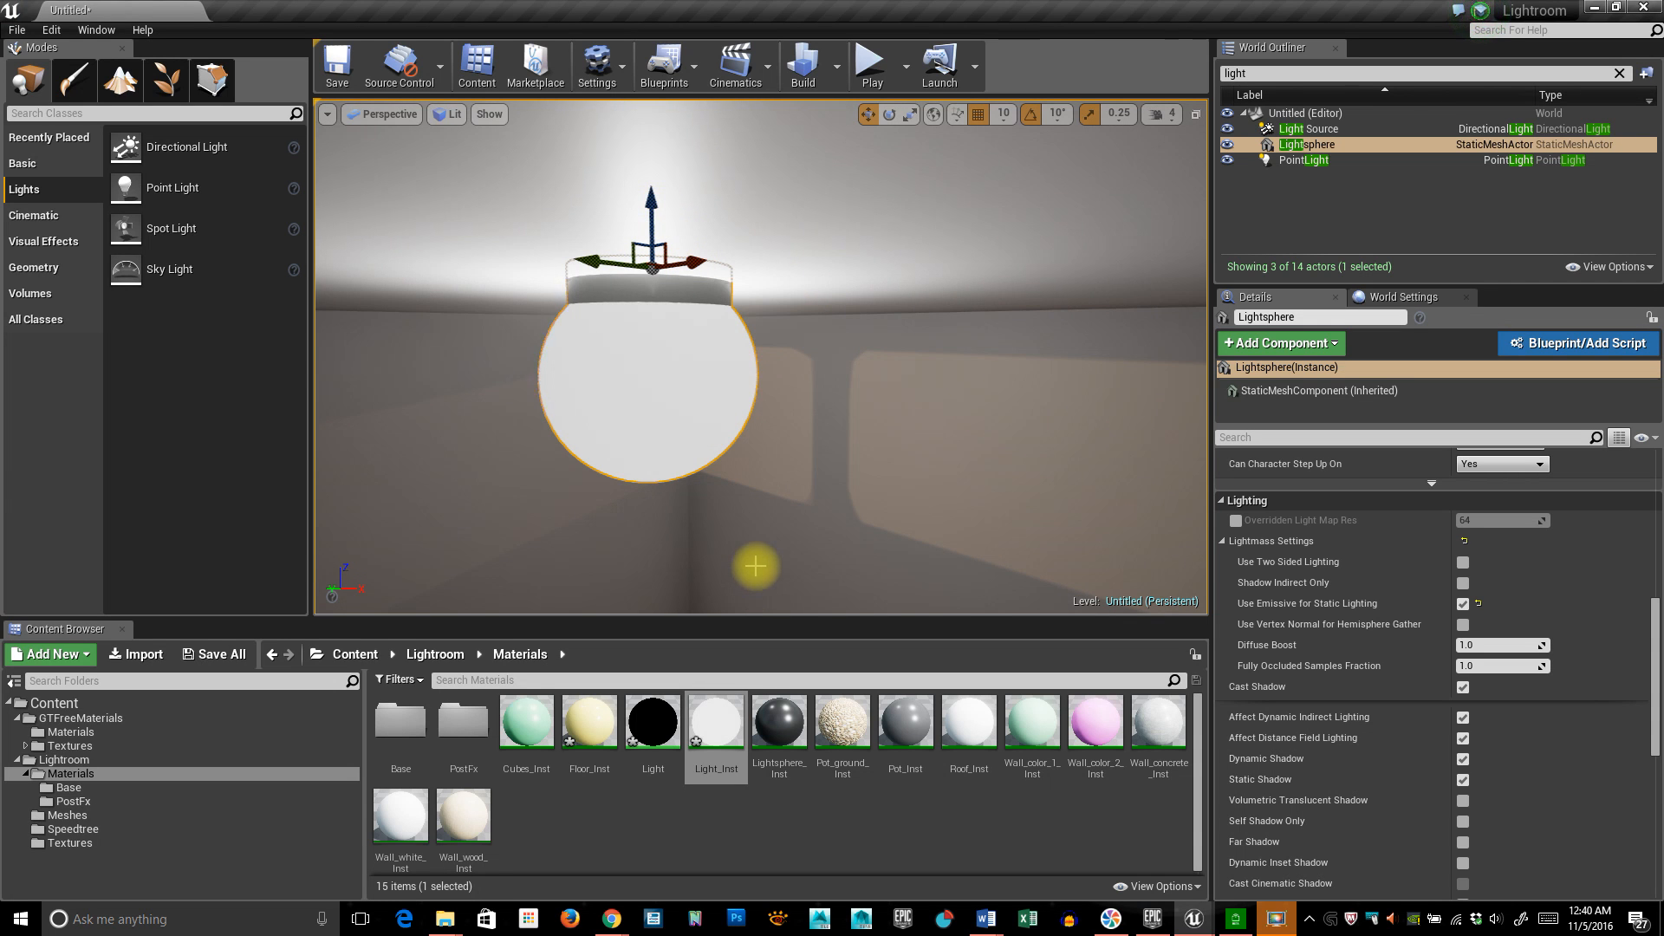
{"action": "left_click", "coordinate": [1304, 160]}
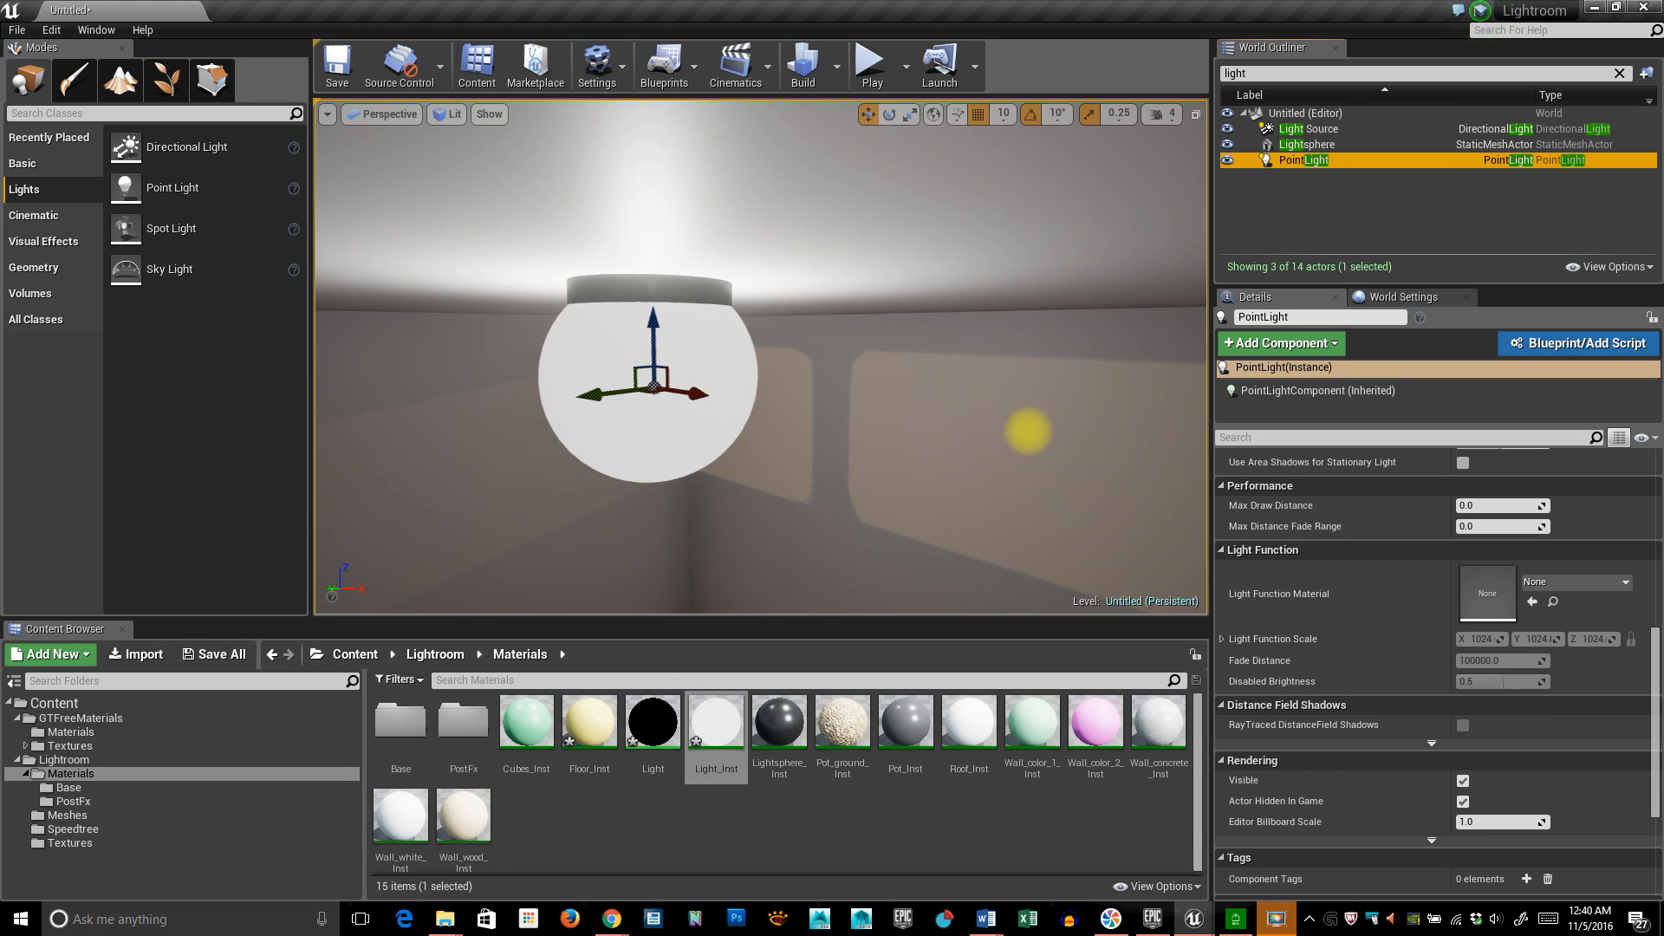
{"action": "right_click_drag", "start_coordinate": [1030, 424], "coordinate": [1007, 445]}
{"action": "key", "text": "s"}
Set the Lightmap Resolution of the ceiling surface (Box Brush7) to 8.
{"action": "left_click", "coordinate": [833, 270]}
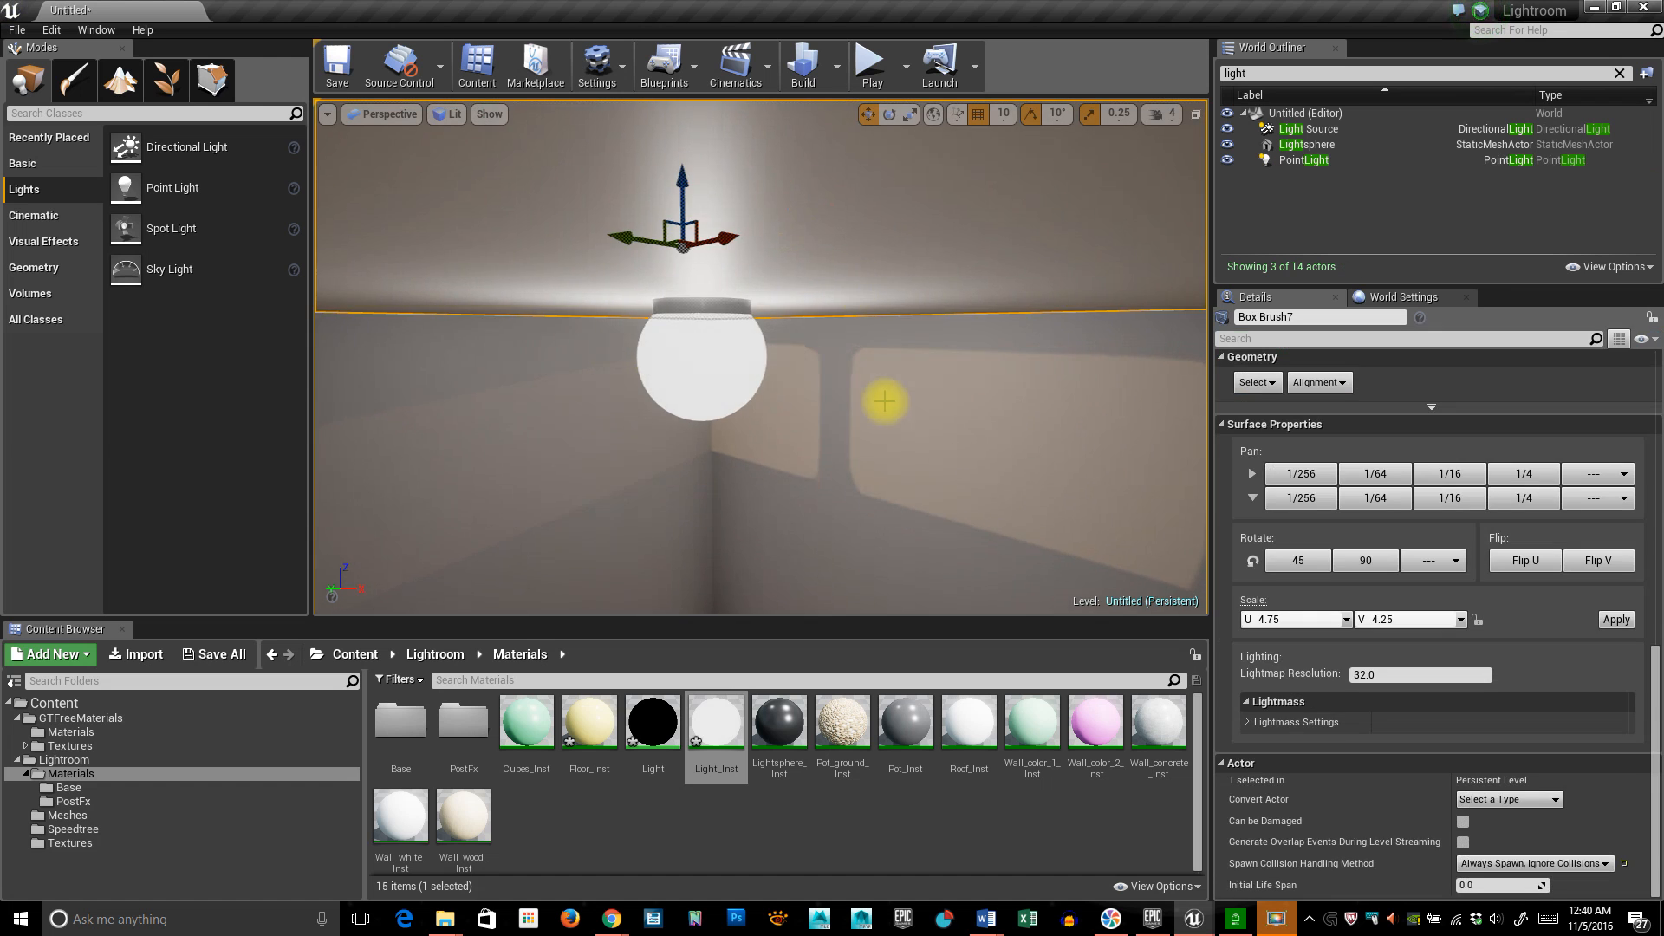
{"action": "mouse_move", "coordinate": [885, 402]}
{"action": "right_mouse_down"}
{"action": "mouse_move", "coordinate": [897, 343]}
{"action": "mouse_move", "coordinate": [801, 381]}
{"action": "mouse_move", "coordinate": [814, 322]}
{"action": "right_mouse_up"}
{"action": "key", "text": "s"}
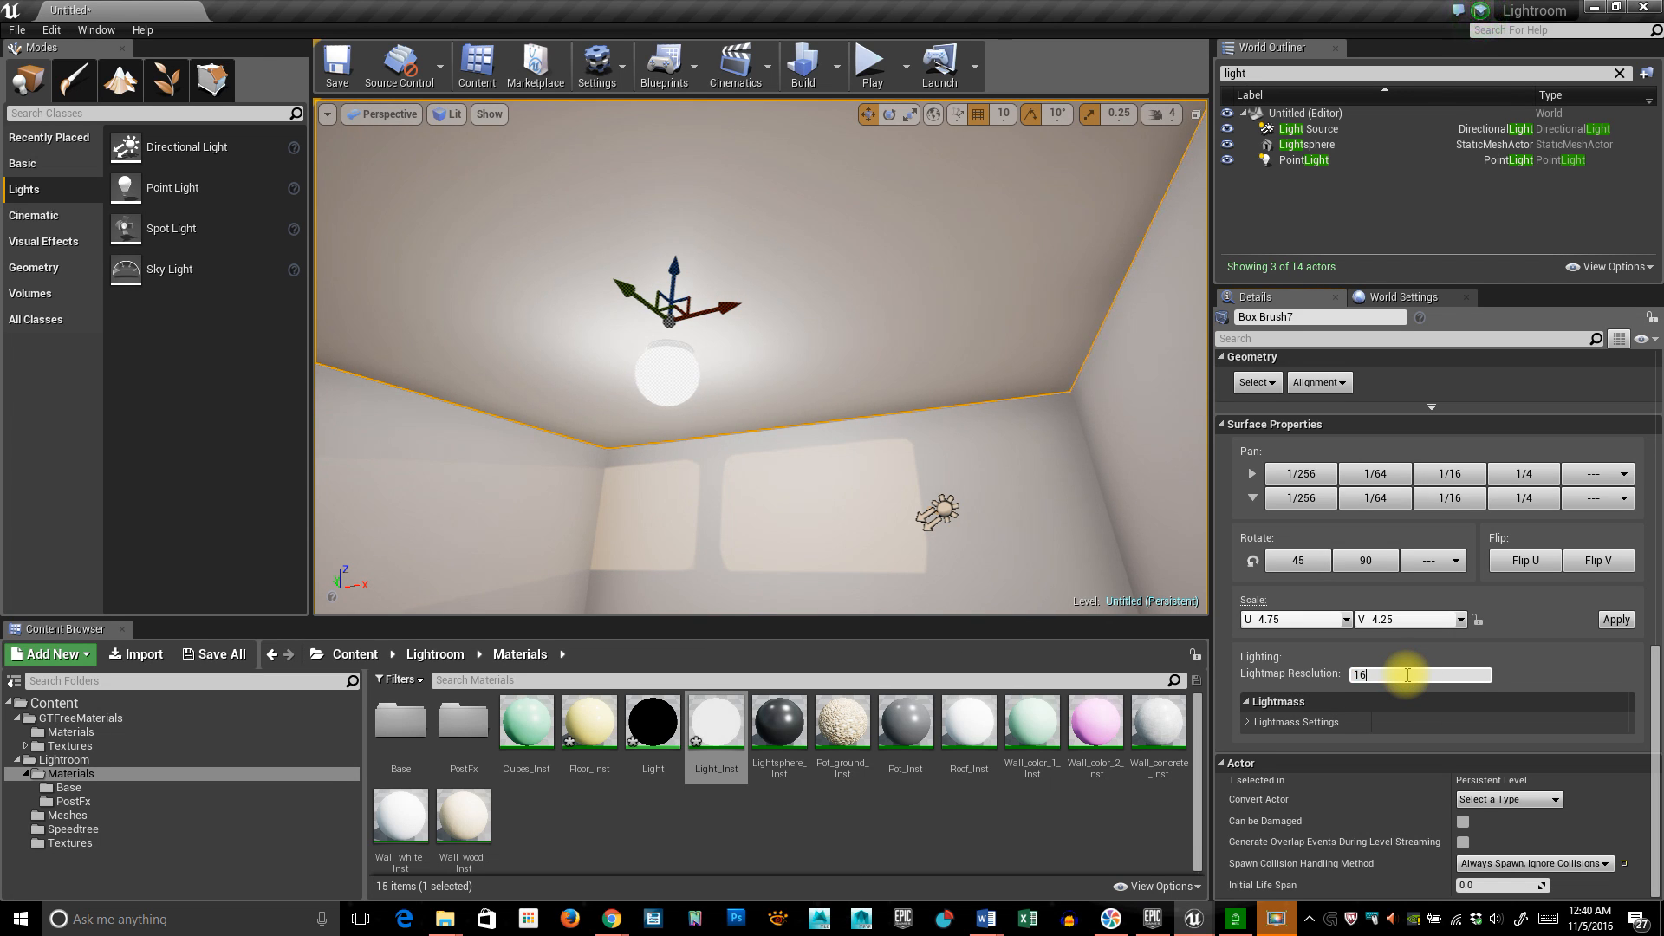
{"action": "key", "text": "BackSpace"}
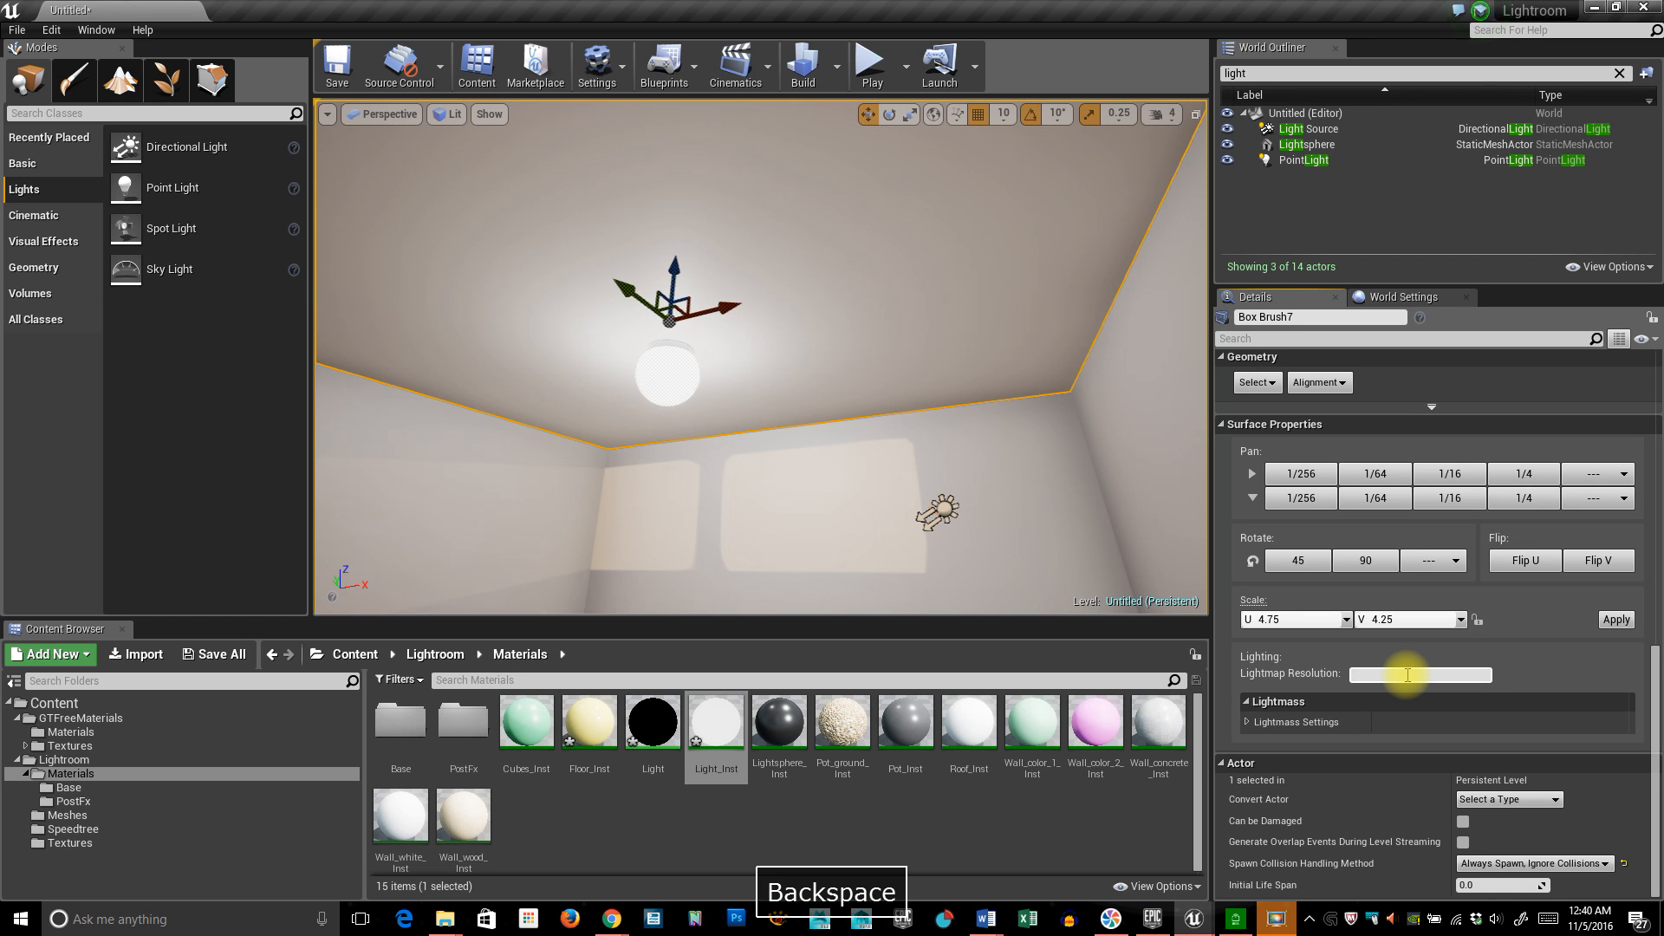
{"action": "type", "text": "8"}
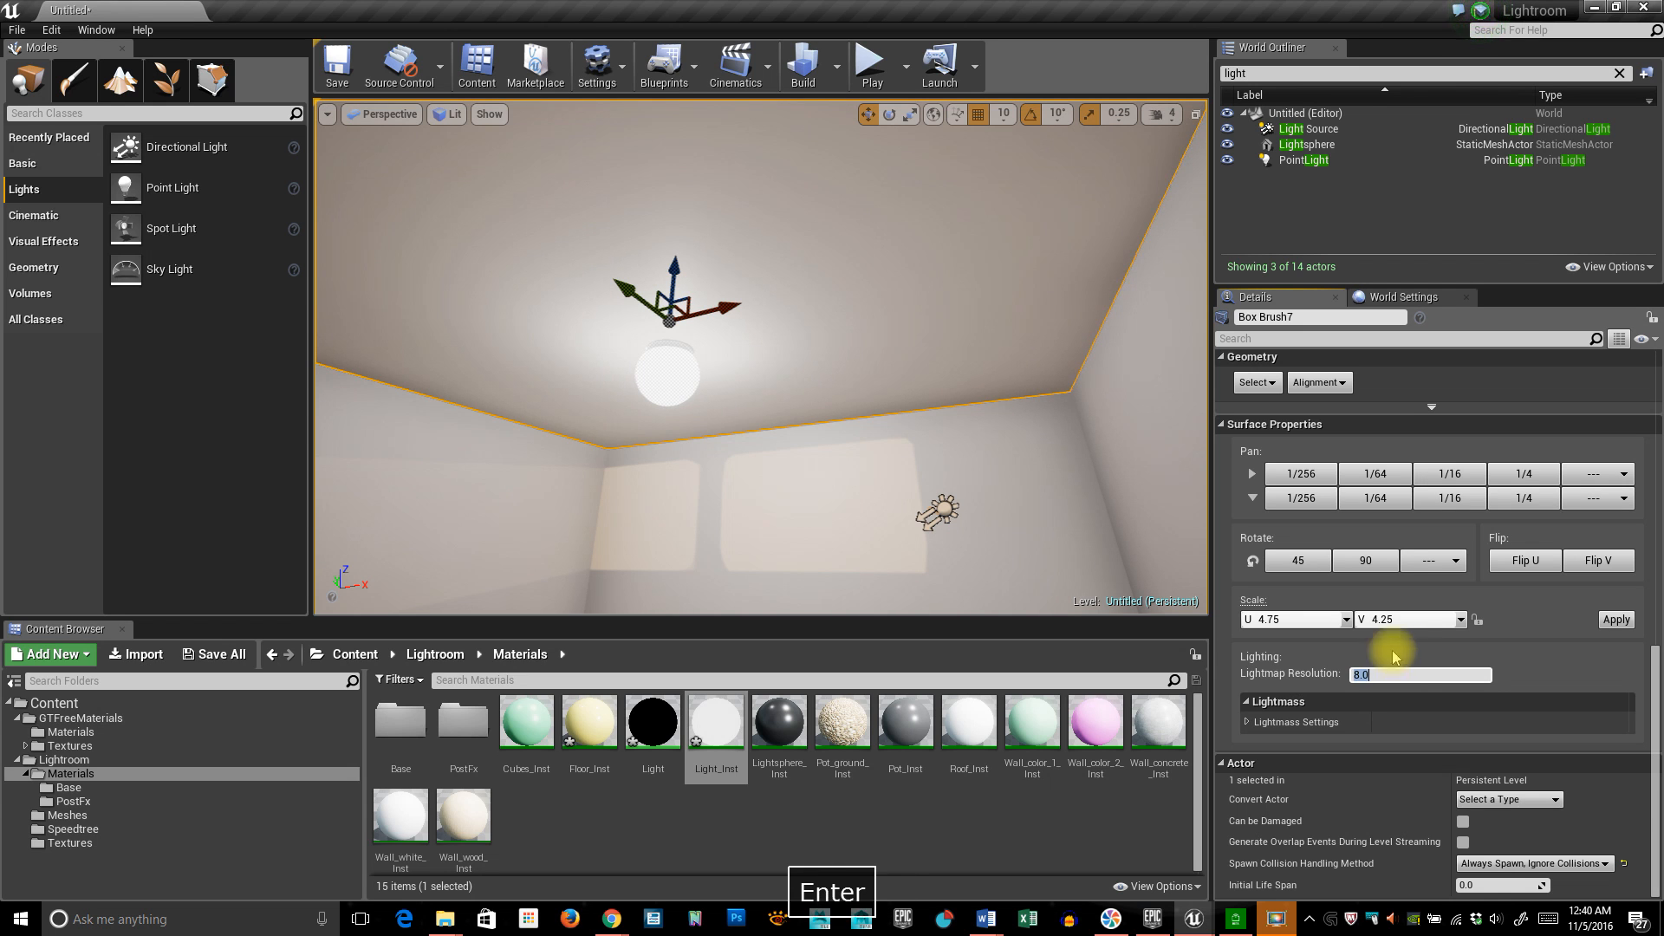
Set the Lightmap Resolution of the end wall surface (Box Brush3) to 8.
{"action": "right_click_drag", "start_coordinate": [790, 329], "coordinate": [699, 440]}
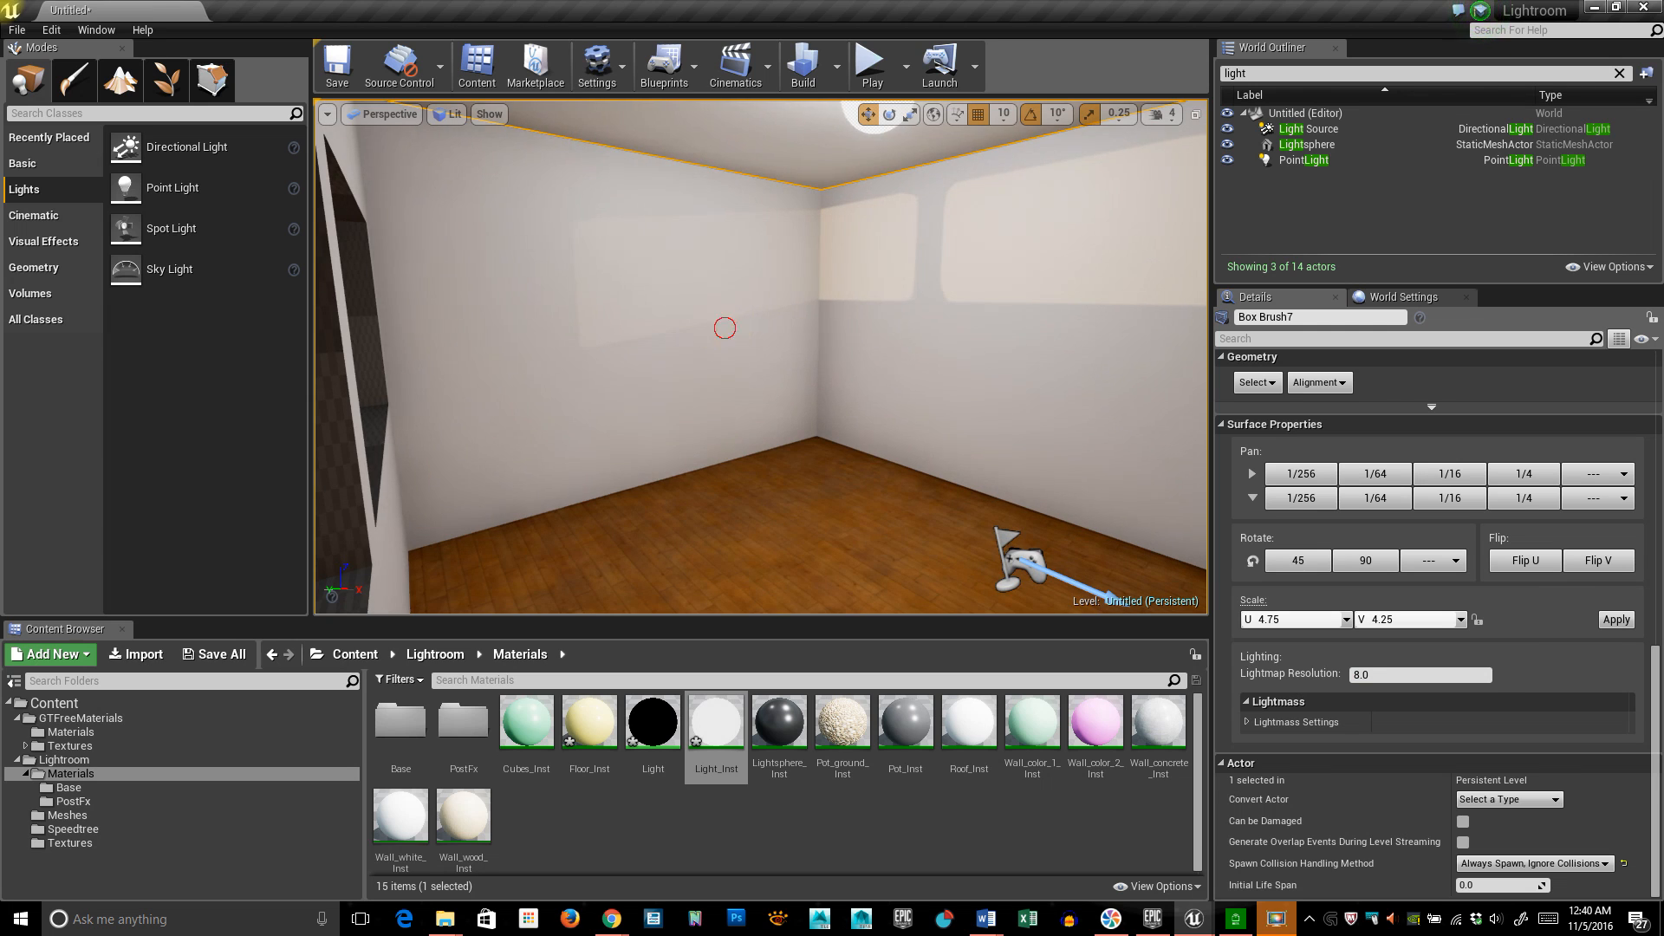
{"action": "left_click", "coordinate": [725, 328]}
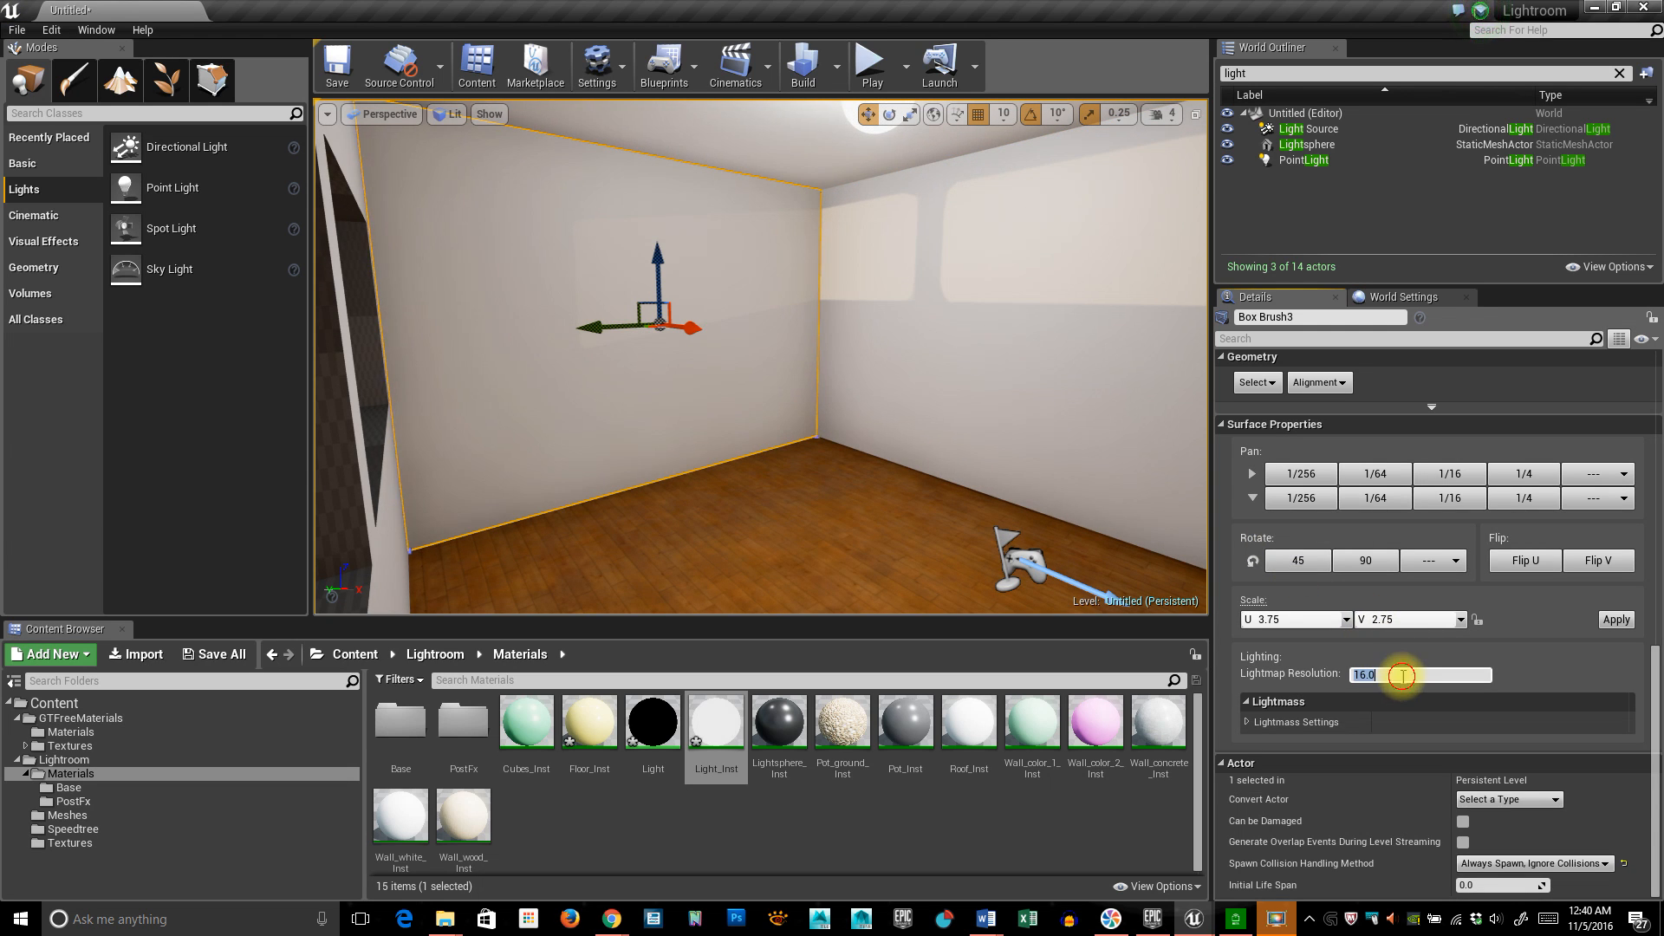
{"action": "type", "text": "32"}
{"action": "key", "text": "Return"}
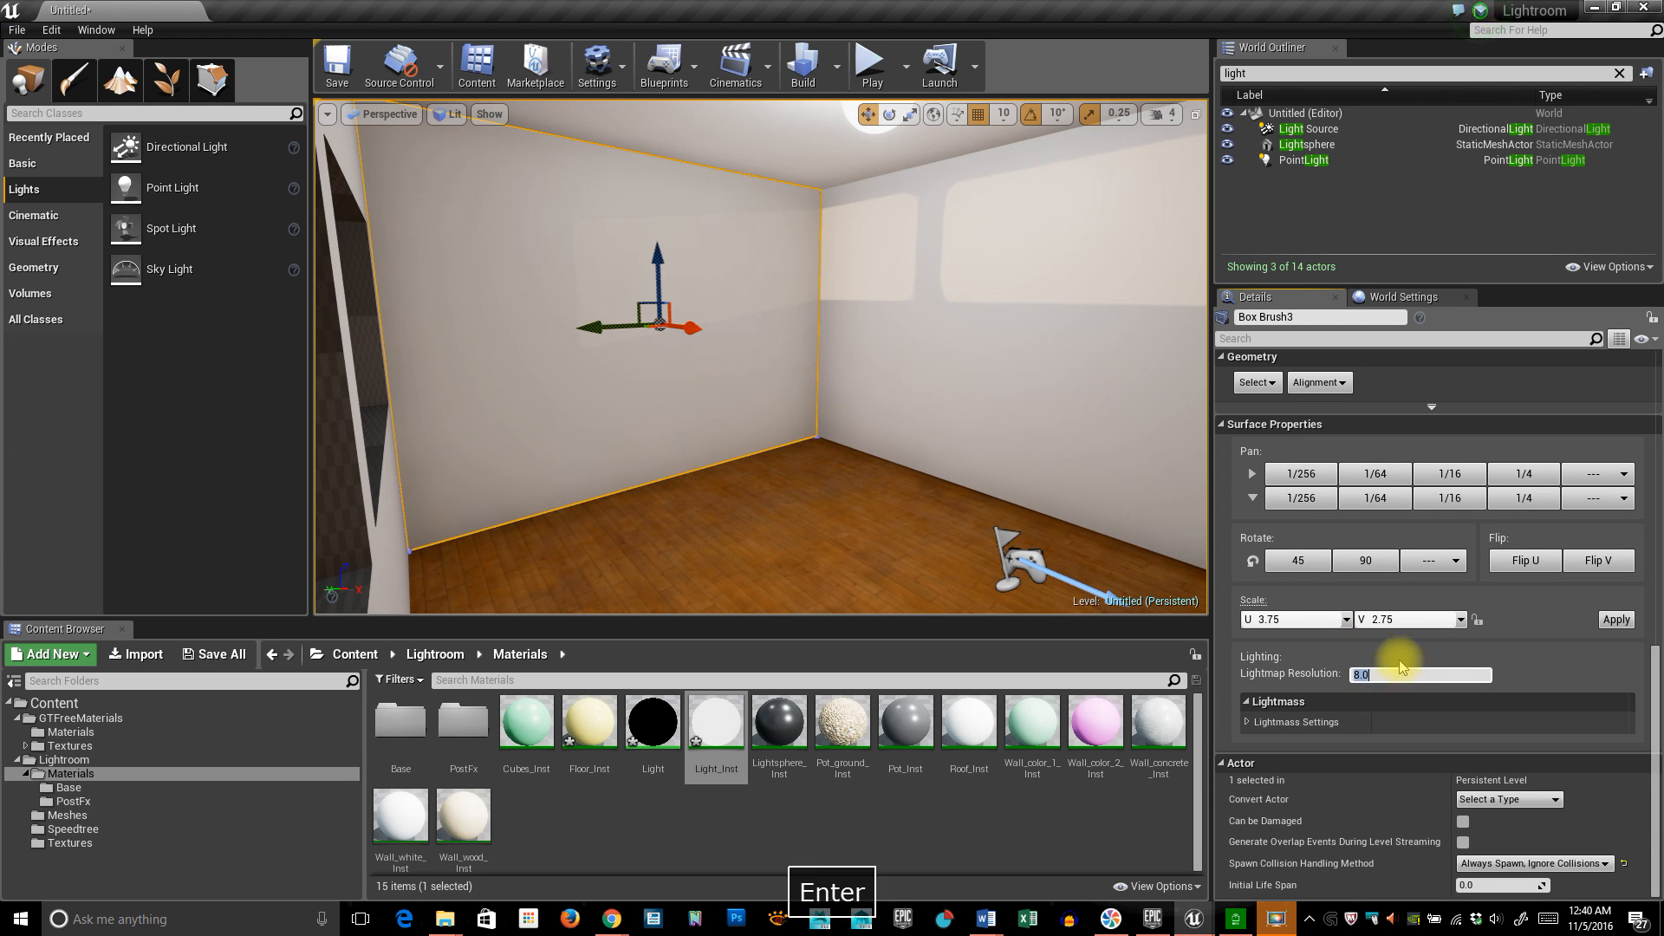
Open the Lightmap Resolution of the sunlit wall (Box Brush) for editing and set that of the adjacent wall (Box Brush2) to 8.
{"action": "left_click", "coordinate": [1071, 456]}
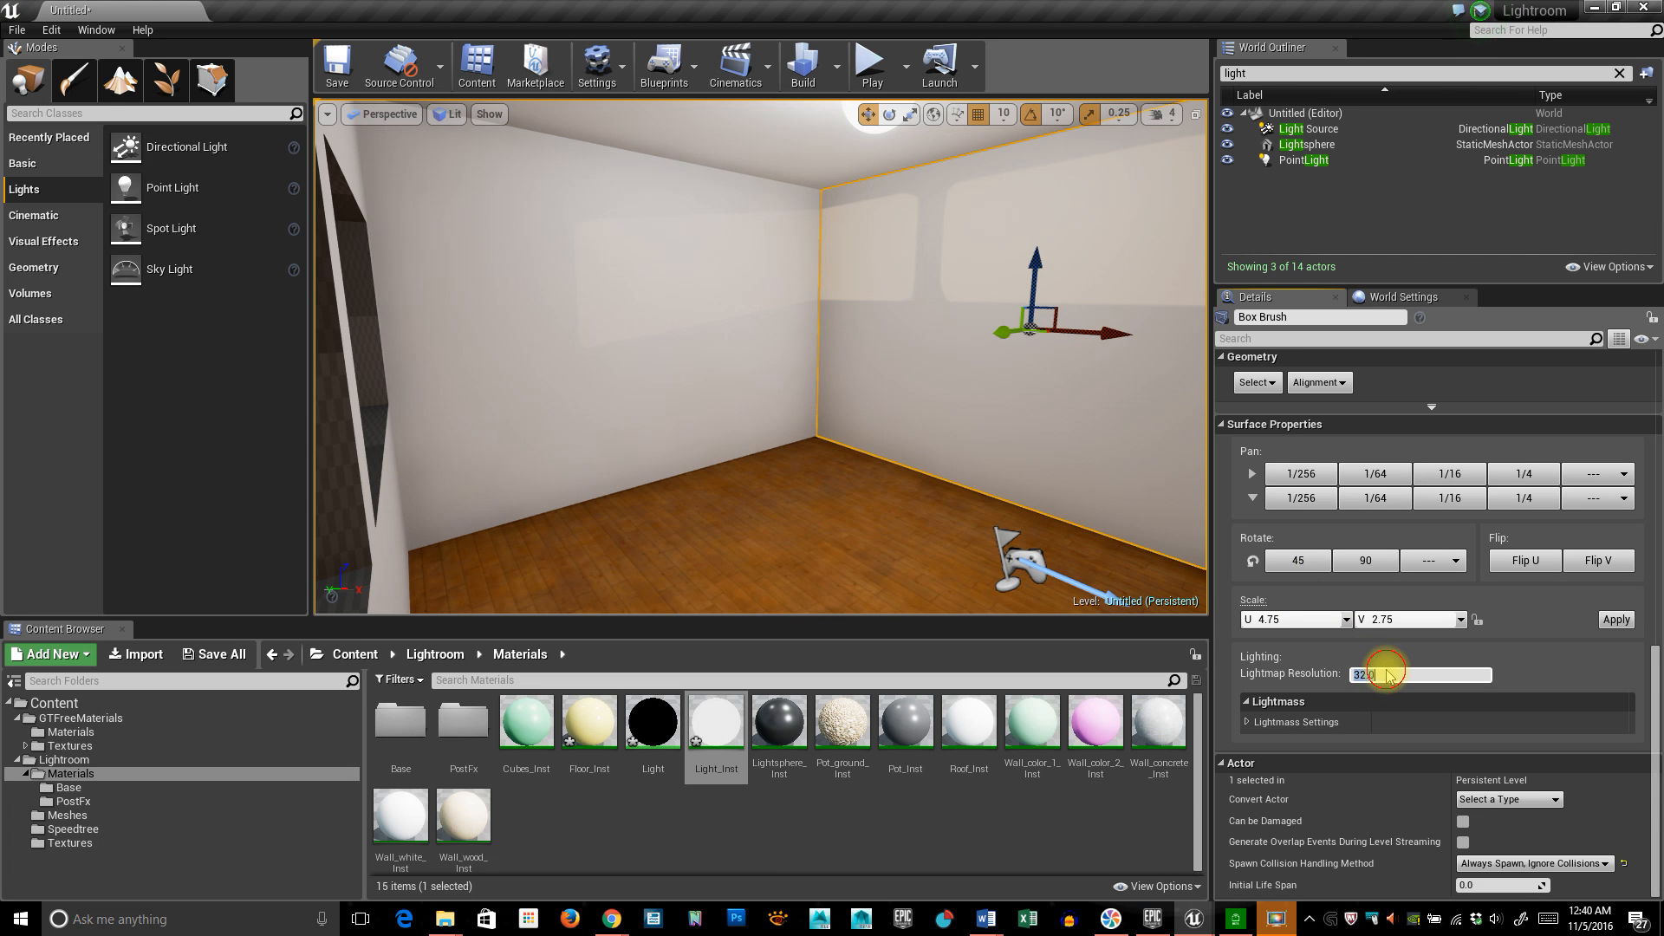
{"action": "right_click_drag", "start_coordinate": [769, 462], "coordinate": [980, 462]}
{"action": "left_click", "coordinate": [839, 475]}
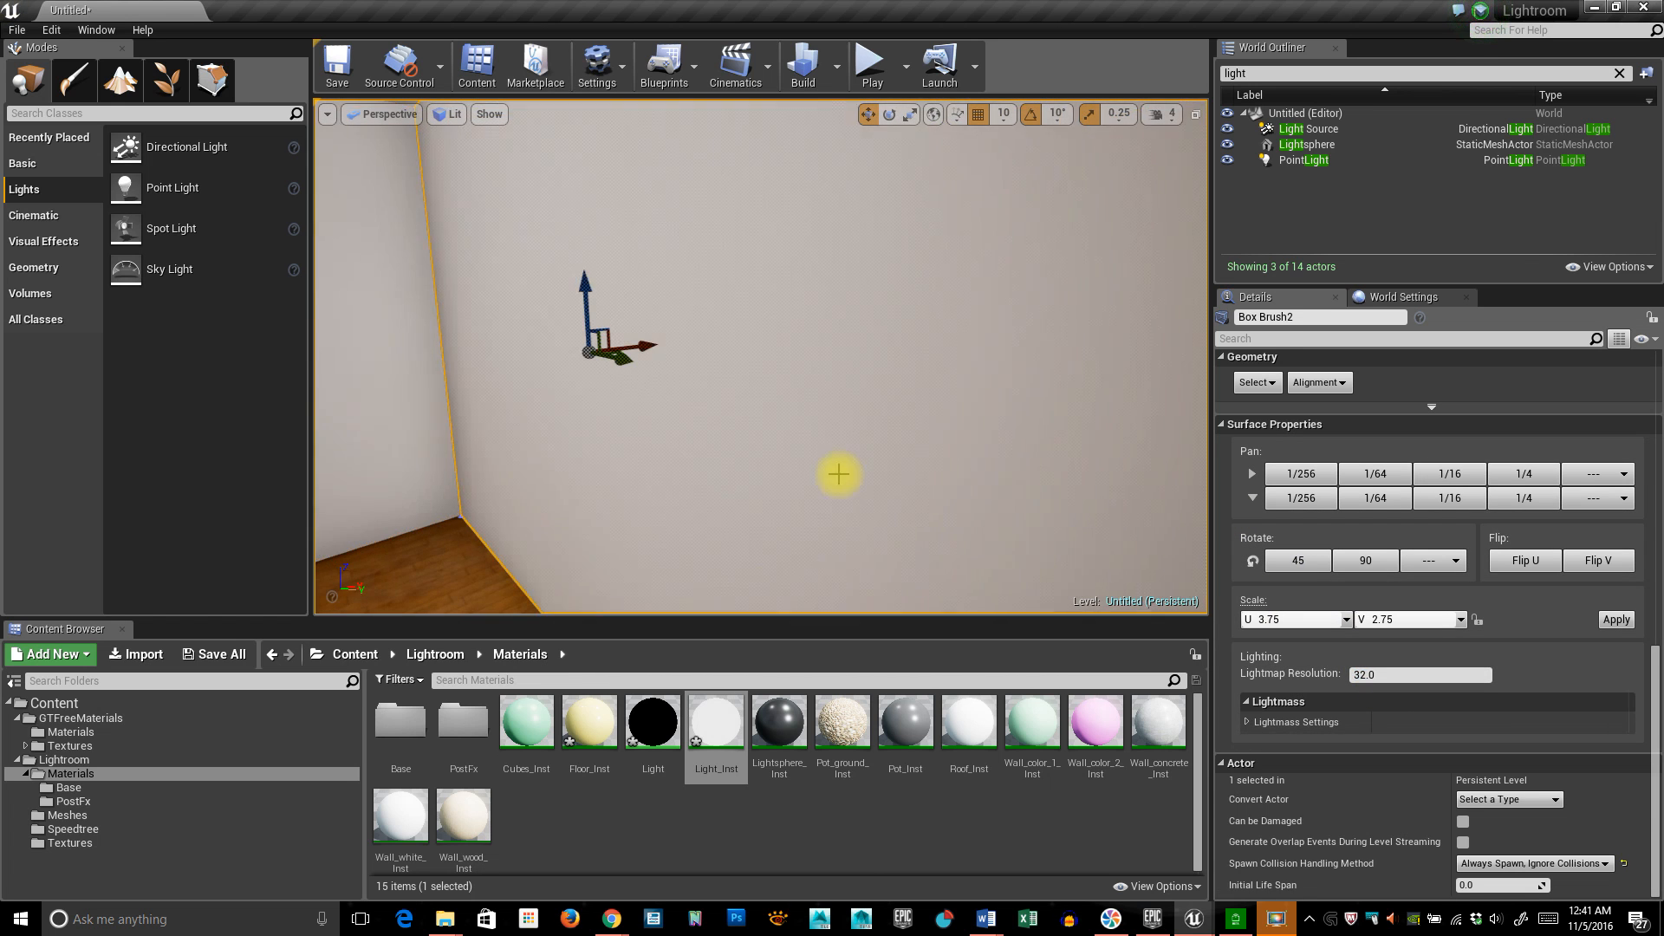
{"action": "left_click", "coordinate": [1378, 675]}
{"action": "type", "text": "8"}
{"action": "key", "text": "Return"}
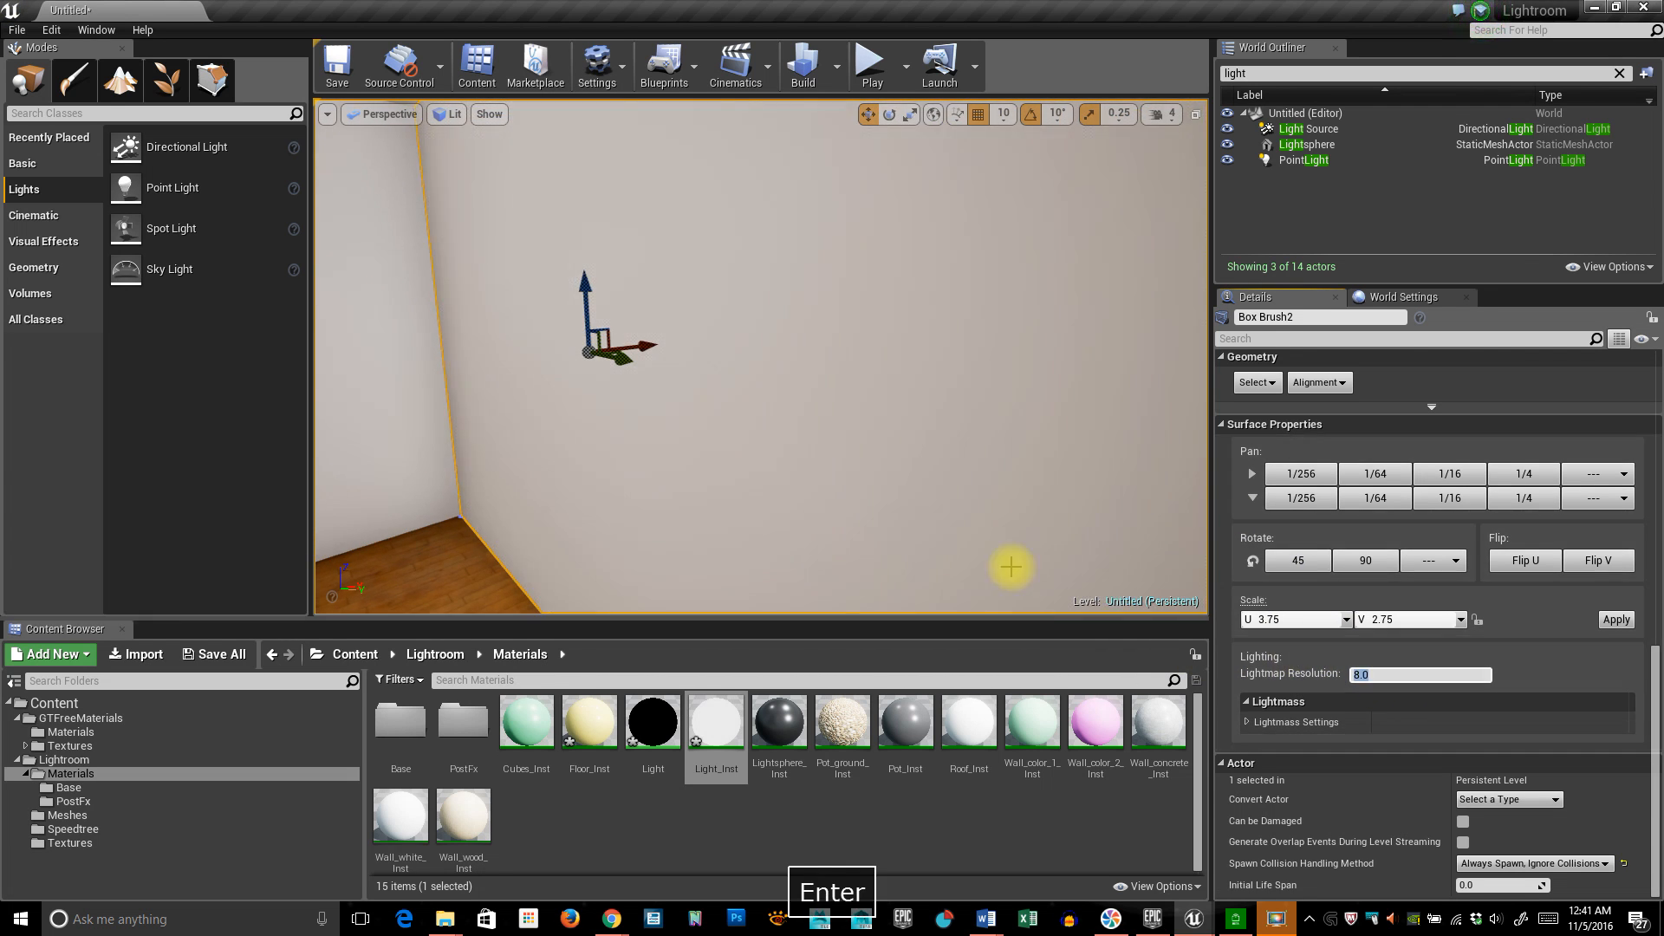
Select the Floor mesh and check its Overridden Light Map Res setting.
{"action": "right_click_drag", "start_coordinate": [1011, 566], "coordinate": [918, 520]}
{"action": "left_click", "coordinate": [1052, 518]}
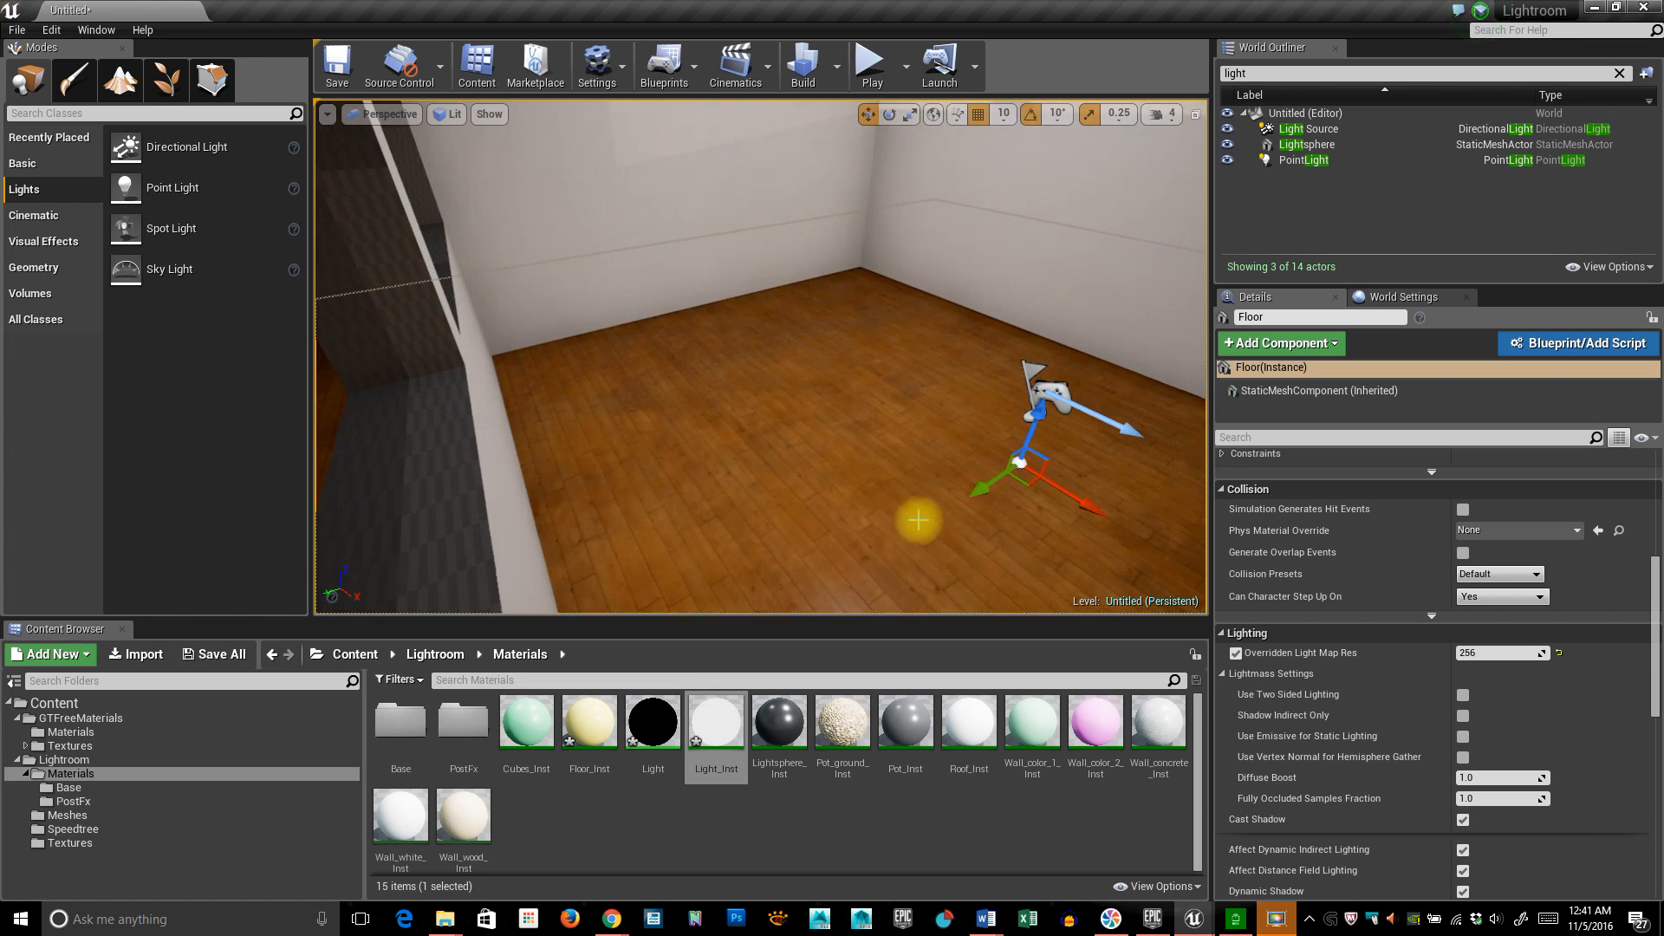
{"action": "left_click", "coordinate": [1517, 654]}
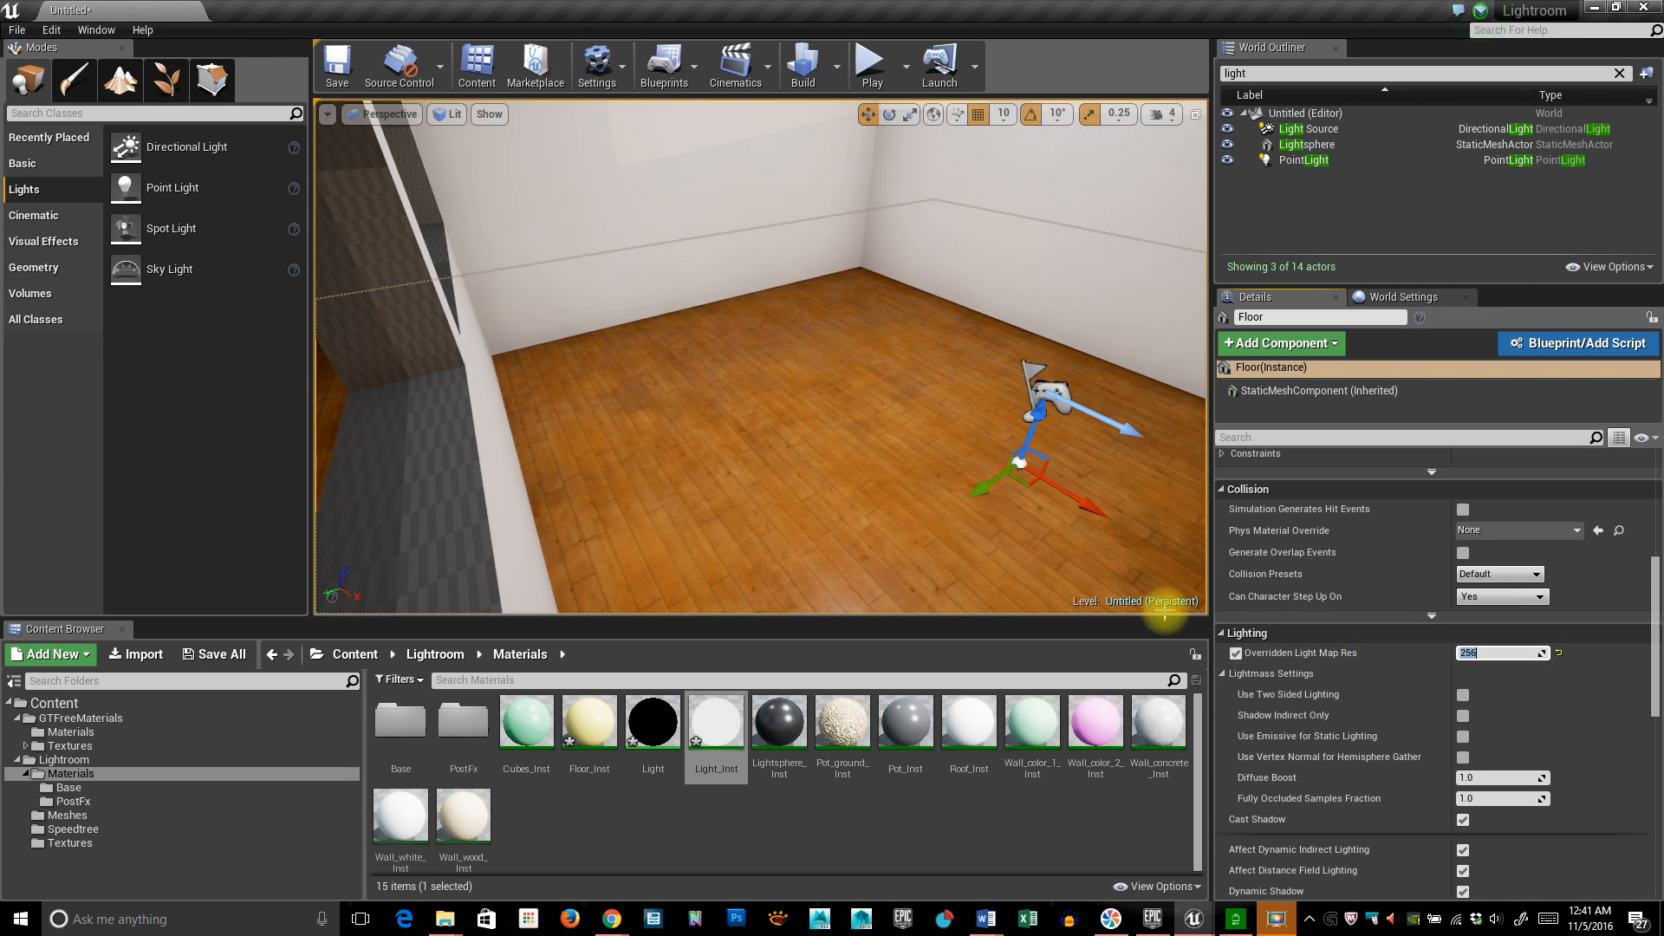
{"action": "right_click_drag", "start_coordinate": [1056, 560], "coordinate": [1005, 568]}
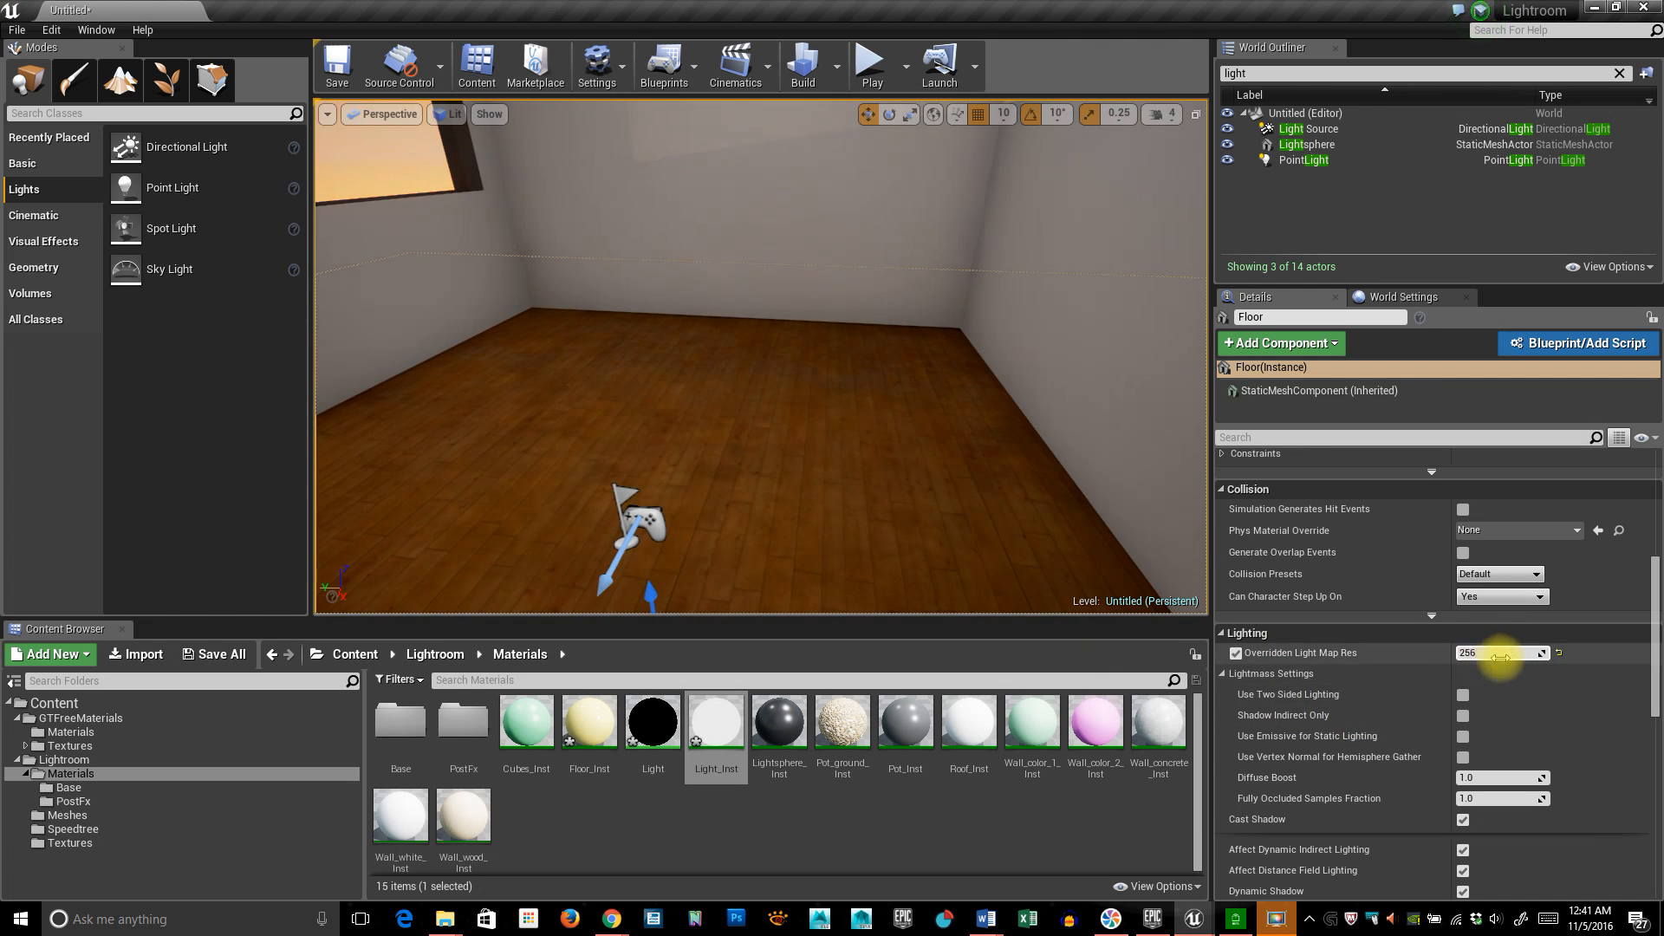
Build the level's lighting with the refined wall lightmaps and inspect the end wall and ceiling.
{"action": "right_click_drag", "start_coordinate": [937, 527], "coordinate": [787, 302]}
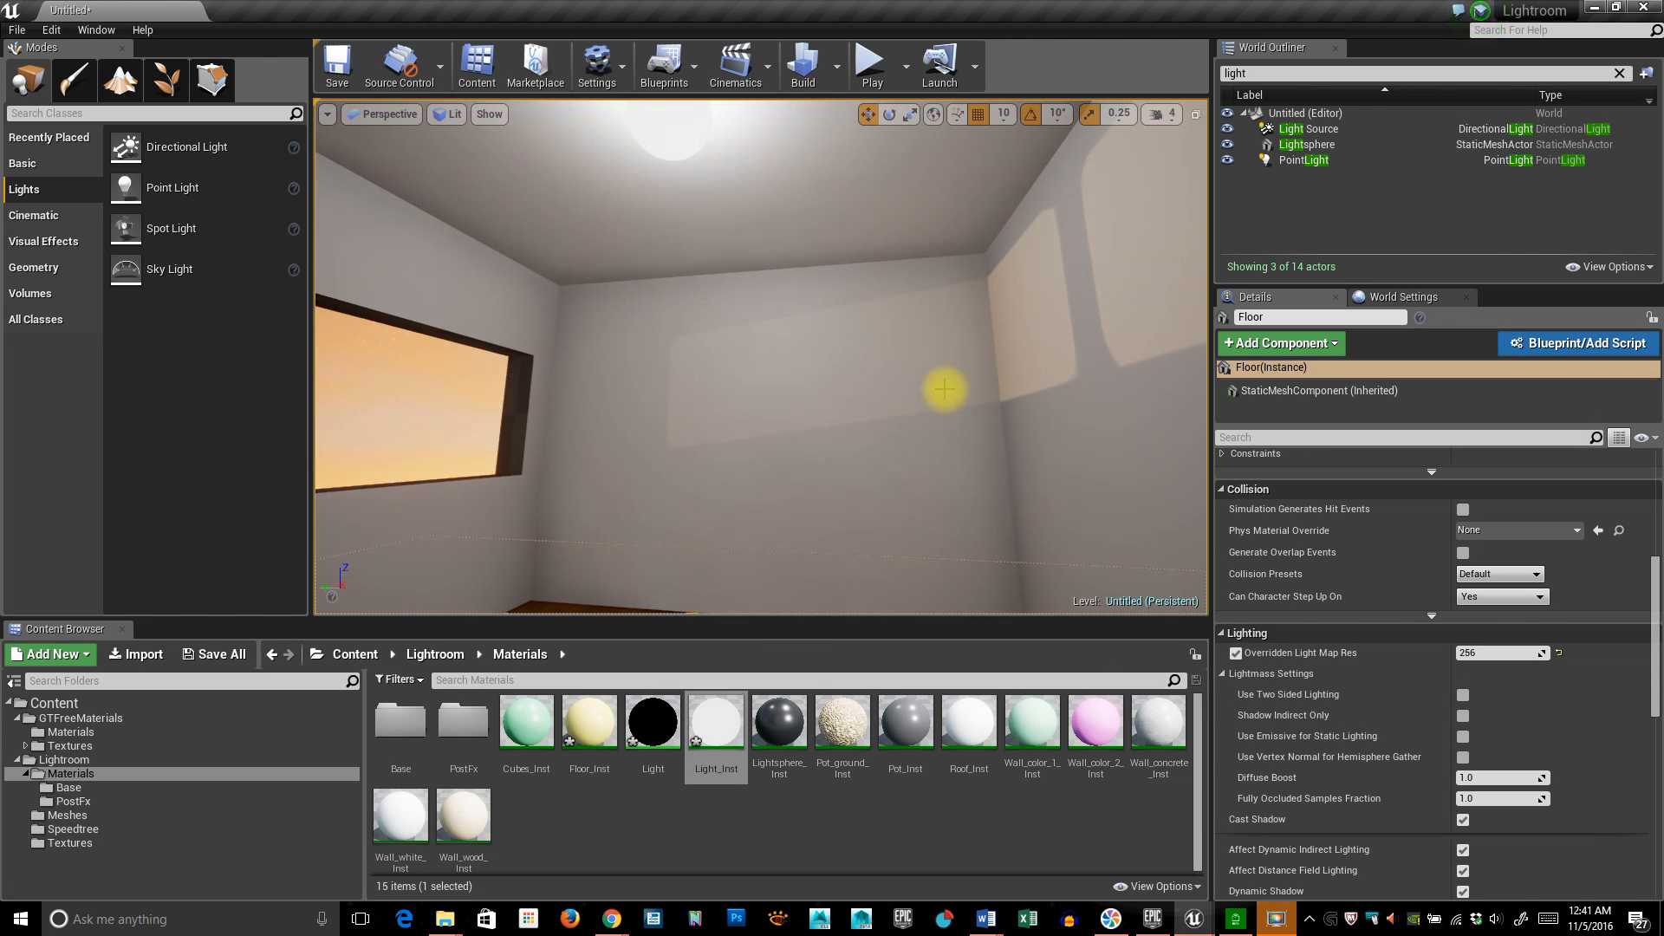
{"action": "right_click_drag", "start_coordinate": [968, 507], "coordinate": [959, 502]}
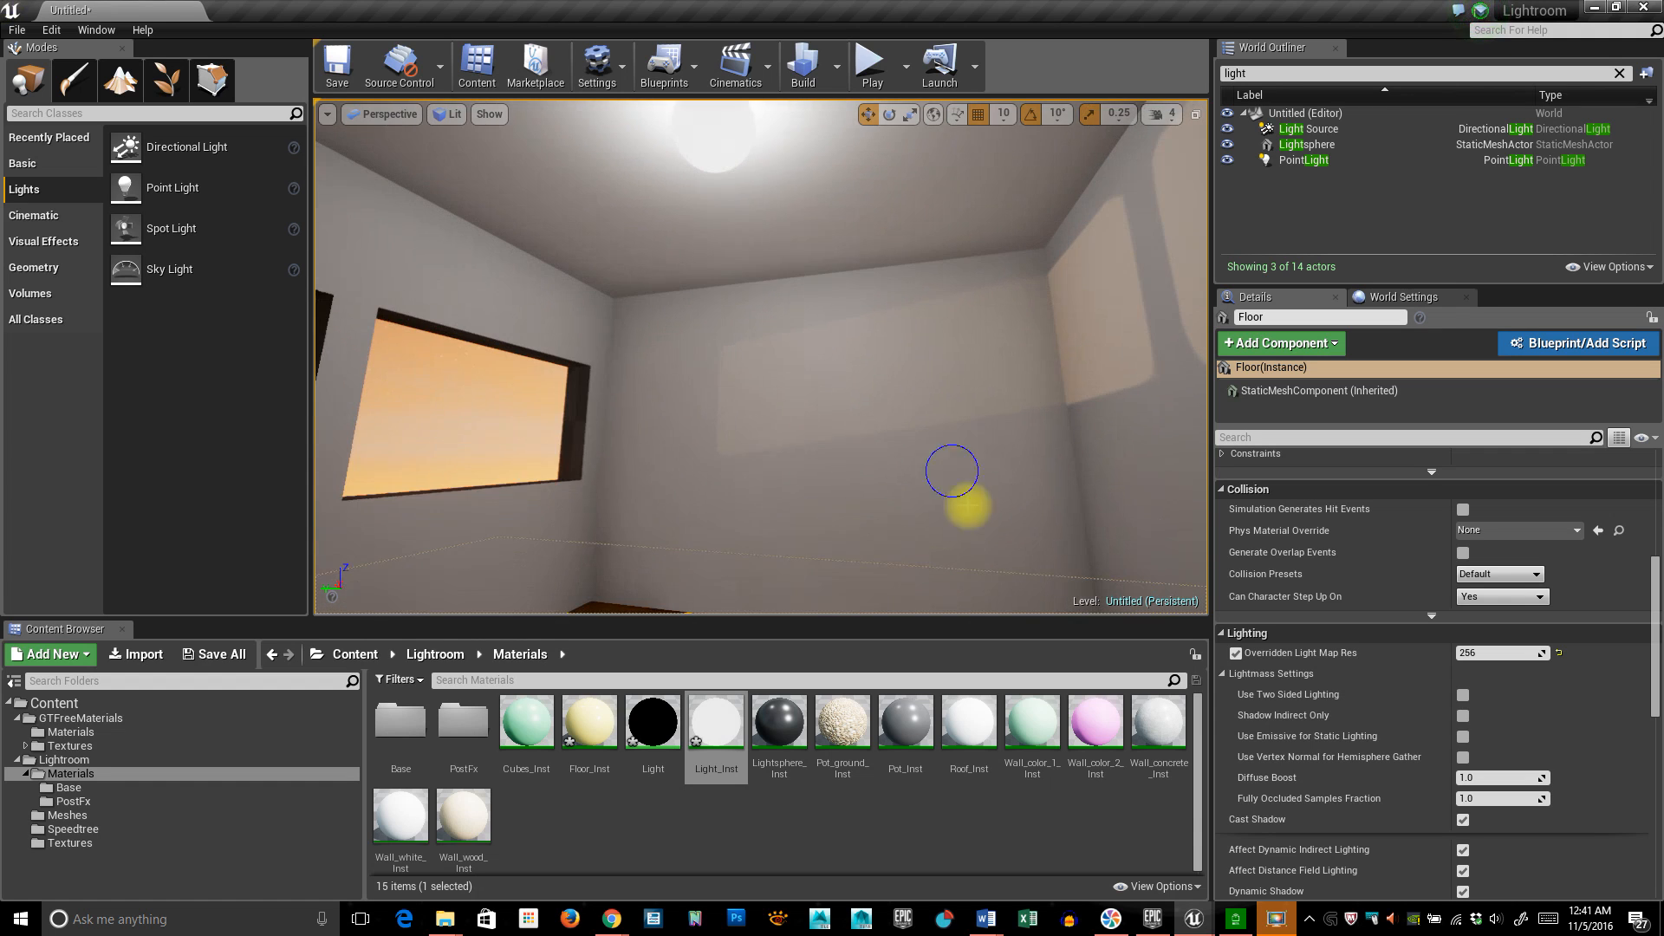
{"action": "left_click", "coordinate": [815, 63]}
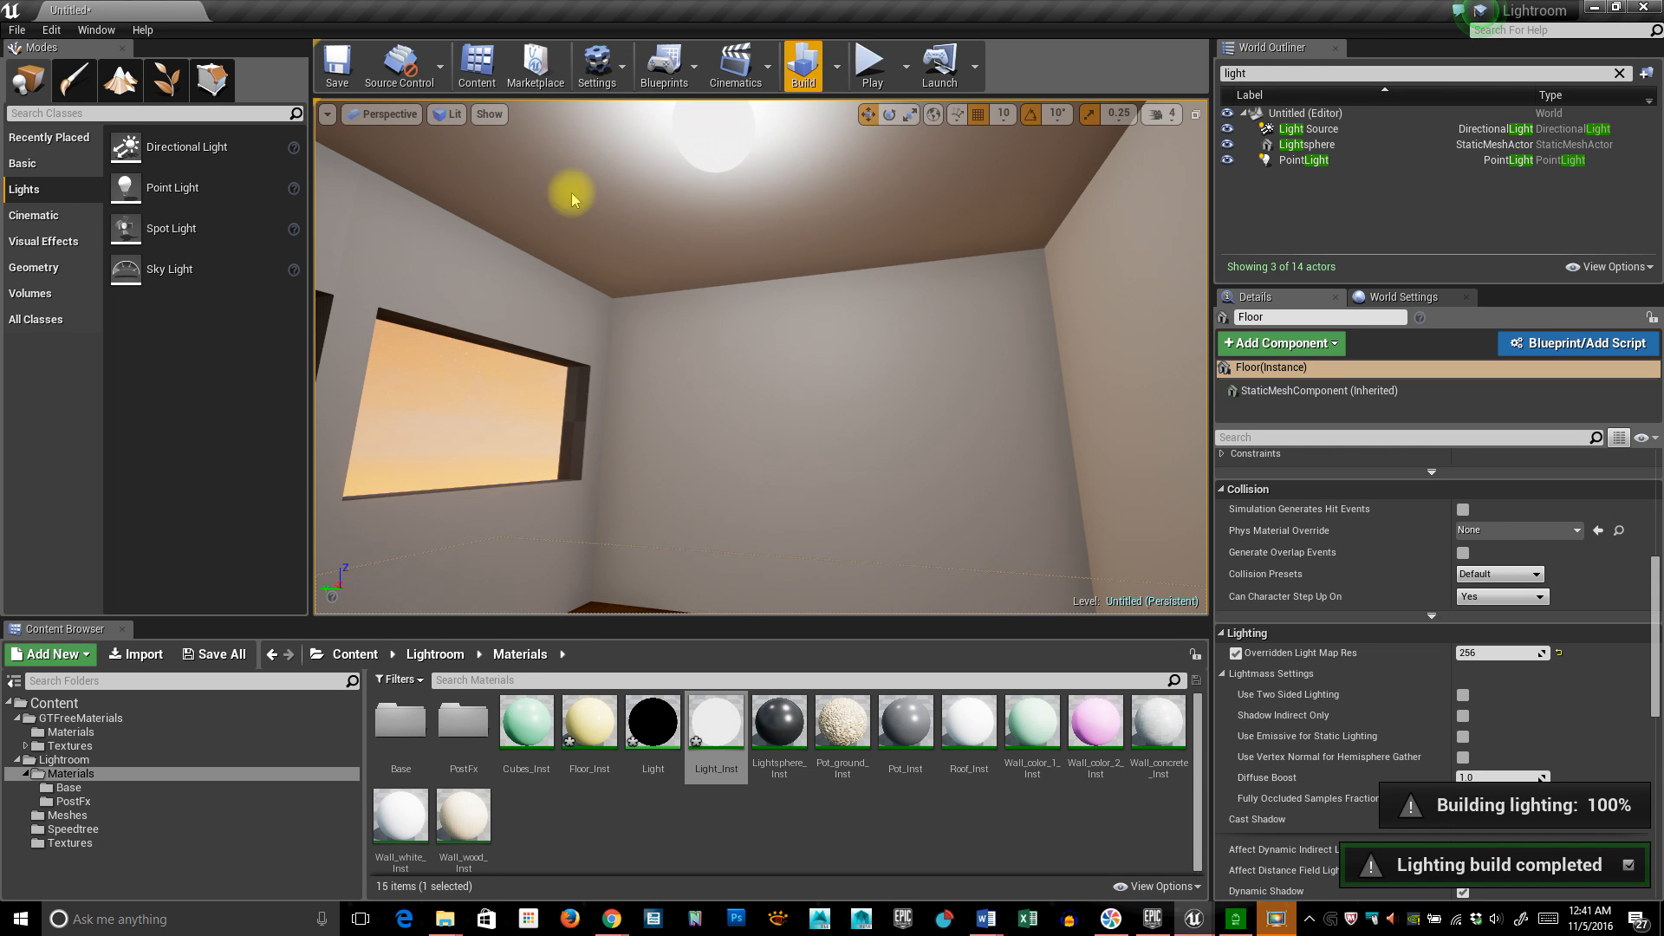
{"action": "left_click", "coordinate": [921, 334]}
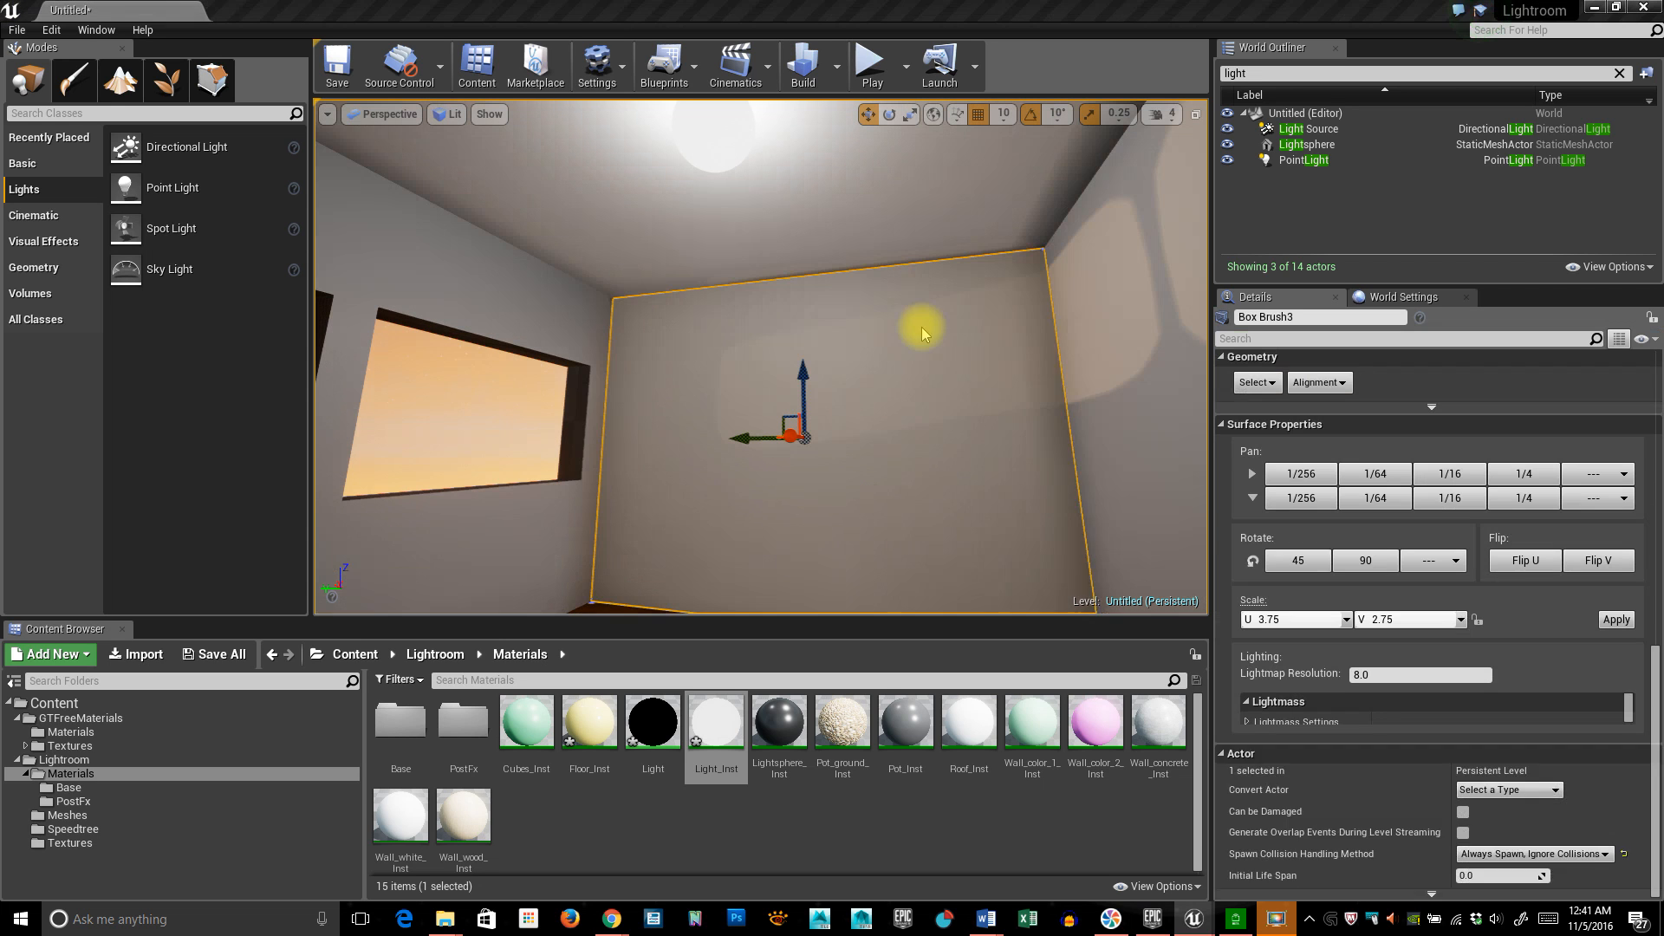
{"action": "right_click", "coordinate": [921, 330]}
{"action": "mouse_move", "coordinate": [850, 261]}
{"action": "right_mouse_down"}
{"action": "mouse_move", "coordinate": [845, 299]}
{"action": "mouse_move", "coordinate": [848, 247]}
{"action": "right_mouse_up"}
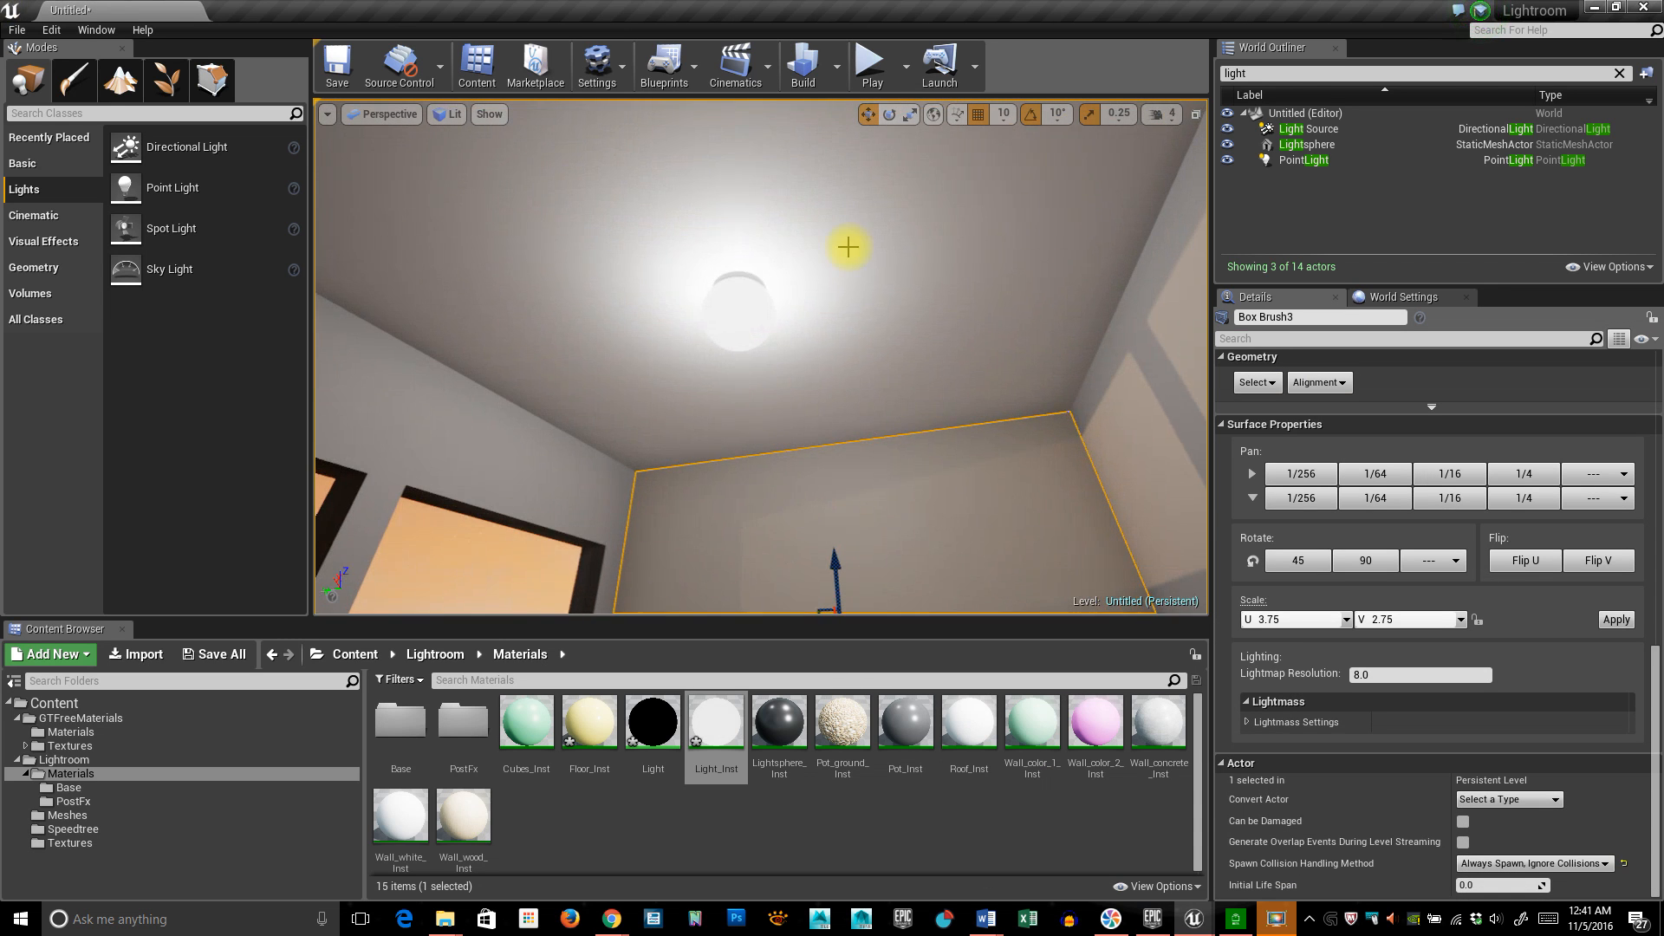
Turn off Use Emissive for Static Lighting on the Lightsphere.
{"action": "left_click", "coordinate": [757, 311]}
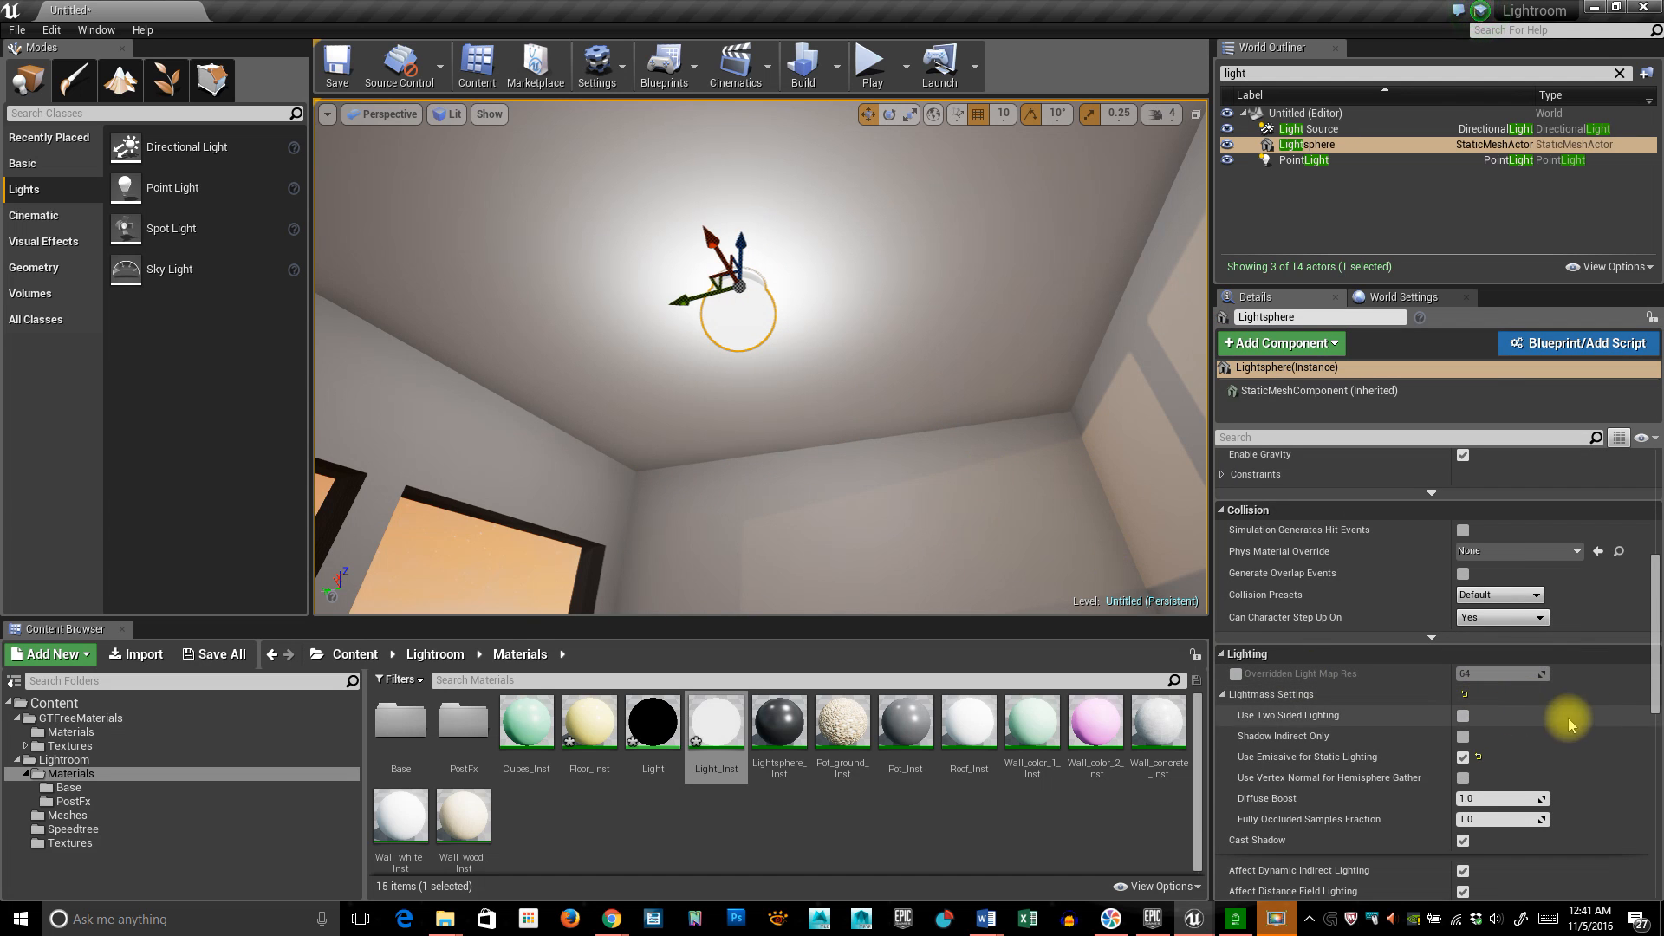
{"action": "left_click", "coordinate": [1465, 759]}
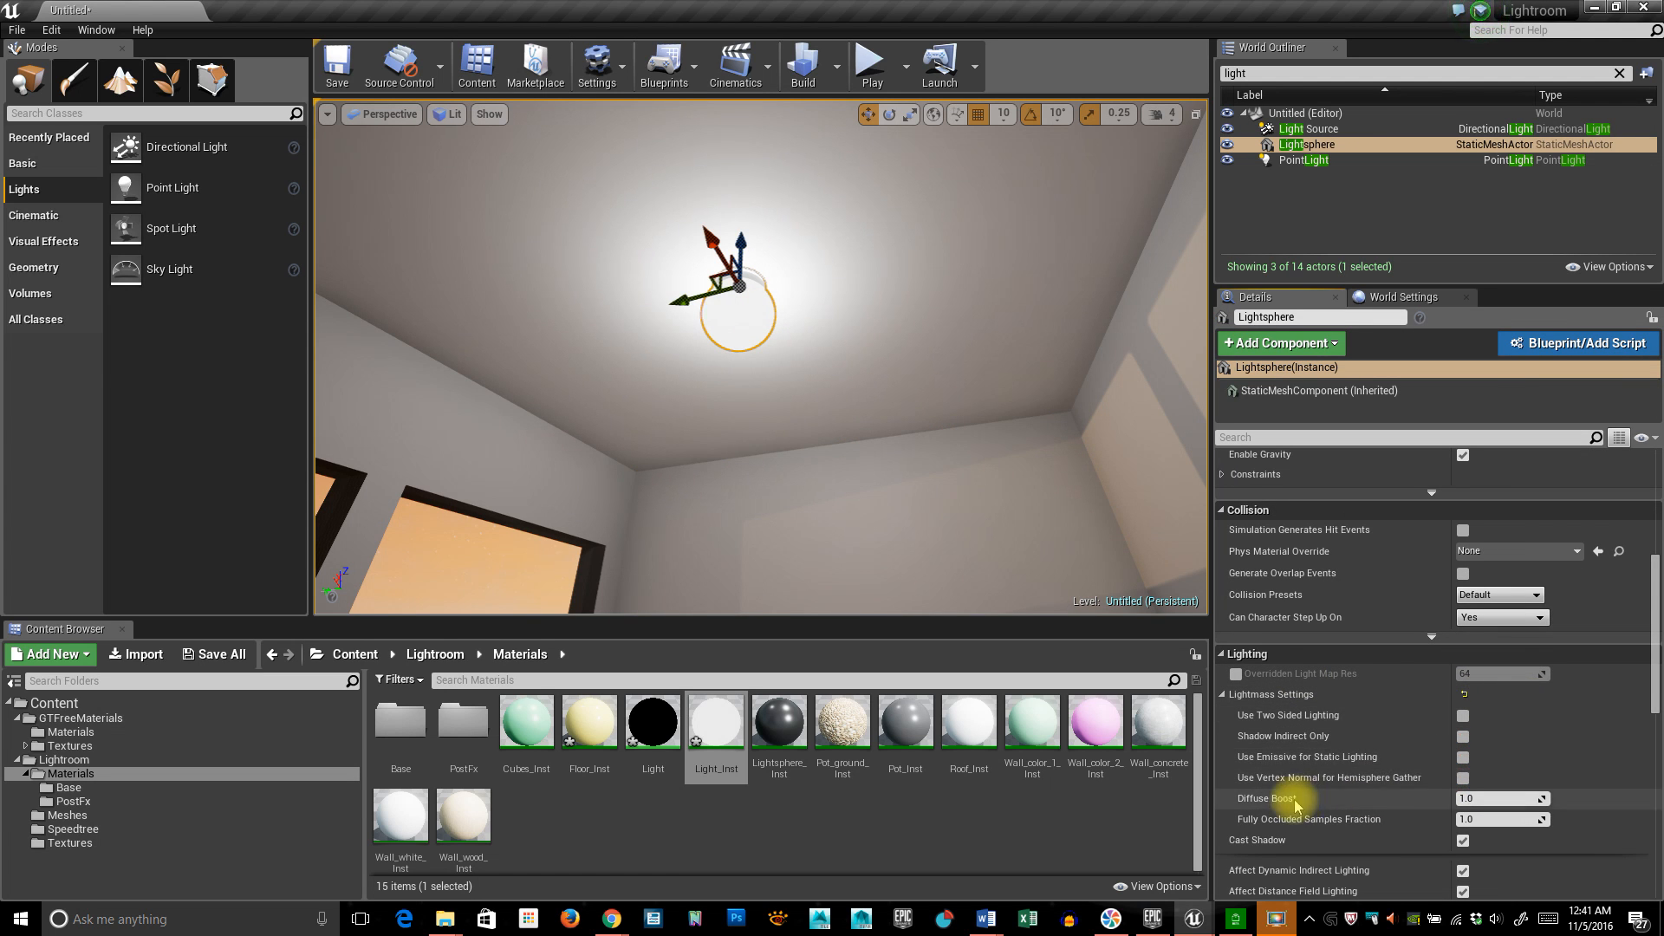
{"action": "right_click_drag", "start_coordinate": [1041, 422], "coordinate": [1025, 463]}
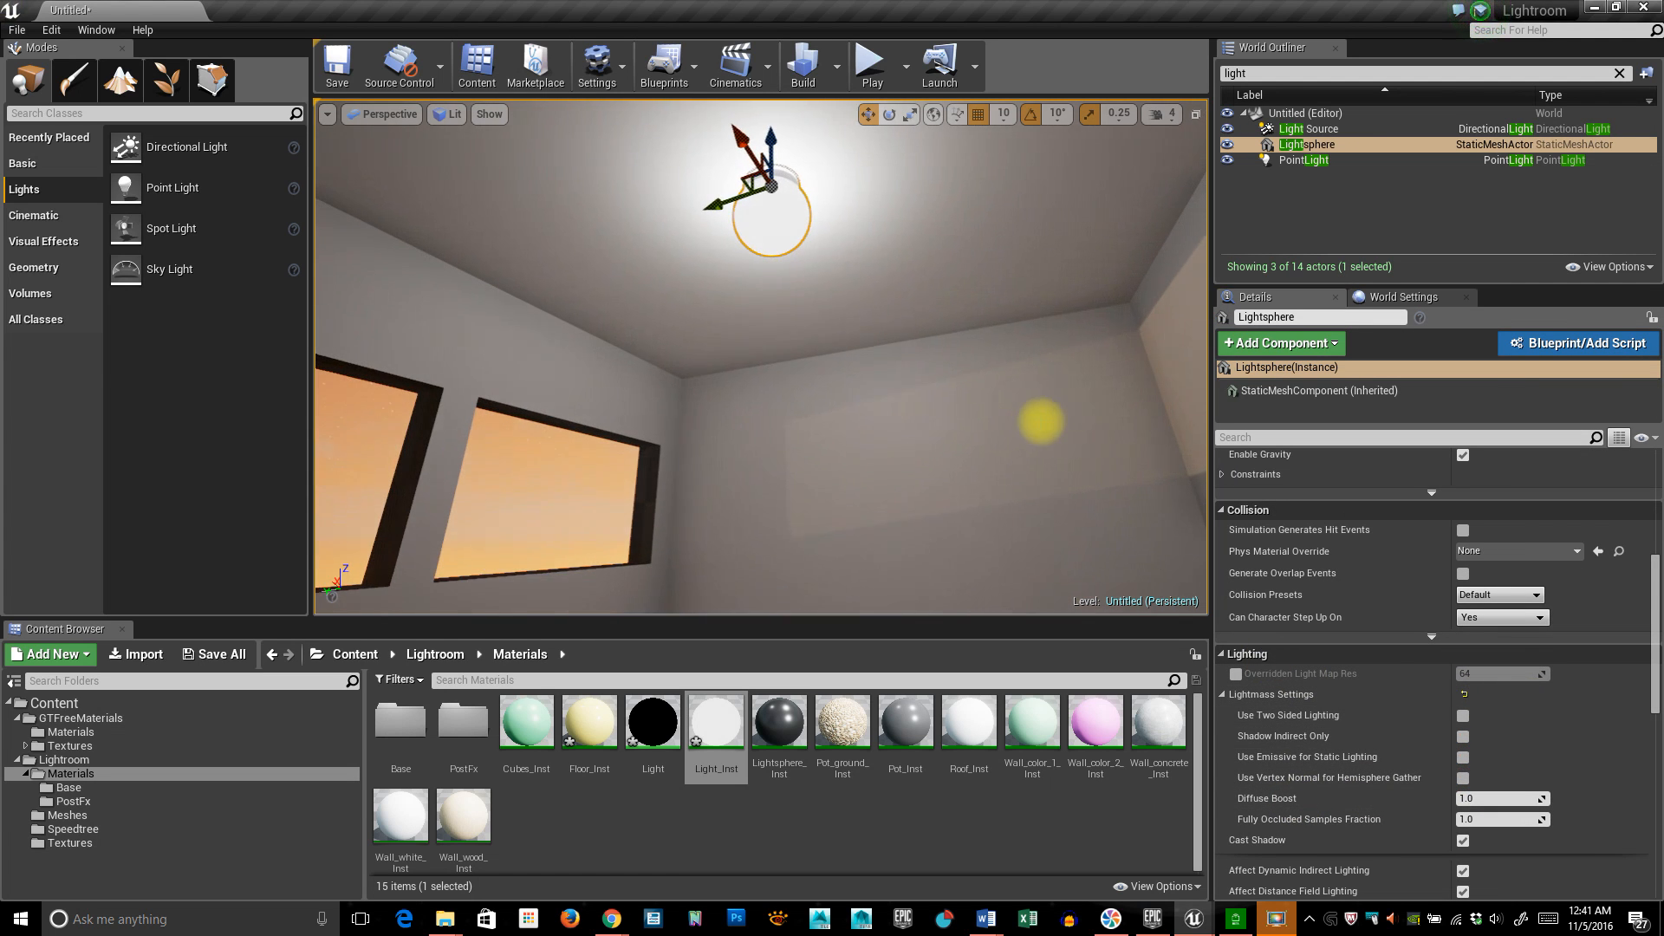
Rebuild the lighting without the sphere's emissive contribution and inspect the lightsphere and surrounding ceiling up close.
{"action": "left_click", "coordinate": [813, 76]}
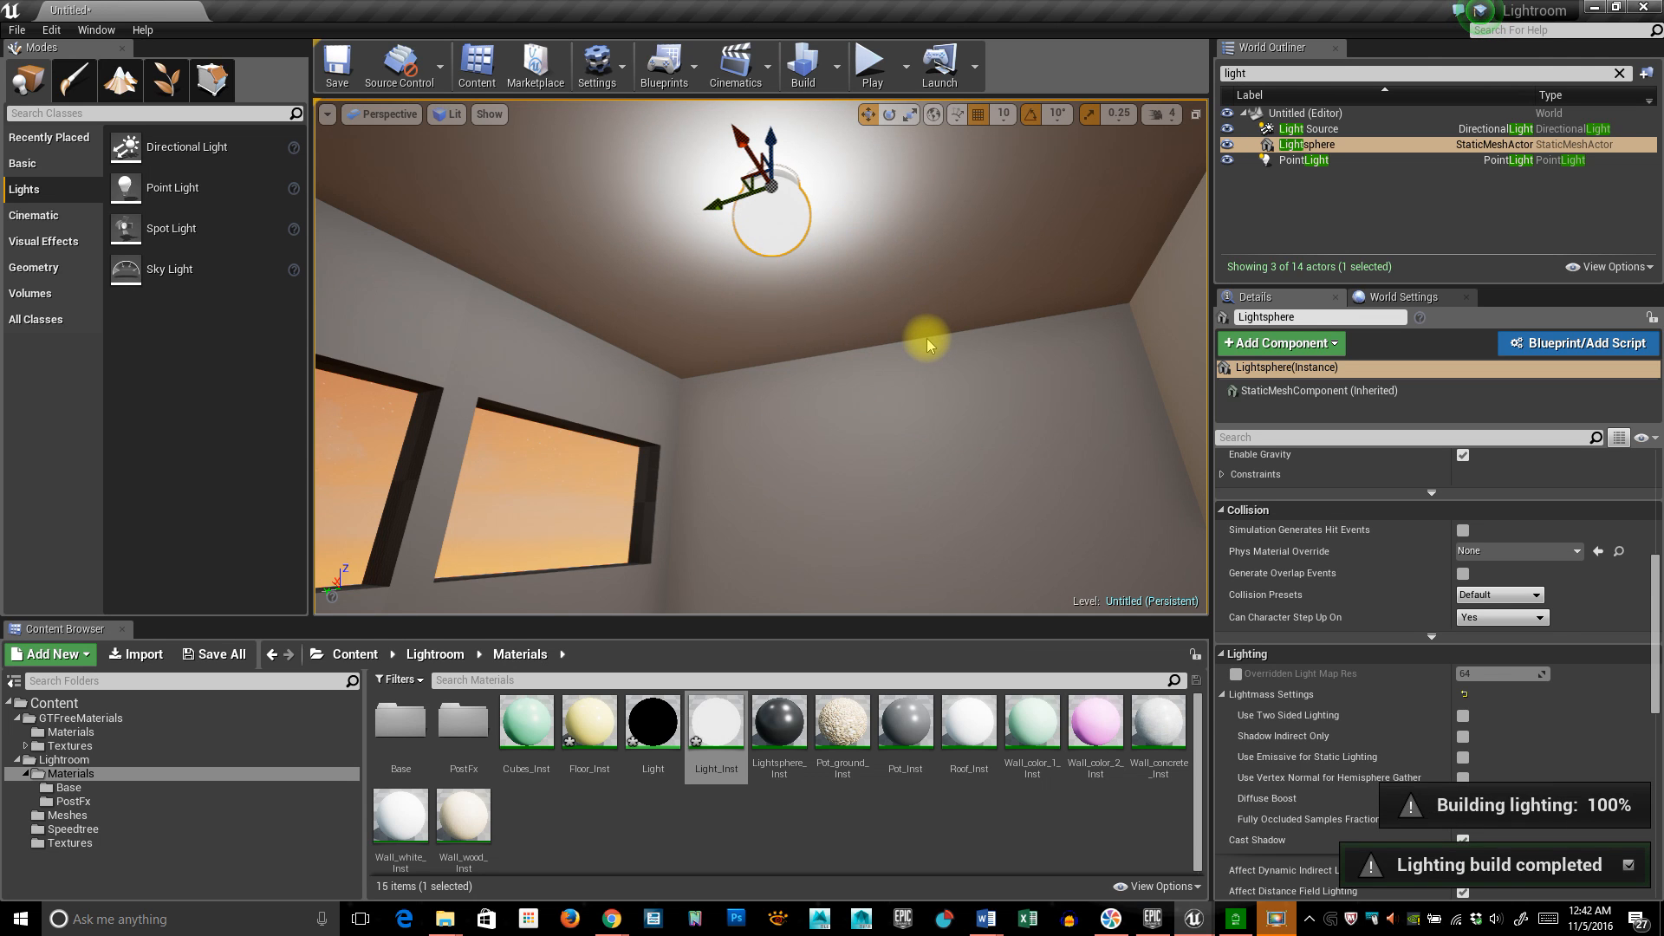
{"action": "right_click_drag", "start_coordinate": [957, 277], "coordinate": [945, 312]}
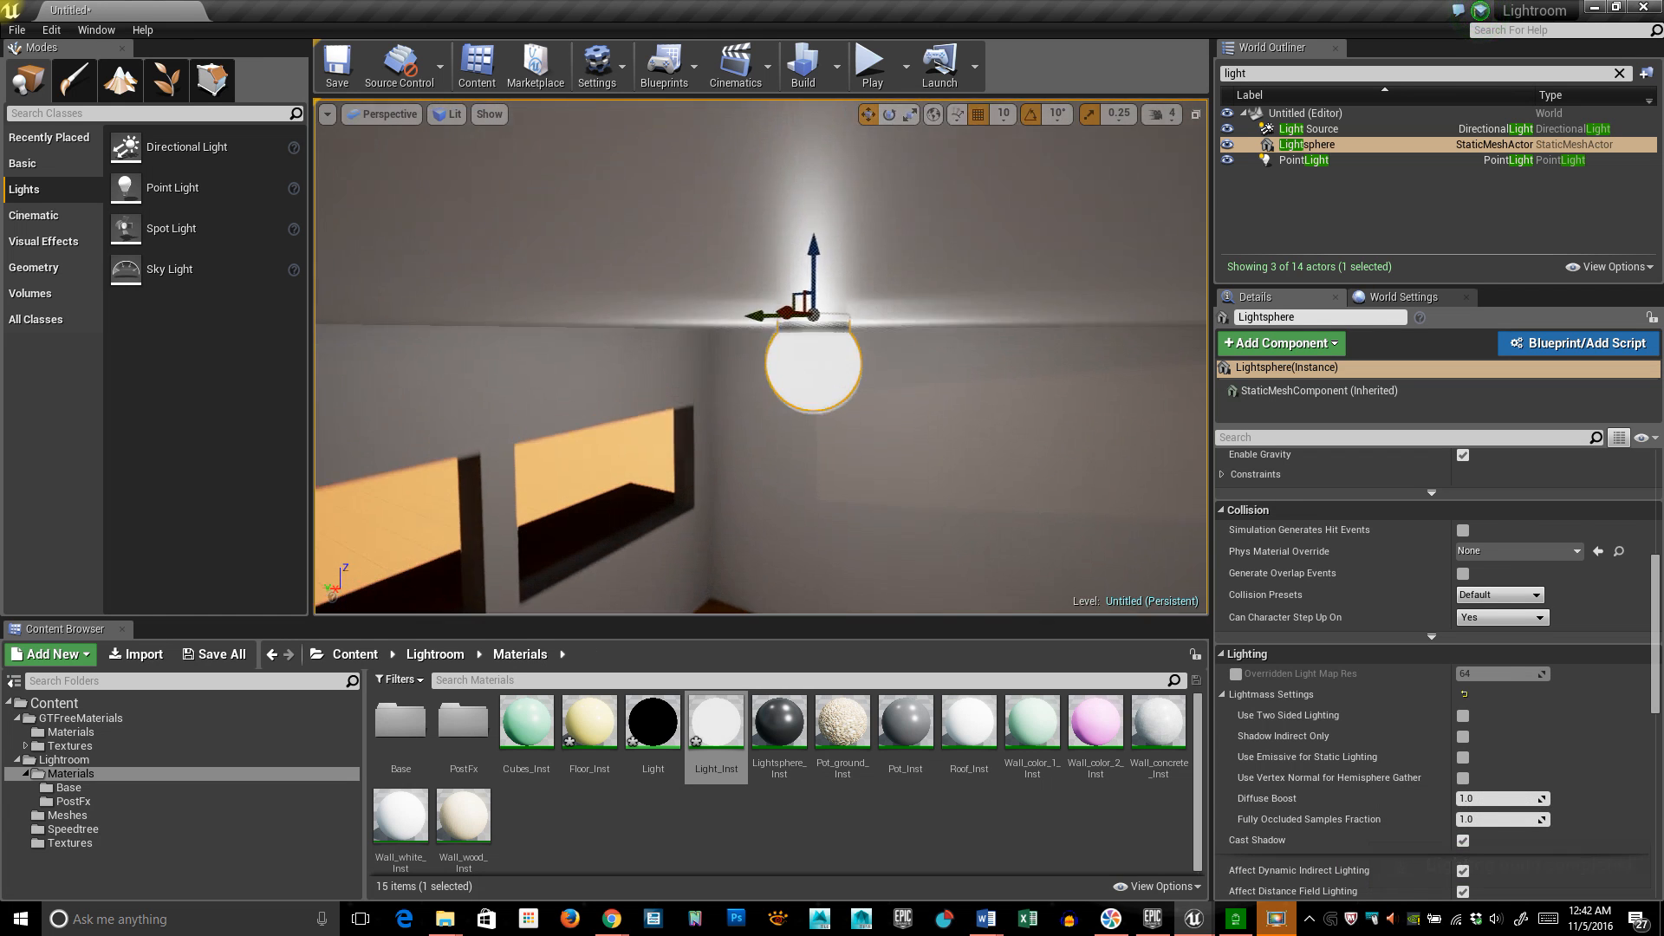
{"action": "middle_click_drag", "start_coordinate": [944, 312], "coordinate": [934, 347]}
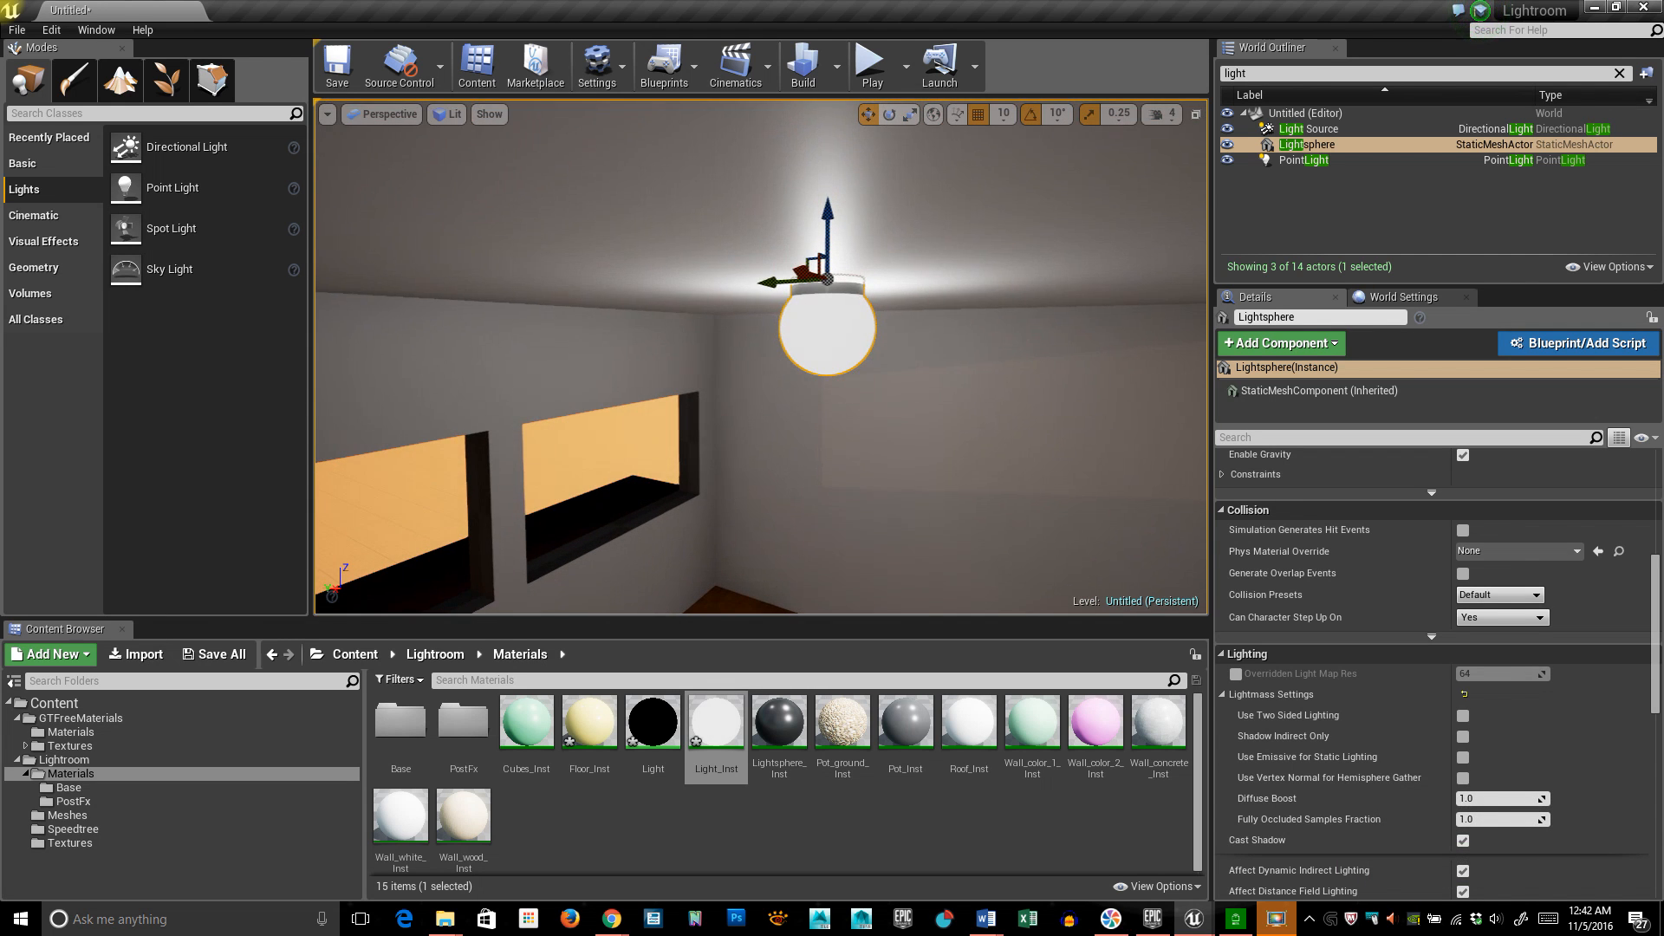
Set the Mobility of the PointLight inside the lightsphere to Static.
{"action": "left_click", "coordinate": [1301, 160]}
{"action": "right_click_drag", "start_coordinate": [1004, 357], "coordinate": [986, 388]}
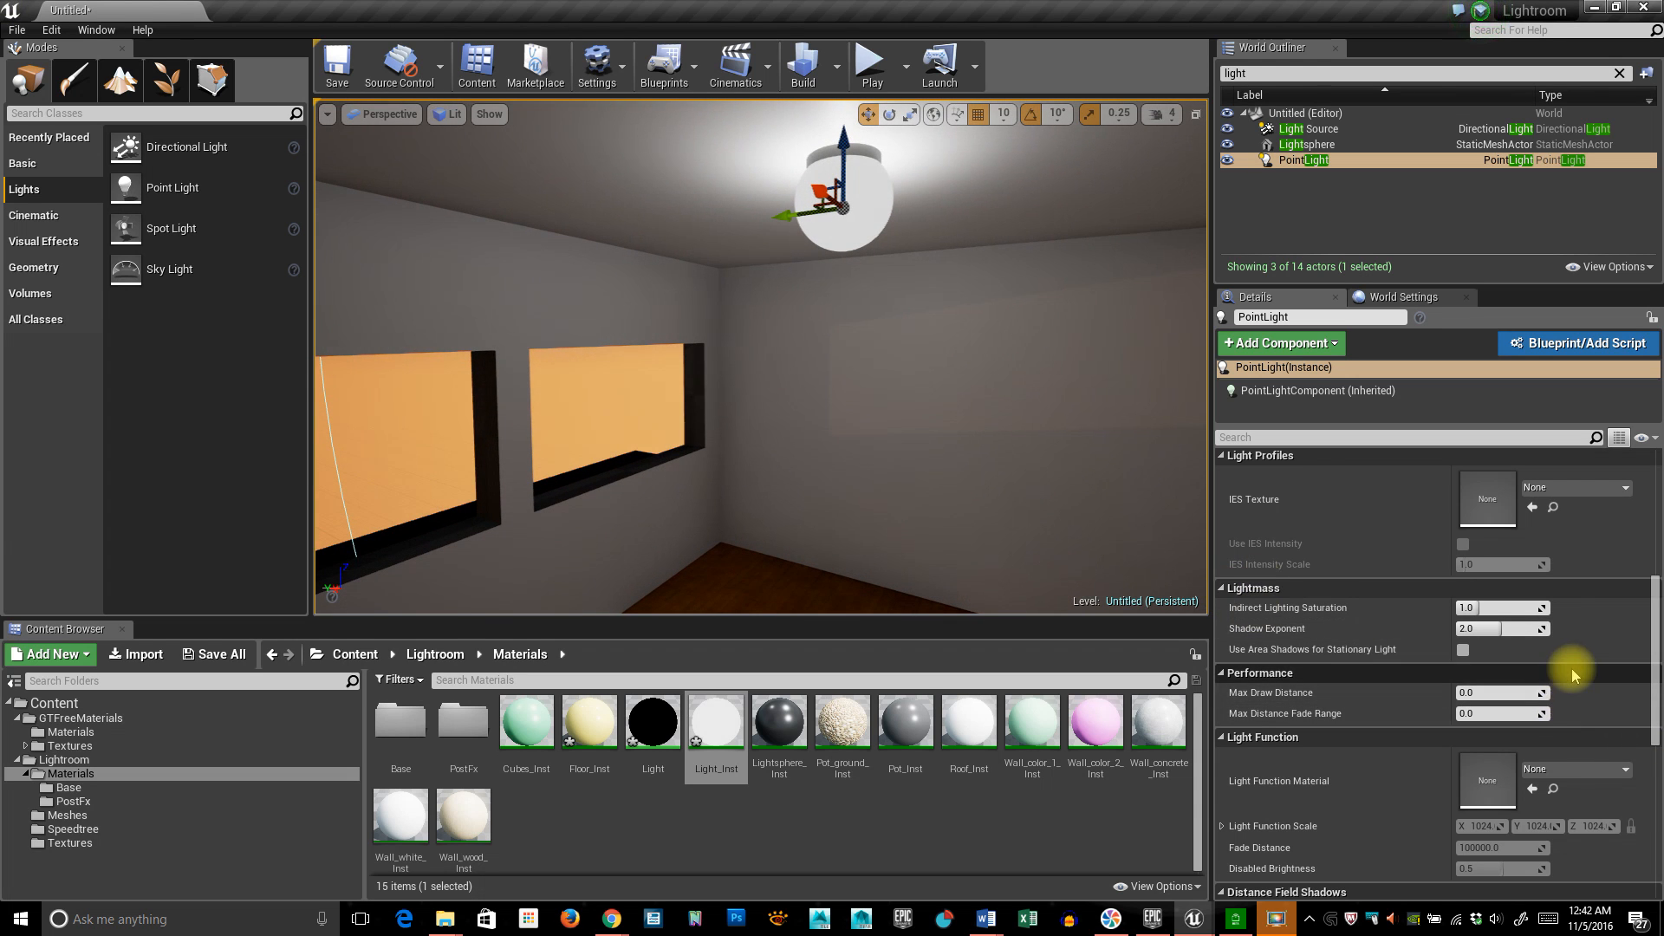
{"action": "scroll", "coordinate": [1387, 607], "scroll_direction": "up", "scroll_amount": 3}
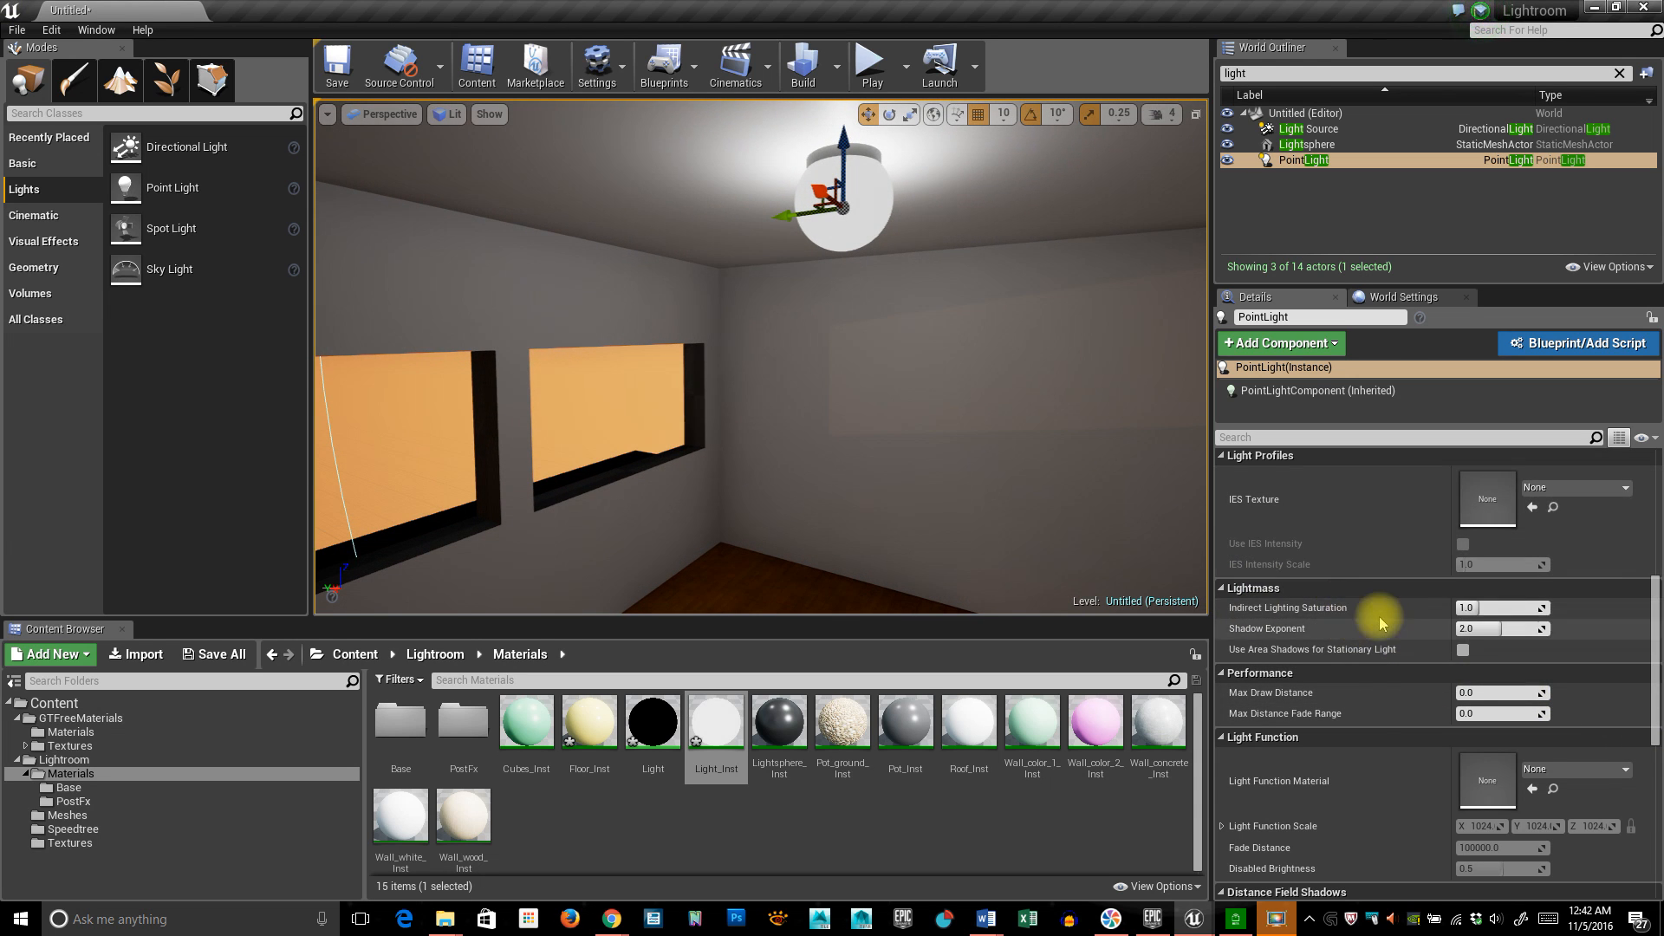
{"action": "scroll", "coordinate": [1397, 595], "scroll_direction": "up", "scroll_amount": 6}
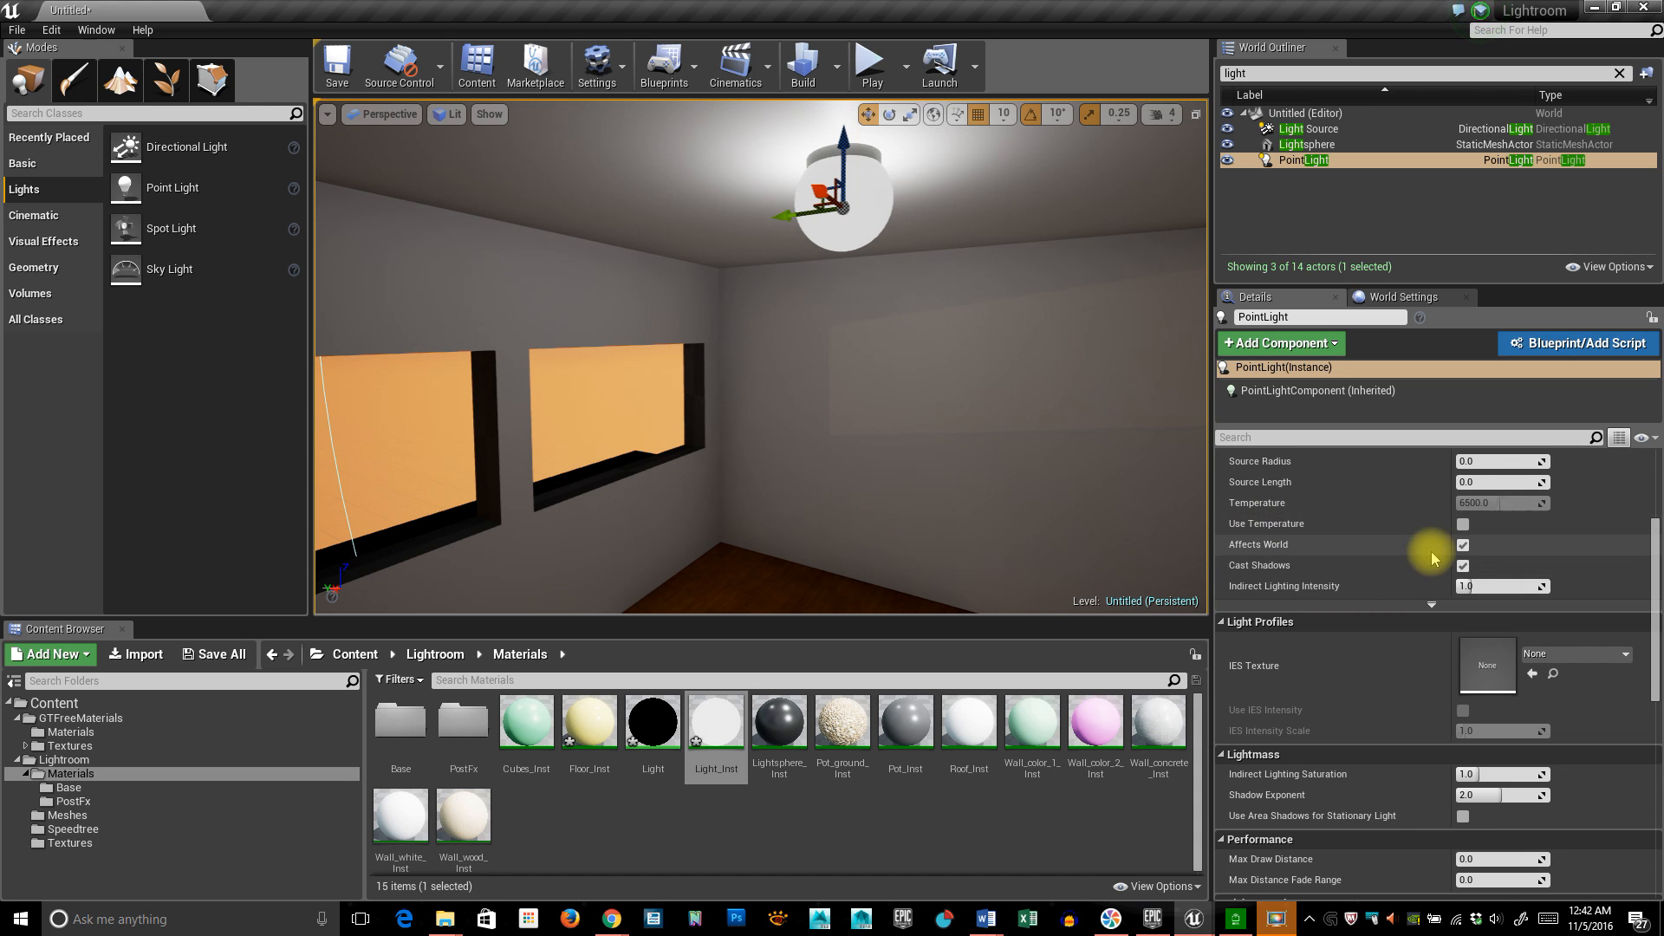
{"action": "scroll", "coordinate": [1567, 676], "scroll_direction": "up", "scroll_amount": 2}
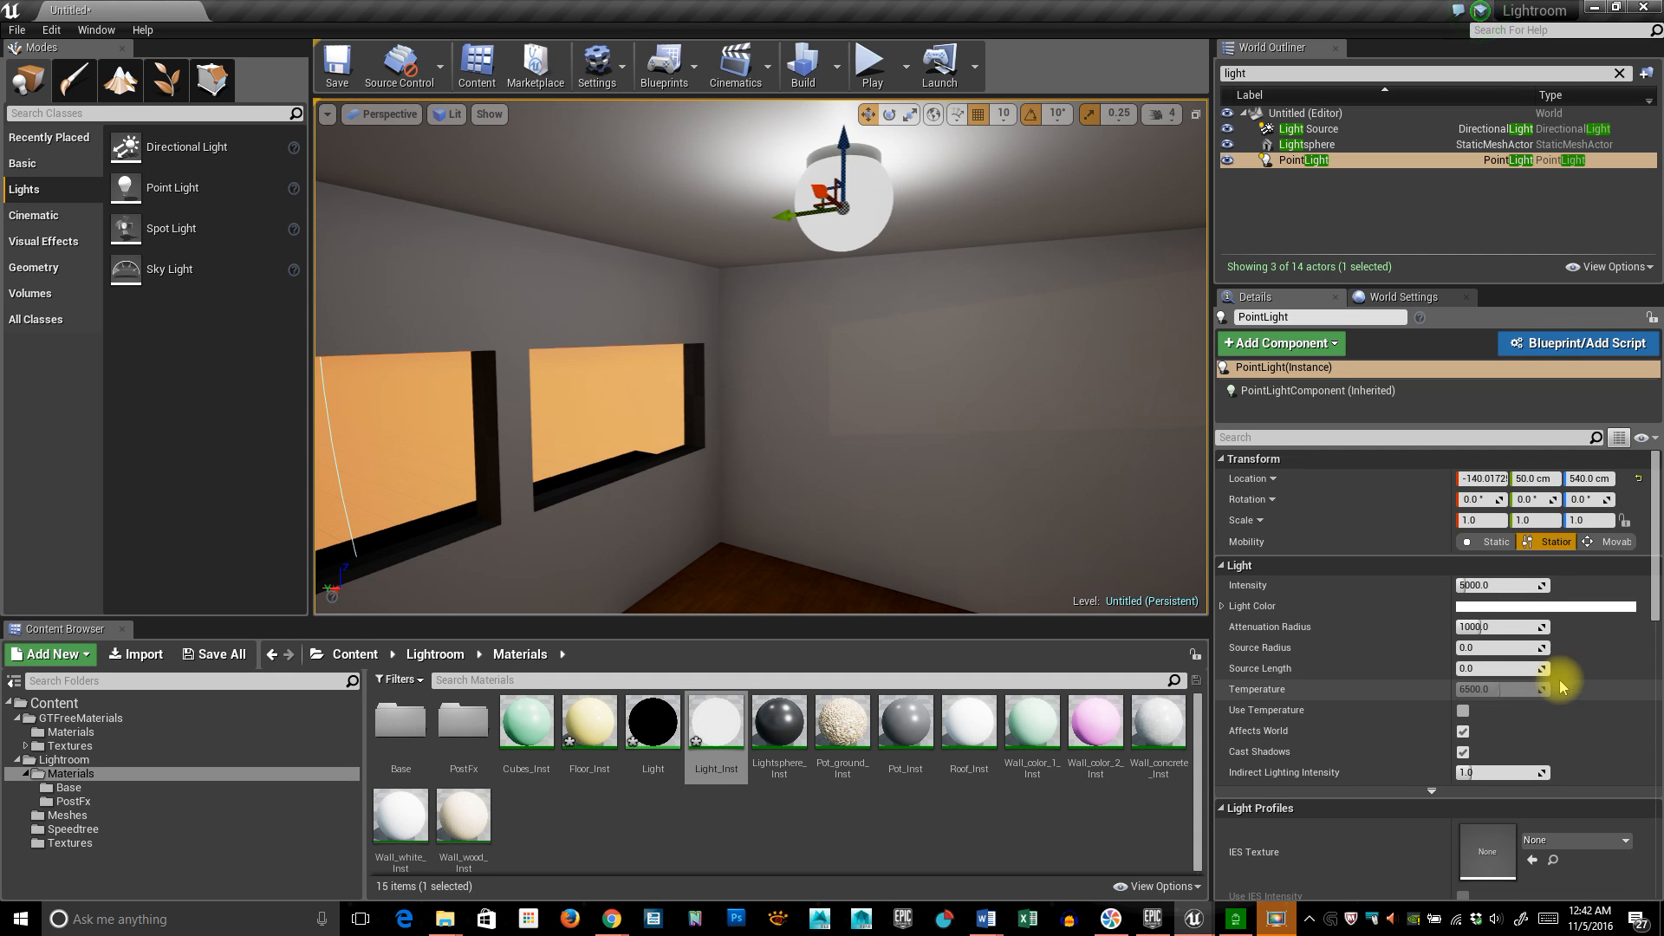
{"action": "mouse_move", "coordinate": [984, 546]}
{"action": "right_mouse_down"}
{"action": "mouse_move", "coordinate": [985, 520]}
{"action": "mouse_move", "coordinate": [984, 594]}
{"action": "mouse_move", "coordinate": [985, 516]}
{"action": "right_mouse_up"}
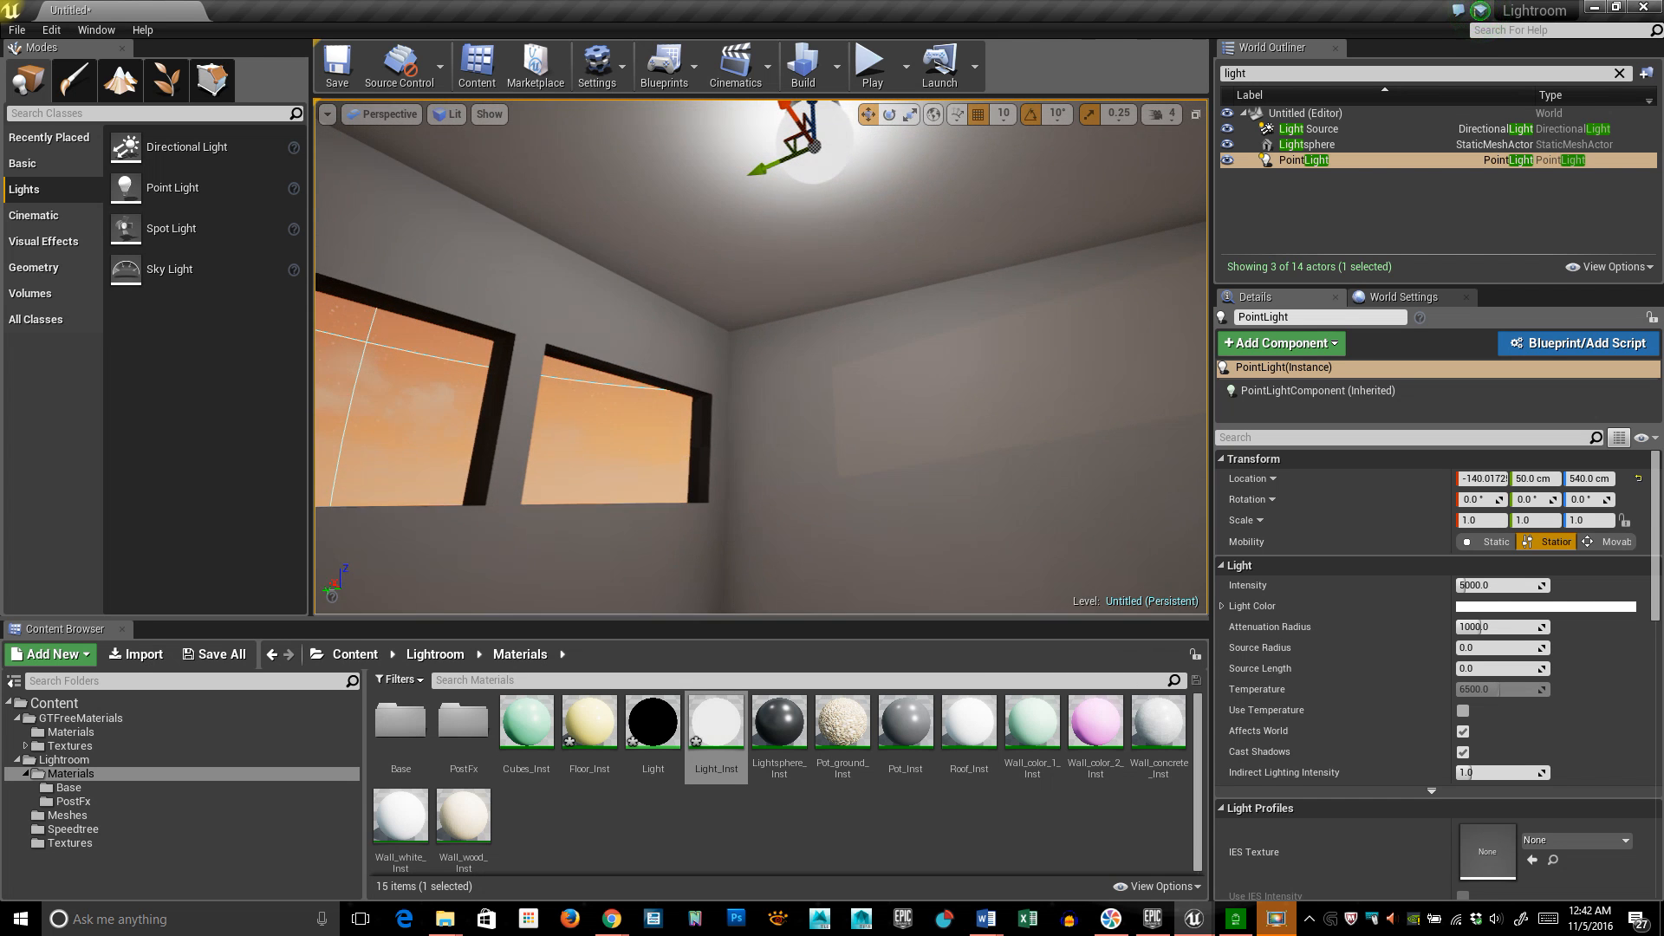
{"action": "left_click", "coordinate": [1496, 550]}
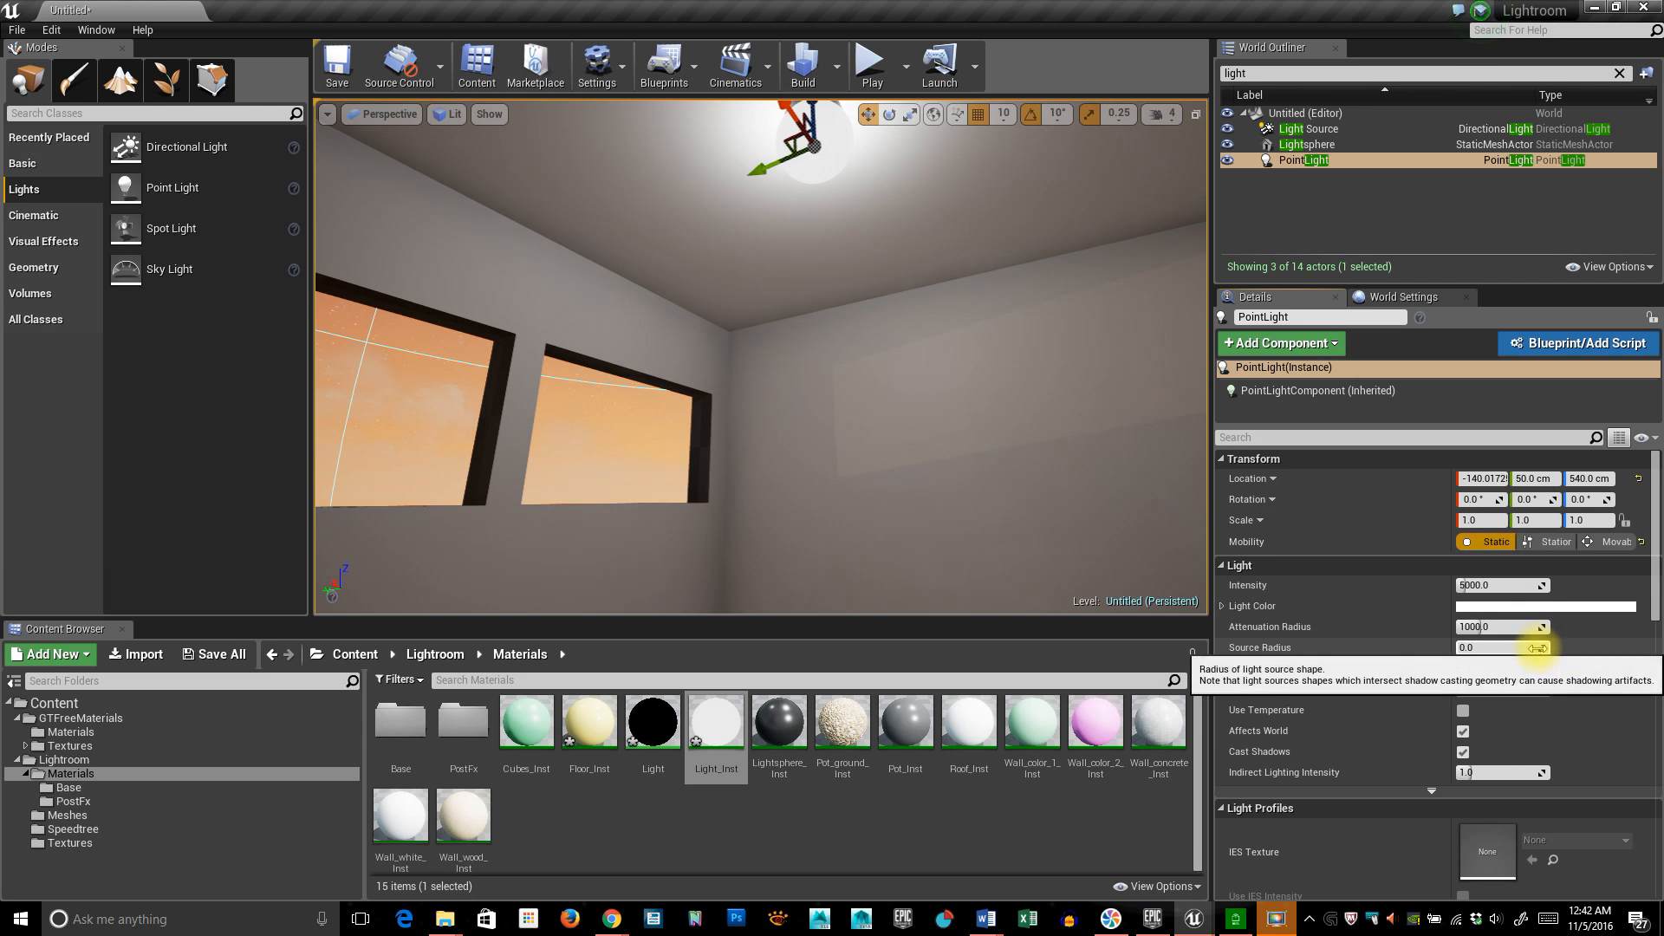
Rebuild the lighting with the static point light and examine its glow on the ceiling and walls.
{"action": "left_click", "coordinate": [803, 63]}
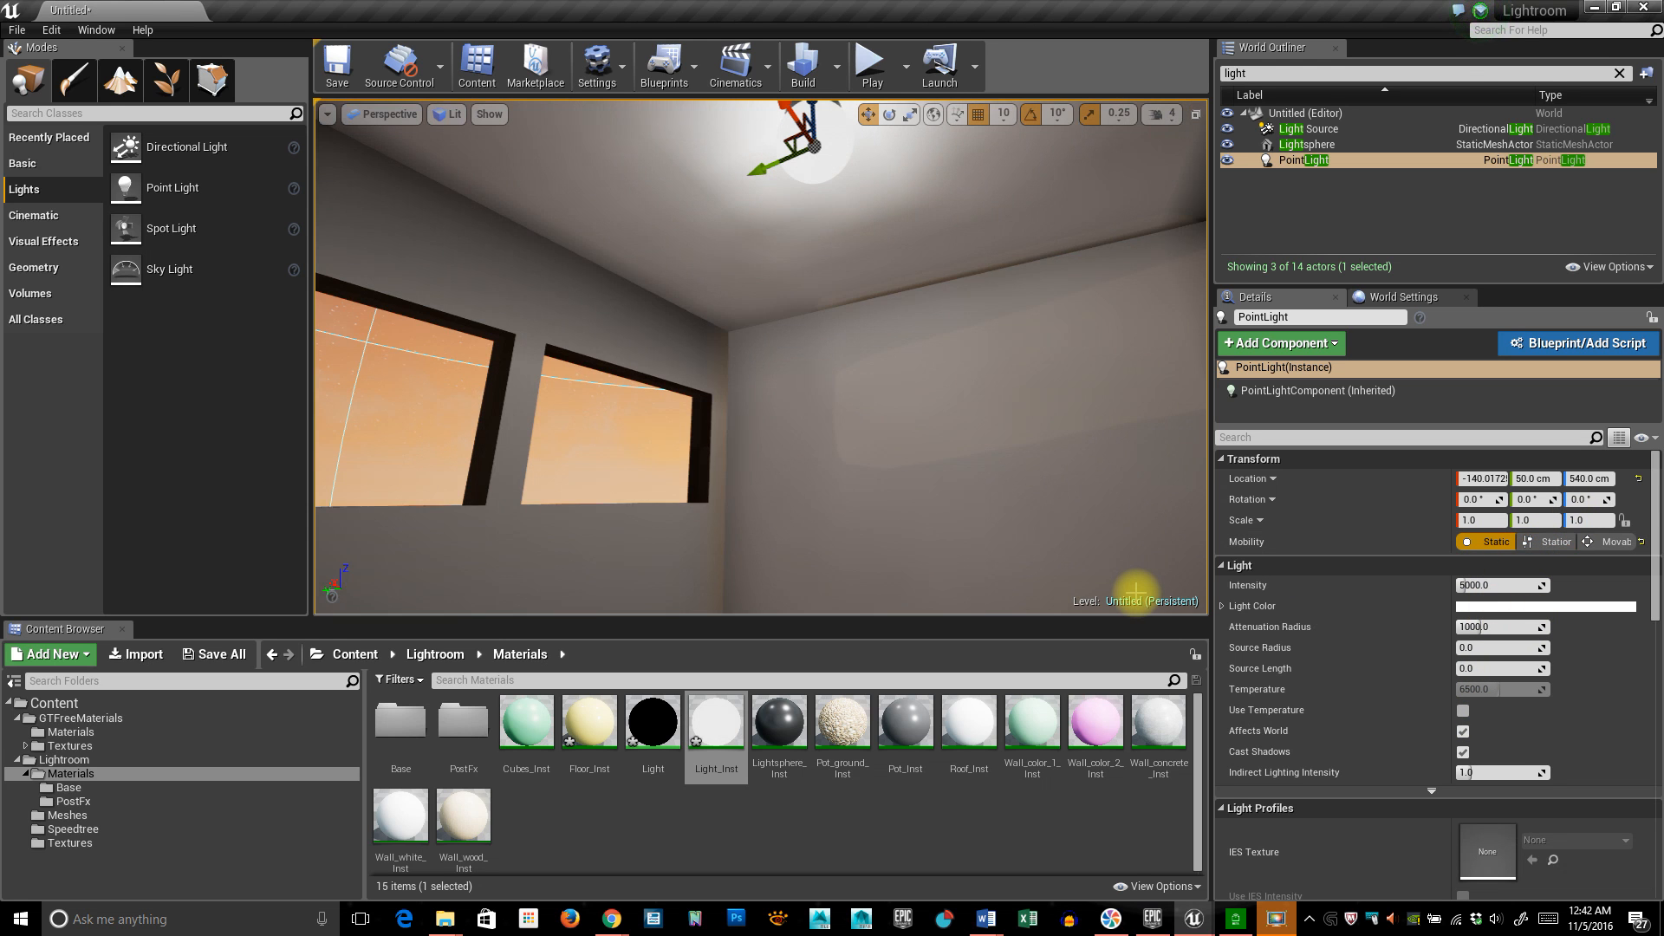
{"action": "right_click_drag", "start_coordinate": [1045, 460], "coordinate": [936, 292]}
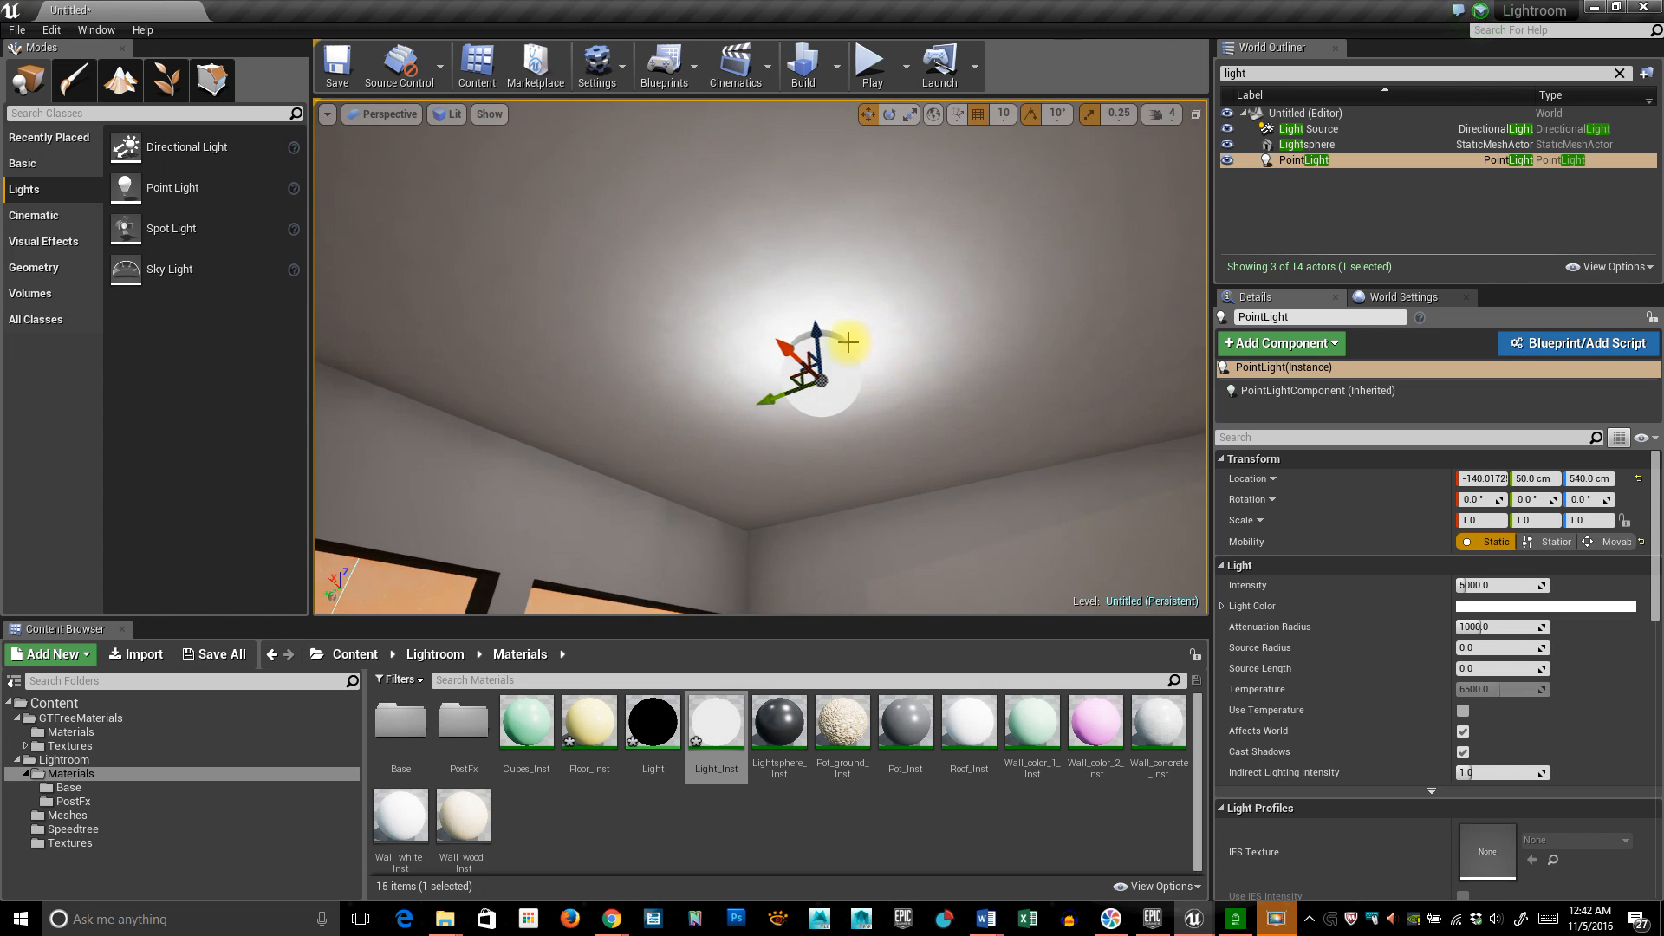
{"action": "right_click_drag", "start_coordinate": [847, 343], "coordinate": [996, 386]}
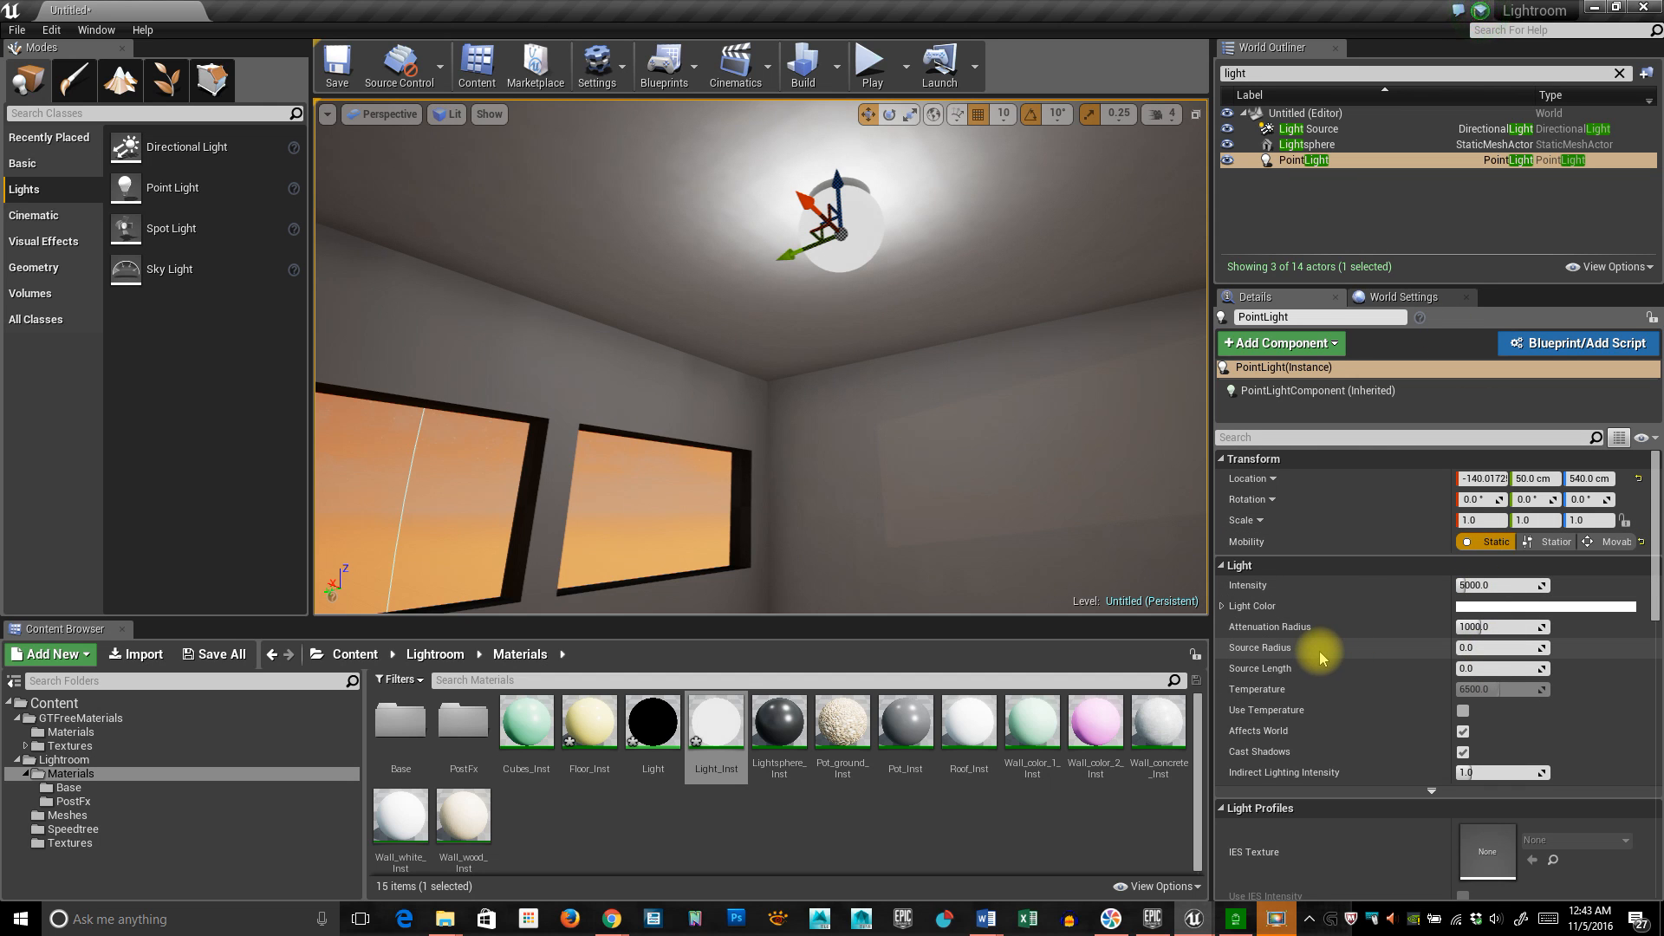
Set the PointLight's Source Radius to about 39.5 so its outline lies slightly outside the lightsphere.
{"action": "mouse_move", "coordinate": [1284, 656]}
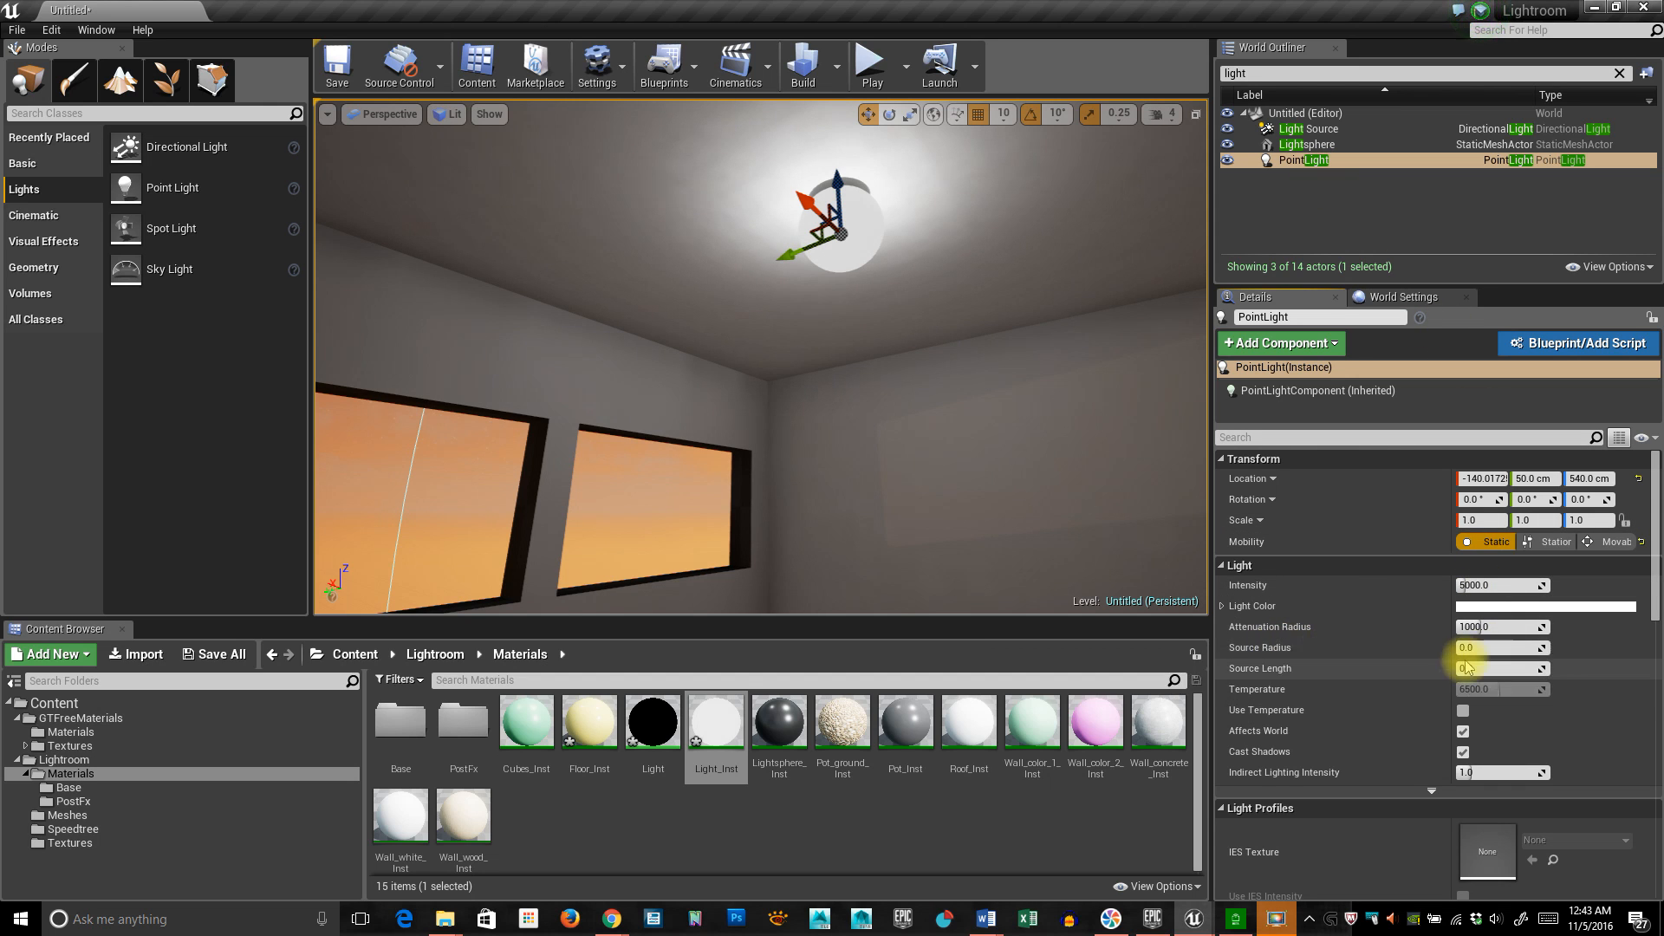
{"action": "mouse_move", "coordinate": [1473, 647]}
{"action": "left_mouse_down"}
{"action": "mouse_move", "coordinate": [1493, 648]}
{"action": "mouse_move", "coordinate": [1473, 648]}
{"action": "left_mouse_up"}
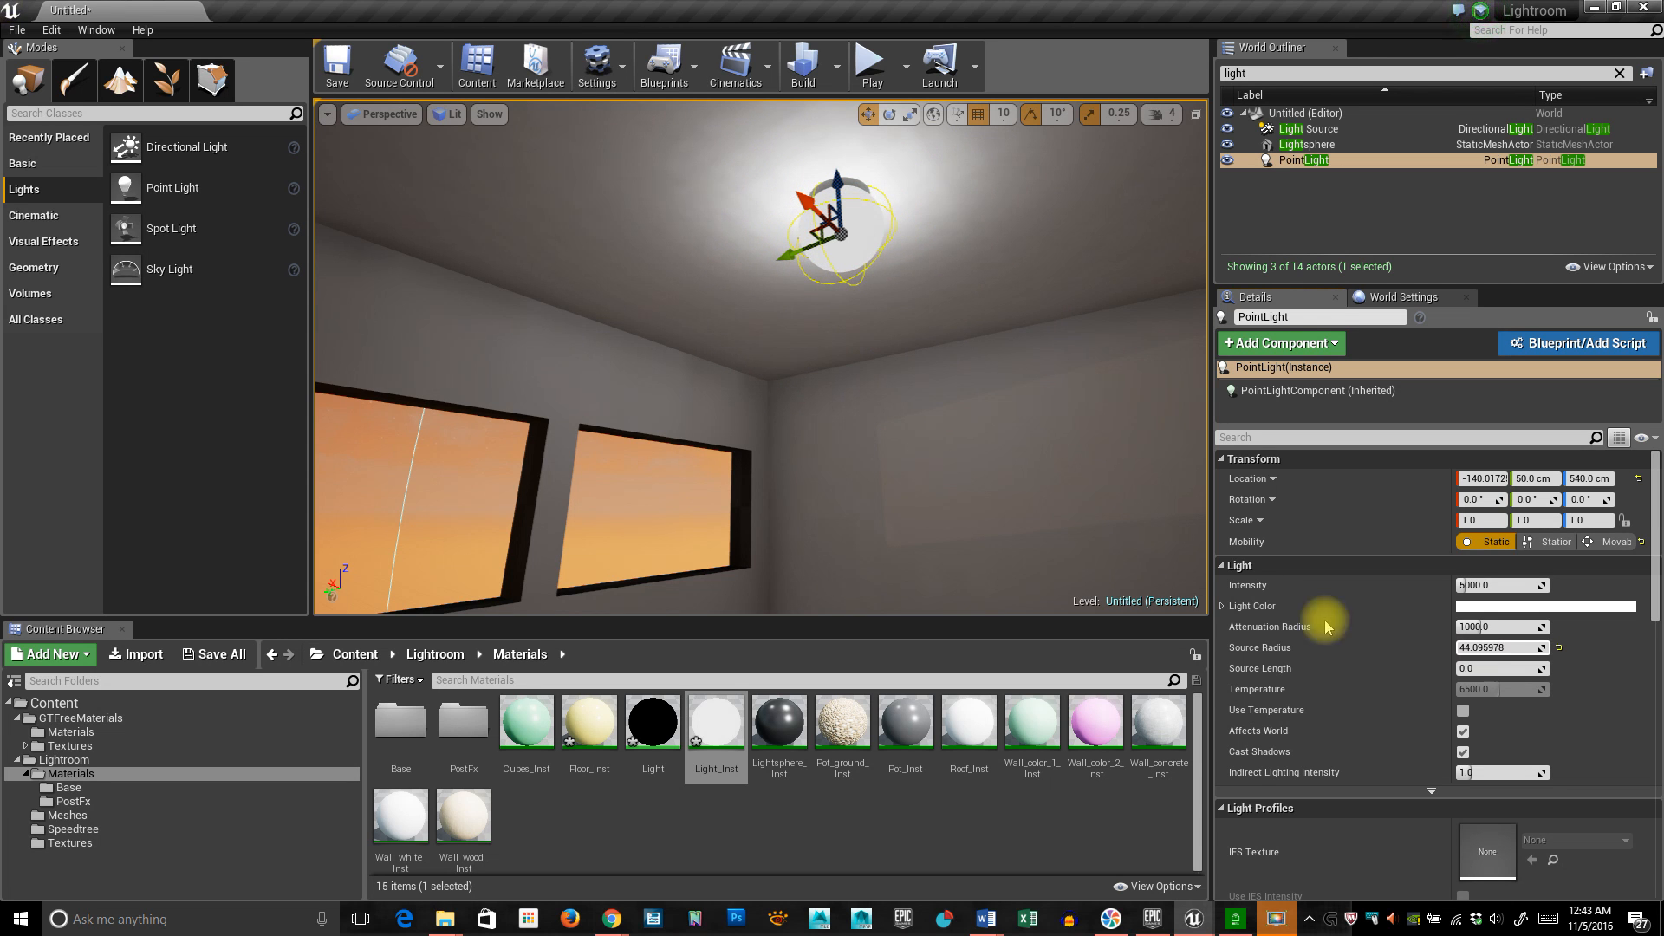
{"action": "right_click_drag", "start_coordinate": [876, 427], "coordinate": [967, 477]}
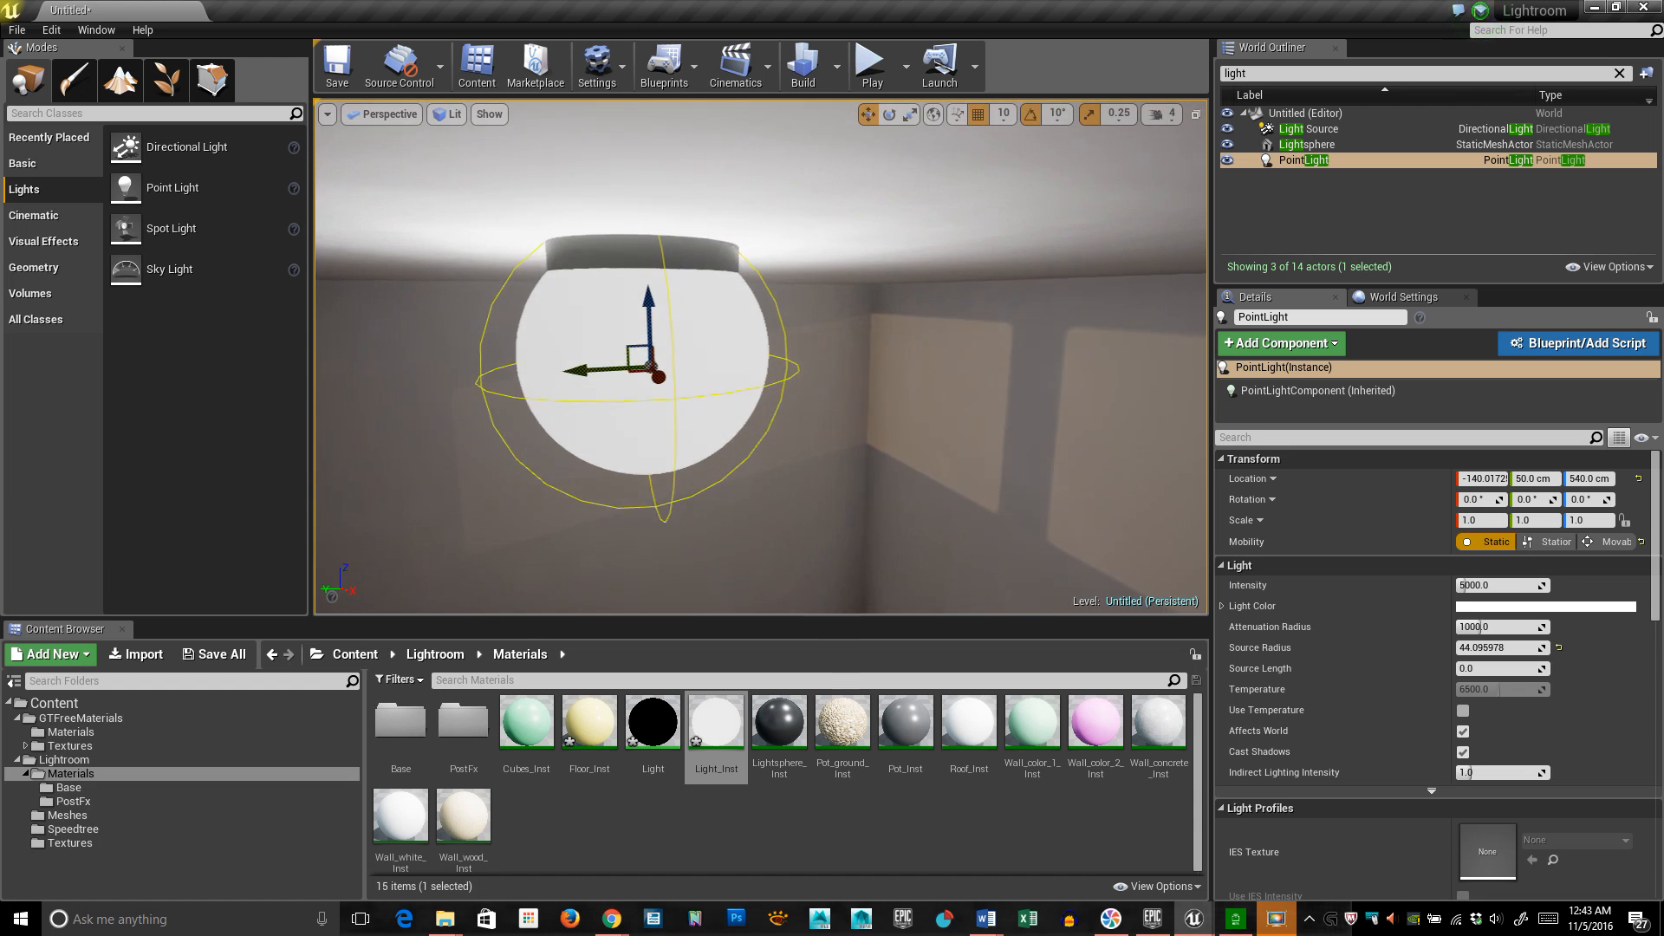
{"action": "right_click_drag", "start_coordinate": [777, 496], "coordinate": [794, 503]}
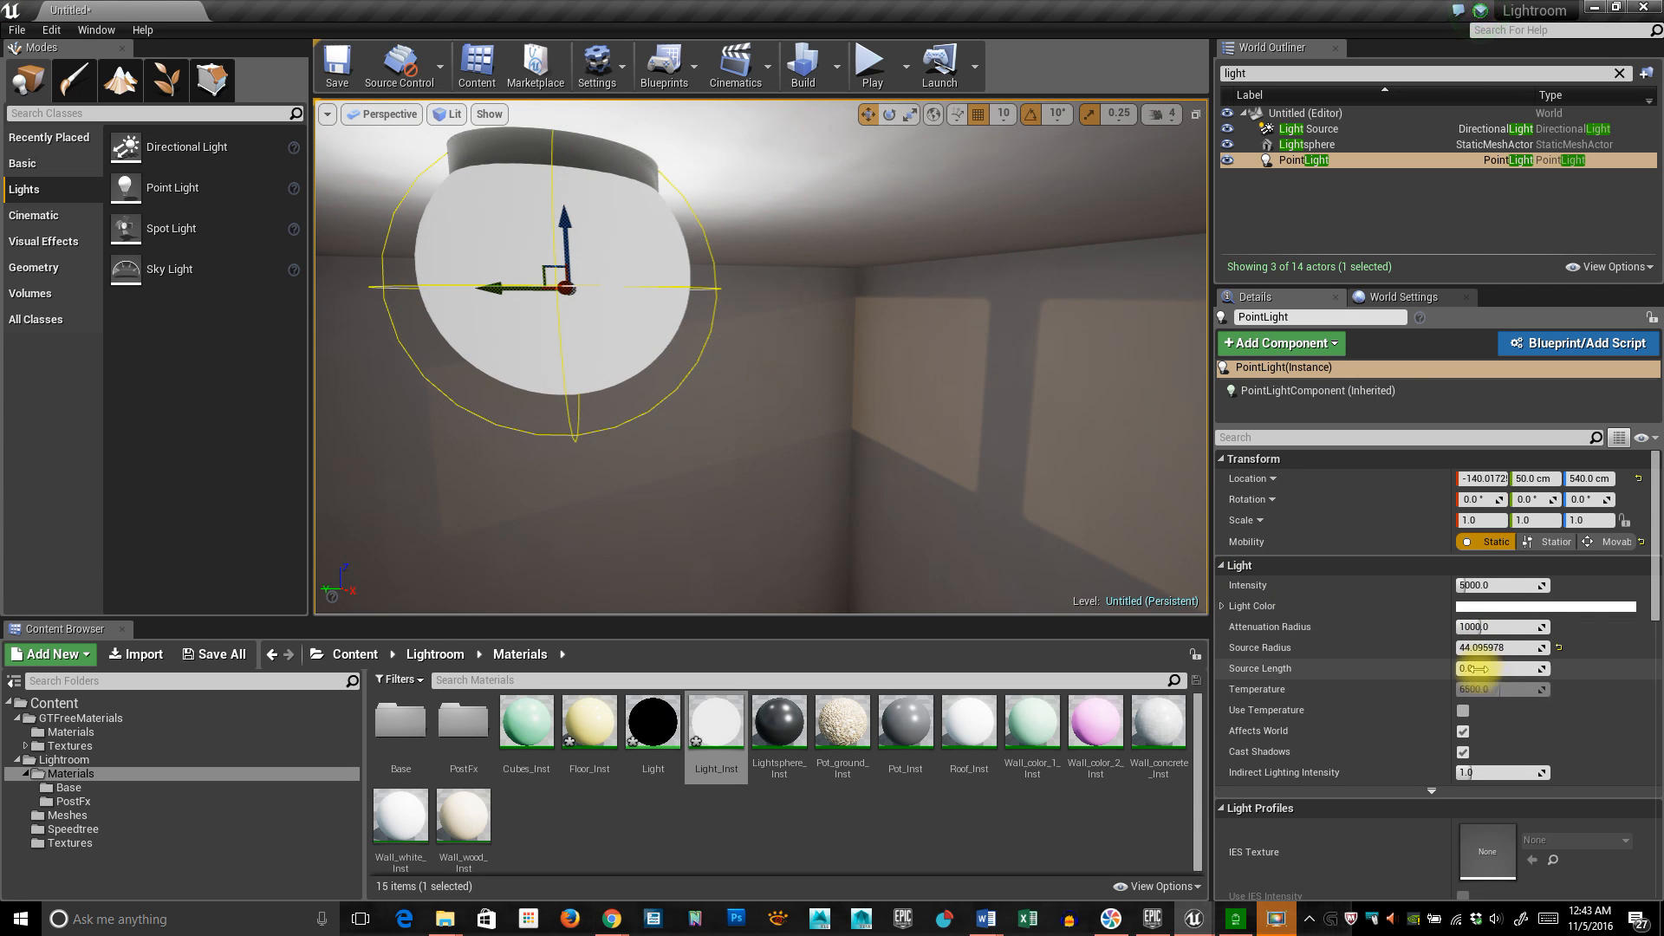
{"action": "left_click_drag", "start_coordinate": [1483, 648], "coordinate": [1456, 648]}
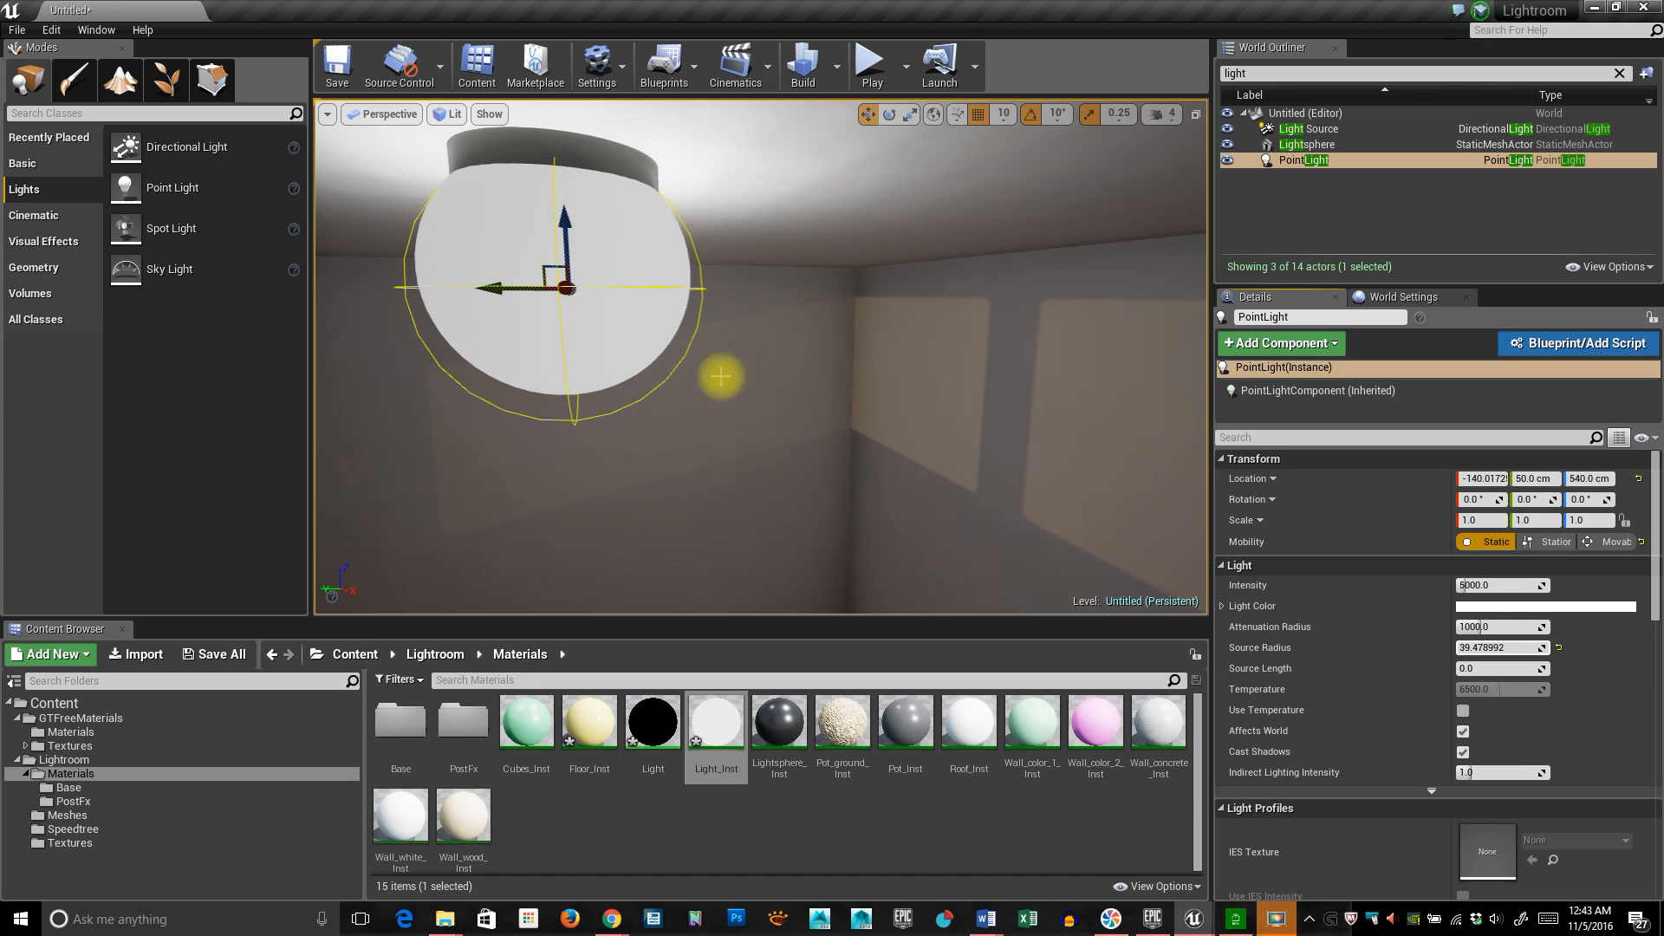
Frame the point light and examine its source and attenuation radius outlines from inside and outside the room.
{"action": "middle_click_drag", "start_coordinate": [789, 475], "coordinate": [754, 512]}
{"action": "key", "text": "f"}
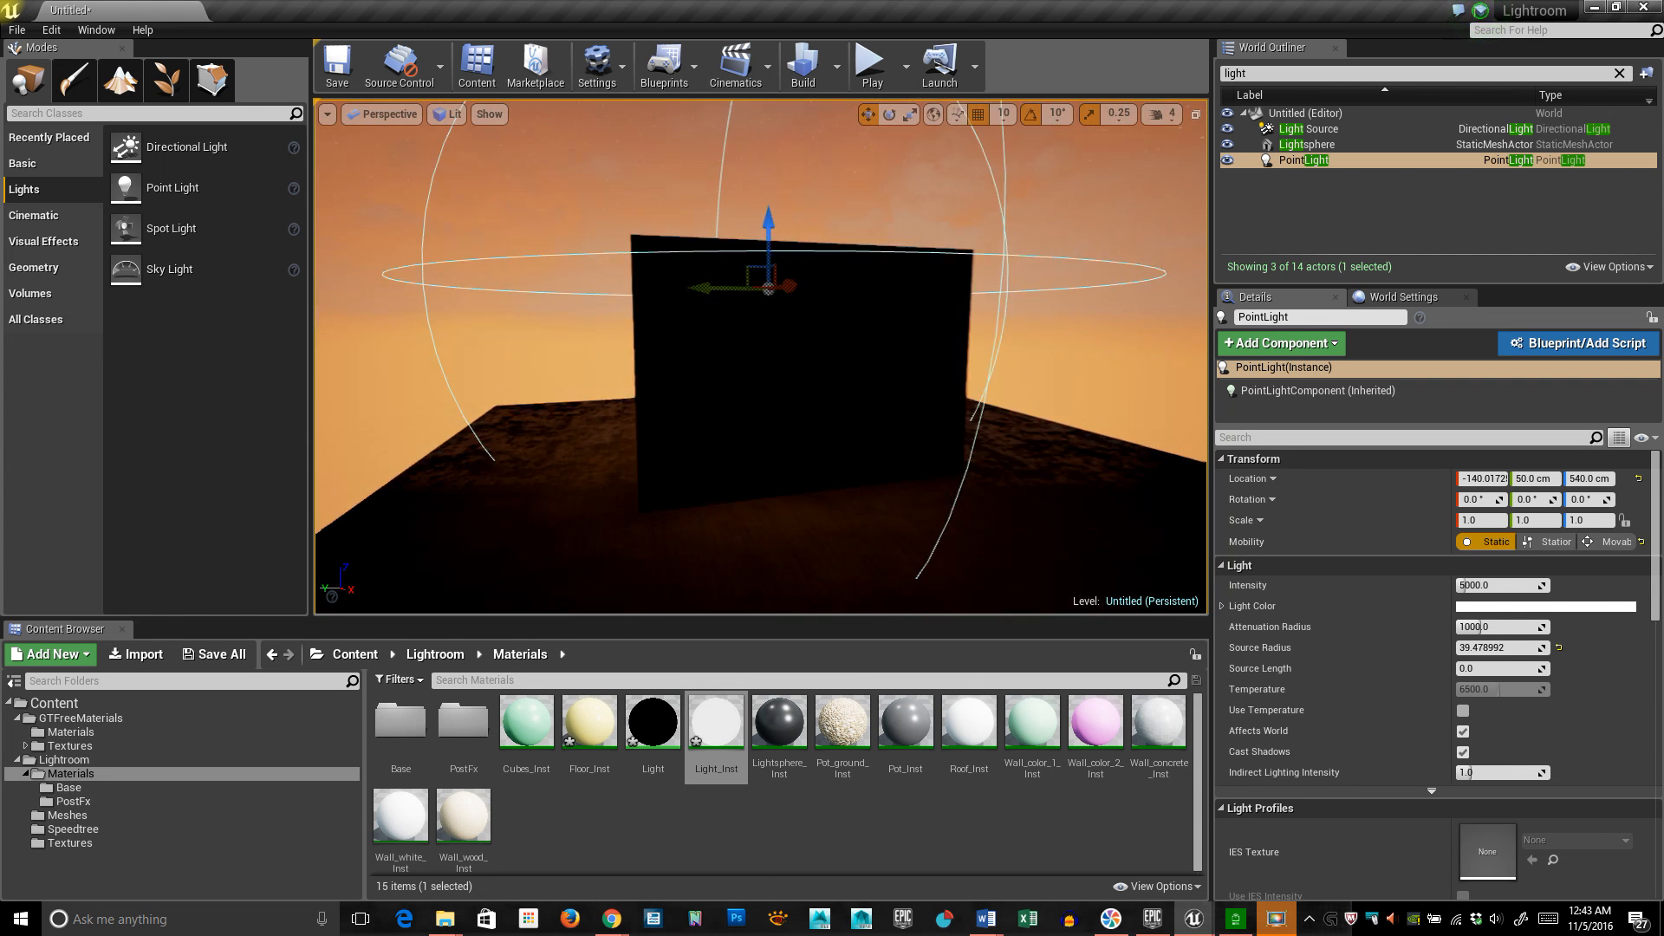
{"action": "left_click_drag", "start_coordinate": [811, 572], "coordinate": [844, 260]}
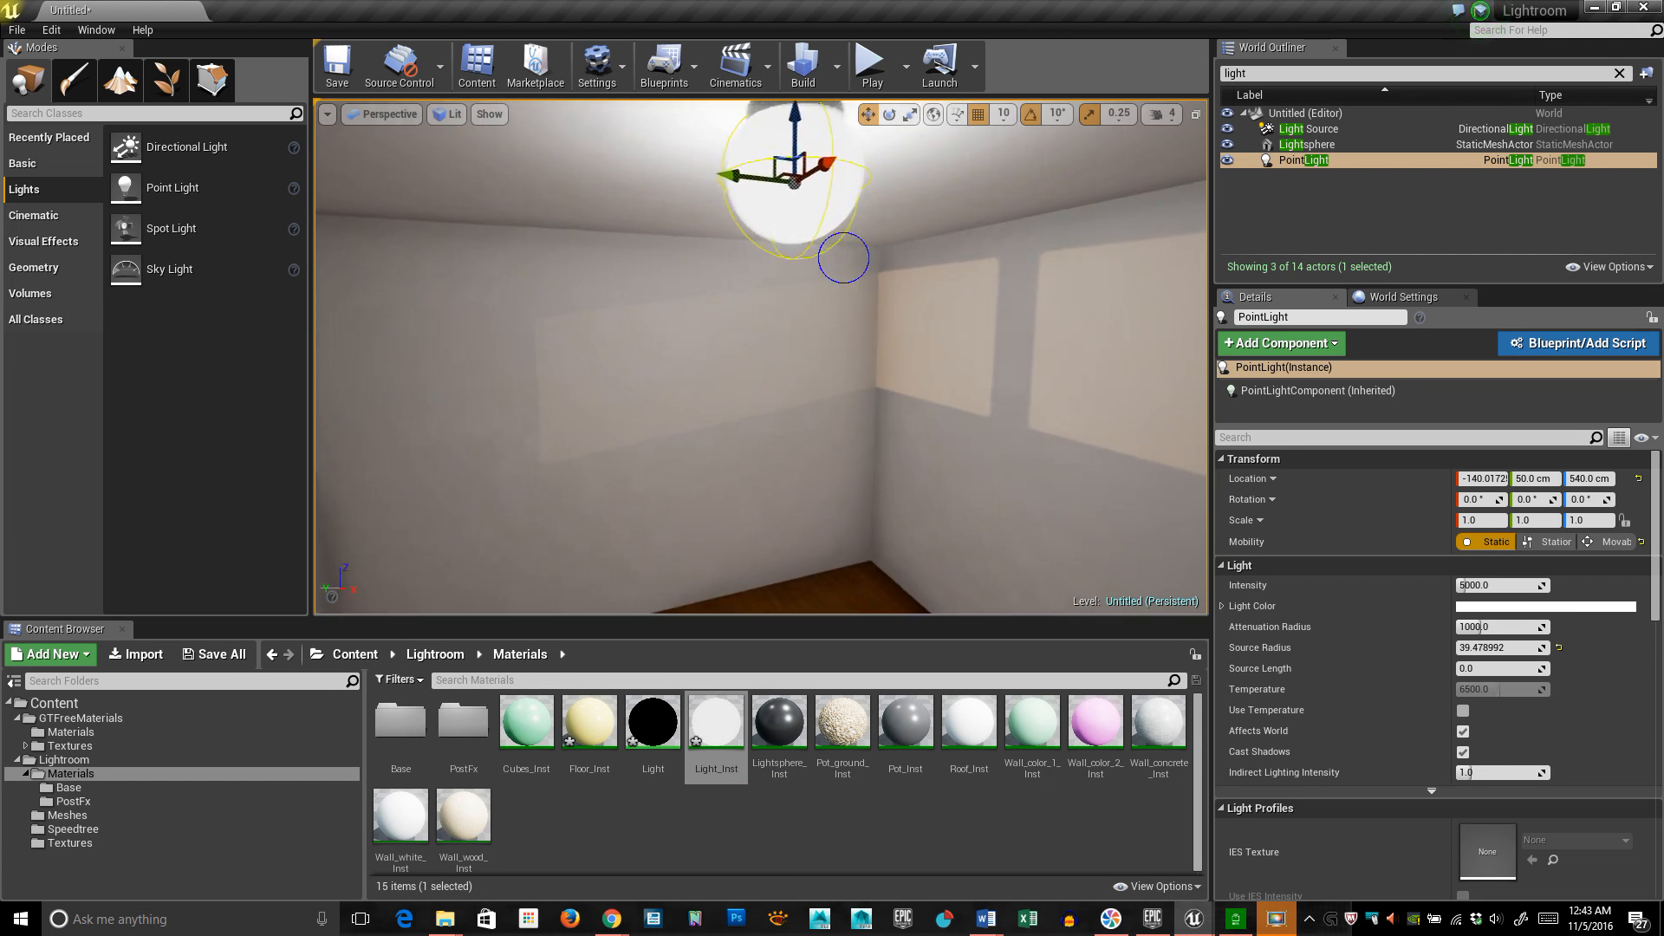
{"action": "middle_click_drag", "start_coordinate": [843, 260], "coordinate": [878, 192]}
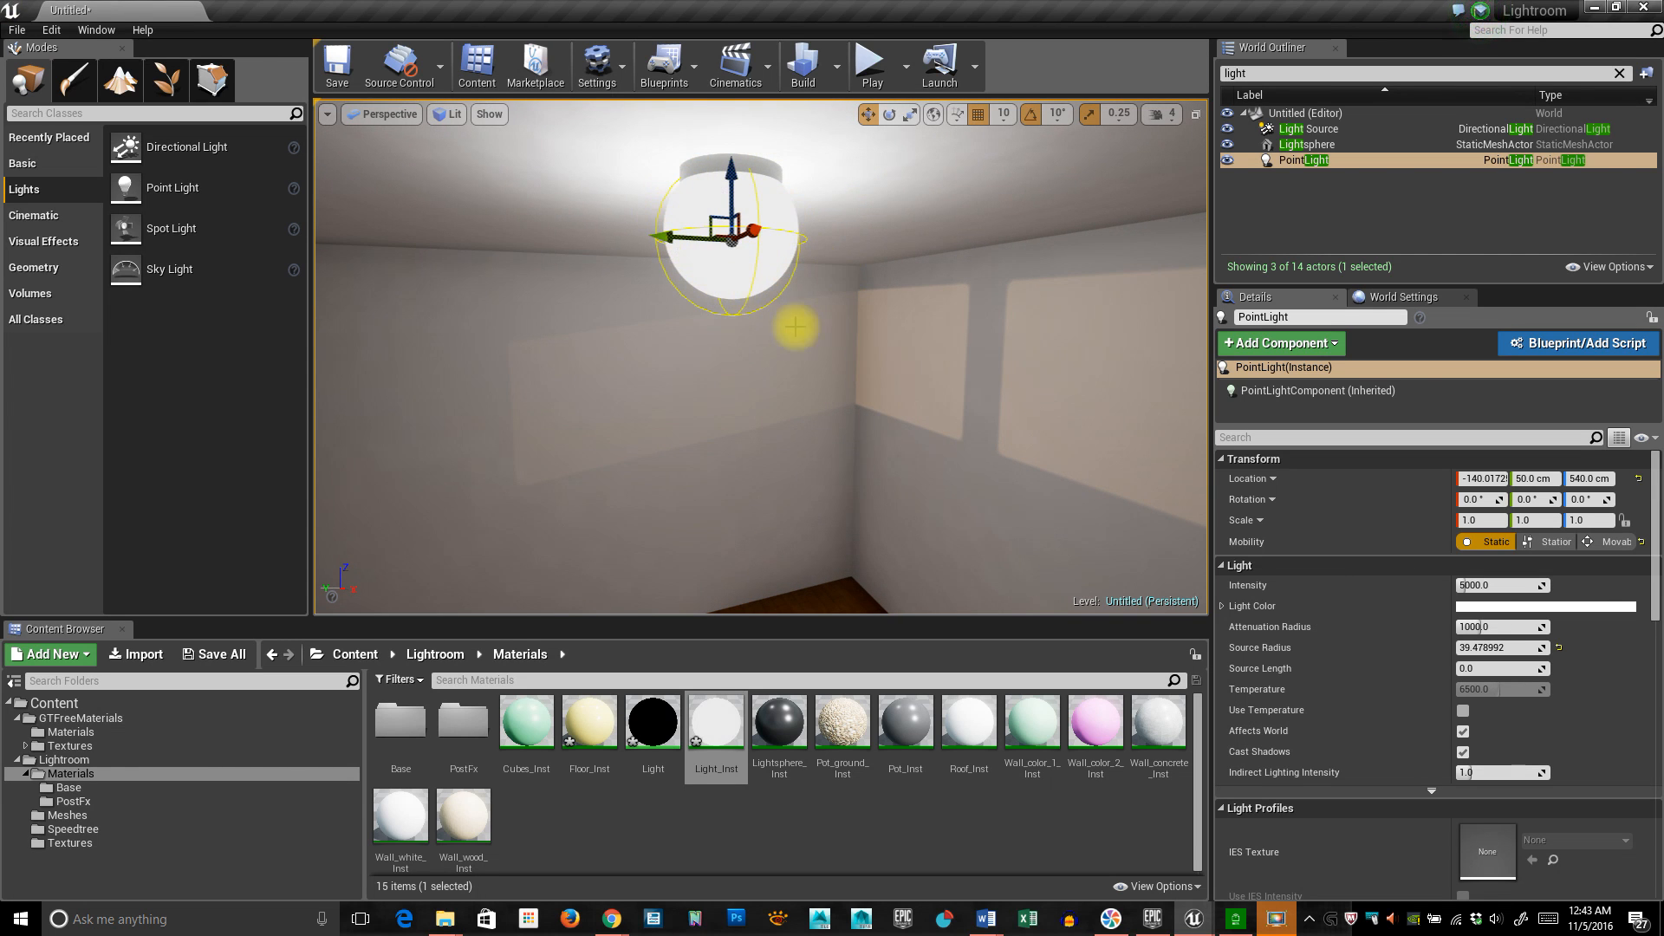
{"action": "left_click_drag", "start_coordinate": [891, 479], "coordinate": [934, 646]}
{"action": "right_click_drag", "start_coordinate": [941, 448], "coordinate": [943, 440]}
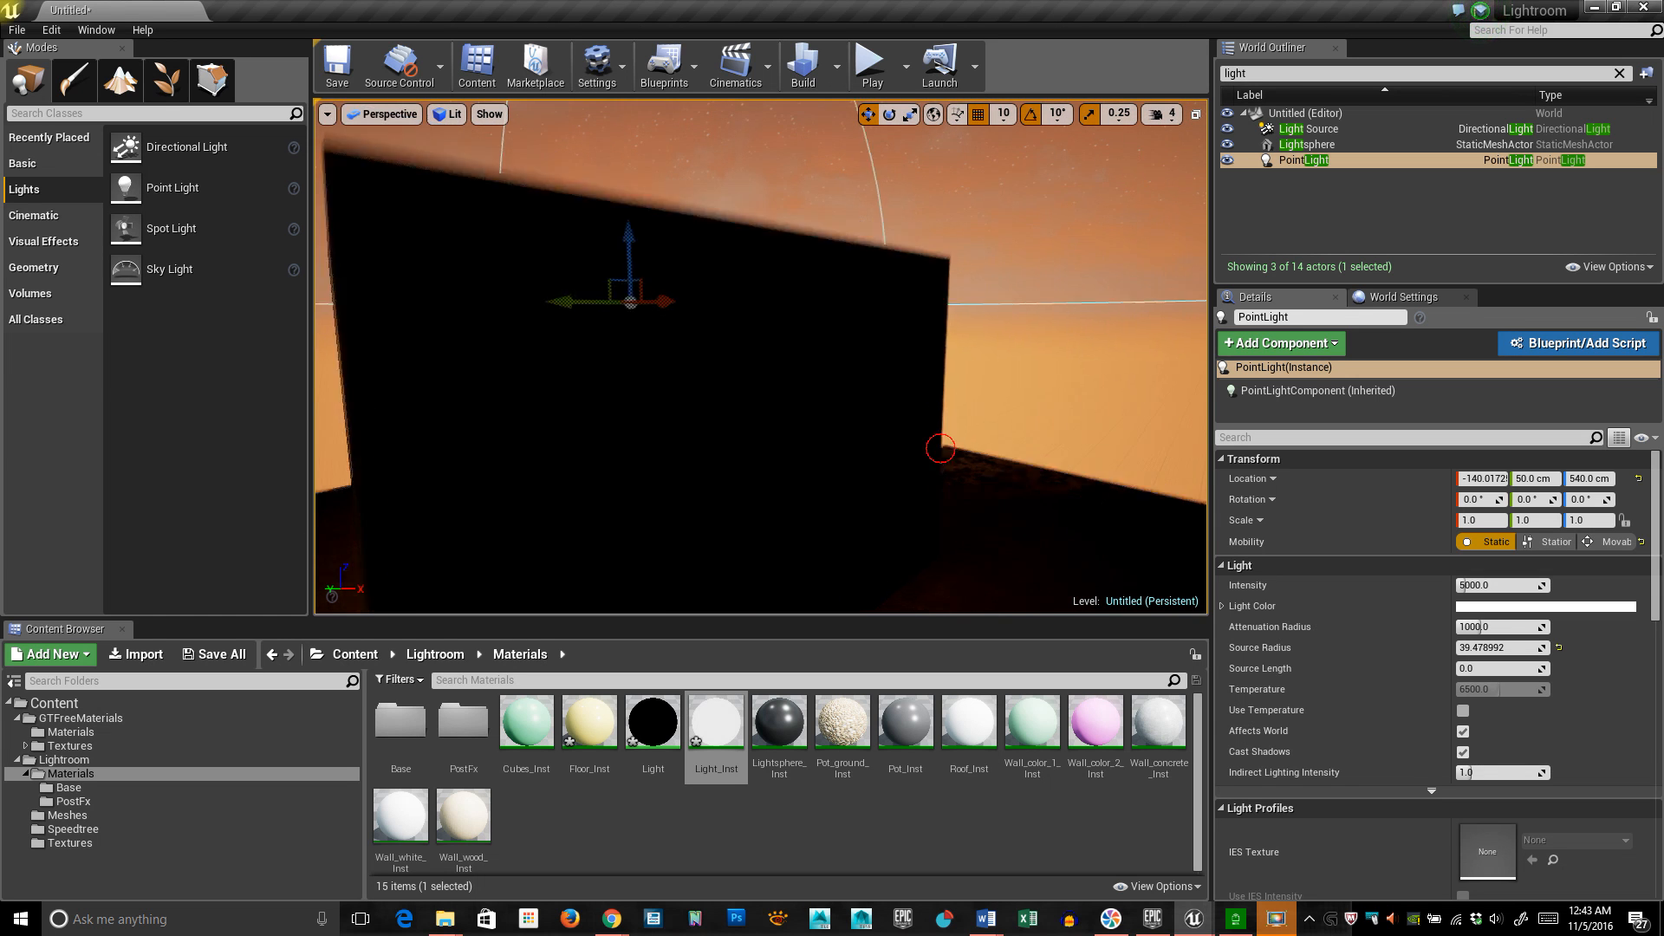
Reduce the PointLight's Attenuation Radius to about 567.
{"action": "left_click_drag", "start_coordinate": [941, 448], "coordinate": [824, 269]}
{"action": "right_click_drag", "start_coordinate": [792, 260], "coordinate": [1197, 361]}
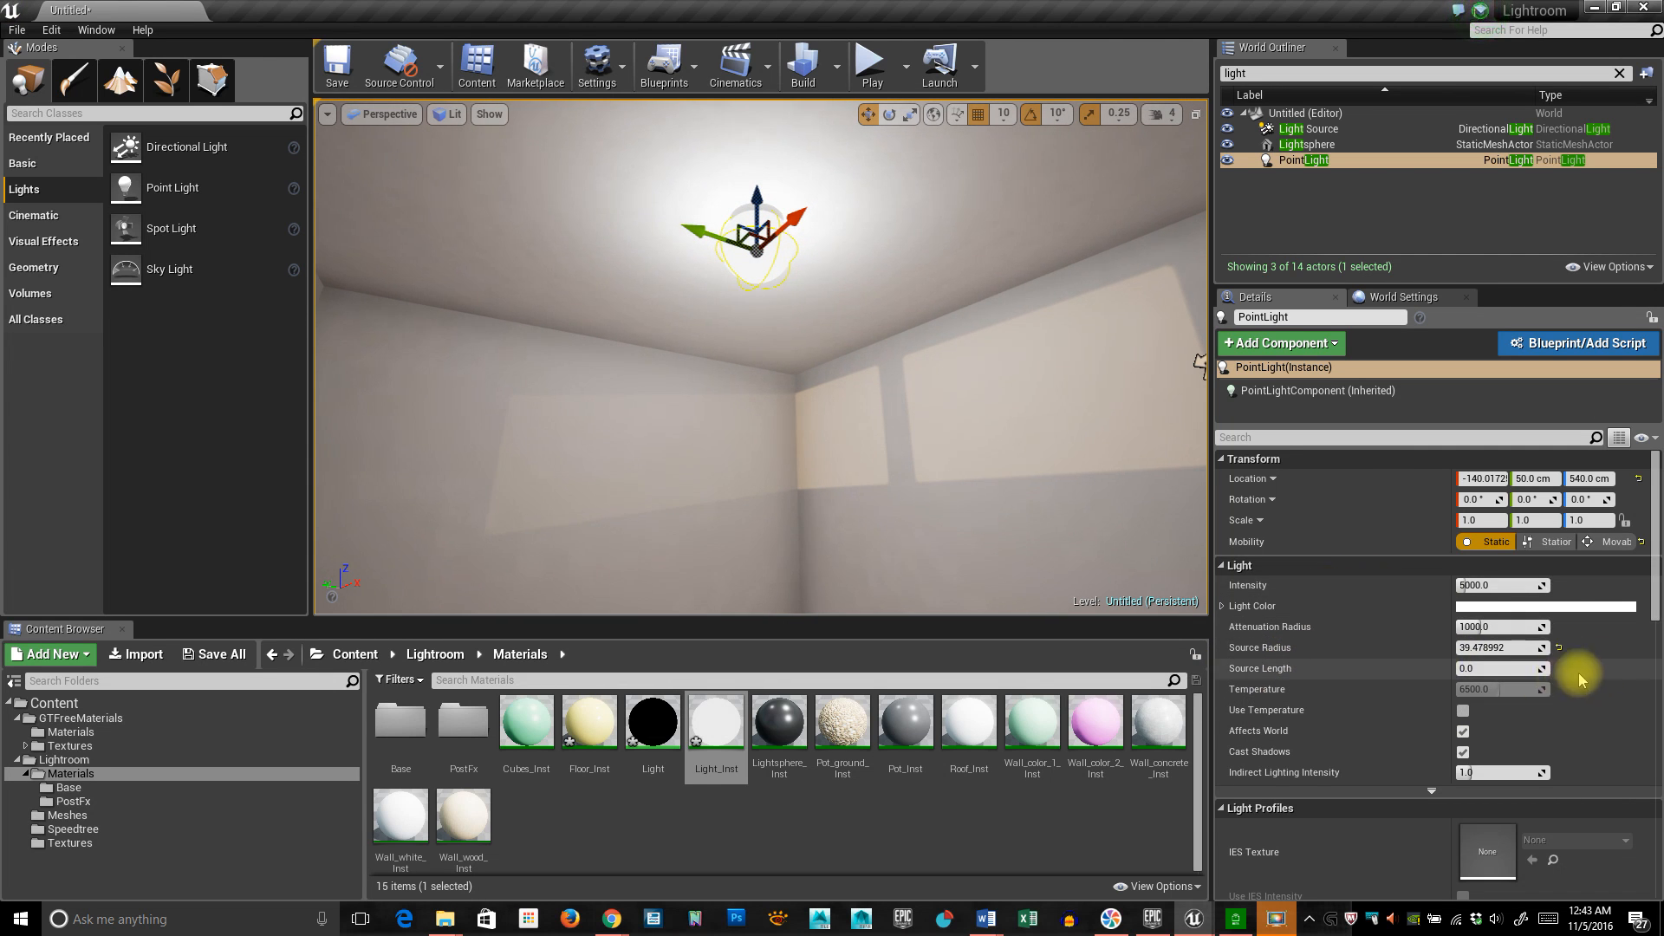
{"action": "left_click_drag", "start_coordinate": [1653, 593], "coordinate": [1653, 631]}
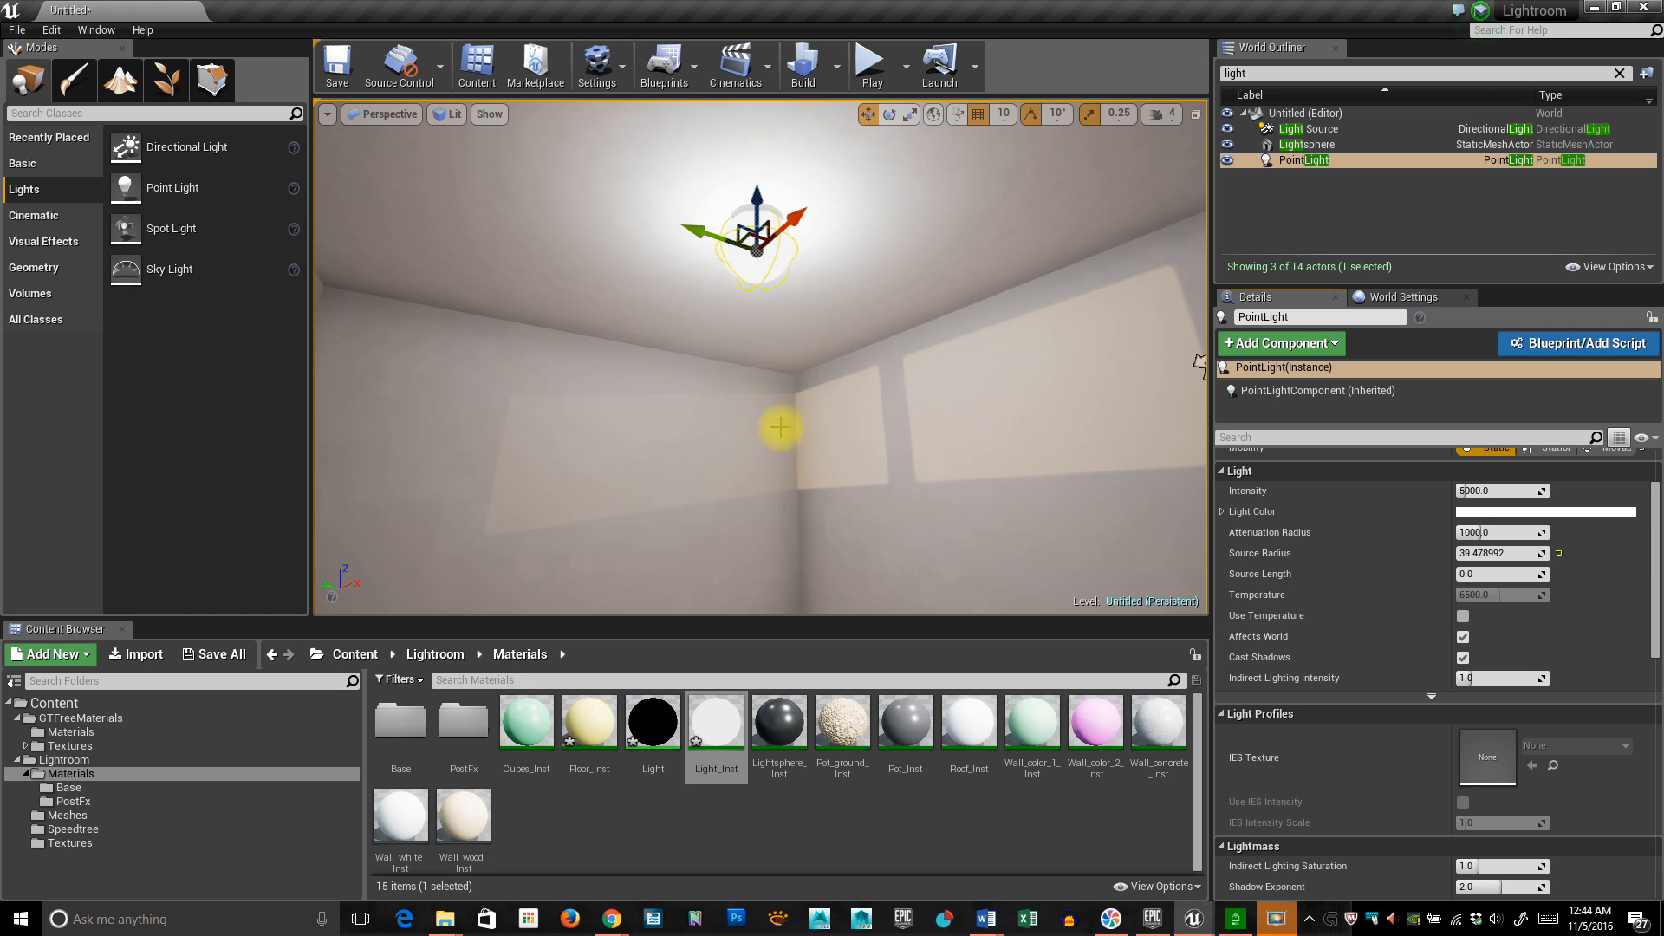
{"action": "key", "text": "space"}
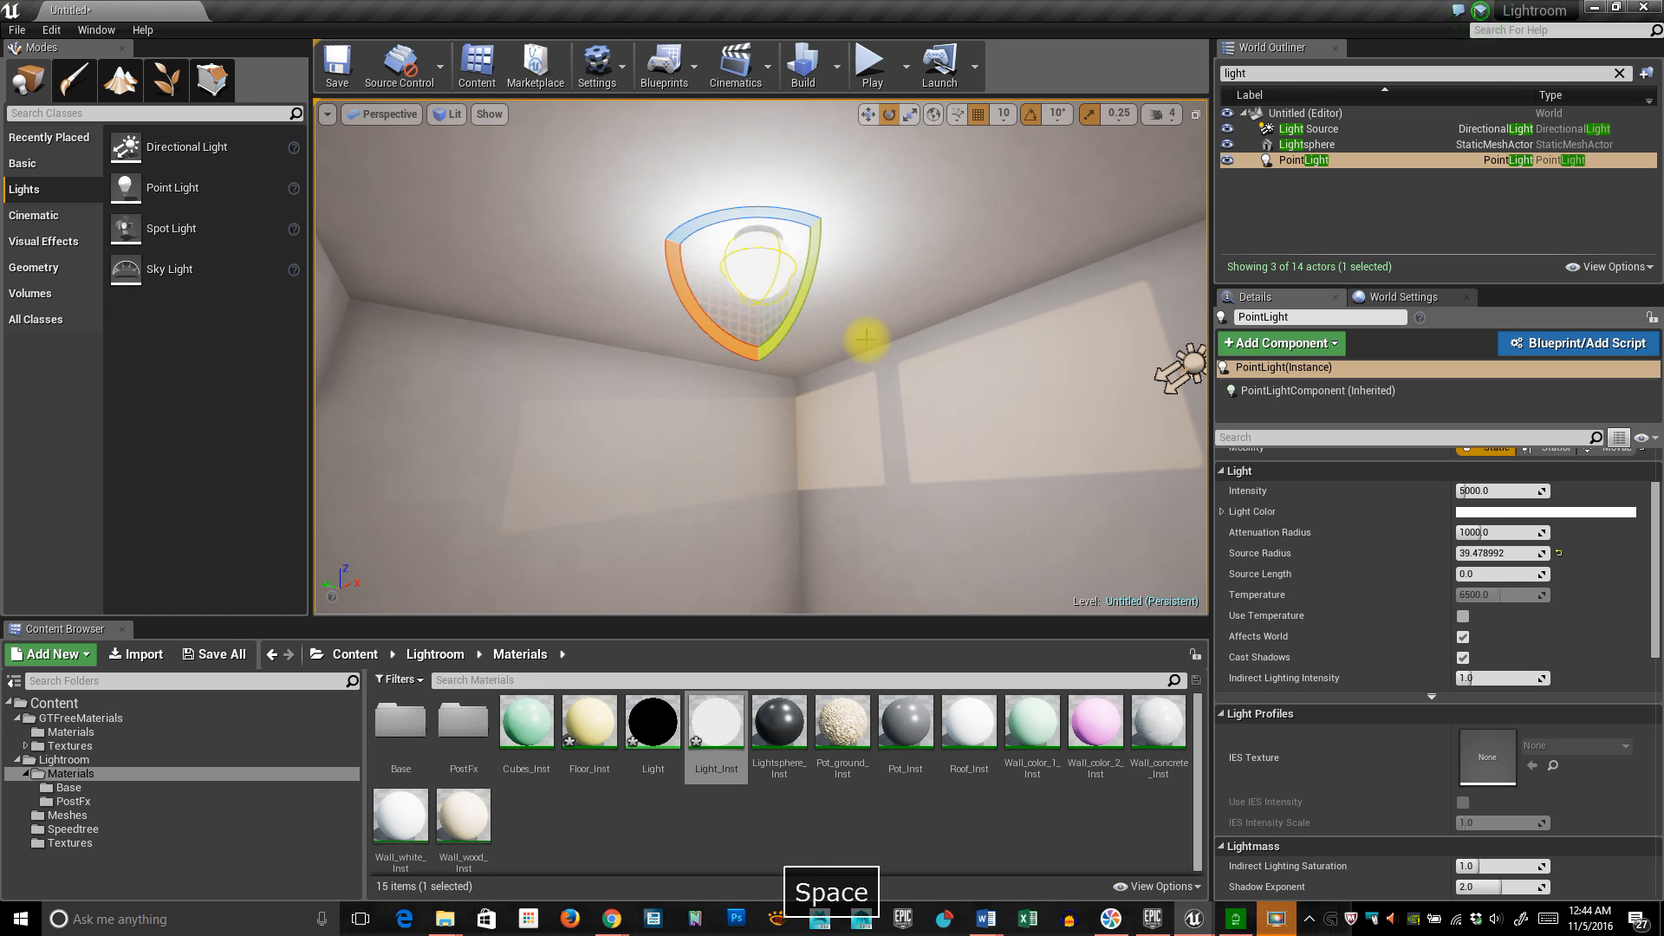
{"action": "key", "text": "space"}
{"action": "right_click_drag", "start_coordinate": [966, 349], "coordinate": [965, 451]}
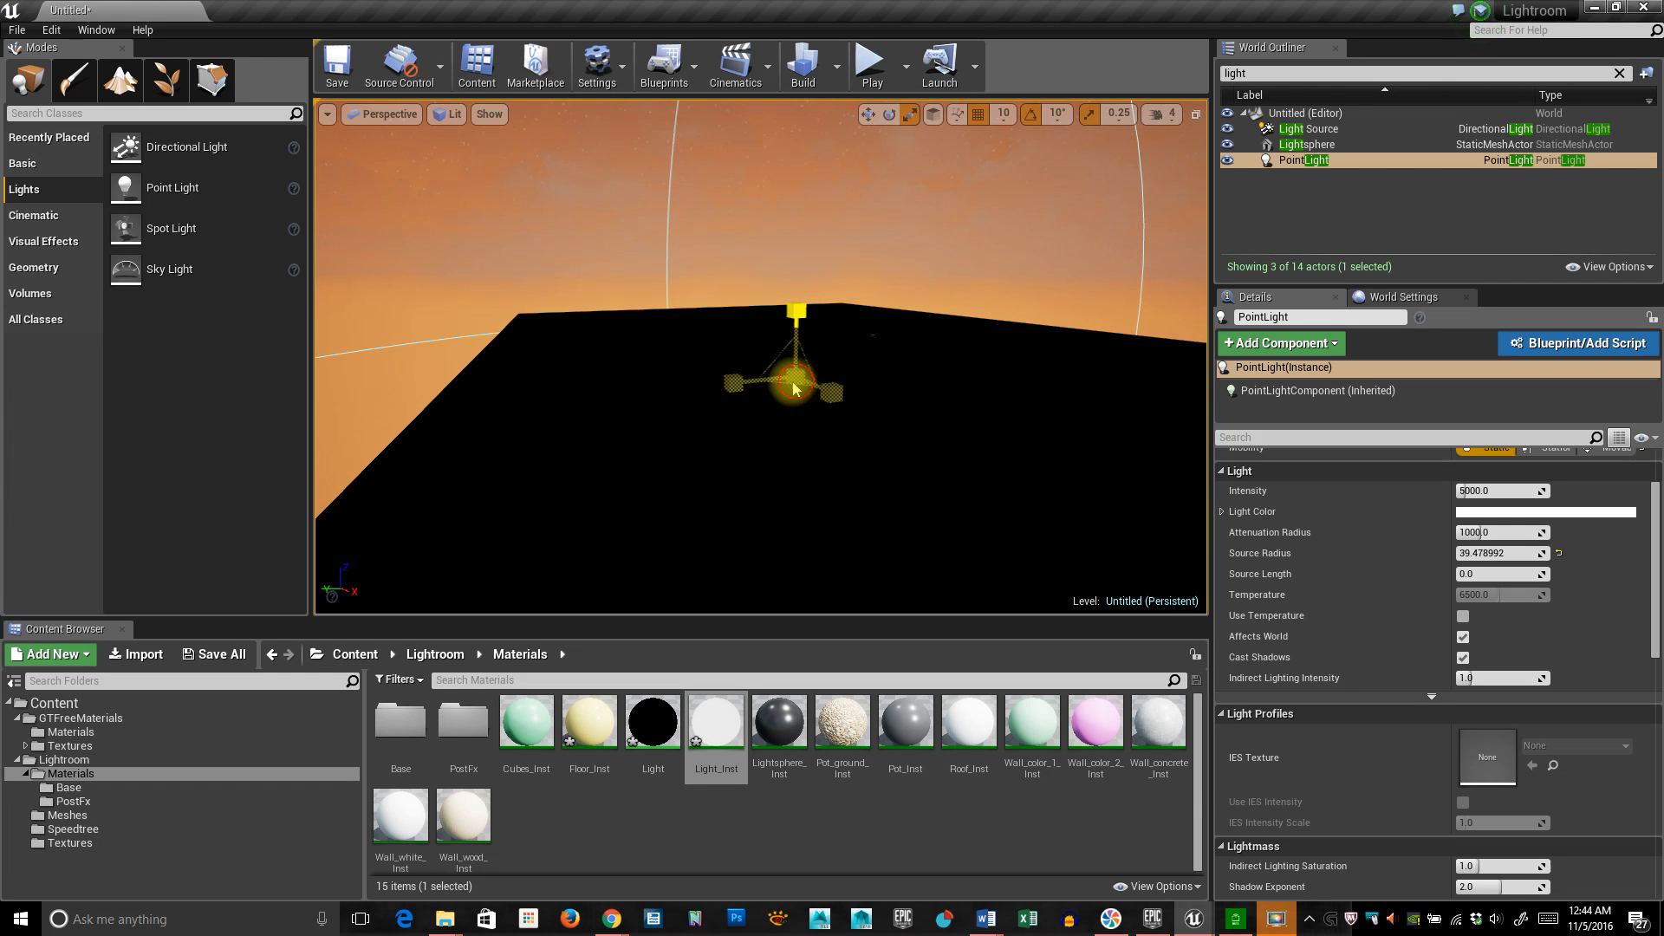
{"action": "left_click_drag", "start_coordinate": [1498, 532], "coordinate": [1484, 532]}
{"action": "left_click_drag", "start_coordinate": [796, 378], "coordinate": [806, 378]}
Rebuild the level with the reduced attenuation radius and view the lighting on the walls and floor.
{"action": "right_click_drag", "start_coordinate": [940, 379], "coordinate": [983, 343]}
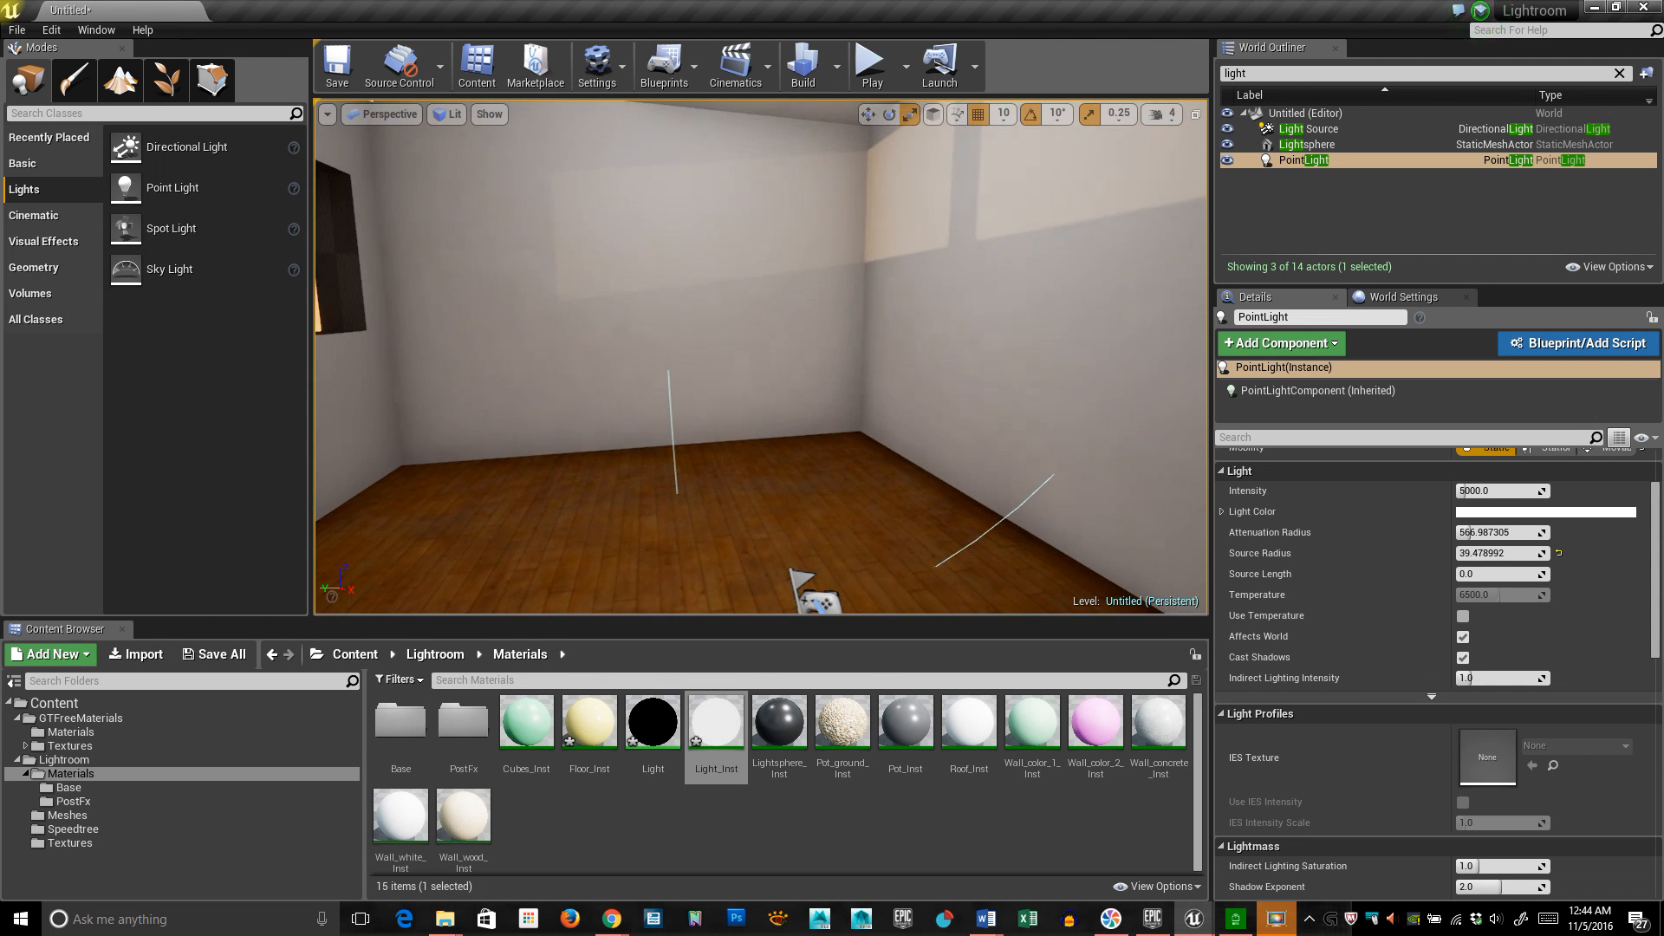
{"action": "left_click", "coordinate": [802, 65]}
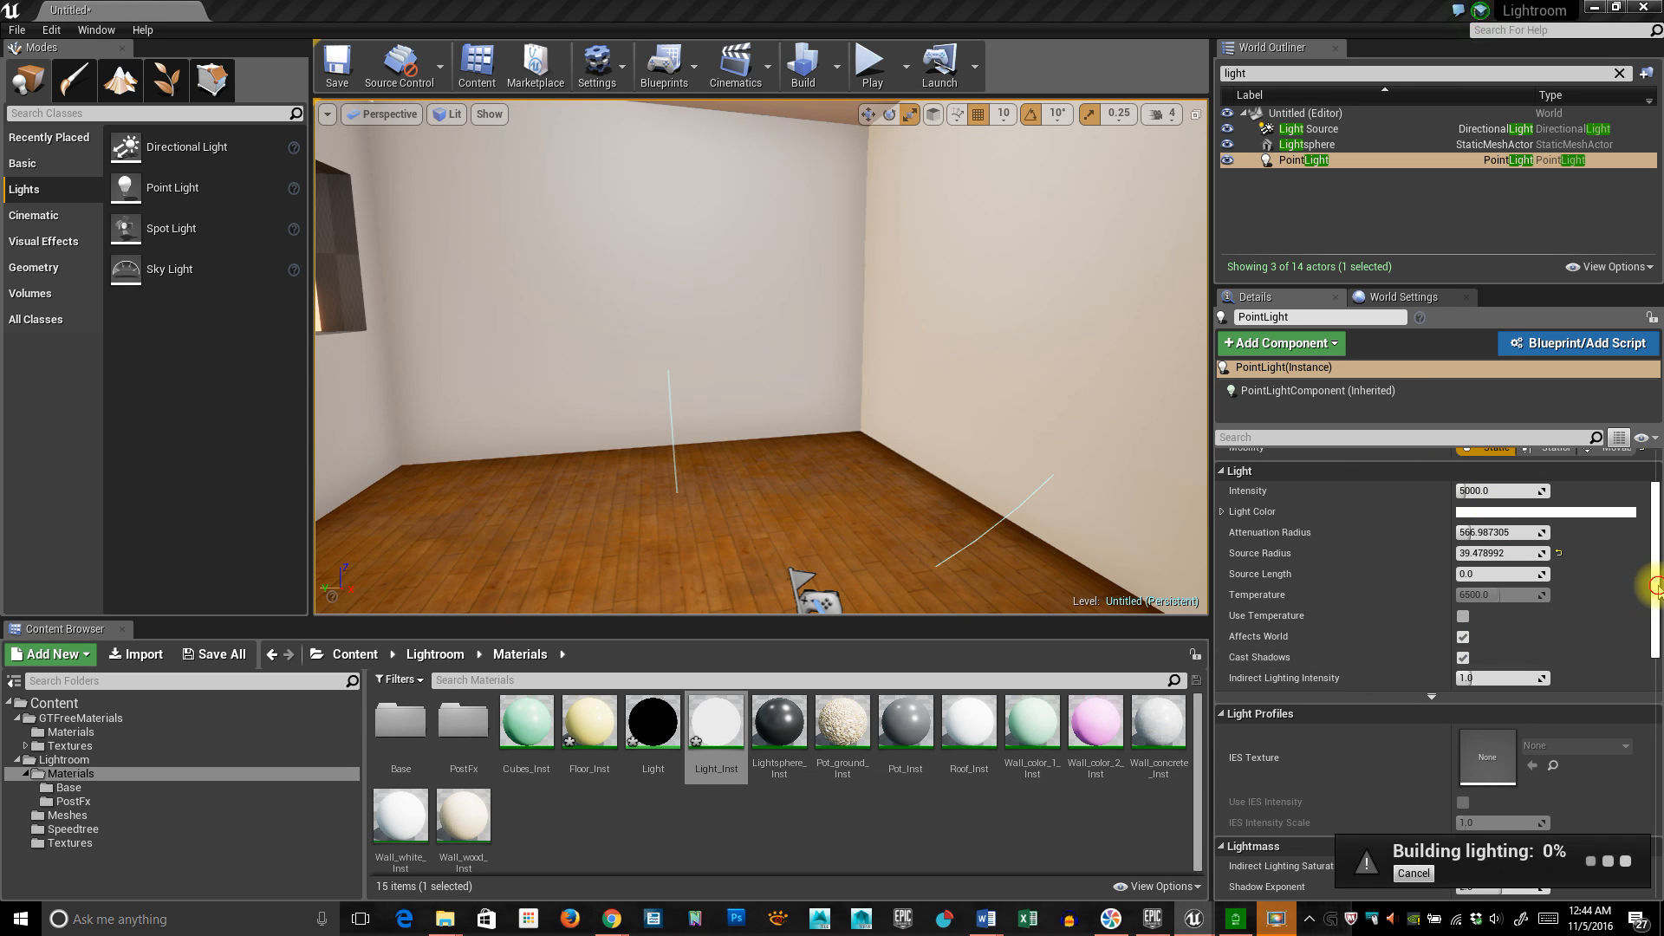
{"action": "left_click_drag", "start_coordinate": [1653, 604], "coordinate": [1648, 518]}
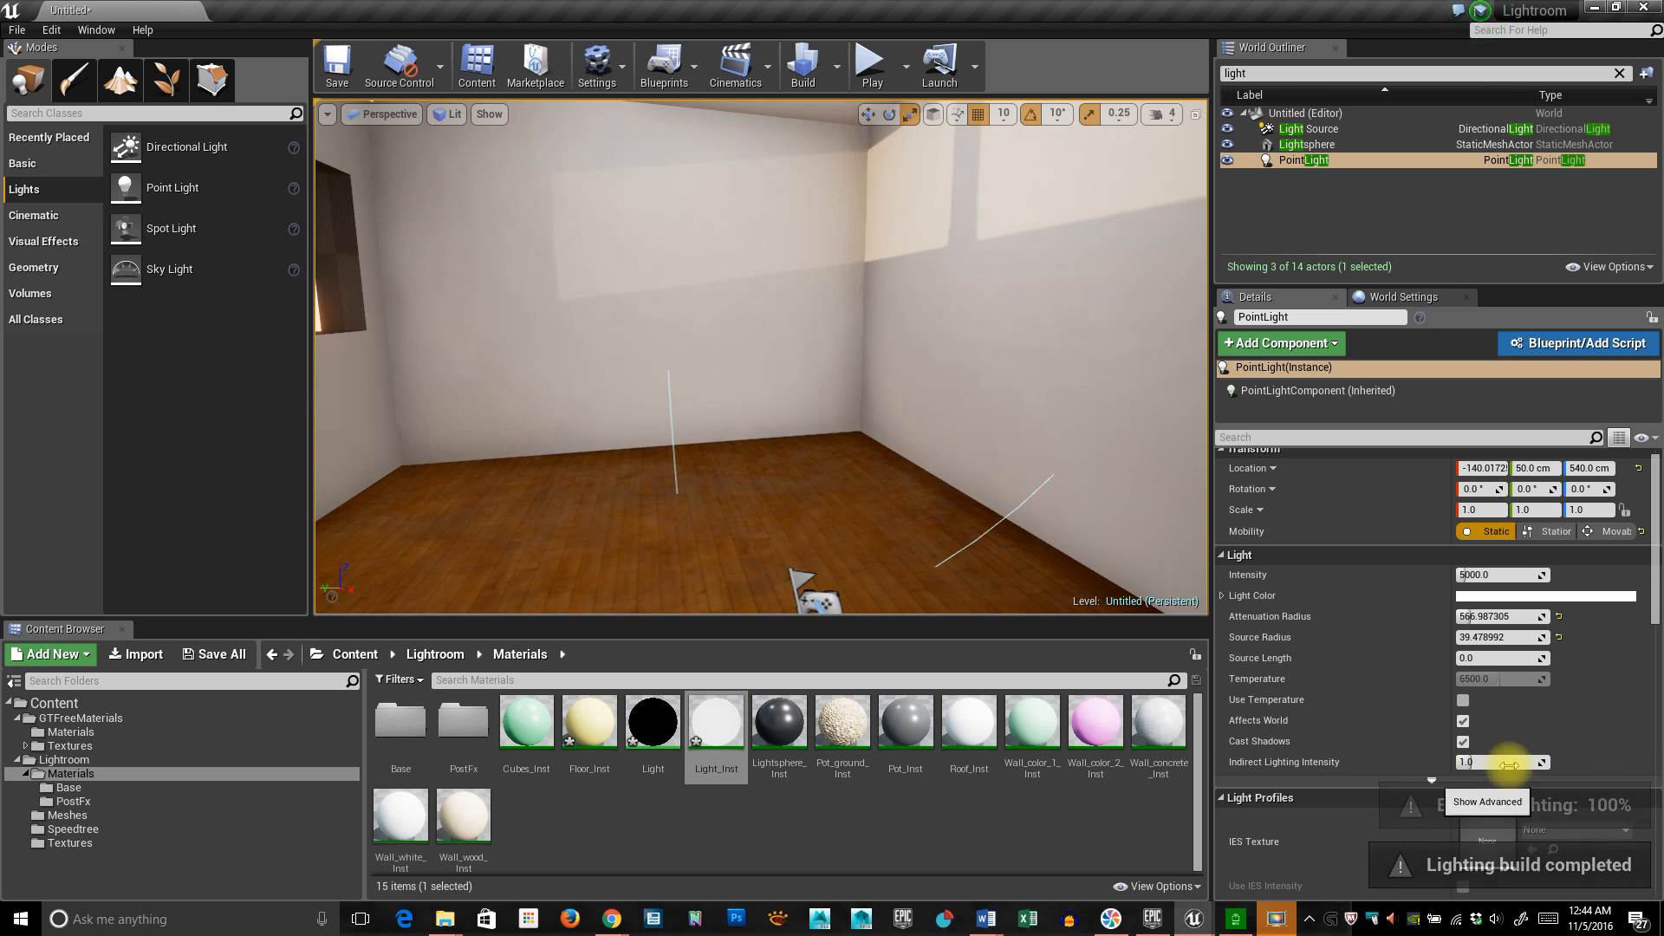
Expand the PointLight's advanced light settings and frame the light to review the room's lighting.
{"action": "left_click_drag", "start_coordinate": [1652, 576], "coordinate": [1656, 635]}
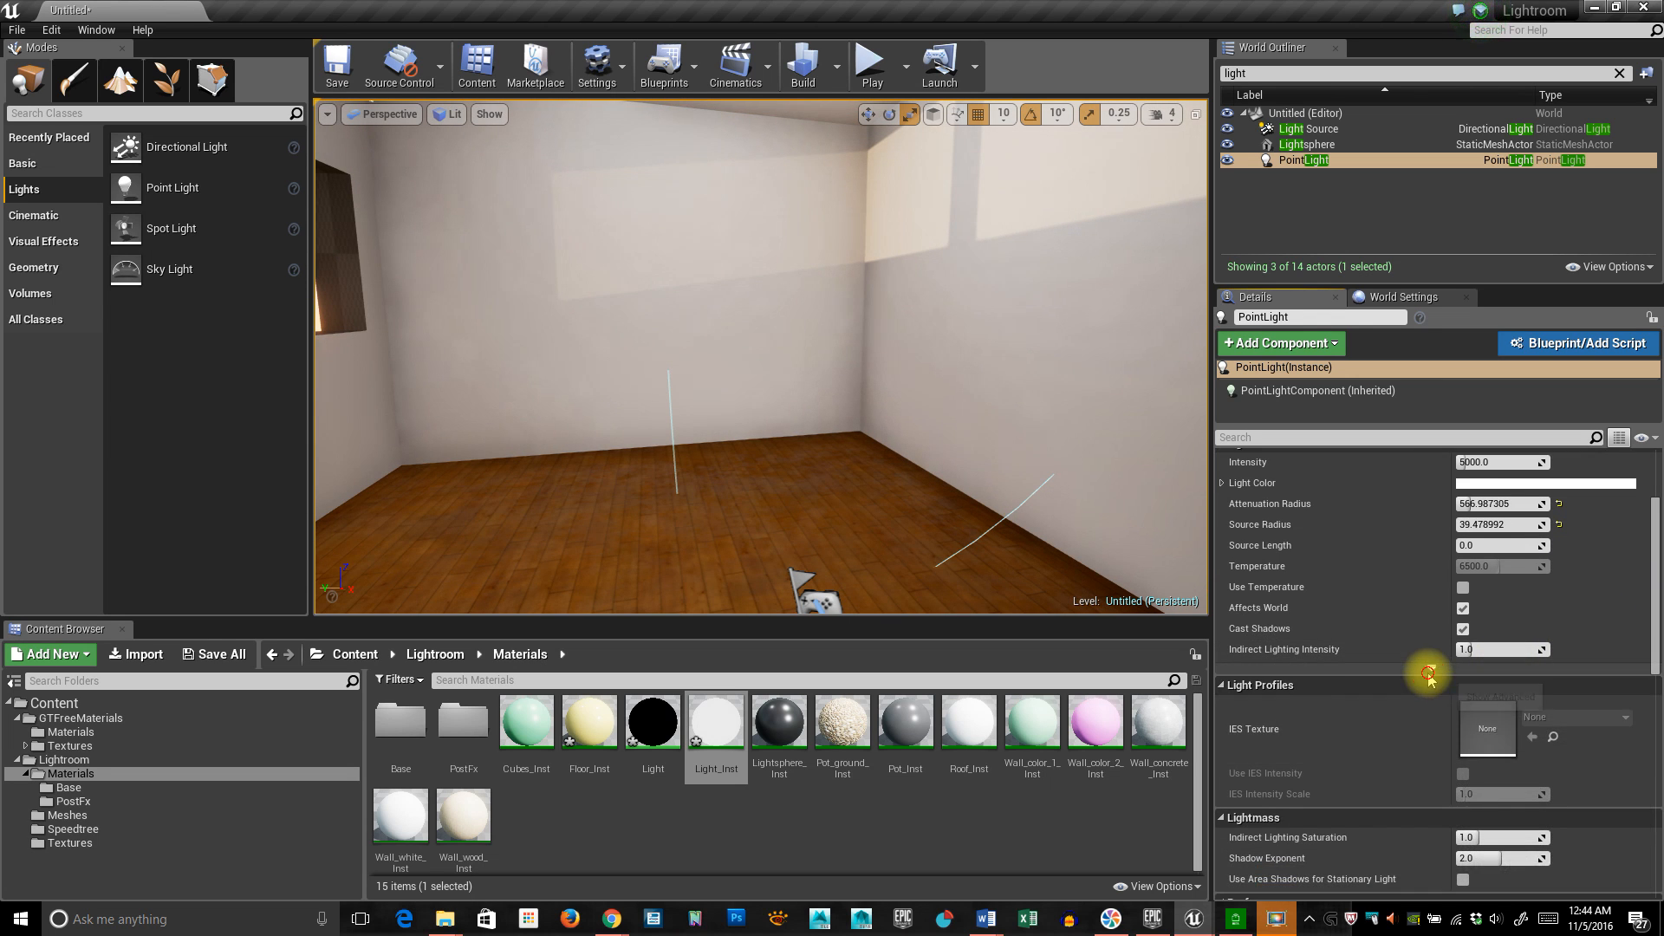
{"action": "left_click", "coordinate": [1432, 668]}
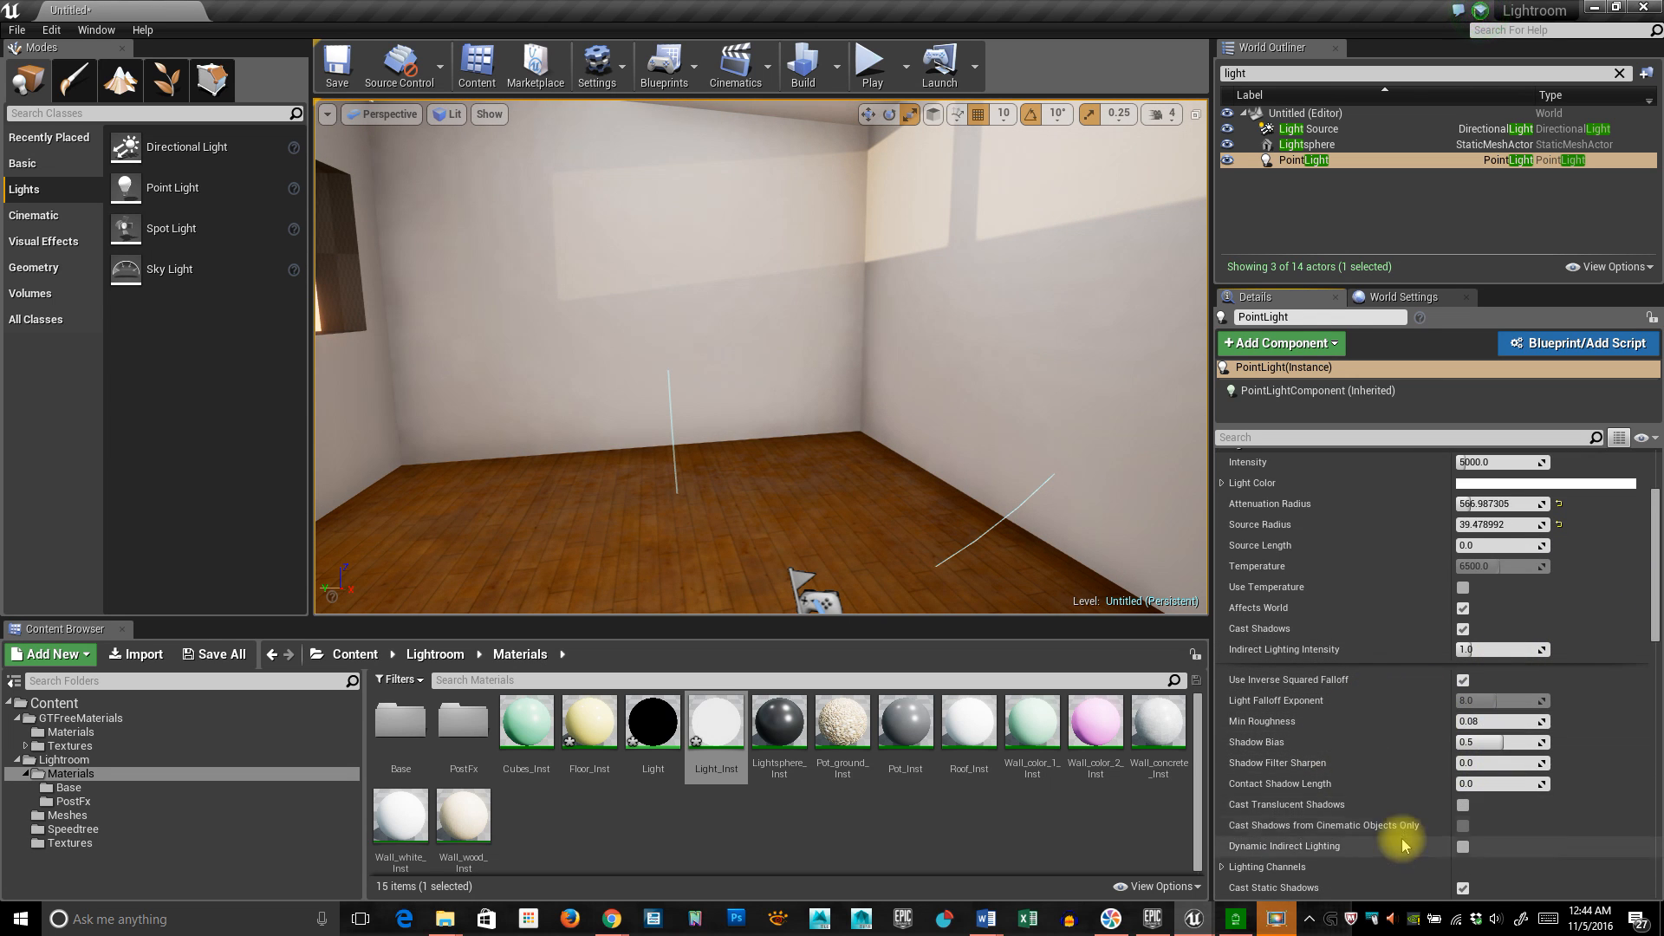
{"action": "key", "text": "f"}
{"action": "right_click_drag", "start_coordinate": [1021, 570], "coordinate": [1021, 767]}
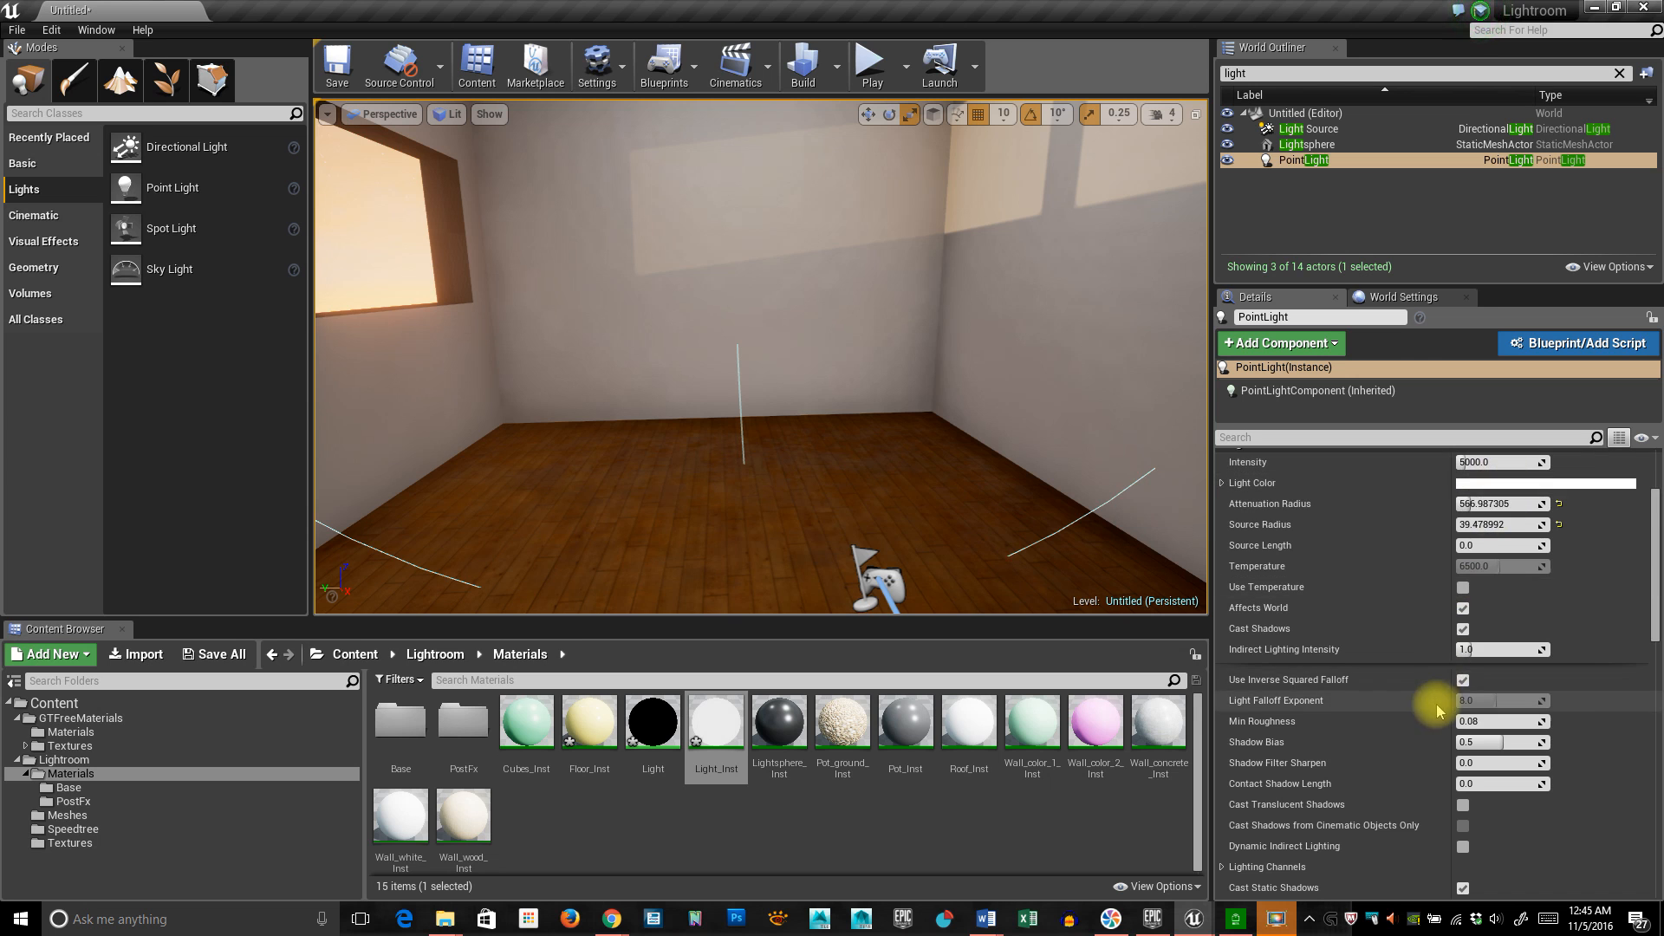
Compare the room's lighting with the PointLight's Use Inverse Squared Falloff off and on, leaving the option enabled.
{"action": "left_click", "coordinate": [1463, 679]}
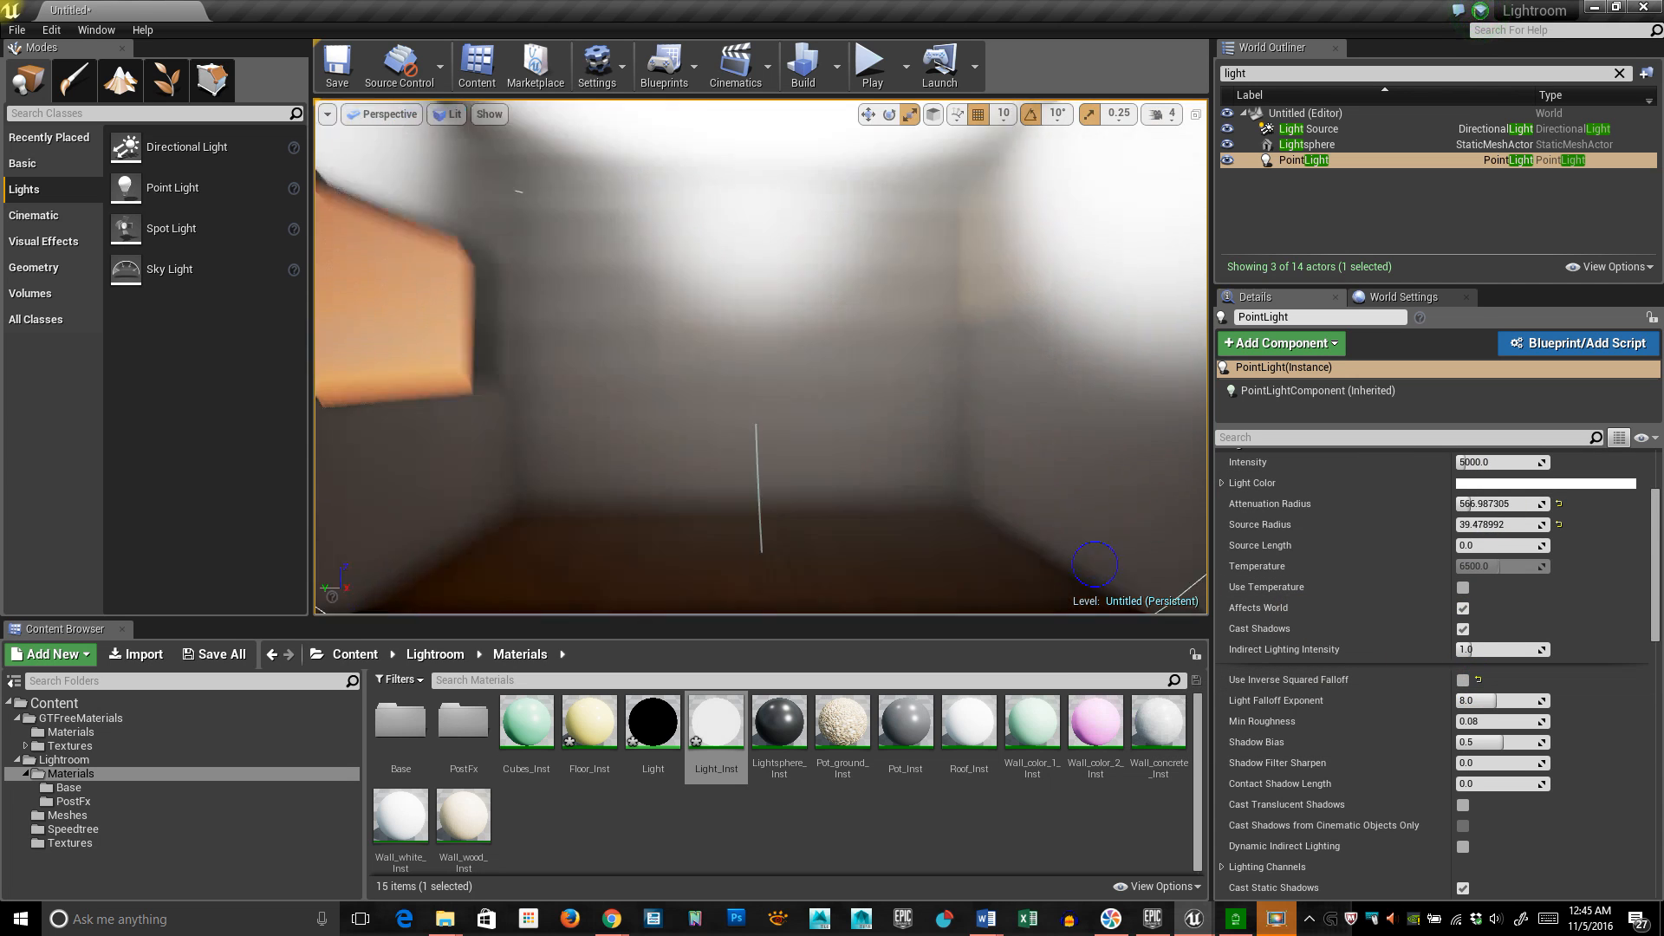
{"action": "right_click_drag", "start_coordinate": [1095, 564], "coordinate": [785, 217]}
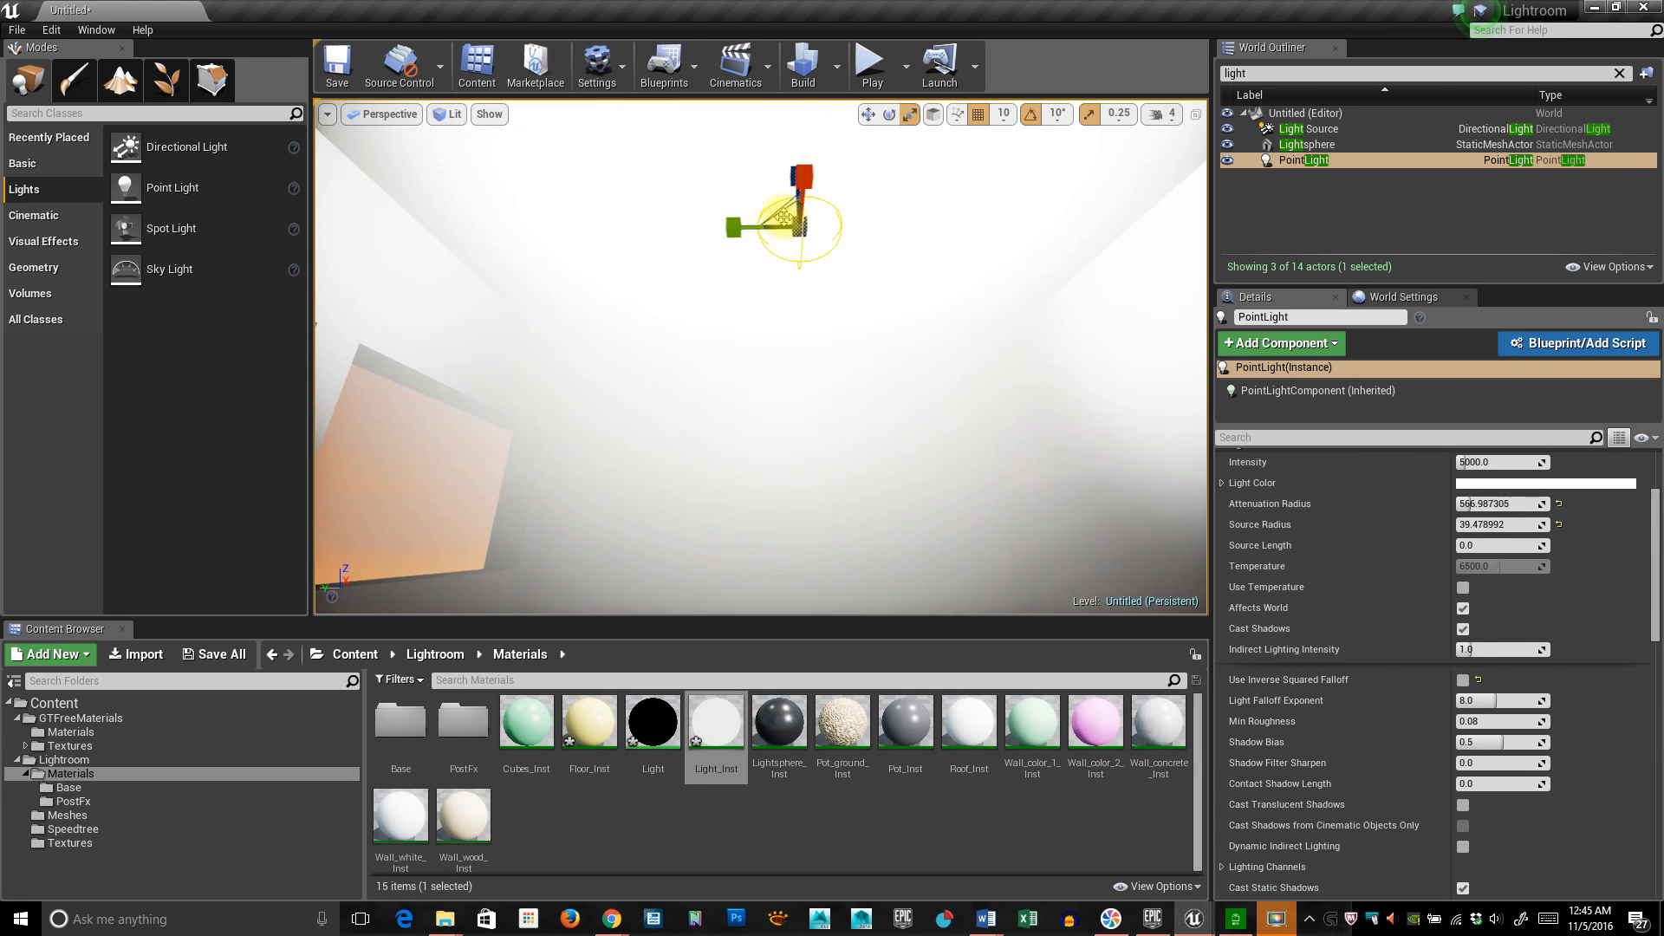
{"action": "left_click", "coordinate": [1463, 680]}
{"action": "left_click", "coordinate": [1463, 680]}
{"action": "left_click", "coordinate": [1463, 680]}
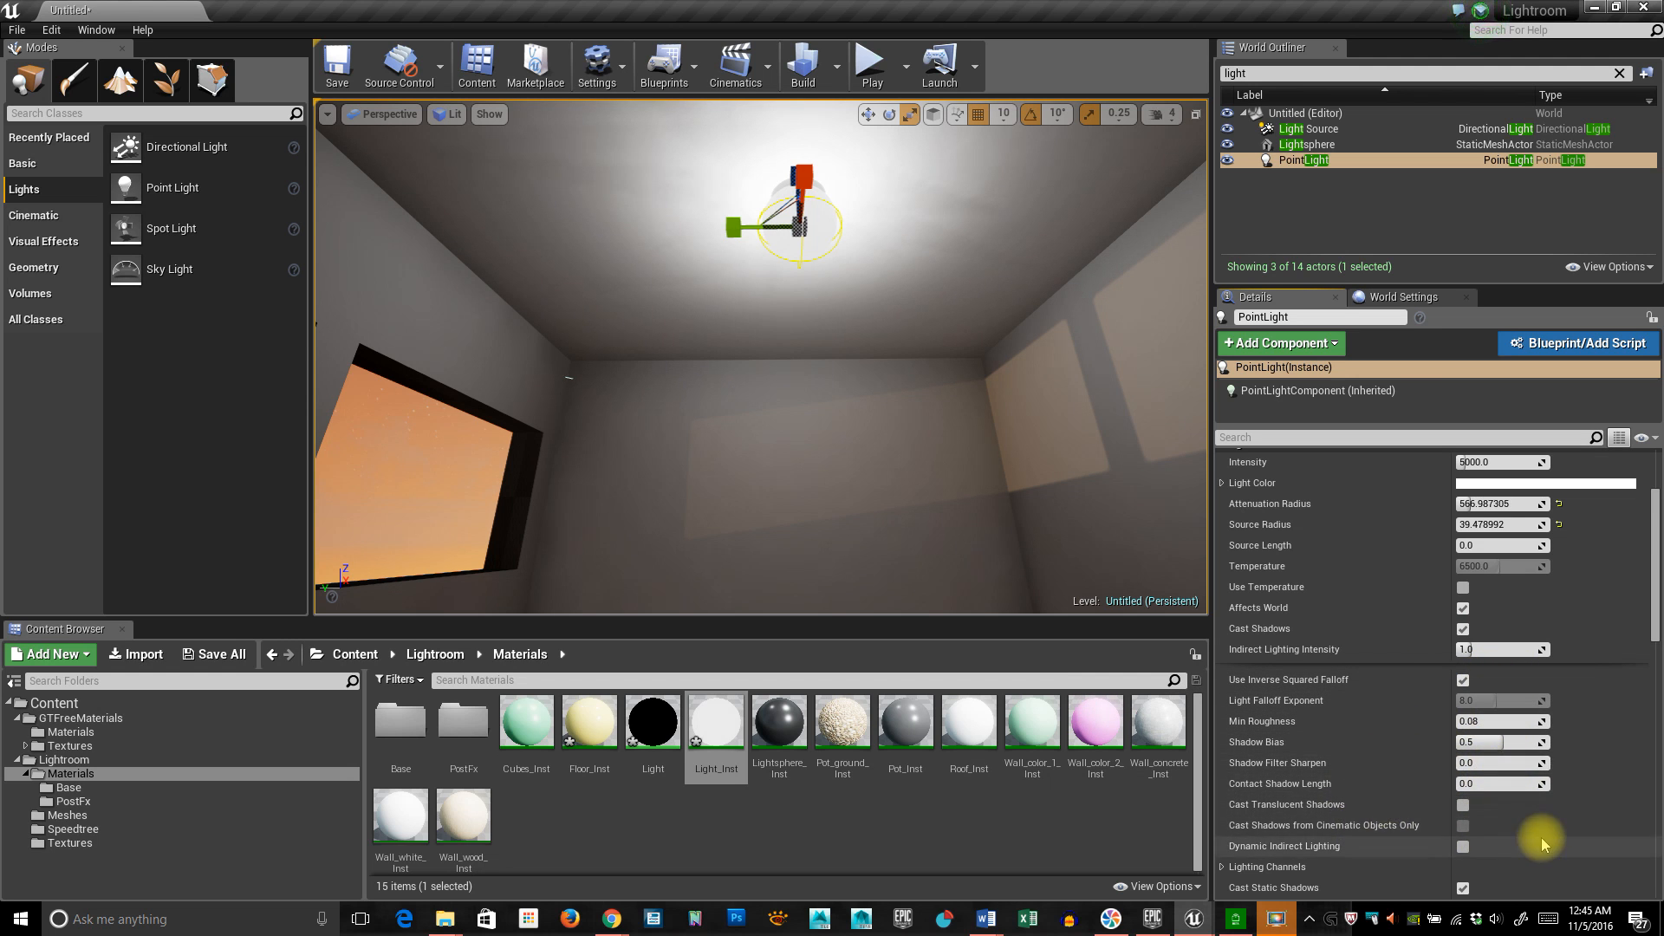
Open the Light_Inst material applied to the Lightsphere and set its Brightness to about 4.84.
{"action": "right_click_drag", "start_coordinate": [995, 498], "coordinate": [1075, 492]}
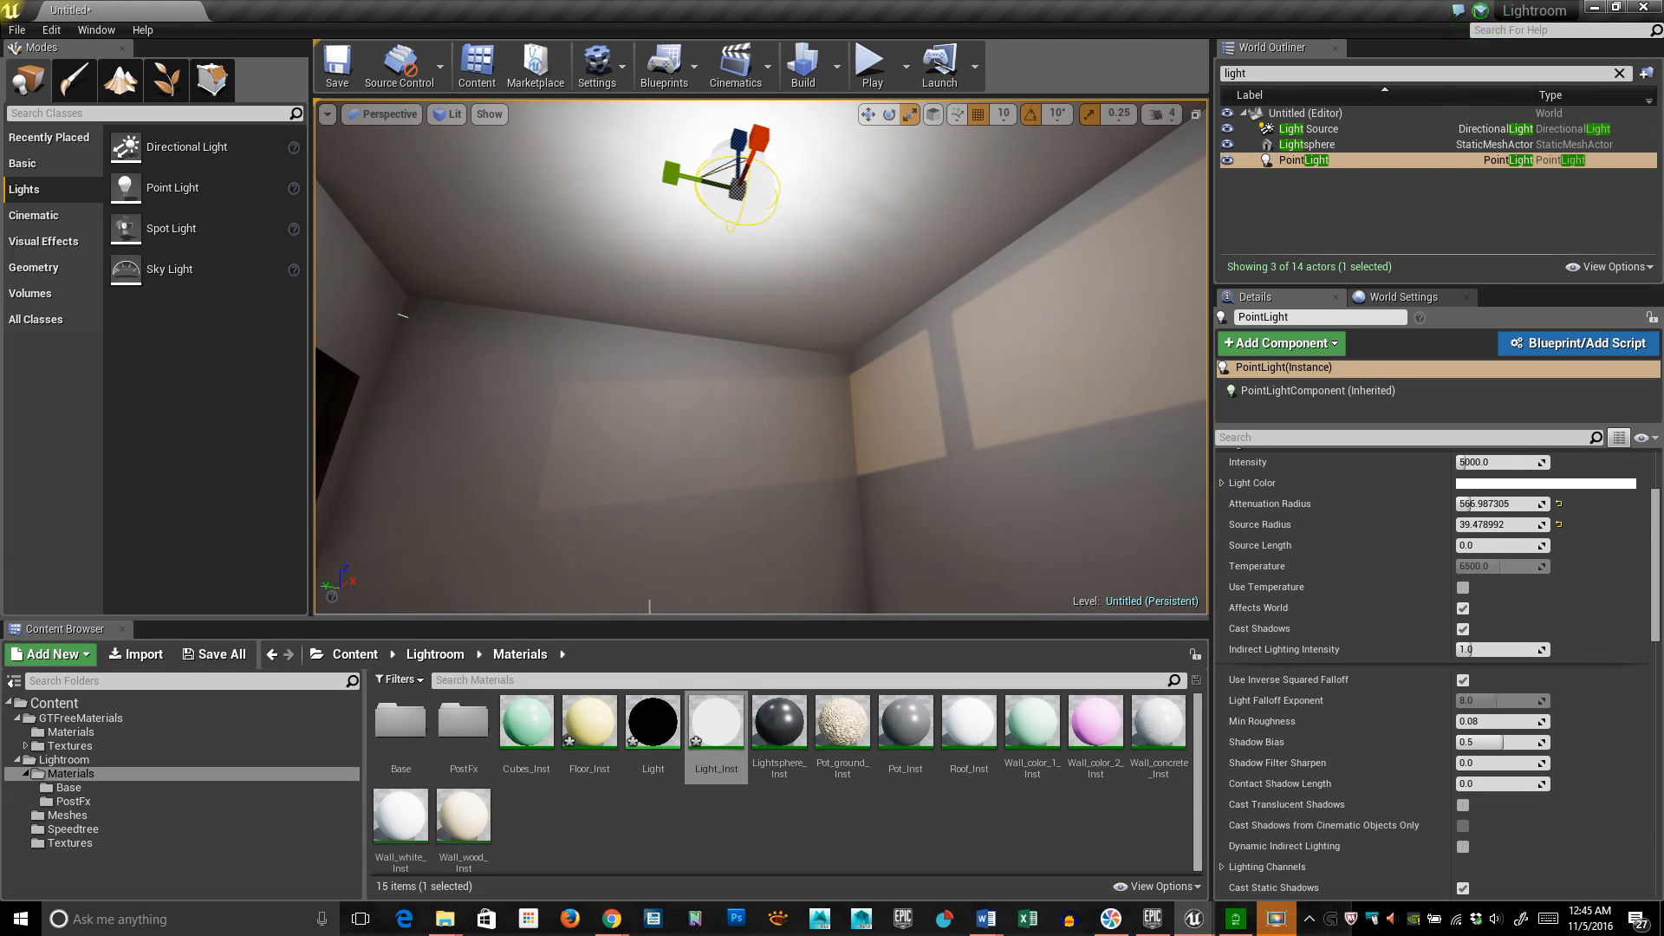
{"action": "left_click", "coordinate": [772, 193]}
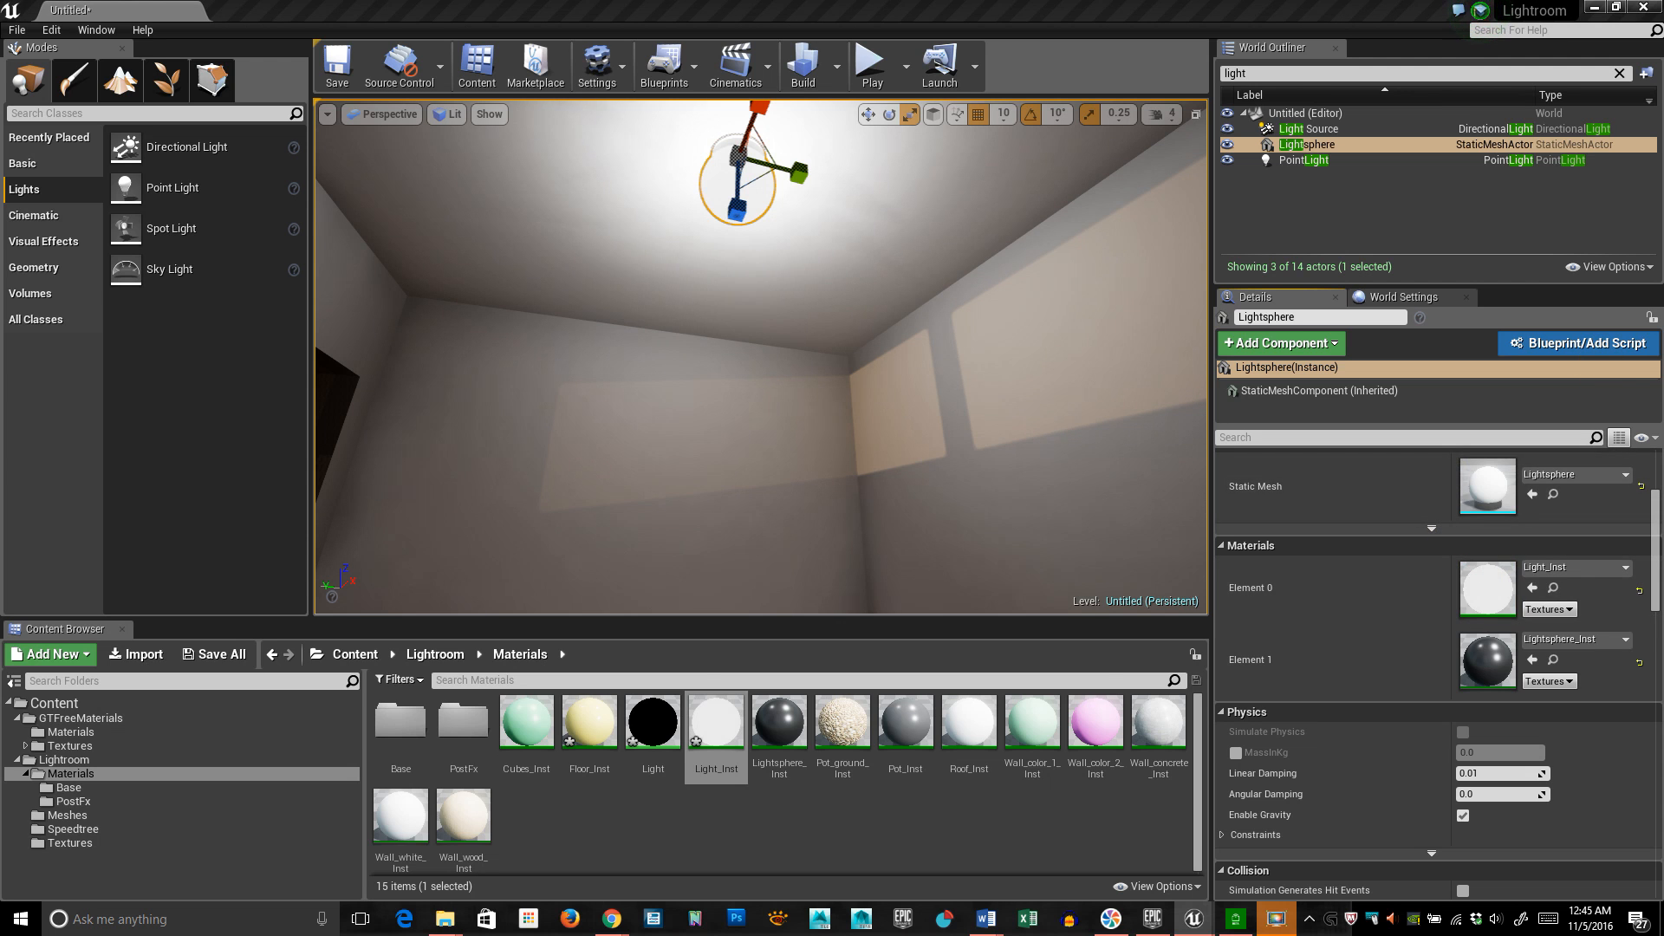
{"action": "left_click_drag", "start_coordinate": [1224, 215], "coordinate": [1027, 165]}
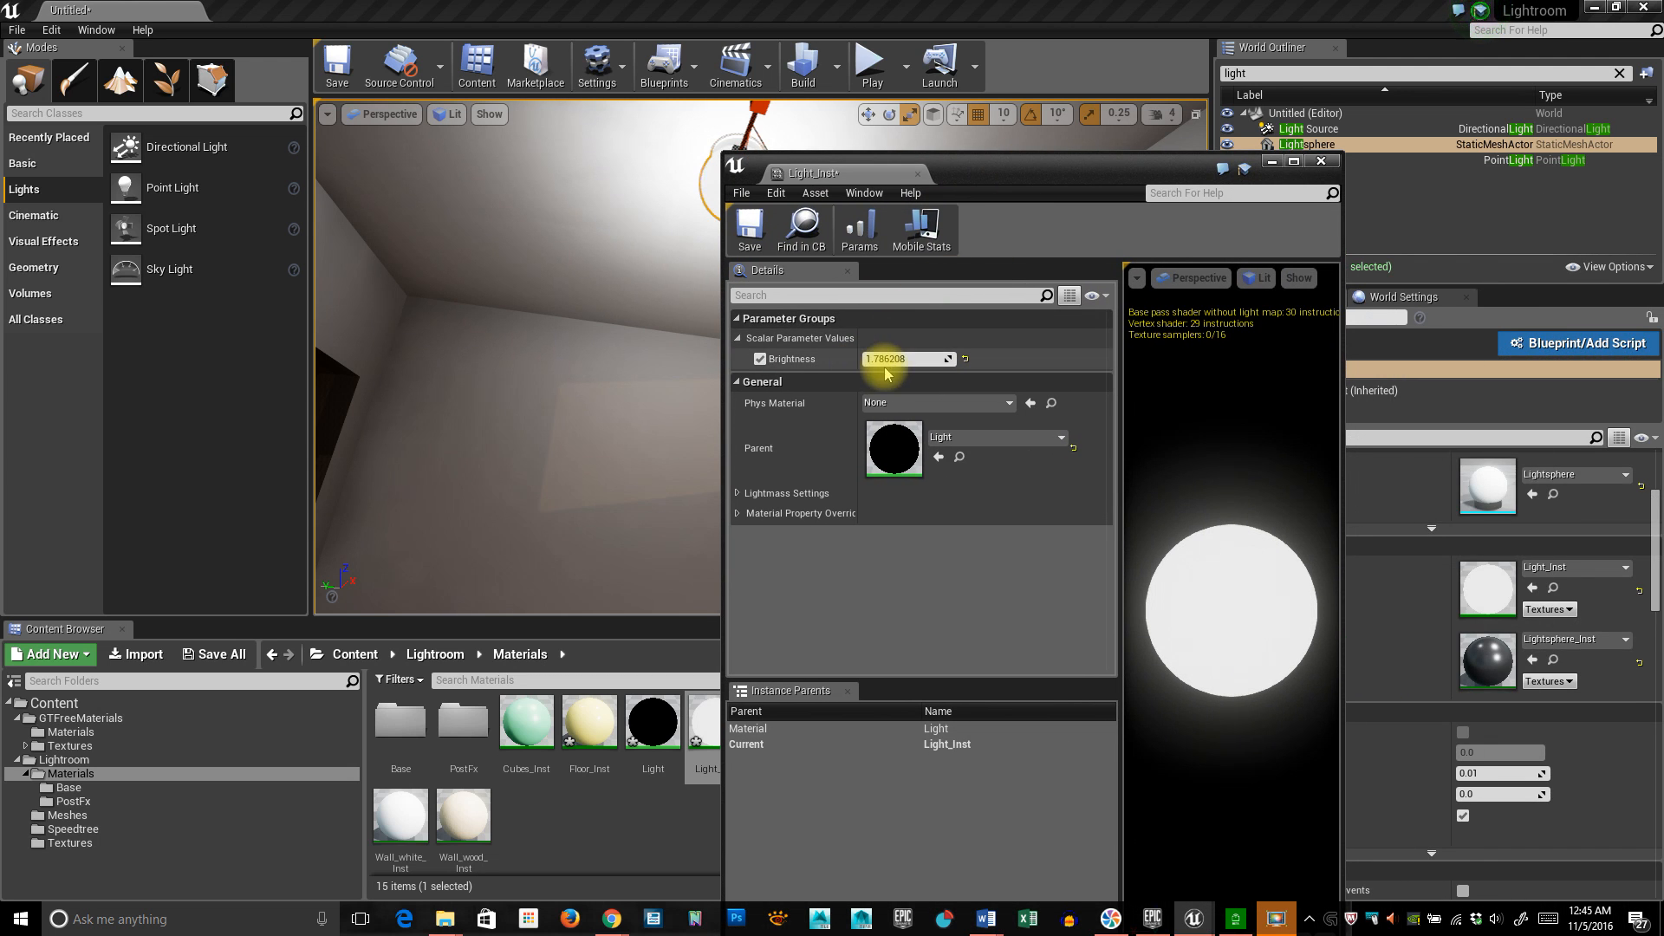
{"action": "mouse_move", "coordinate": [892, 358]}
{"action": "left_mouse_down"}
{"action": "mouse_move", "coordinate": [945, 358]}
{"action": "mouse_move", "coordinate": [892, 355]}
{"action": "left_mouse_up"}
{"action": "left_click_drag", "start_coordinate": [951, 175], "coordinate": [1164, 132]}
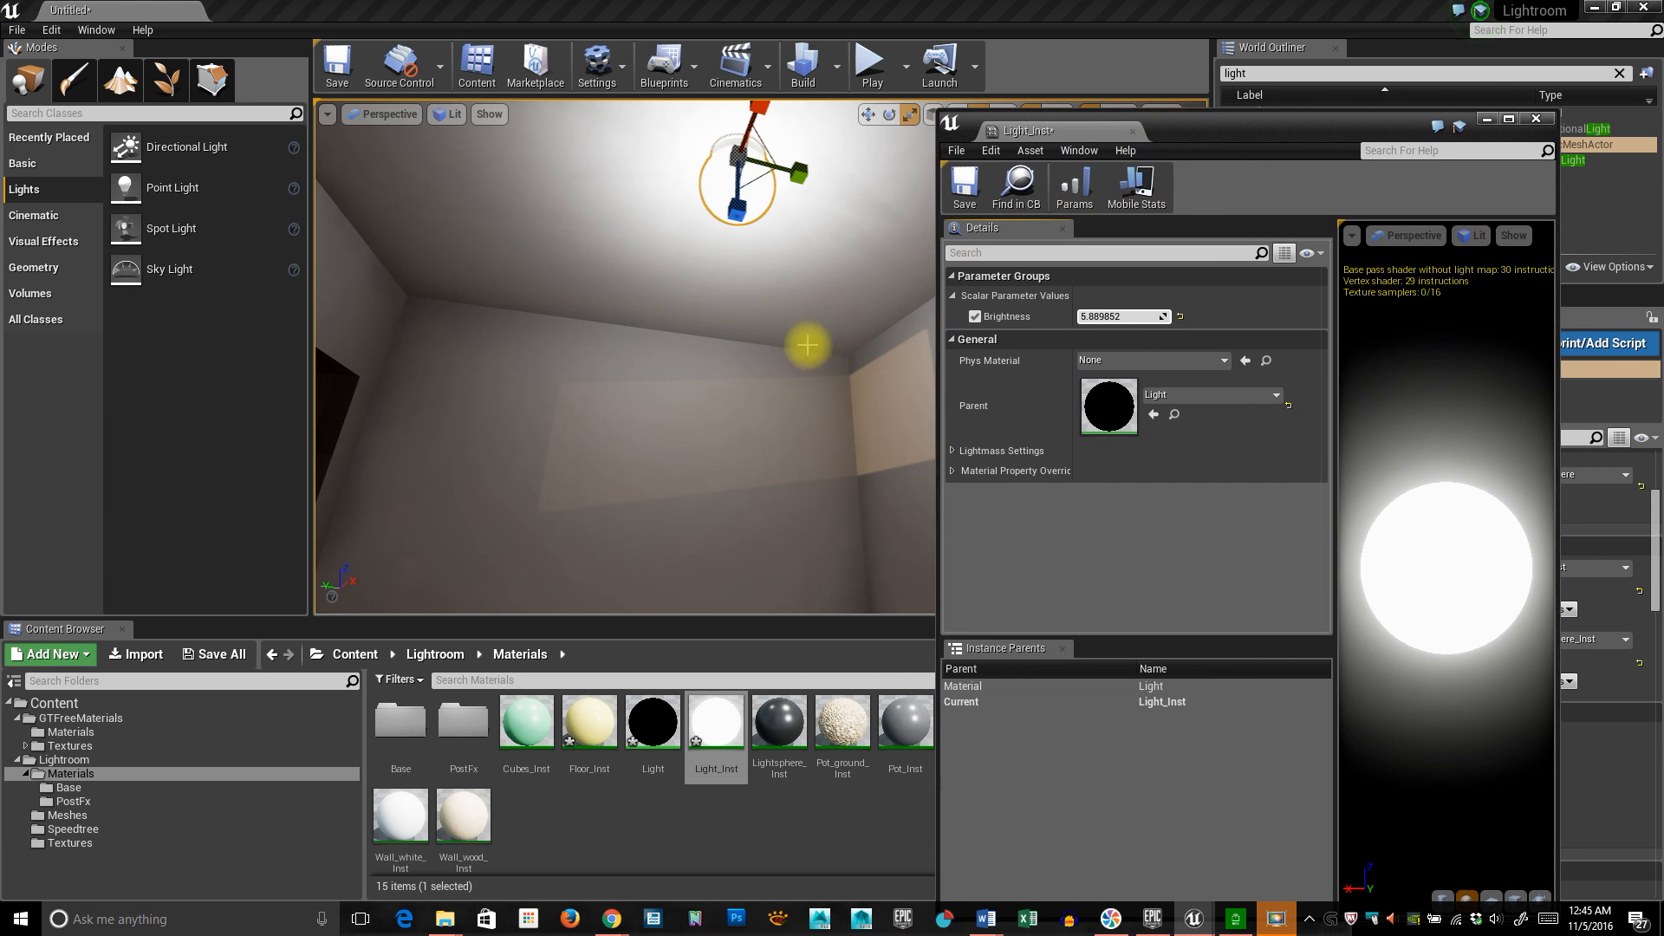
{"action": "key", "text": "f"}
{"action": "mouse_move", "coordinate": [867, 321]}
{"action": "right_mouse_down"}
{"action": "mouse_move", "coordinate": [858, 407]}
{"action": "mouse_move", "coordinate": [845, 325]}
{"action": "right_mouse_up"}
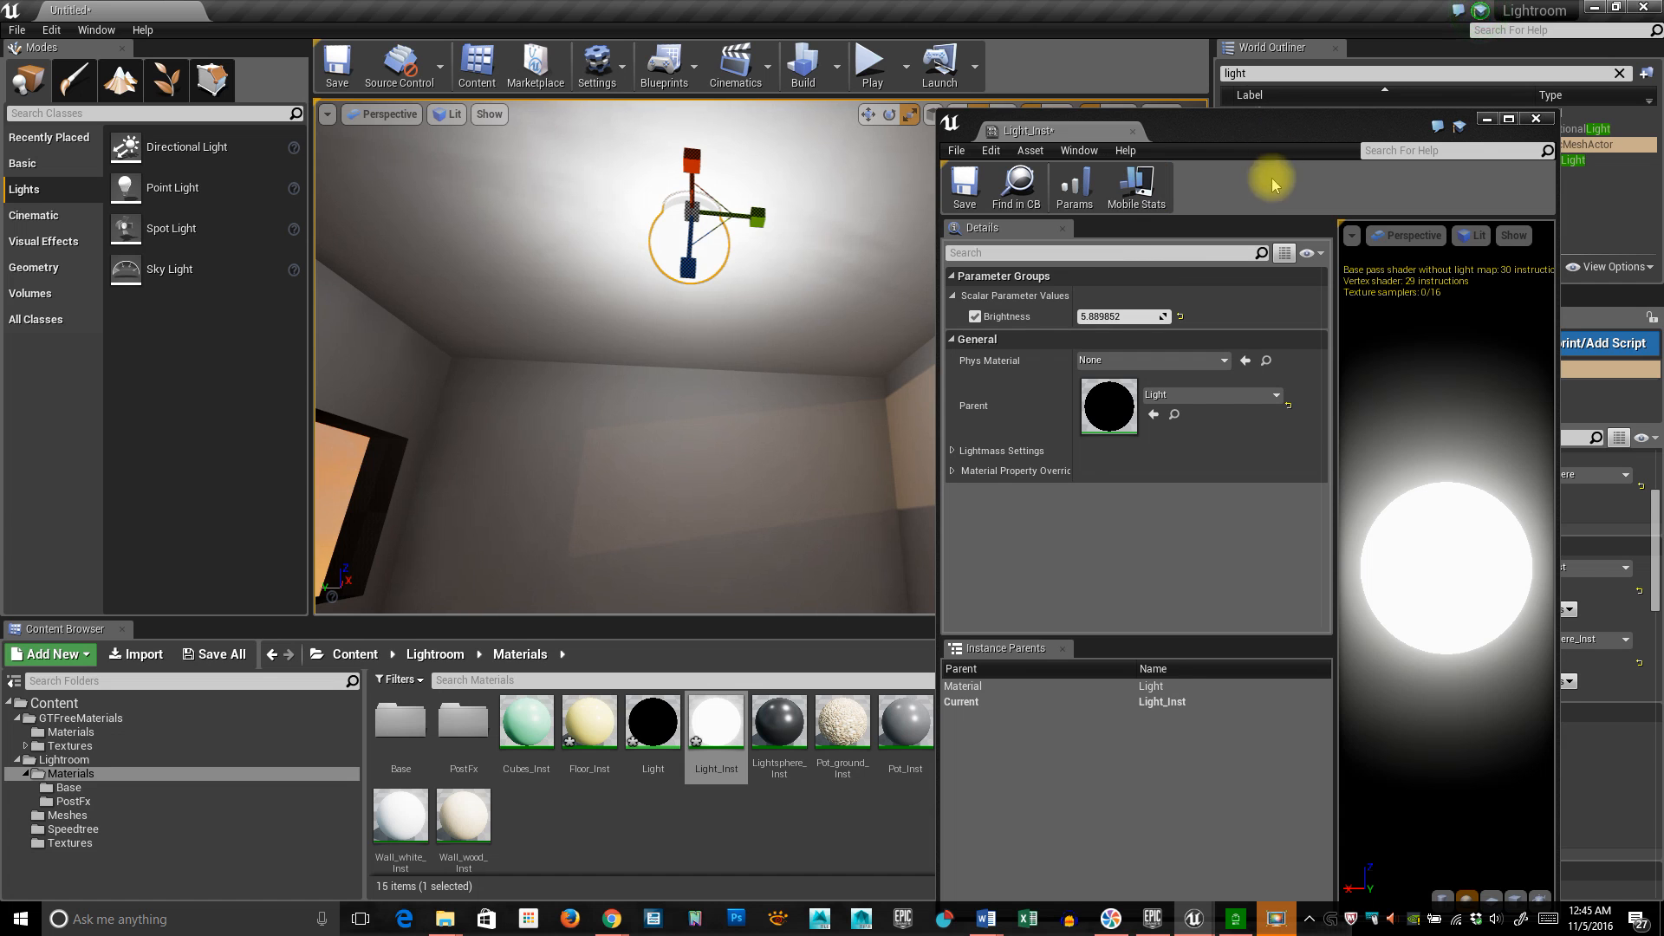
{"action": "left_click", "coordinate": [1097, 318]}
{"action": "mouse_move", "coordinate": [1091, 317]}
{"action": "left_mouse_down"}
{"action": "mouse_move", "coordinate": [1213, 317]}
{"action": "mouse_move", "coordinate": [1096, 316]}
{"action": "left_mouse_up"}
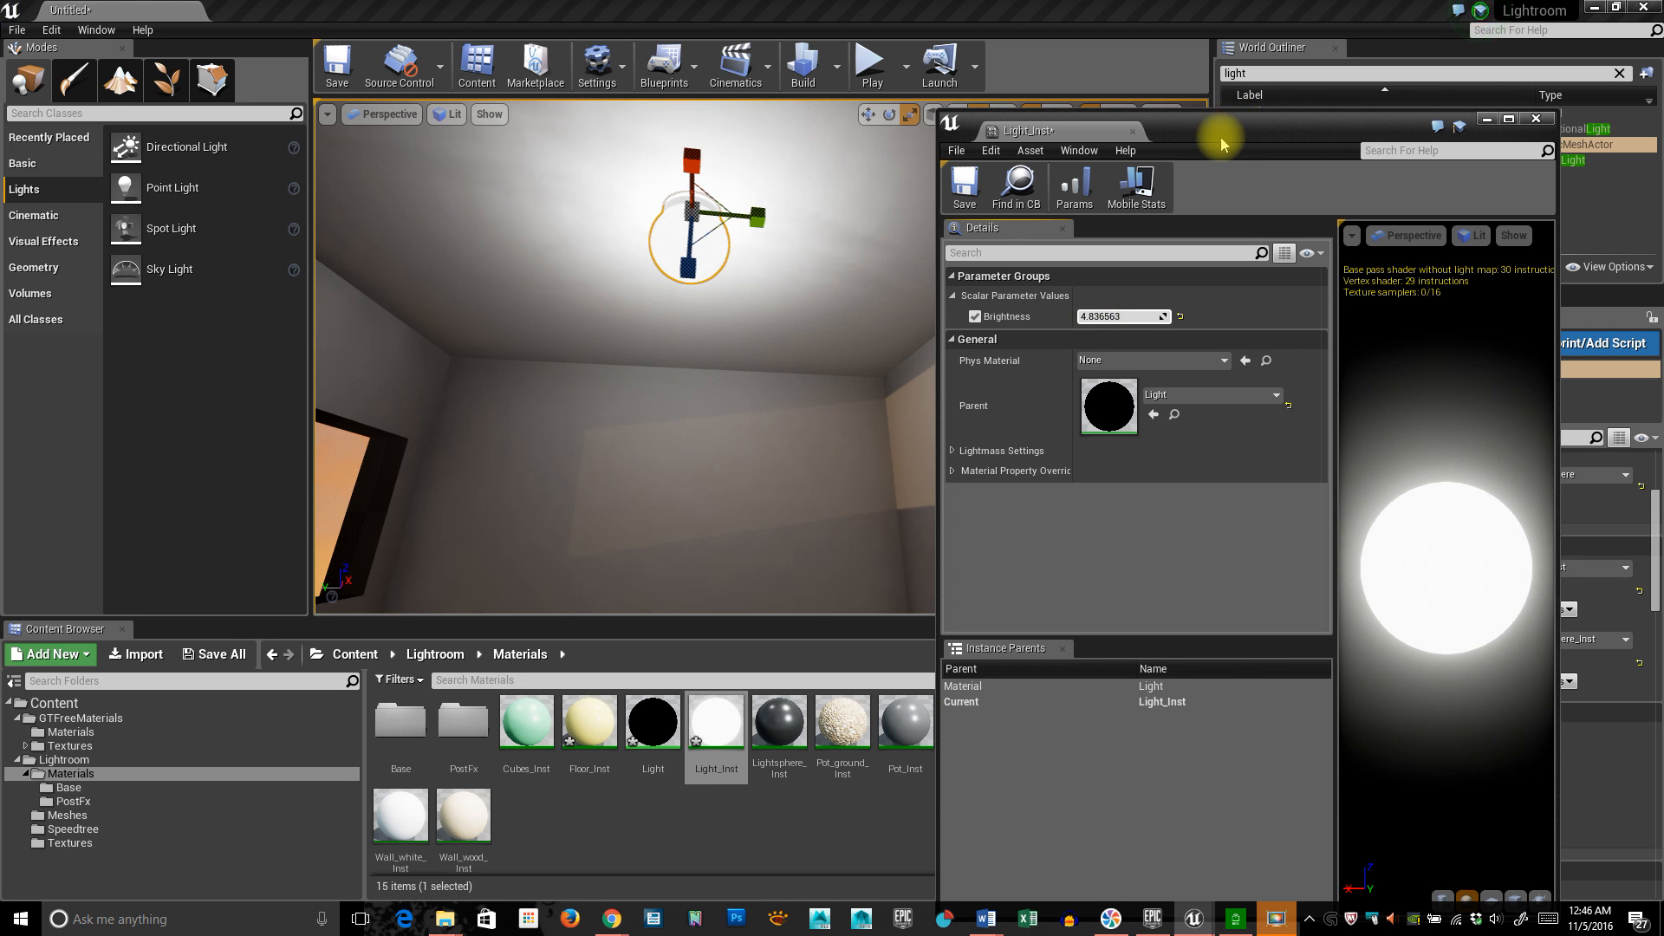
{"action": "left_click_drag", "start_coordinate": [1220, 139], "coordinate": [1663, 139]}
Examine the room's walls, corners, floor and ceiling glow around the brightened lightsphere.
{"action": "right_click_drag", "start_coordinate": [926, 334], "coordinate": [773, 478]}
{"action": "left_click_drag", "start_coordinate": [772, 478], "coordinate": [767, 485]}
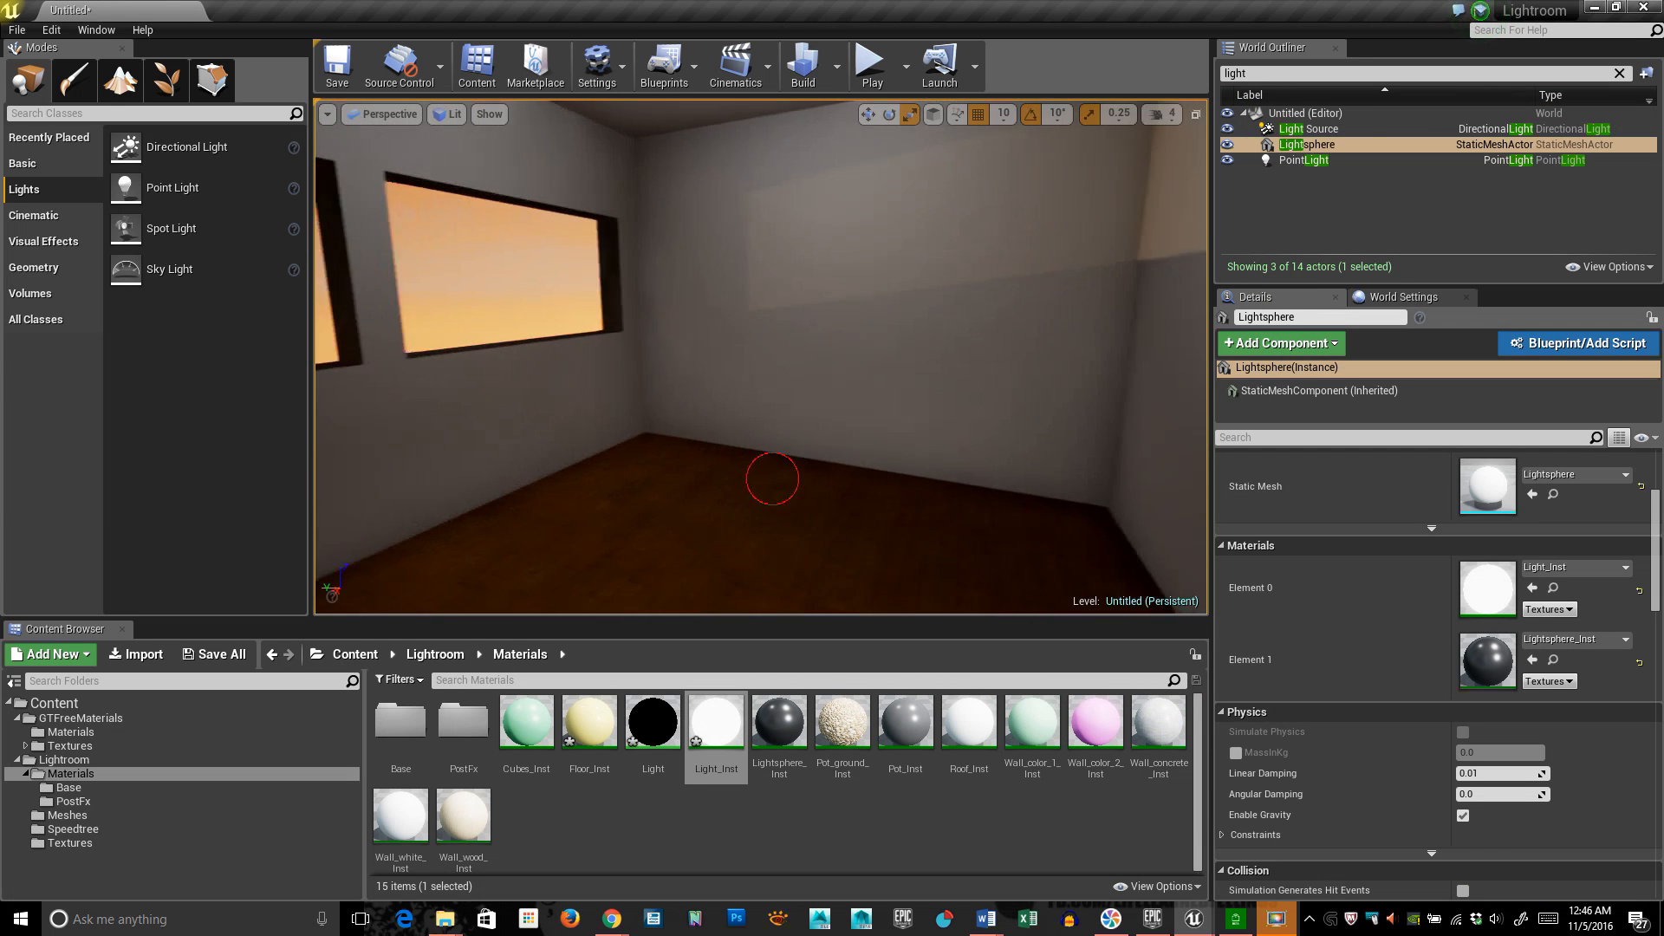
{"action": "right_click_drag", "start_coordinate": [772, 479], "coordinate": [853, 372]}
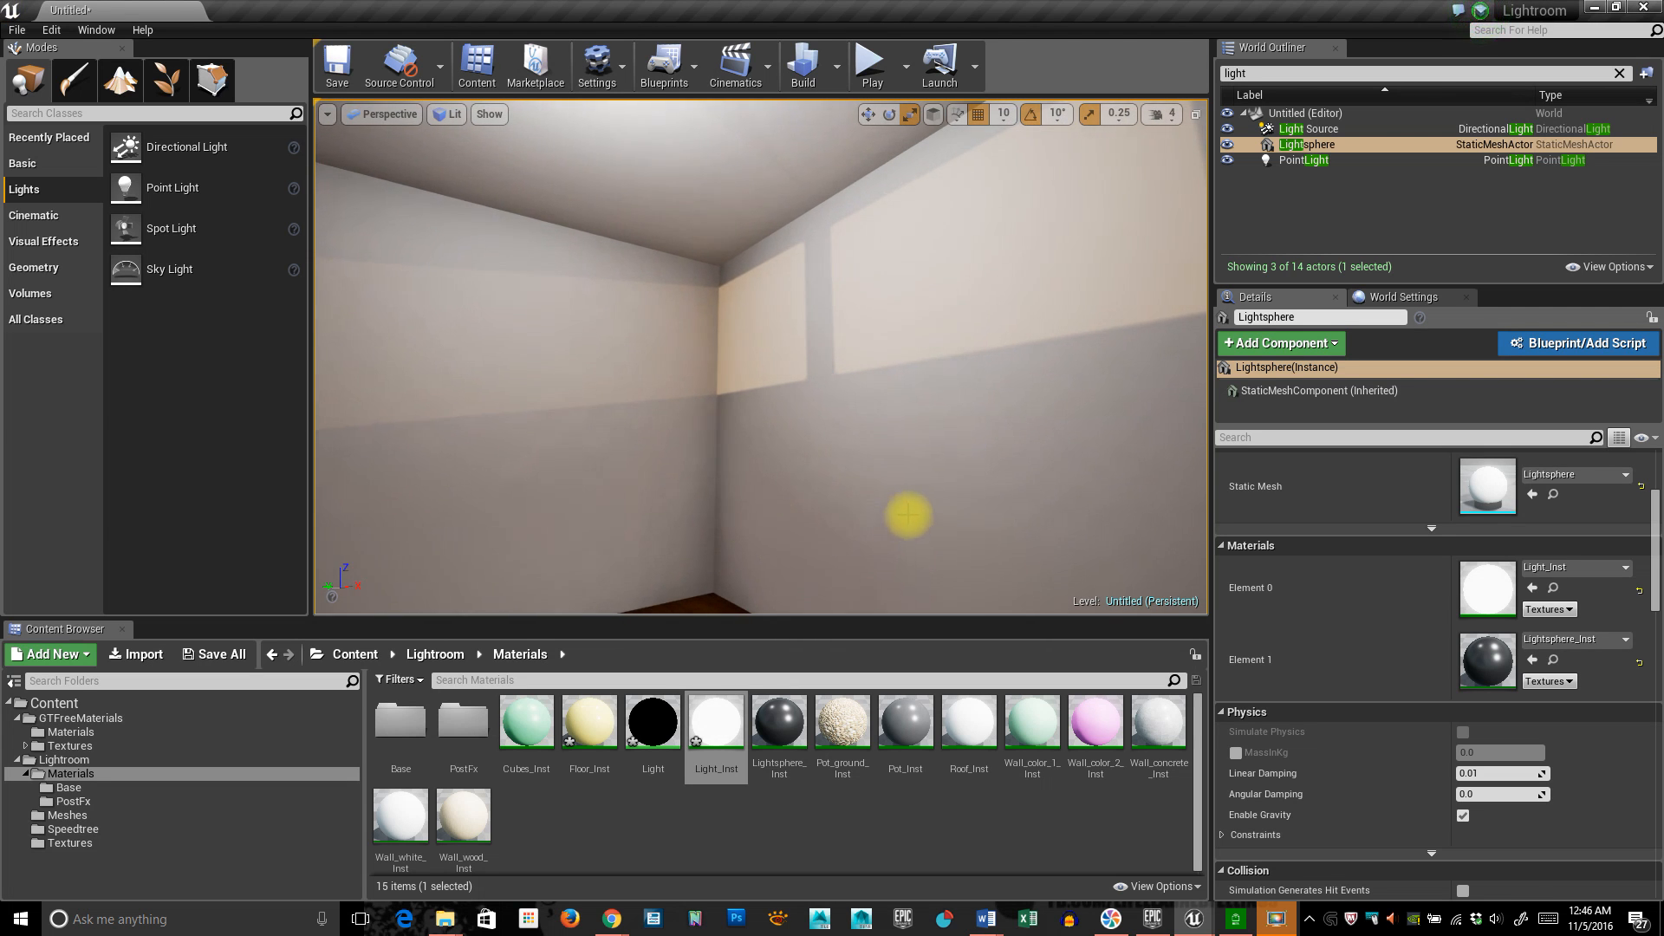
{"action": "right_click_drag", "start_coordinate": [907, 515], "coordinate": [771, 301]}
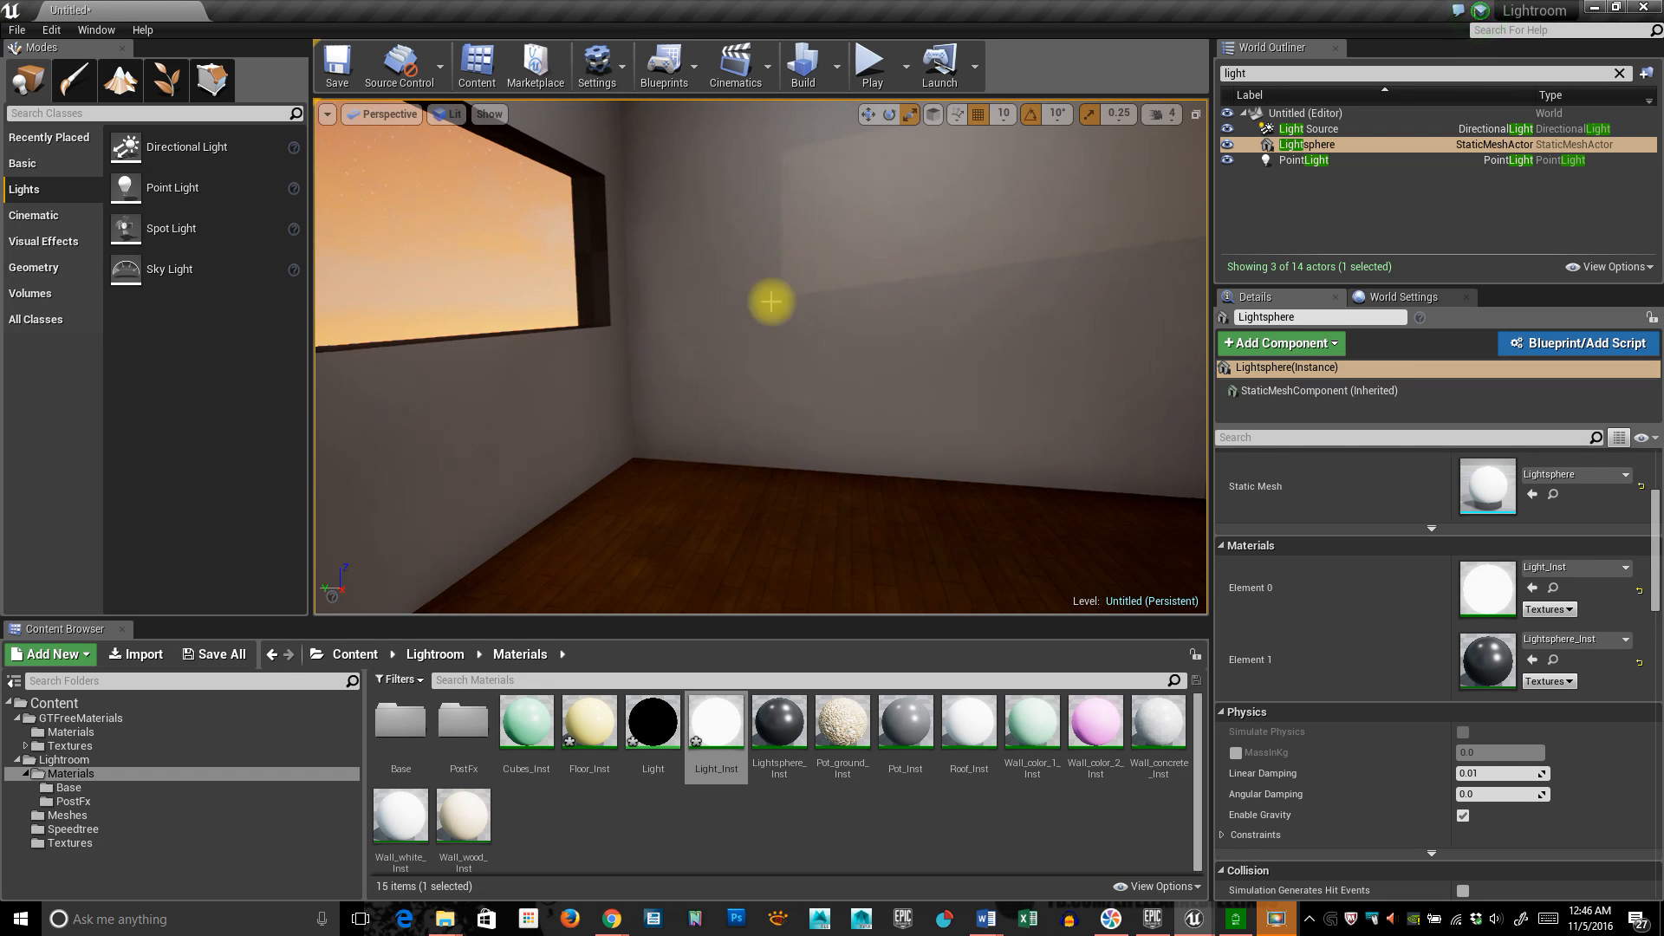
{"action": "right_click_drag", "start_coordinate": [687, 360], "coordinate": [754, 87]}
{"action": "right_click_drag", "start_coordinate": [988, 520], "coordinate": [941, 564]}
{"action": "right_click_drag", "start_coordinate": [924, 481], "coordinate": [806, 425]}
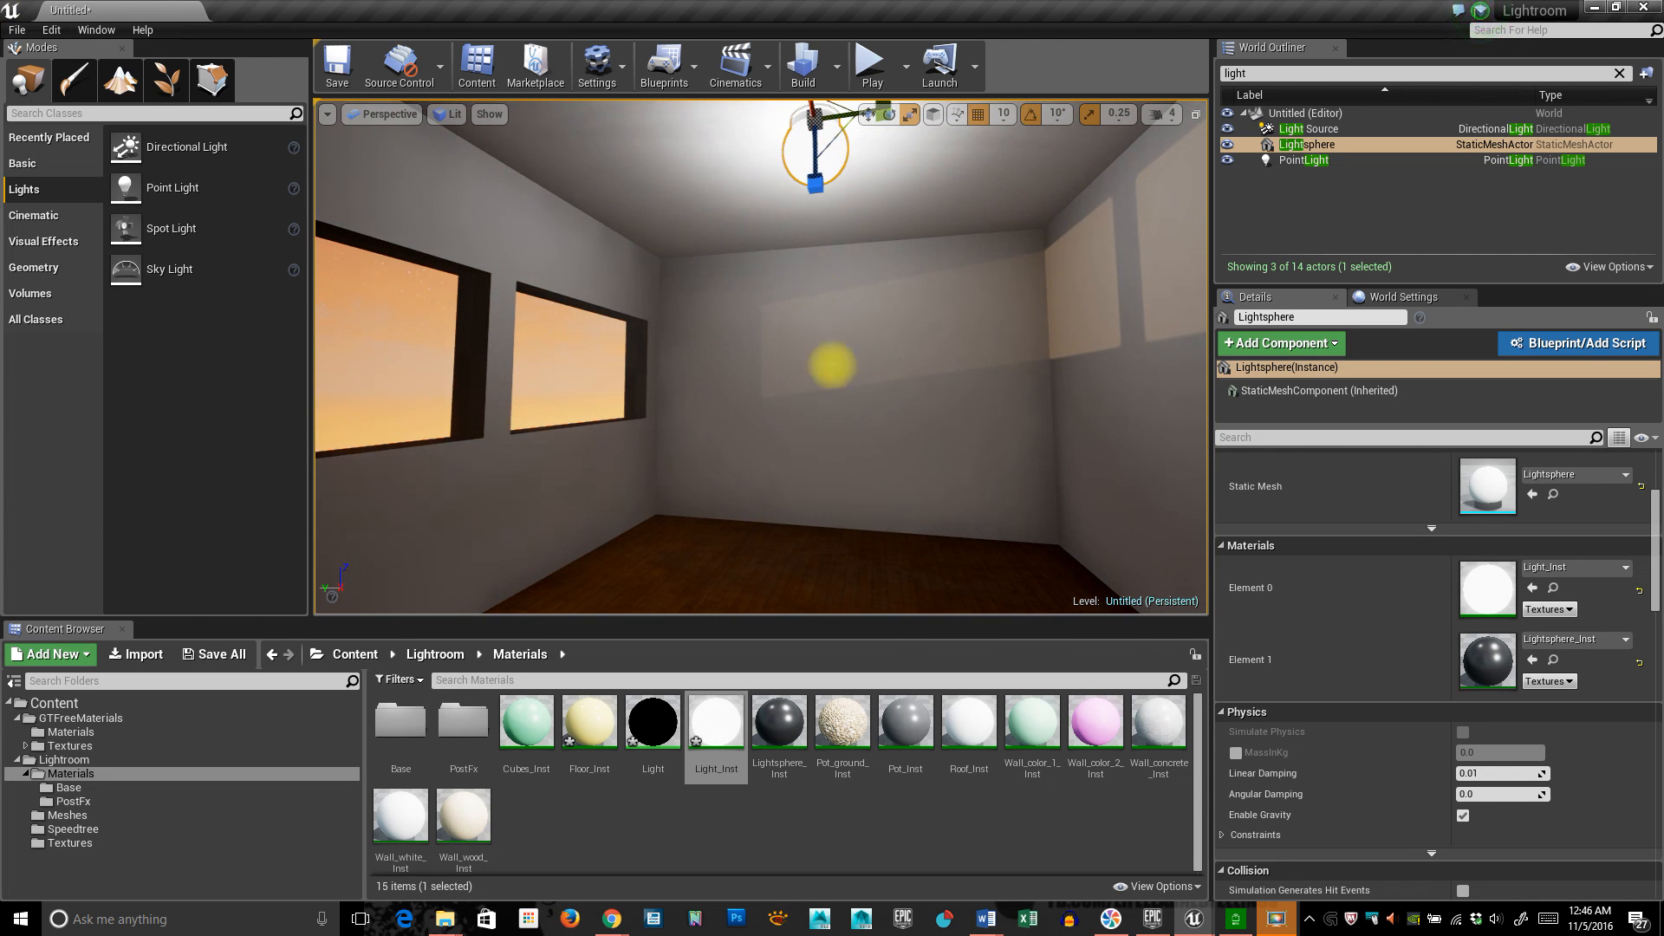
{"action": "right_click_drag", "start_coordinate": [876, 478], "coordinate": [867, 385]}
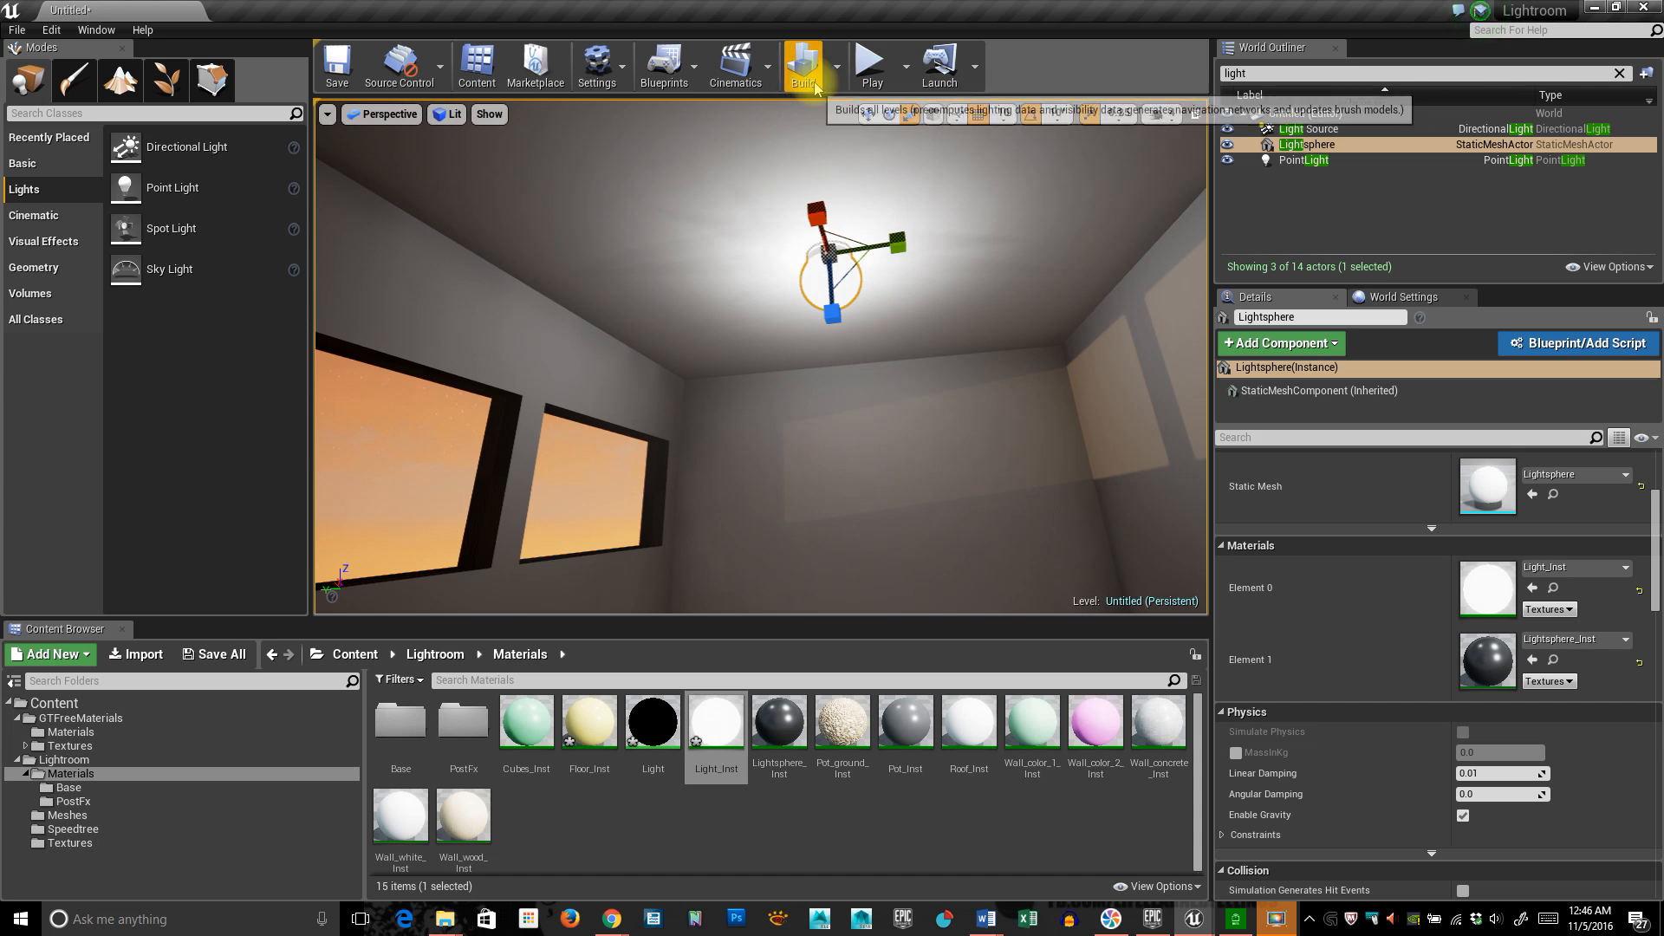
Look over the lighting build options, including Lighting Quality, and view the lit room again.
{"action": "left_click", "coordinate": [836, 65]}
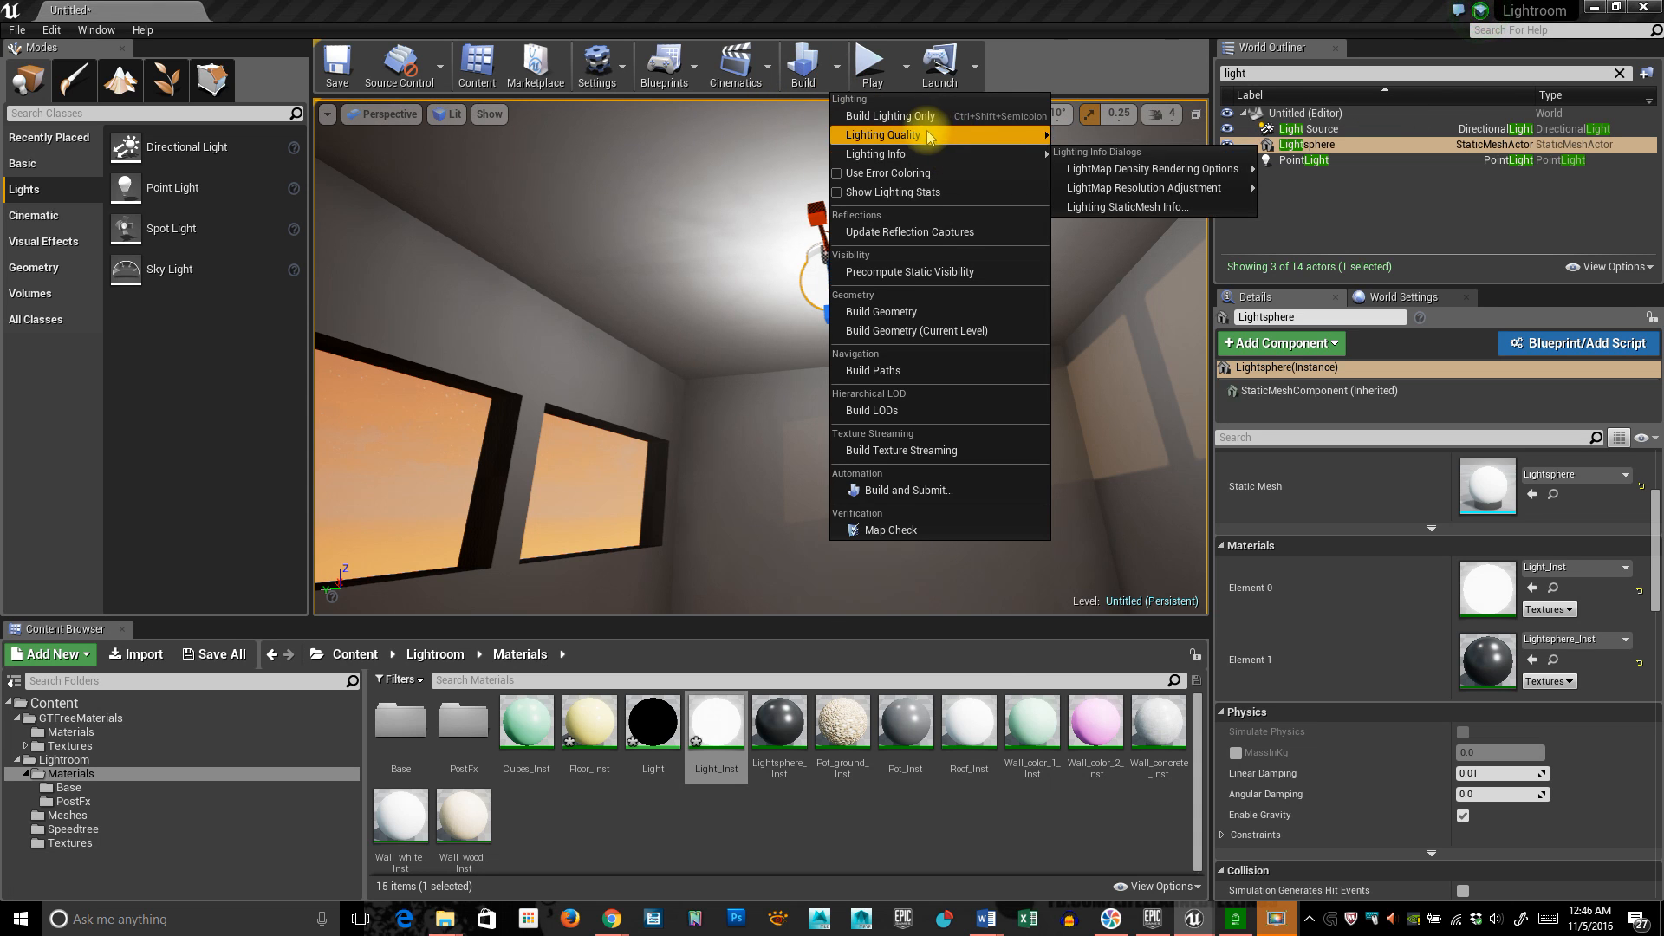
{"action": "mouse_move", "coordinate": [997, 135]}
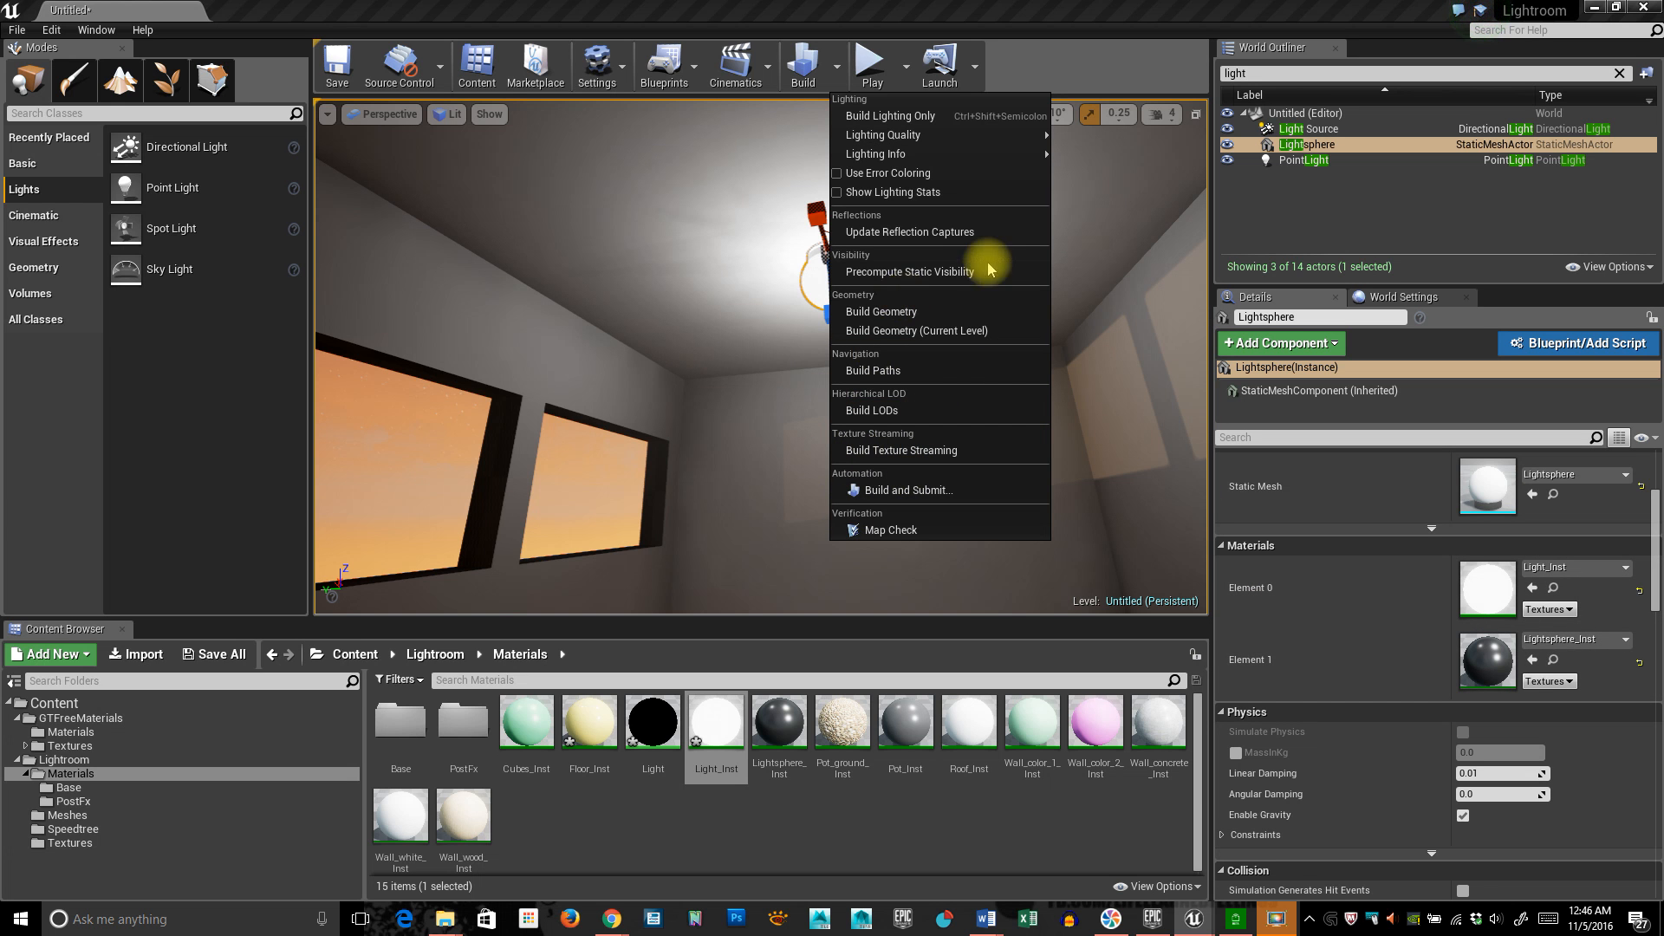
{"action": "right_click_drag", "start_coordinate": [667, 319], "coordinate": [740, 387]}
{"action": "right_click_drag", "start_coordinate": [807, 432], "coordinate": [780, 395]}
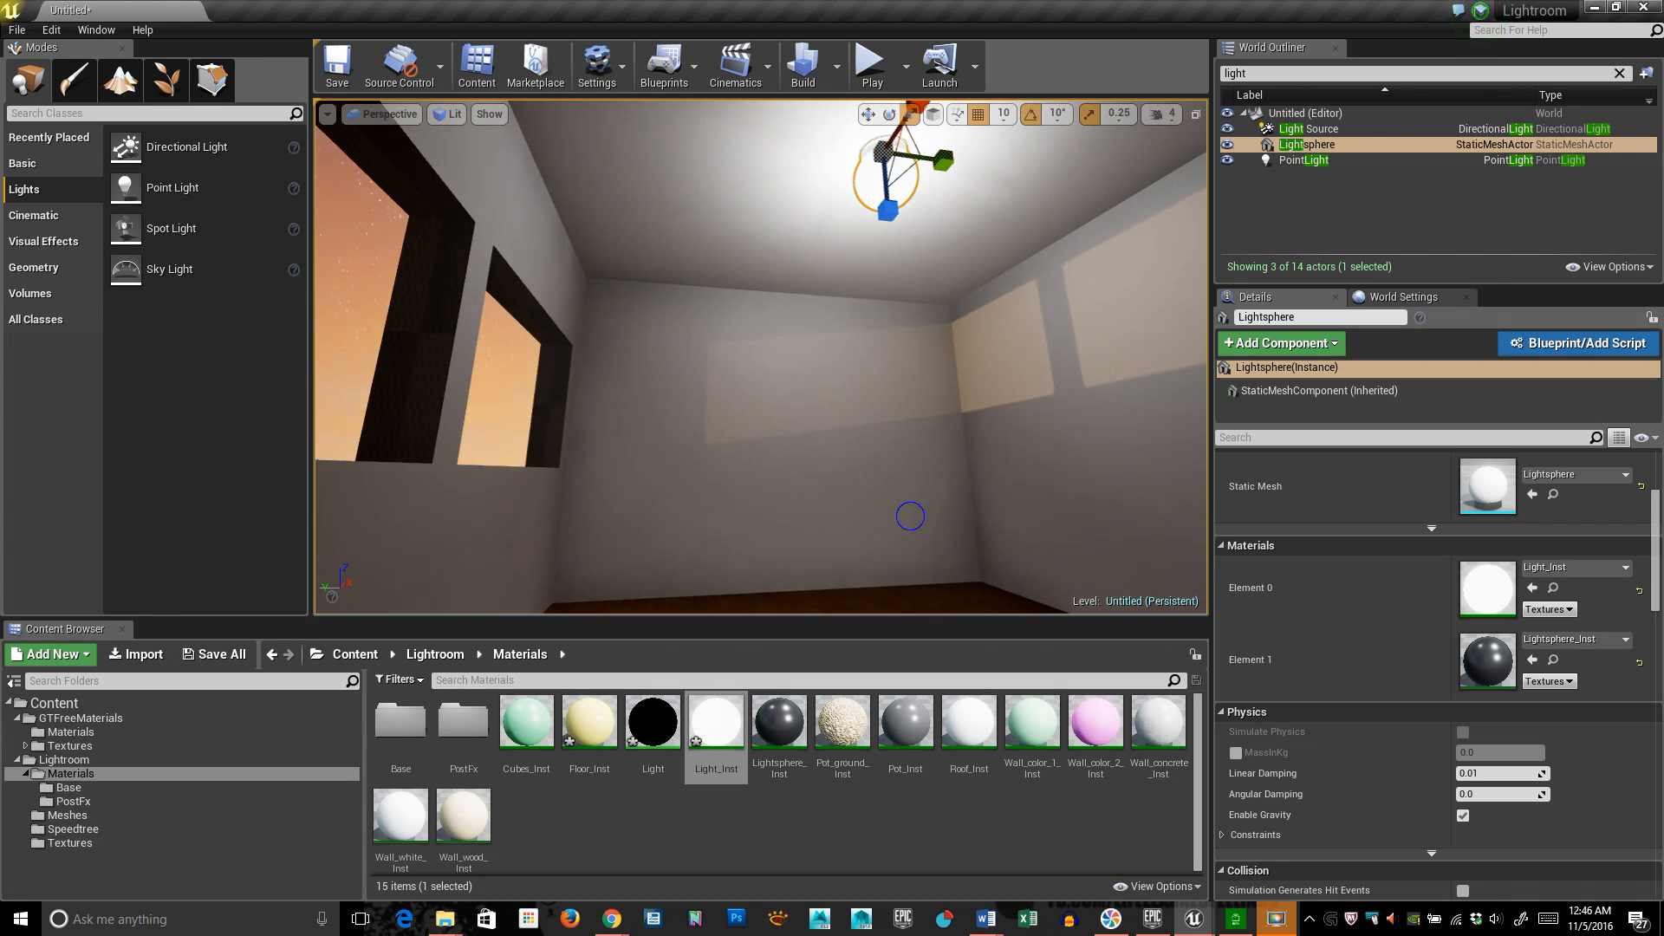
Select the wooden Floor and open its Wood_InterlockingFloor material for inspection.
{"action": "right_click_drag", "start_coordinate": [911, 516], "coordinate": [902, 539]}
{"action": "left_click", "coordinate": [856, 498]}
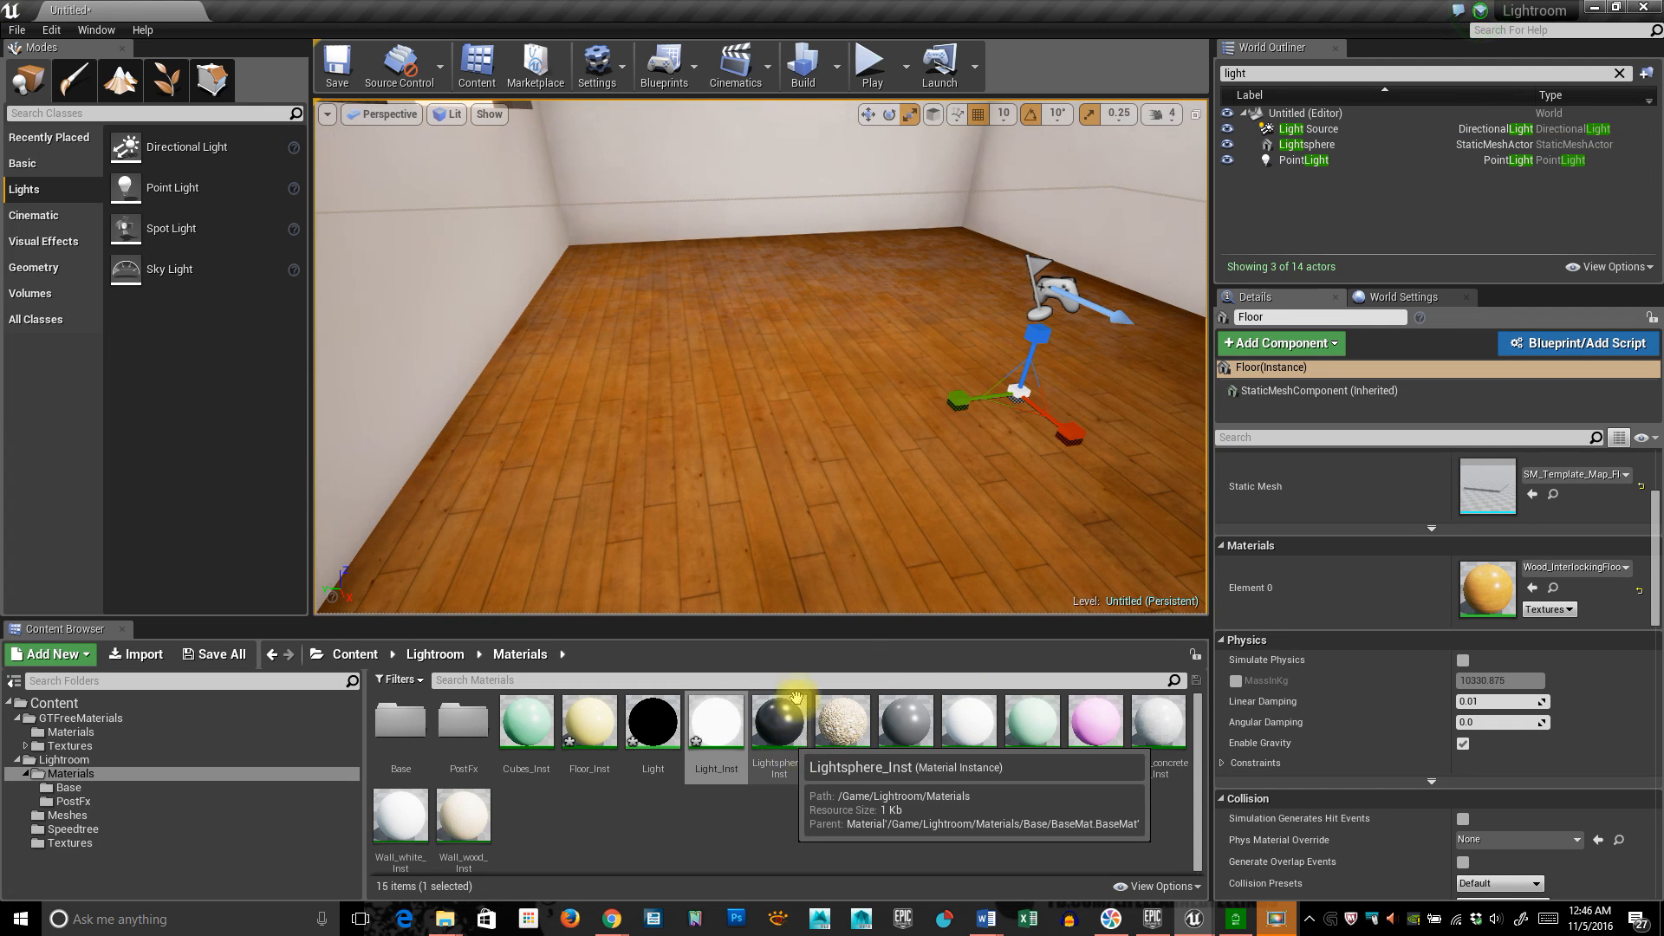
{"action": "right_click_drag", "start_coordinate": [849, 519], "coordinate": [848, 518]}
{"action": "left_click", "coordinate": [902, 483]}
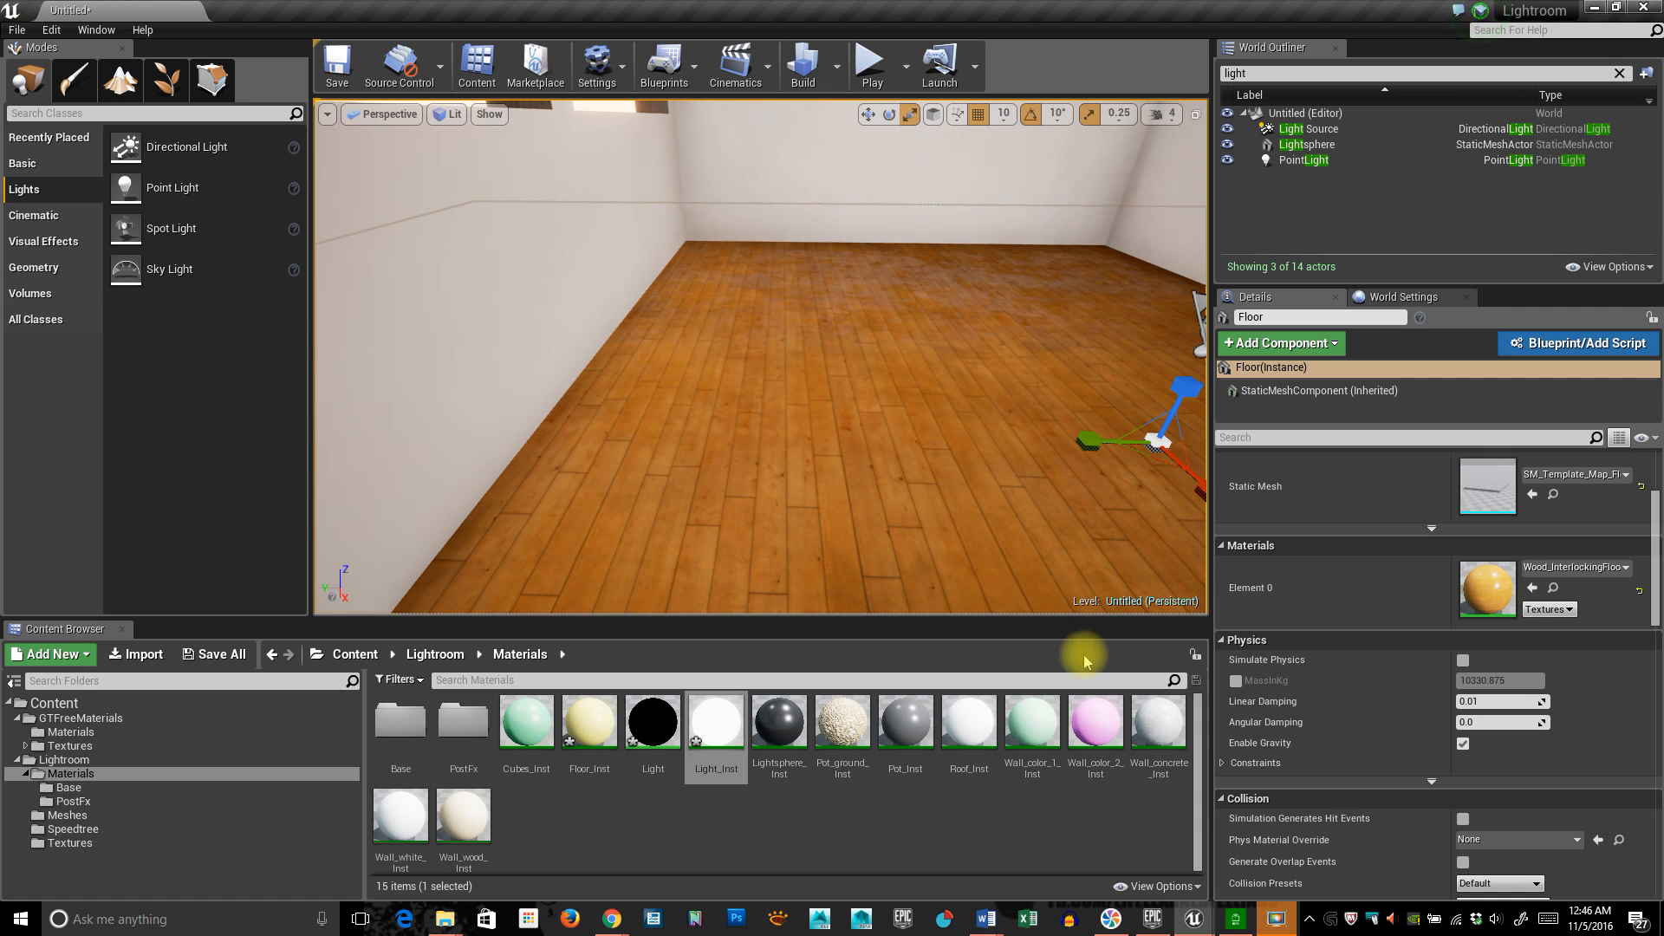
{"action": "double_click", "coordinate": [1488, 589]}
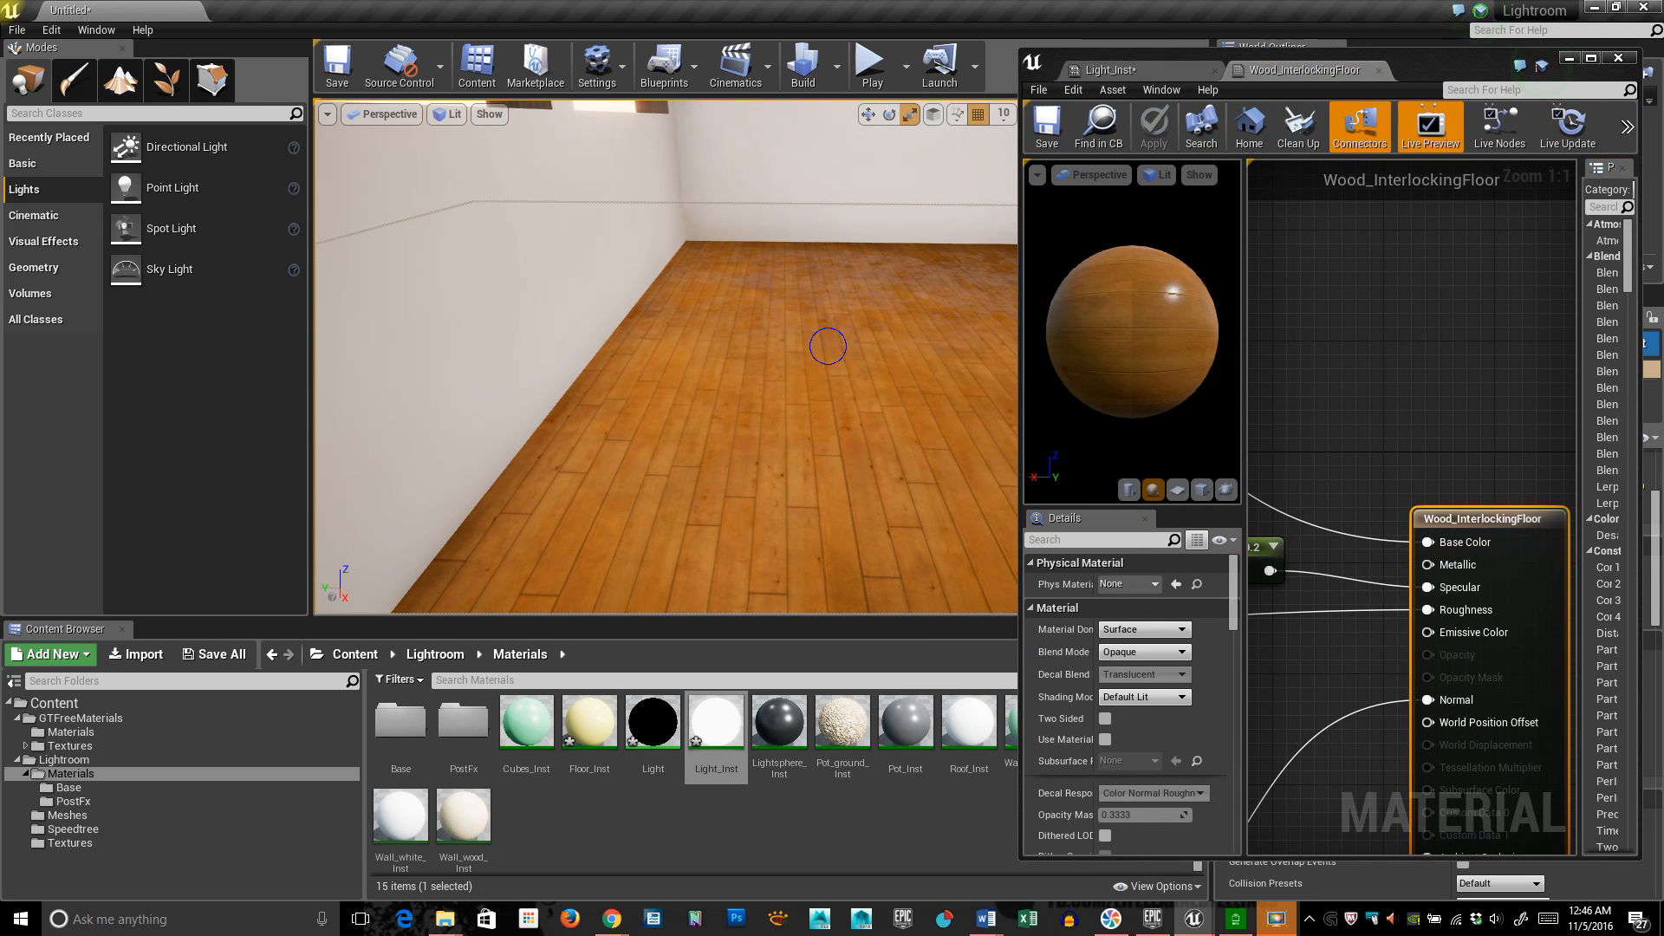
Find the Sphere Reflection Capture actor by searching "refl" and place one on the wooden floor.
{"action": "right_click_drag", "start_coordinate": [828, 346], "coordinate": [747, 391]}
{"action": "left_click", "coordinate": [747, 391]}
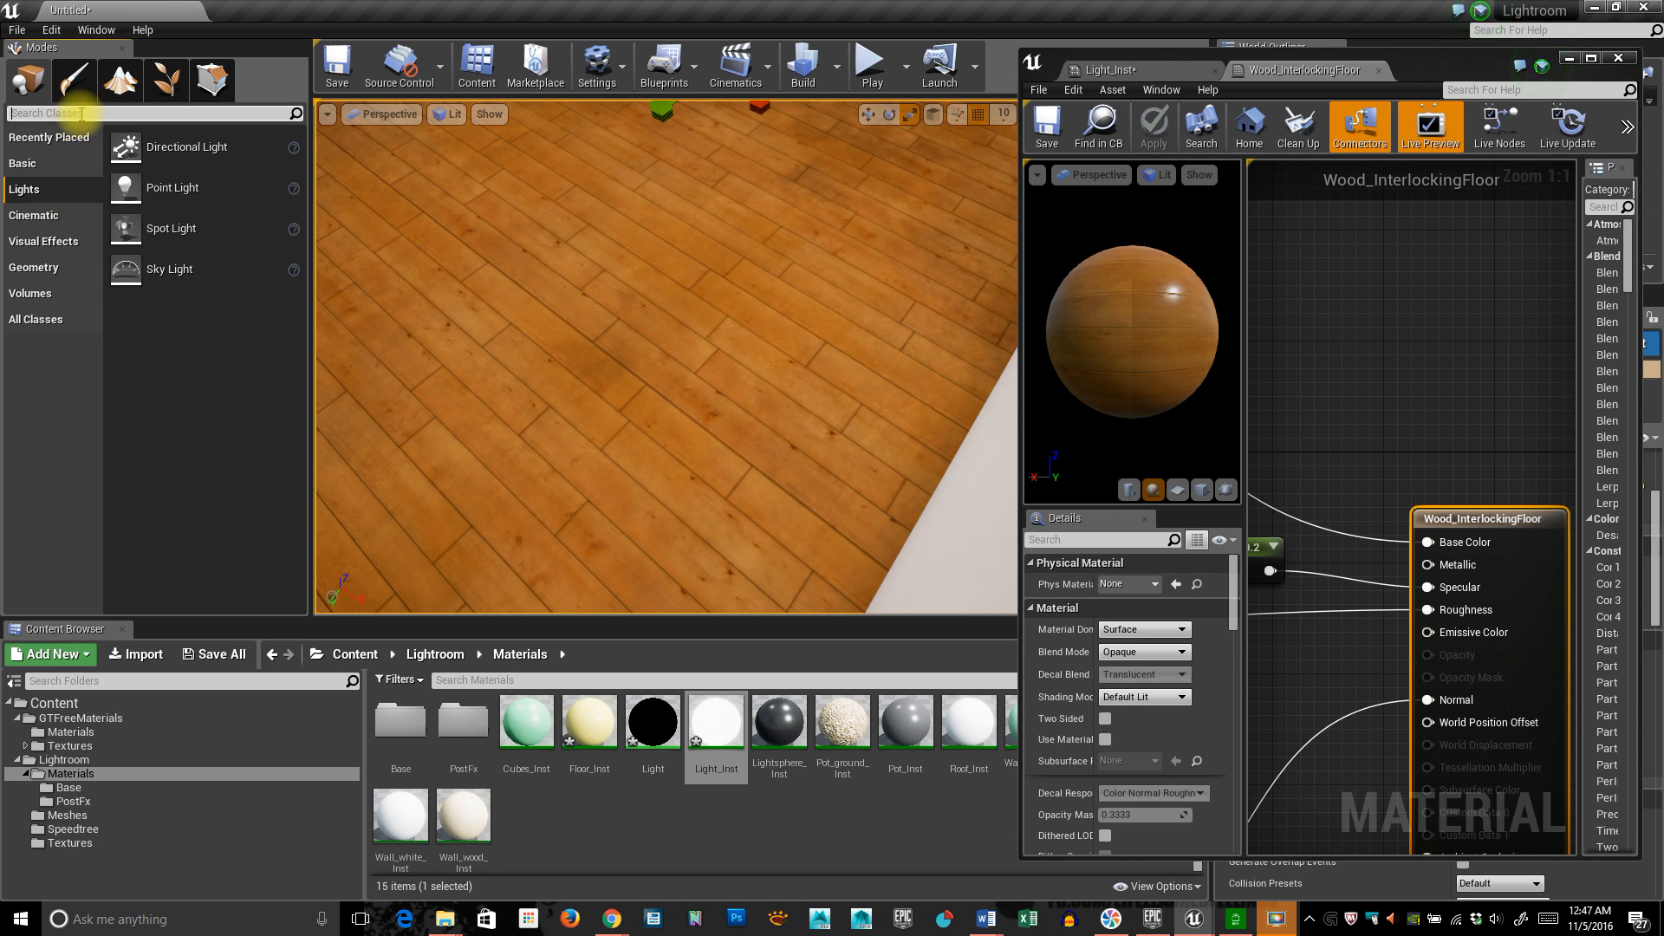
{"action": "type", "text": "refl"}
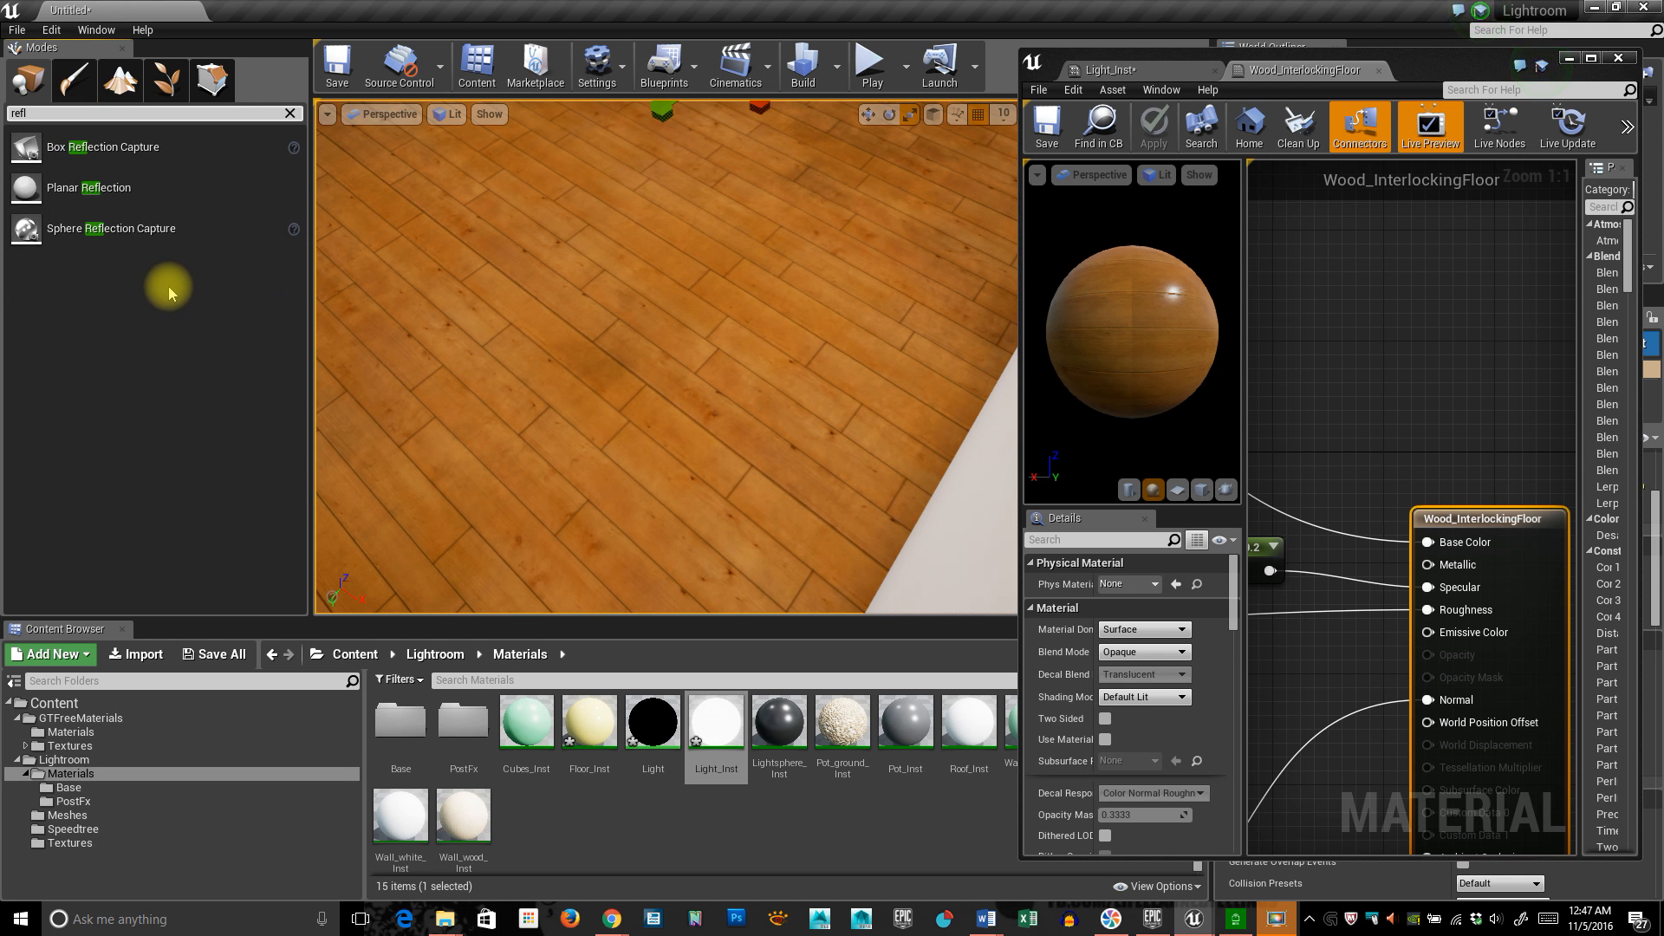
{"action": "left_click_drag", "start_coordinate": [26, 230], "coordinate": [531, 192]}
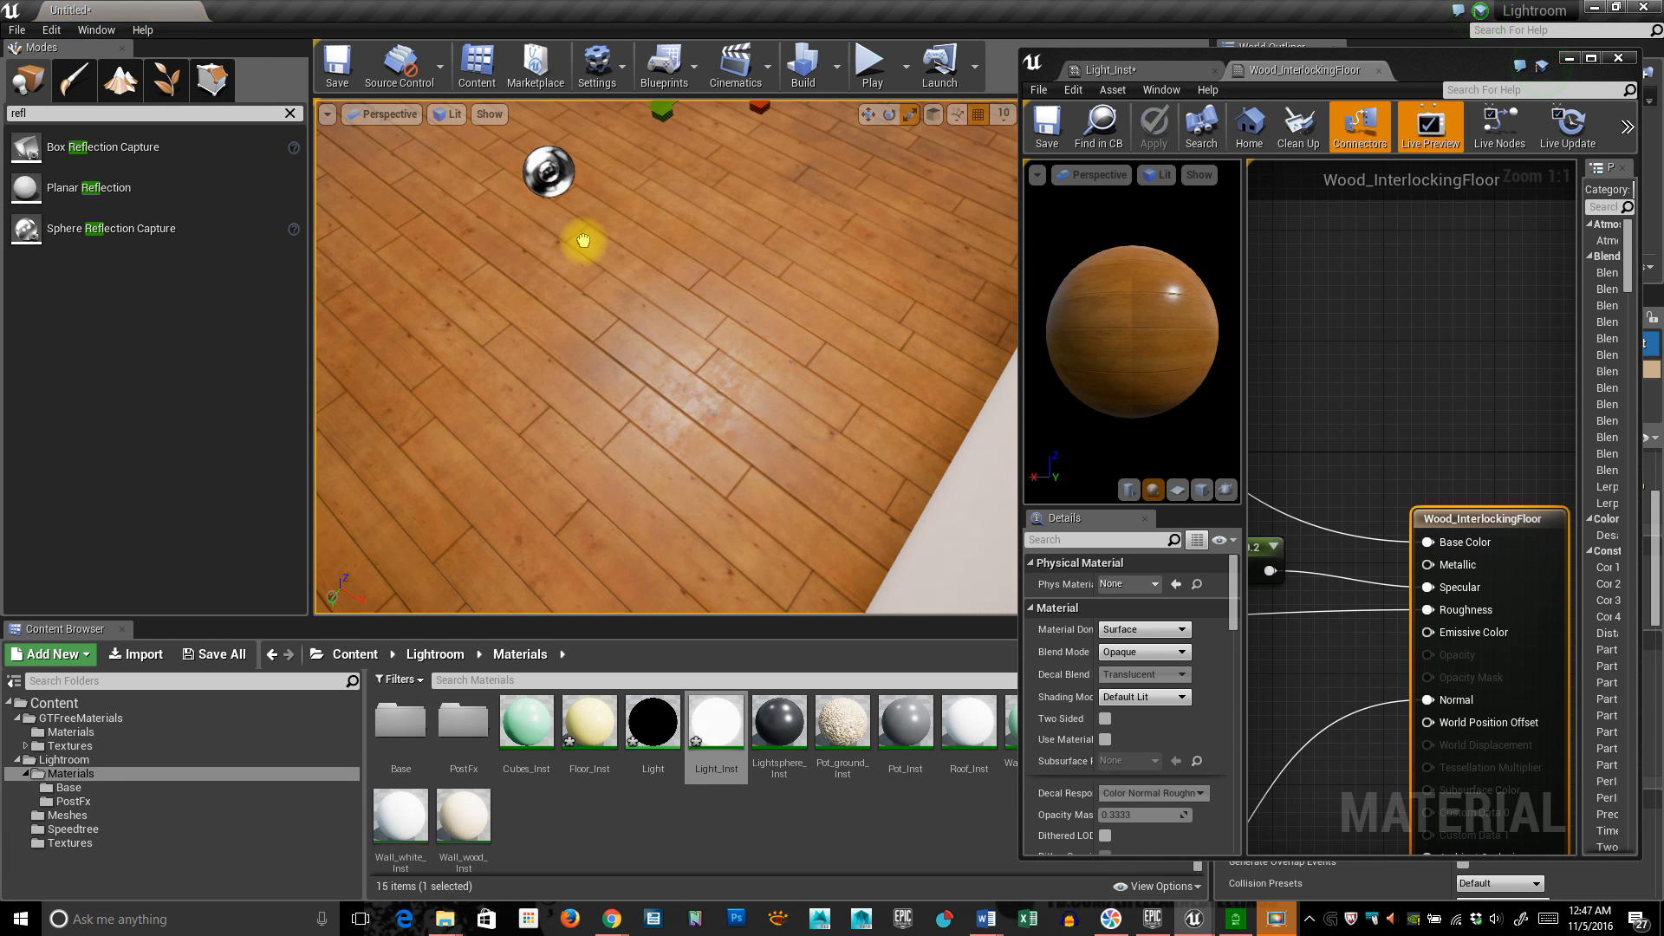
{"action": "left_click_drag", "start_coordinate": [583, 241], "coordinate": [584, 243]}
Move the sphere reflection capture across the wooden floor toward the middle of the room.
{"action": "right_click_drag", "start_coordinate": [691, 389], "coordinate": [538, 296]}
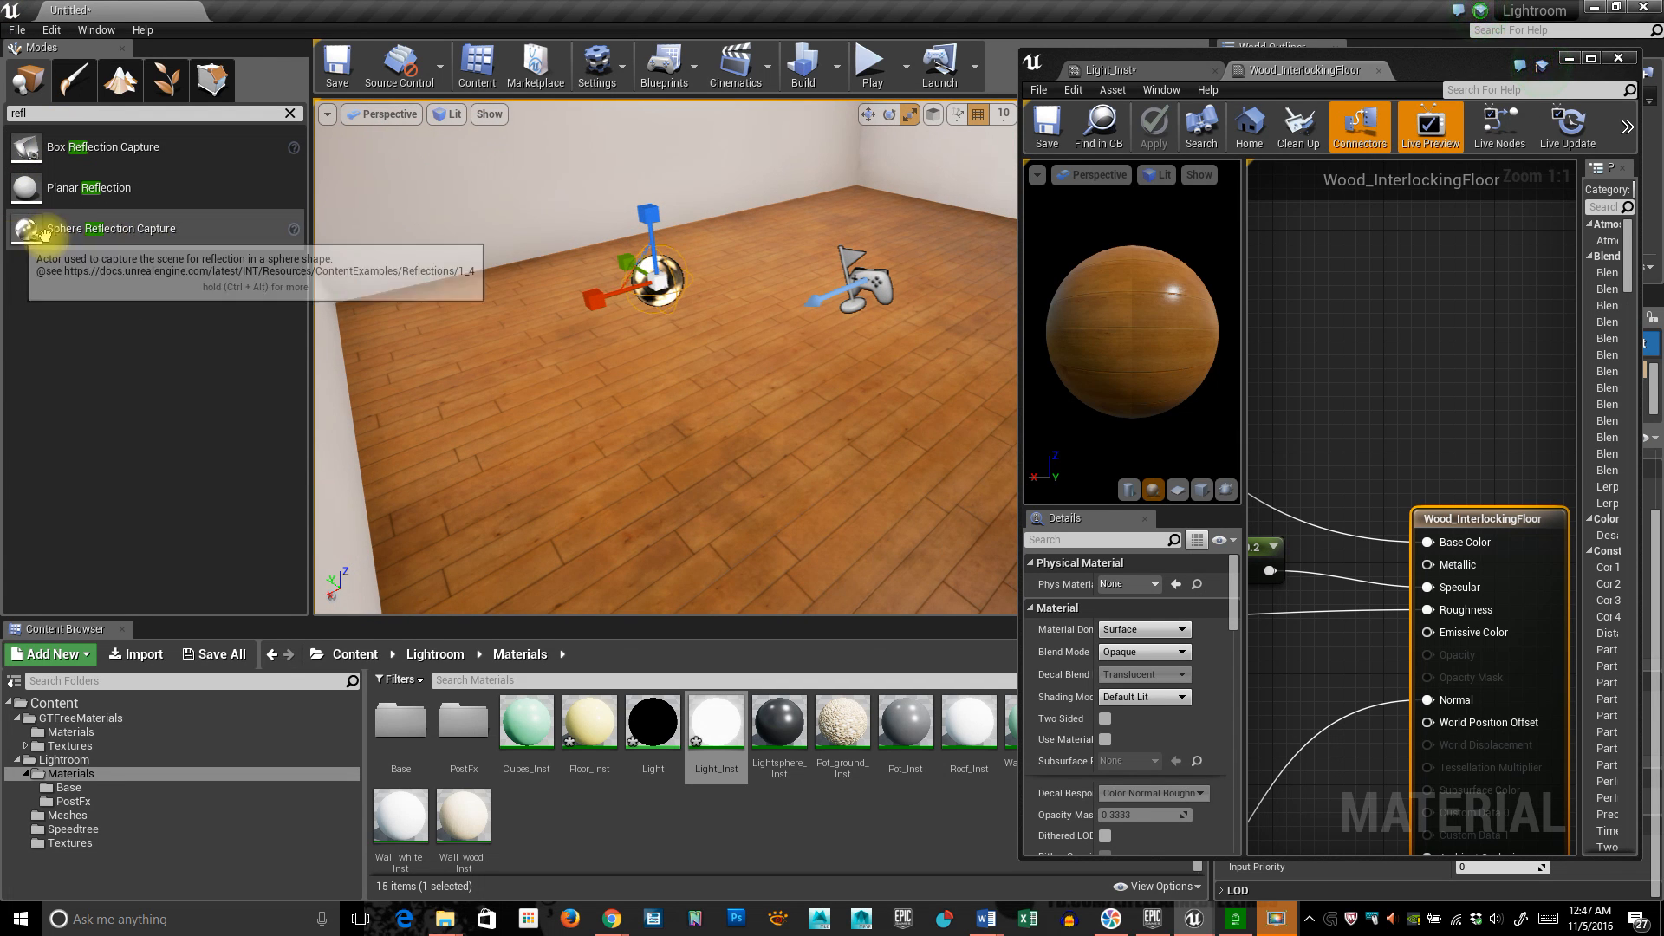
{"action": "key", "text": "space"}
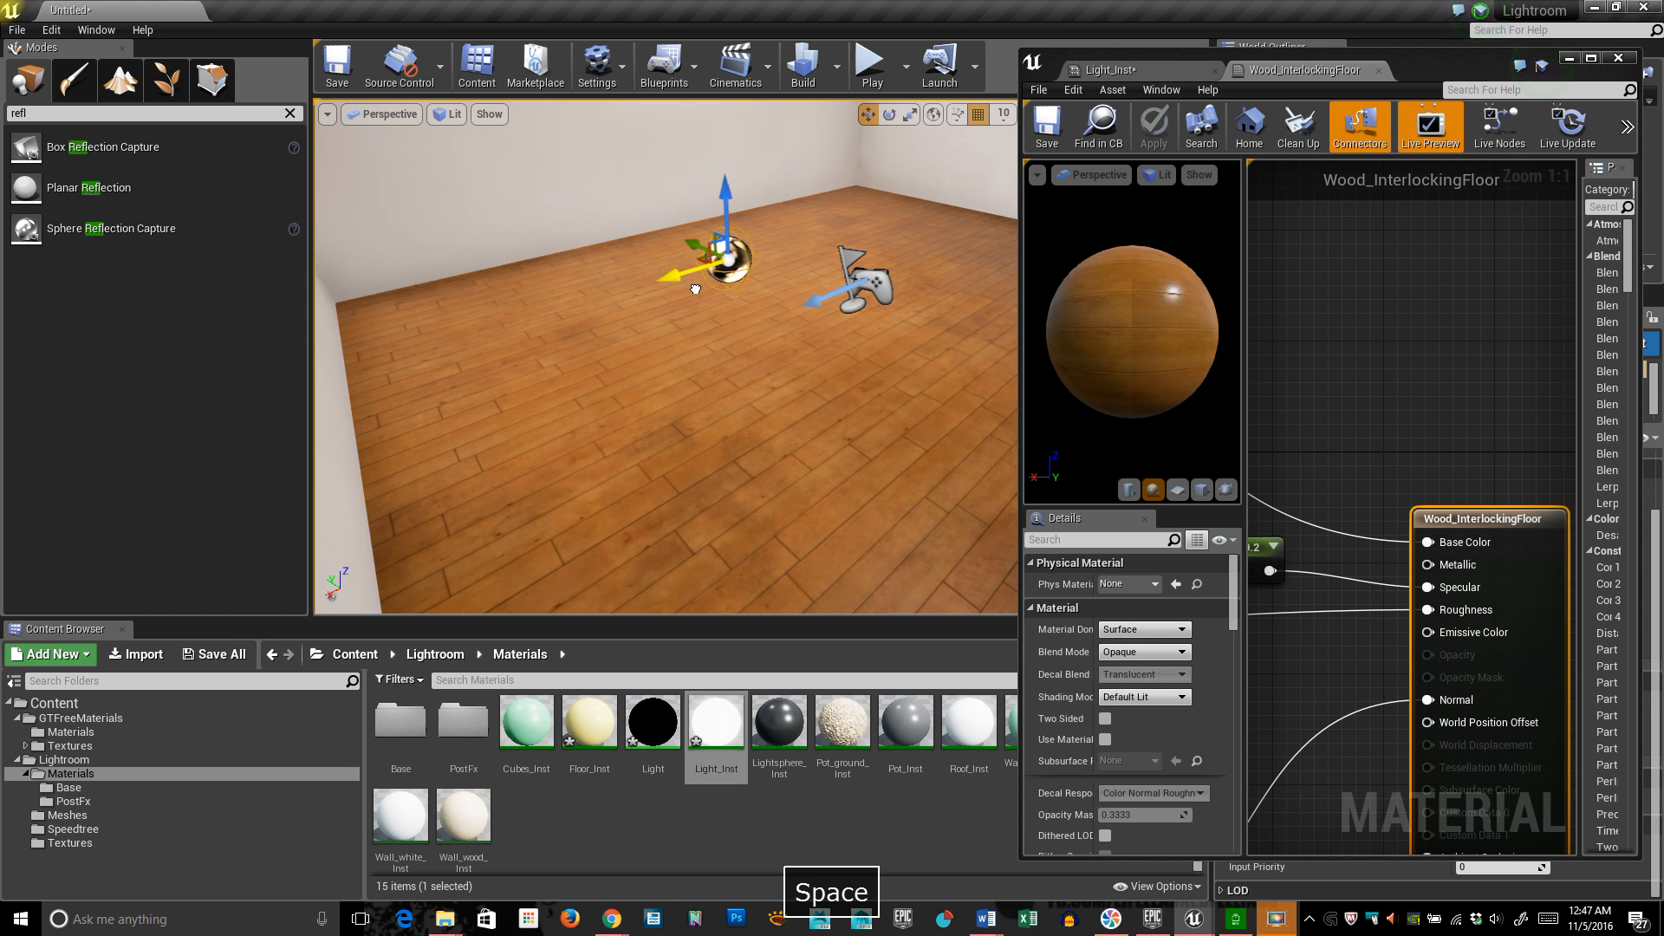
{"action": "left_click_drag", "start_coordinate": [695, 289], "coordinate": [765, 277]}
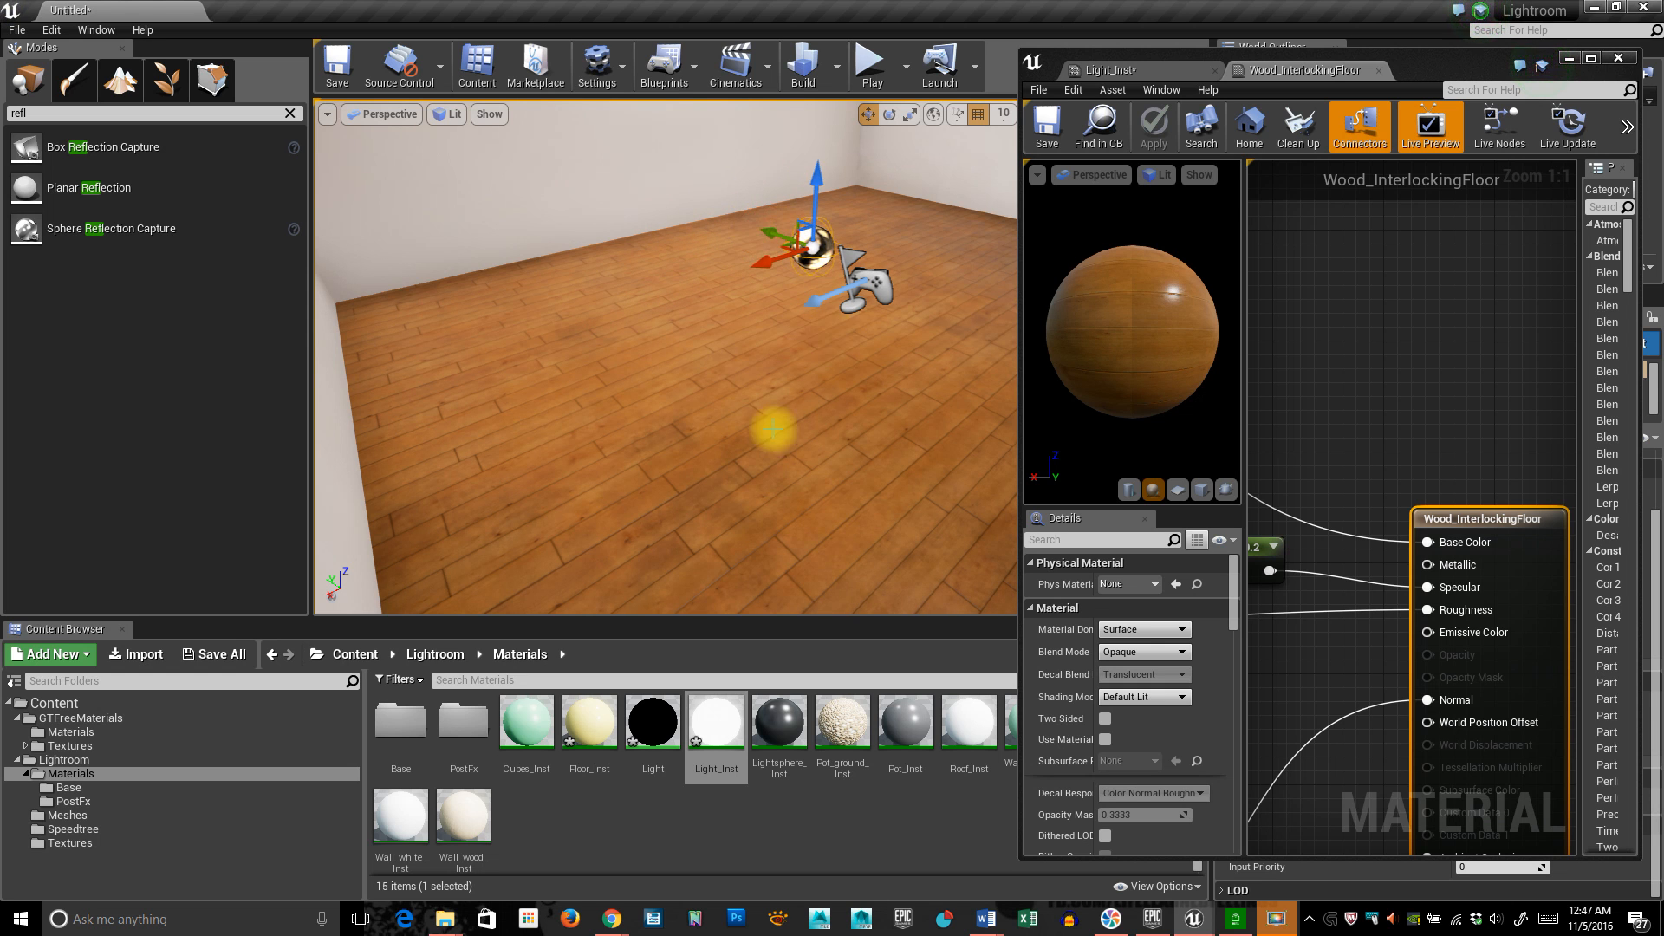
{"action": "right_click_drag", "start_coordinate": [774, 429], "coordinate": [606, 336]}
{"action": "left_click_drag", "start_coordinate": [611, 336], "coordinate": [775, 349]}
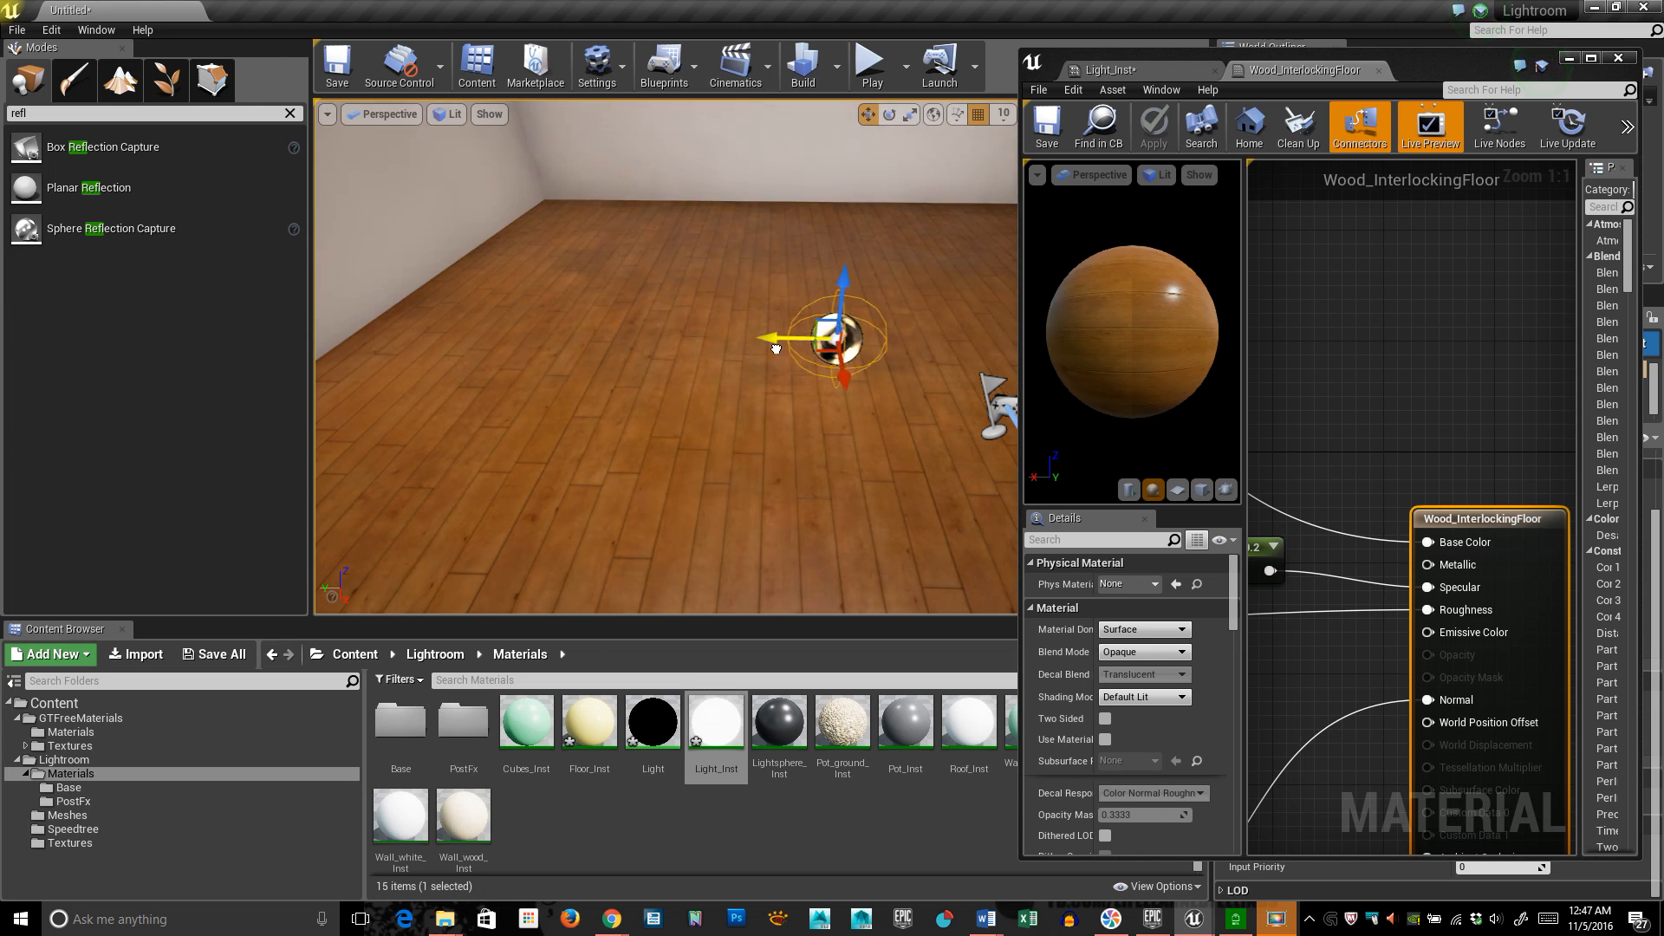
{"action": "right_click_drag", "start_coordinate": [557, 415], "coordinate": [375, 201]}
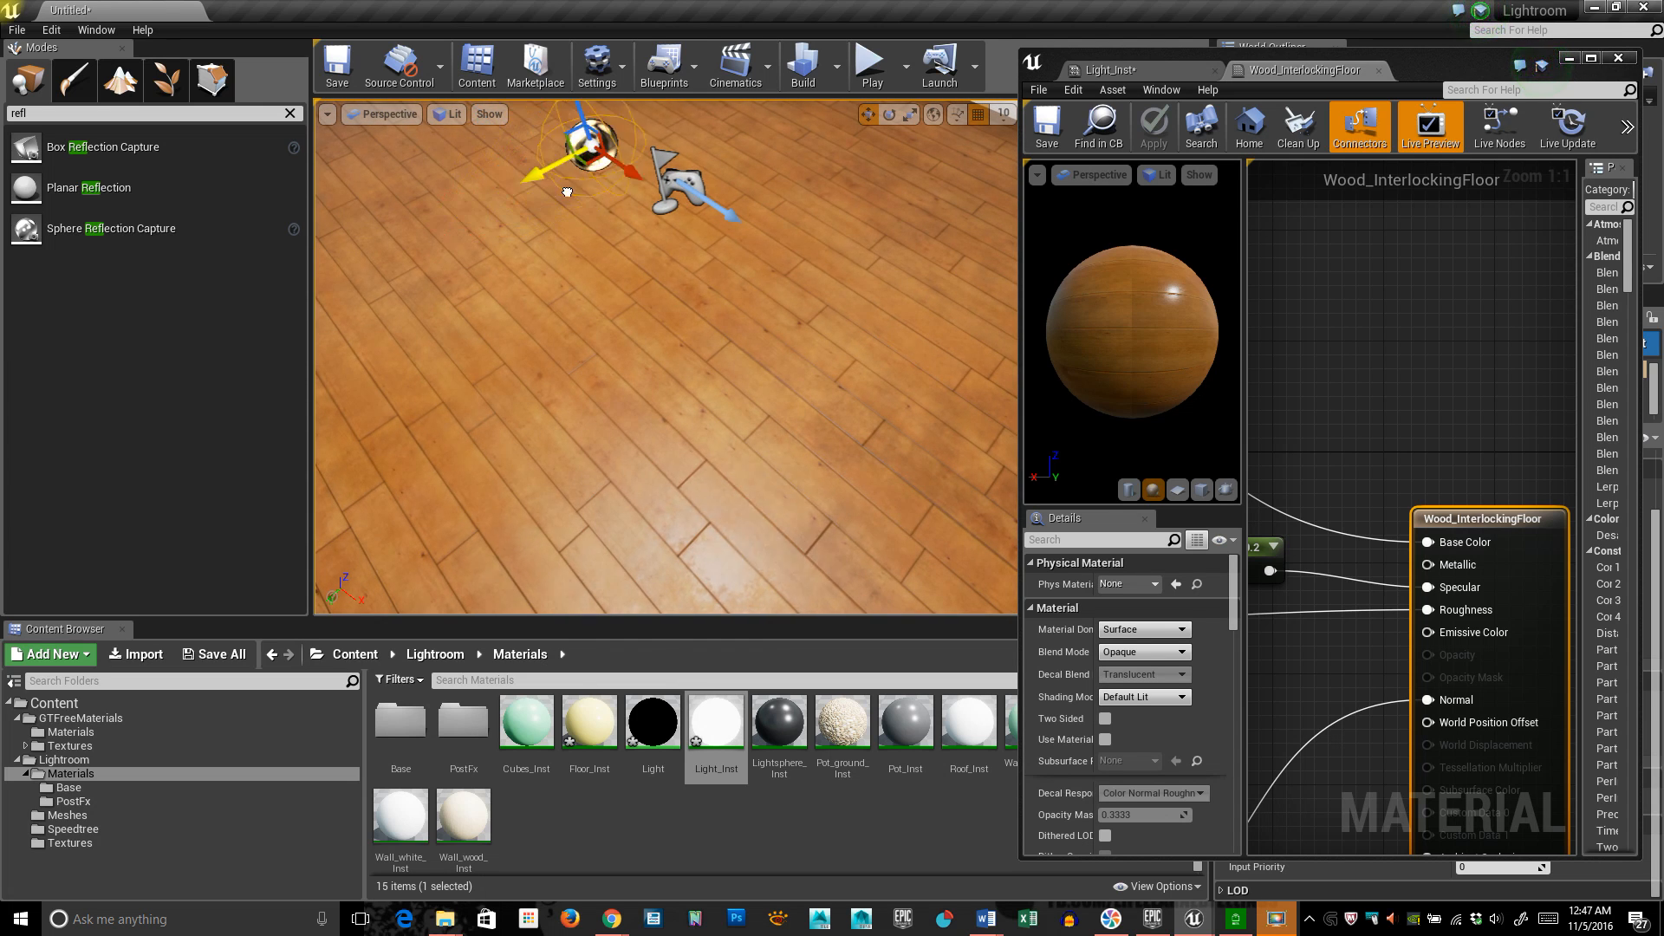
{"action": "left_click_drag", "start_coordinate": [567, 192], "coordinate": [532, 321]}
{"action": "right_click_drag", "start_coordinate": [727, 451], "coordinate": [686, 400]}
Inspect the Wood_InterlockingFloor material graph, following the nodes that feed its Specular and Roughness inputs.
{"action": "right_click_drag", "start_coordinate": [1391, 468], "coordinate": [1526, 391]}
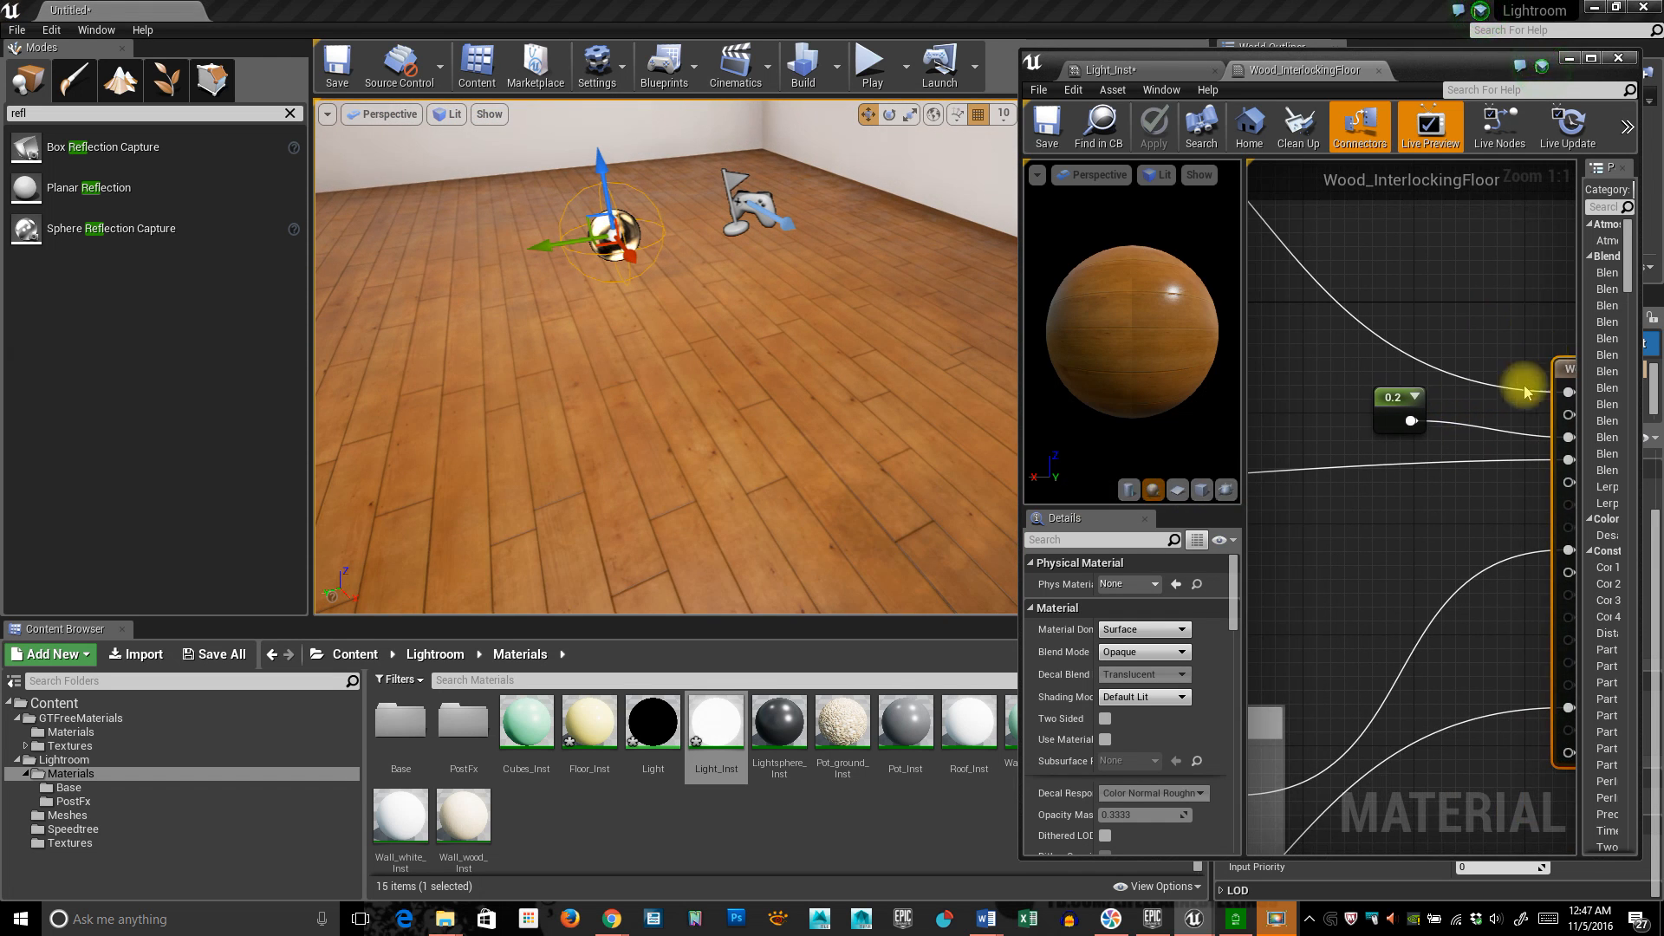
{"action": "right_click_drag", "start_coordinate": [1475, 521], "coordinate": [1576, 478]}
{"action": "right_click_drag", "start_coordinate": [1401, 488], "coordinate": [1561, 453]}
{"action": "right_click_drag", "start_coordinate": [1334, 474], "coordinate": [1576, 506]}
{"action": "right_click_drag", "start_coordinate": [1384, 600], "coordinate": [1337, 575]}
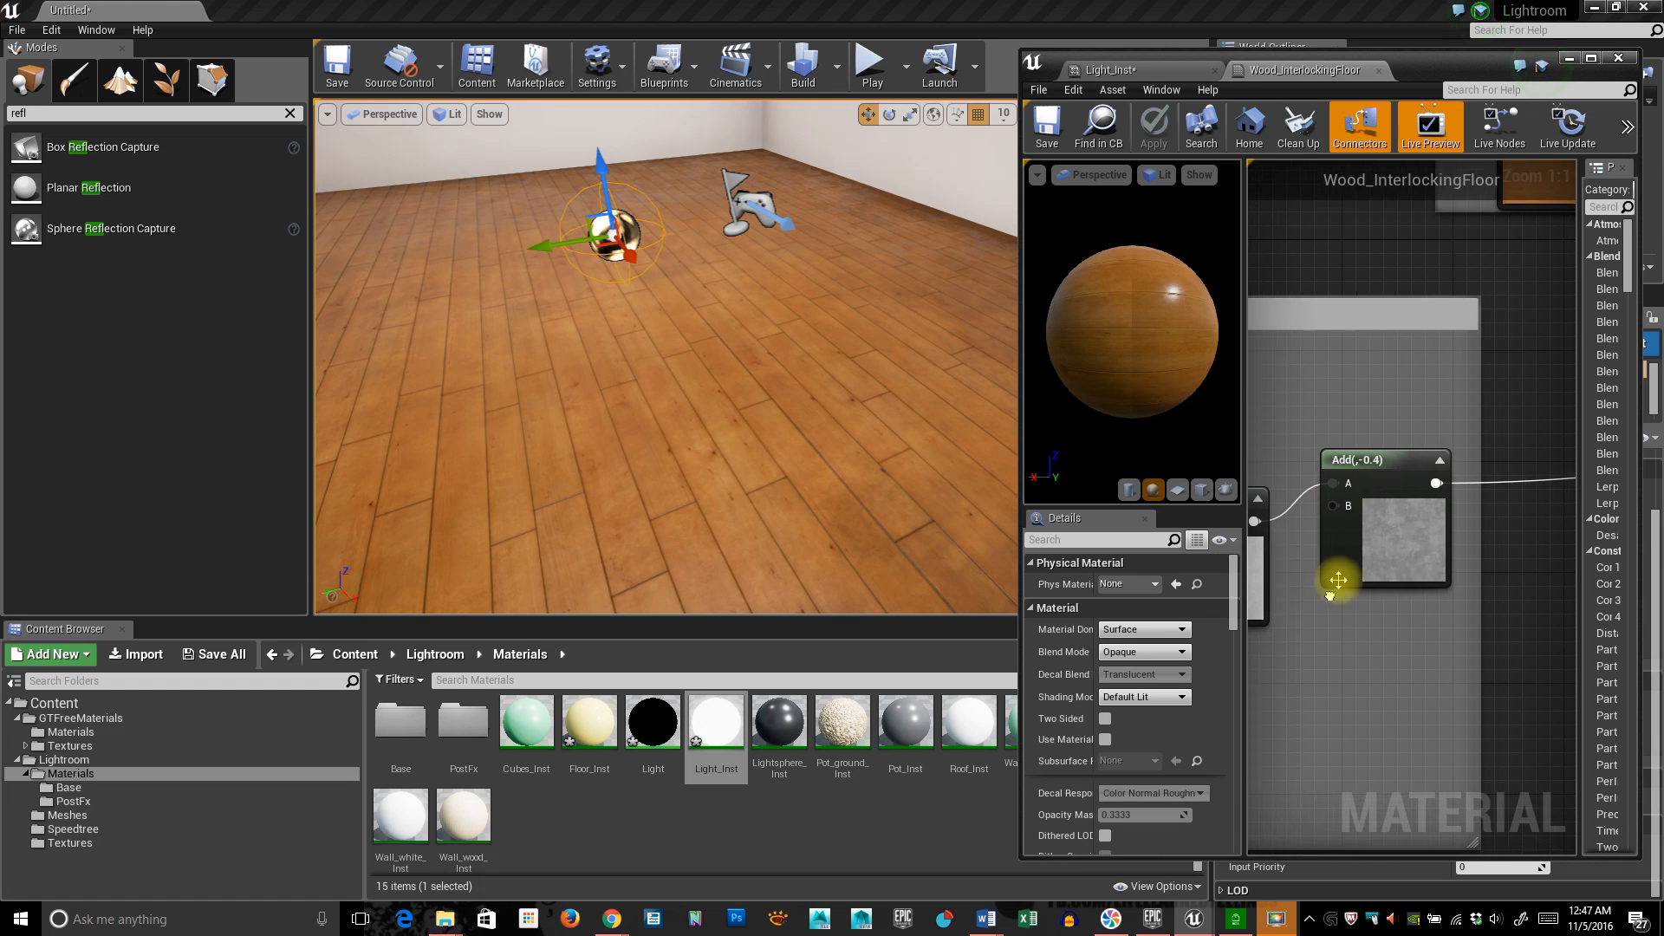
Locate Wood_InterlockingFloor in the GTFreeMaterials Materials folder, and select the Floor in the room to view its assigned material.
{"action": "left_click_drag", "start_coordinate": [1411, 84], "coordinate": [1315, 72]}
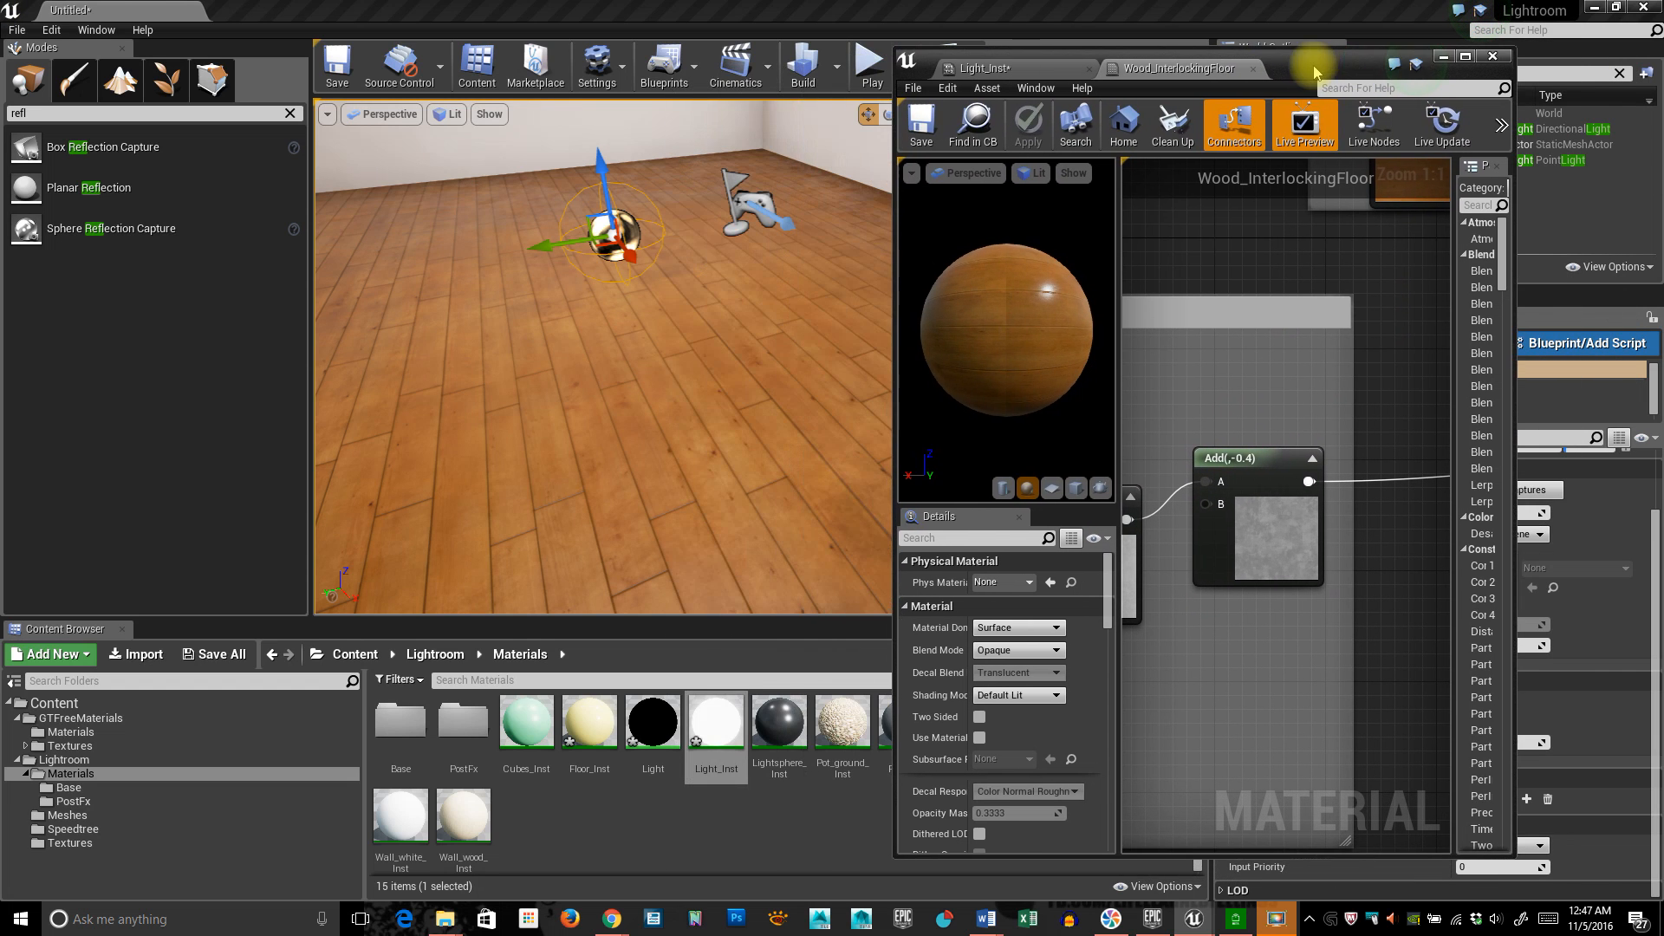
{"action": "left_click", "coordinate": [115, 733]}
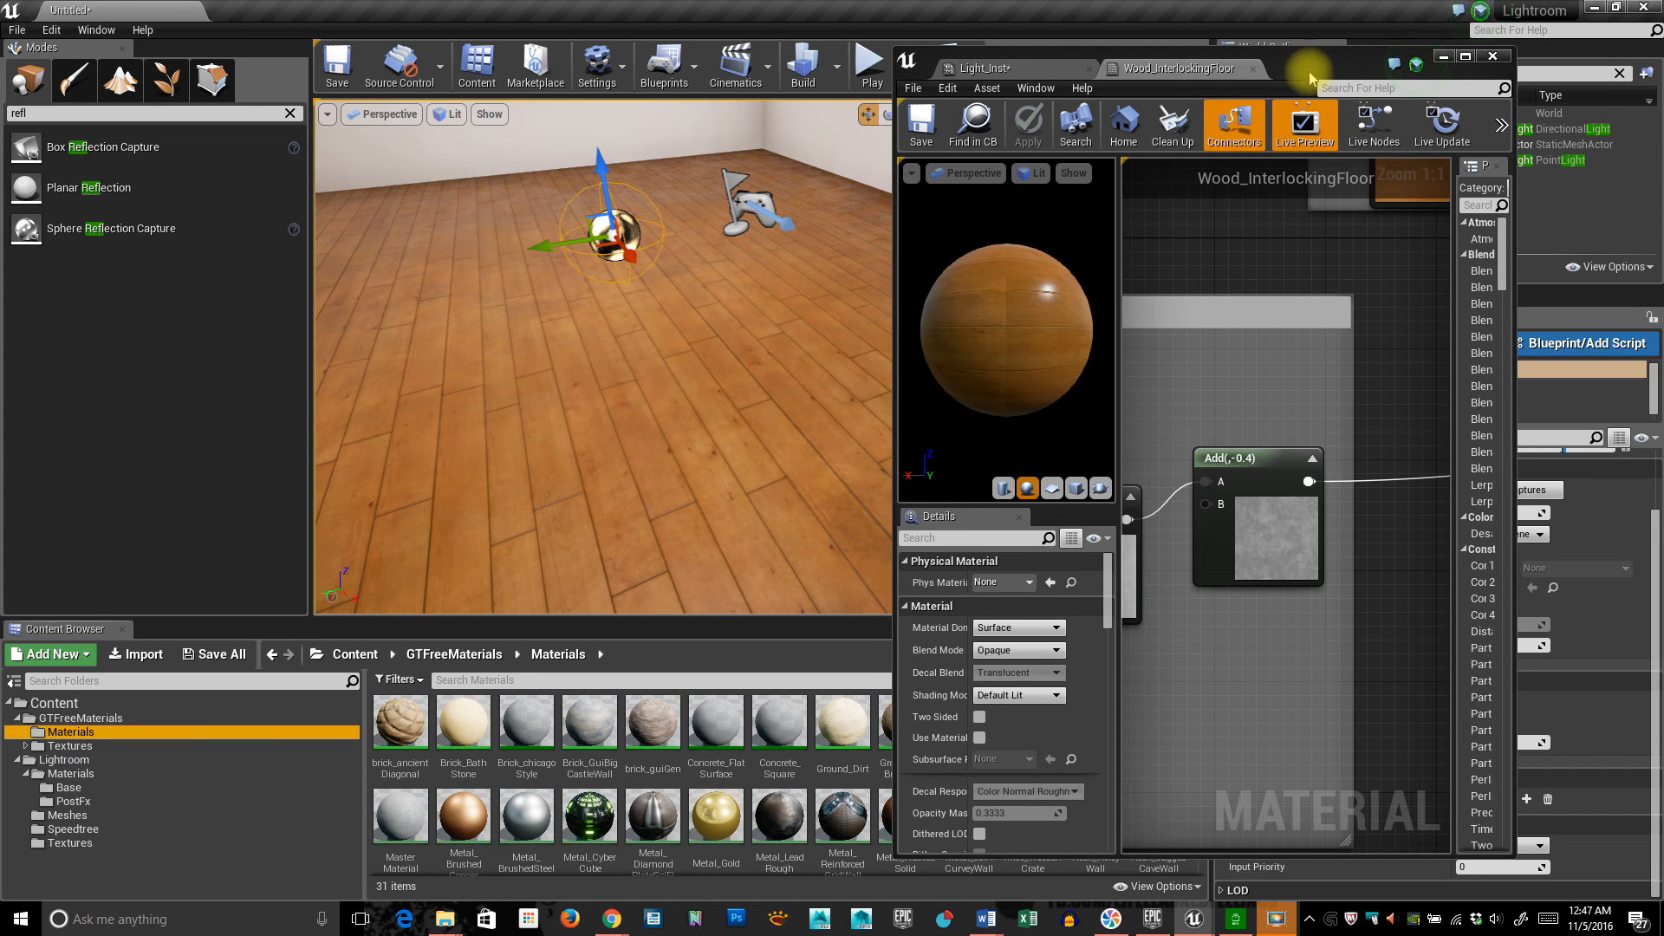
{"action": "left_click_drag", "start_coordinate": [1309, 74], "coordinate": [1663, 103]}
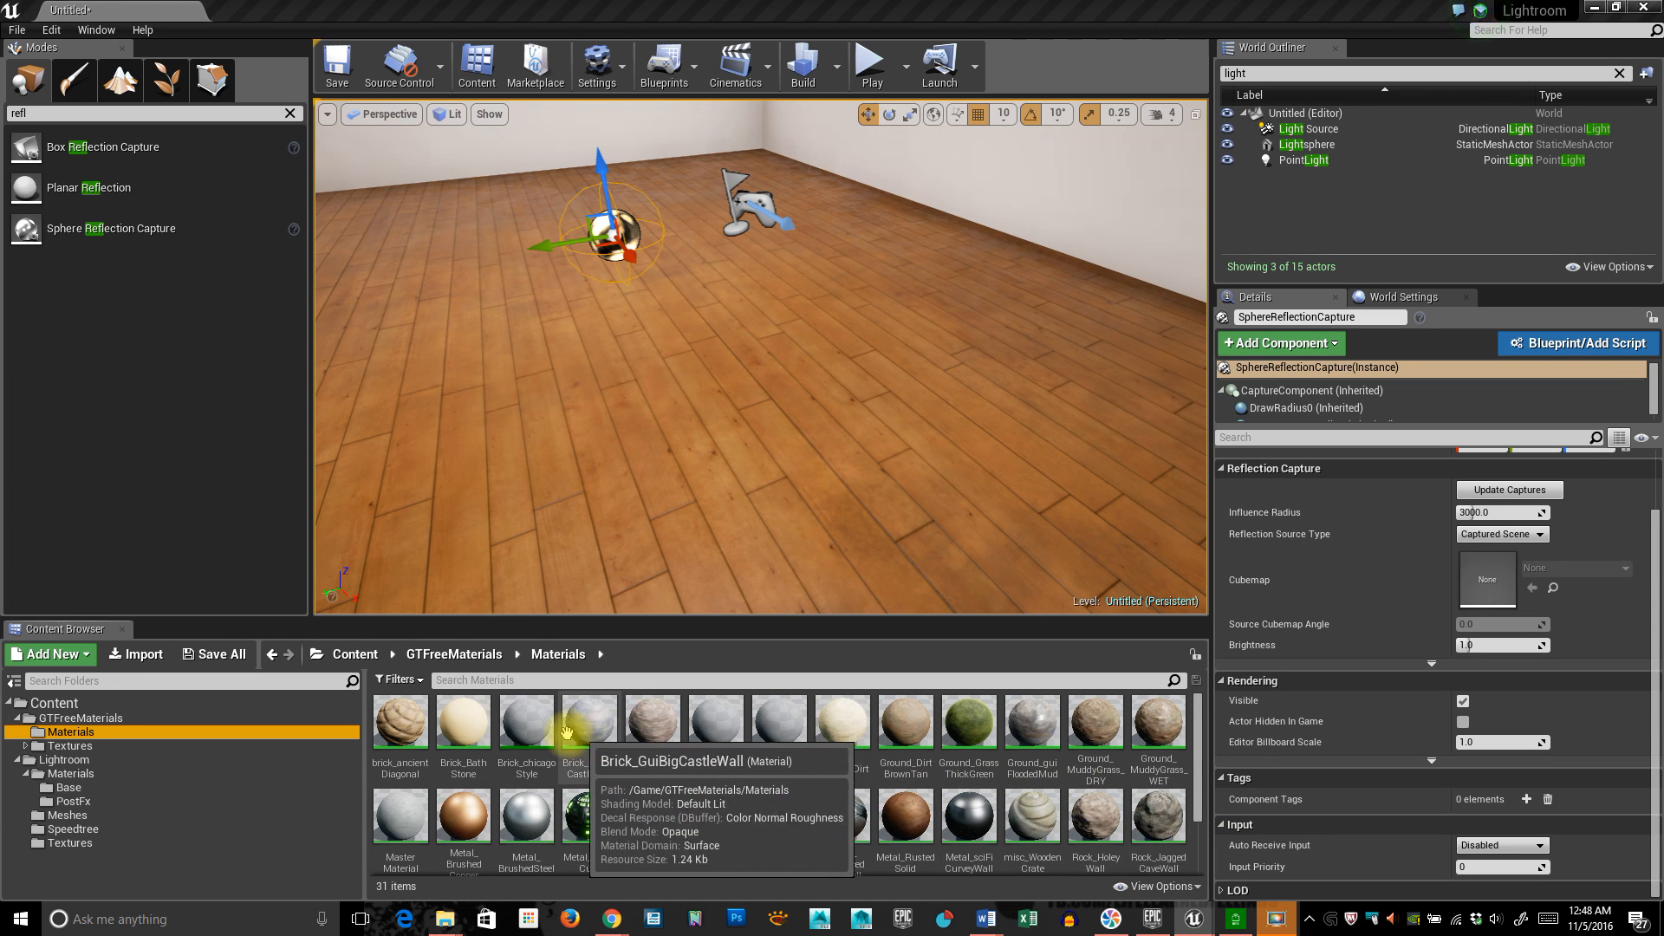
{"action": "scroll", "coordinate": [884, 832], "scroll_direction": "down", "scroll_amount": 2}
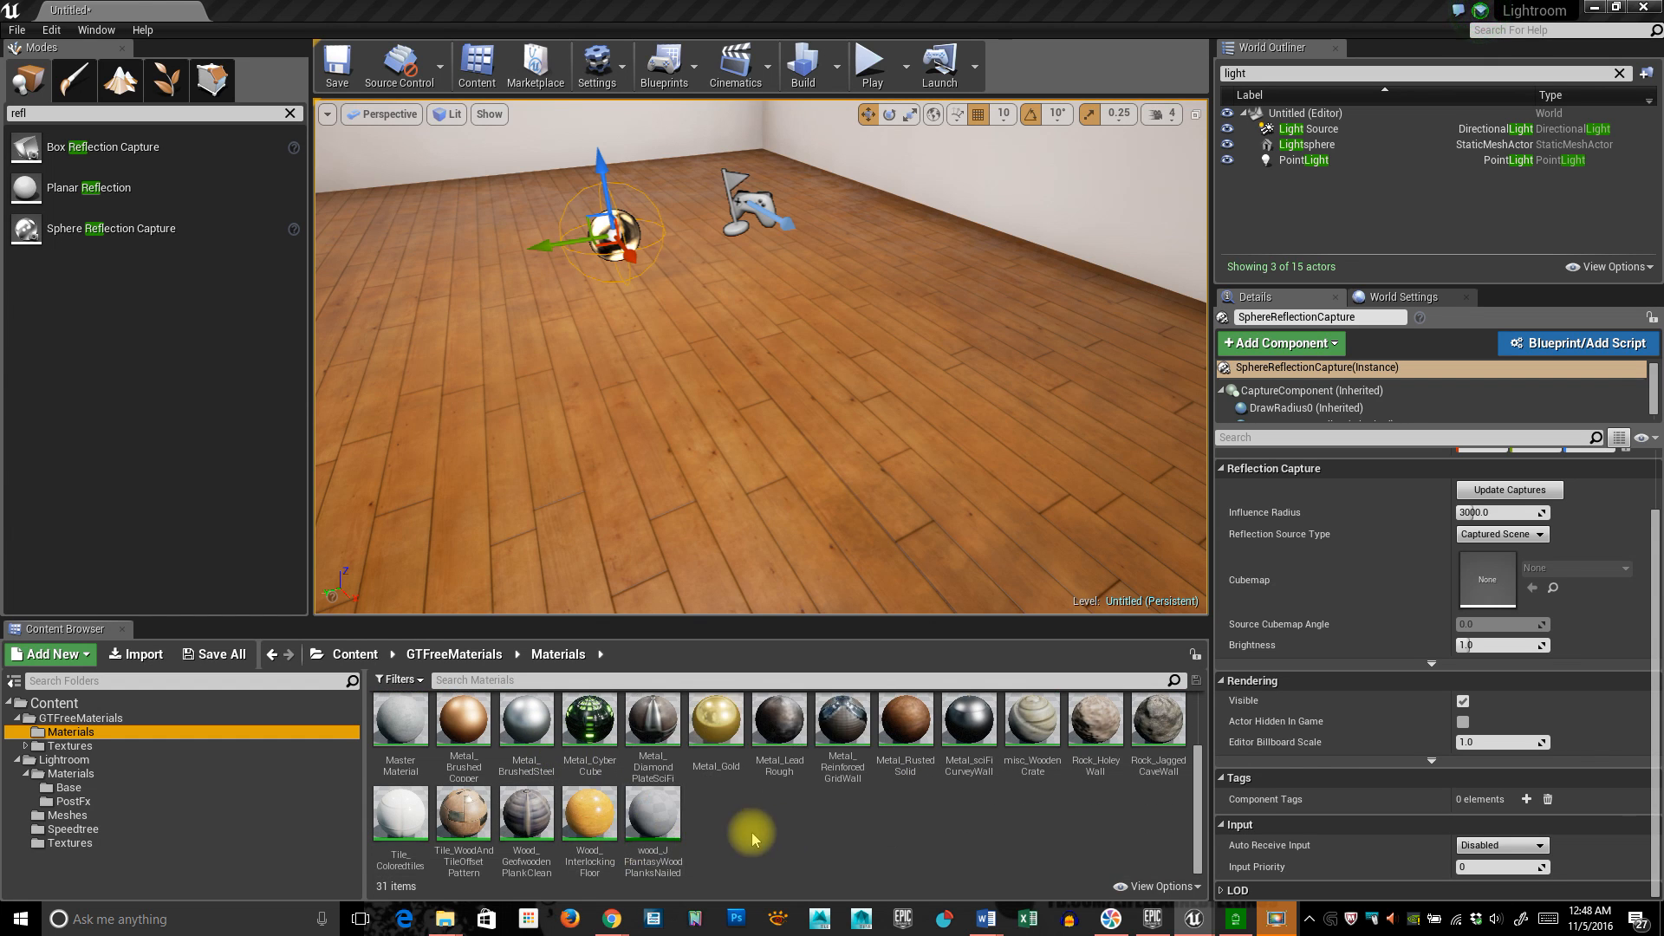
{"action": "left_click", "coordinate": [592, 818]}
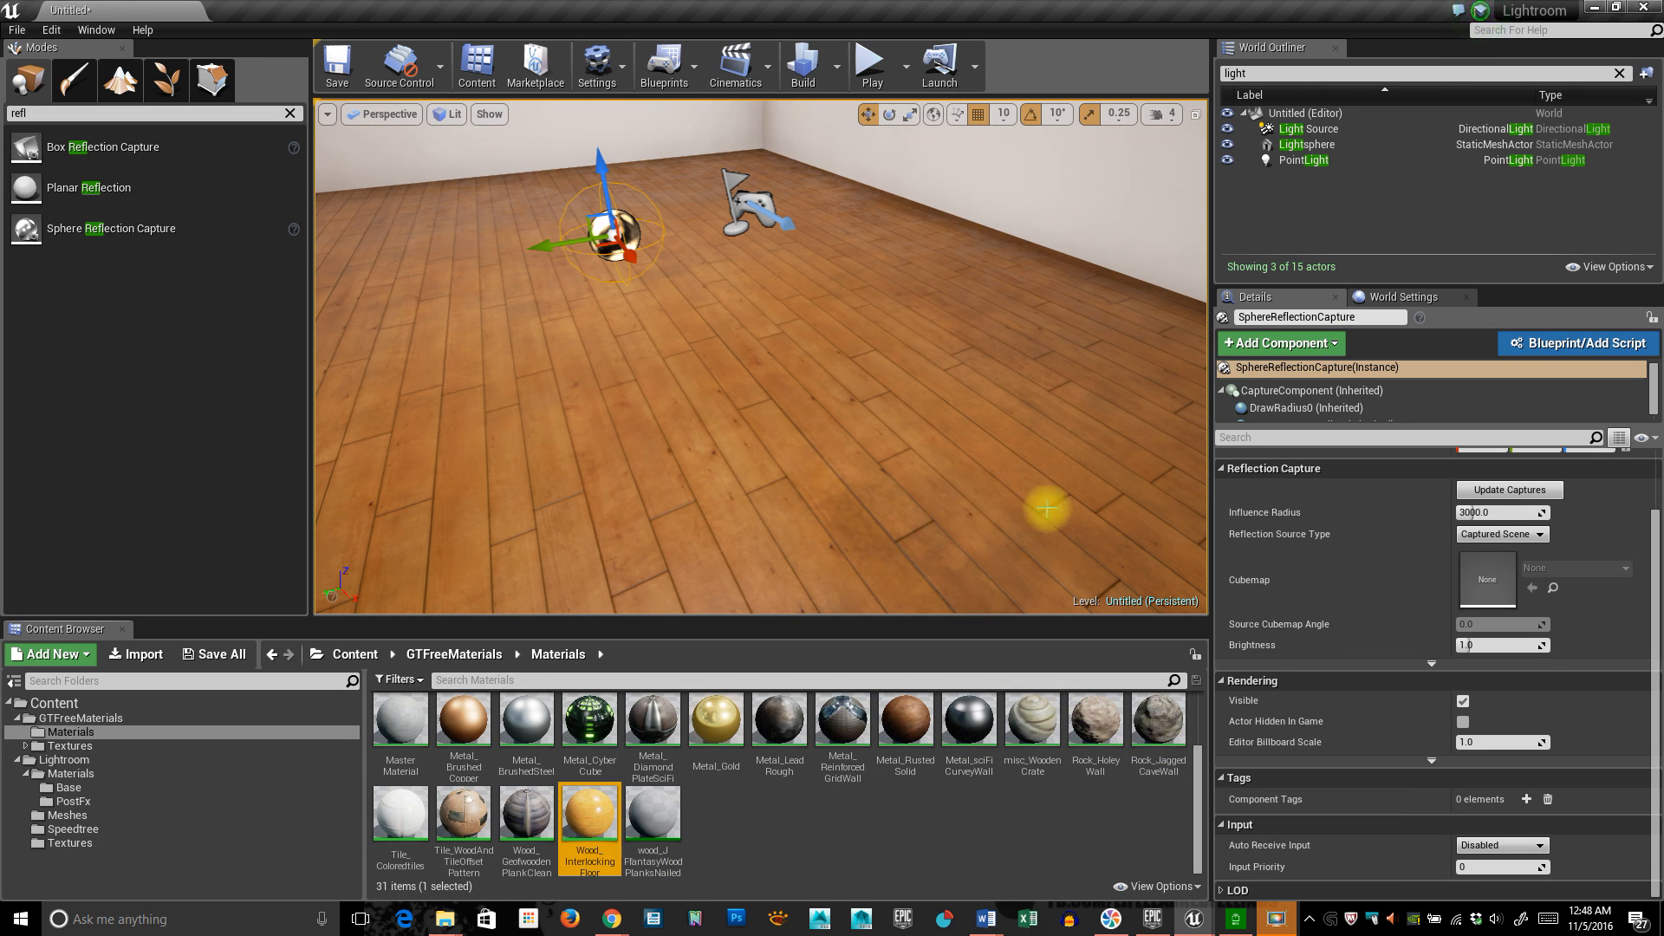
{"action": "right_click_drag", "start_coordinate": [1047, 509], "coordinate": [981, 503]}
{"action": "left_click", "coordinate": [873, 500]}
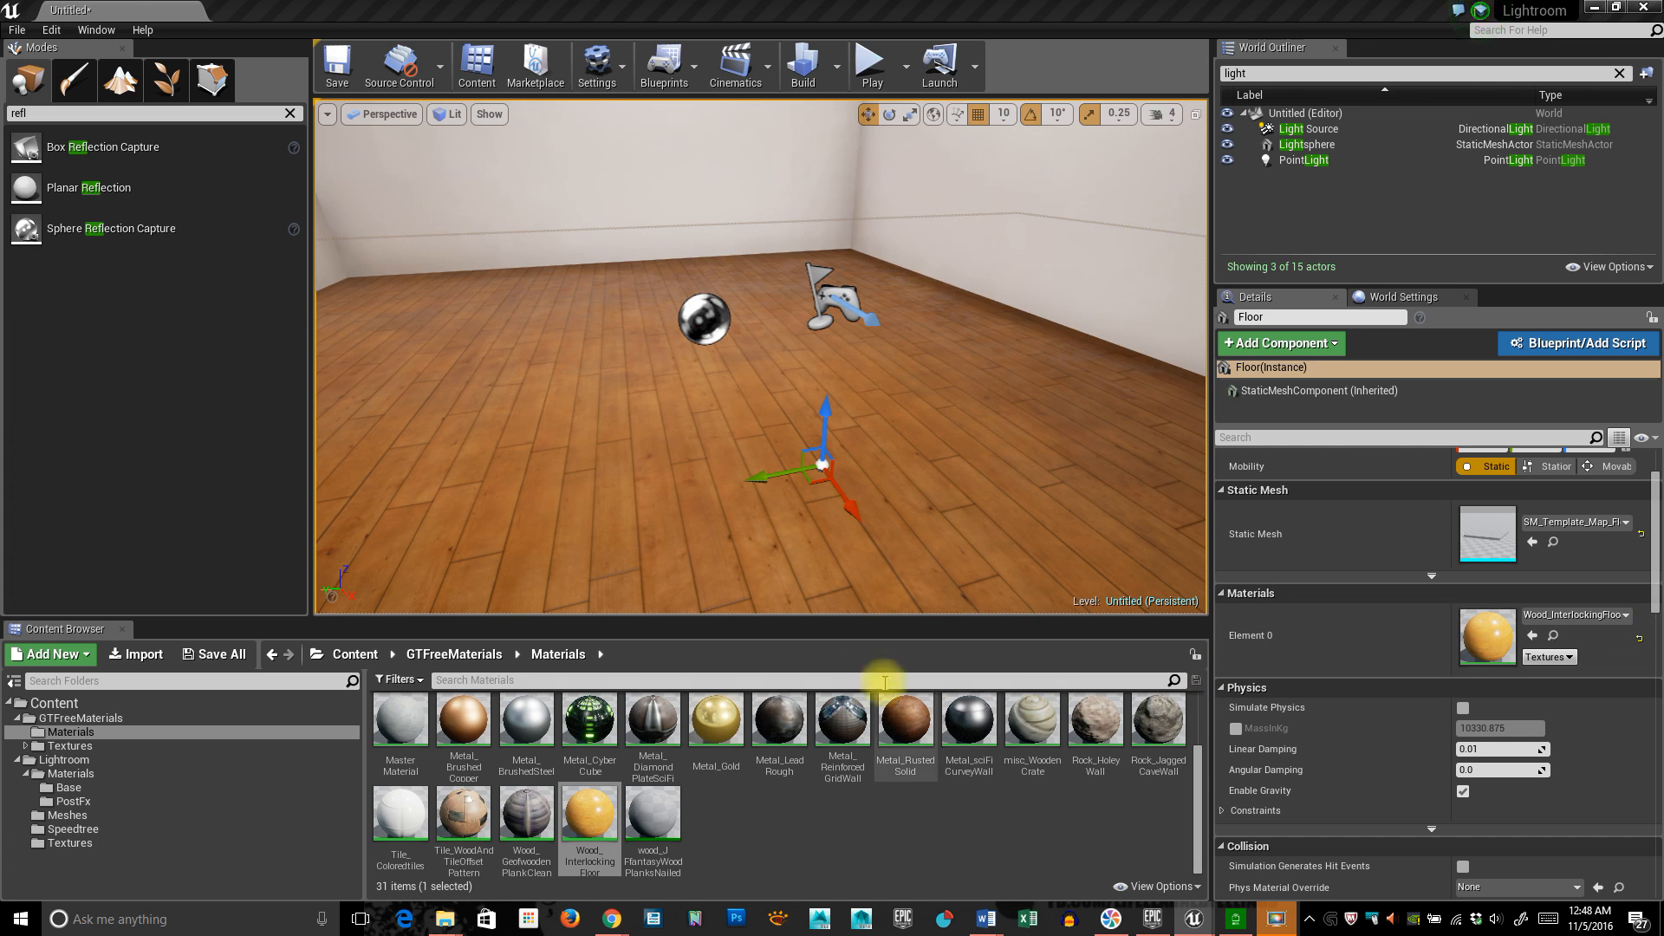
{"action": "right_click_drag", "start_coordinate": [975, 503], "coordinate": [910, 518]}
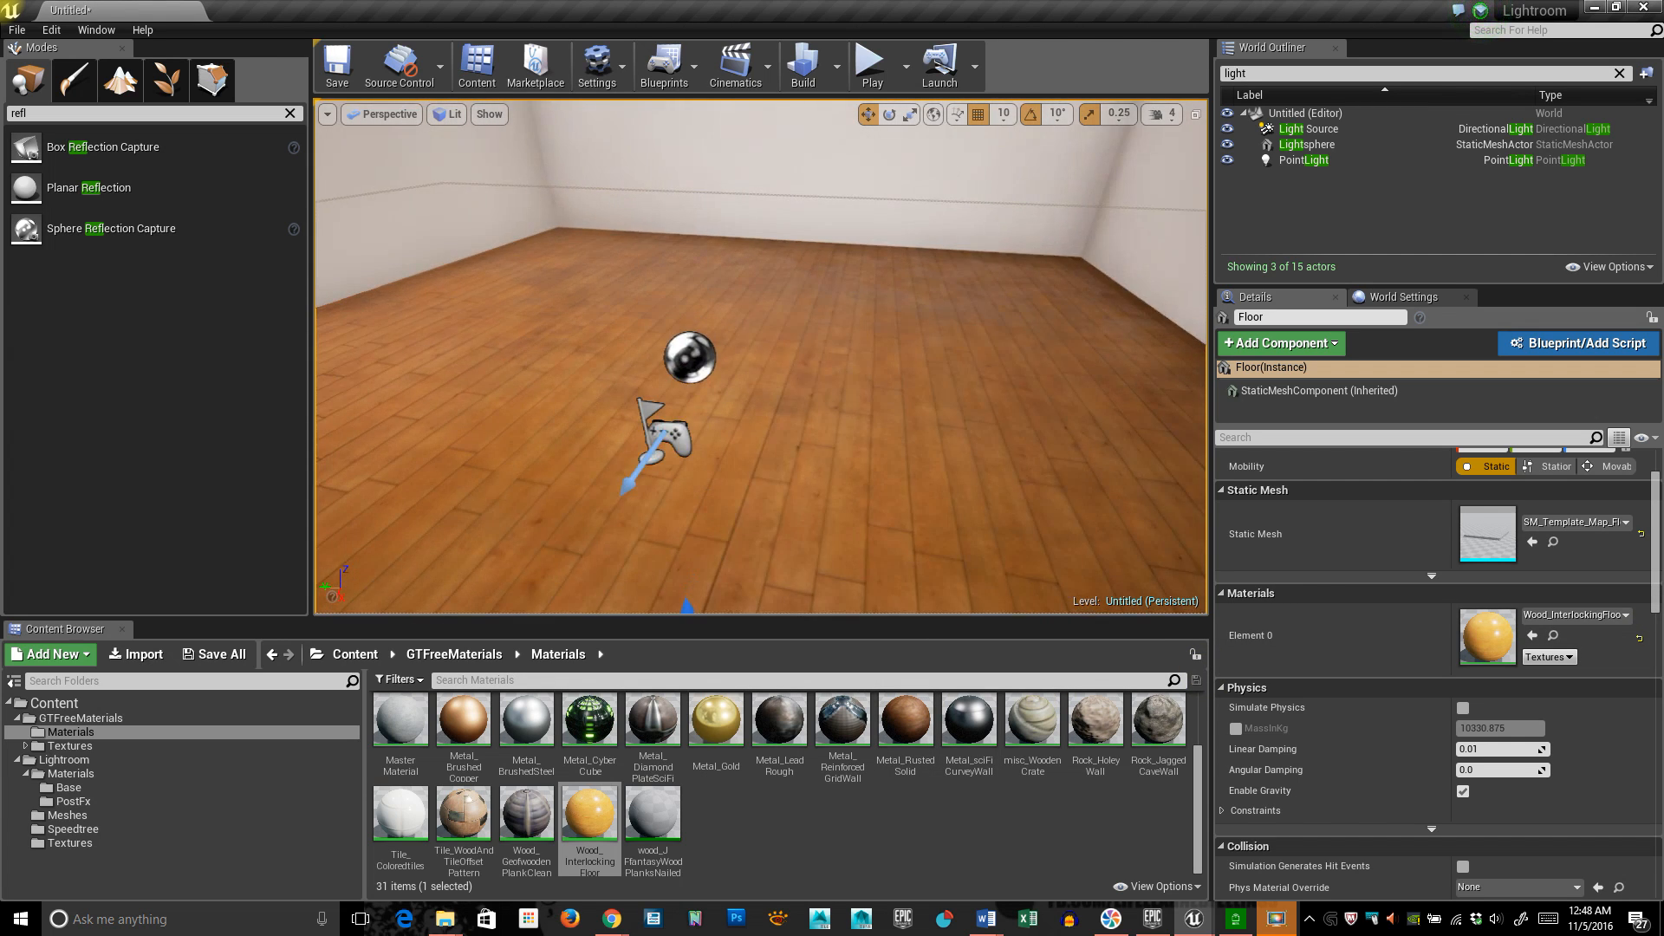
Select the ceiling PointLight and set its Source Radius to about 31.8 and Source Length to about 0.03.
{"action": "right_click_drag", "start_coordinate": [1033, 484], "coordinate": [969, 178]}
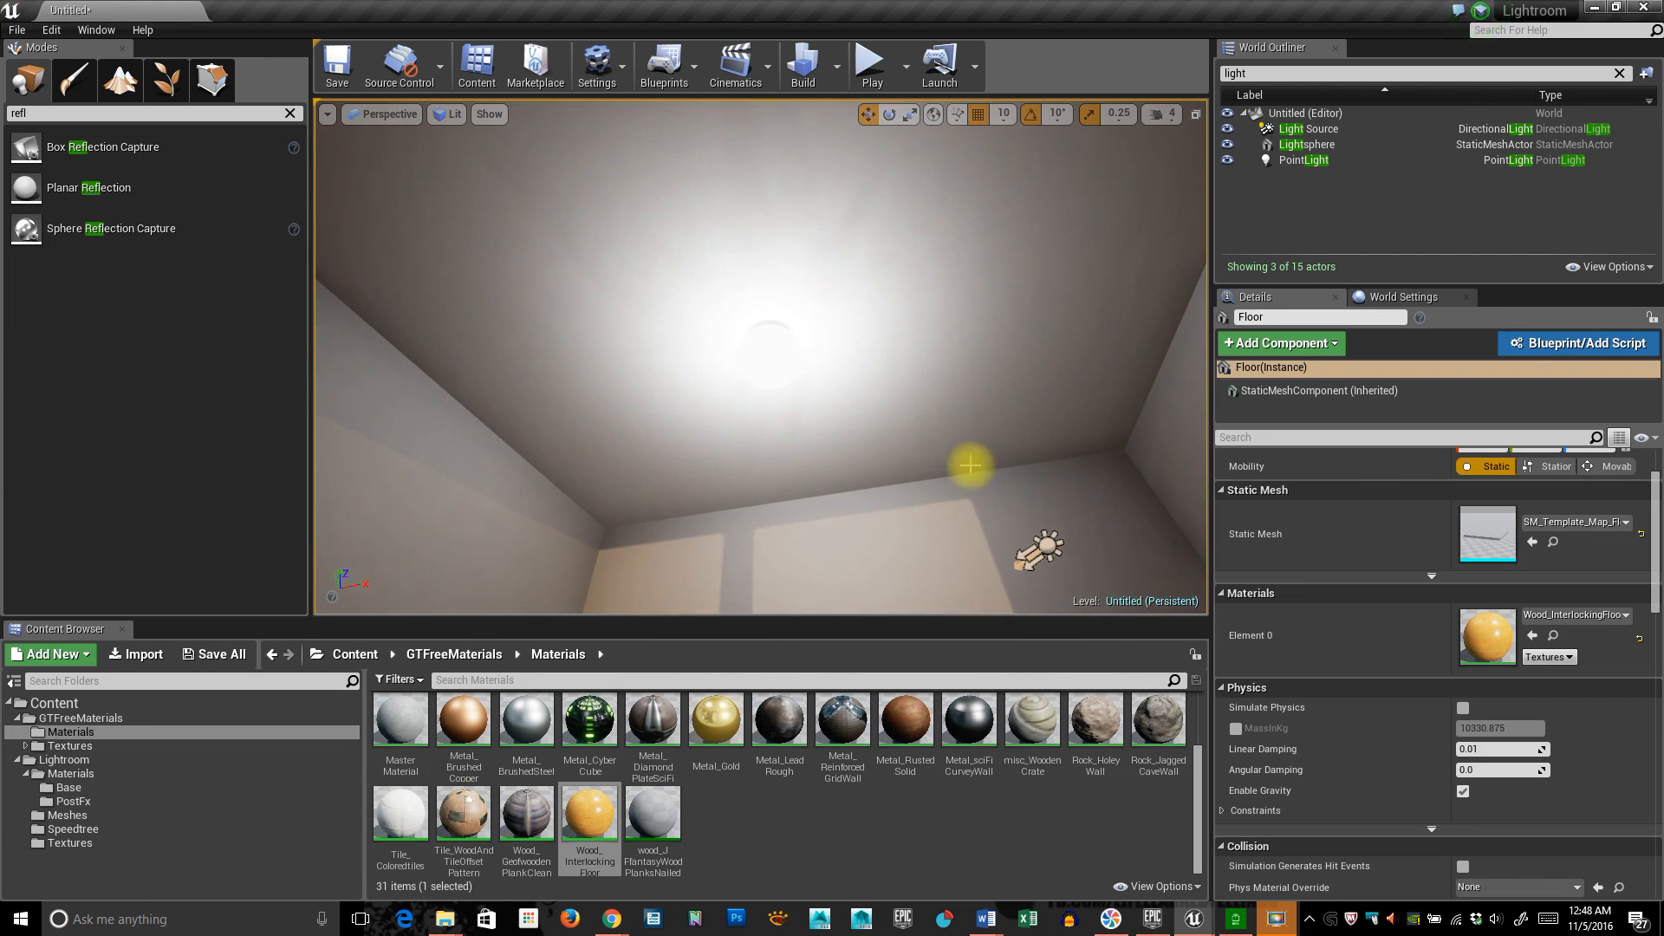
{"action": "left_click", "coordinate": [1340, 163]}
{"action": "right_click_drag", "start_coordinate": [880, 333], "coordinate": [871, 477]}
{"action": "key", "text": "s"}
{"action": "key", "text": "w"}
{"action": "right_click_drag", "start_coordinate": [806, 314], "coordinate": [971, 602]}
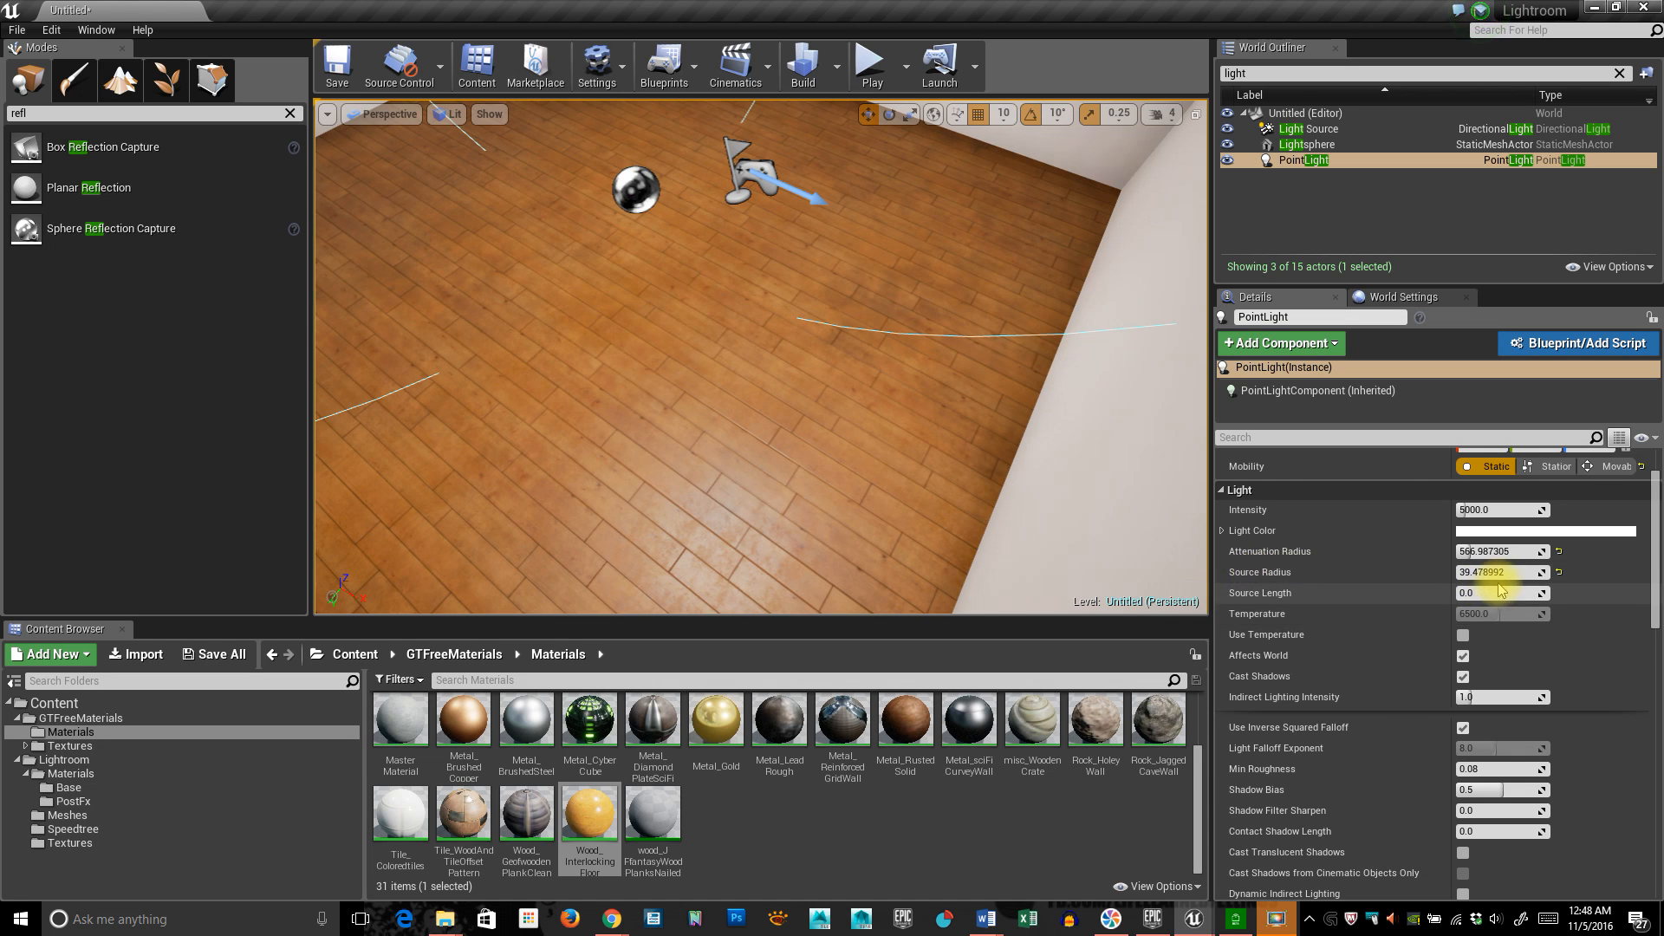
{"action": "mouse_move", "coordinate": [1498, 574]}
{"action": "left_mouse_down"}
{"action": "mouse_move", "coordinate": [1474, 574]}
{"action": "mouse_move", "coordinate": [1484, 595]}
{"action": "left_mouse_up"}
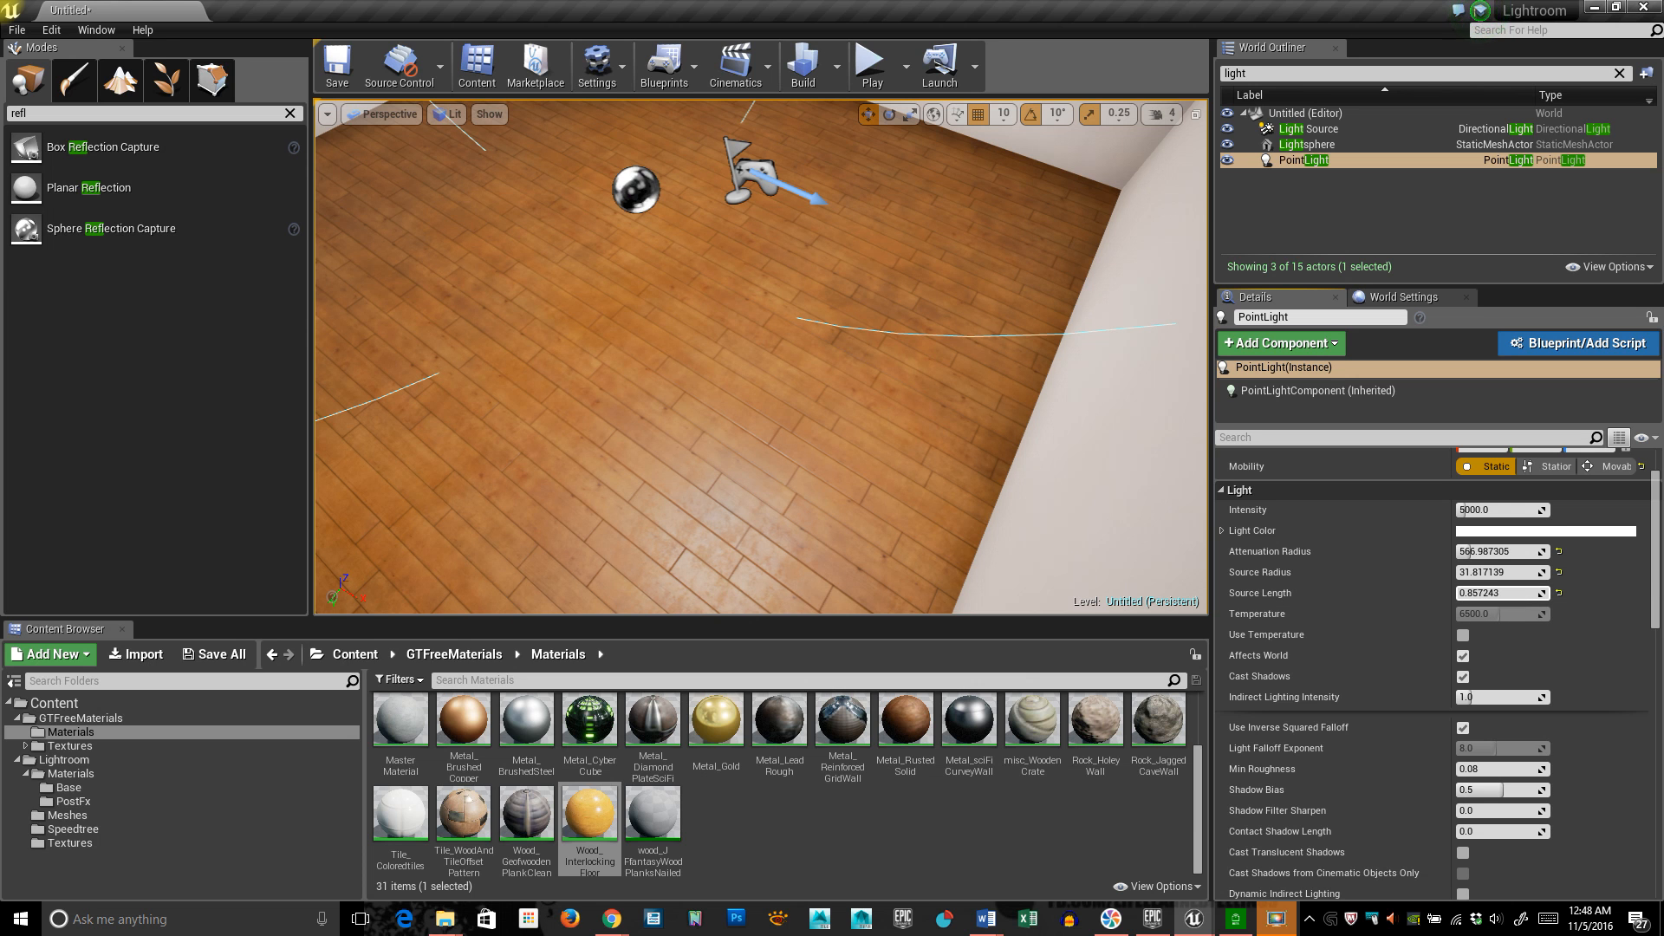
Duplicate the ceiling point light down to just above the wooden floor and set the copy's Source Length to about 230.
{"action": "key", "text": "f"}
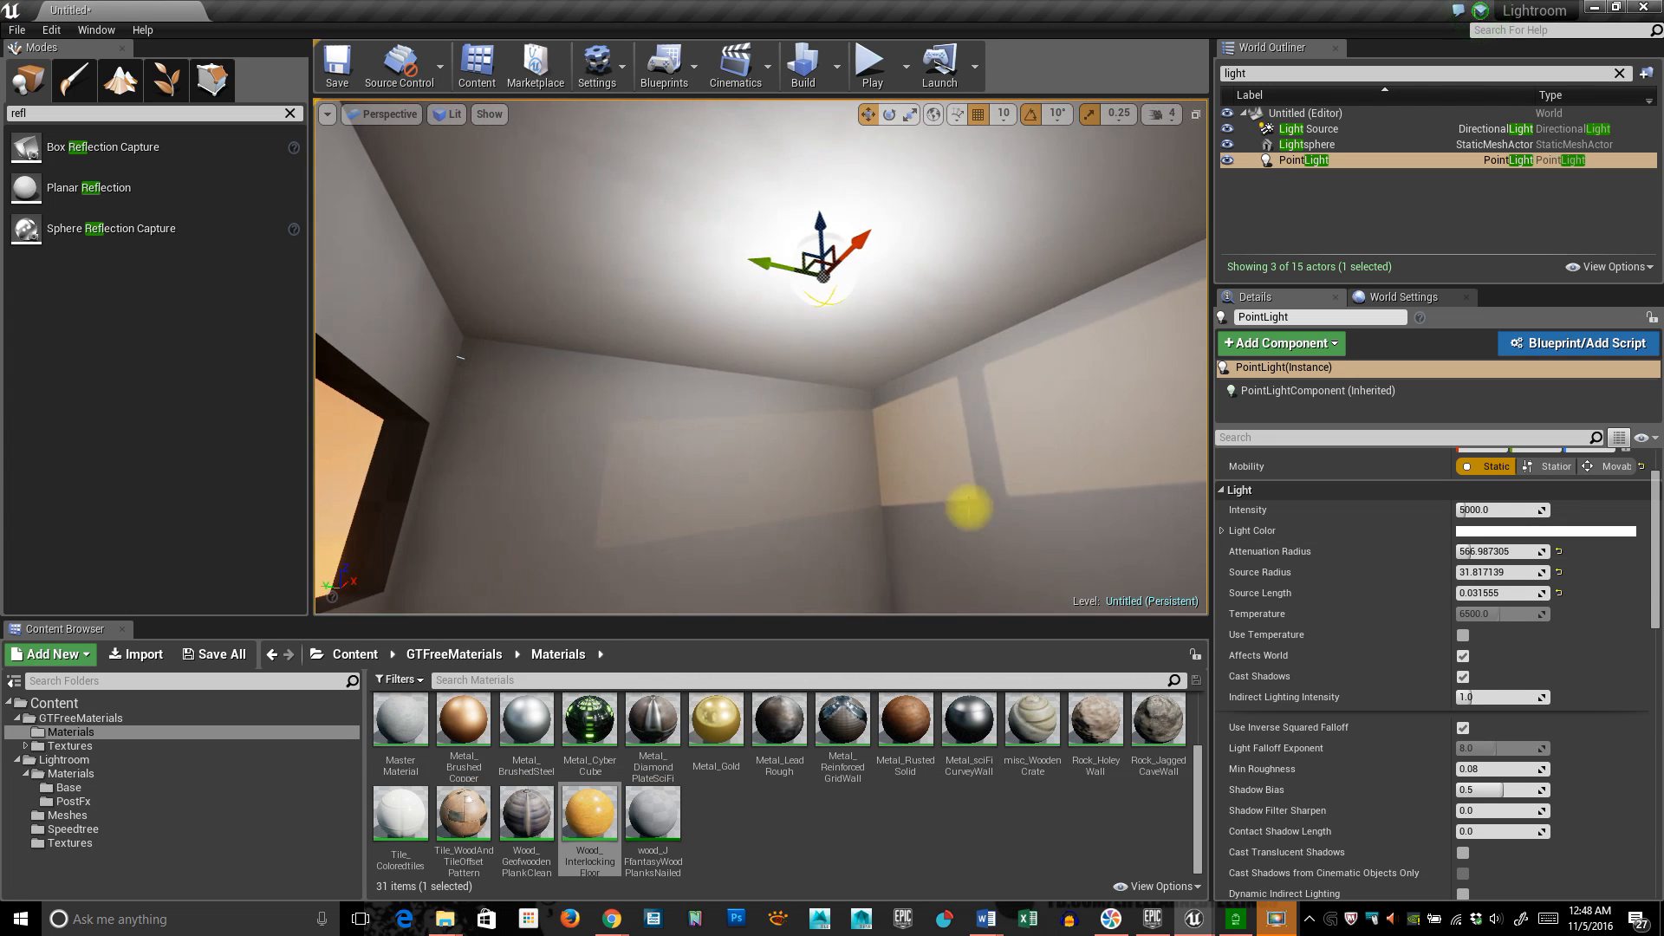
{"action": "left_click_drag", "start_coordinate": [818, 219], "coordinate": [915, 516], "text": "alt"}
{"action": "right_click_drag", "start_coordinate": [914, 517], "coordinate": [876, 513]}
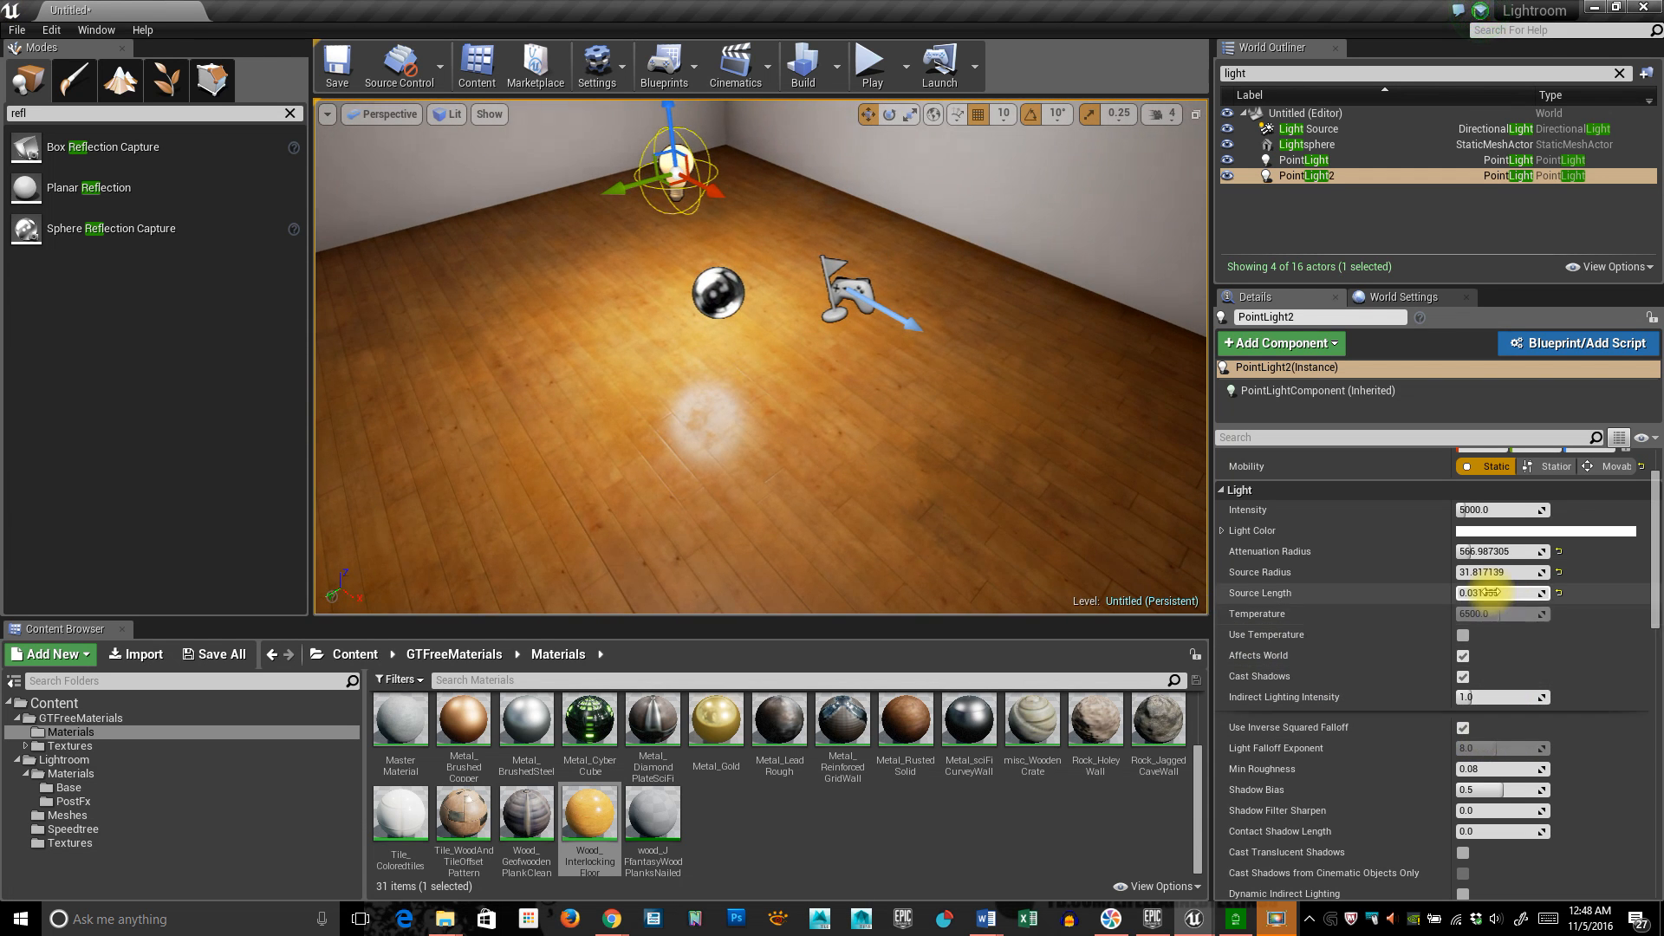
{"action": "left_click_drag", "start_coordinate": [1480, 594], "coordinate": [1573, 594]}
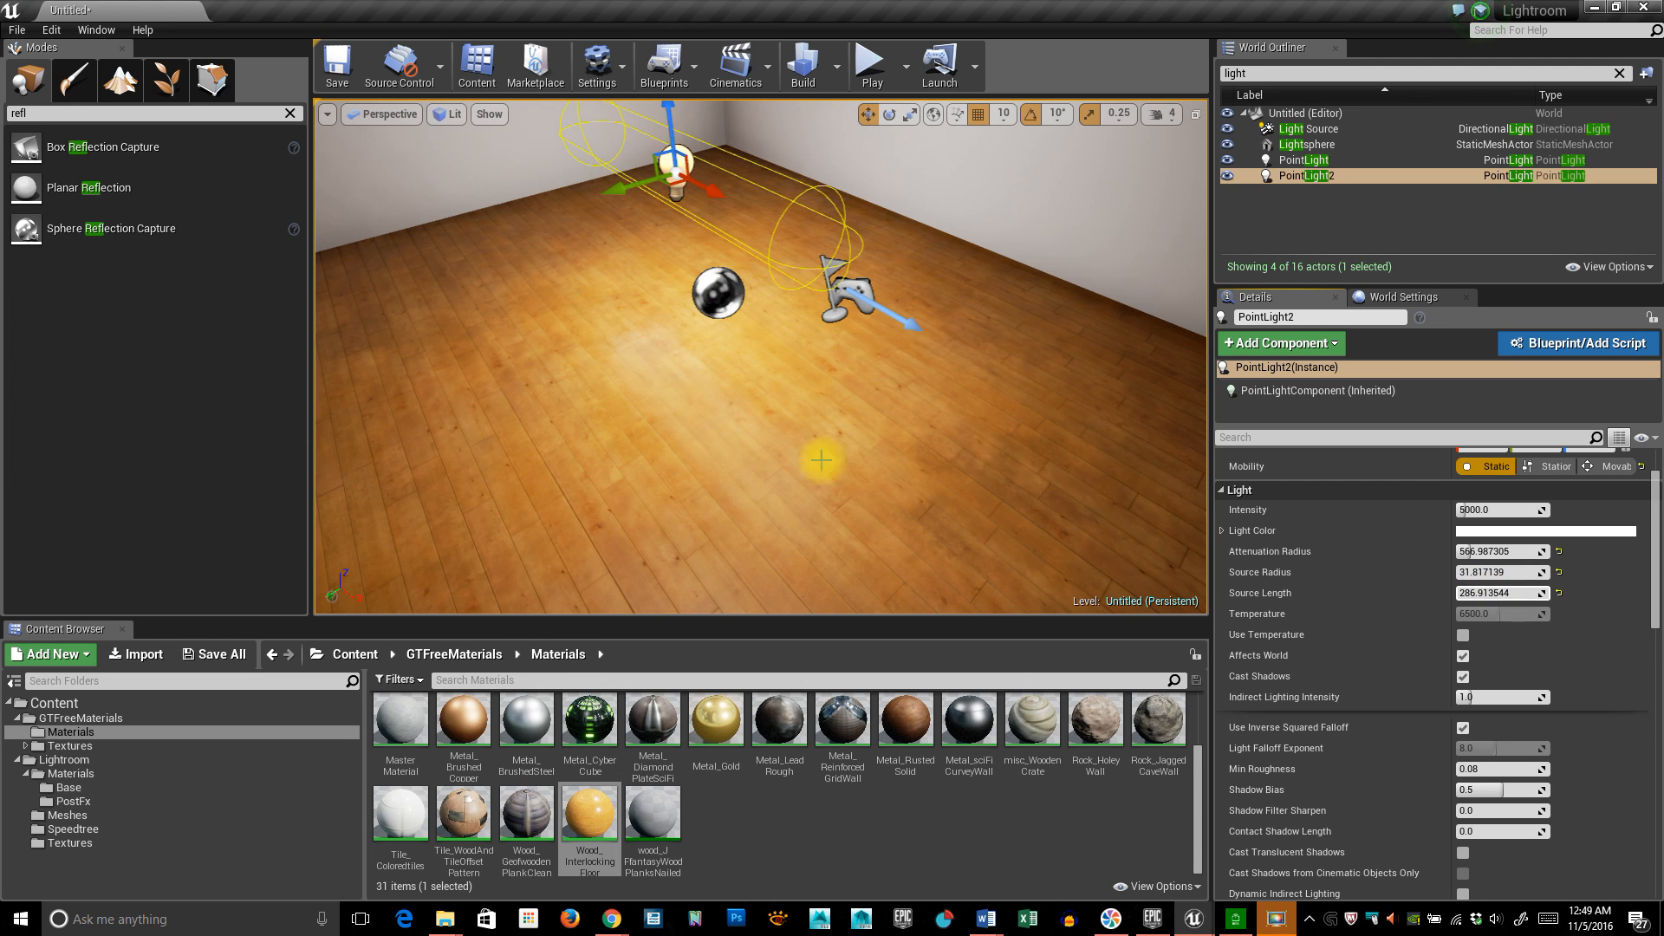
{"action": "mouse_move", "coordinate": [1495, 594]}
{"action": "left_mouse_down"}
{"action": "mouse_move", "coordinate": [1456, 594]}
{"action": "mouse_move", "coordinate": [1525, 593]}
{"action": "left_mouse_up"}
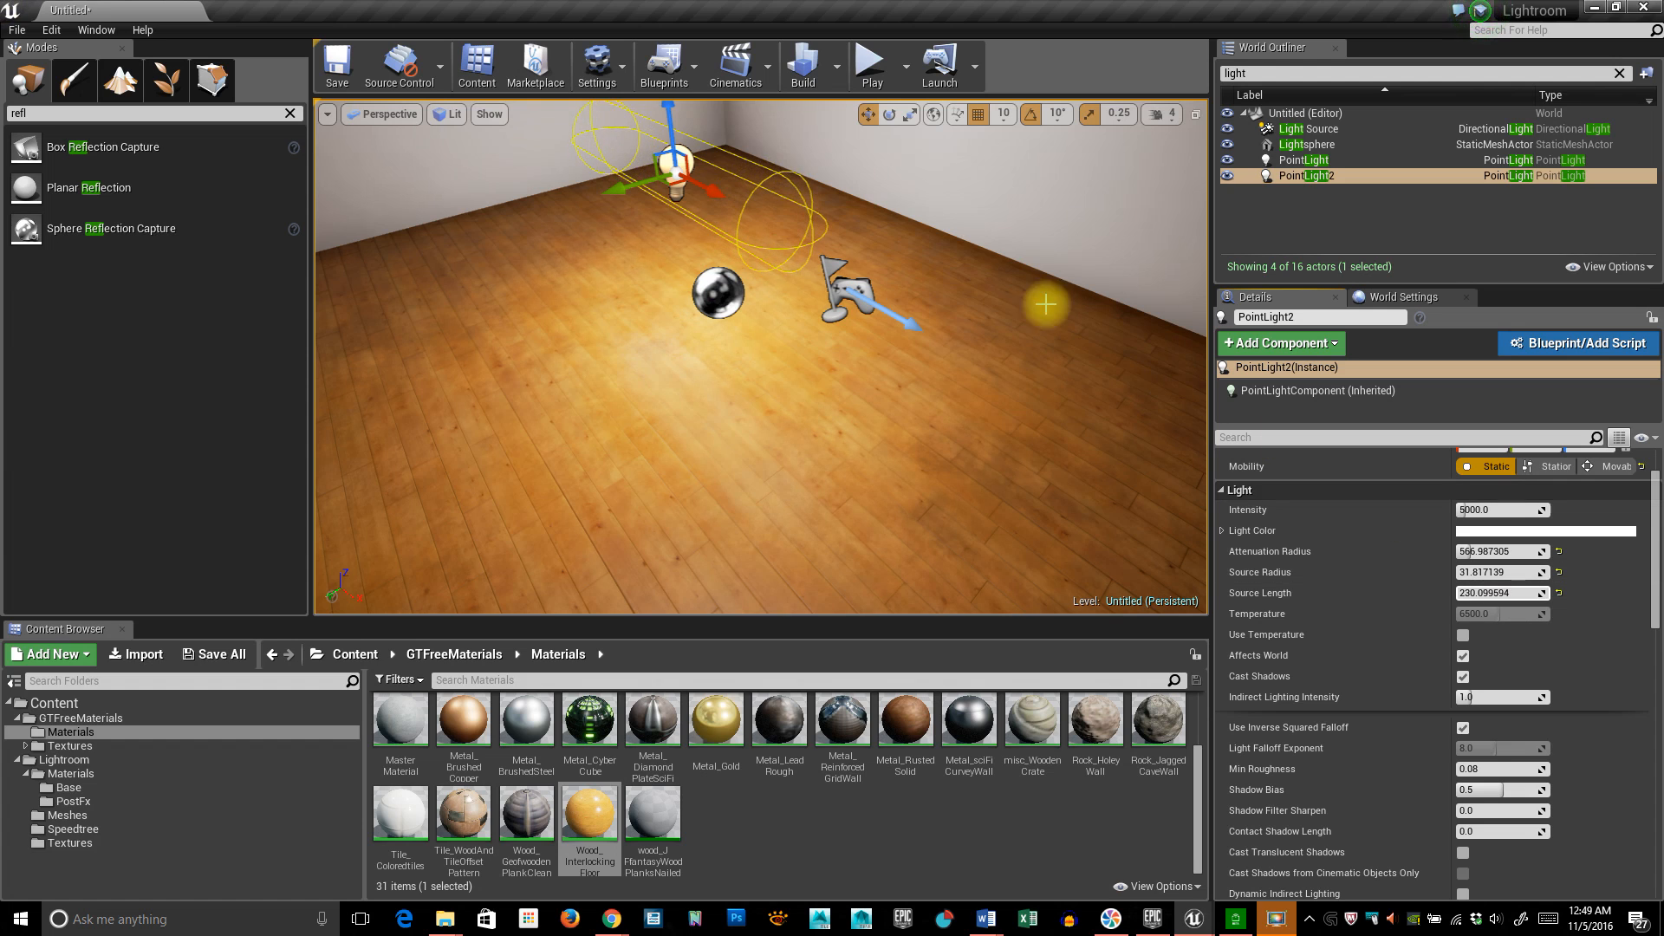
Move the duplicated point light across the room toward the side wall and compare it with the ceiling light.
{"action": "left_click_drag", "start_coordinate": [613, 196], "coordinate": [1127, 247]}
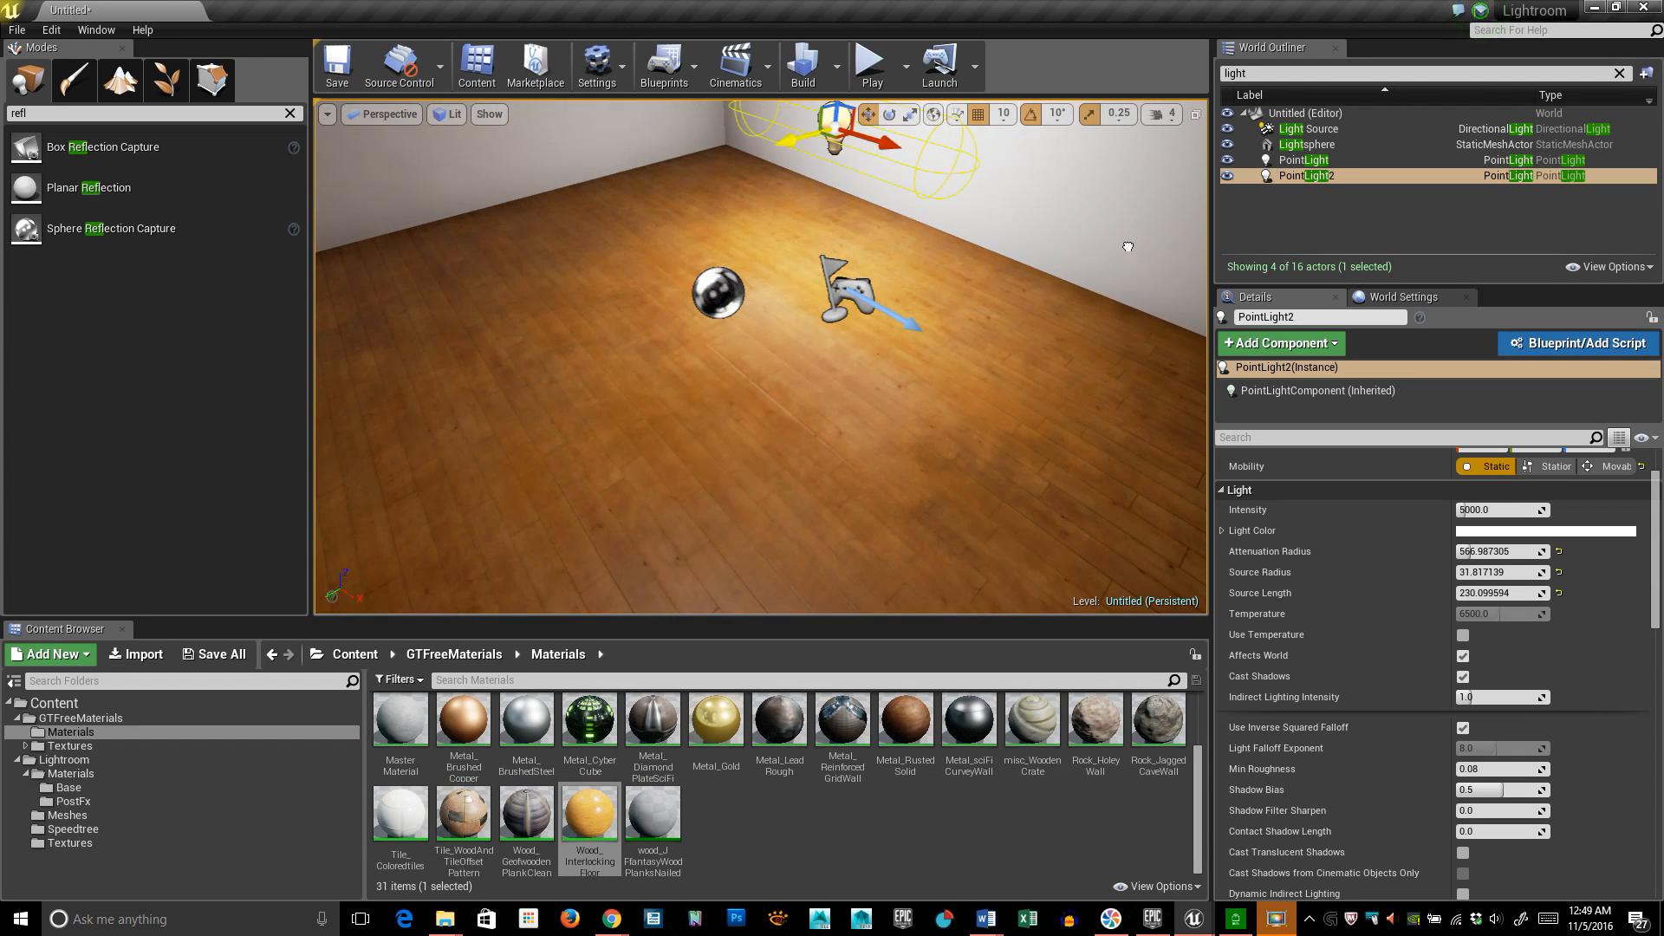
{"action": "mouse_move", "coordinate": [957, 355]}
{"action": "right_mouse_down"}
{"action": "mouse_move", "coordinate": [951, 169]}
{"action": "mouse_move", "coordinate": [954, 407]}
{"action": "mouse_move", "coordinate": [957, 355]}
{"action": "right_mouse_up"}
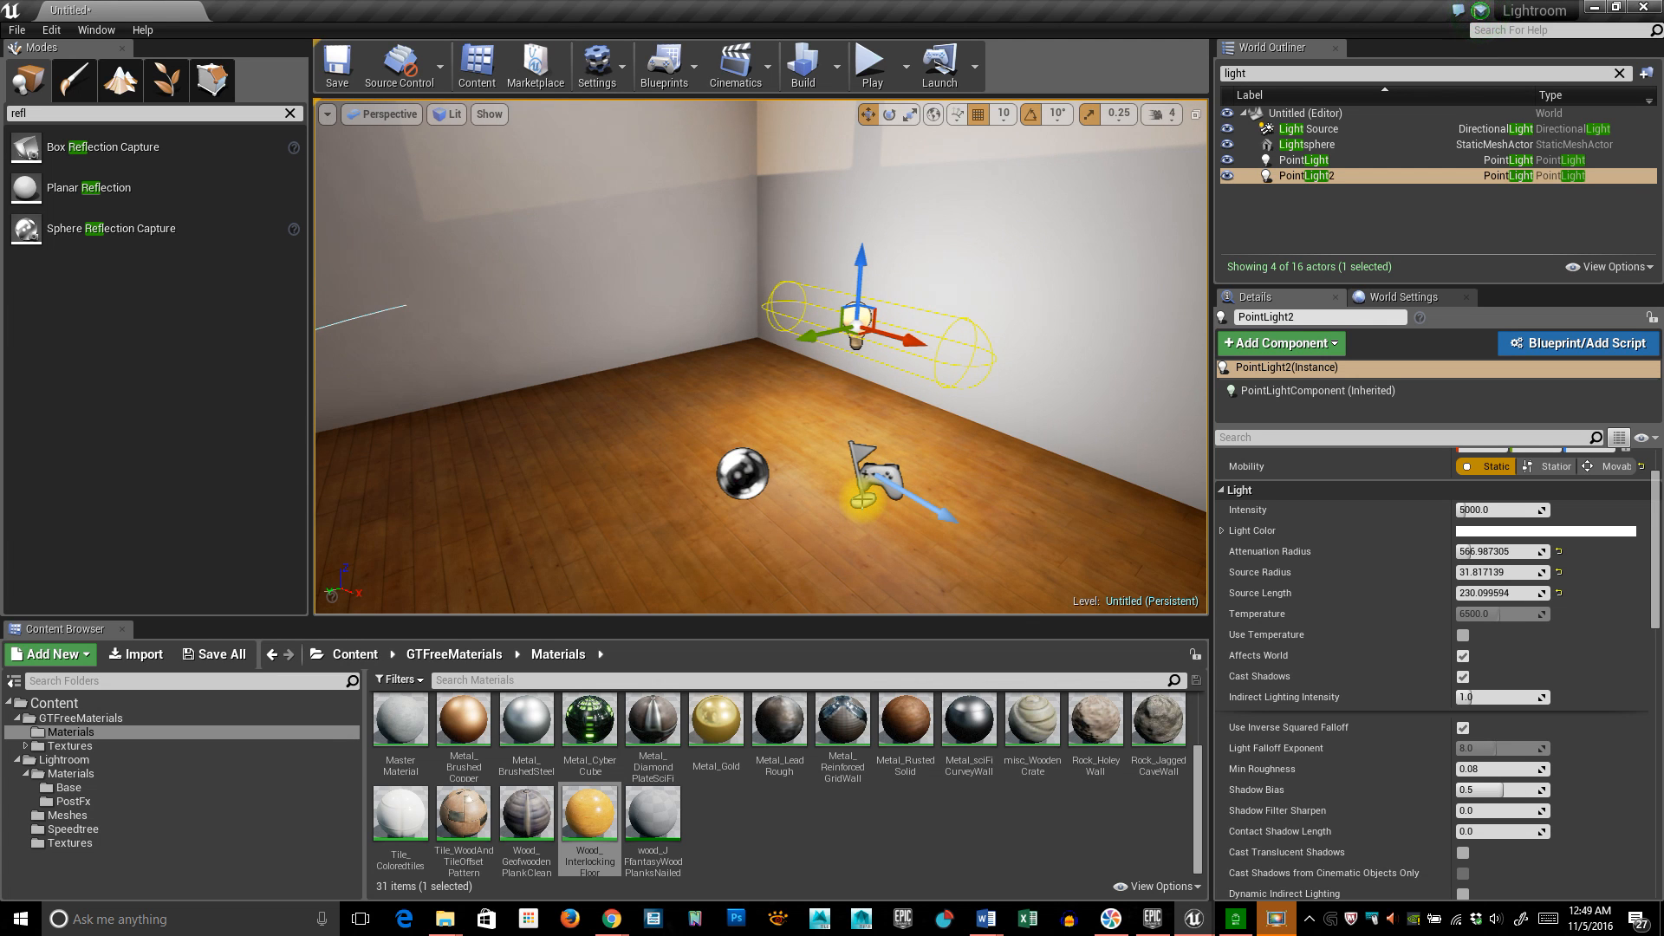
{"action": "right_click_drag", "start_coordinate": [942, 426], "coordinate": [943, 234]}
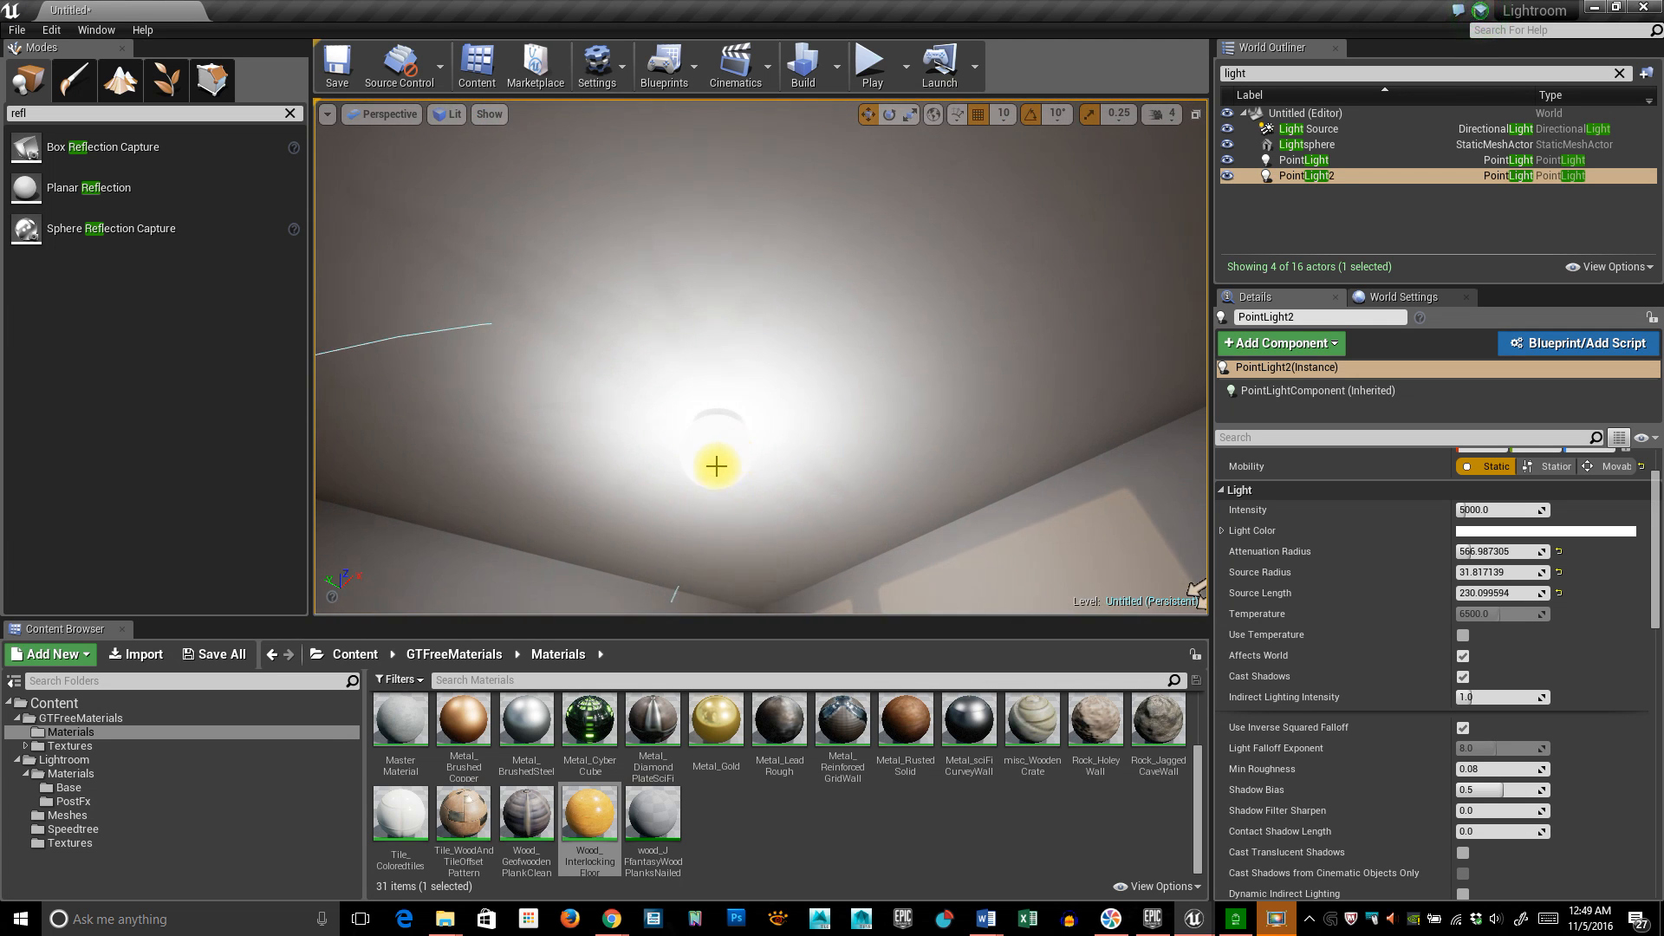
{"action": "right_click_drag", "start_coordinate": [907, 455], "coordinate": [906, 564]}
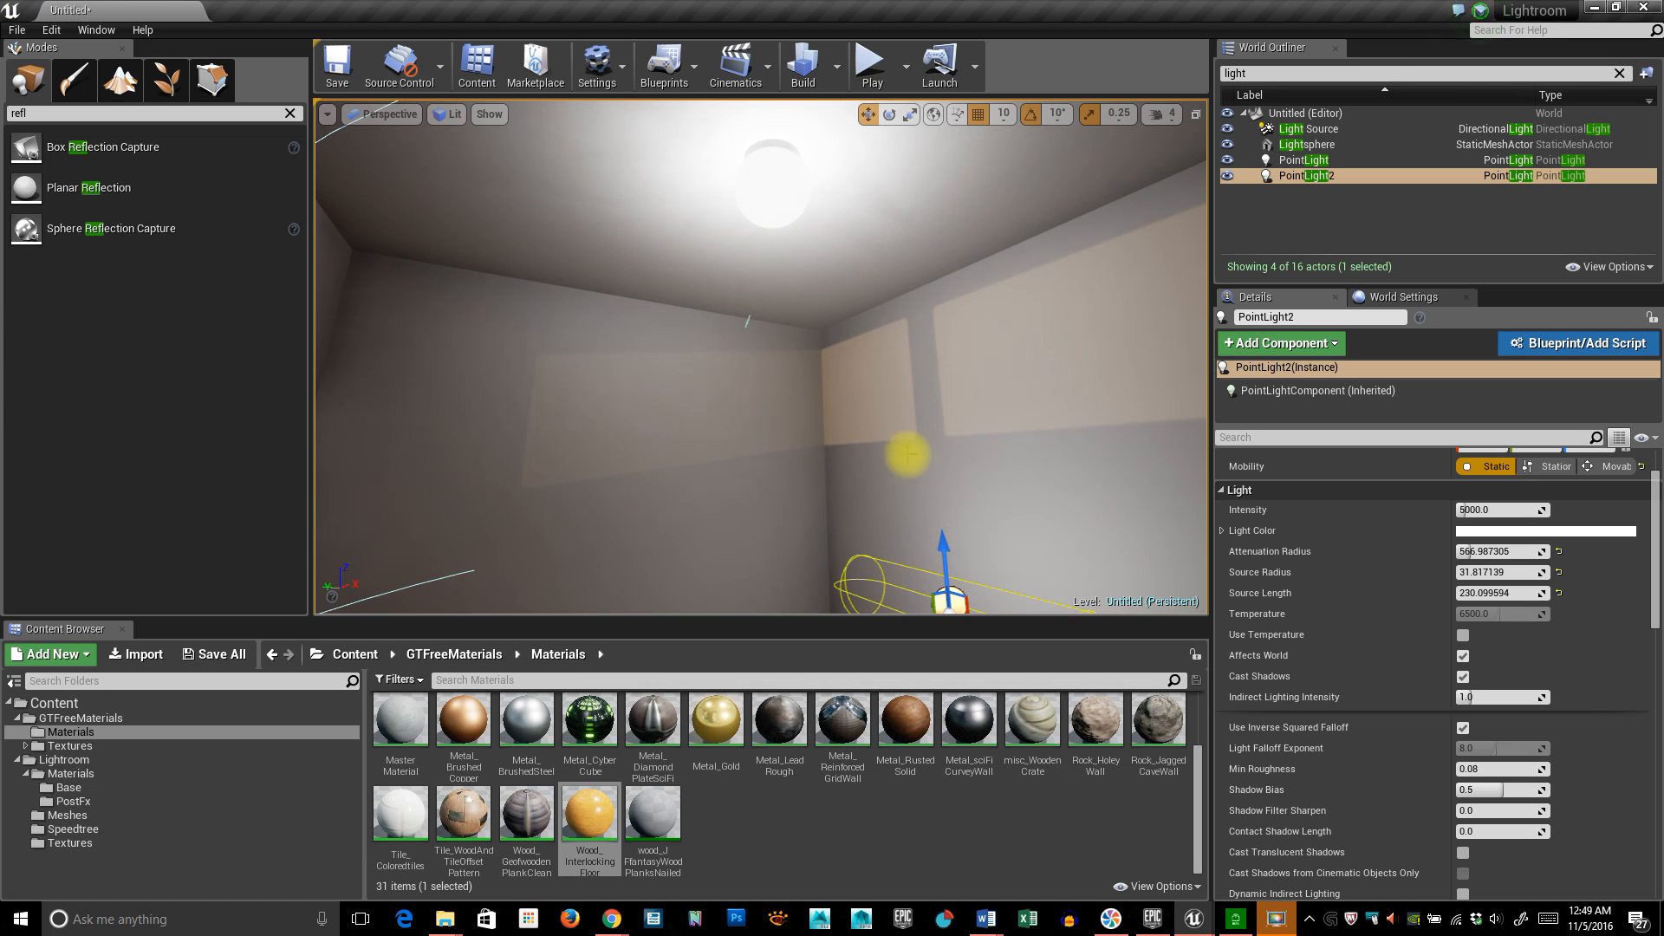
{"action": "right_click_drag", "start_coordinate": [978, 425], "coordinate": [872, 380]}
Set the duplicated light's Source Radius to about 12.2 and shift it up against the side wall.
{"action": "right_click_drag", "start_coordinate": [966, 401], "coordinate": [965, 494]}
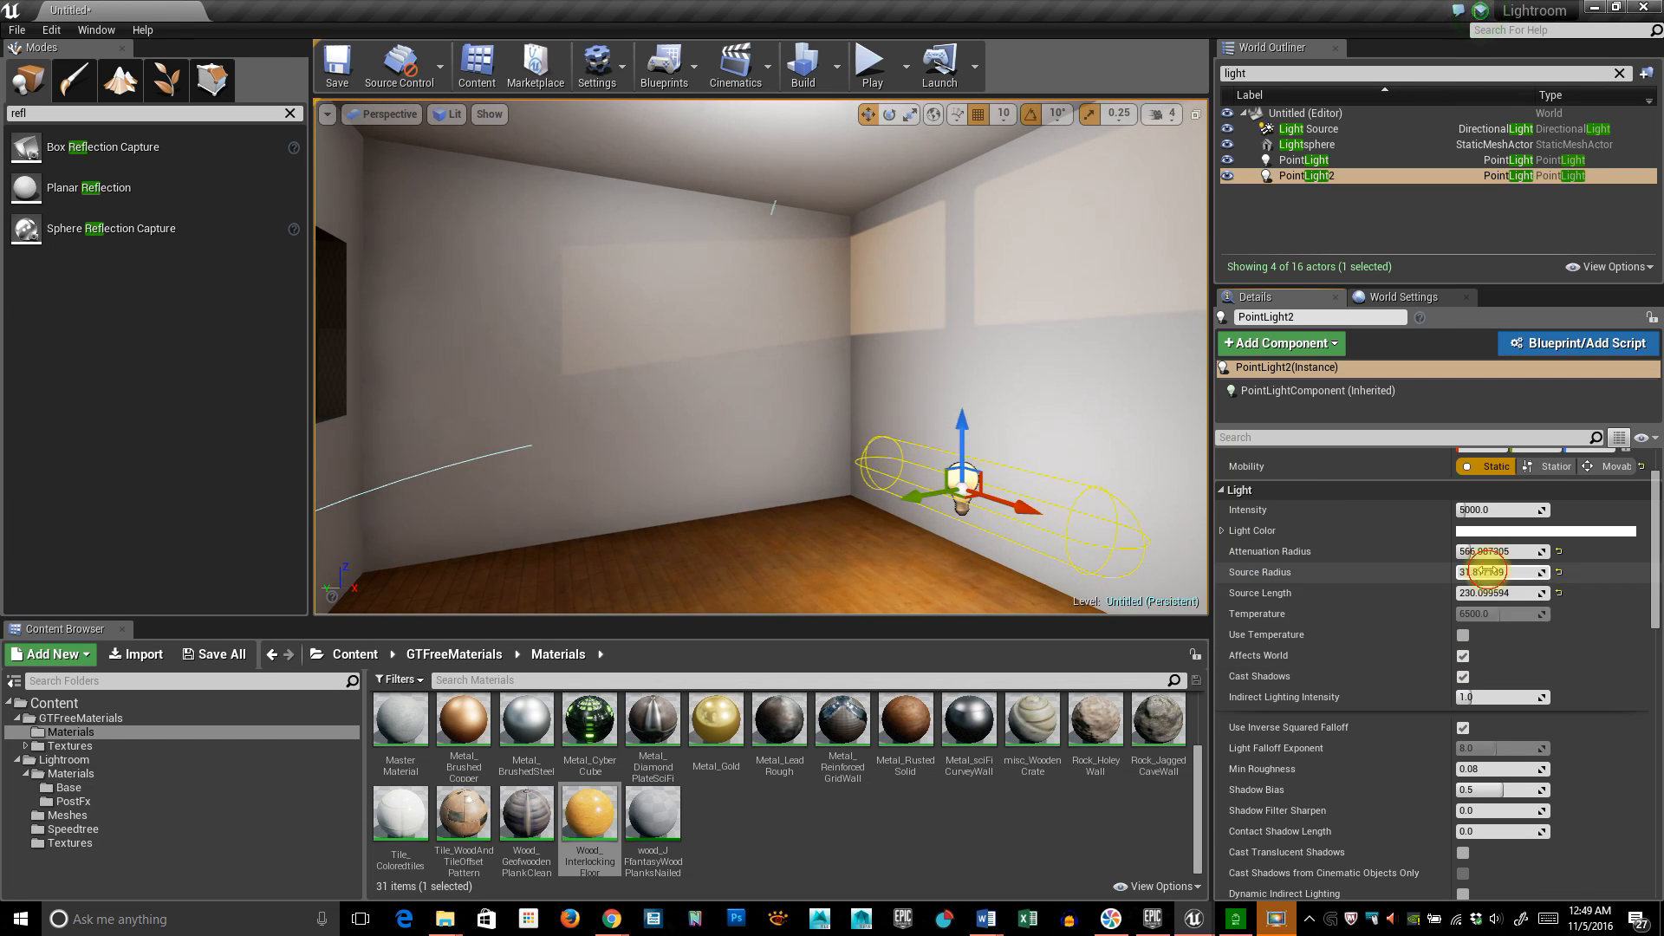
{"action": "right_click_drag", "start_coordinate": [1003, 367], "coordinate": [1047, 487]}
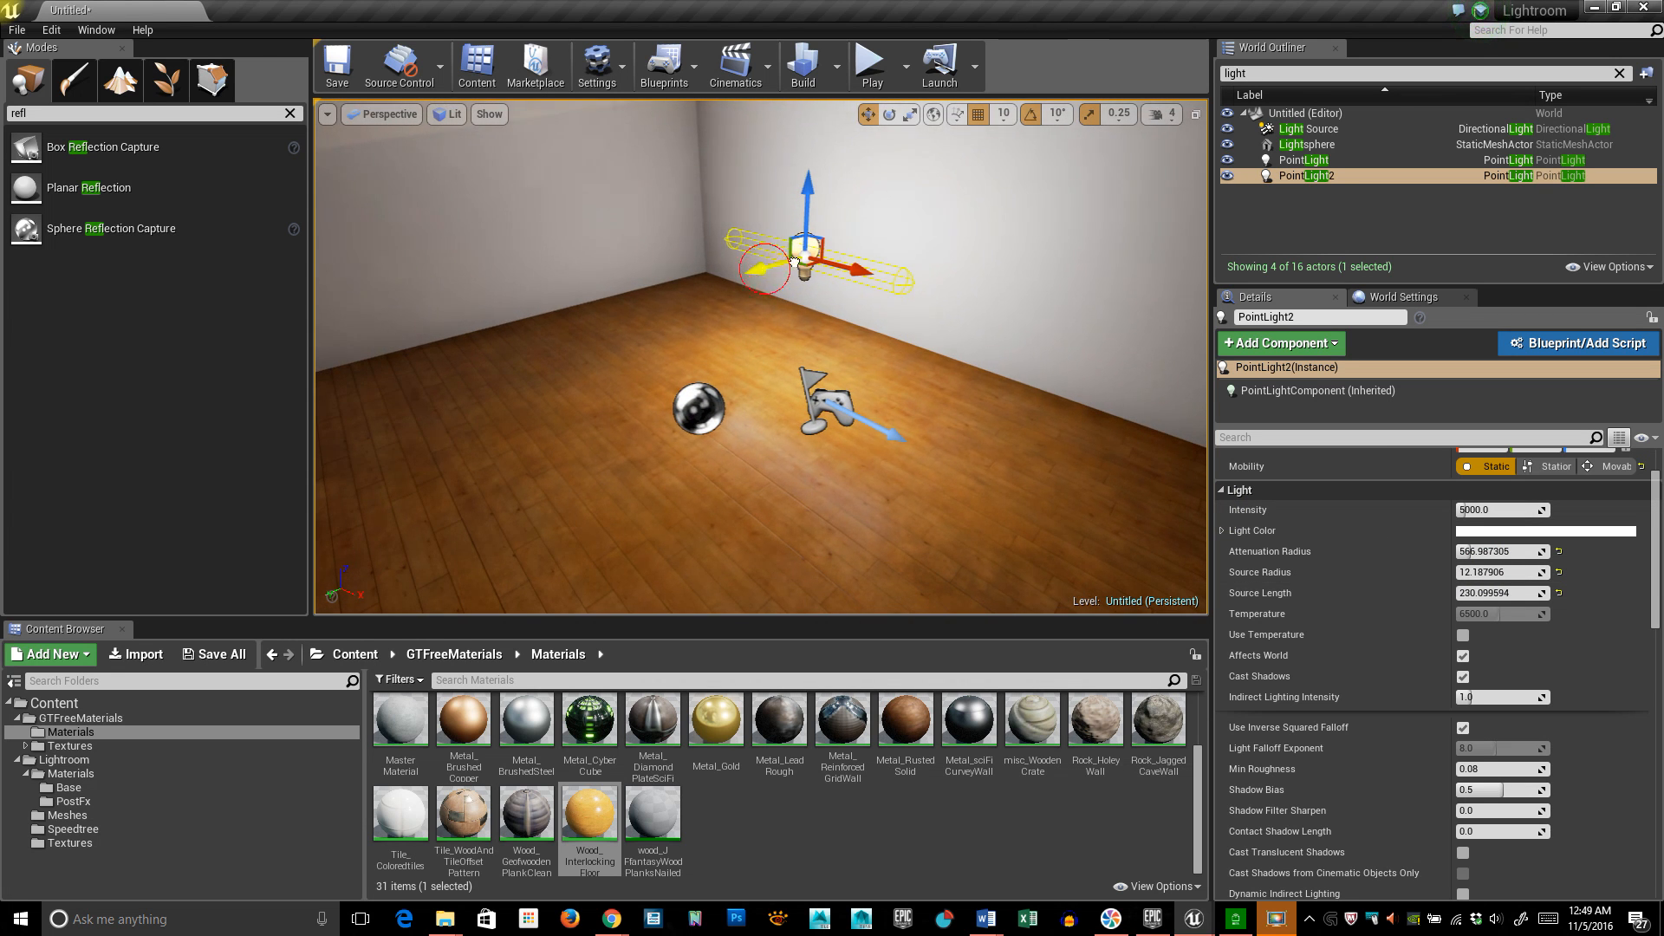
{"action": "left_click_drag", "start_coordinate": [794, 262], "coordinate": [875, 257]}
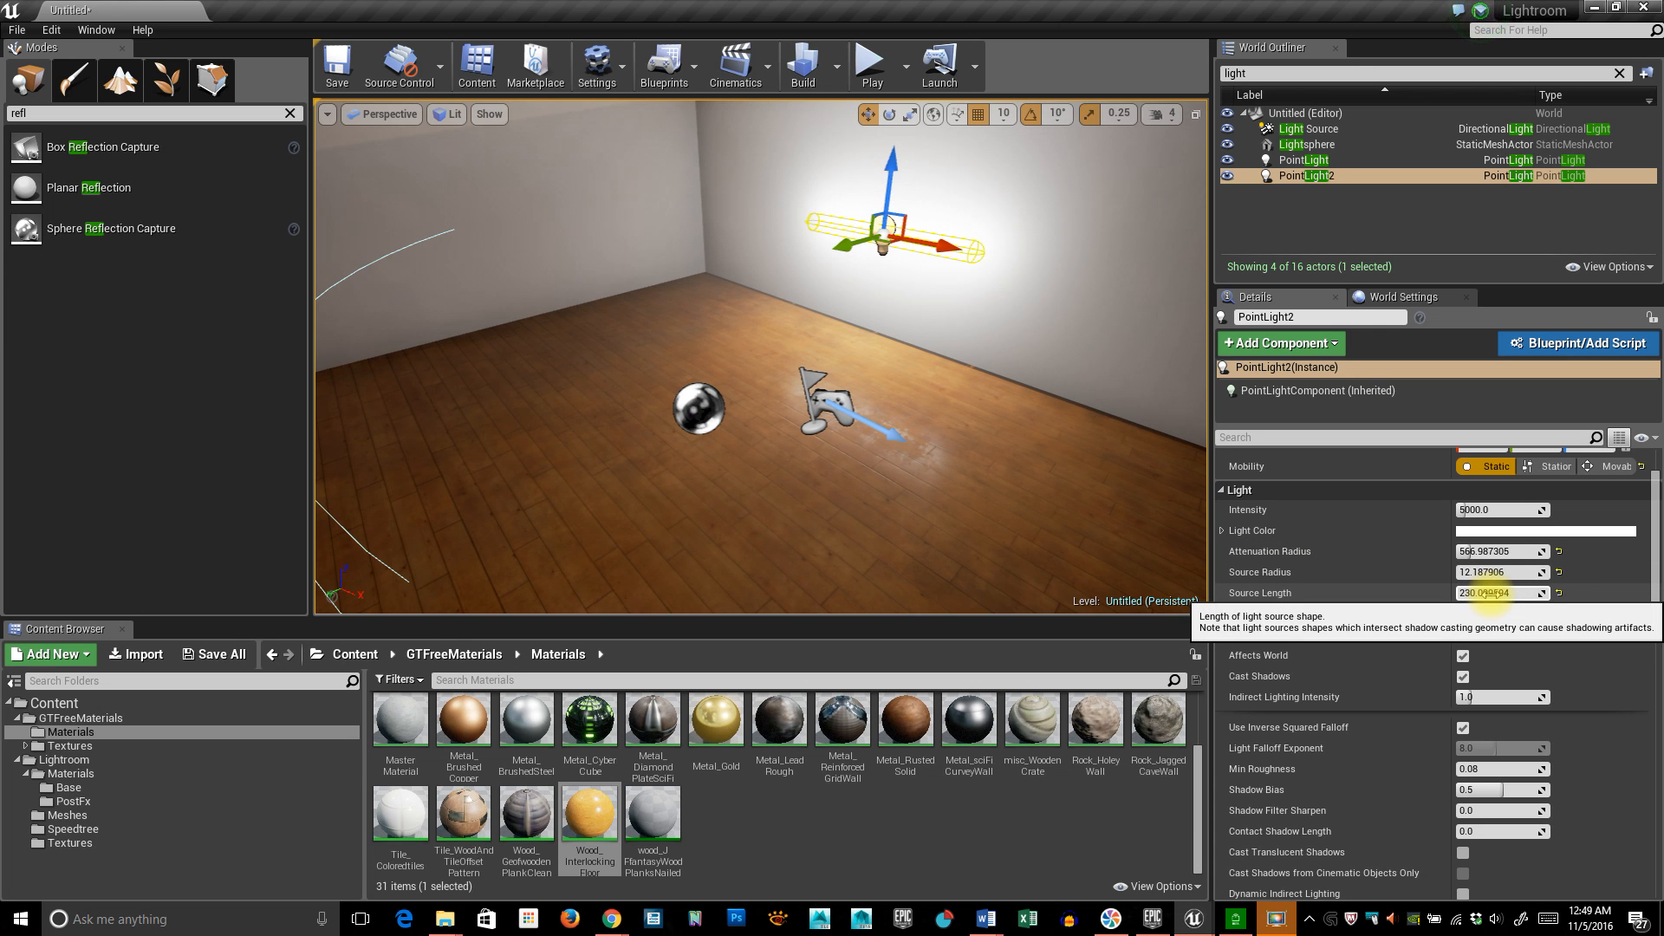
Set the duplicated light's Source Length to about 667 and raise it into the edge where the side wall meets the ceiling.
{"action": "left_click_drag", "start_coordinate": [1490, 594], "coordinate": [1560, 595]}
{"action": "right_click_drag", "start_coordinate": [908, 504], "coordinate": [780, 446]}
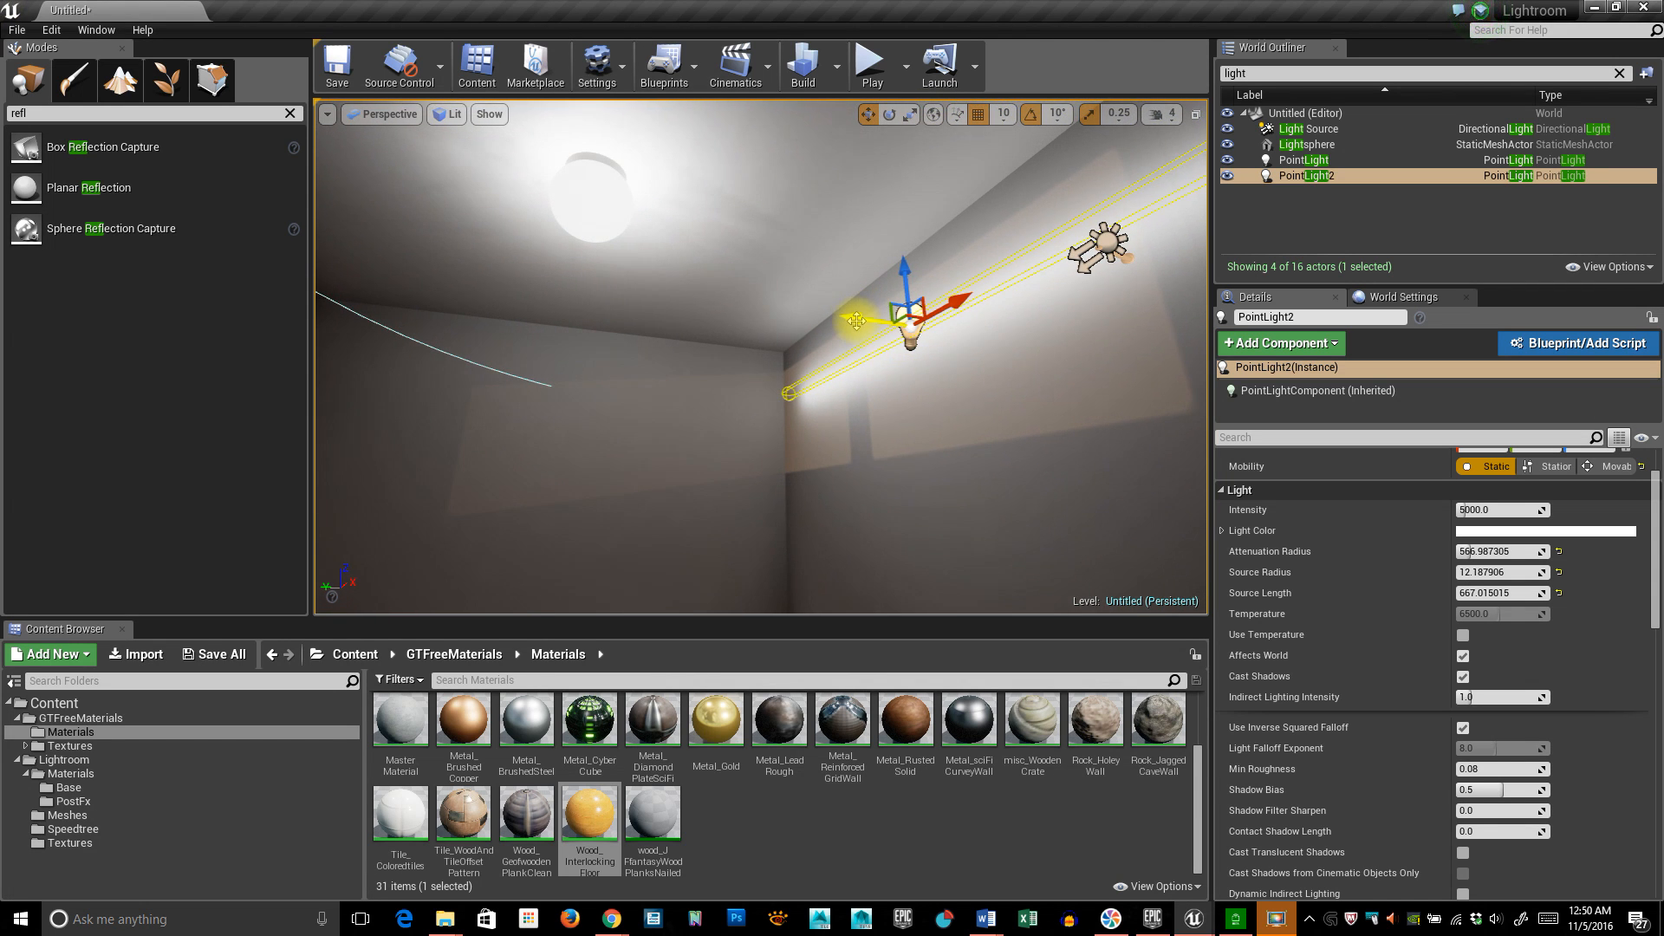
{"action": "left_click_drag", "start_coordinate": [856, 320], "coordinate": [894, 220]}
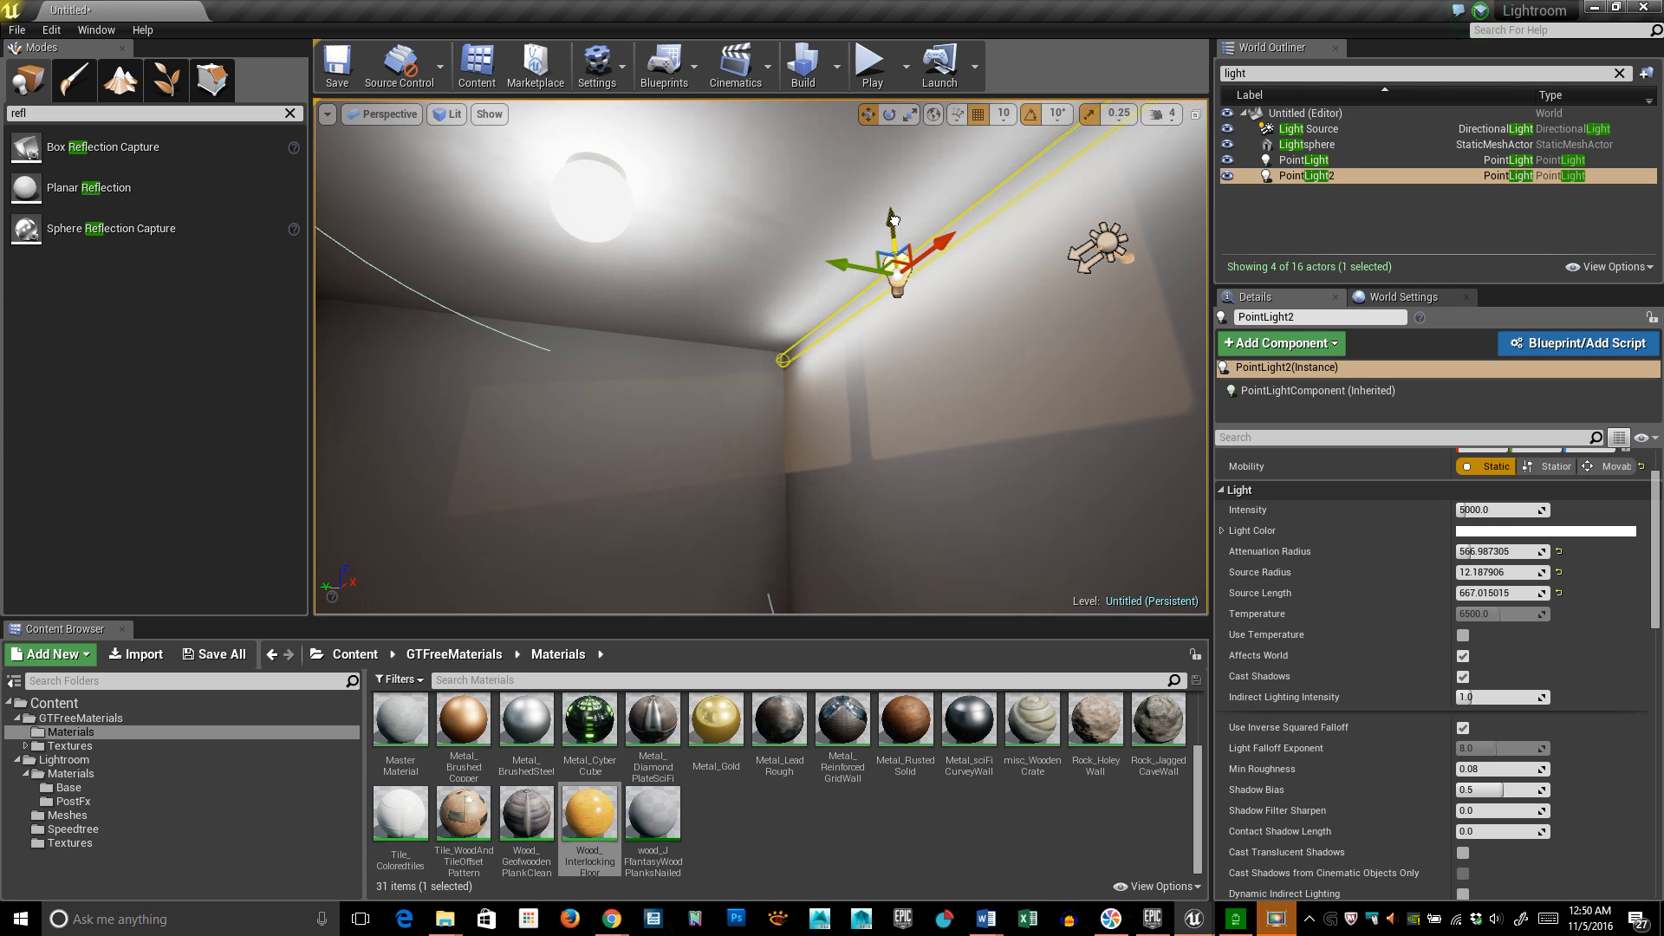
Build the level's lighting with the long tube-shaped point light in place.
{"action": "right_click_drag", "start_coordinate": [855, 371], "coordinate": [853, 433]}
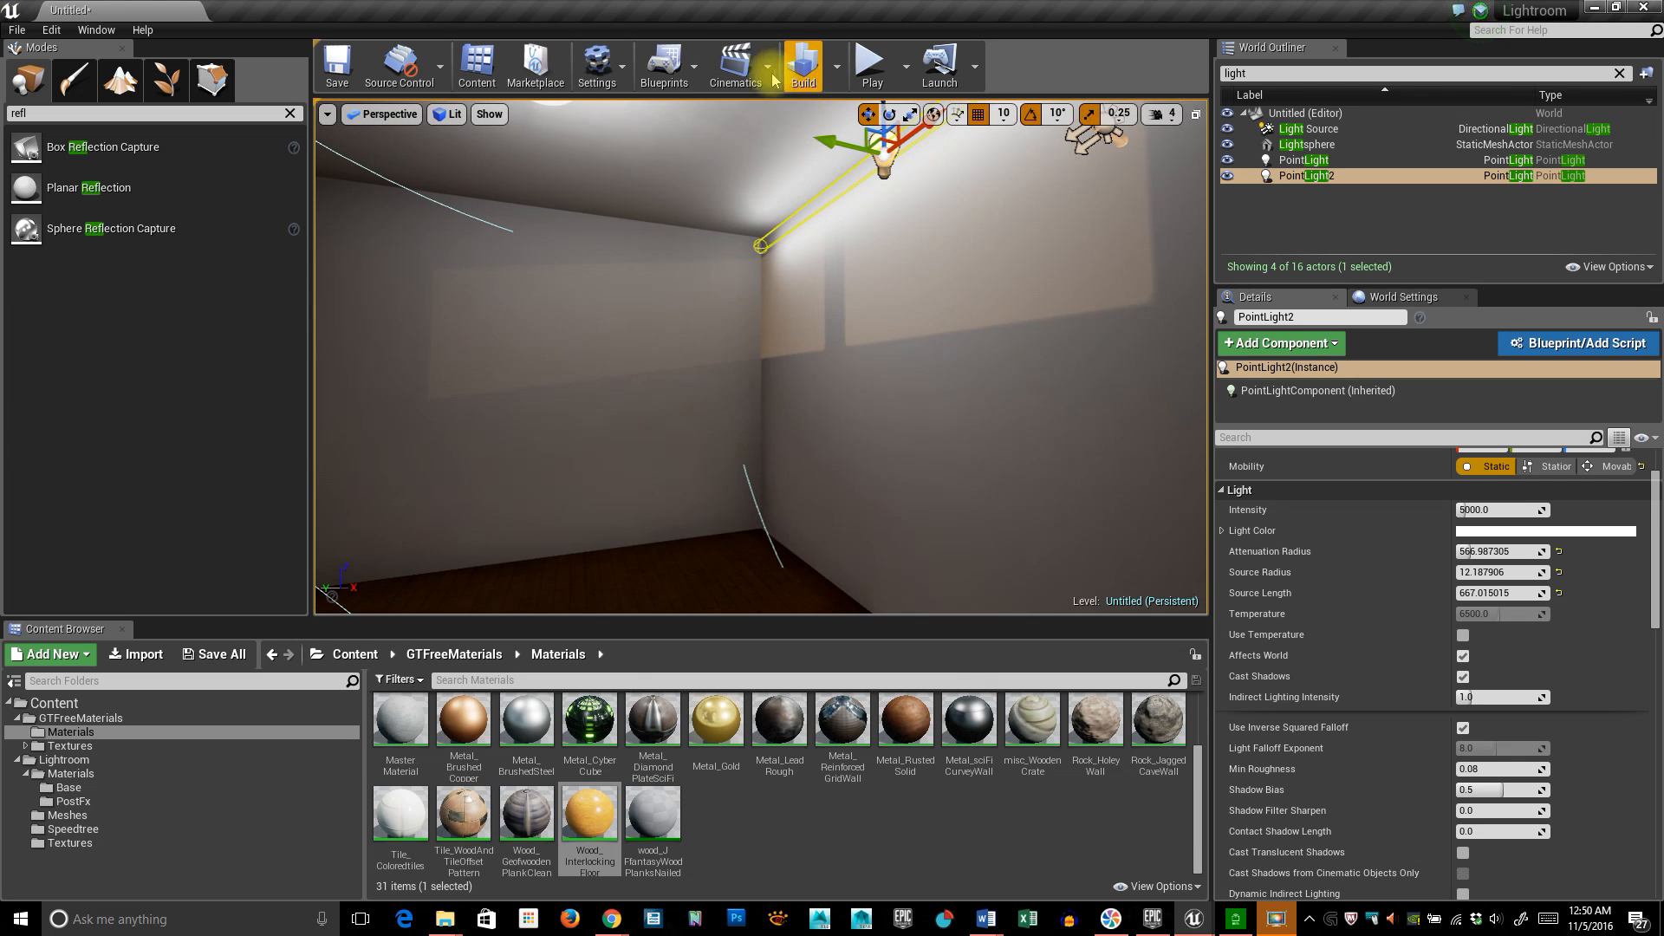
{"action": "left_click", "coordinate": [808, 73]}
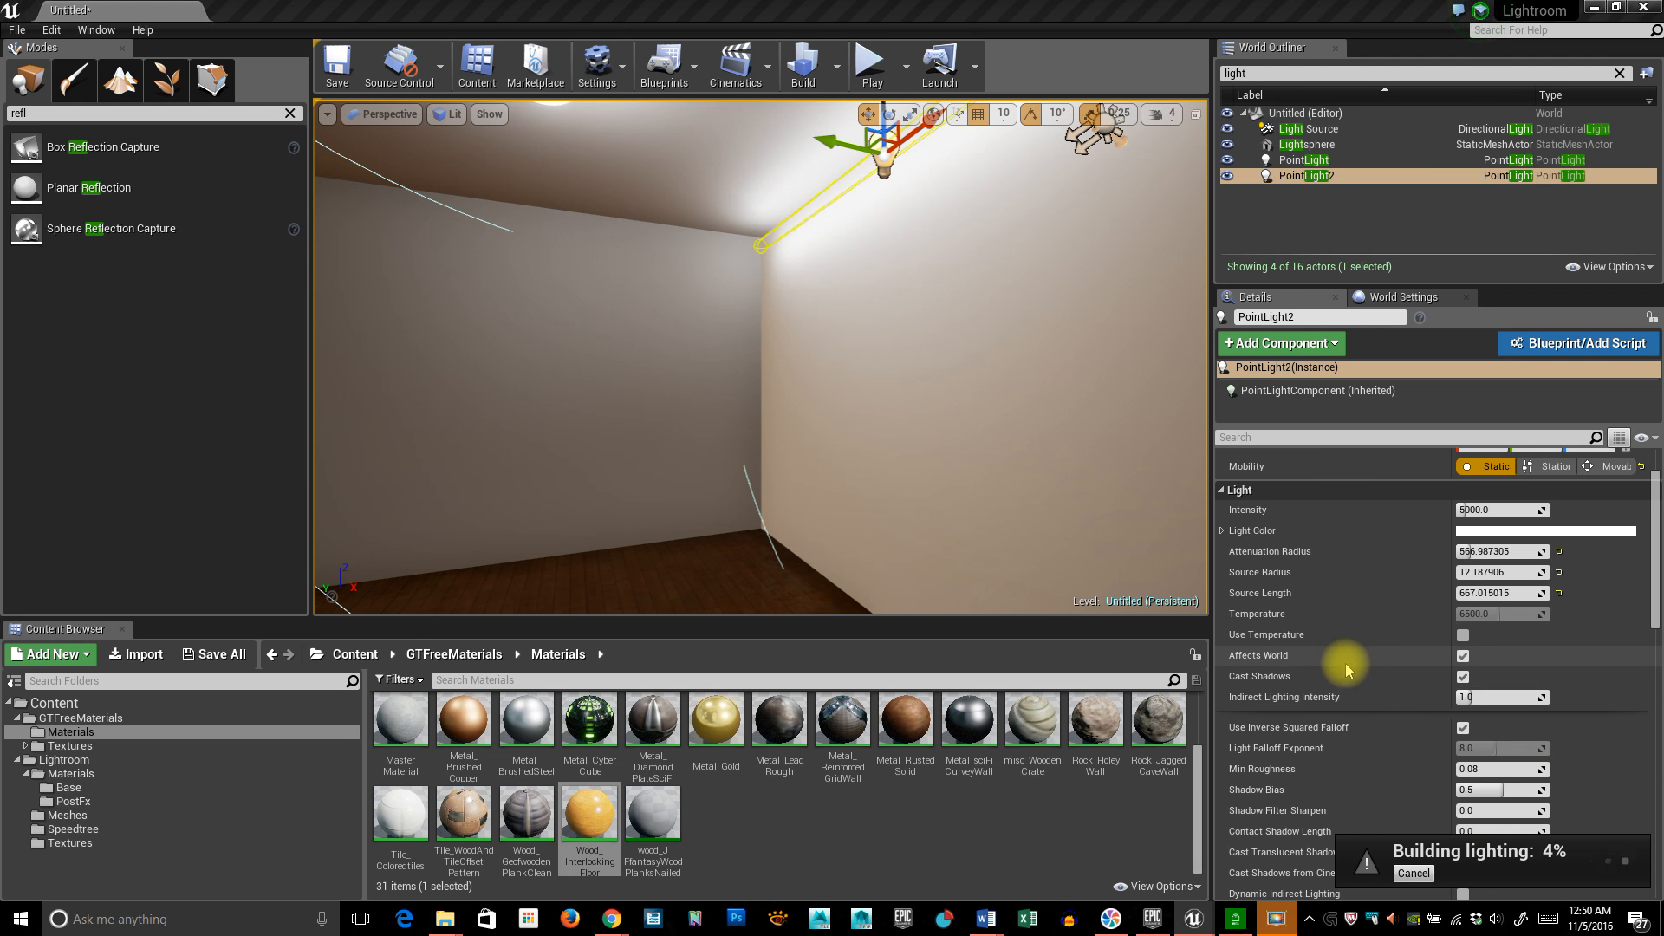
{"action": "scroll", "coordinate": [1406, 726], "scroll_direction": "down", "scroll_amount": 2}
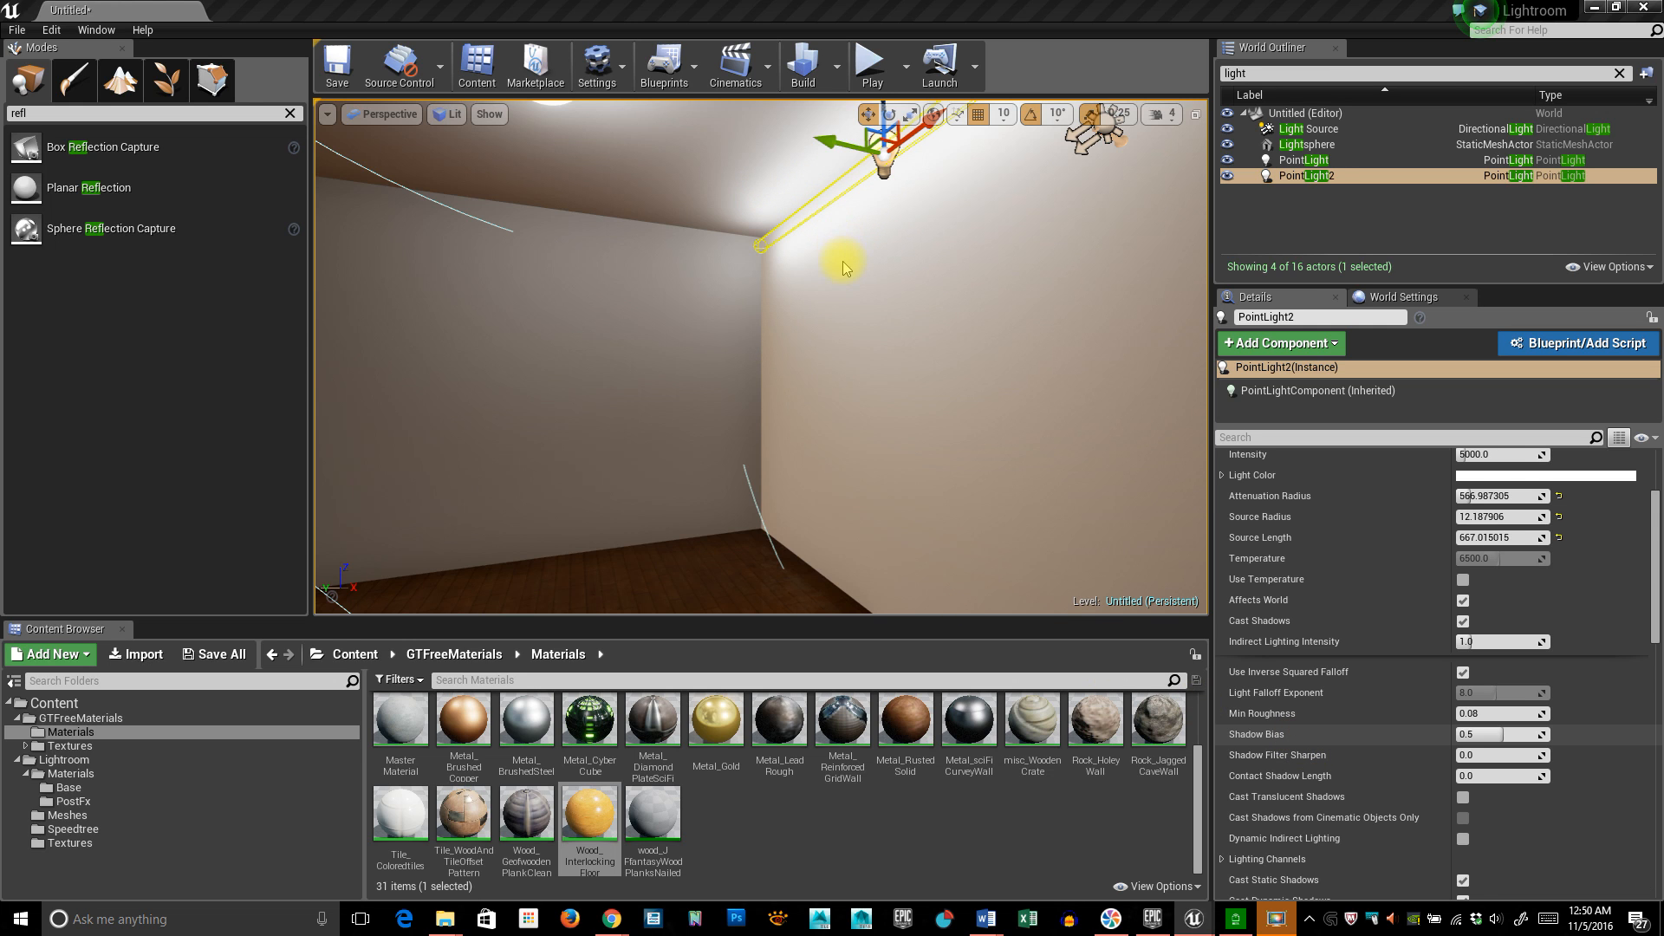
Examine the tube light's glow along the ceiling edge and walls, with and without the editor helpers, and its remaining light settings.
{"action": "left_click_drag", "start_coordinate": [964, 423], "coordinate": [854, 423]}
{"action": "mouse_move", "coordinate": [890, 422]}
{"action": "right_mouse_down"}
{"action": "mouse_move", "coordinate": [949, 351]}
{"action": "mouse_move", "coordinate": [908, 413]}
{"action": "right_mouse_up"}
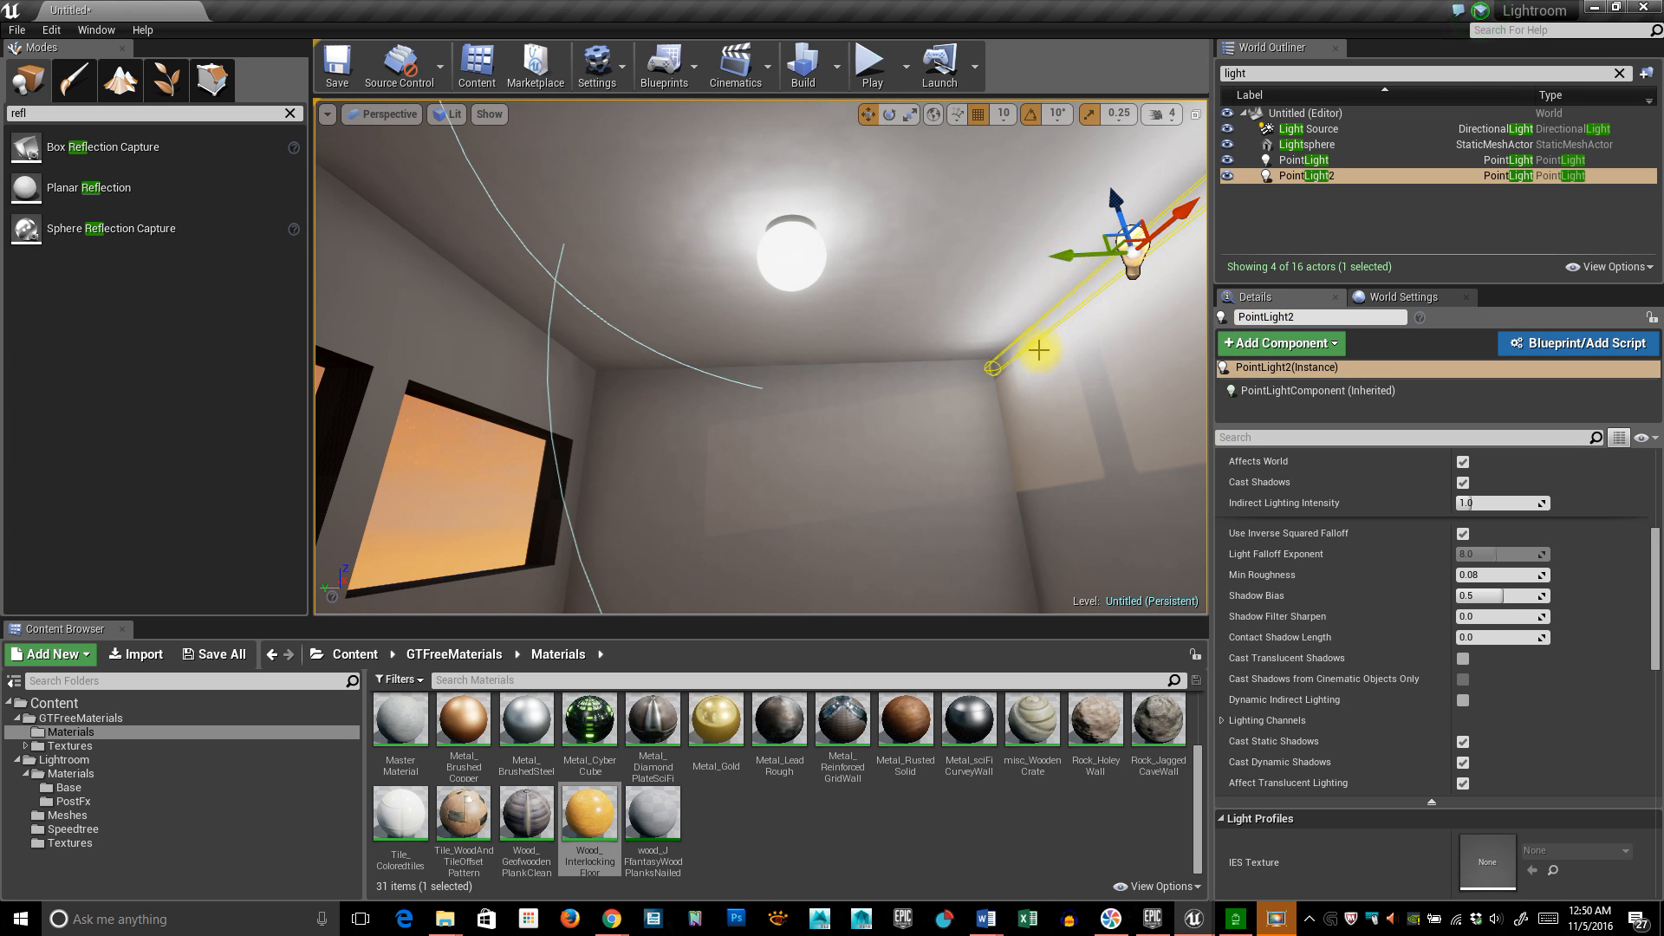
{"action": "scroll", "coordinate": [859, 361], "scroll_direction": "down", "scroll_amount": 2}
{"action": "key", "text": "g"}
{"action": "right_click_drag", "start_coordinate": [784, 473], "coordinate": [892, 473]}
{"action": "right_click_drag", "start_coordinate": [941, 407], "coordinate": [928, 453]}
{"action": "key", "text": "g"}
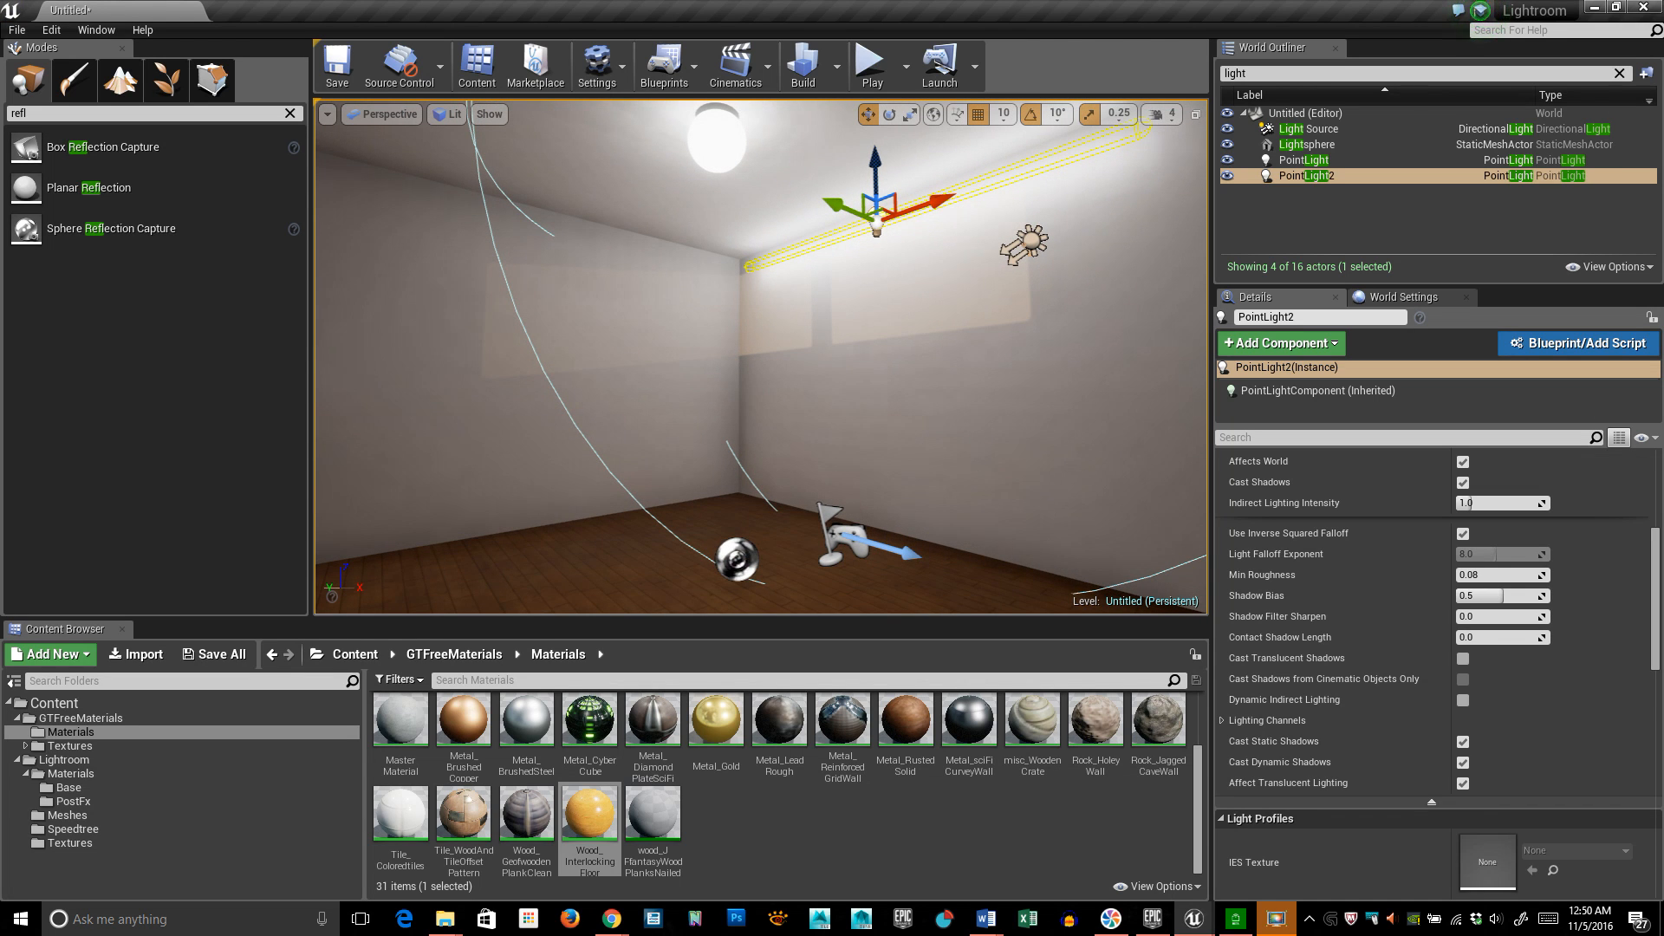